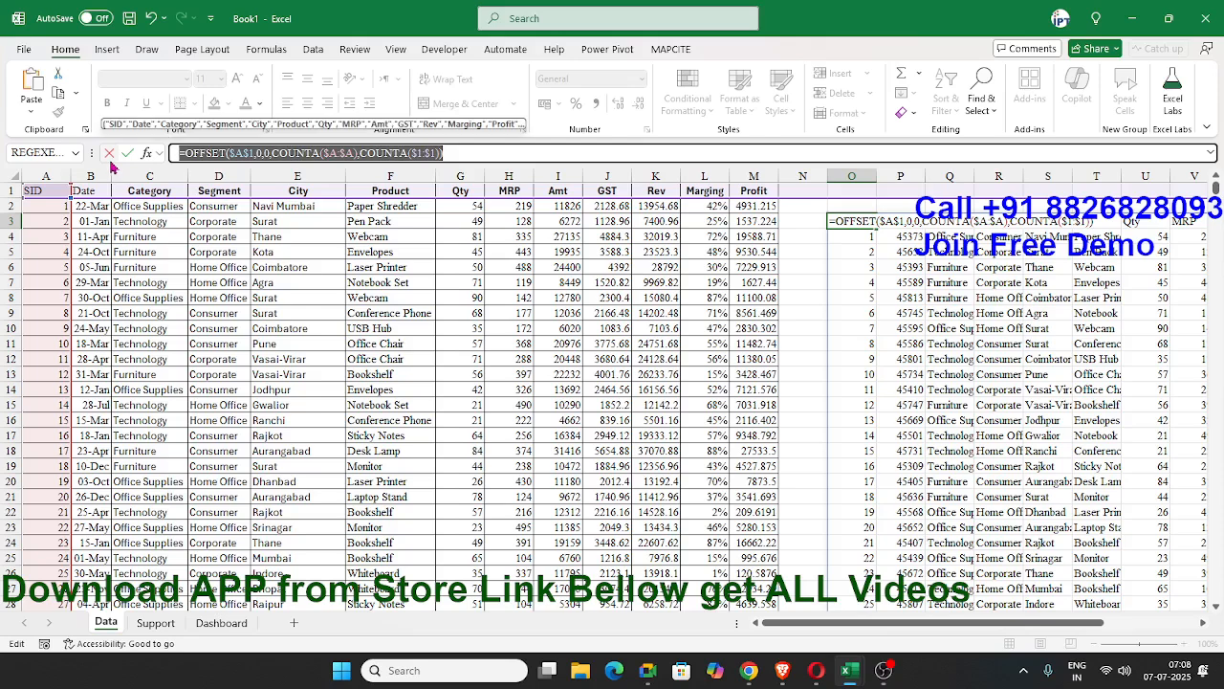
Leave the formula edit in cell O3 of the Data sheet and delete its OFFSET formula.
key(Escape)
key(Delete)
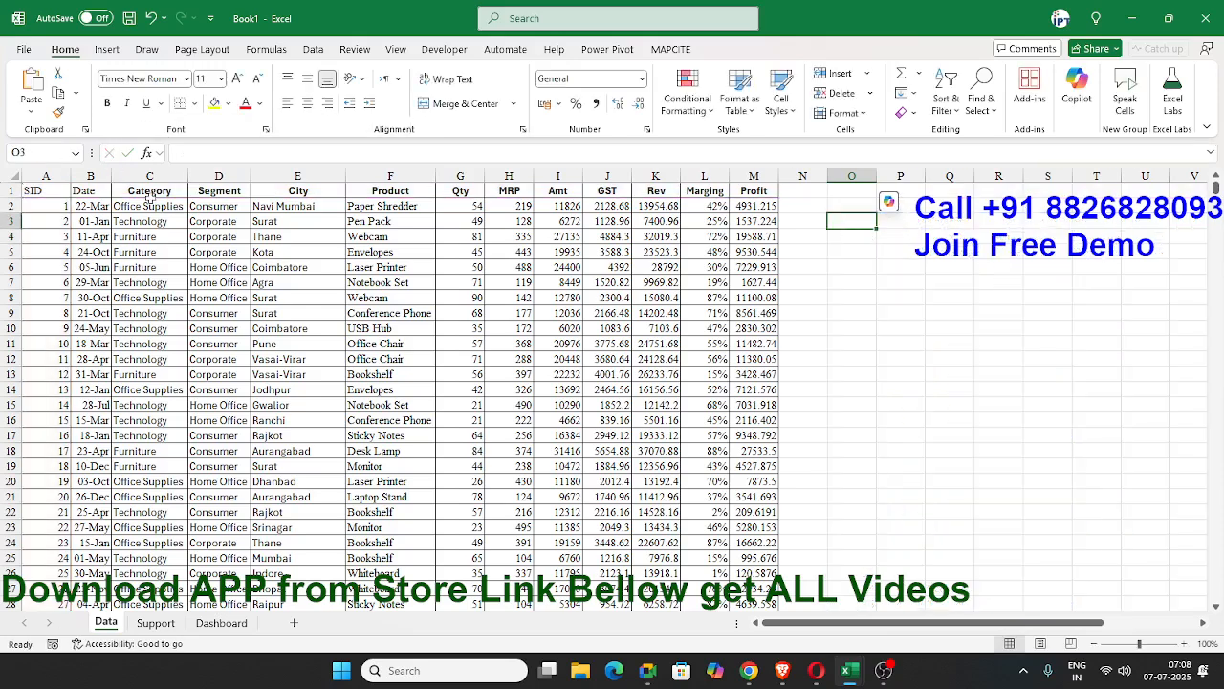
click(277, 251)
Define a workbook-scoped name DATA that refers to the copied formula =OFFSET($A$1,0,0,COUNTA($A:$A),COUNTA($1:$1)).
click(321, 52)
click(267, 49)
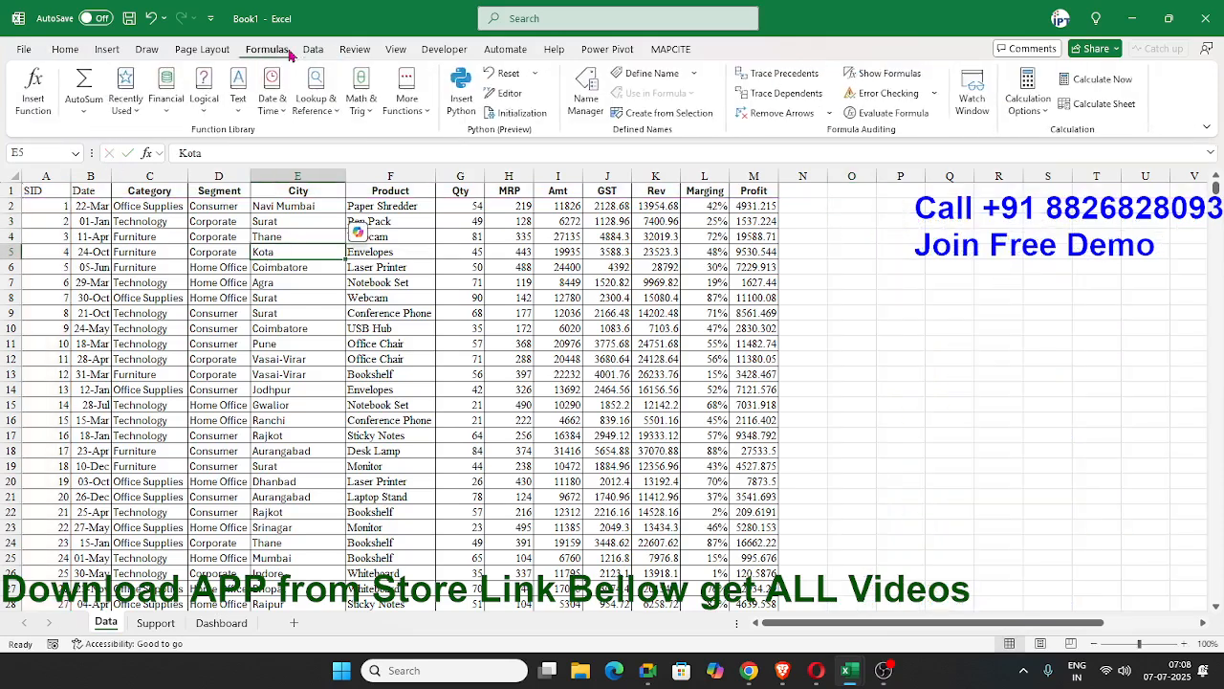
click(653, 73)
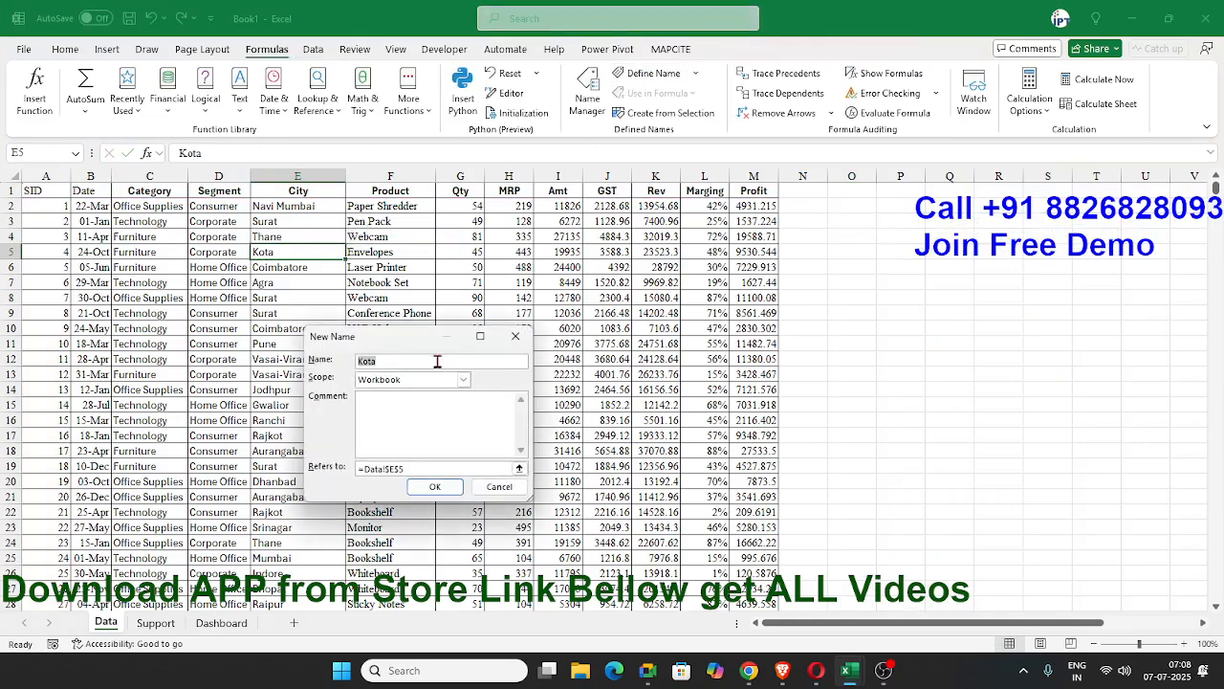
text(DATA)
click(430, 468)
key(ctrl+v)
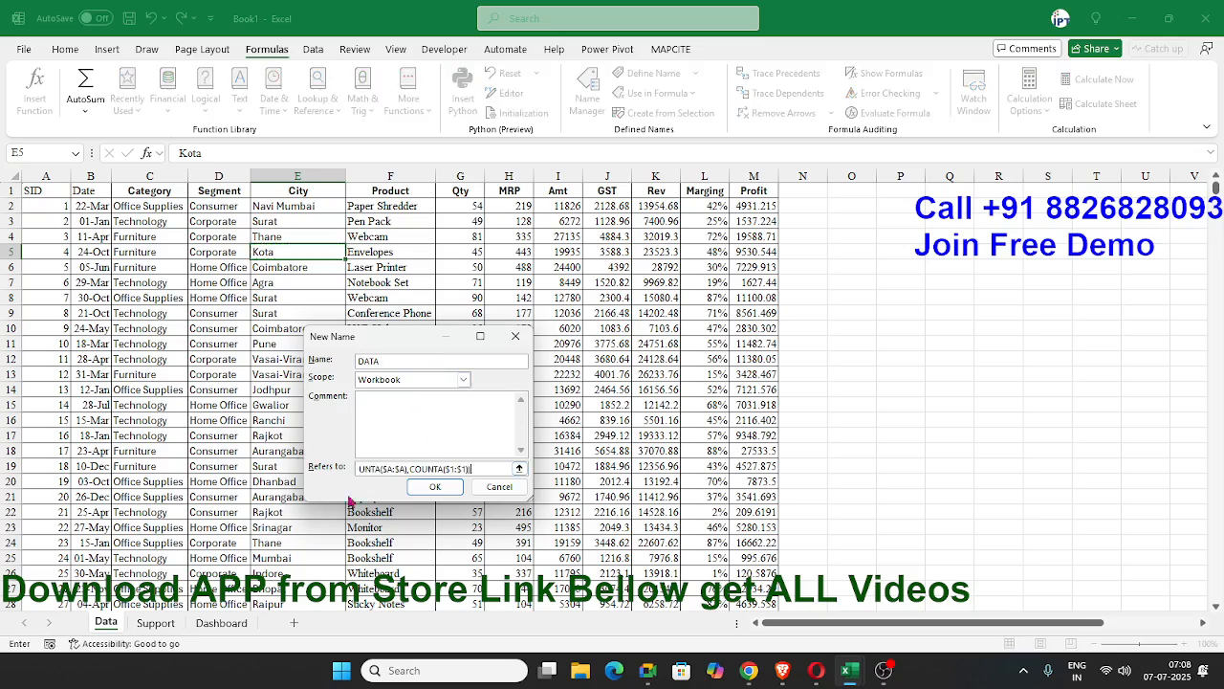
click(413, 486)
Insert a PivotTable on the Support sheet at cell A2, using the named range DATA as its source.
click(162, 626)
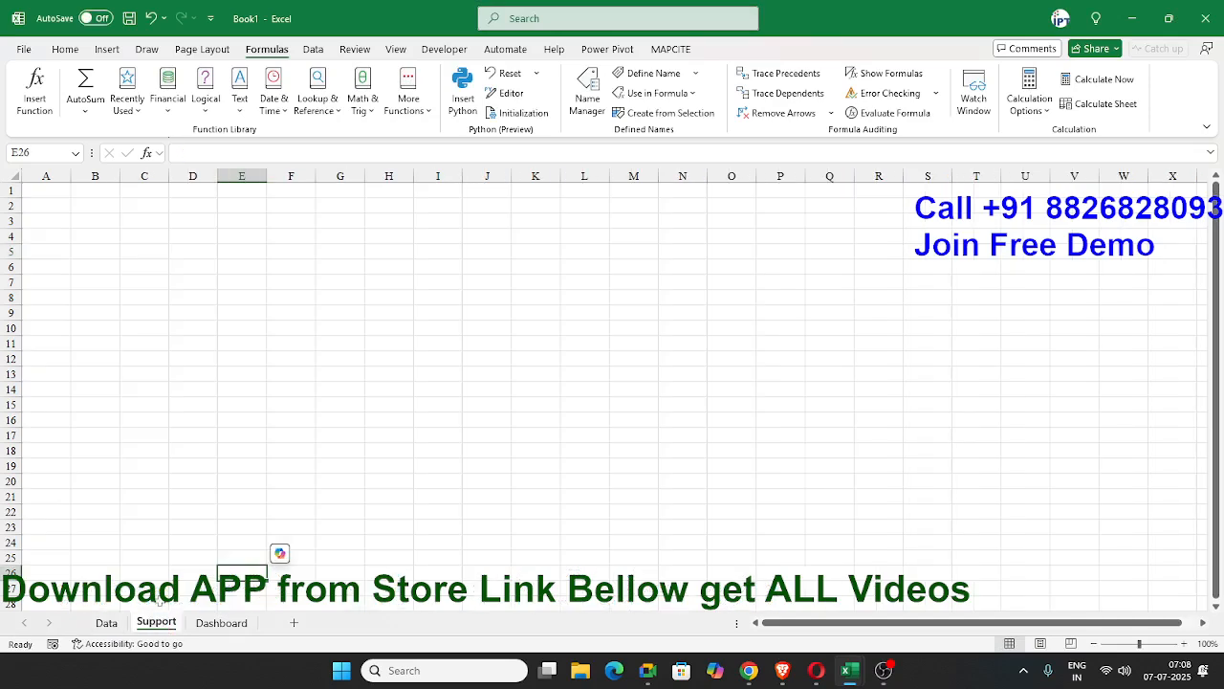
click(61, 201)
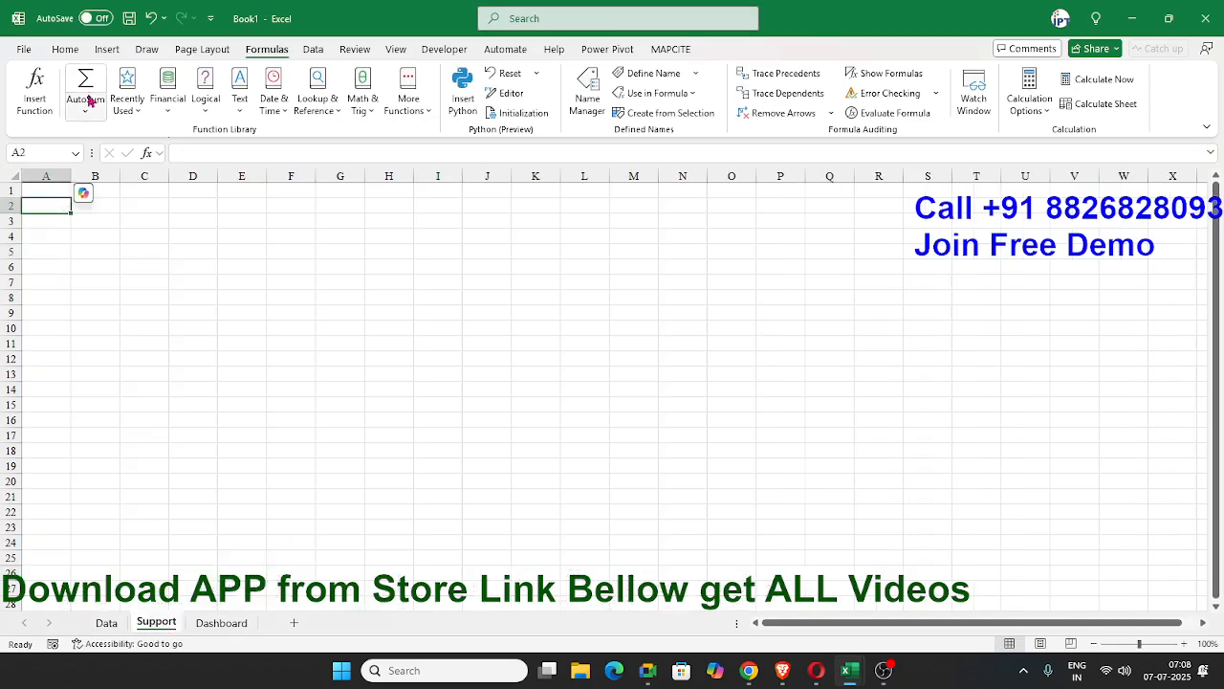
click(106, 49)
click(39, 82)
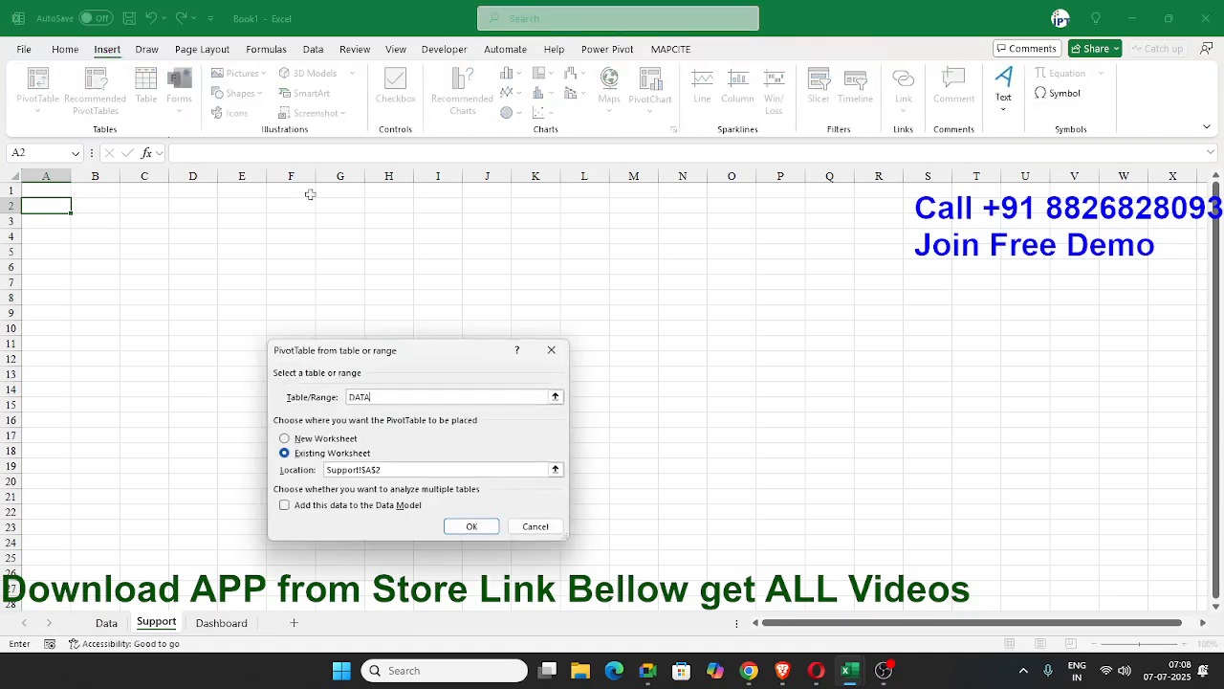
text(DATA)
click(472, 526)
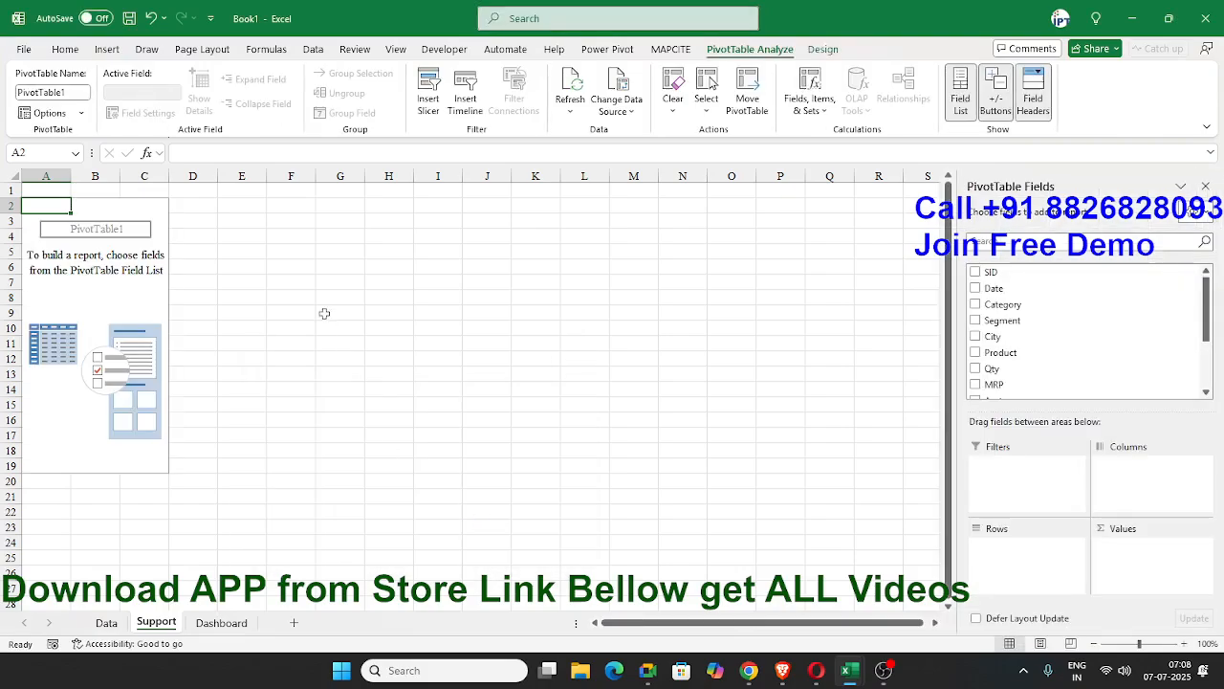
Return to cell A1 of the Data sheet, and bring up the ChatGPT browser window at full size.
click(107, 623)
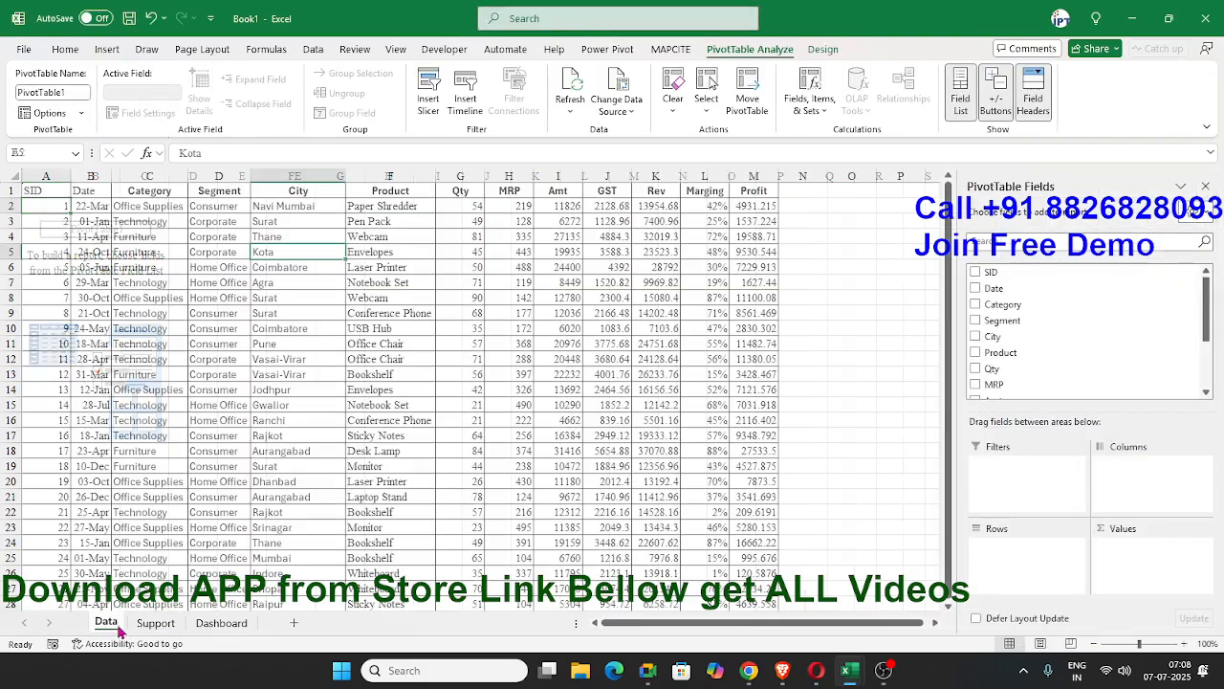
click(49, 189)
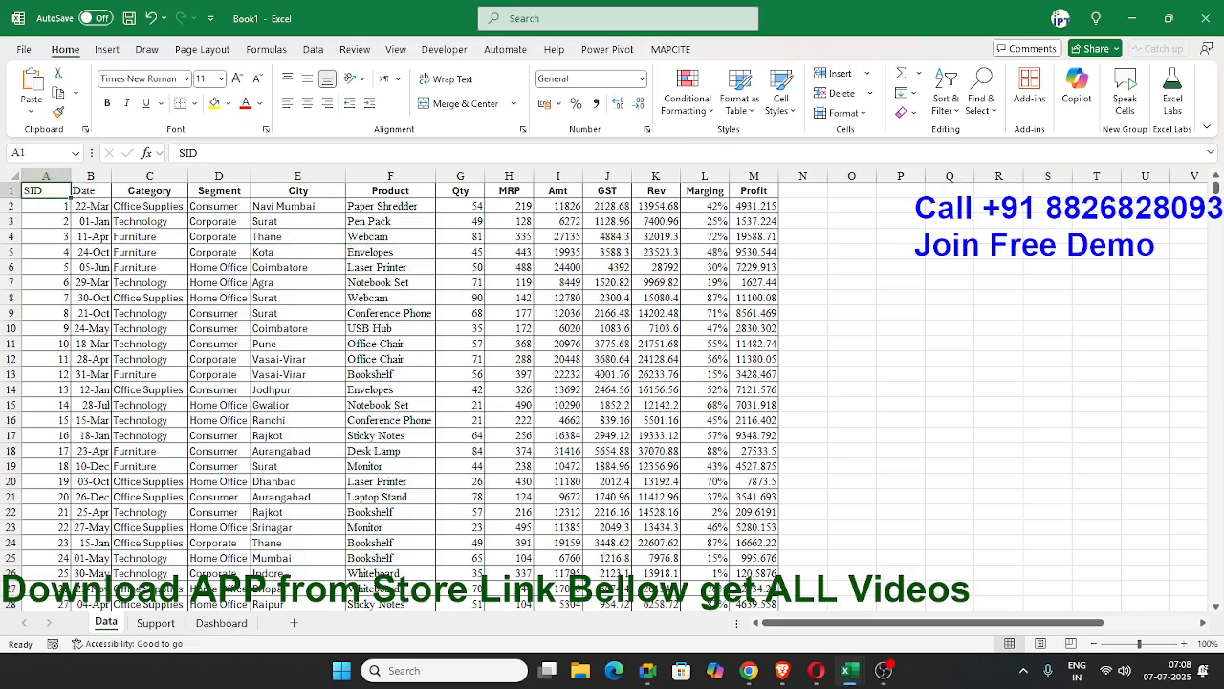
key(super+d)
key(super+d)
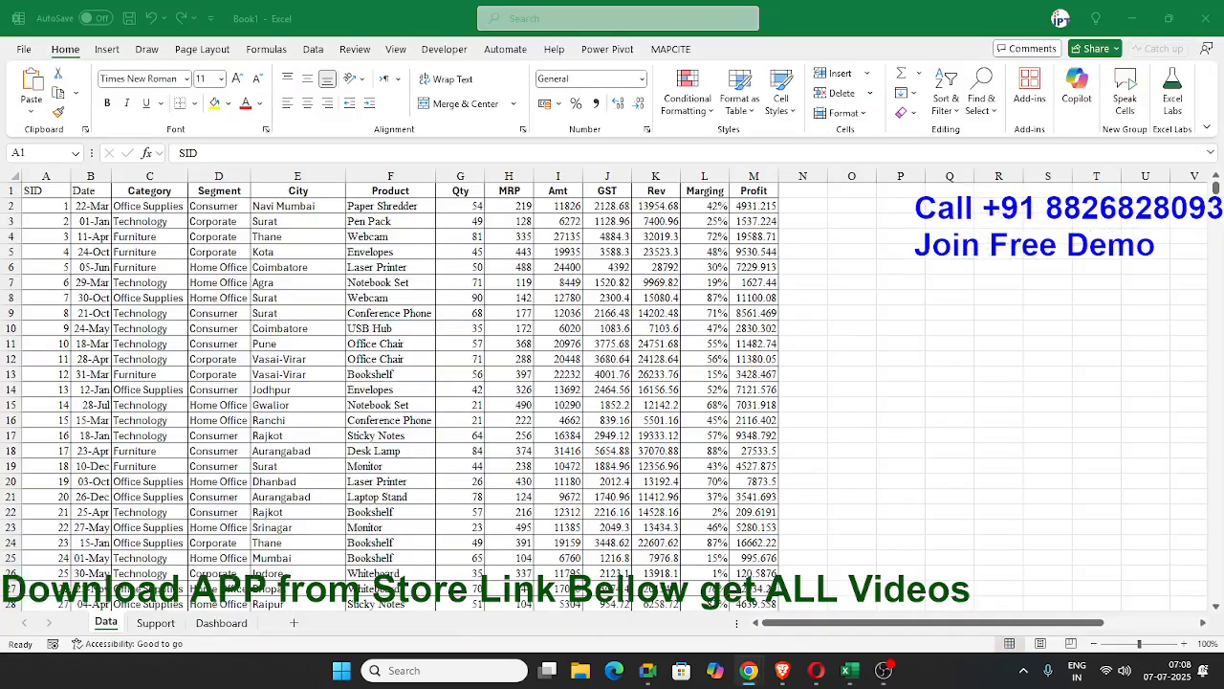
drag(0, 220, 656, 210)
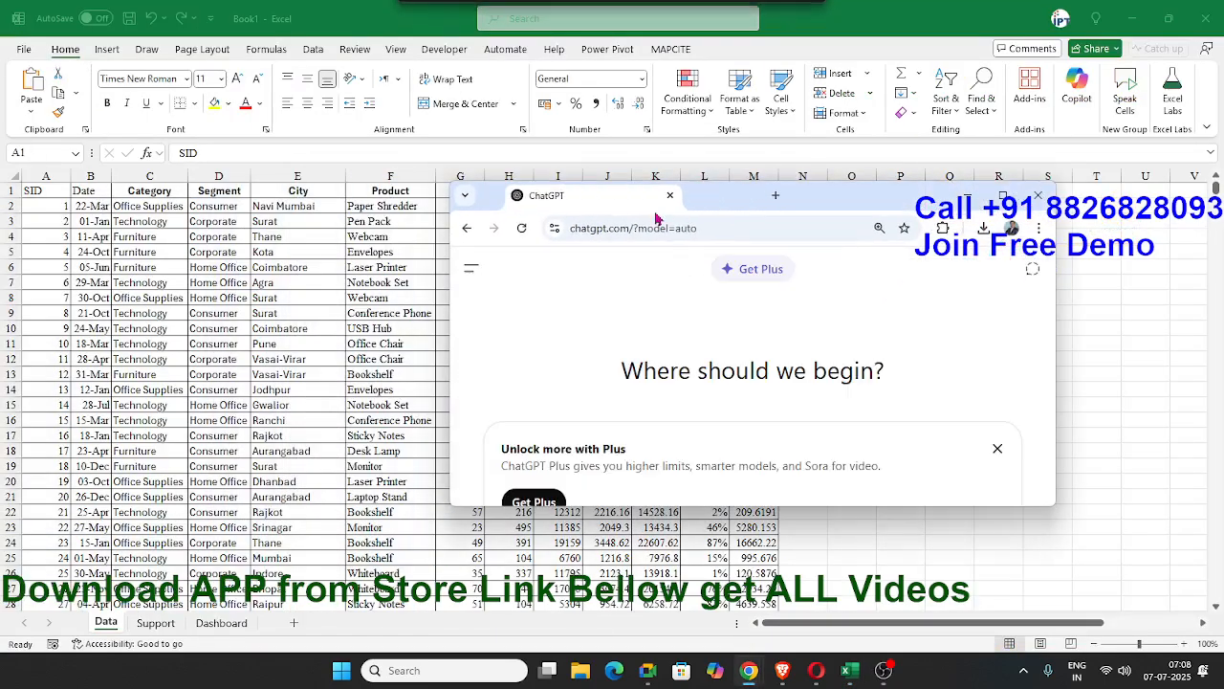
click(1003, 195)
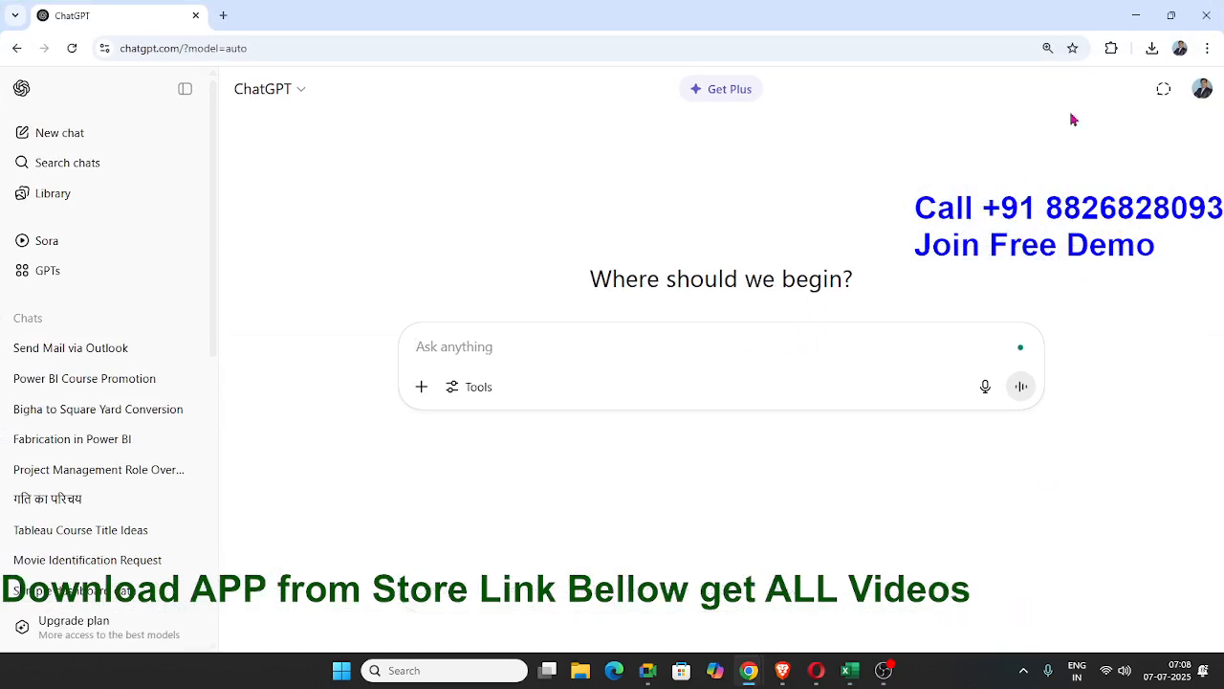
Switch back to the Excel workbook and copy the header row with the first five records, A1:M6.
click(1131, 18)
drag(36, 189, 765, 206)
click(788, 223)
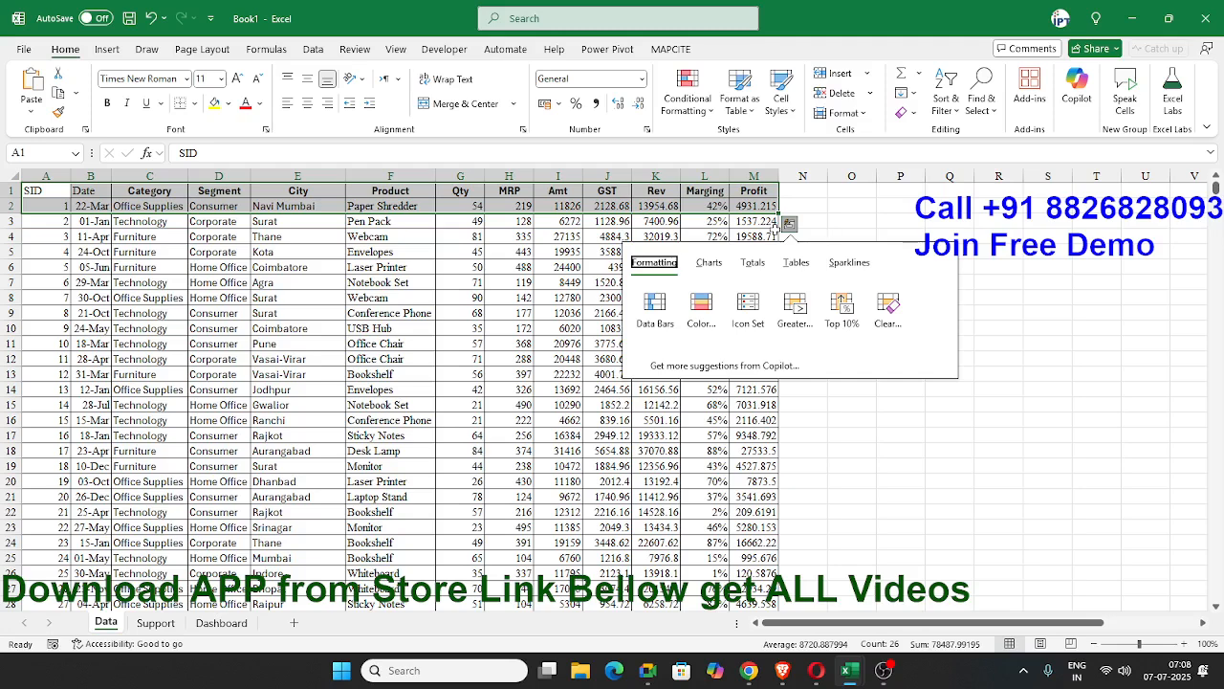
key(Escape)
key(shift+Down)
key(shift+Down)
key(shift+Down)
key(shift+Down)
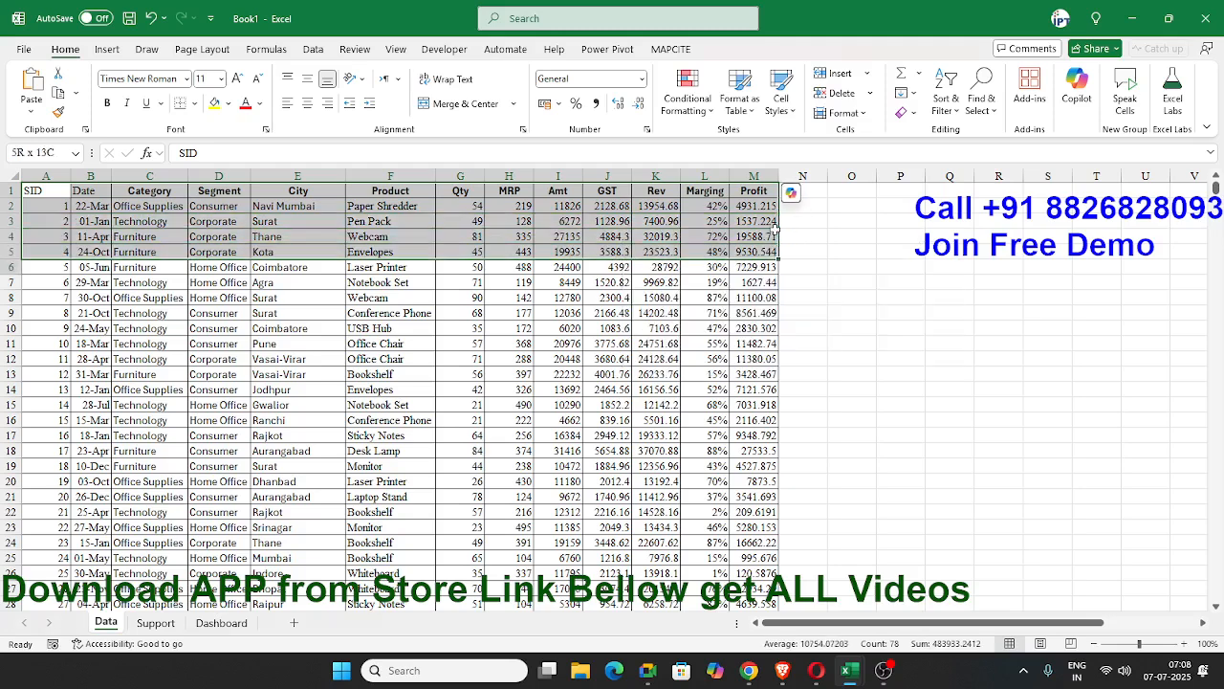
key(ctrl+c)
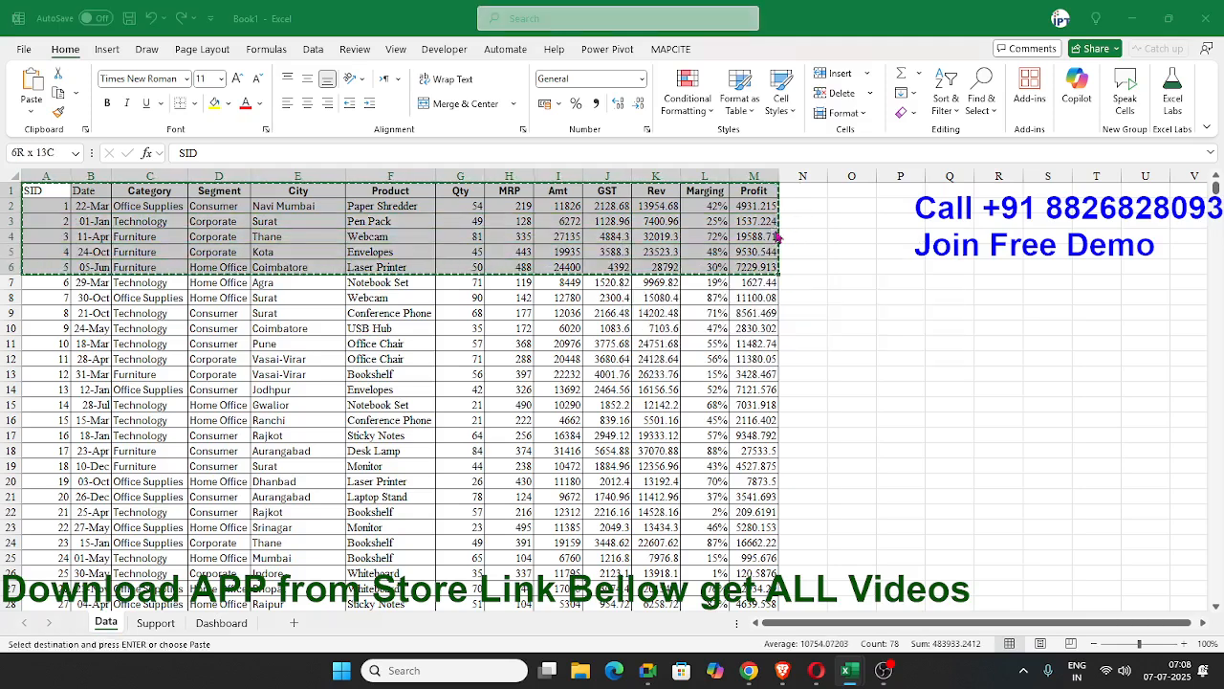
Switch to ChatGPT and send the copied rows with the question "how can make dashboard".
key(alt+Tab)
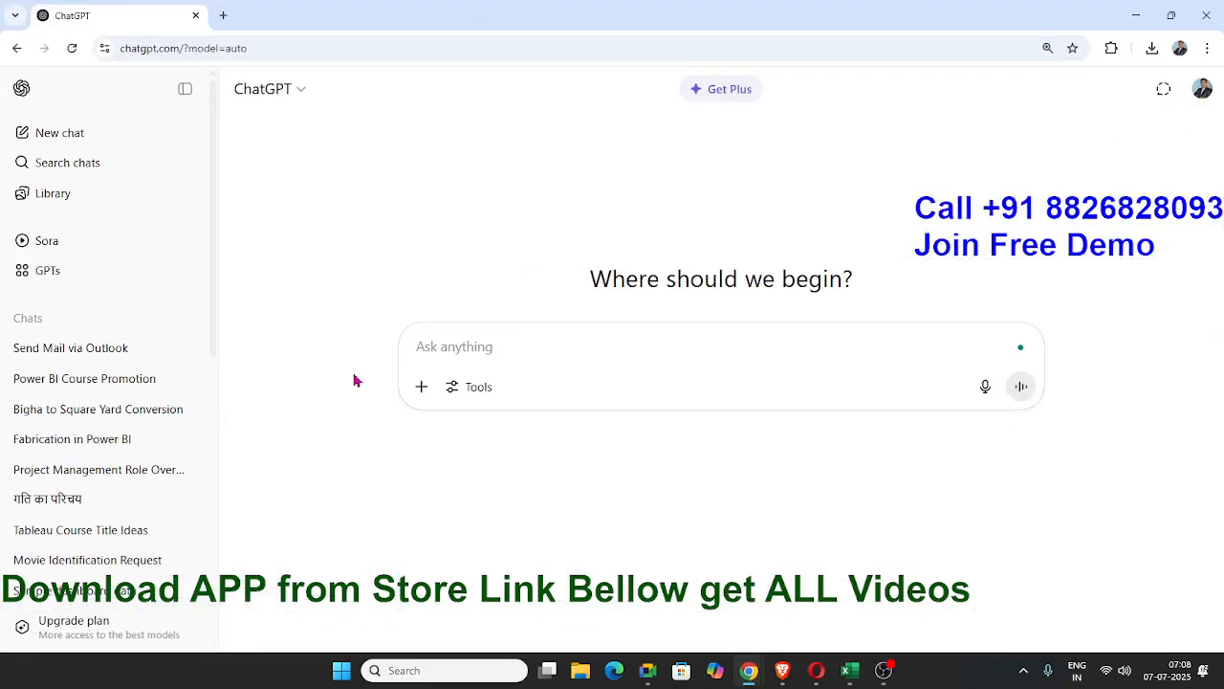
key(ctrl+v)
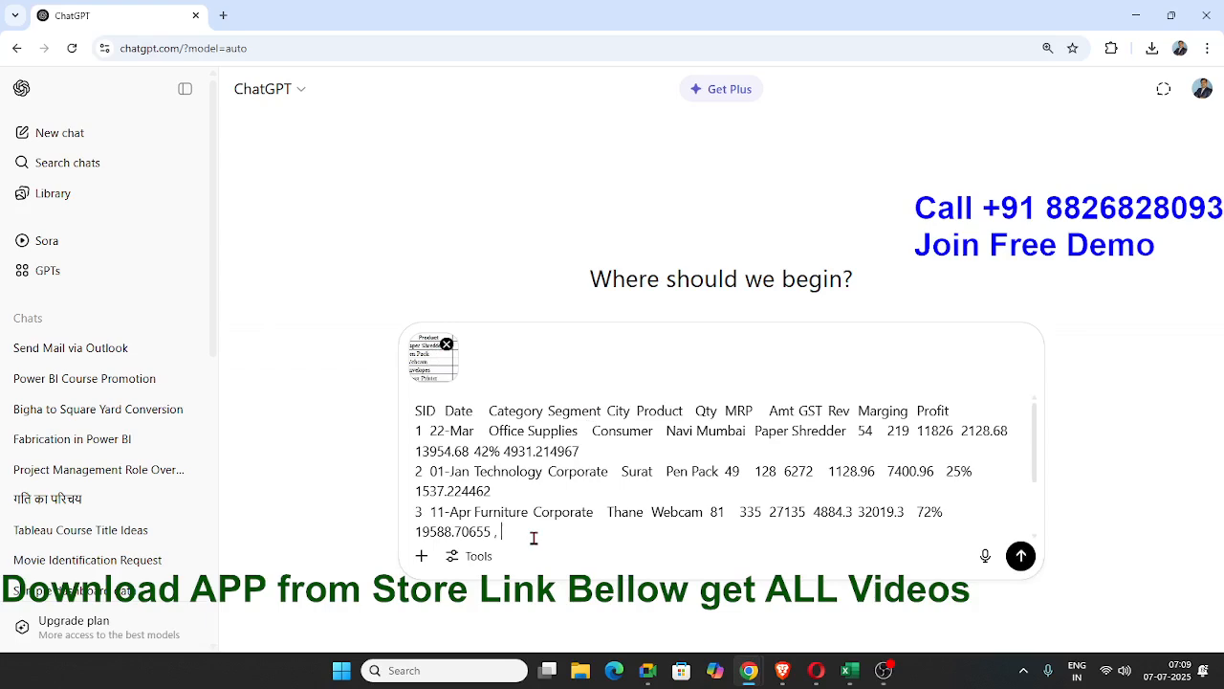
text(hoq)
text( can mak)
text(e dashbo)
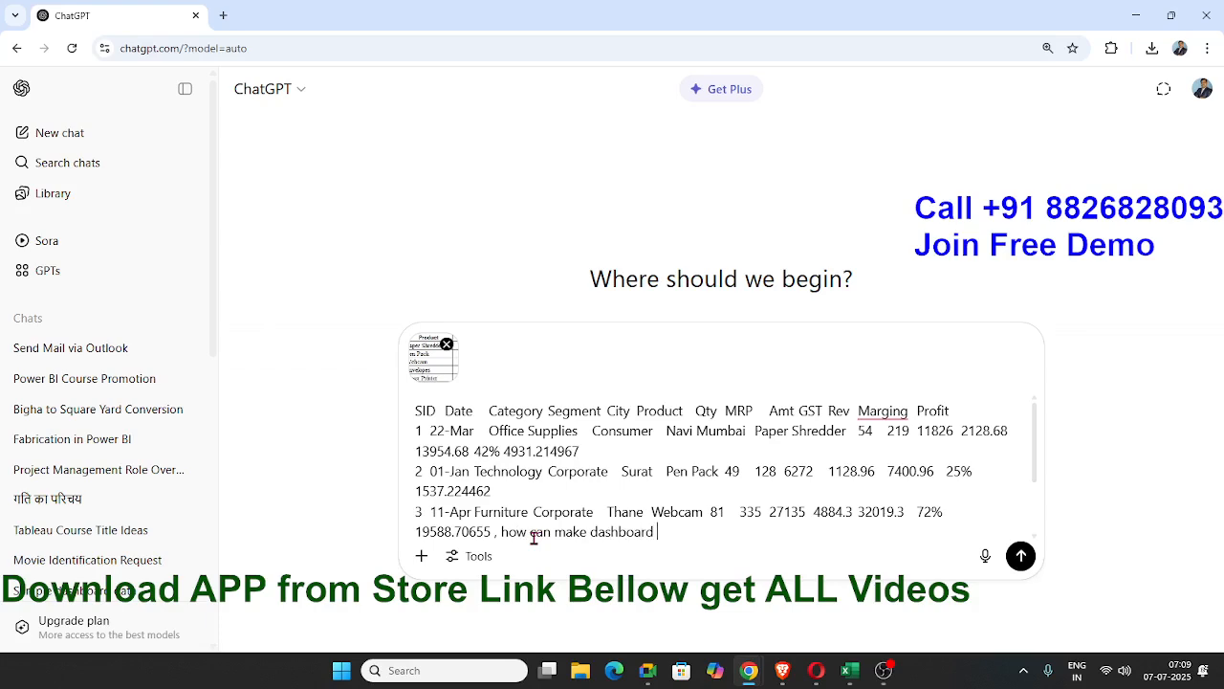
text(ard)
key(Return)
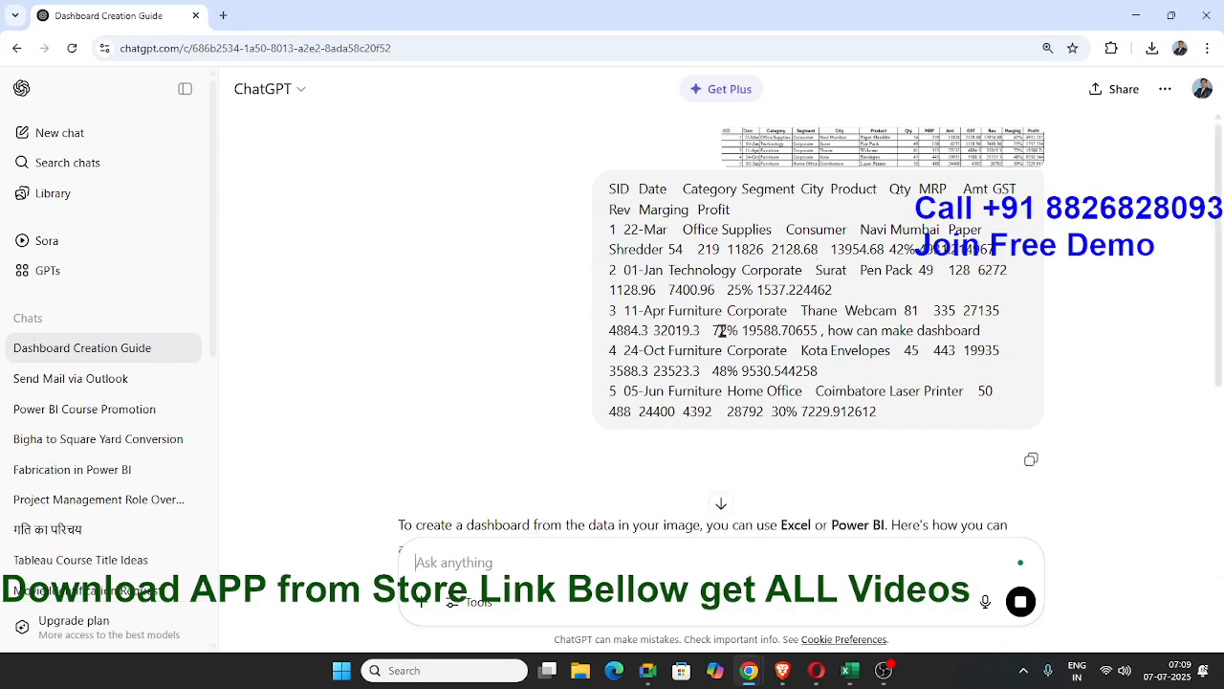
Read through ChatGPT's answer on the pivot tables, visuals, formula tips and design tips for the dashboard.
scroll(689, 345, down, 2)
scroll(661, 374, down, 8)
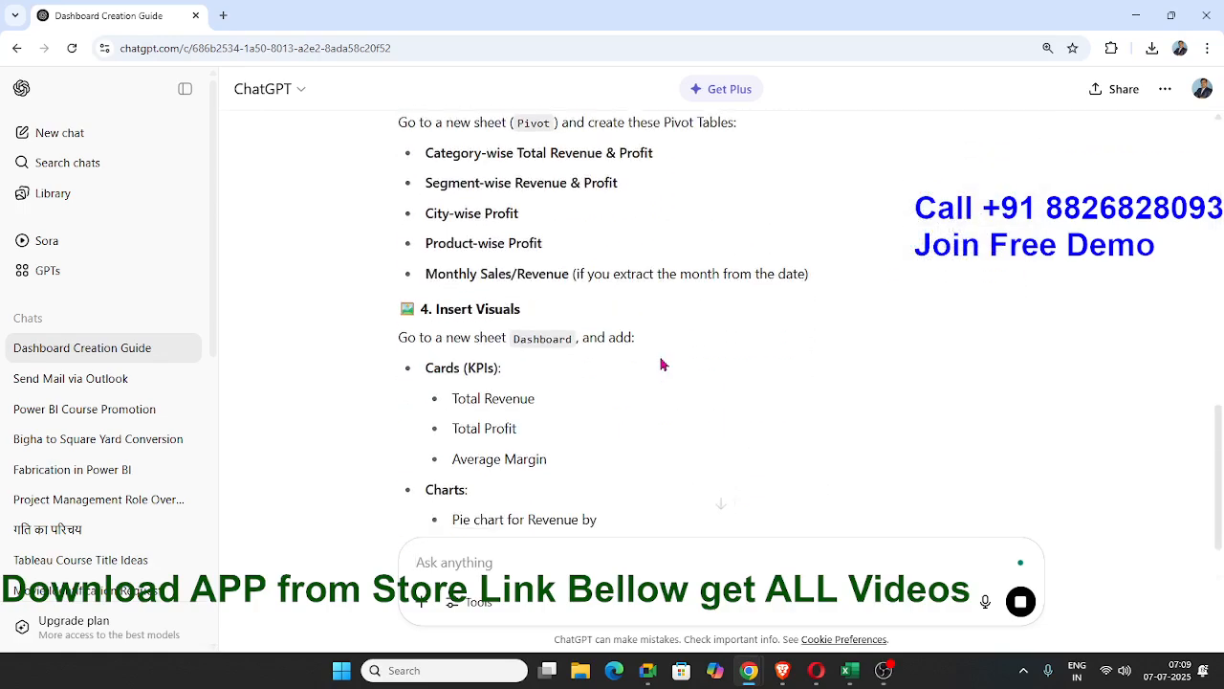
scroll(660, 364, down, 2)
scroll(658, 349, down, 4)
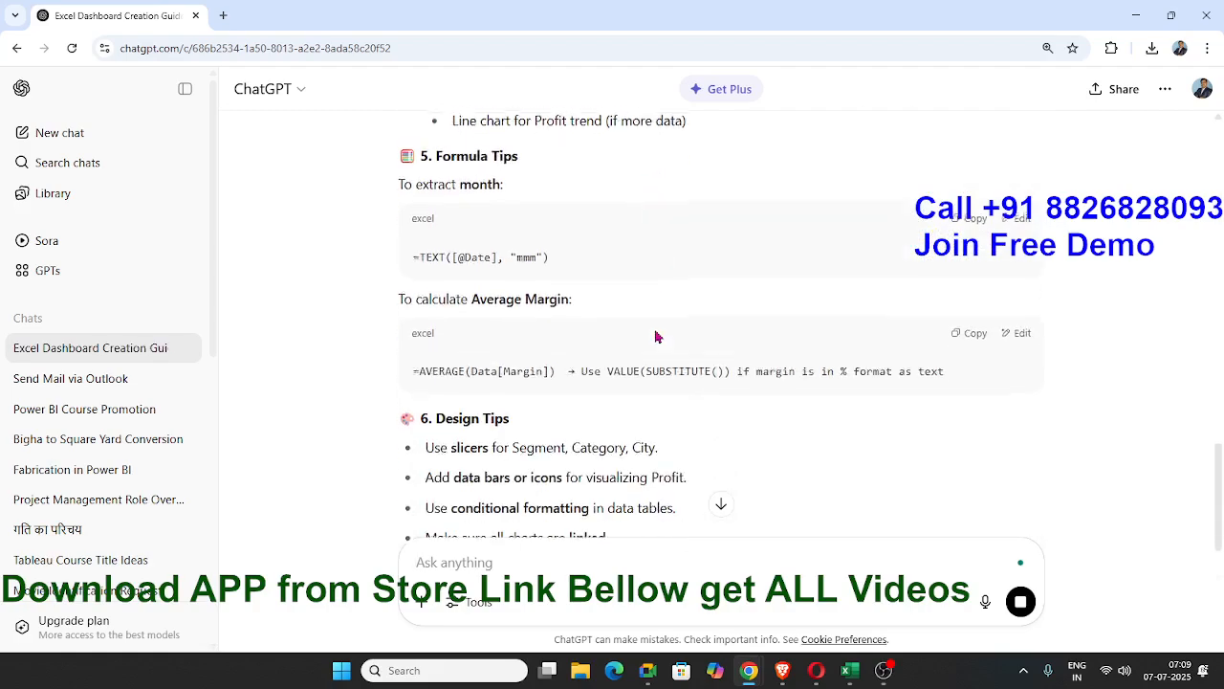
scroll(655, 330, down, 2)
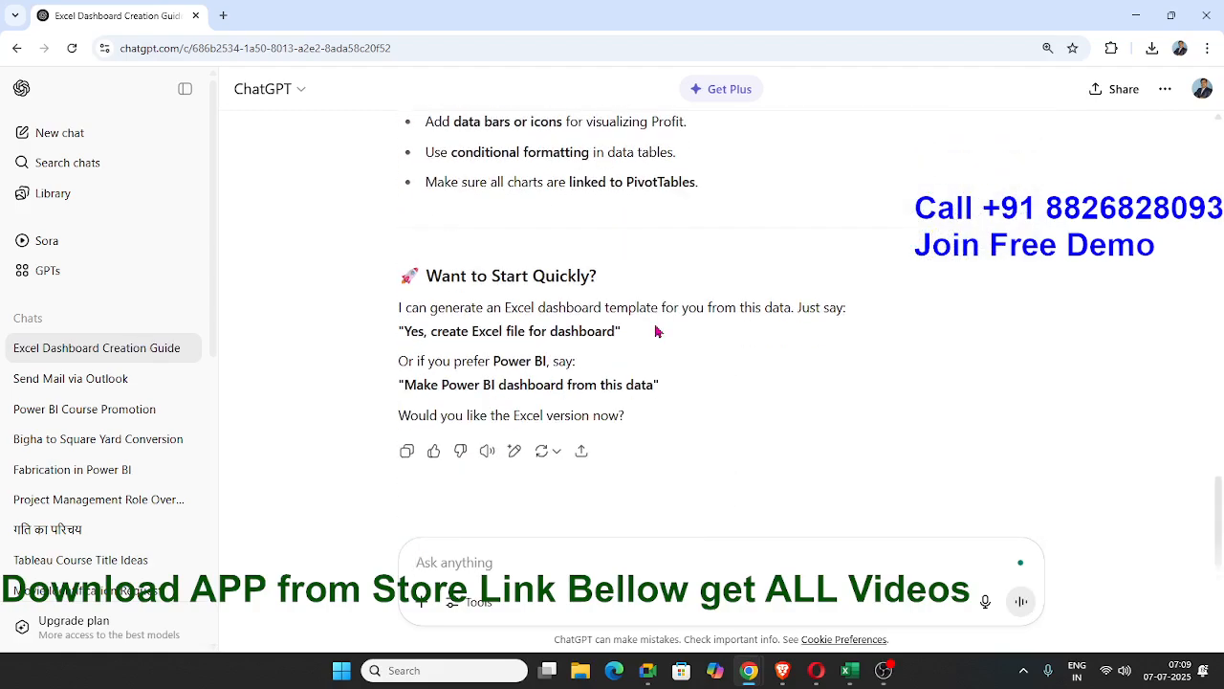
scroll(656, 331, up, 2)
scroll(593, 382, down, 2)
scroll(593, 383, up, 4)
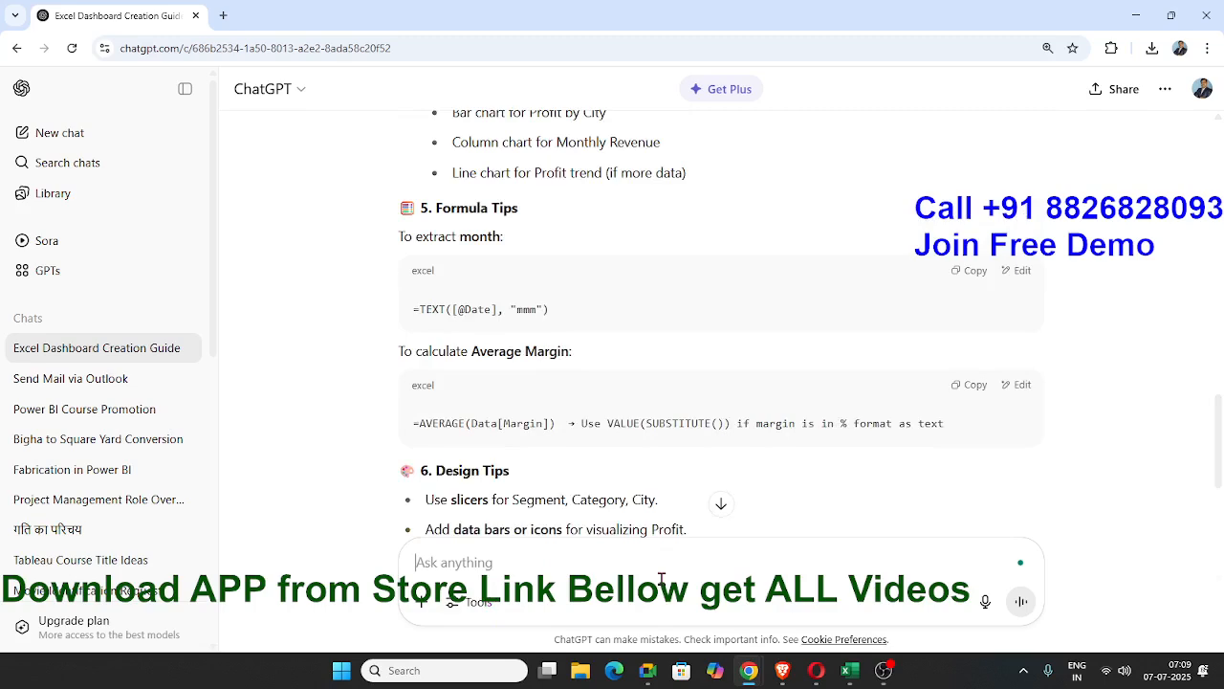
scroll(660, 578, up, 1)
scroll(661, 579, down, 5)
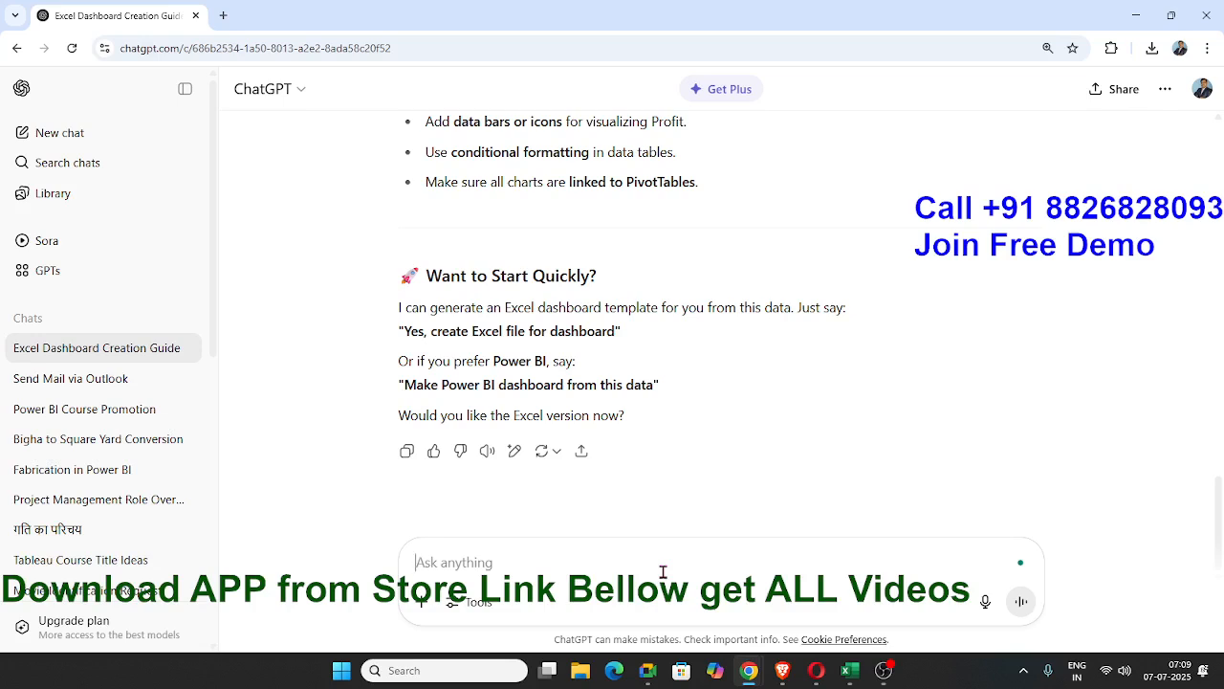
scroll(663, 572, up, 1)
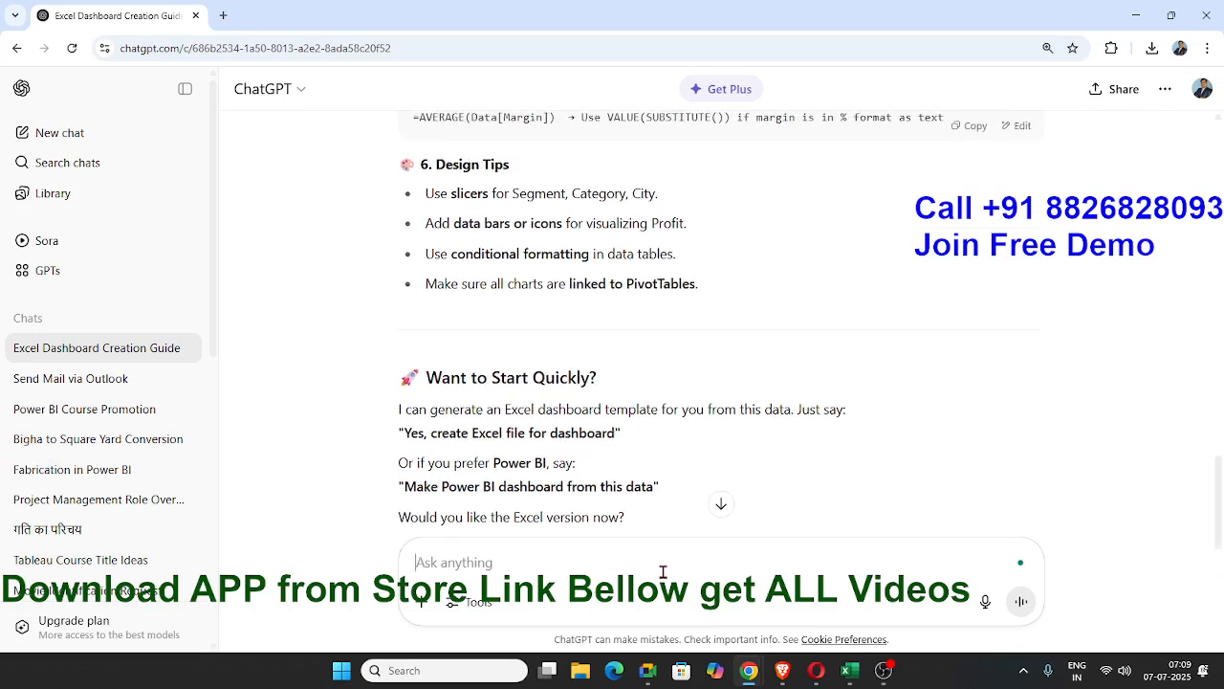
Send ChatGPT the follow-up message "can create in excel".
text(can)
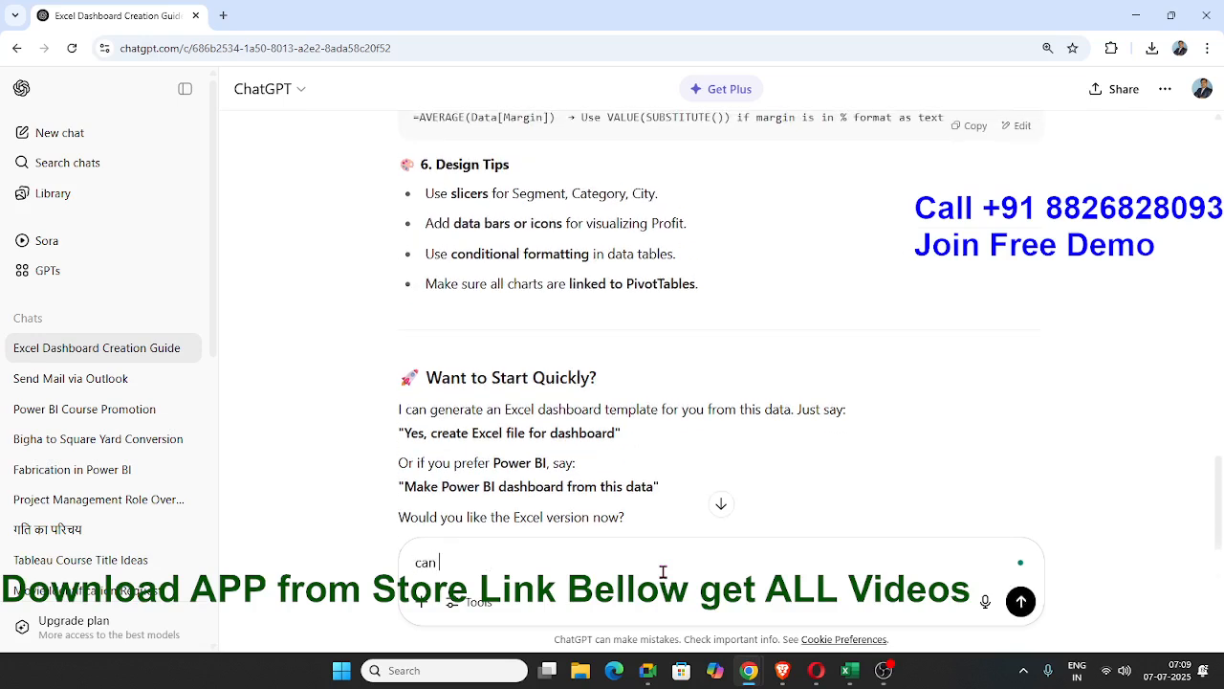
text( create in excel)
key(Return)
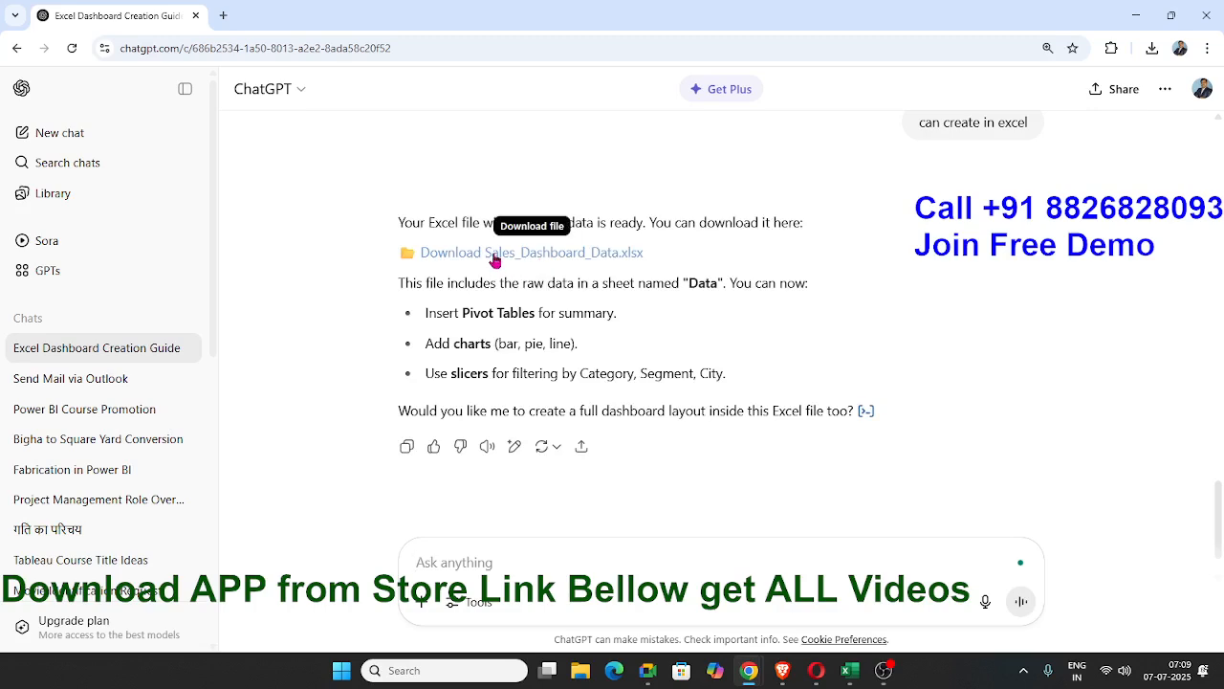
Download Sales_Dashboard_Data.xlsx and inspect it in Excel with editing enabled, closing it to return to the original Data sheet.
click(494, 260)
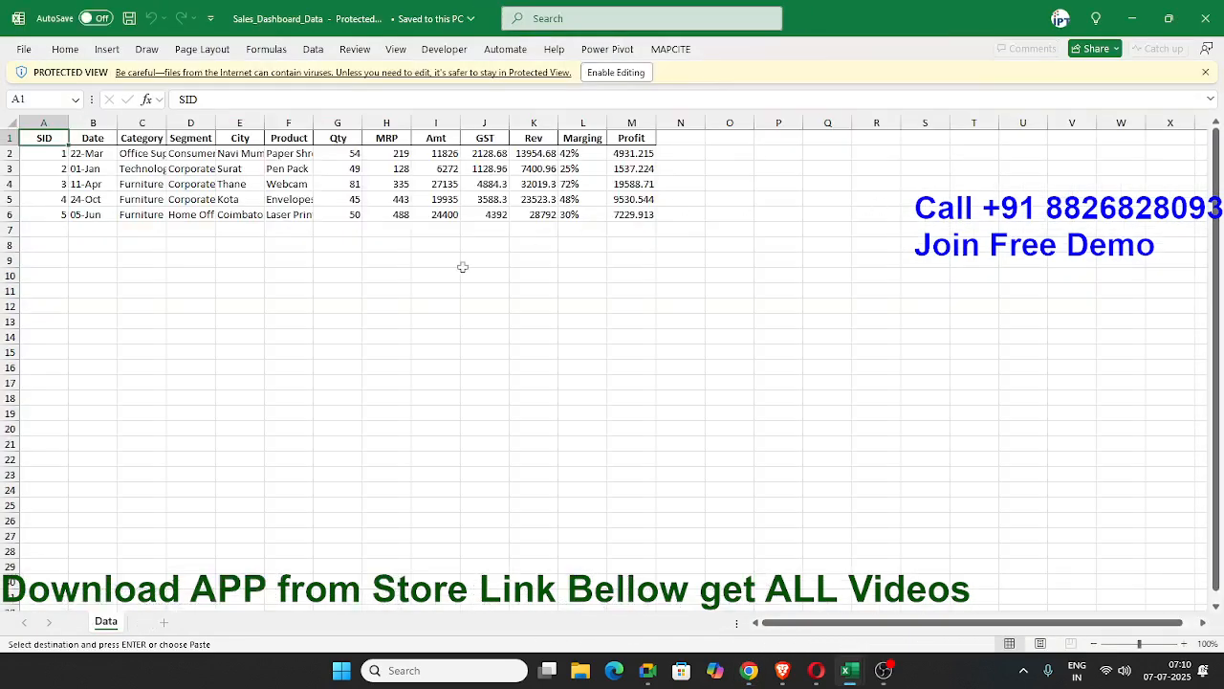
click(617, 72)
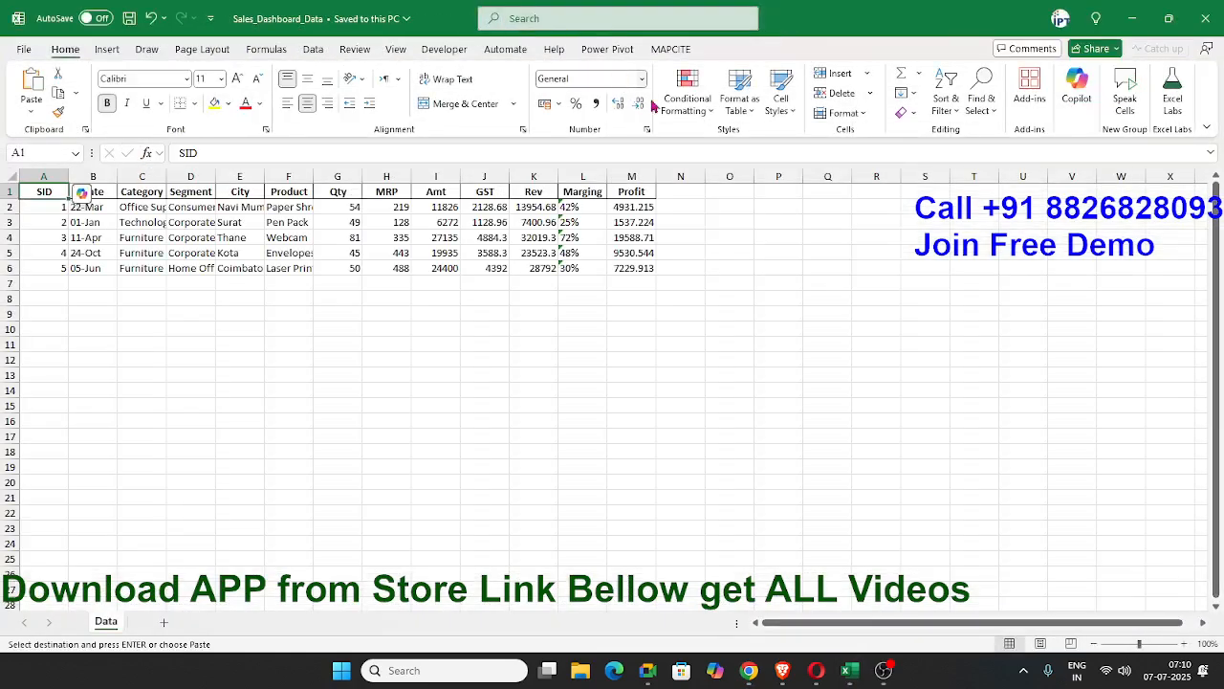
click(400, 402)
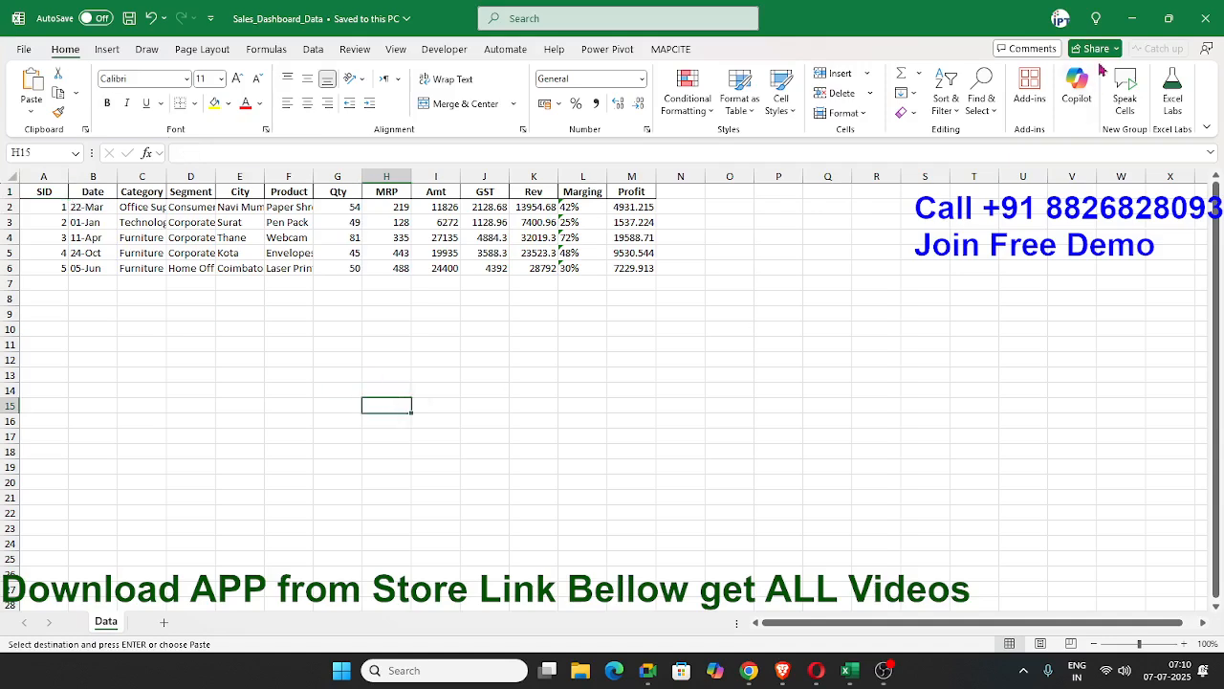
click(1206, 18)
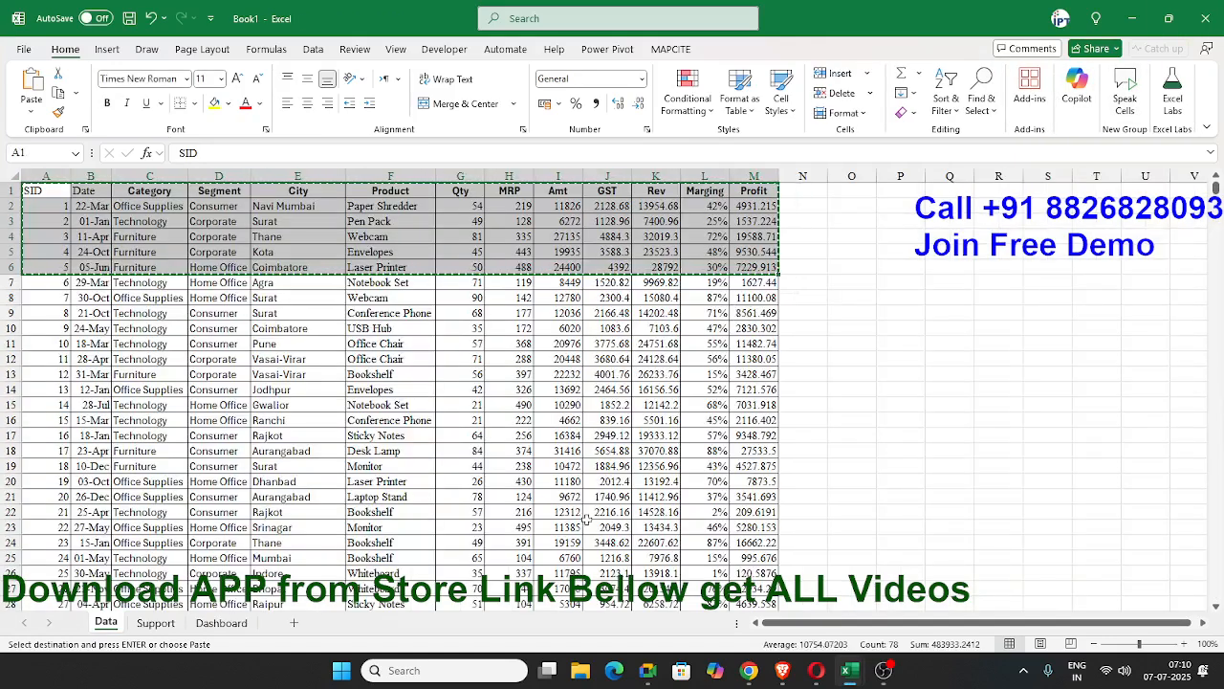
key(Escape)
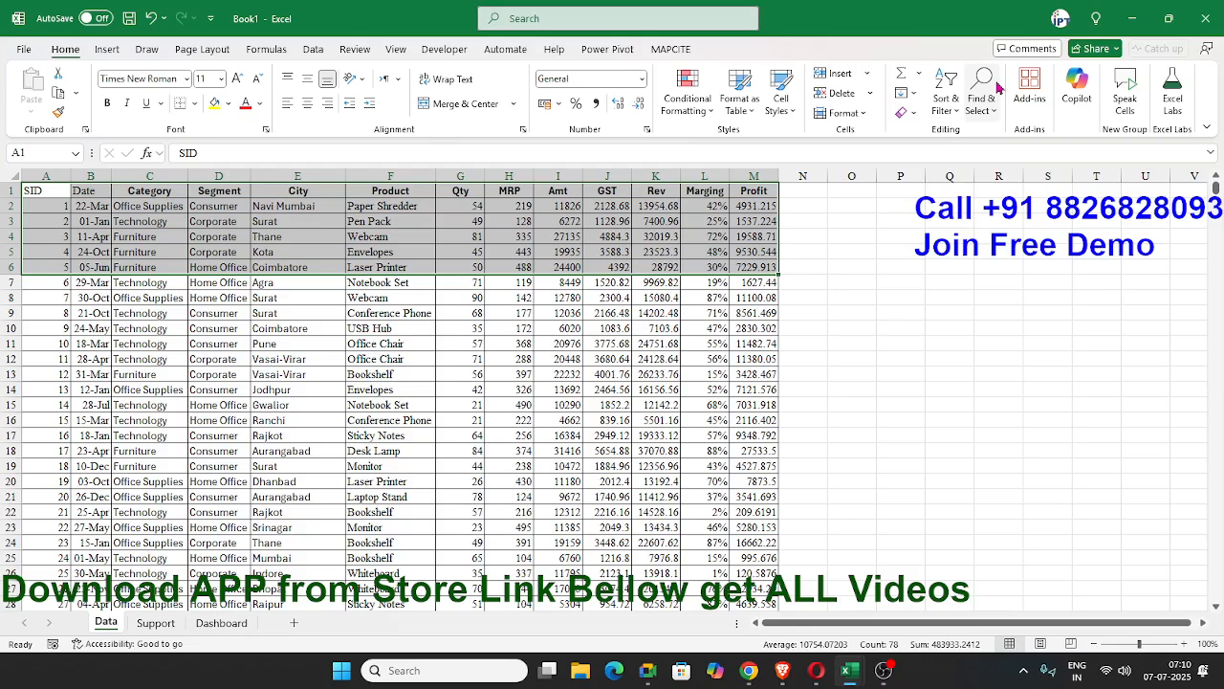
Switch to ChatGPT and read the data preparation and metric selection sections of its step-by-step Excel dashboard guide.
key(alt+Tab)
scroll(780, 140, up, 10)
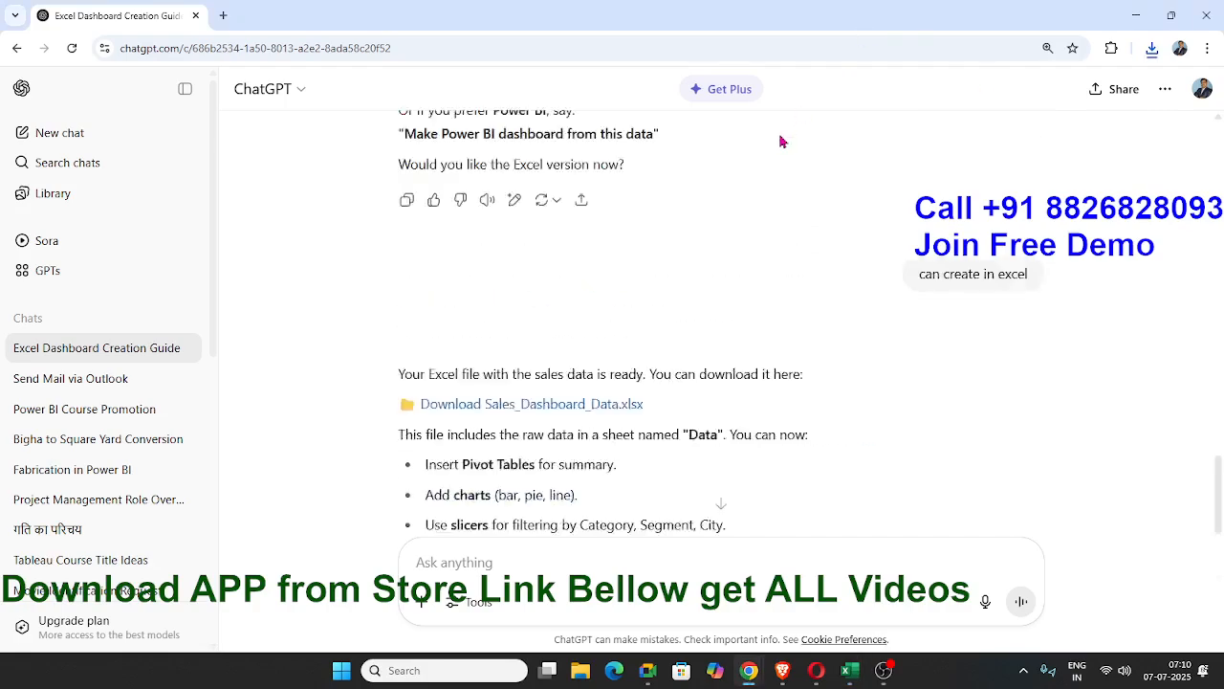
scroll(780, 141, up, 10)
scroll(538, 189, down, 5)
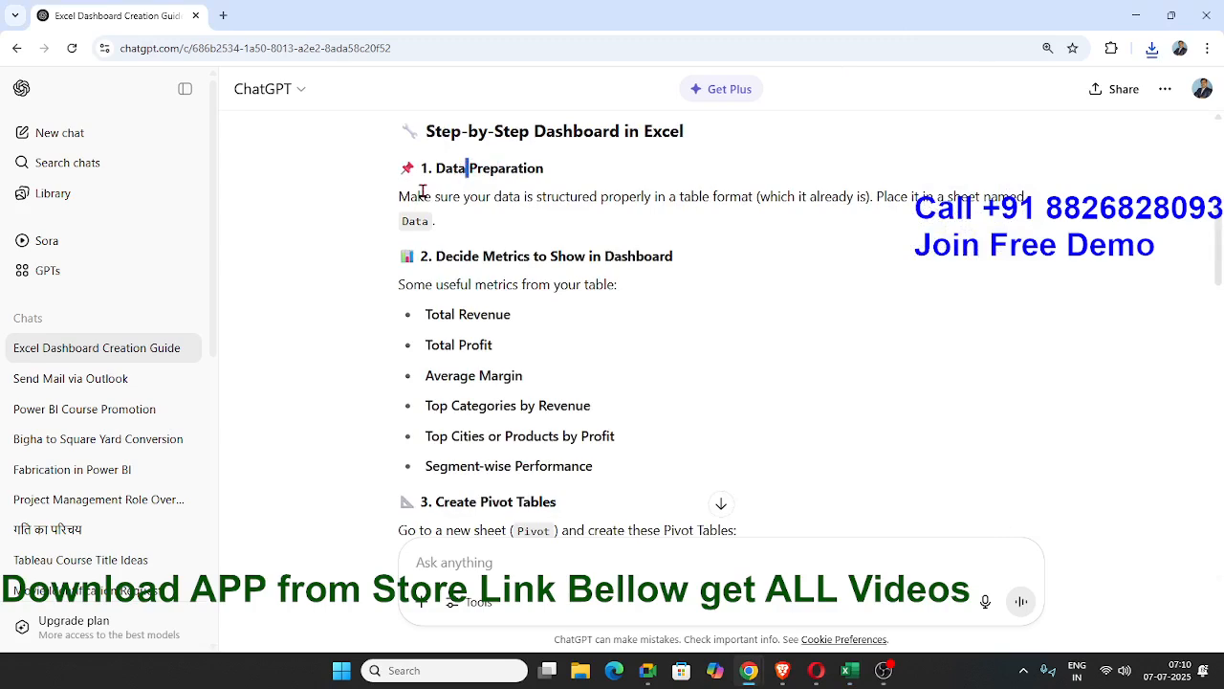
drag(424, 196, 1025, 219)
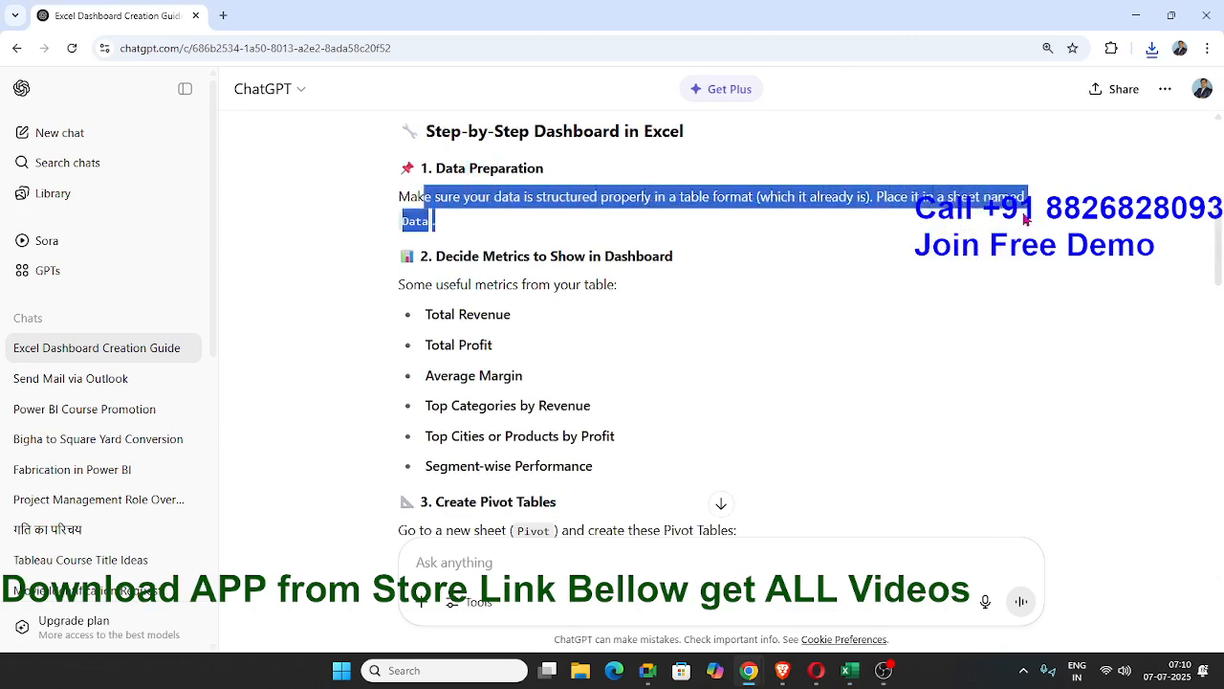
click(520, 281)
triple_click(510, 272)
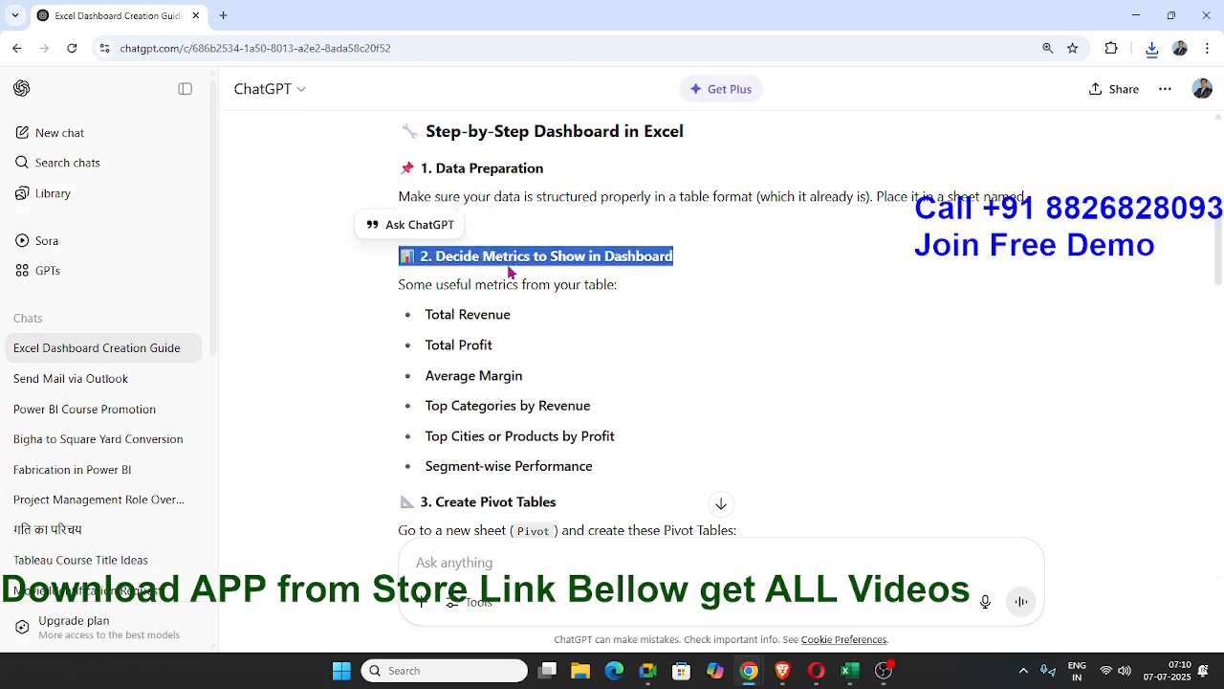
click(531, 277)
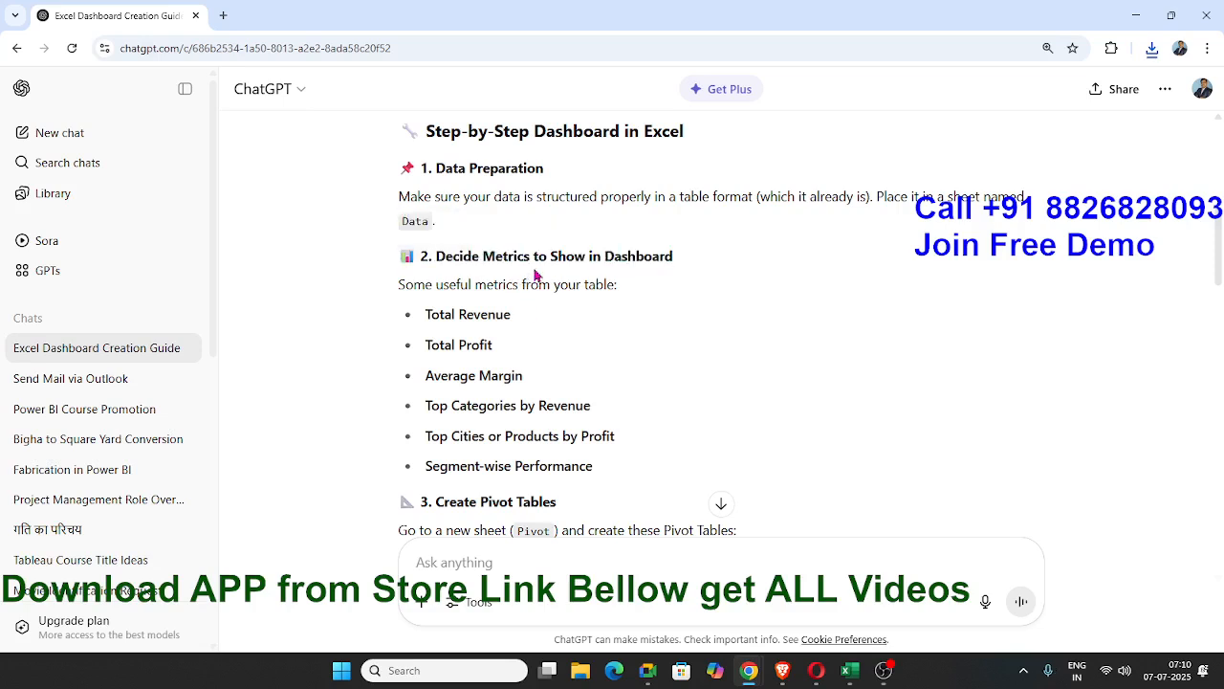
double_click(536, 279)
click(548, 320)
scroll(526, 334, down, 1)
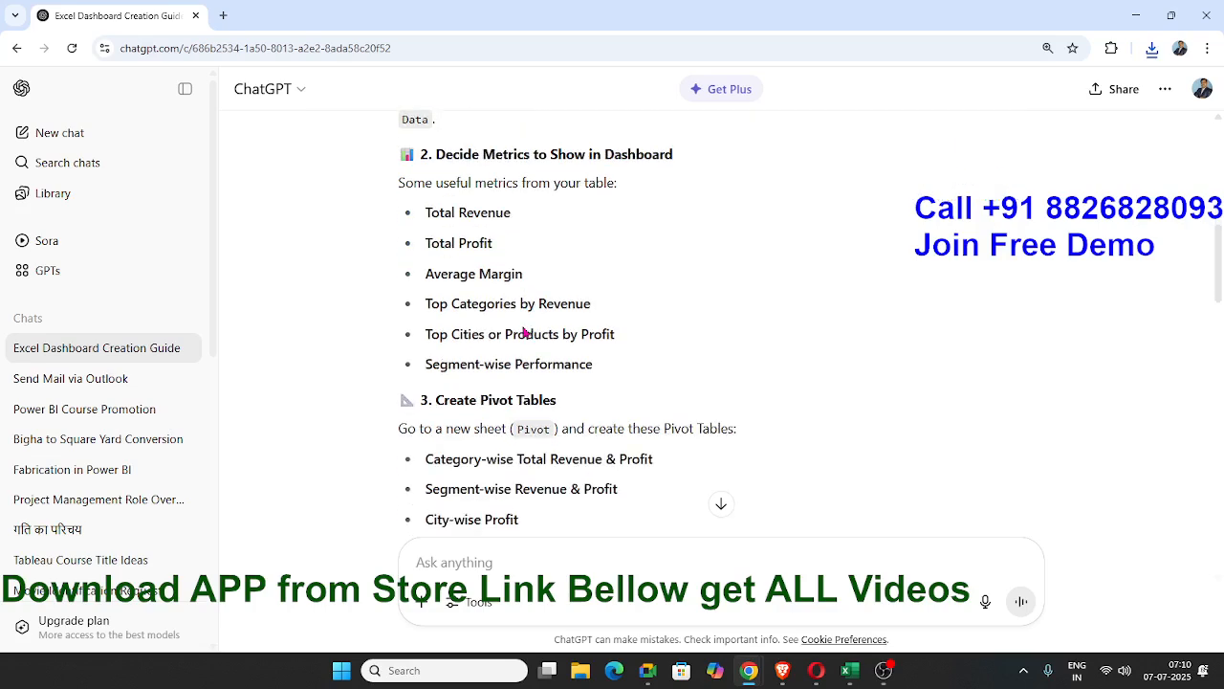
Review the suggested dashboard metrics one by one, from Total Revenue to Segment-wise Performance, and glance at the pivot table list.
double_click(473, 212)
double_click(475, 243)
click(479, 274)
double_click(480, 273)
double_click(483, 304)
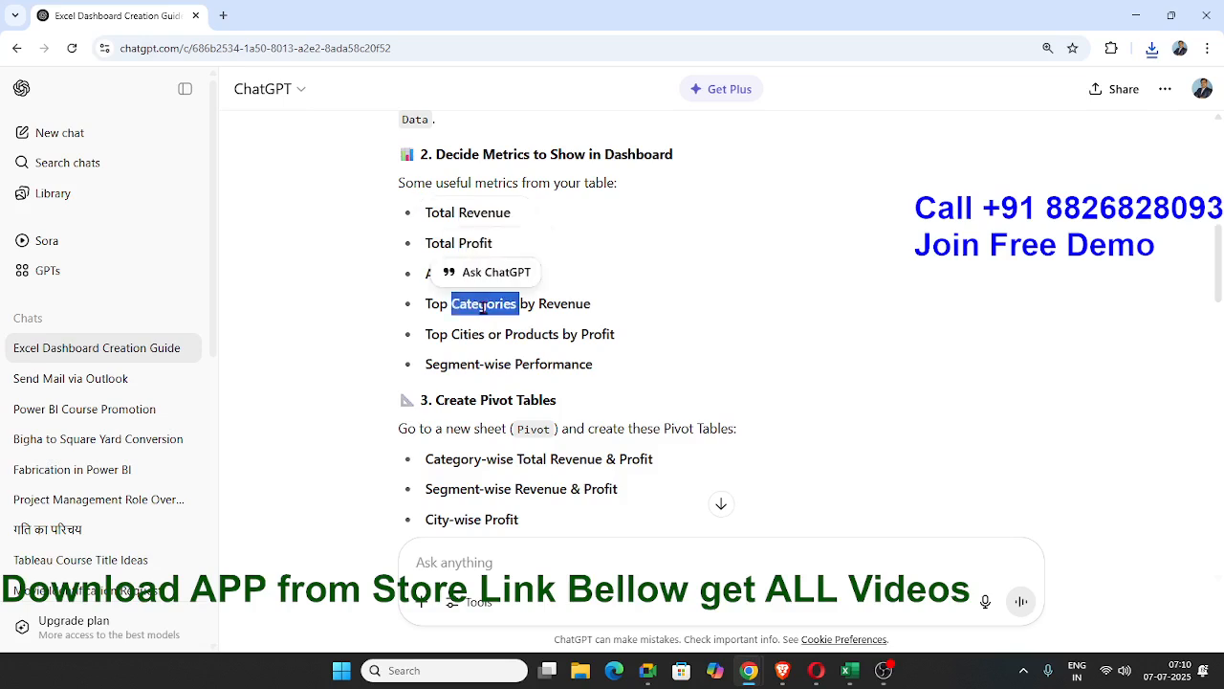
click(588, 308)
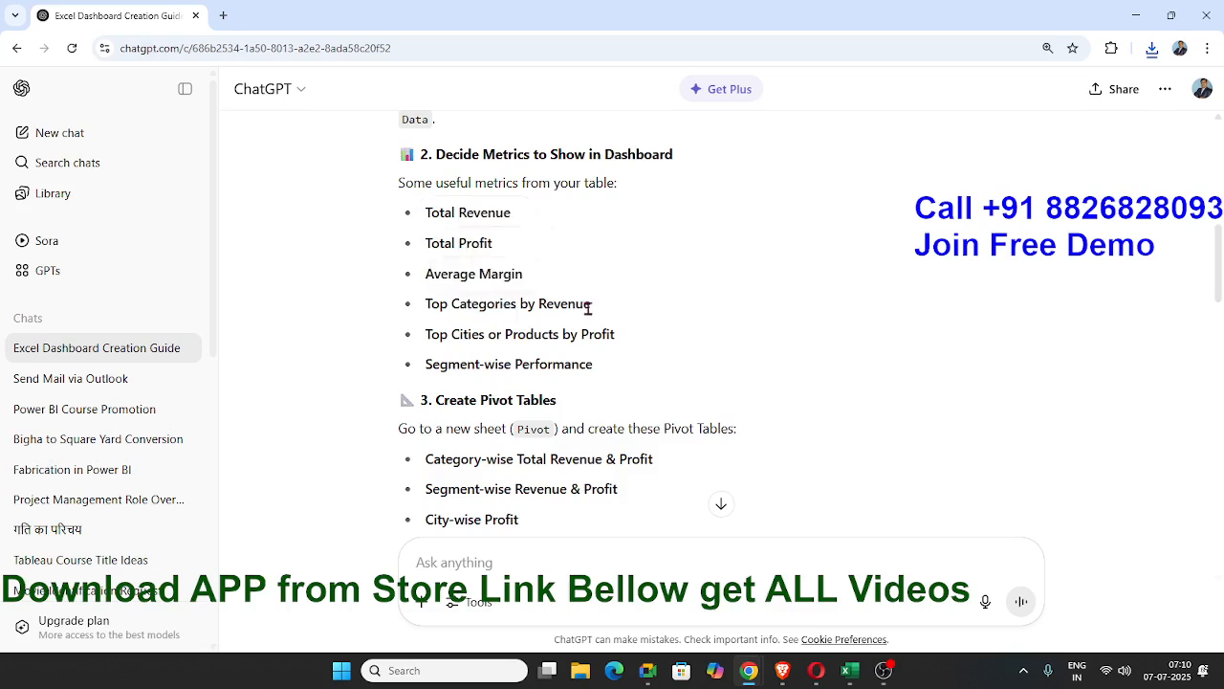
triple_click(490, 337)
triple_click(459, 368)
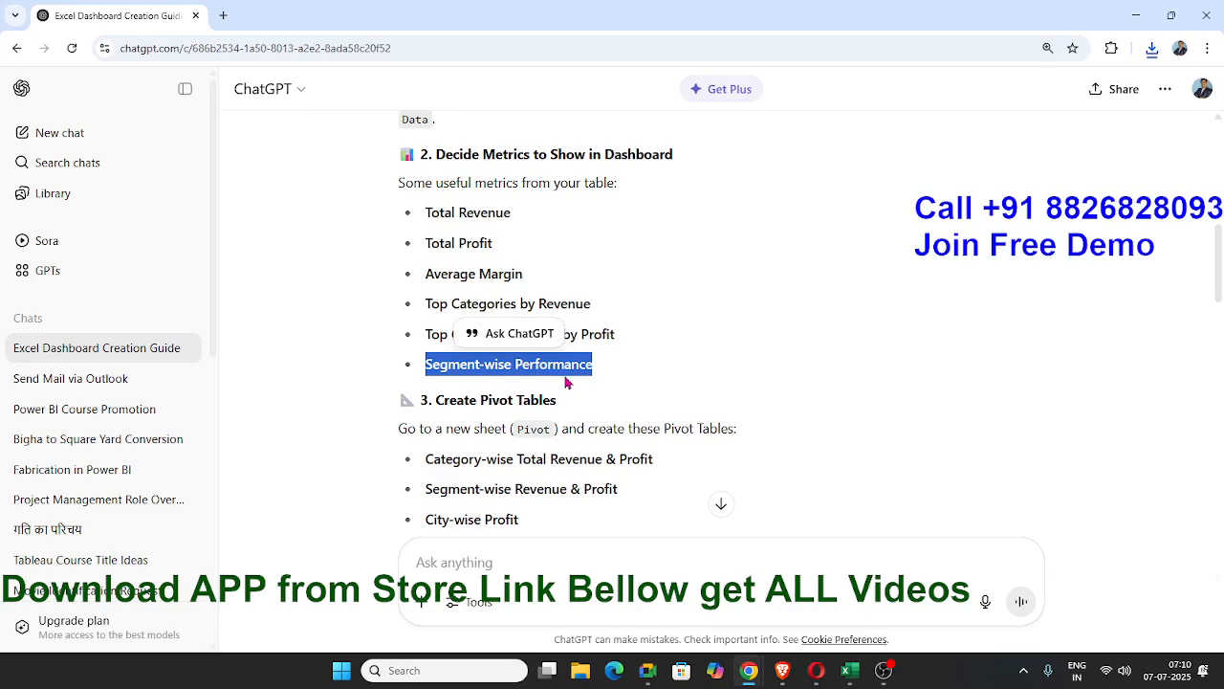
scroll(565, 382, down, 1)
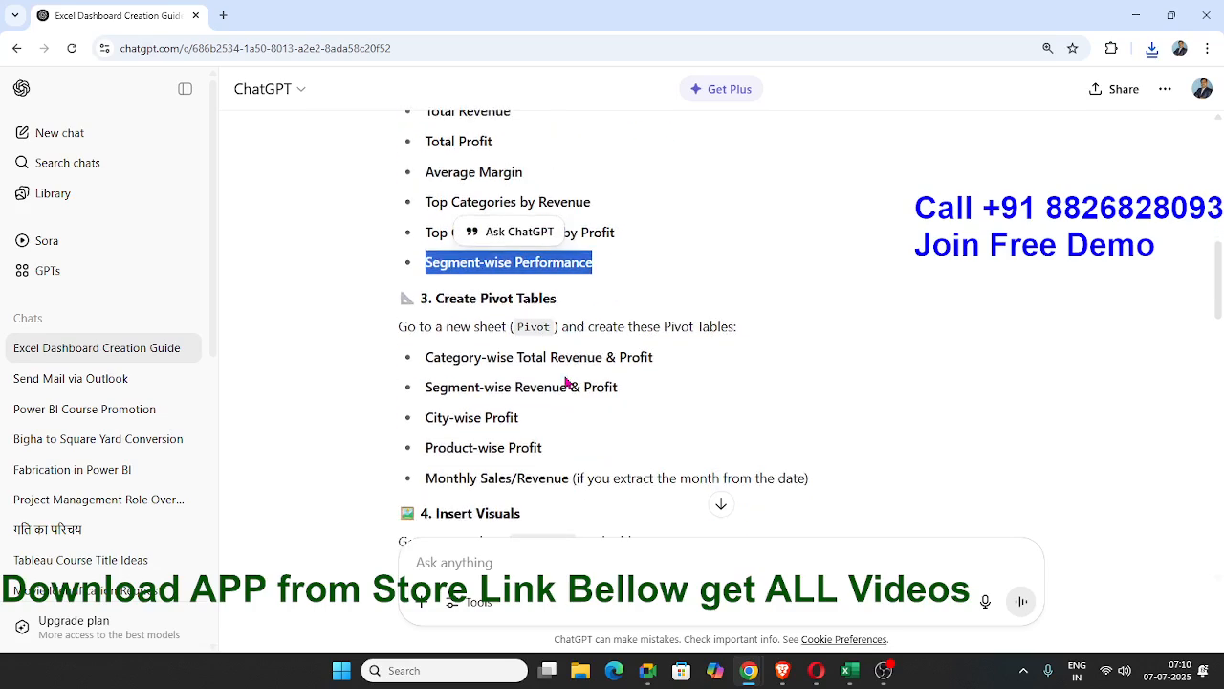
scroll(565, 381, up, 1)
double_click(478, 214)
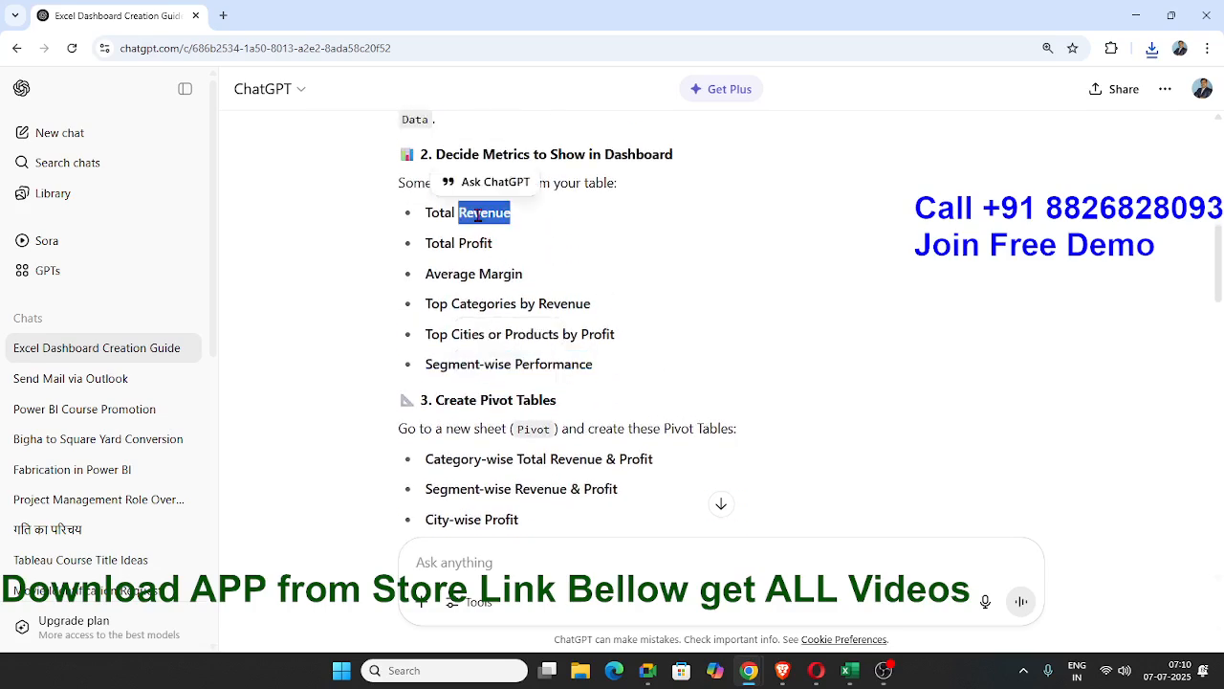
Switch to Excel and select cell A1 on the Dashboard sheet.
key(alt+Tab)
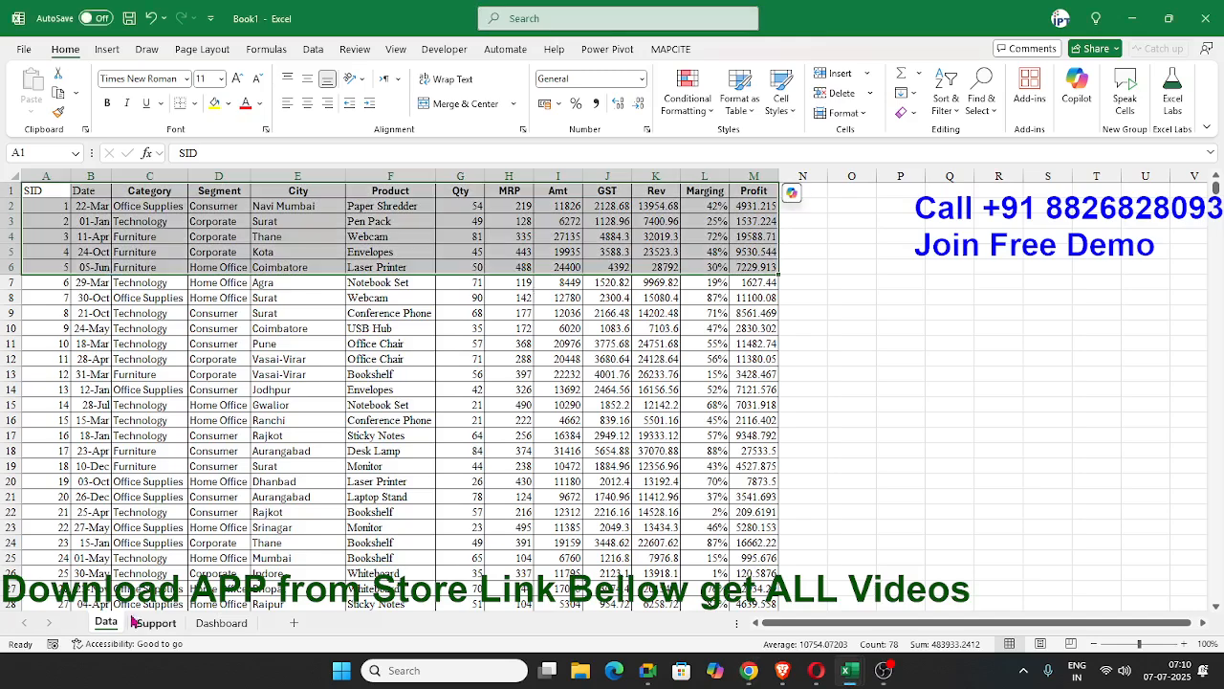
click(220, 621)
click(44, 195)
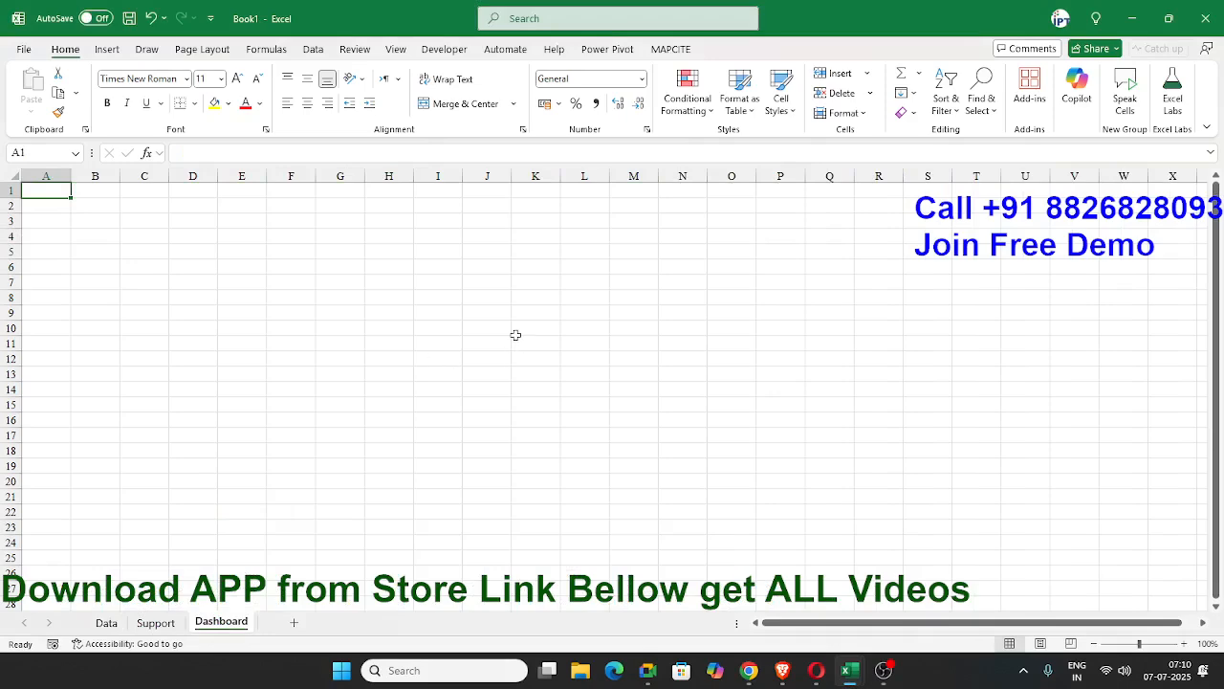
scroll(535, 343, down, 4)
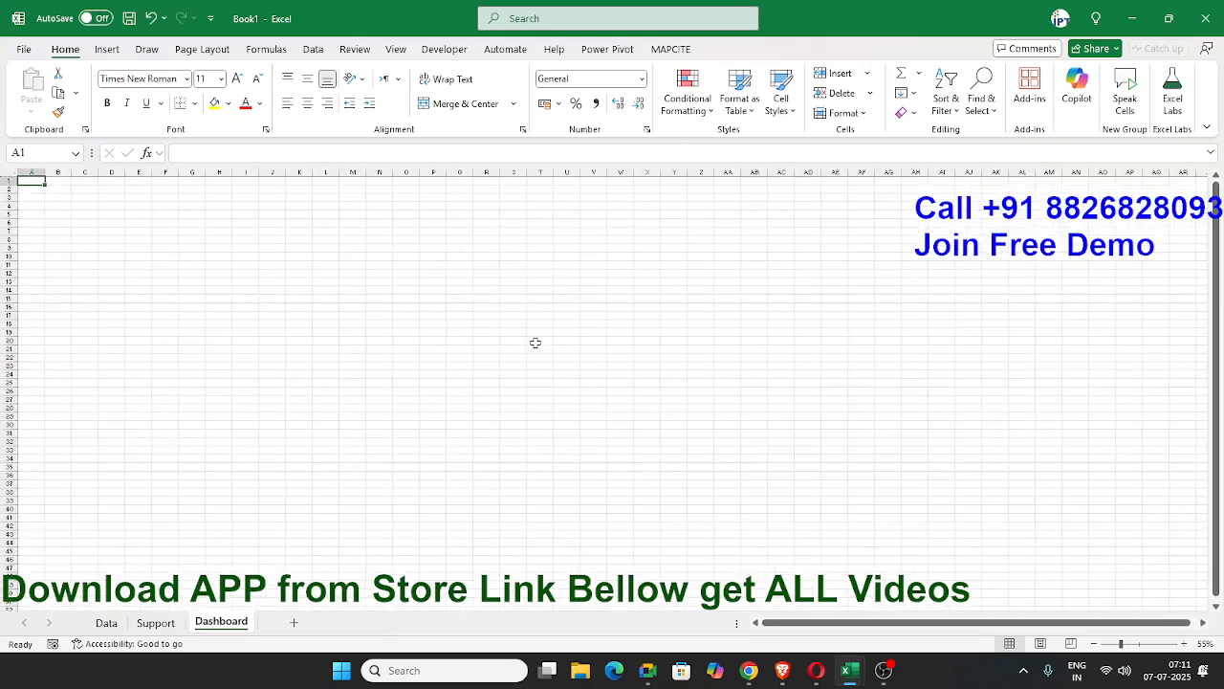
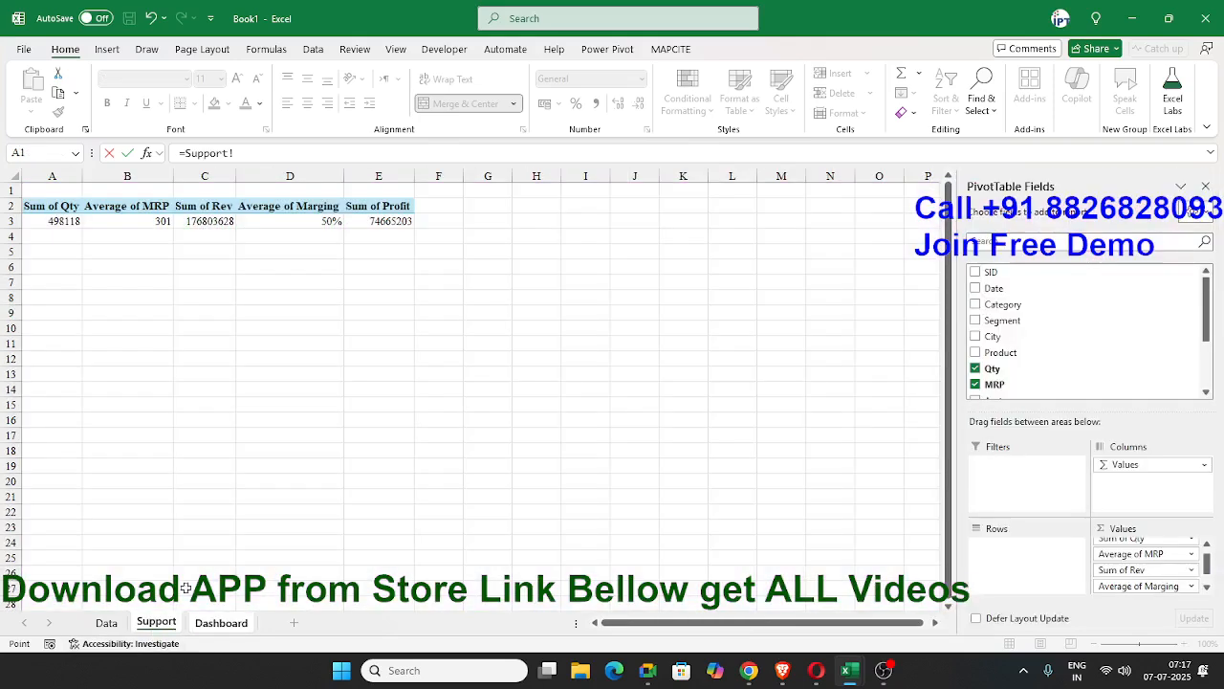
Link the Gross Profit card on the Dashboard sheet to the Sum of Profit value in the Support sheet's PivotTable.
click(373, 220)
key(Return)
Apply the custom number format 0, "K" to the Sold Qty card's value in B7.
click(168, 302)
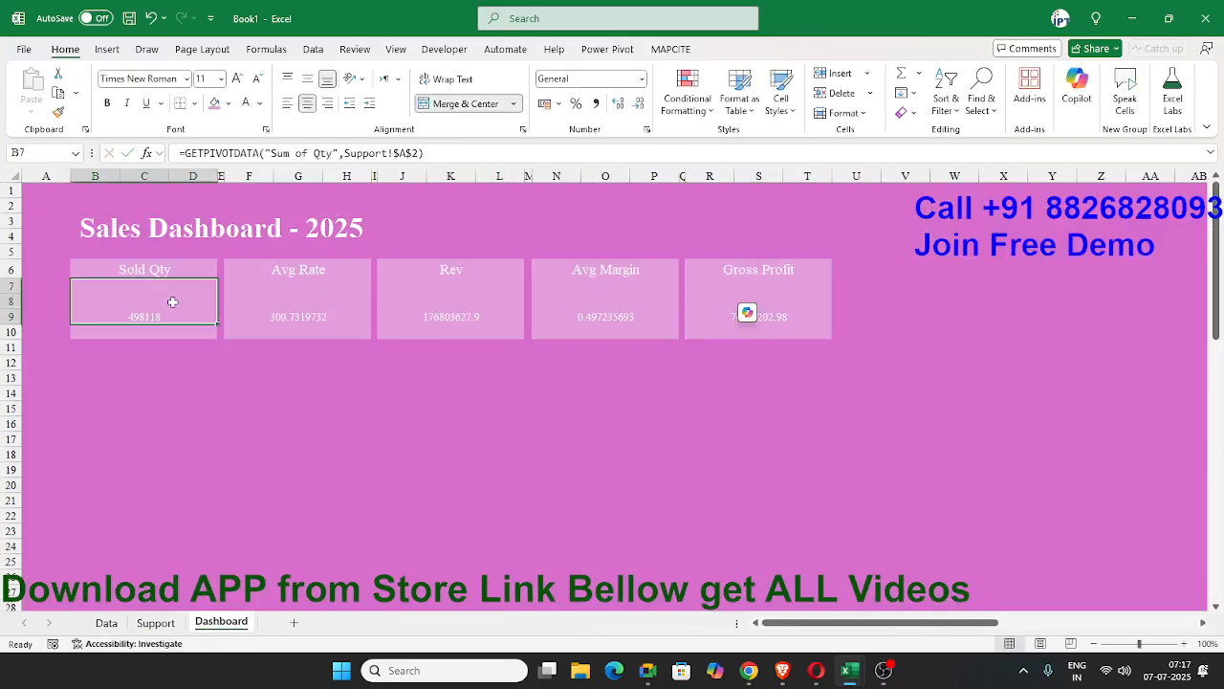
click(523, 131)
click(244, 267)
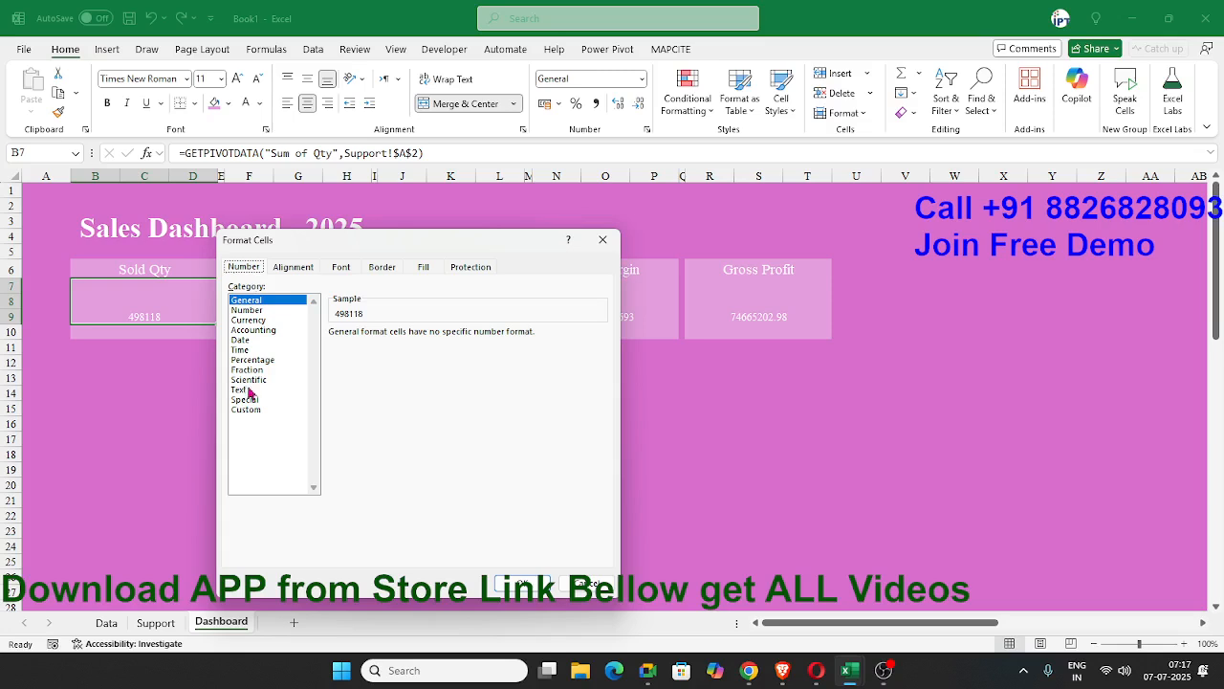
click(246, 410)
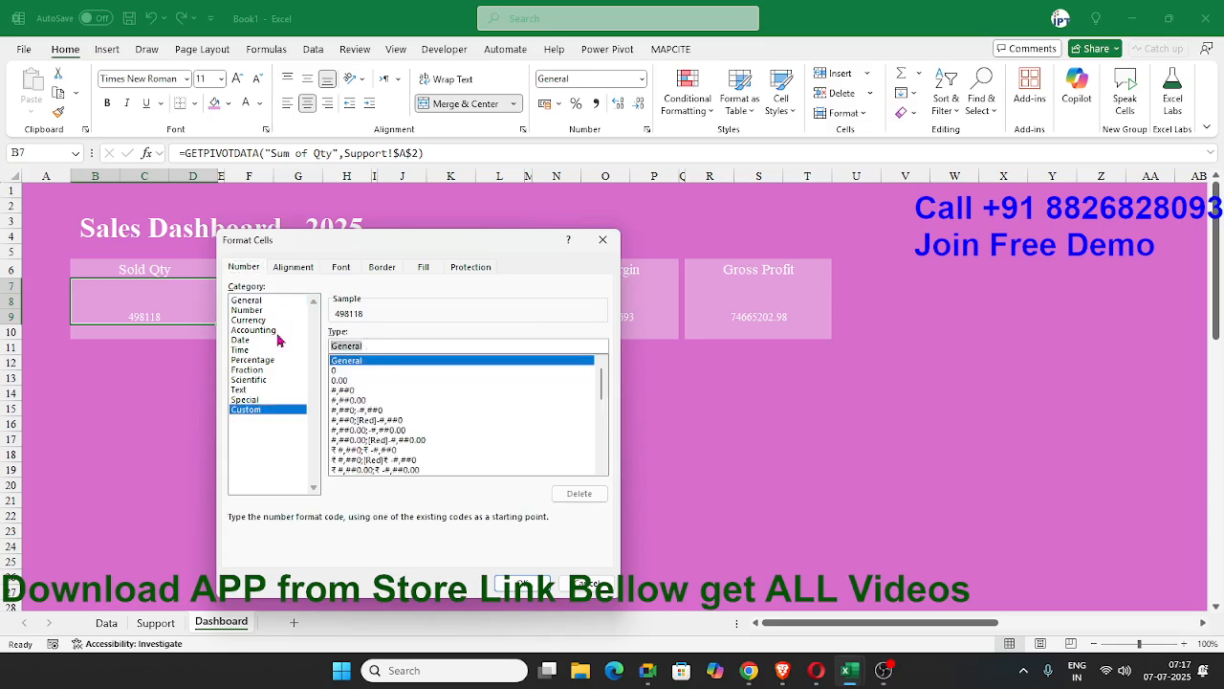
text(0,)
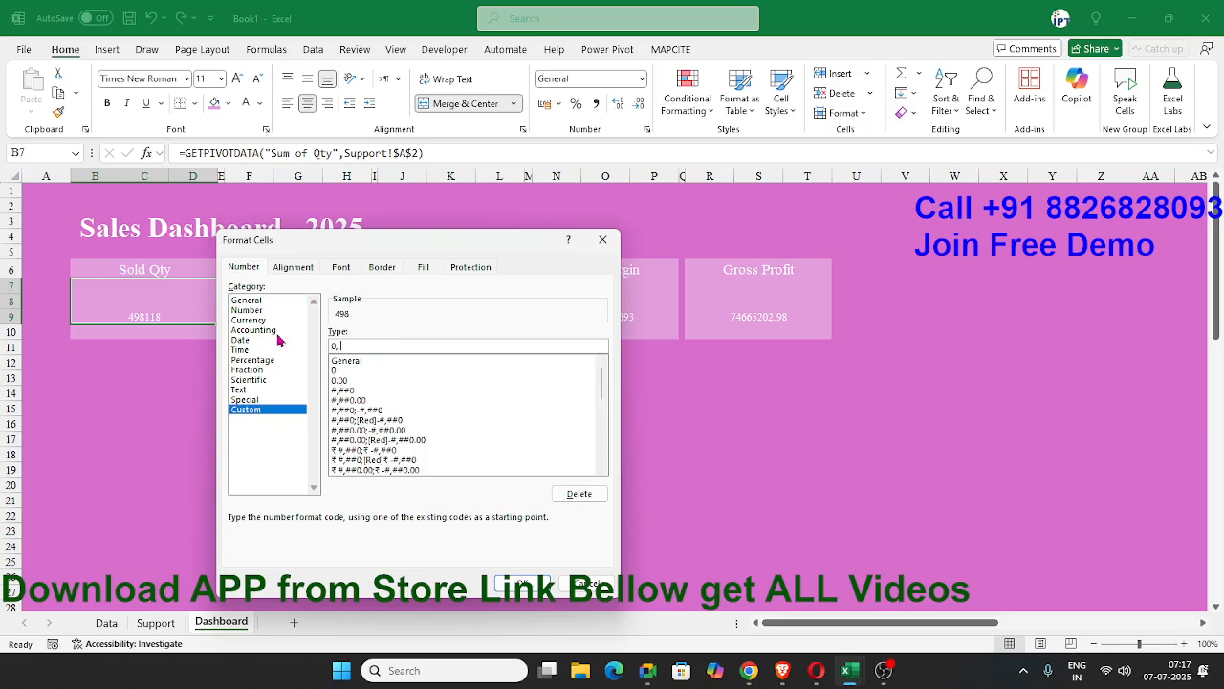
text(,"K)
click(521, 583)
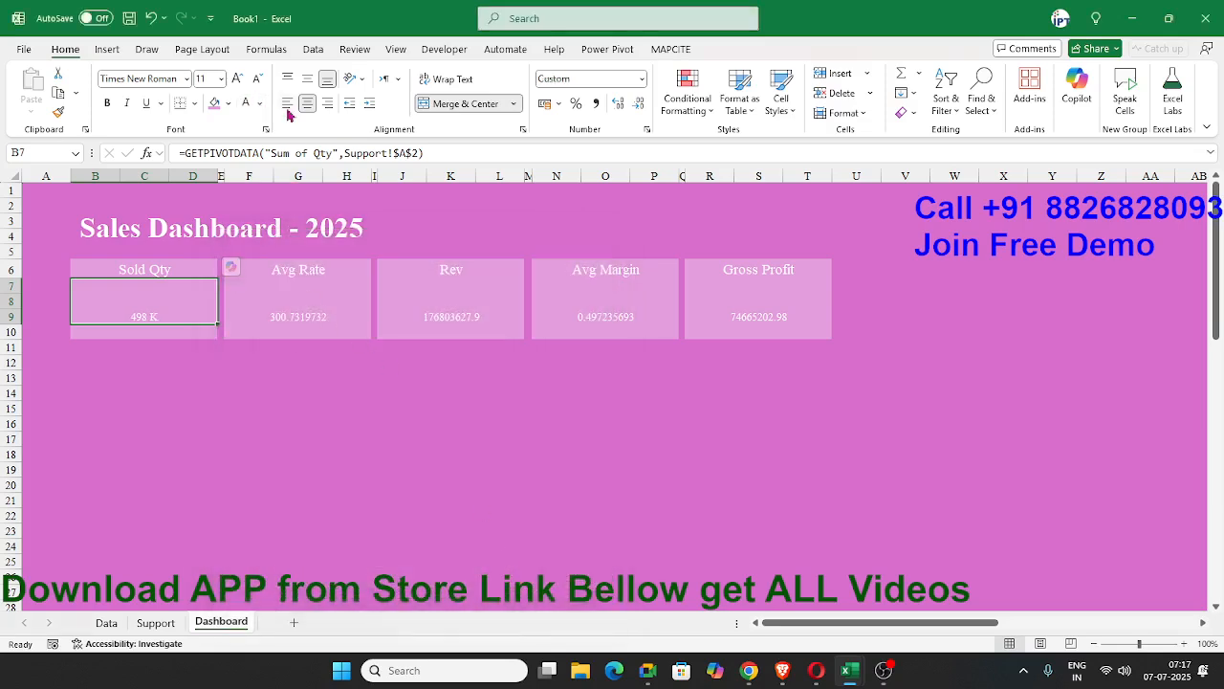
Middle-align the Sold Qty value vertically and enlarge its font to size 28.
click(308, 81)
click(239, 80)
click(239, 80)
click(239, 80)
click(239, 80)
click(239, 80)
click(239, 81)
click(239, 81)
click(239, 80)
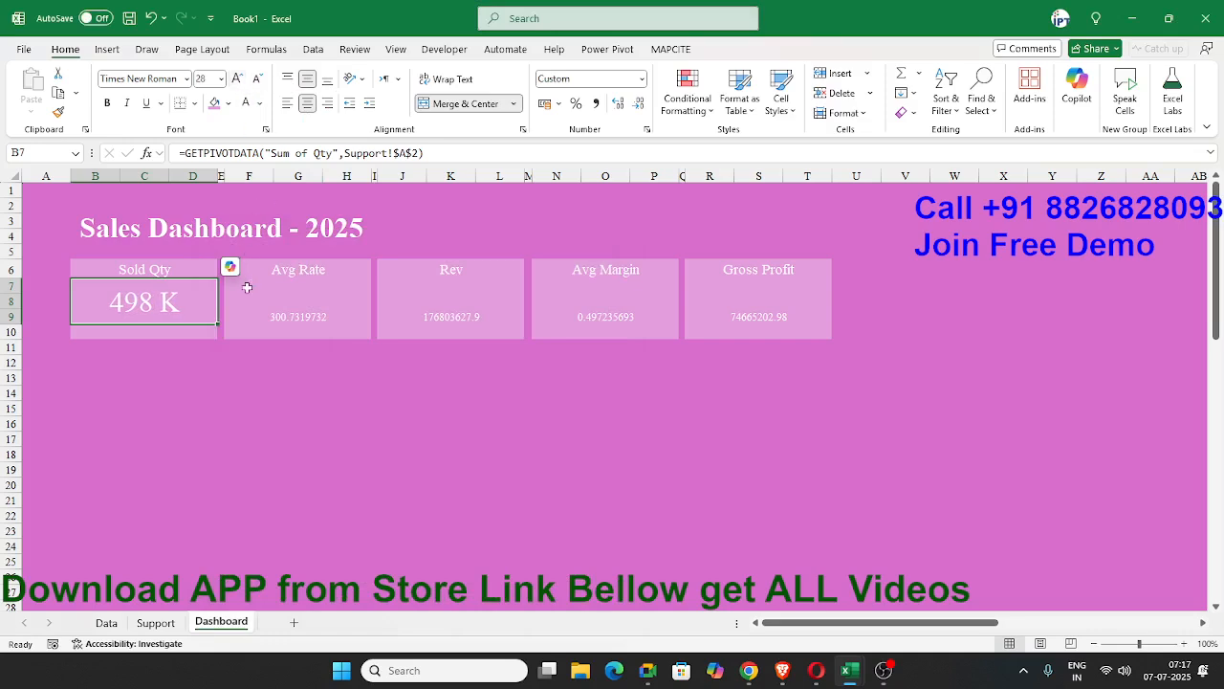
Format the Avg Rate value as Accounting with the ₹ English (India) symbol and 0 decimal places.
click(293, 306)
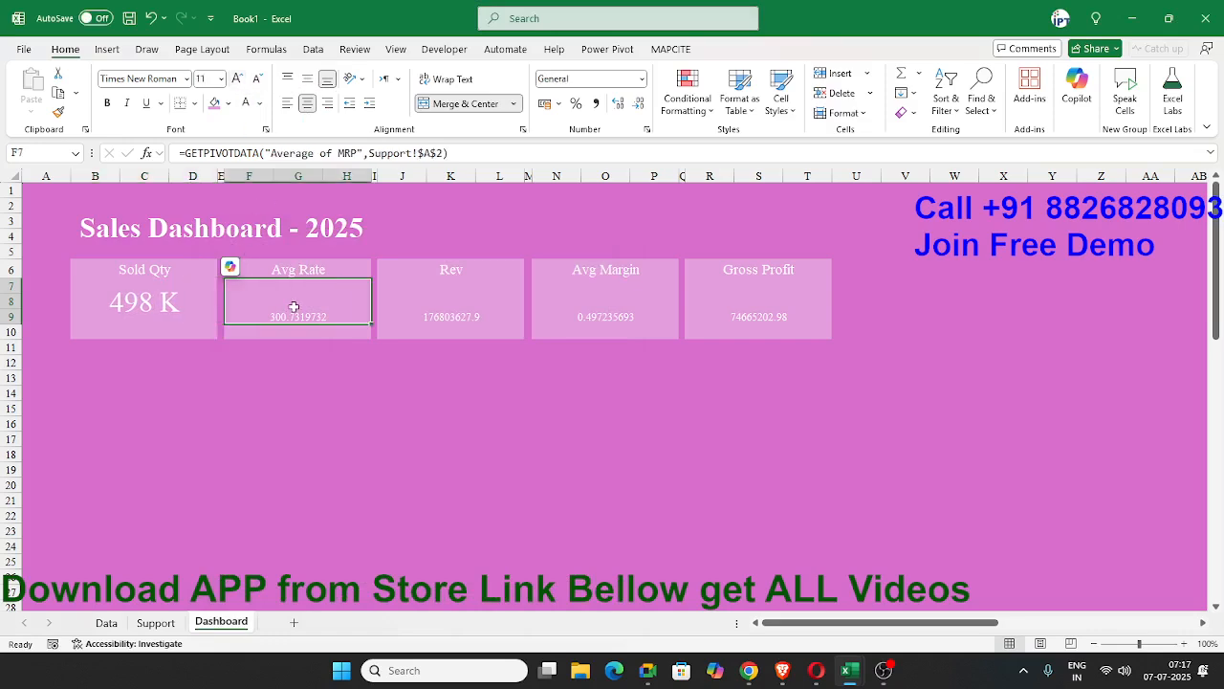
click(558, 104)
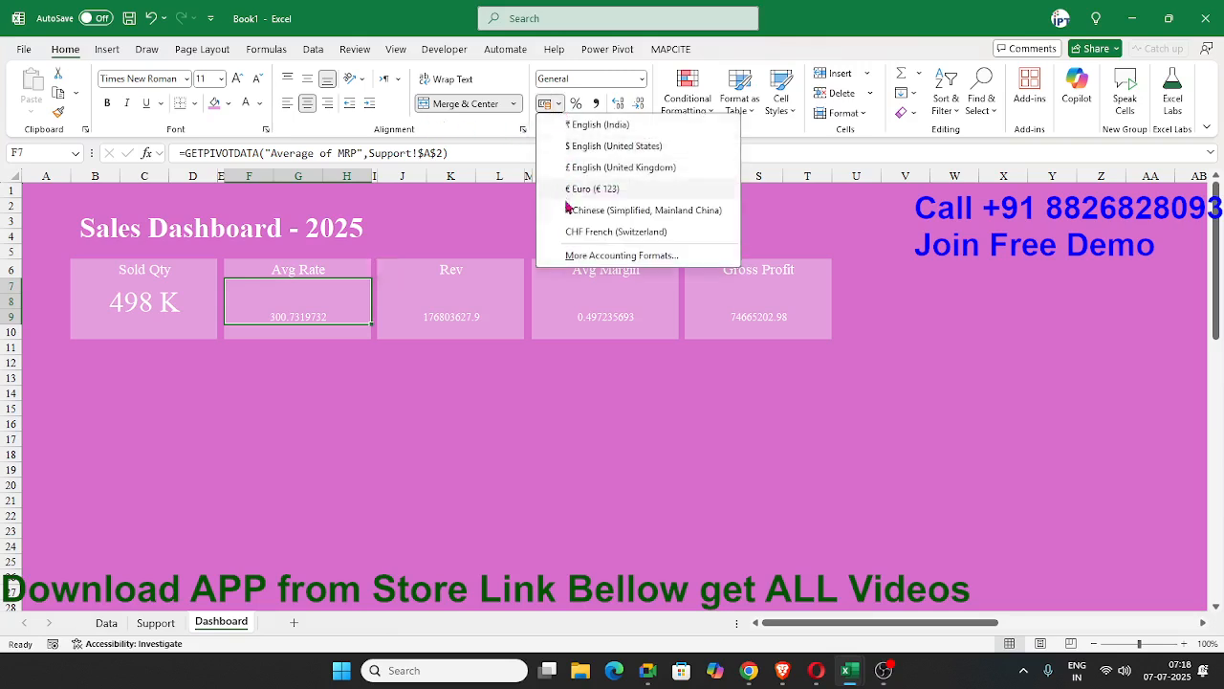
click(585, 129)
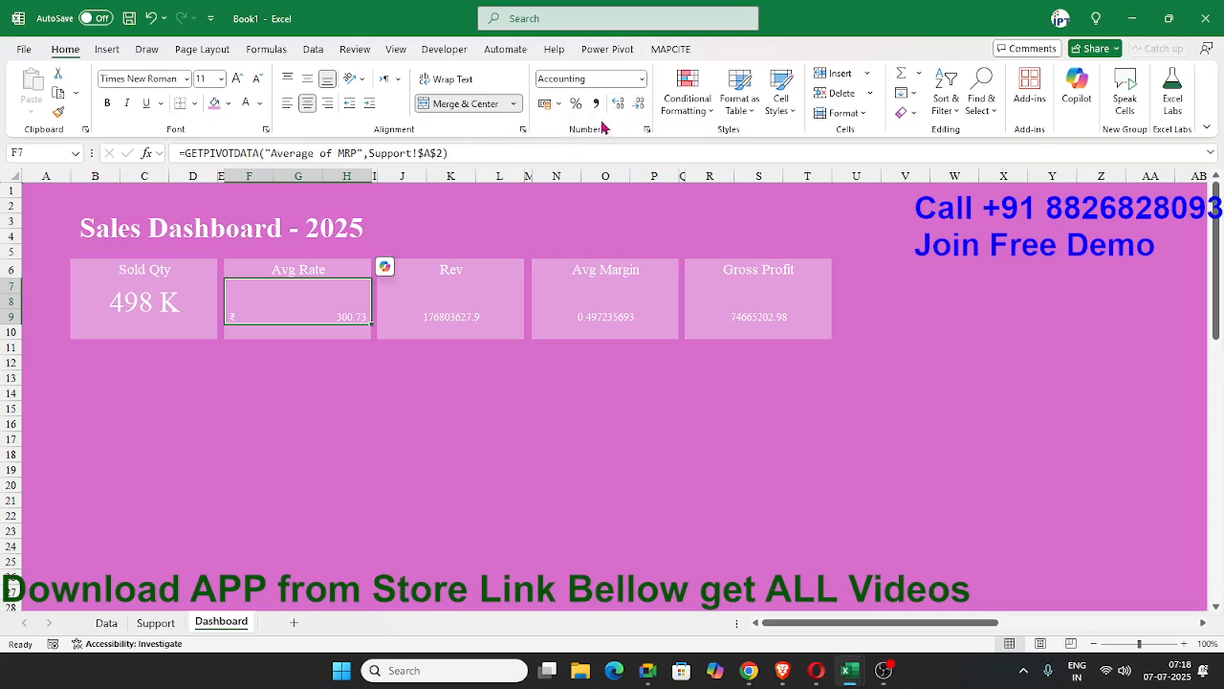
click(647, 129)
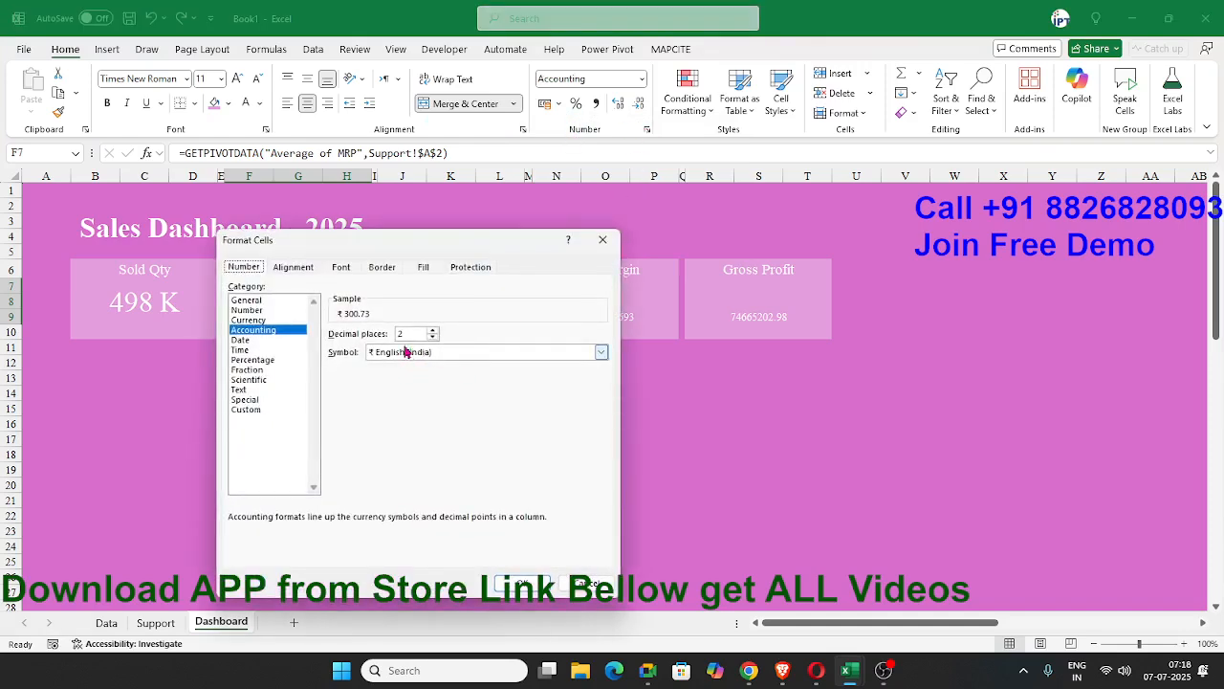
text(0)
key(Return)
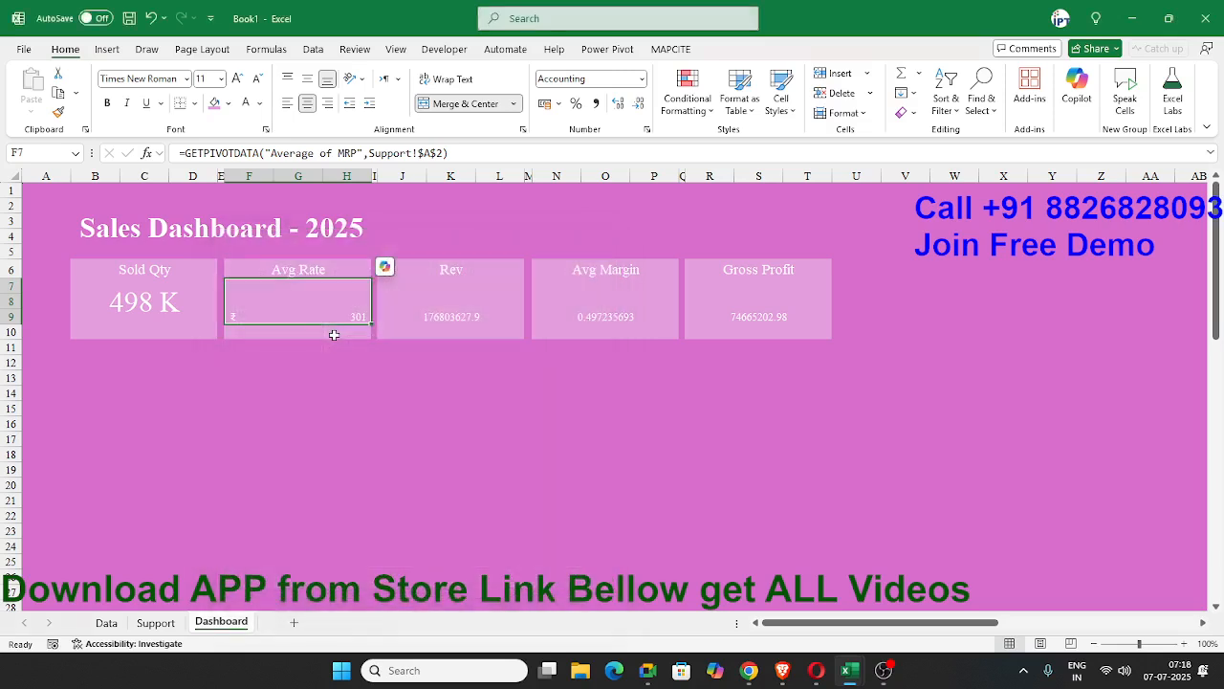
Enlarge the Avg Rate value's font to size 36.
click(238, 78)
click(238, 78)
click(239, 79)
click(239, 79)
click(238, 79)
click(238, 78)
click(239, 79)
click(238, 79)
click(238, 79)
click(239, 78)
click(238, 78)
click(238, 78)
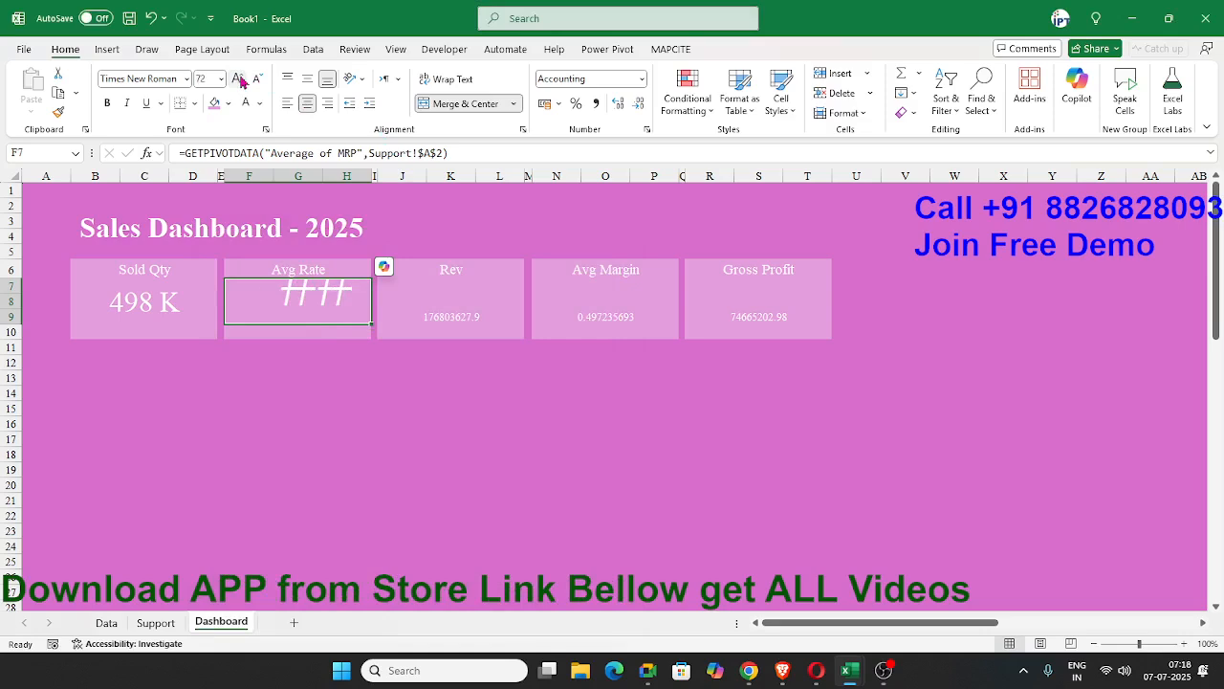
click(256, 79)
click(256, 78)
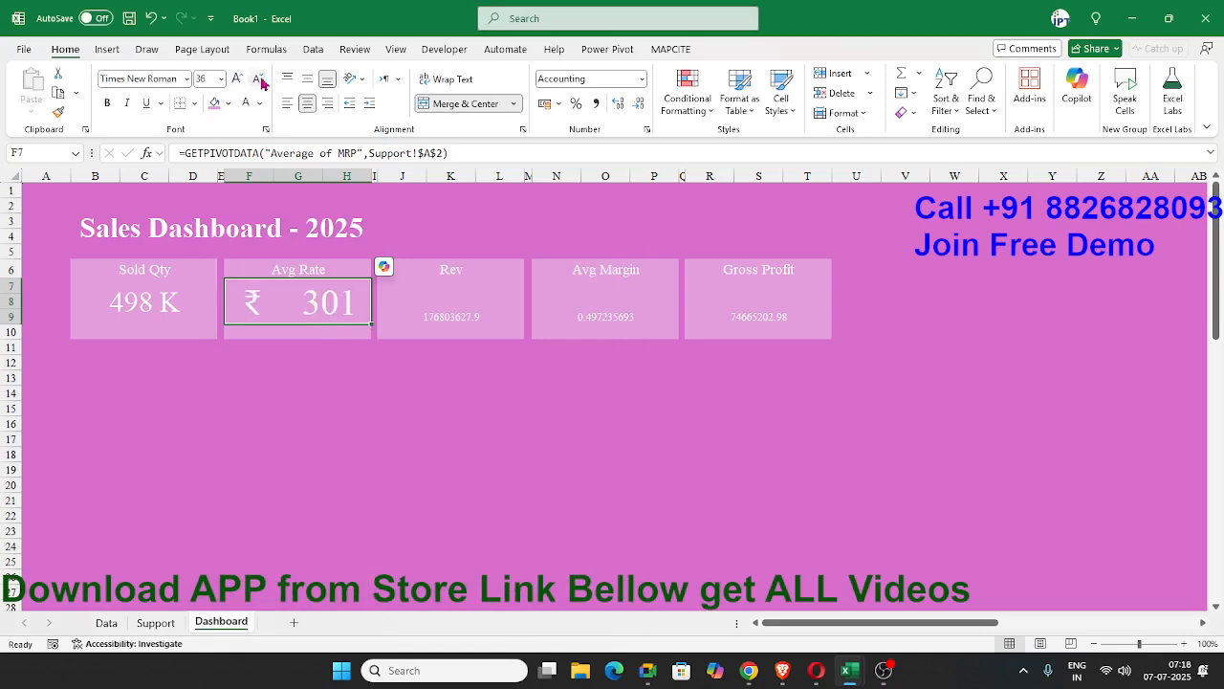
Replace the Avg Rate value's number format with the custom code 0₹.
click(316, 354)
click(296, 312)
click(647, 129)
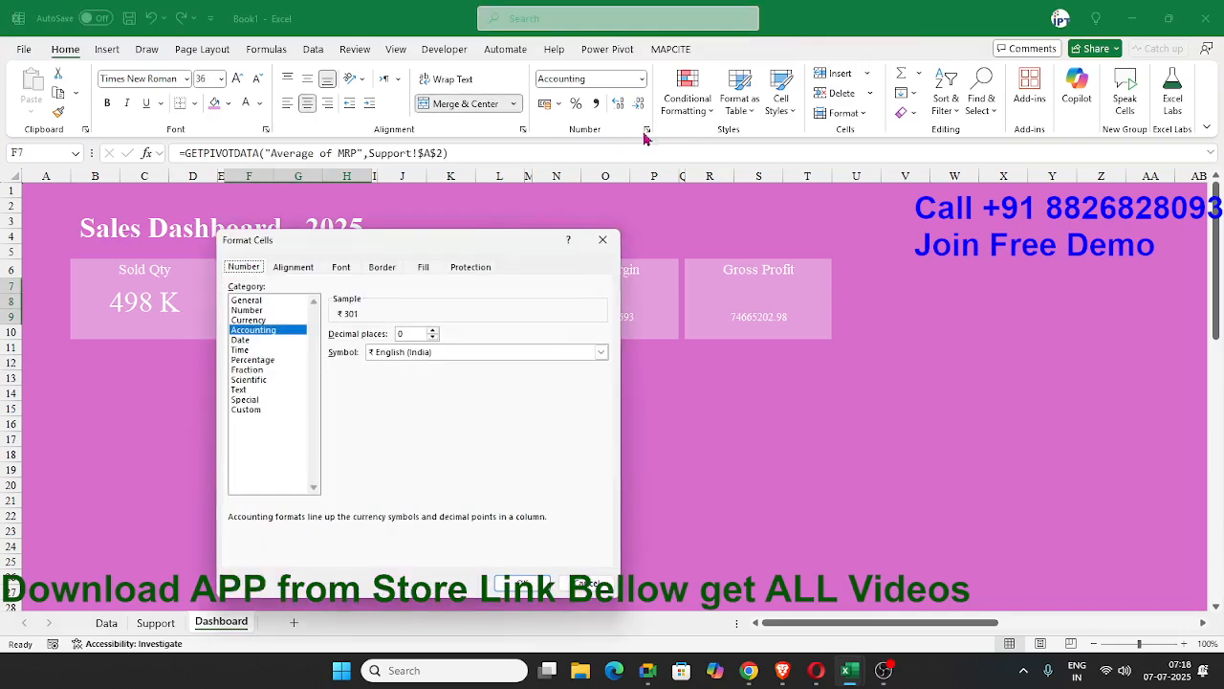
drag(364, 241, 674, 216)
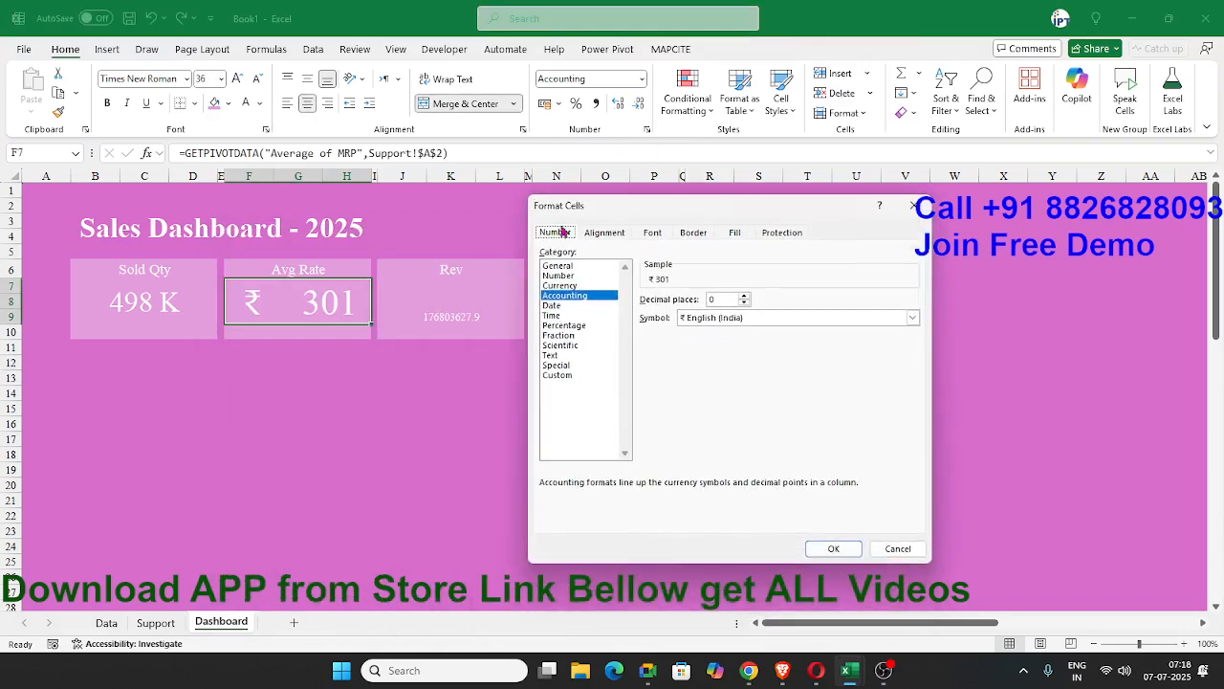
click(560, 376)
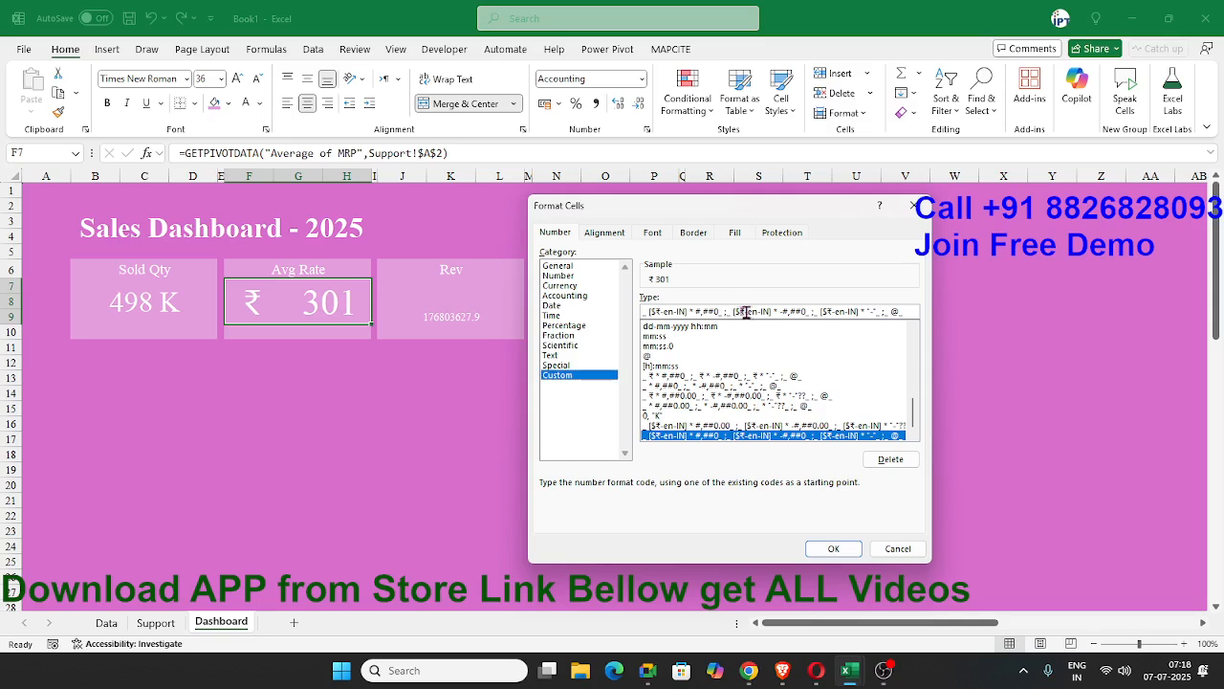
click(800, 315)
key(ctrl+a)
key(BackSpace)
text(0₹-)
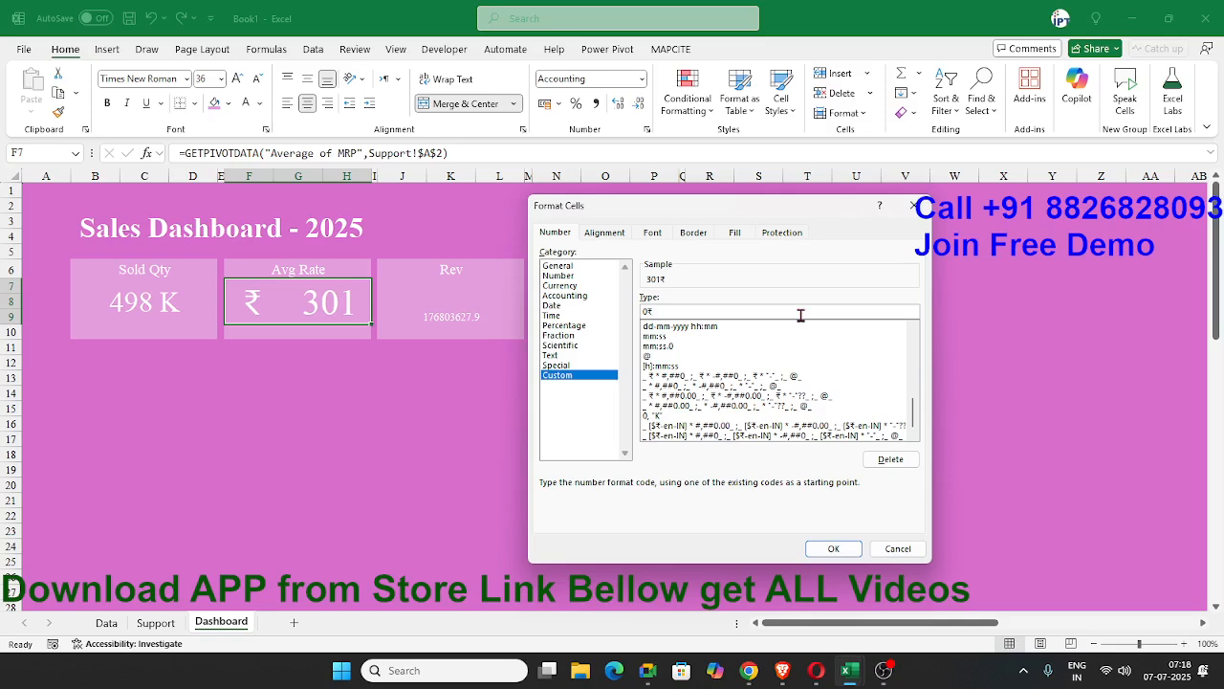
click(833, 548)
click(382, 482)
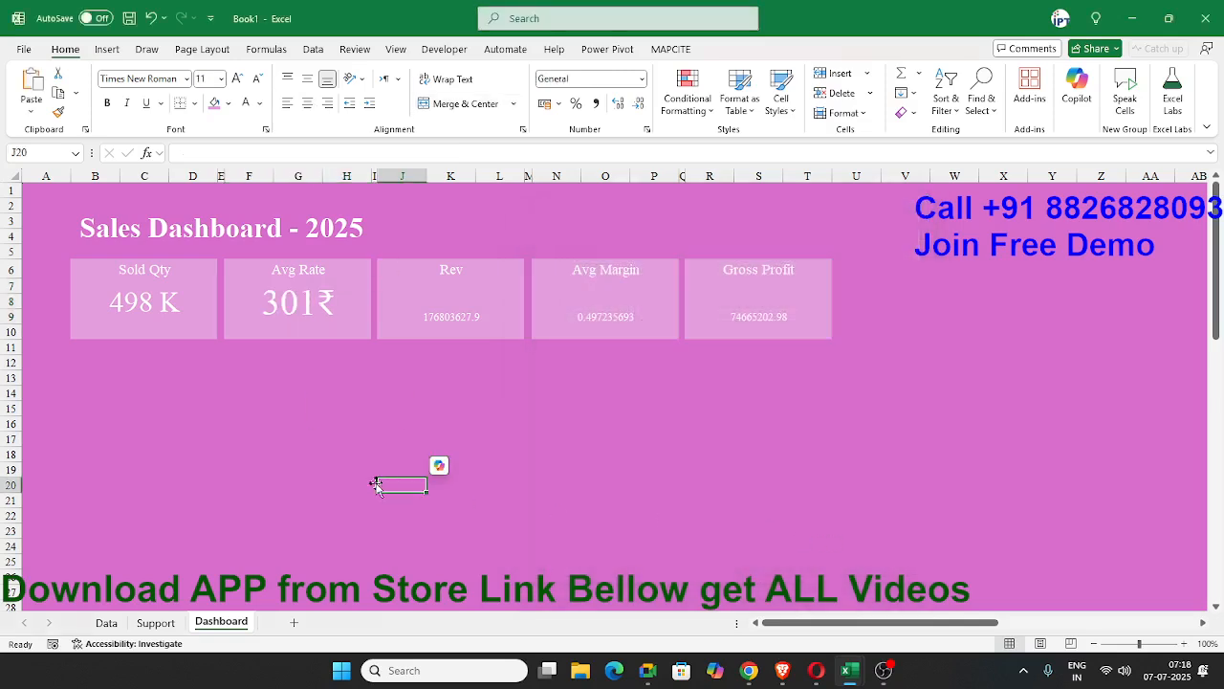
Give the Rev card's value a custom number format of 0.00,, with an "M" suffix for millions.
click(419, 298)
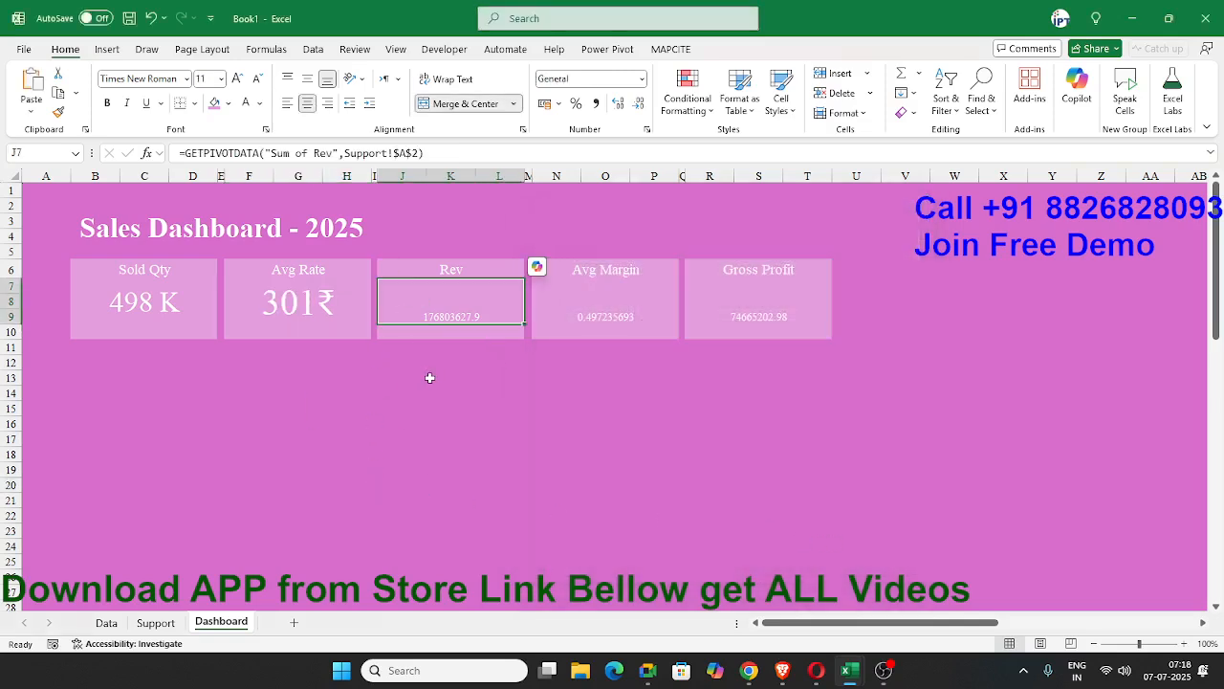
click(647, 129)
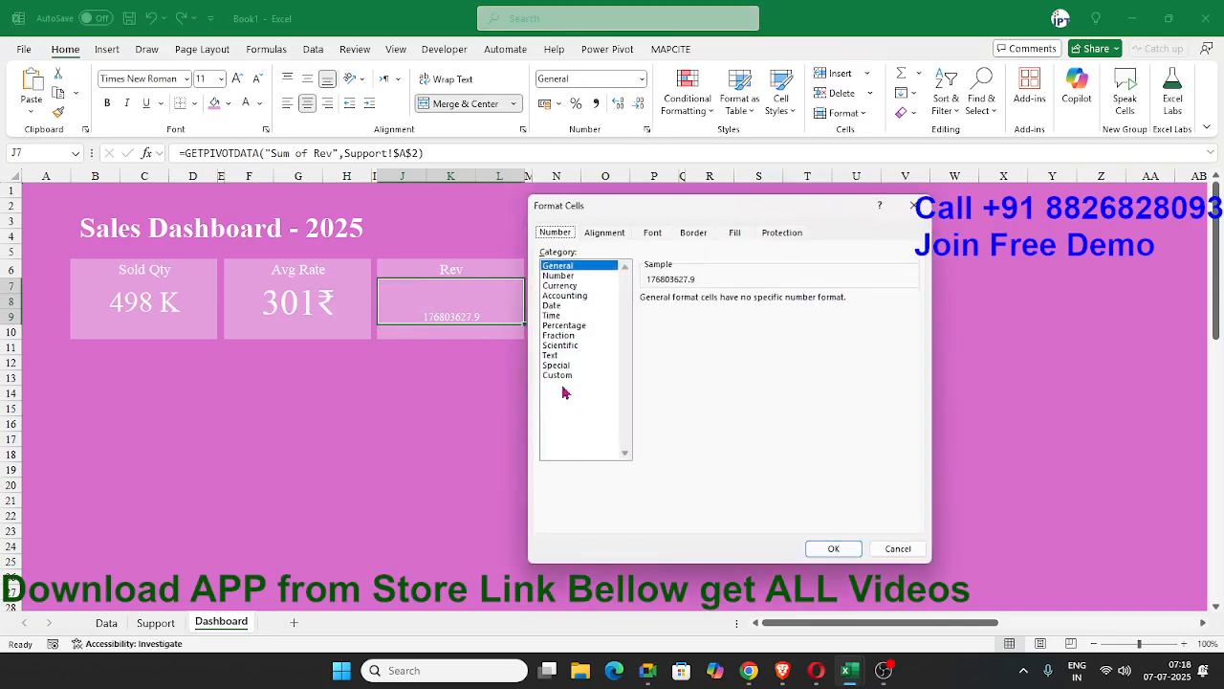
click(565, 375)
double_click(722, 310)
text(0)
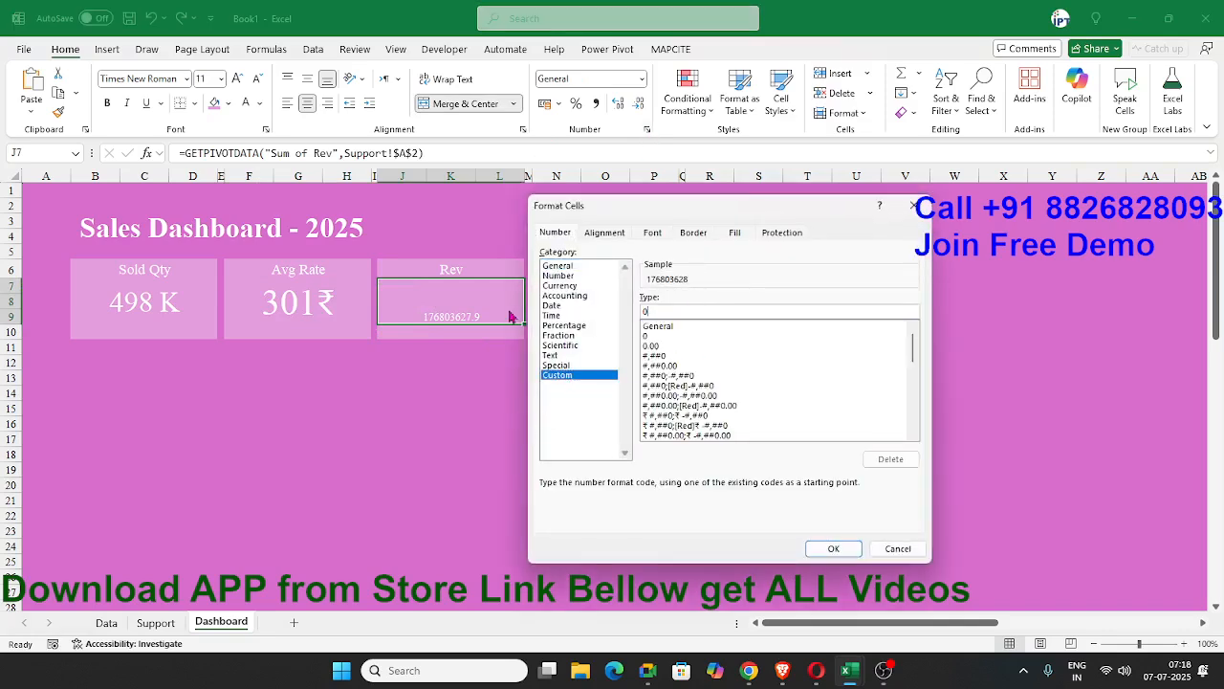
text(.00,, "M)
click(831, 549)
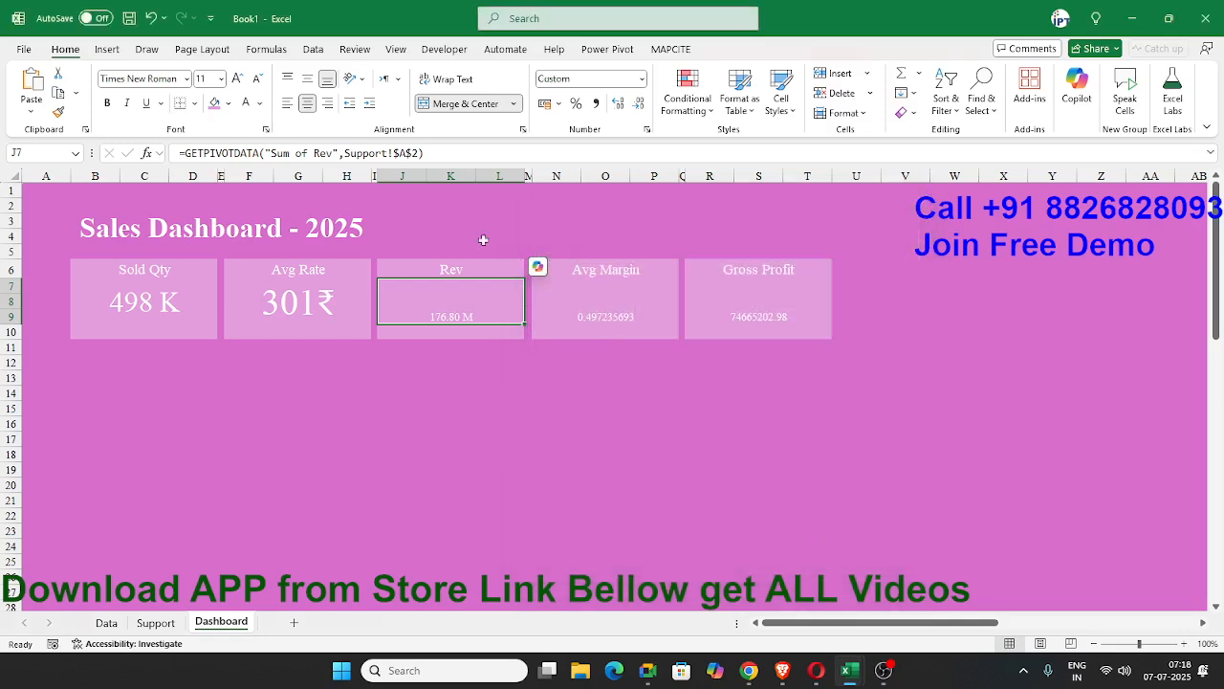
Make the Rev value bold, middle-align it vertically and enlarge its font to size 24.
click(237, 78)
click(237, 78)
click(237, 78)
click(237, 79)
click(107, 103)
click(306, 78)
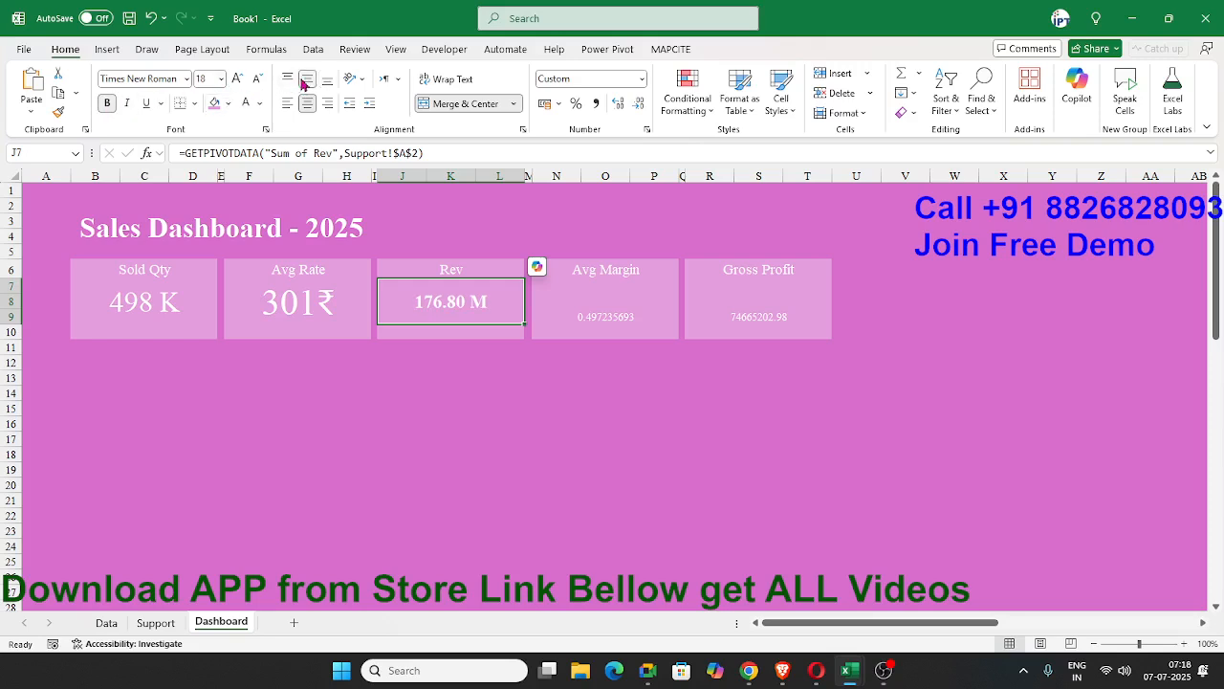
click(239, 79)
click(238, 78)
click(238, 78)
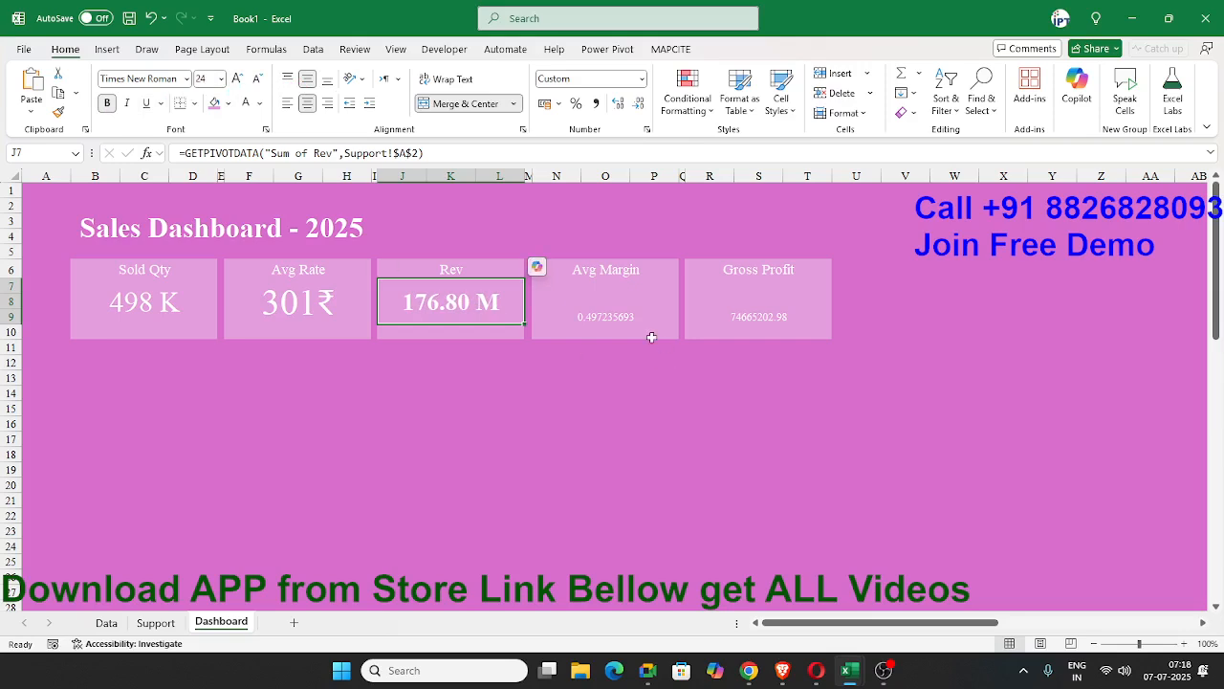
Format the Avg Margin value as a percentage, middle-align it vertically and enlarge its font to match the Sold Qty card.
click(622, 317)
click(312, 307)
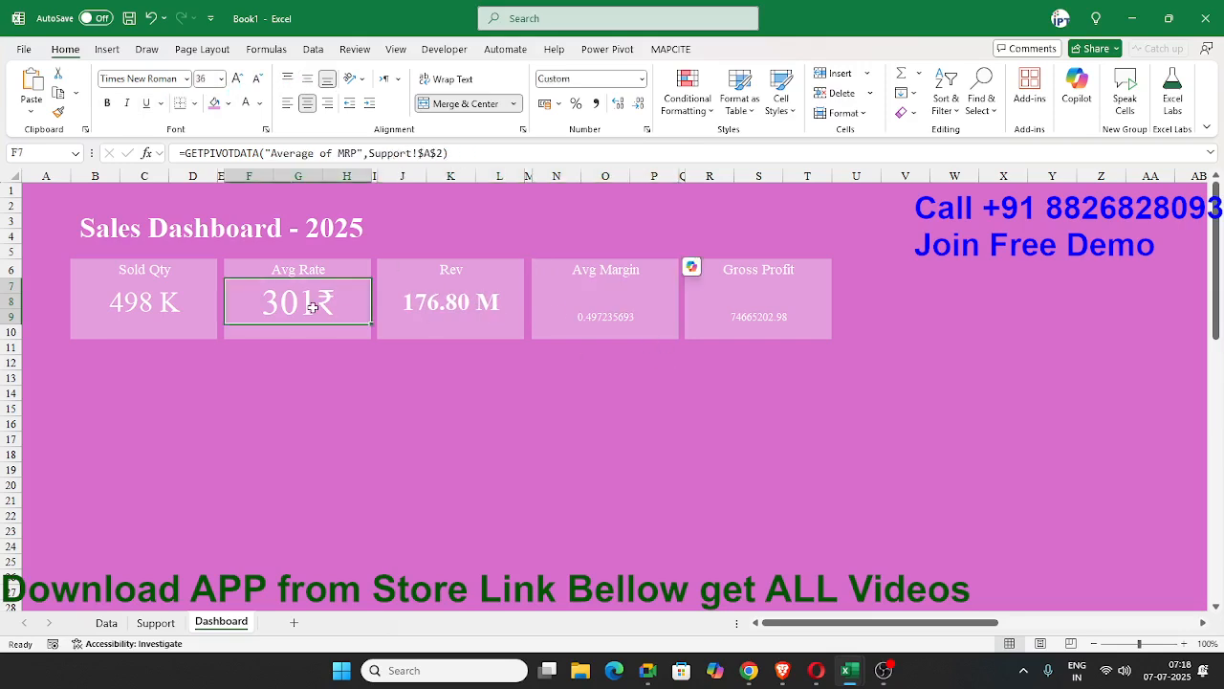
click(572, 306)
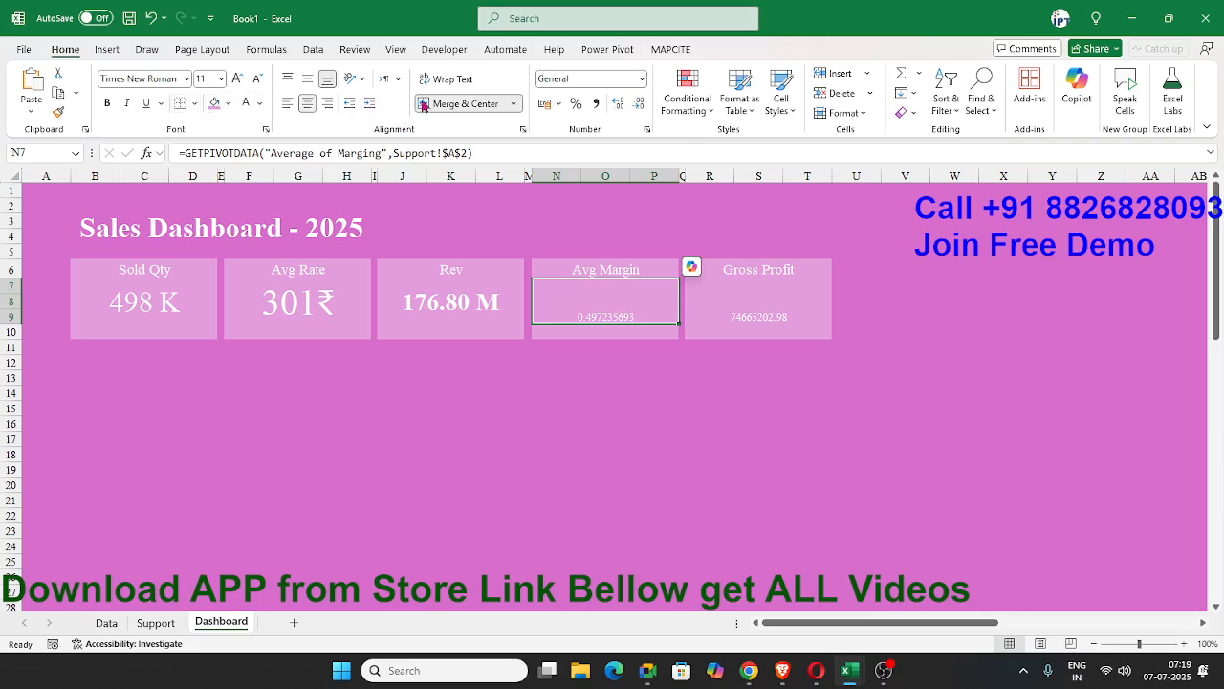
click(576, 104)
click(307, 79)
click(237, 78)
click(238, 78)
click(237, 78)
click(237, 79)
click(237, 78)
click(237, 78)
click(237, 78)
click(238, 78)
Copy the Rev value's formatting onto the Gross Profit value with Format Painter.
click(717, 295)
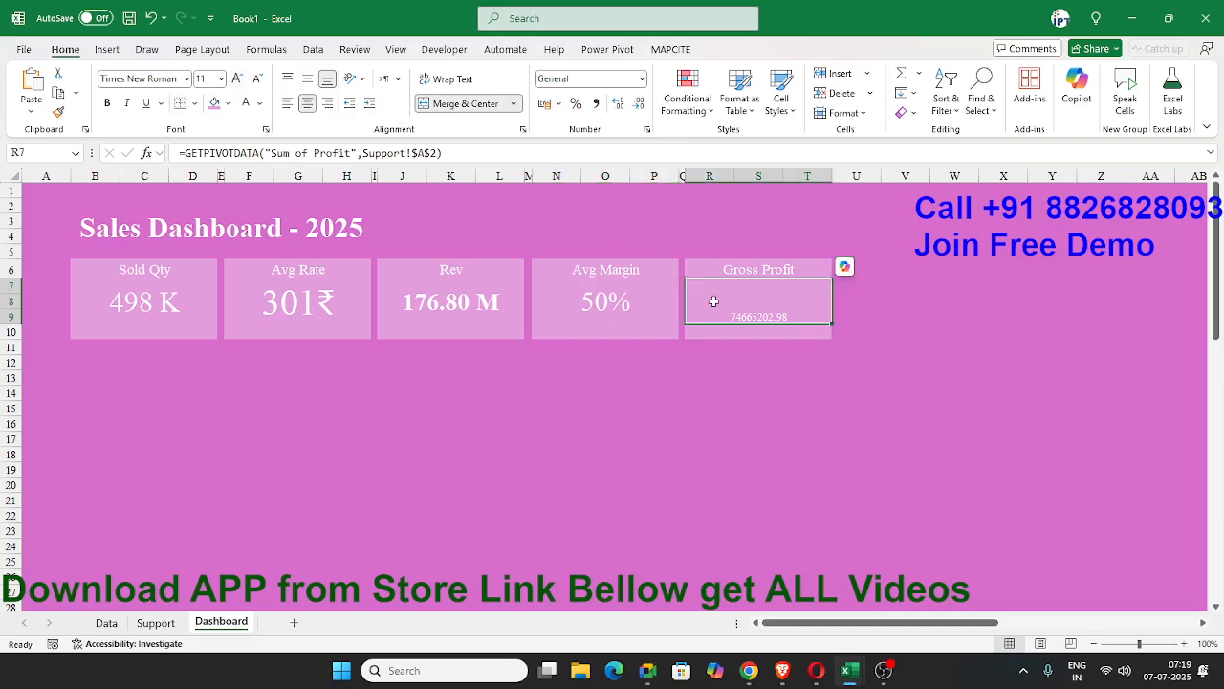
click(450, 301)
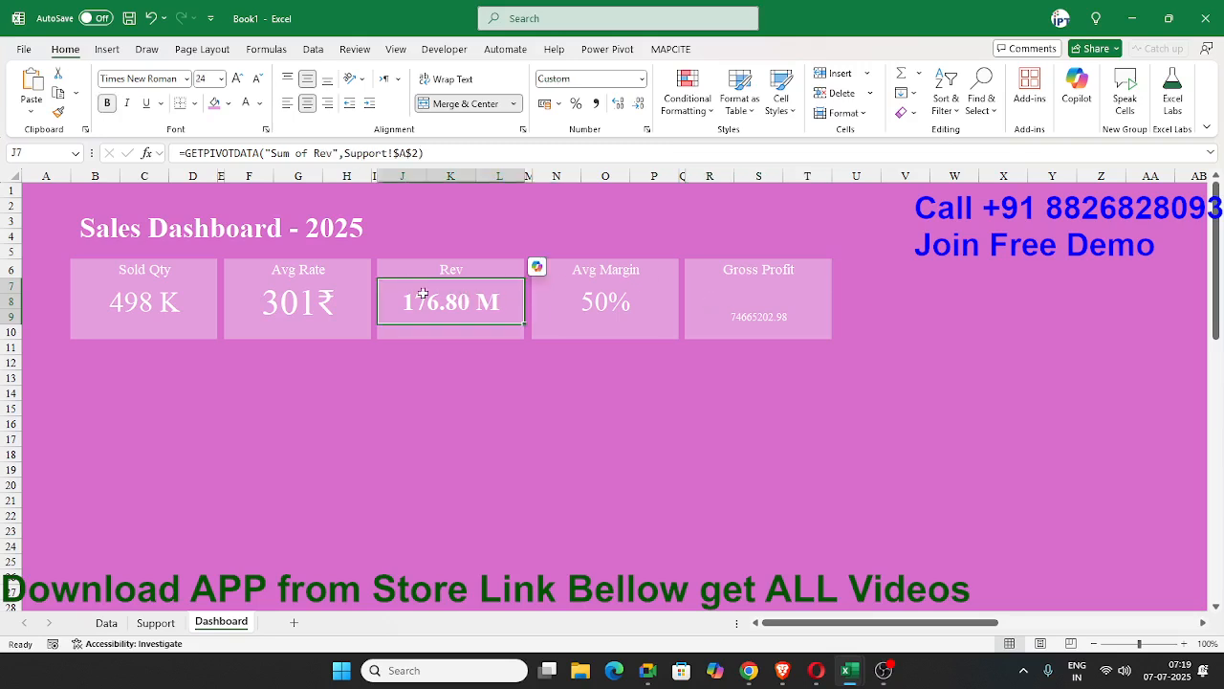
click(59, 111)
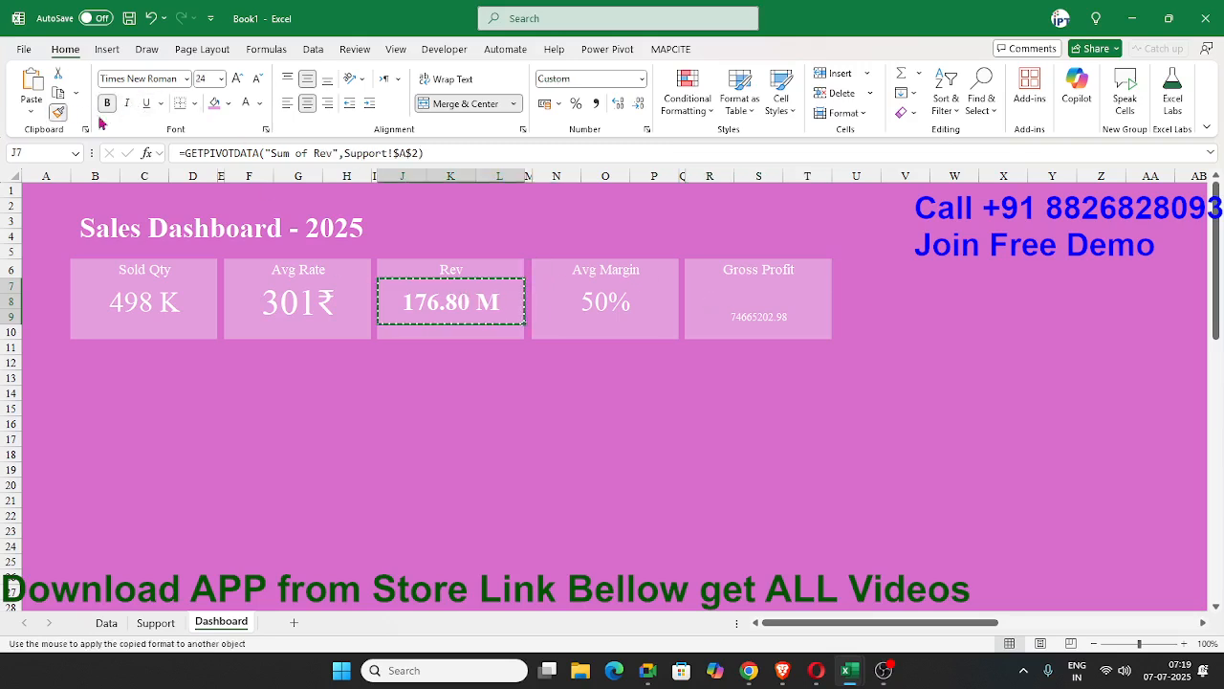
click(777, 306)
click(631, 380)
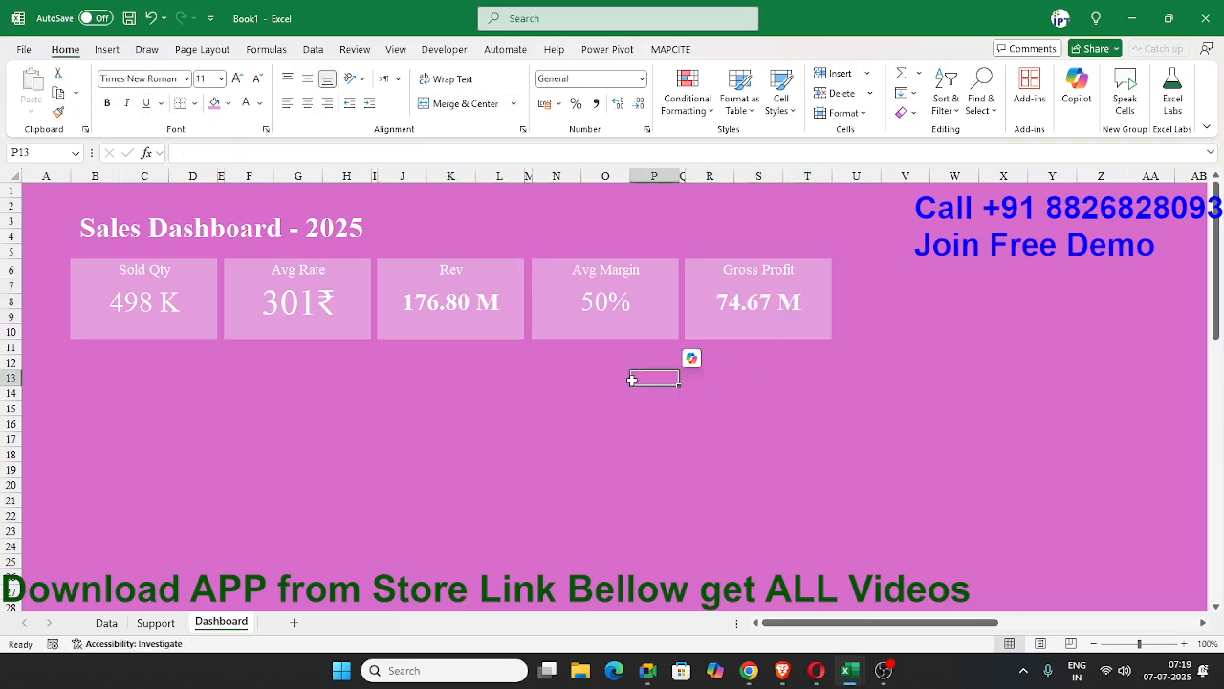
Check the Sold Qty card against the Qty column on the Data sheet, down to its last row, and return to the Dashboard sheet.
click(305, 331)
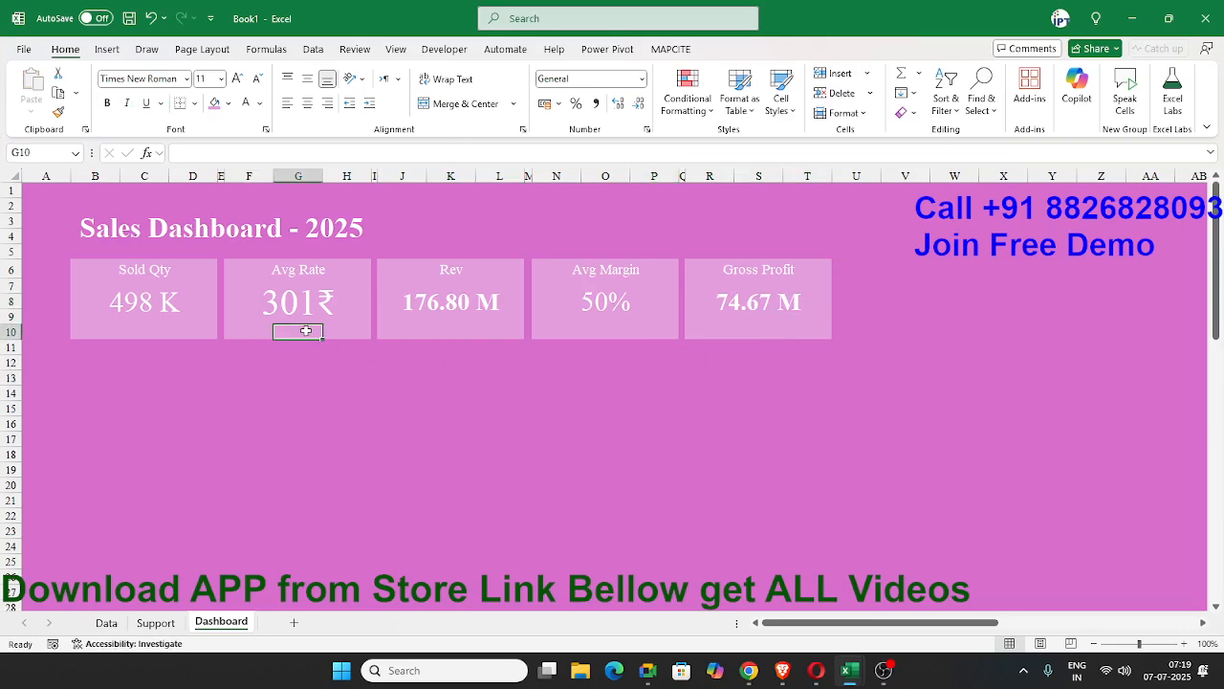
click(333, 331)
click(259, 312)
click(169, 302)
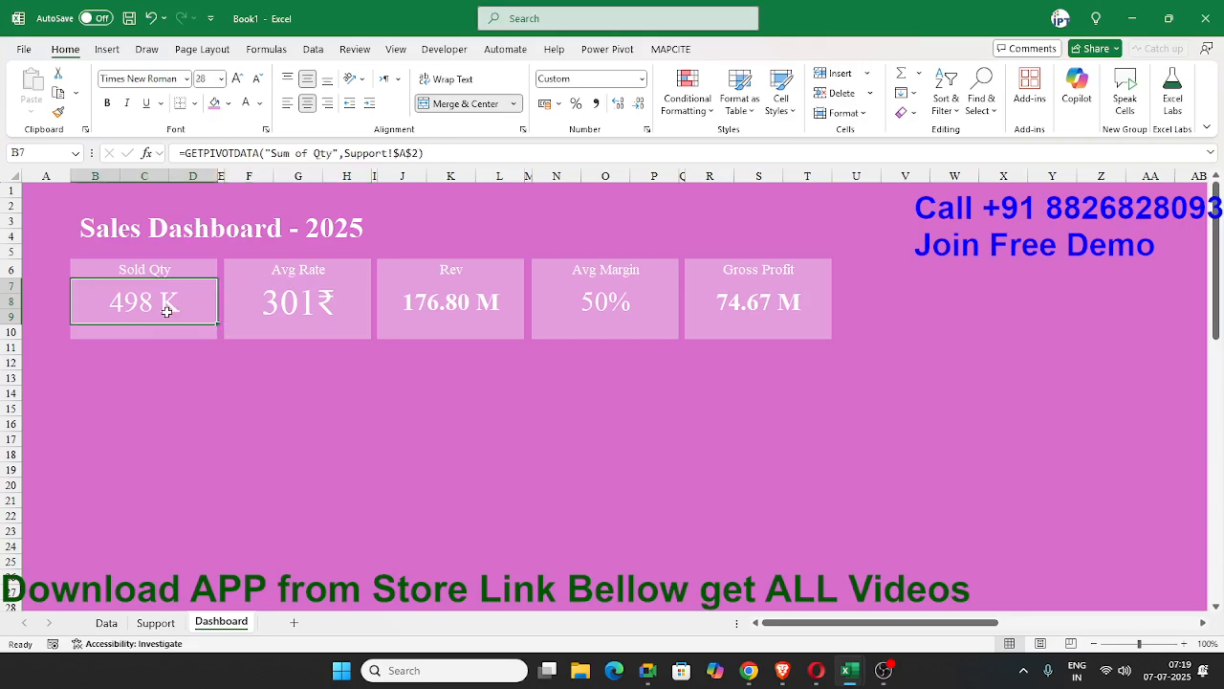
click(107, 622)
click(478, 222)
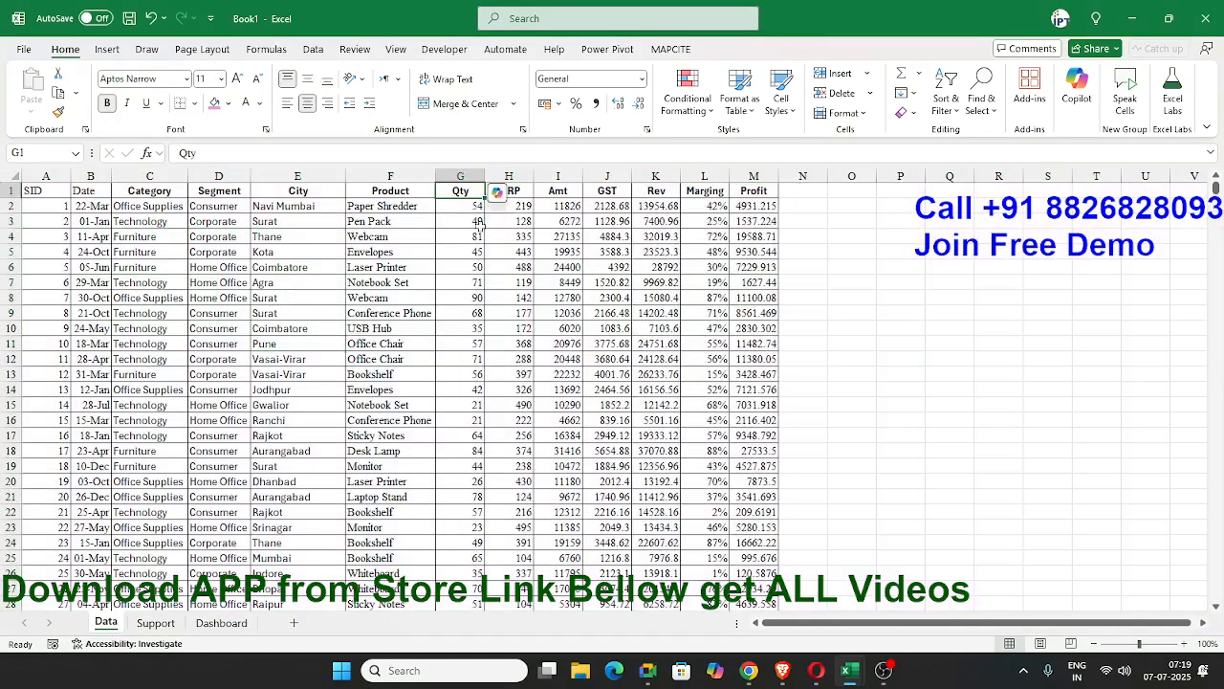
key(ctrl+Down)
key(ctrl+Up)
key(Down)
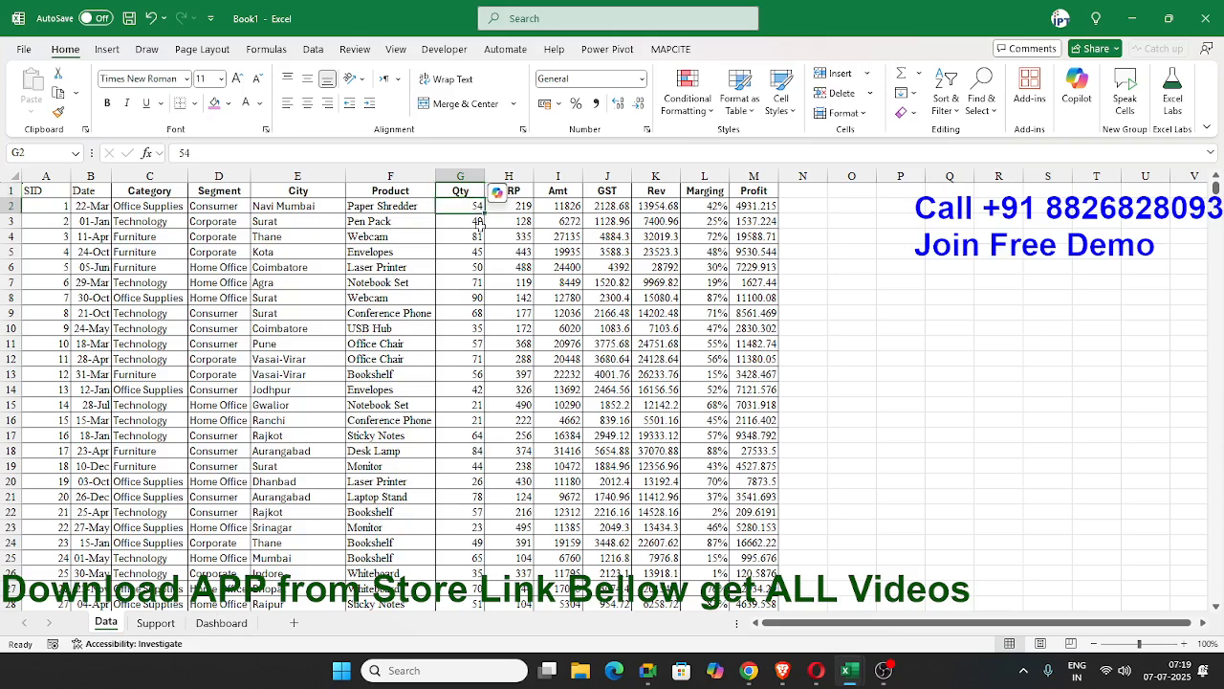
key(Down)
key(Up)
click(221, 623)
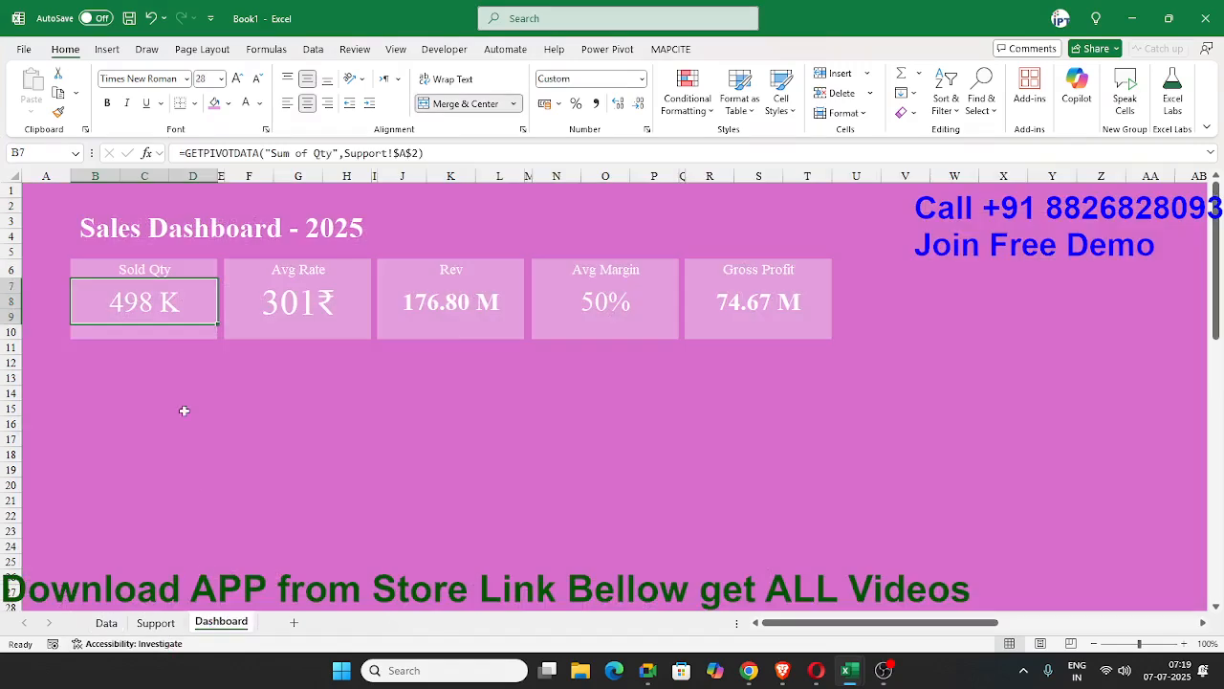
Add the SID field to the Support sheet's PivotTable and summarize it by Count.
click(191, 361)
click(203, 330)
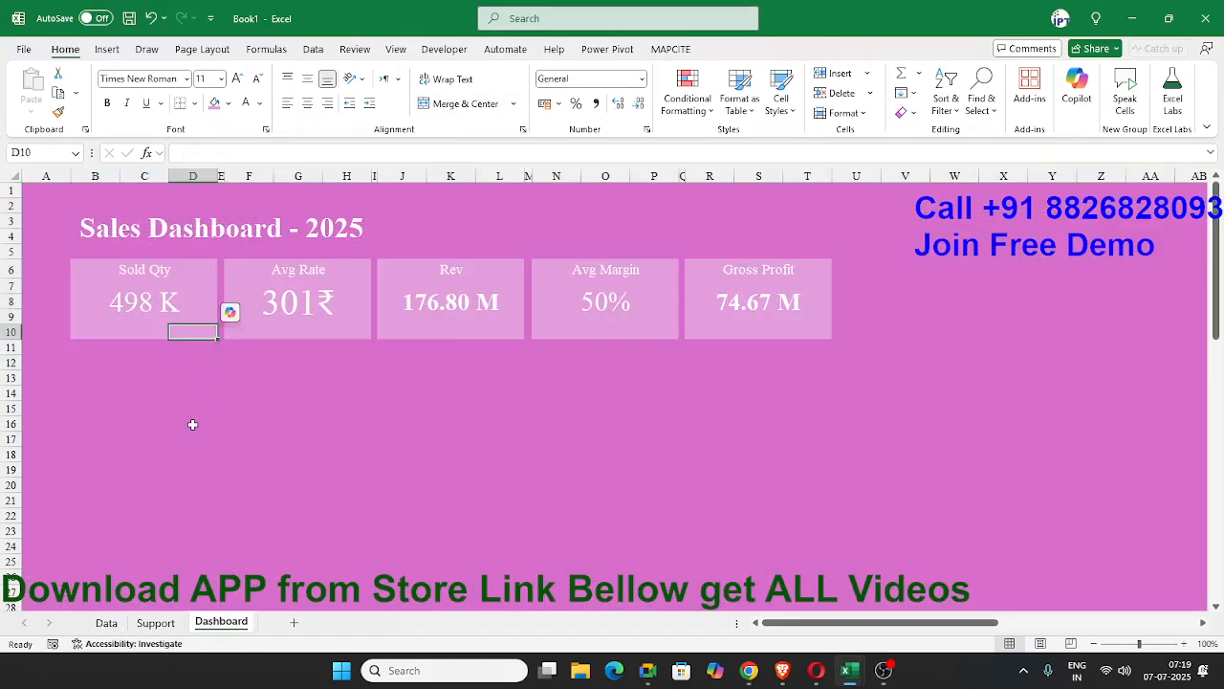
click(168, 623)
click(225, 223)
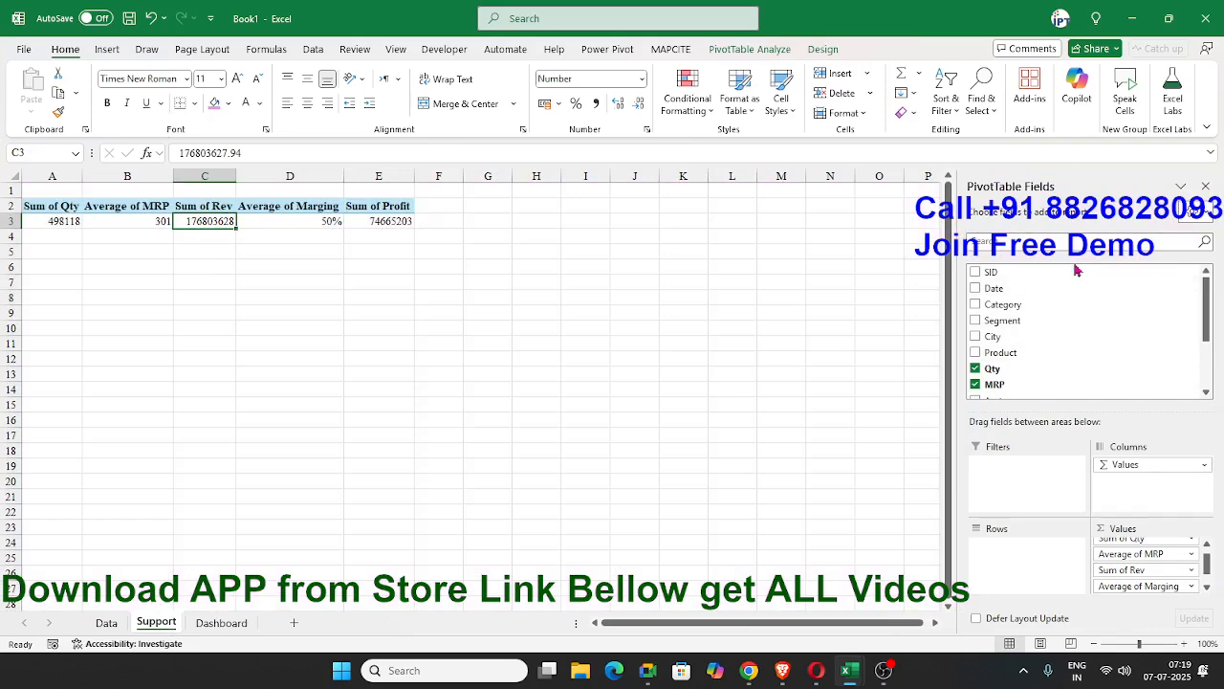
click(976, 272)
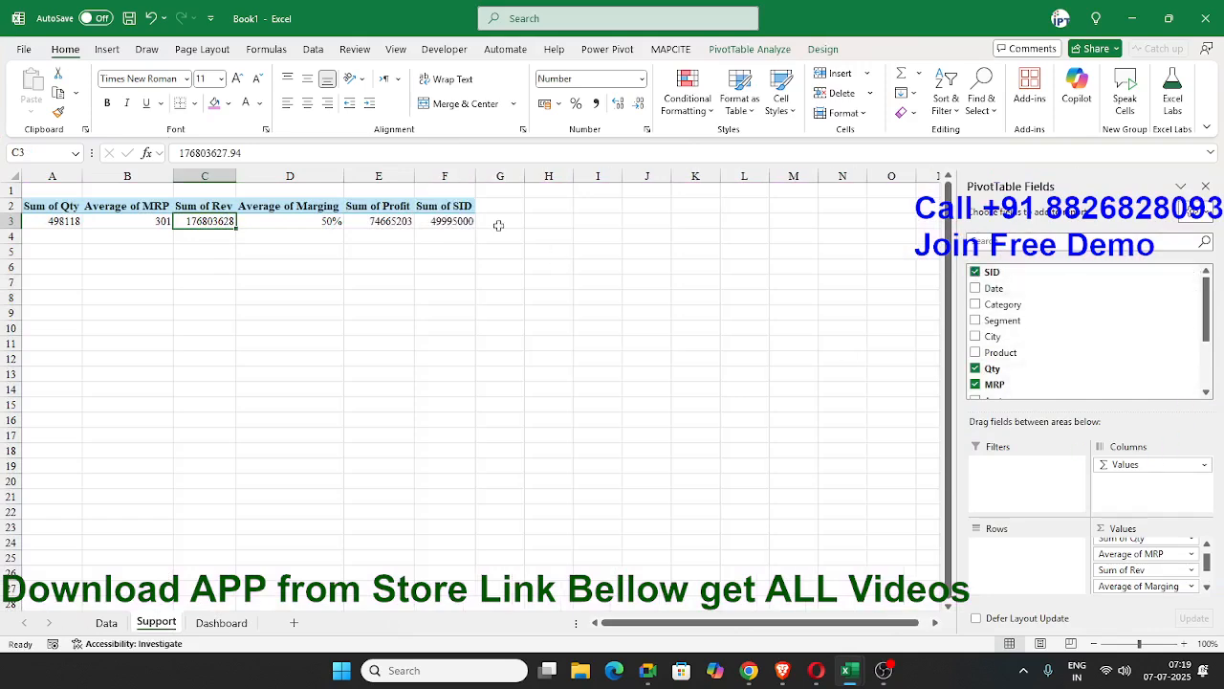
double_click(453, 207)
click(612, 406)
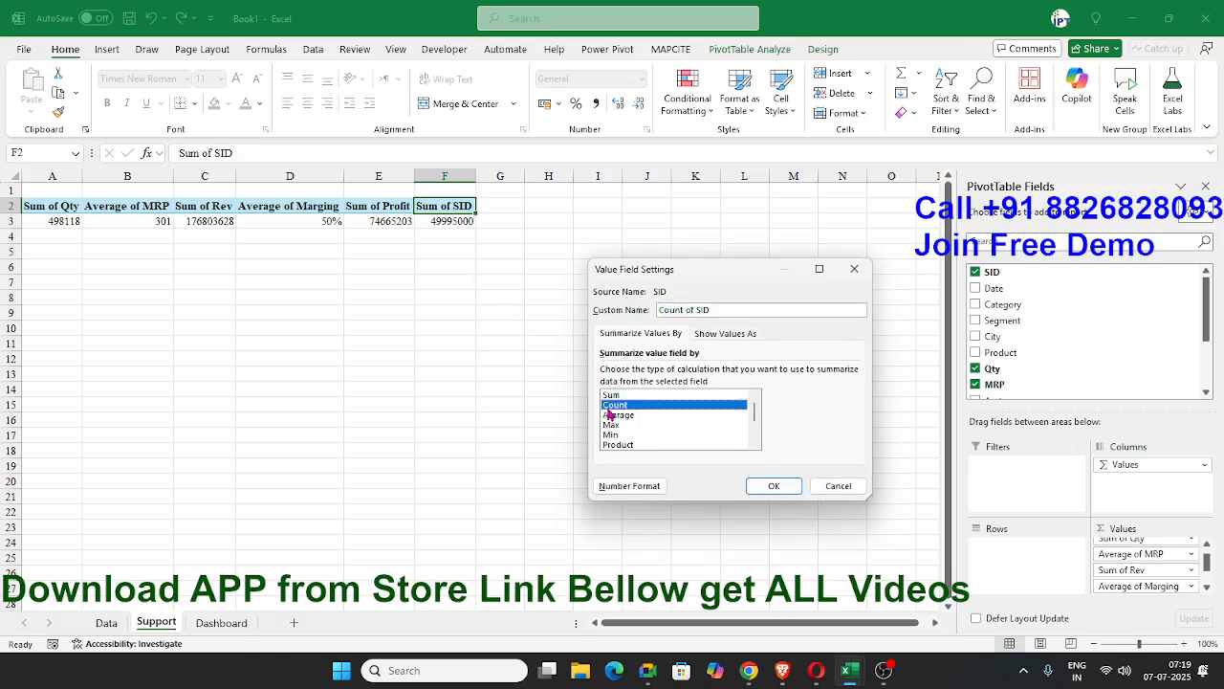
click(770, 487)
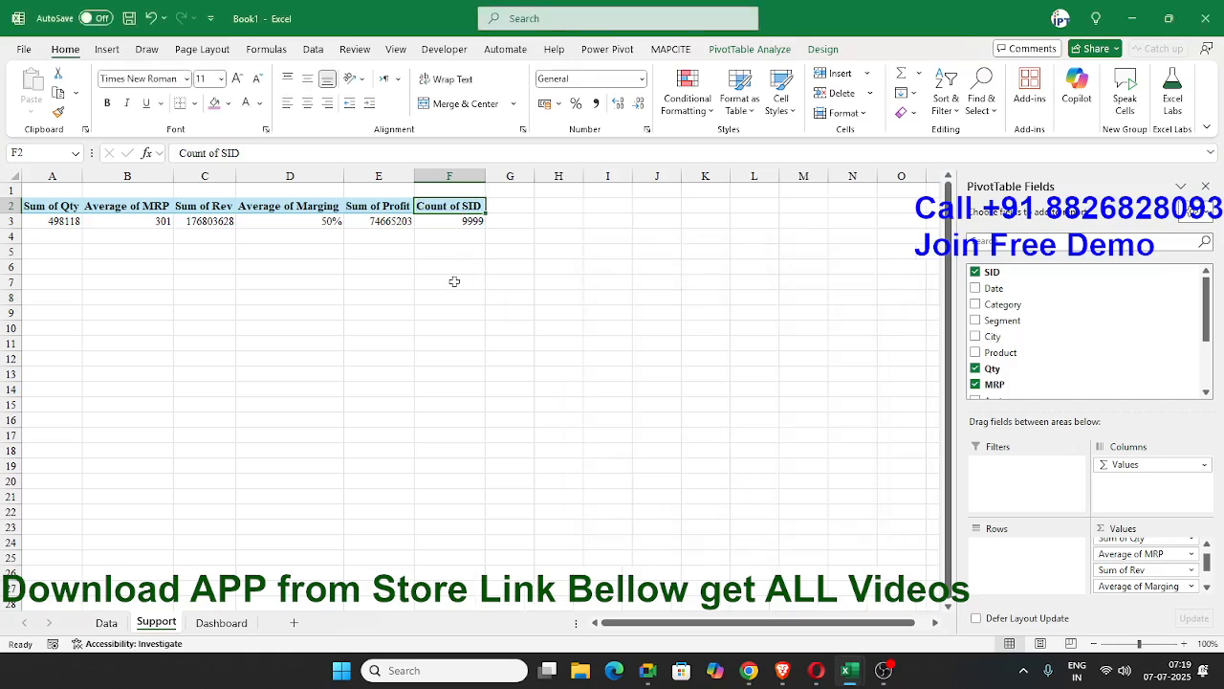
In cell D10 of the Dashboard sheet, enter a formula multiplying the PivotTable's SID count by 60.
click(221, 622)
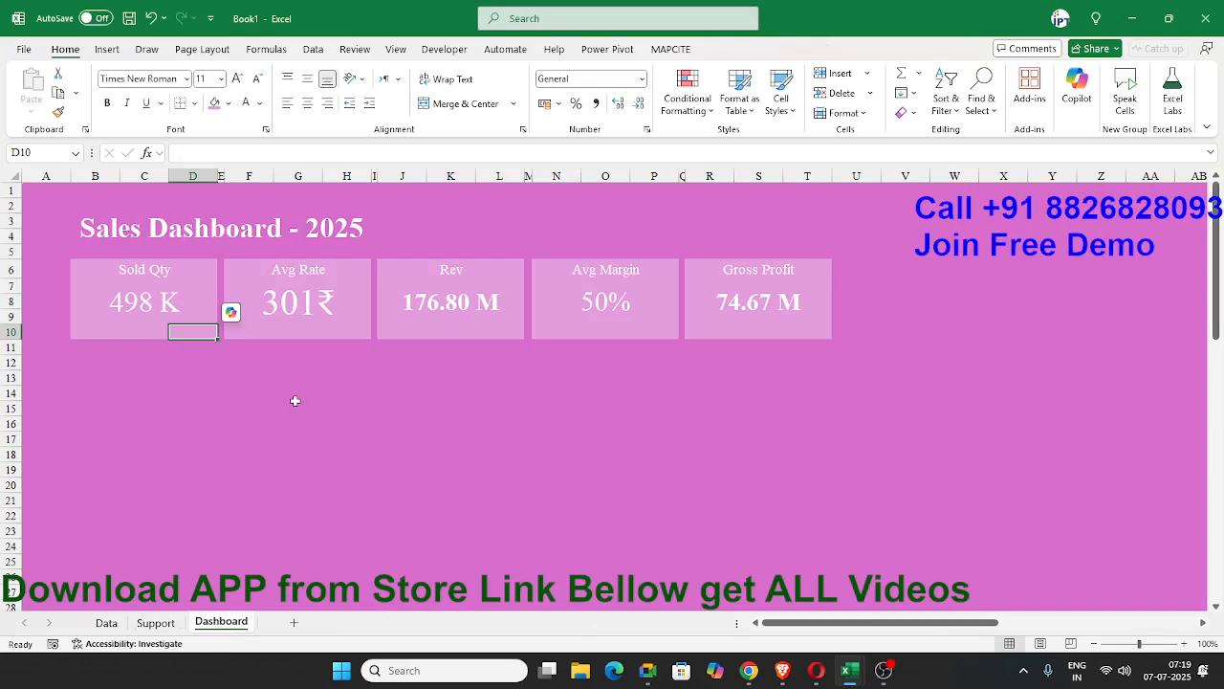
text(=)
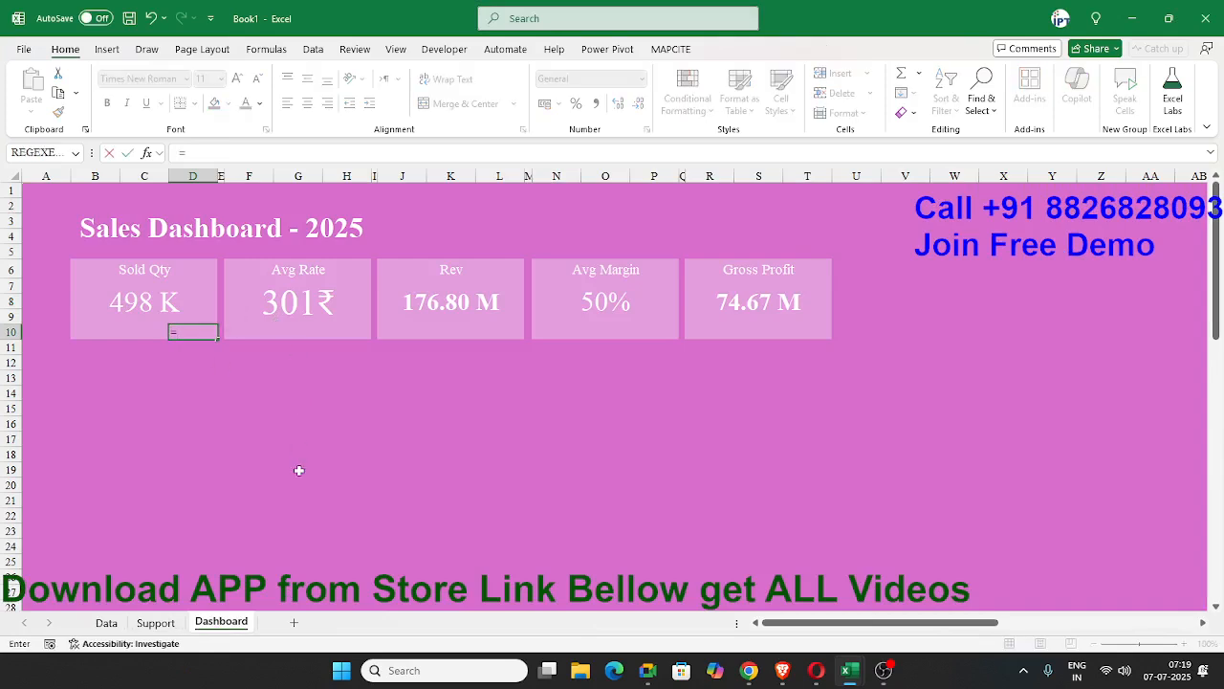
click(156, 622)
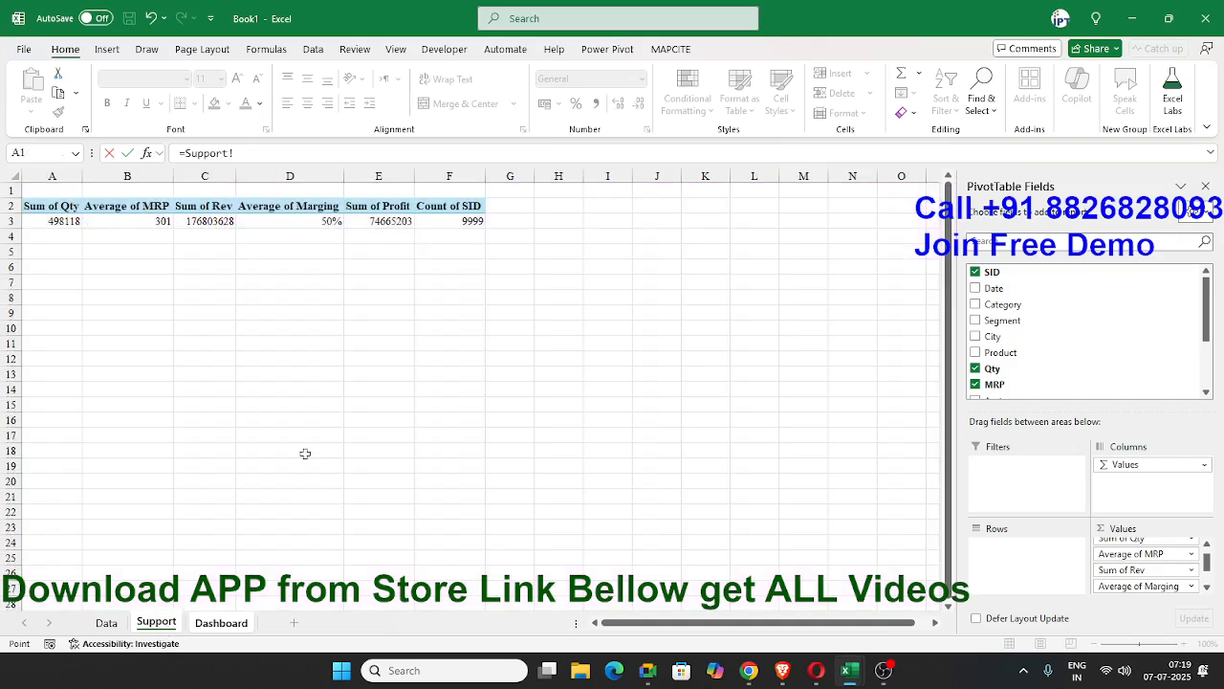
click(463, 221)
text(*6)
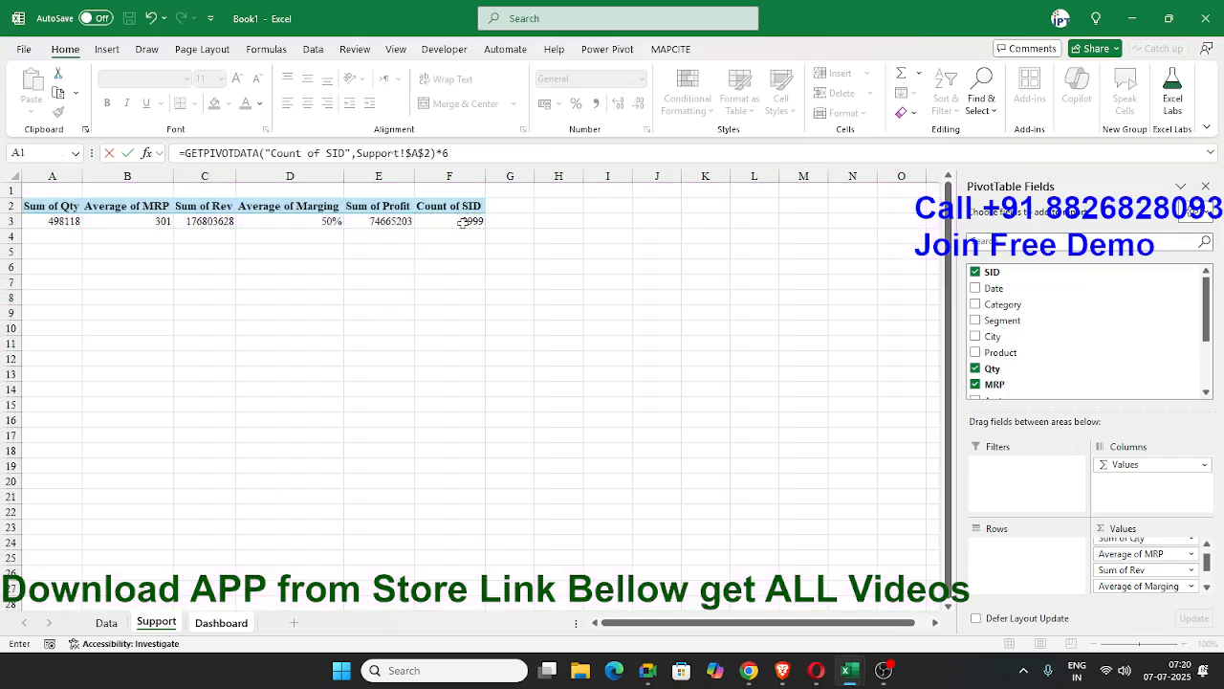
key(Return)
click(199, 330)
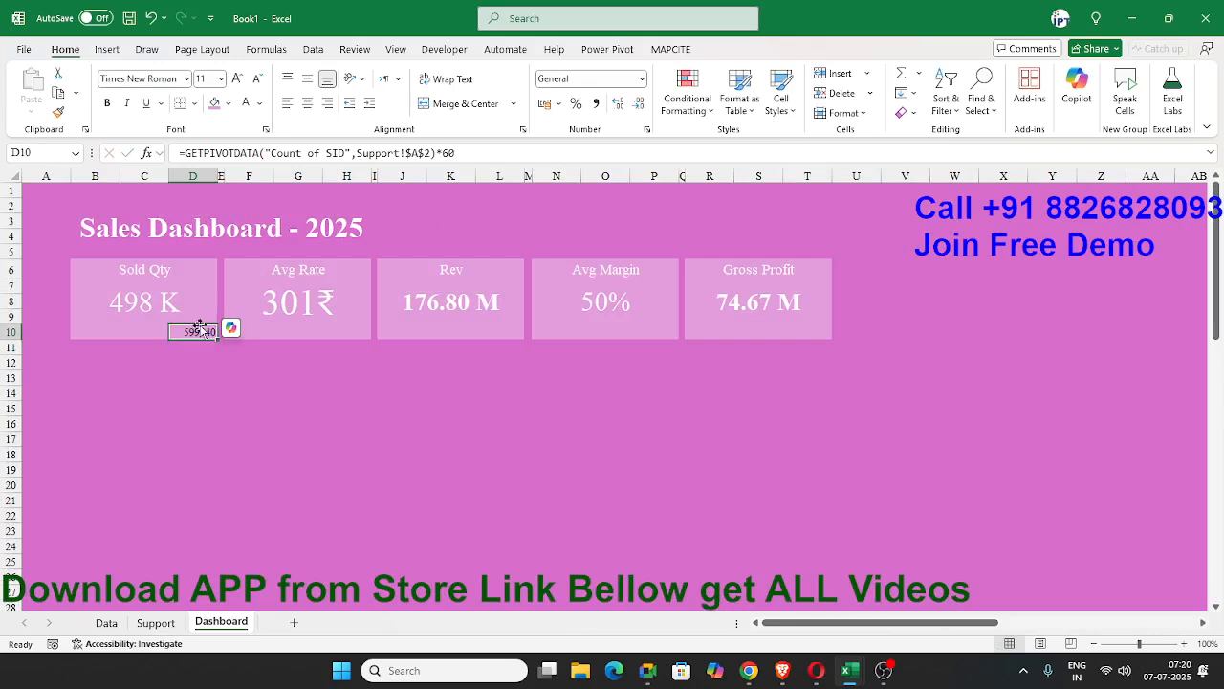
Try dividing B7 by the SID count in D10's formula without parentheses around the product, and remove the division.
click(185, 153)
click(151, 300)
text(/)
key(ctrl+Return)
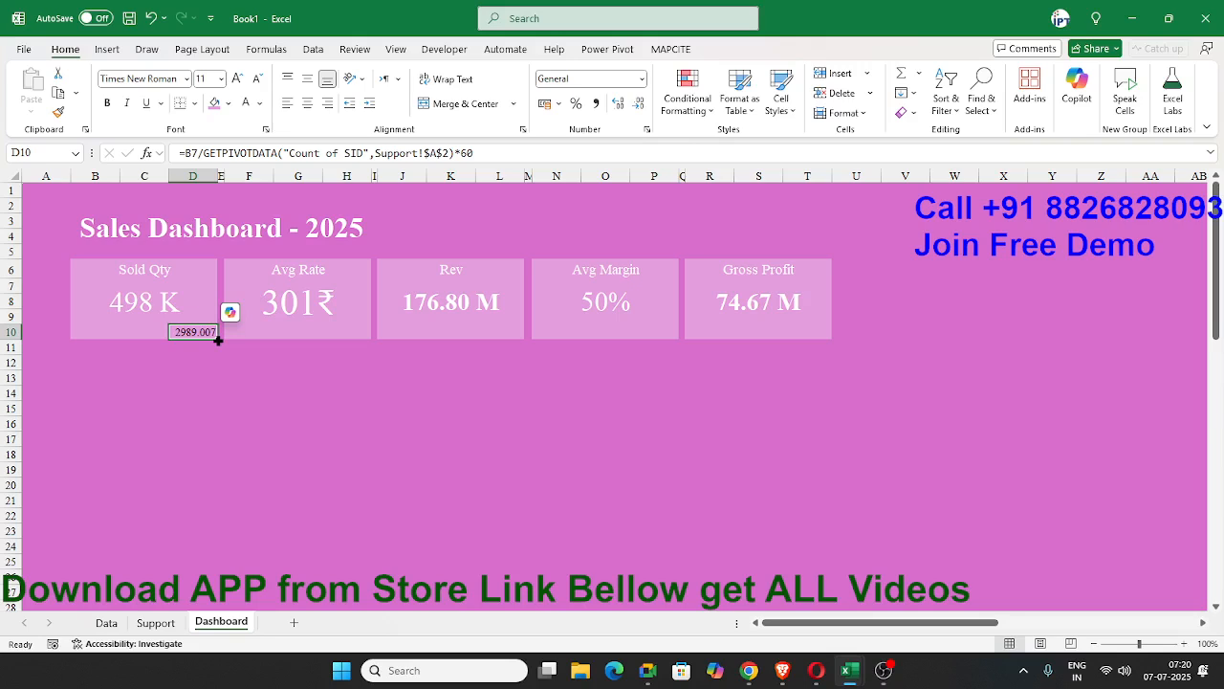
click(205, 153)
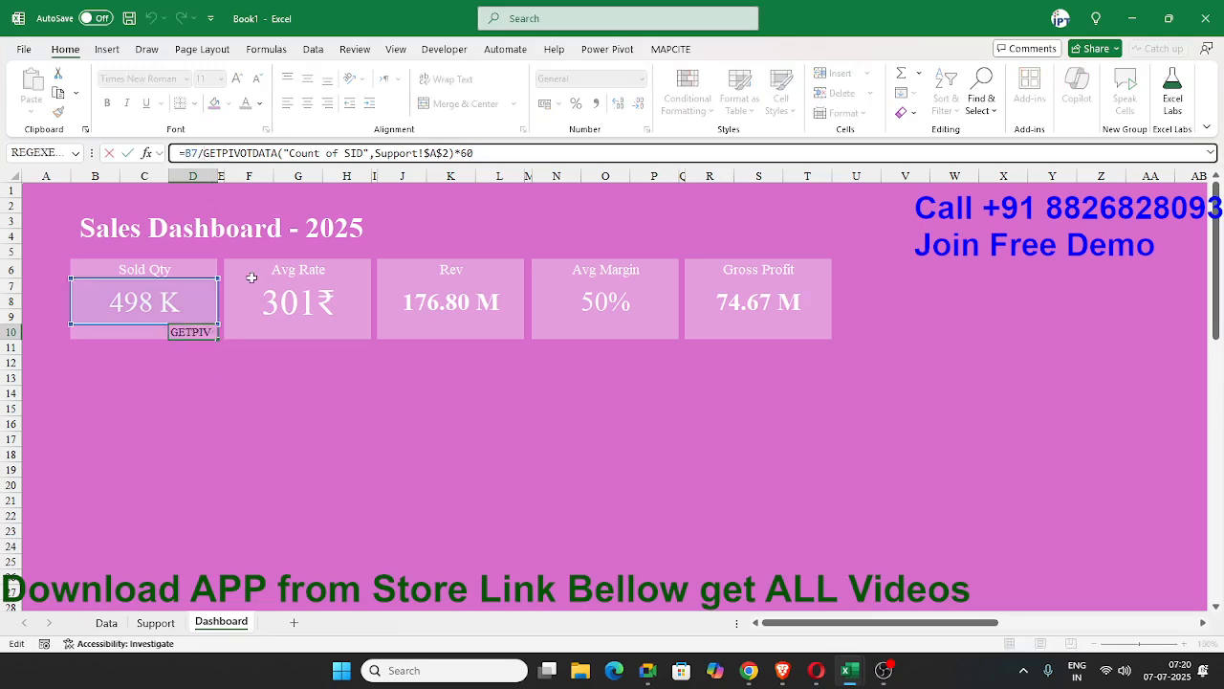
key(BackSpace)
key(BackSpace)
key(BackSpace)
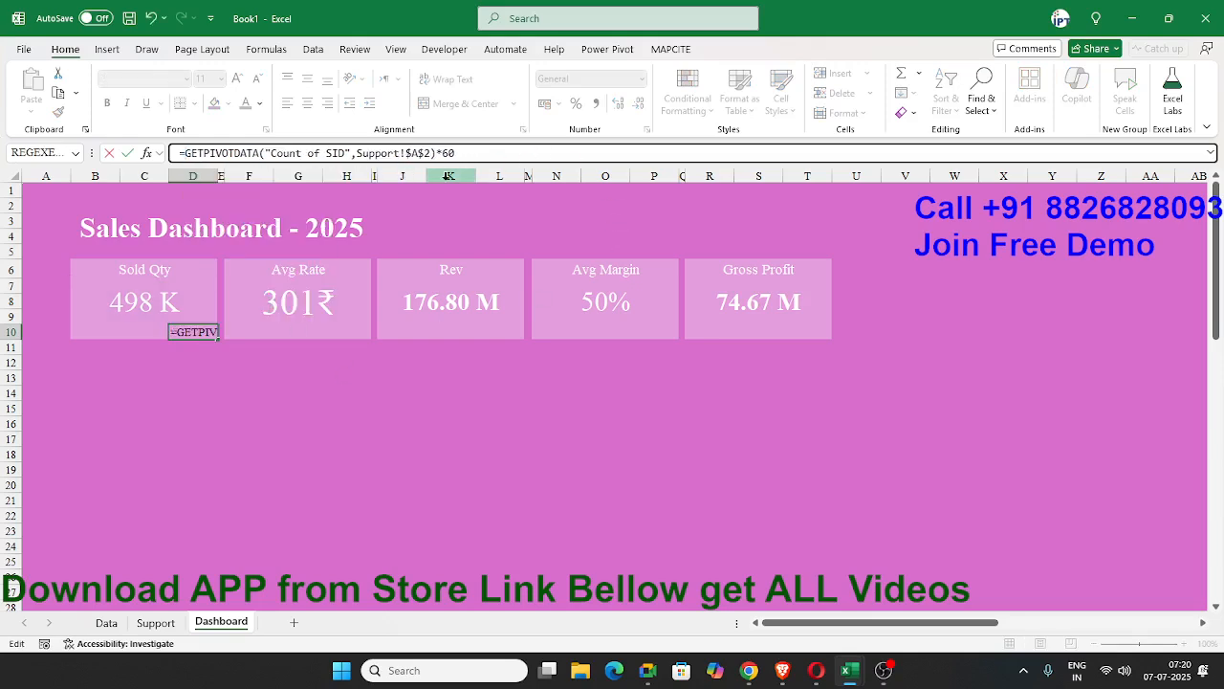
Enclose the SID count times 60 in parentheses in D10 and divide the Sold Qty value in B7 by it.
text(()
click(521, 154)
text())
click(187, 154)
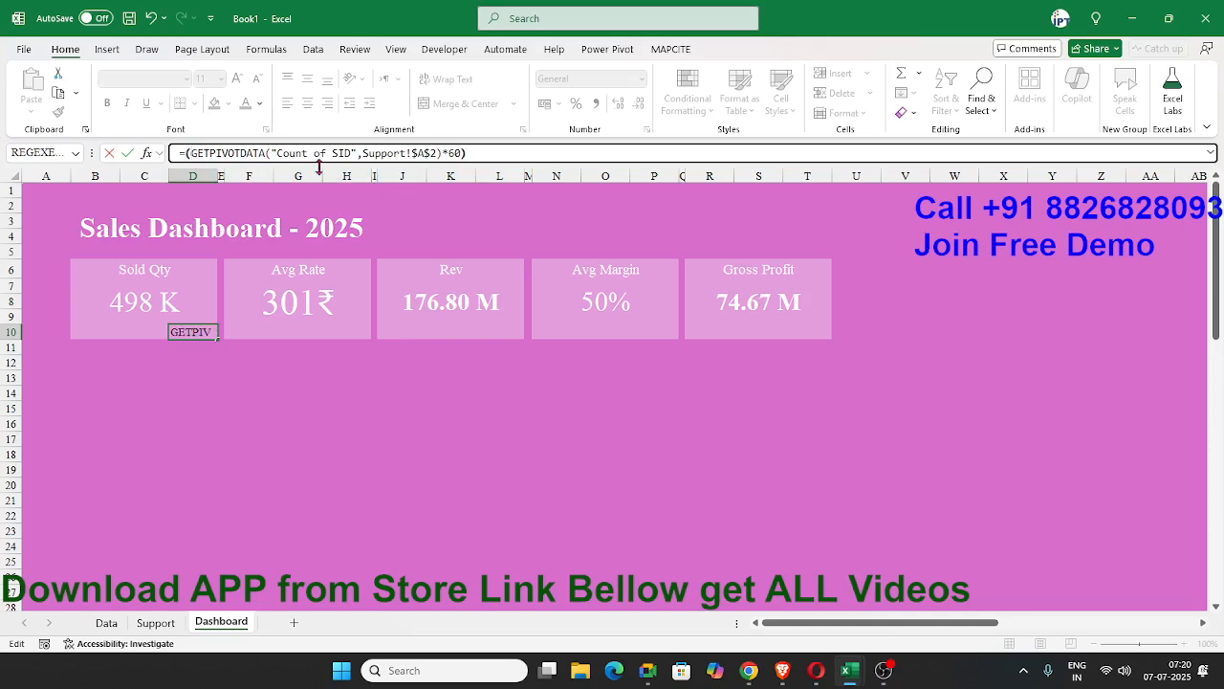
click(148, 301)
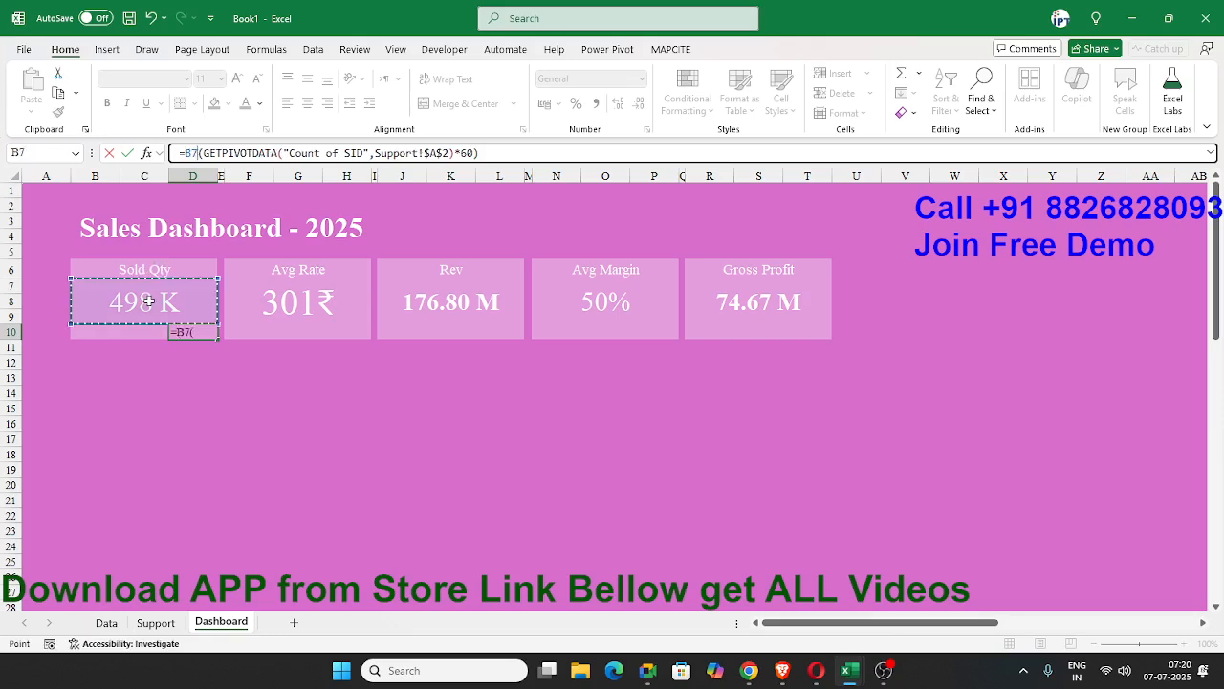
text(/)
key(Return)
key(Up)
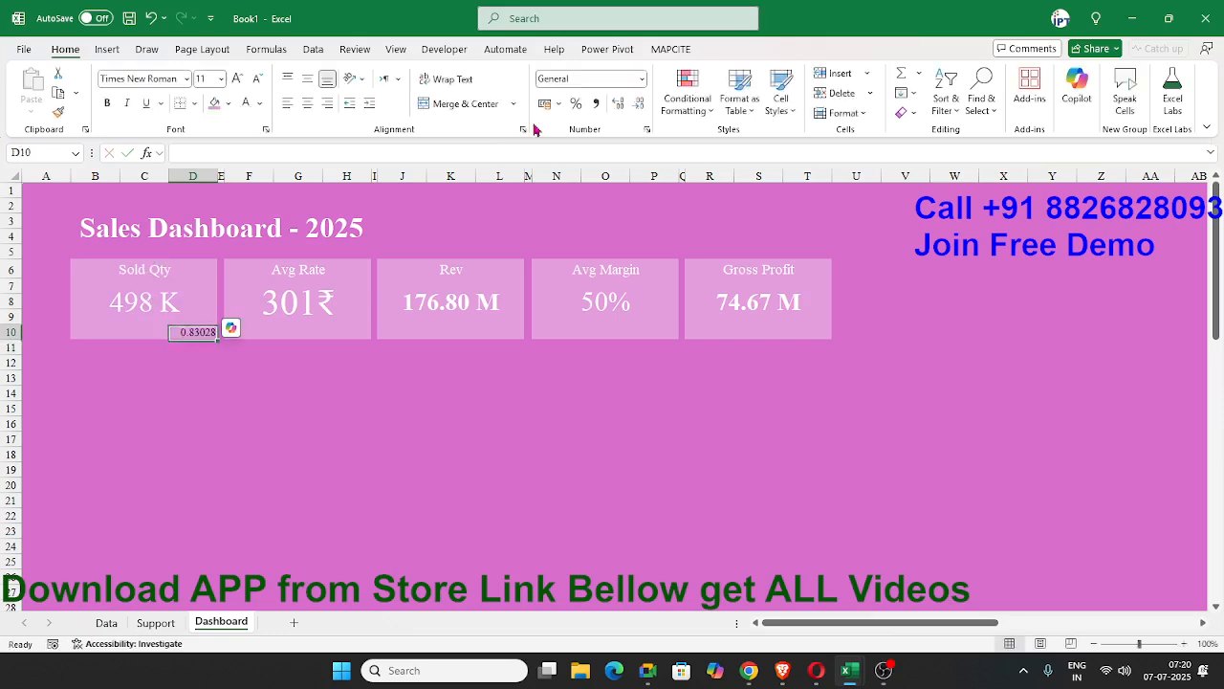
Format D10 as a percentage with white text at font size 12.
click(575, 103)
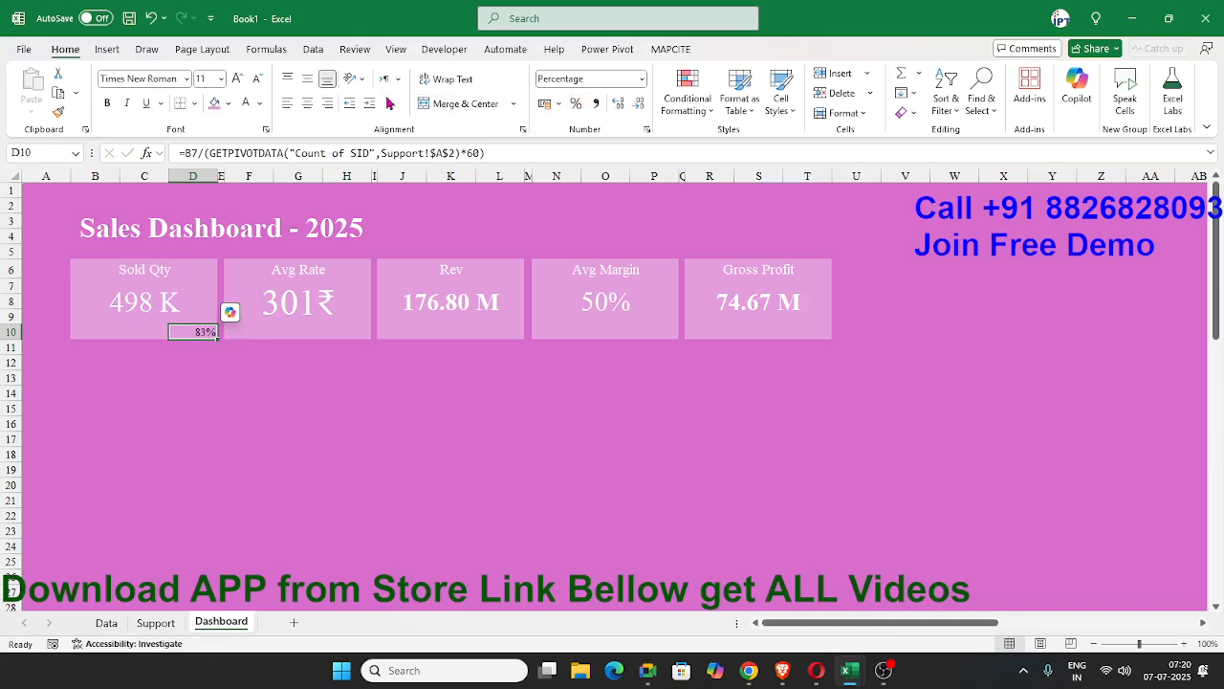
click(256, 105)
click(238, 80)
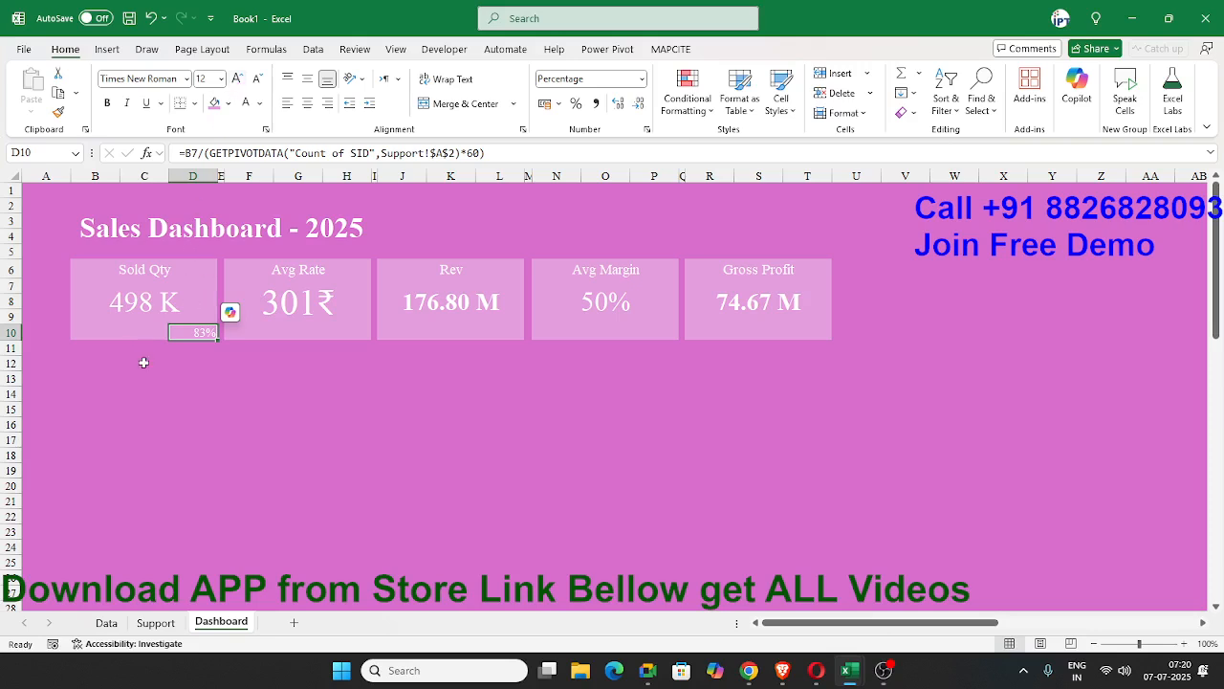
Link cell C10 to D10 with =D10 and apply the coloured three-arrow icon set to it.
click(143, 332)
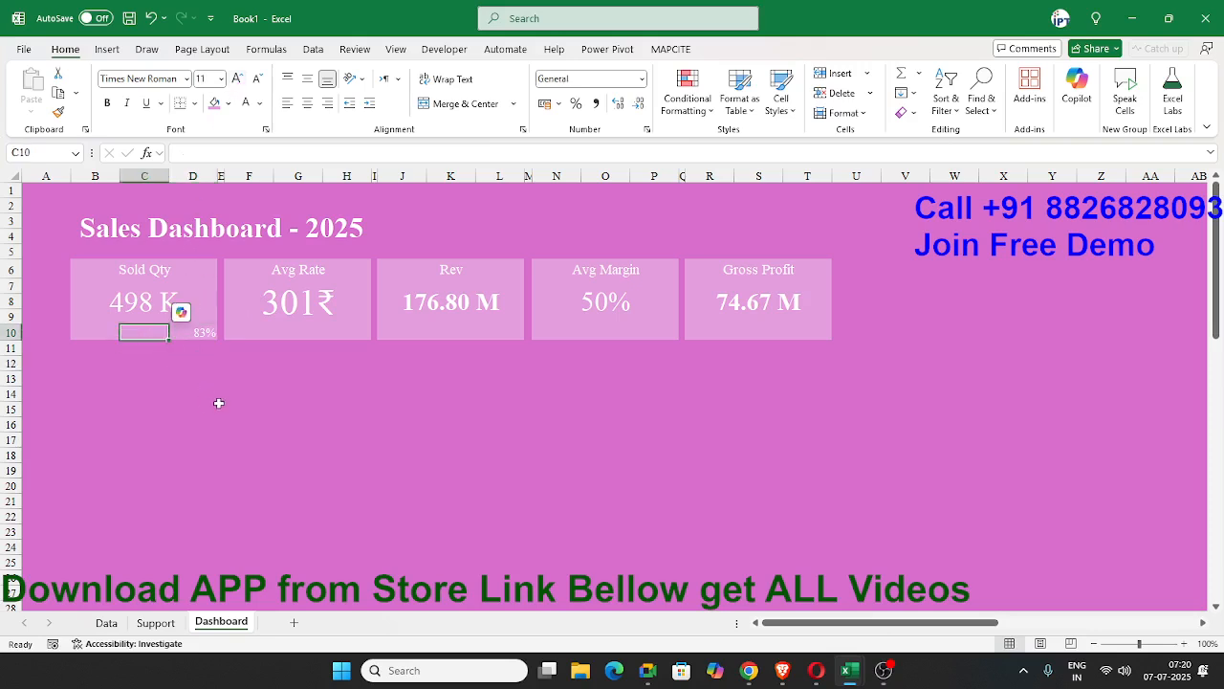
text(=D10)
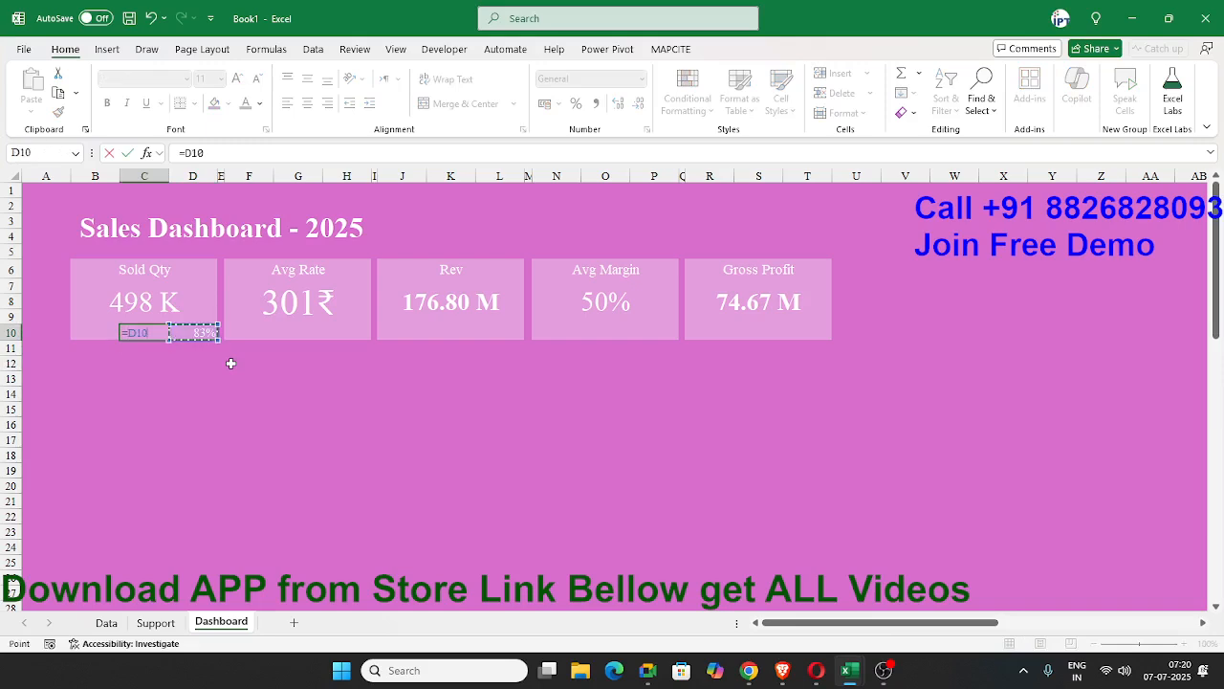
key(ctrl+Return)
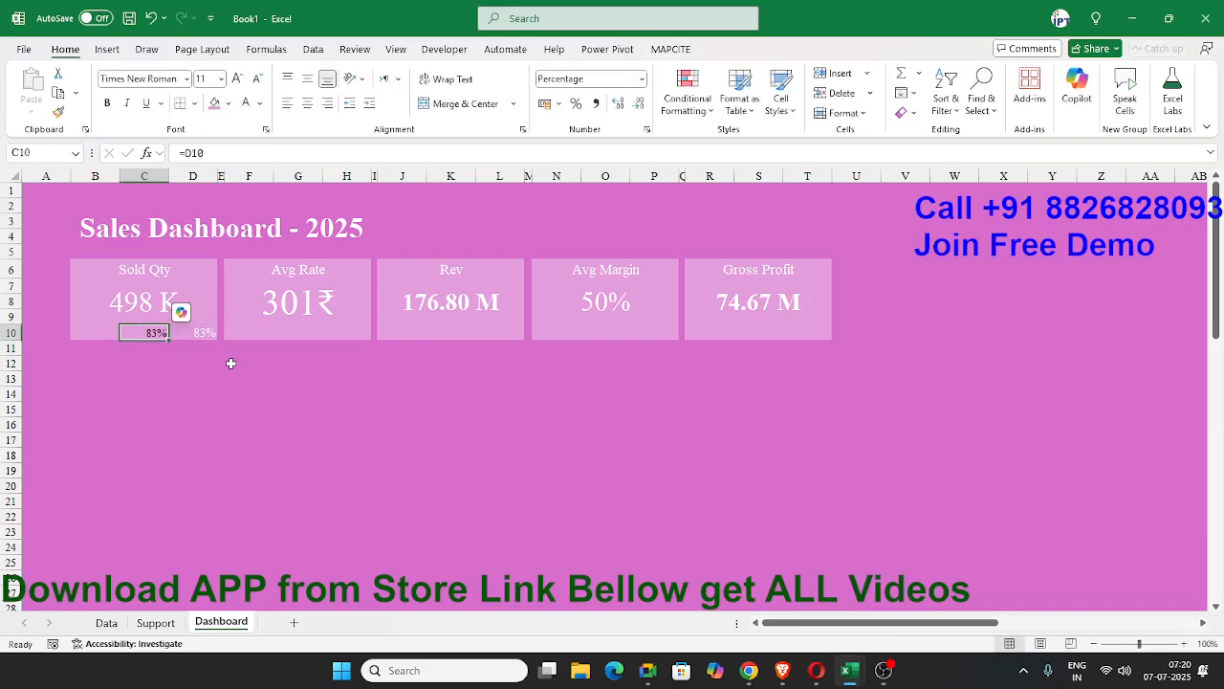
click(687, 96)
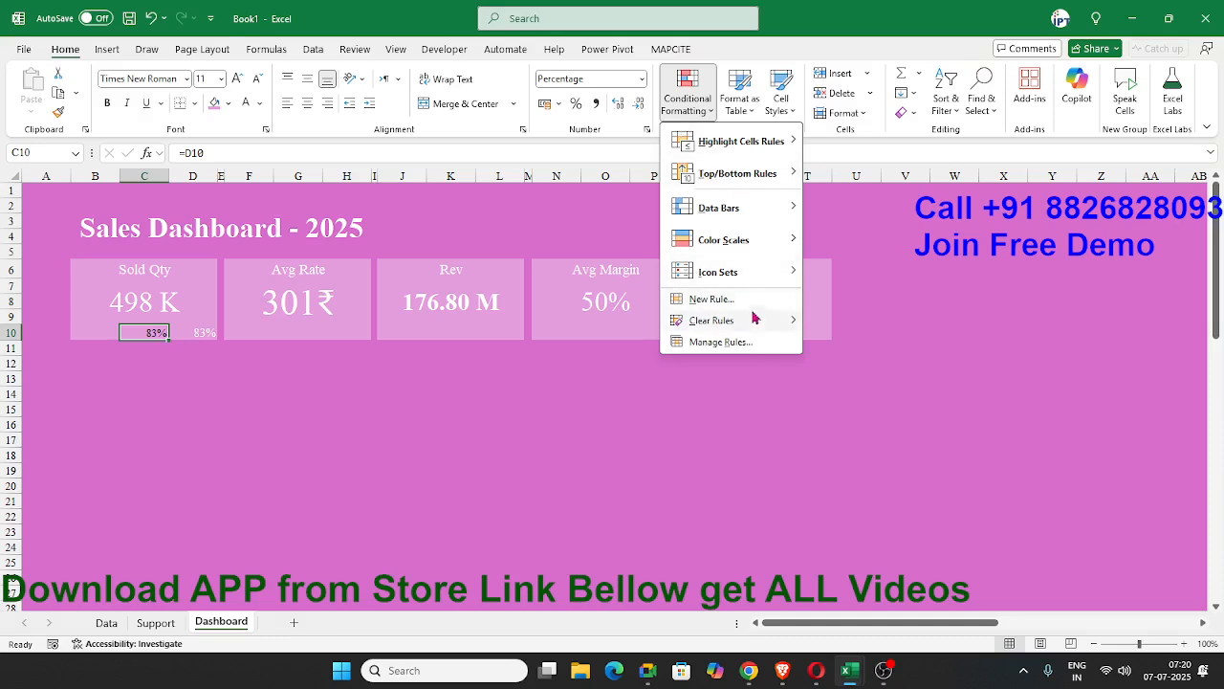
mouse_move(749, 285)
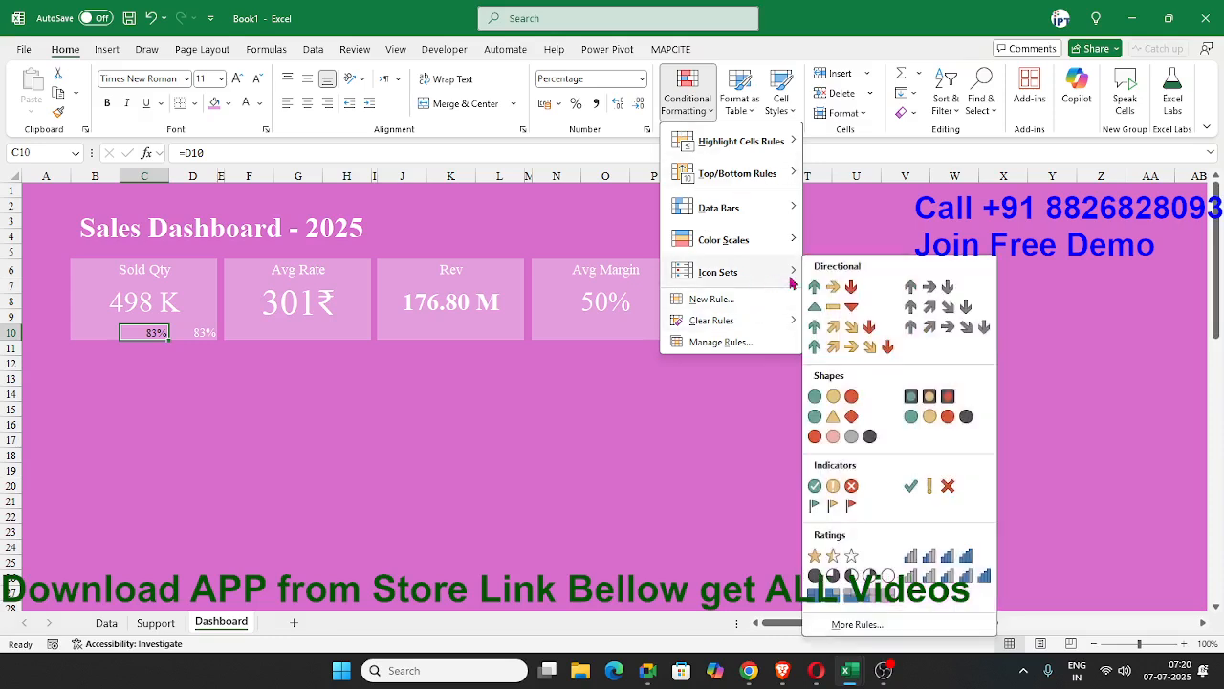
click(820, 287)
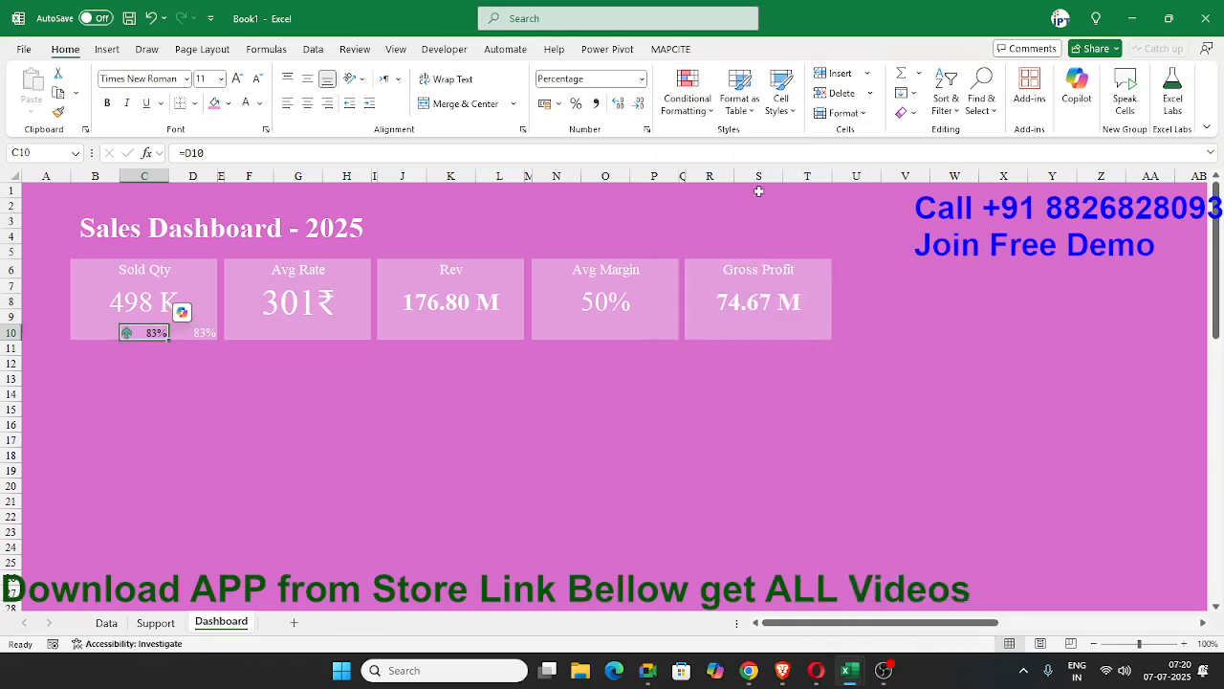
Edit C10's icon set rule so both threshold types are Number instead of Percent.
click(687, 96)
click(741, 341)
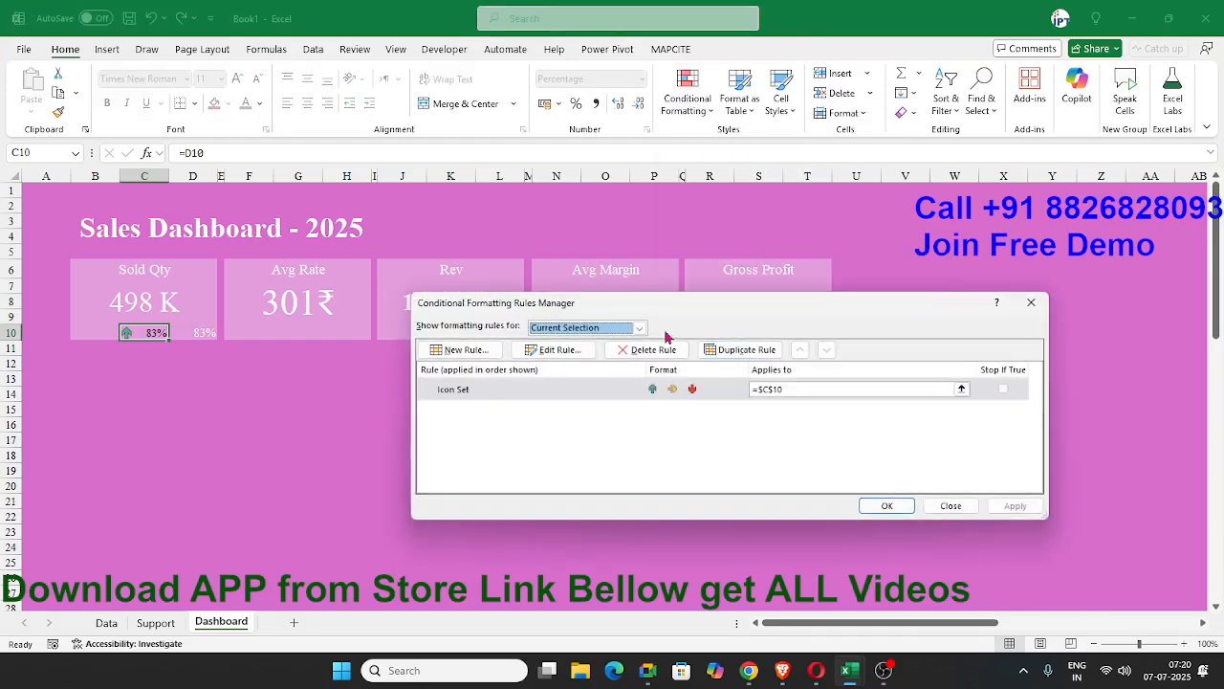
double_click(565, 388)
click(889, 501)
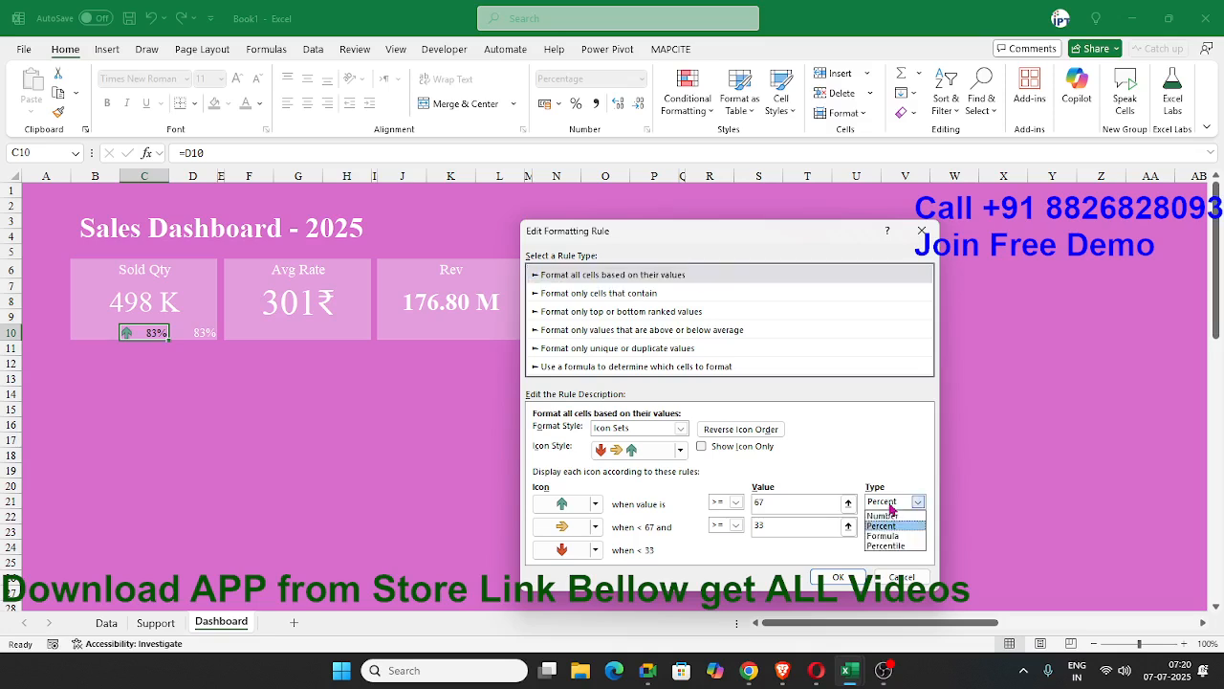
click(882, 518)
click(889, 501)
click(882, 514)
click(885, 524)
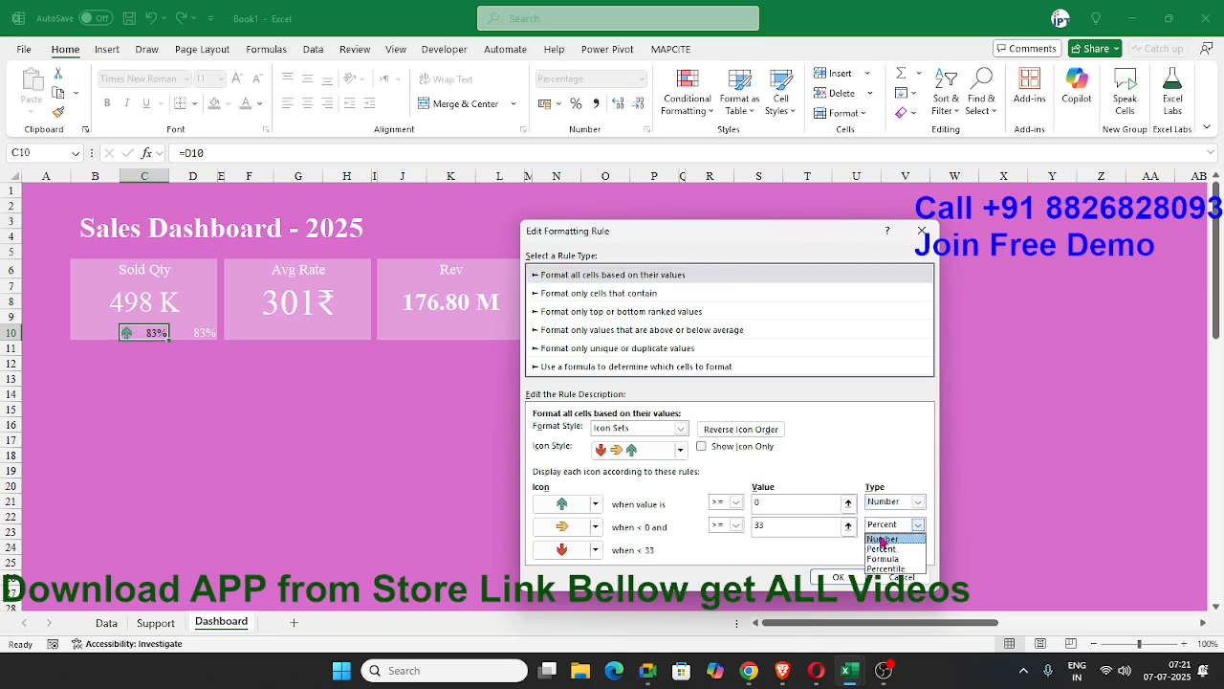
click(881, 539)
Set both icon thresholds of C10's rule to 0.8 and apply the rule.
click(769, 505)
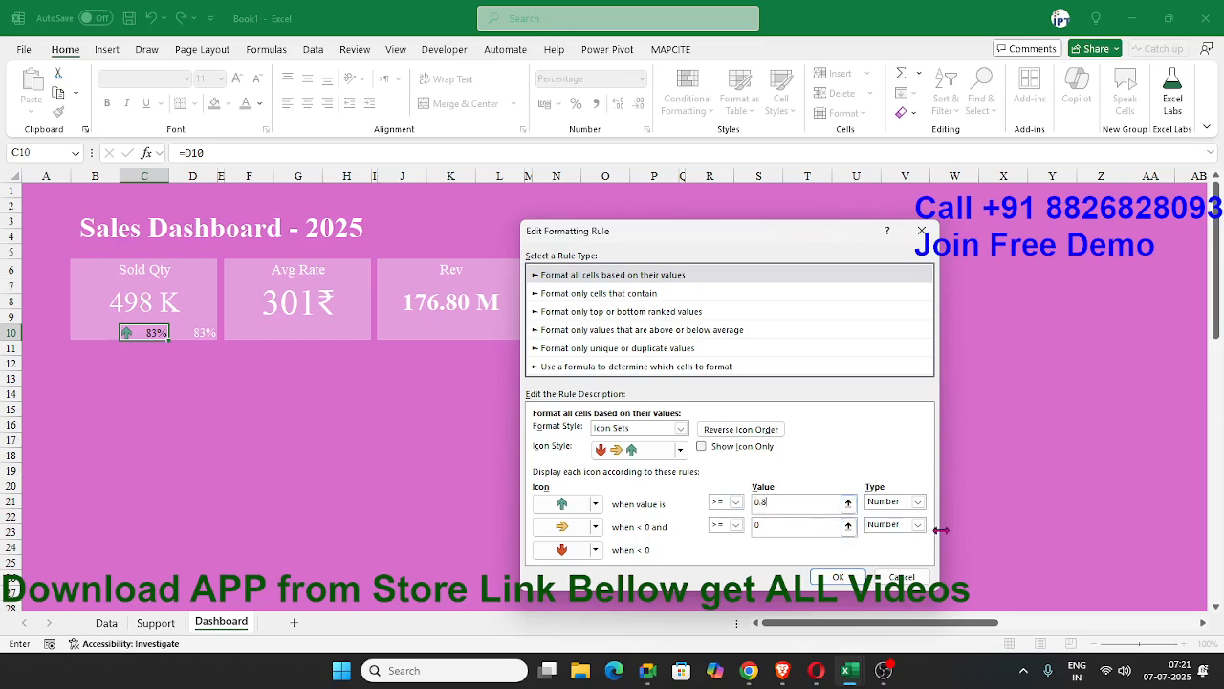
click(840, 525)
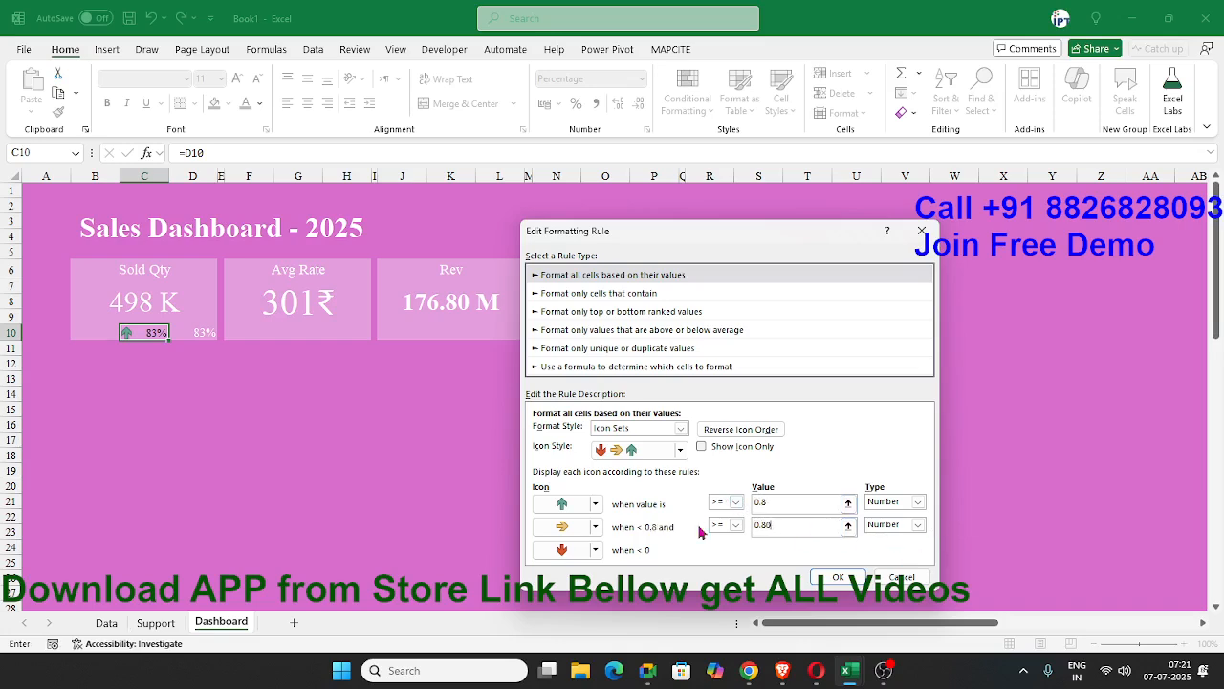
click(783, 505)
click(838, 577)
click(1012, 505)
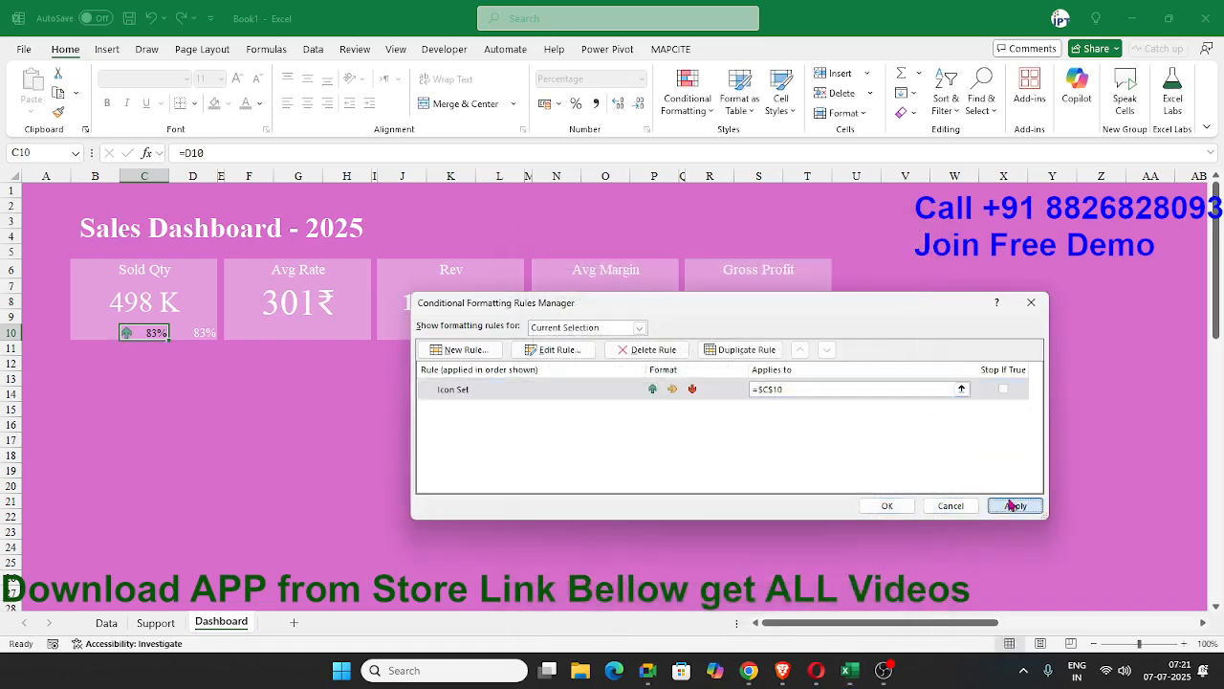
click(885, 505)
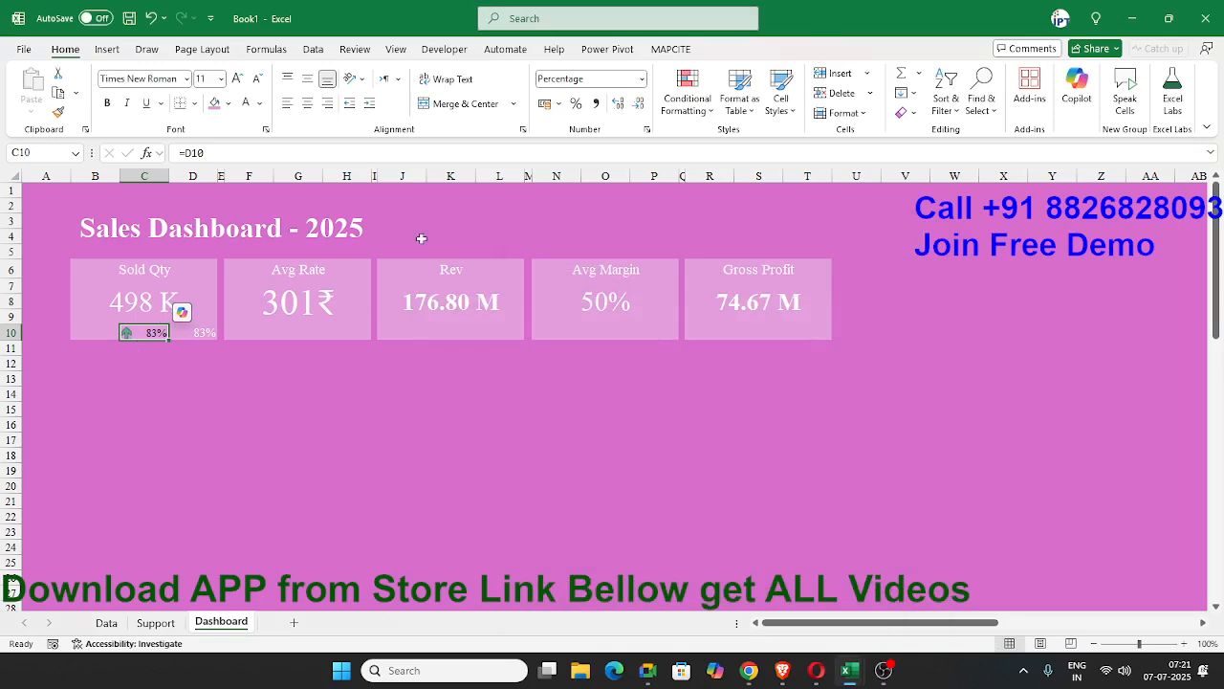
Edit C10's icon set rule to show only the icon without the percentage and apply it.
click(646, 130)
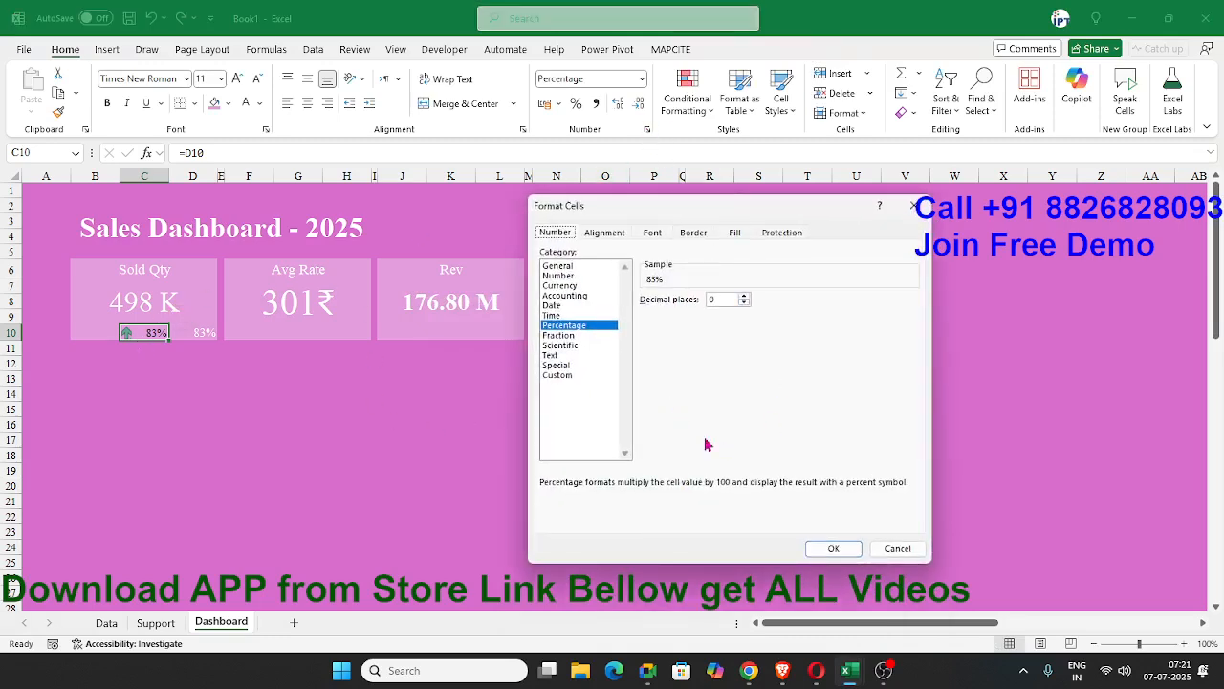
click(898, 547)
click(687, 91)
click(726, 342)
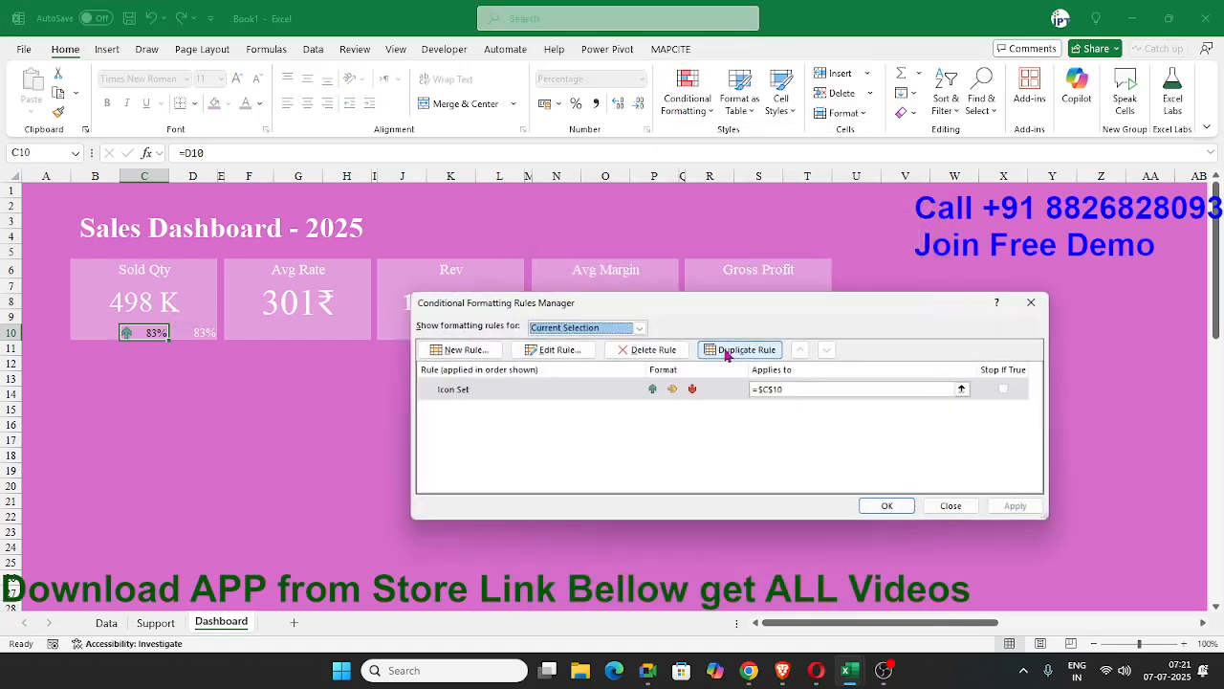
double_click(532, 388)
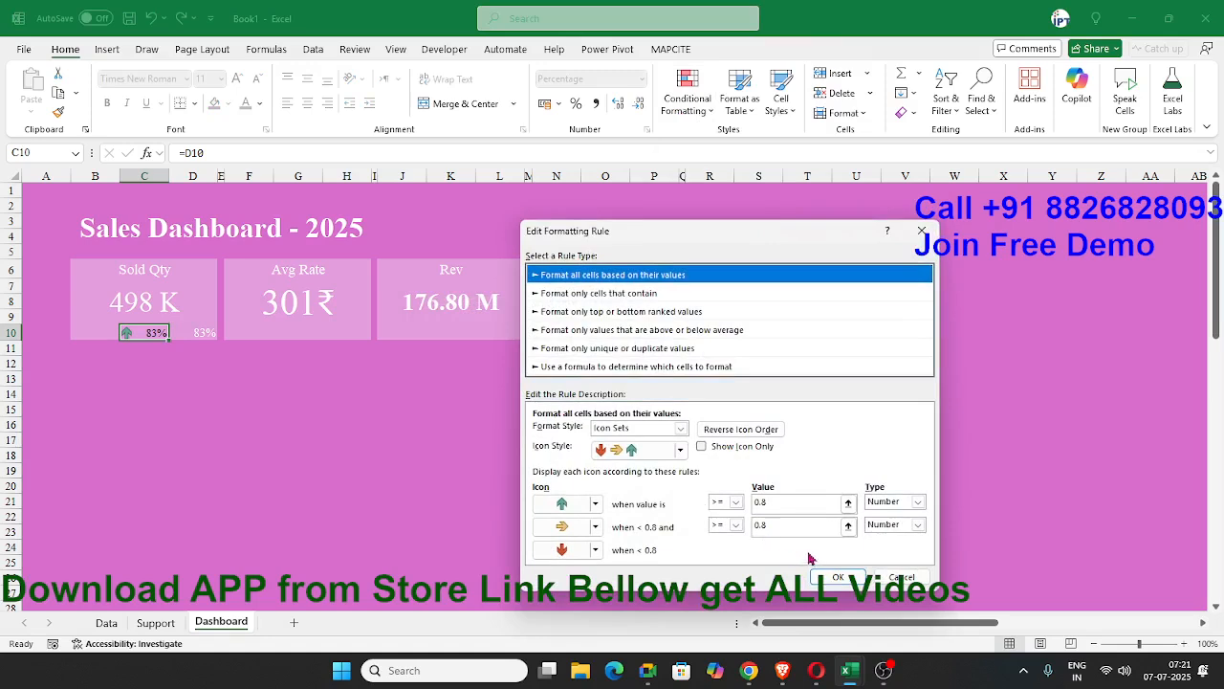
click(714, 447)
click(829, 579)
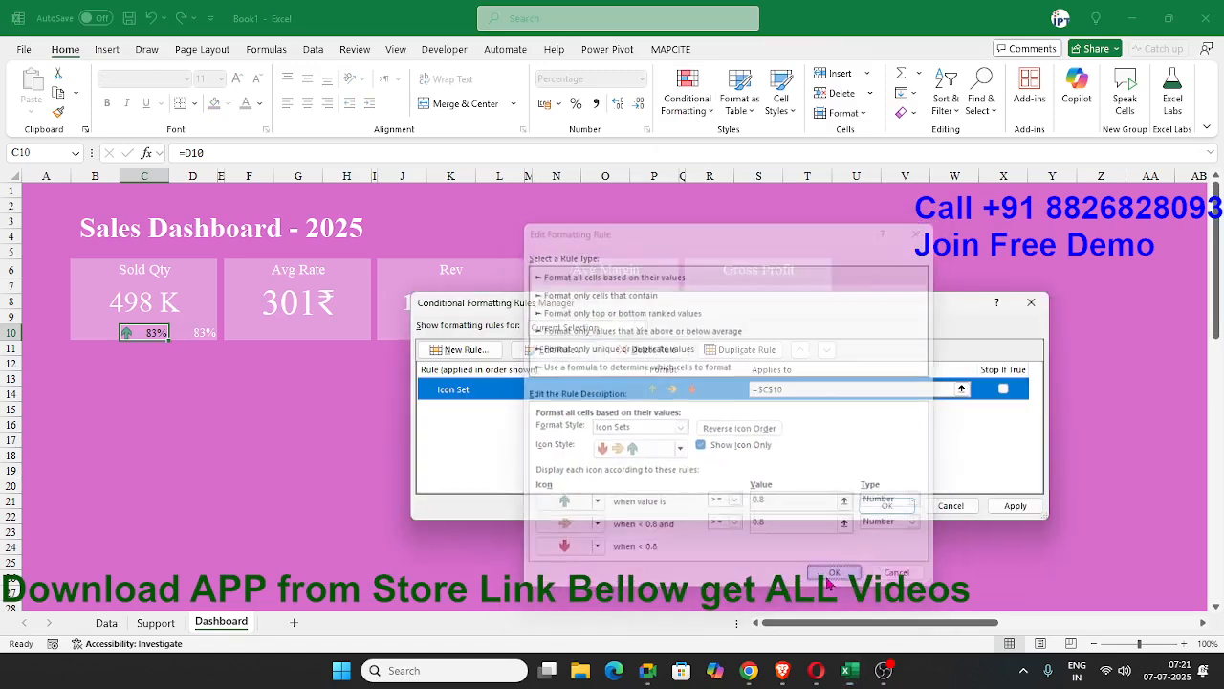
click(1014, 506)
click(899, 508)
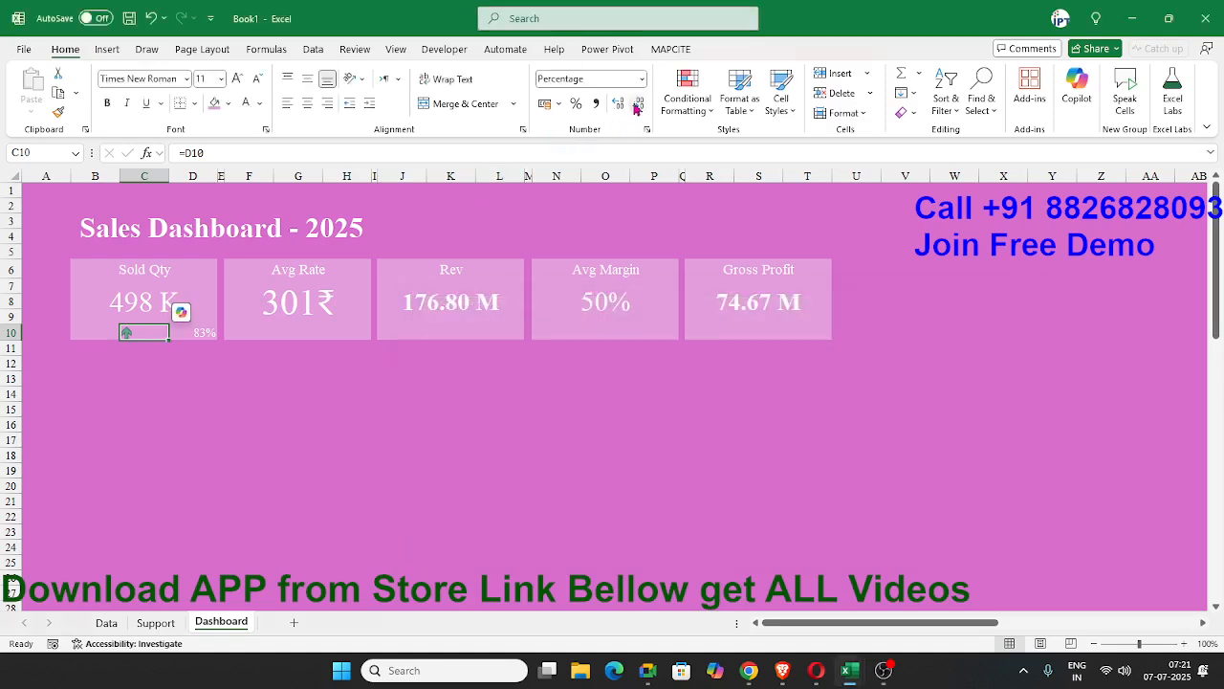
click(374, 364)
click(148, 334)
click(326, 391)
click(432, 331)
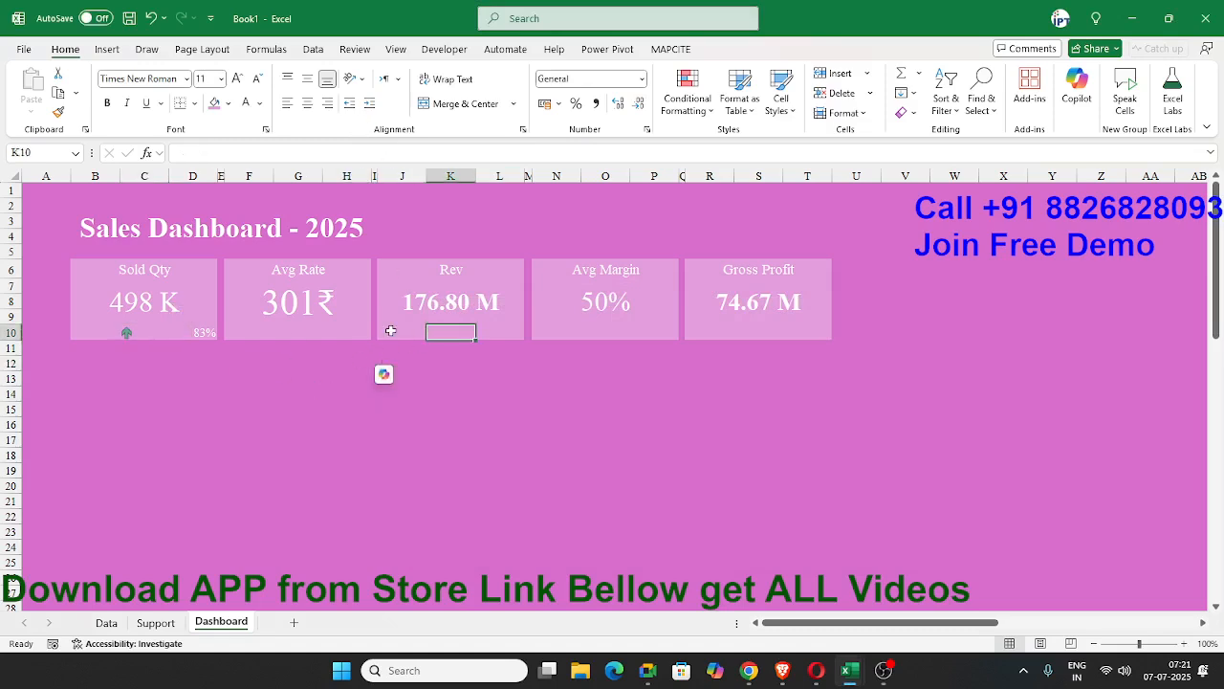
click(495, 328)
click(193, 335)
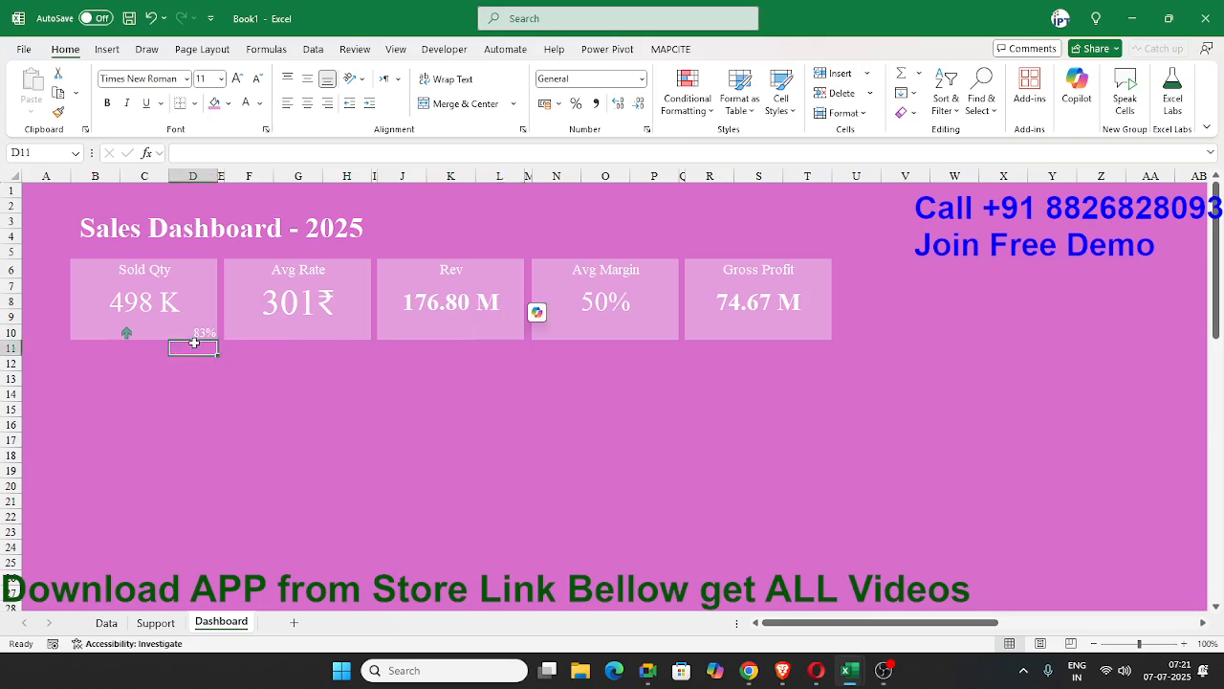
click(471, 318)
Enter a target-achievement formula in L10 dividing J7 by the Support PivotTable's Count of SID times 60 times Average of MRP.
click(494, 331)
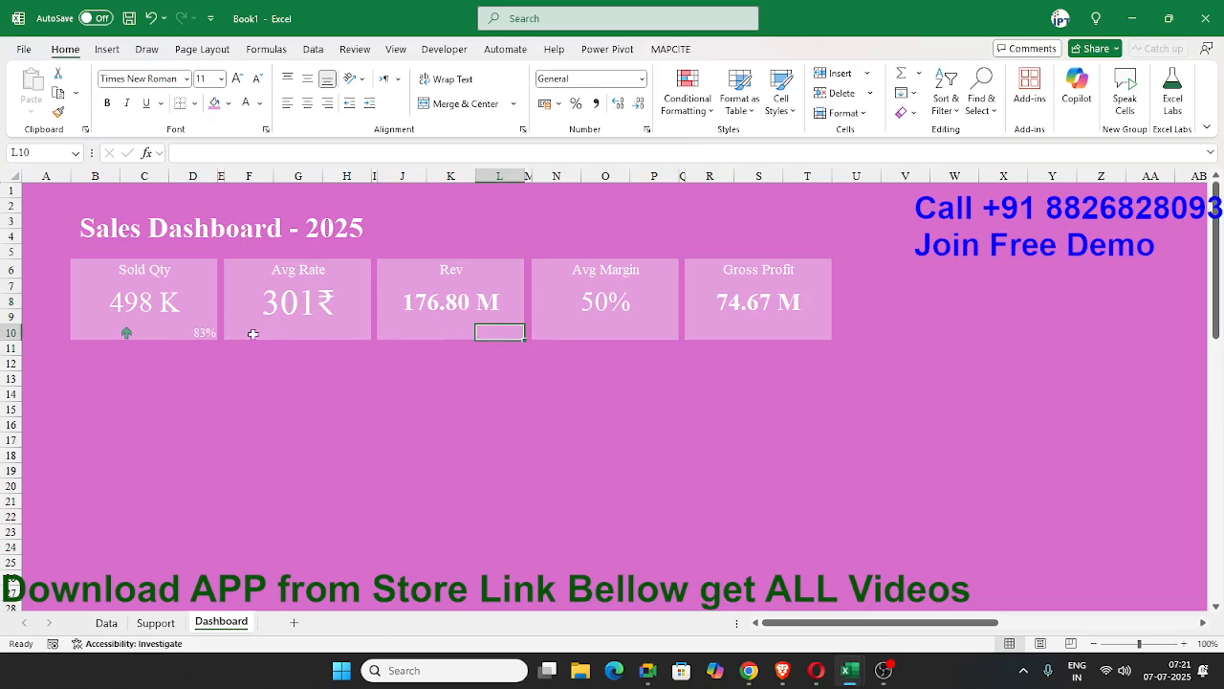
text(=)
key(Up)
text(*)
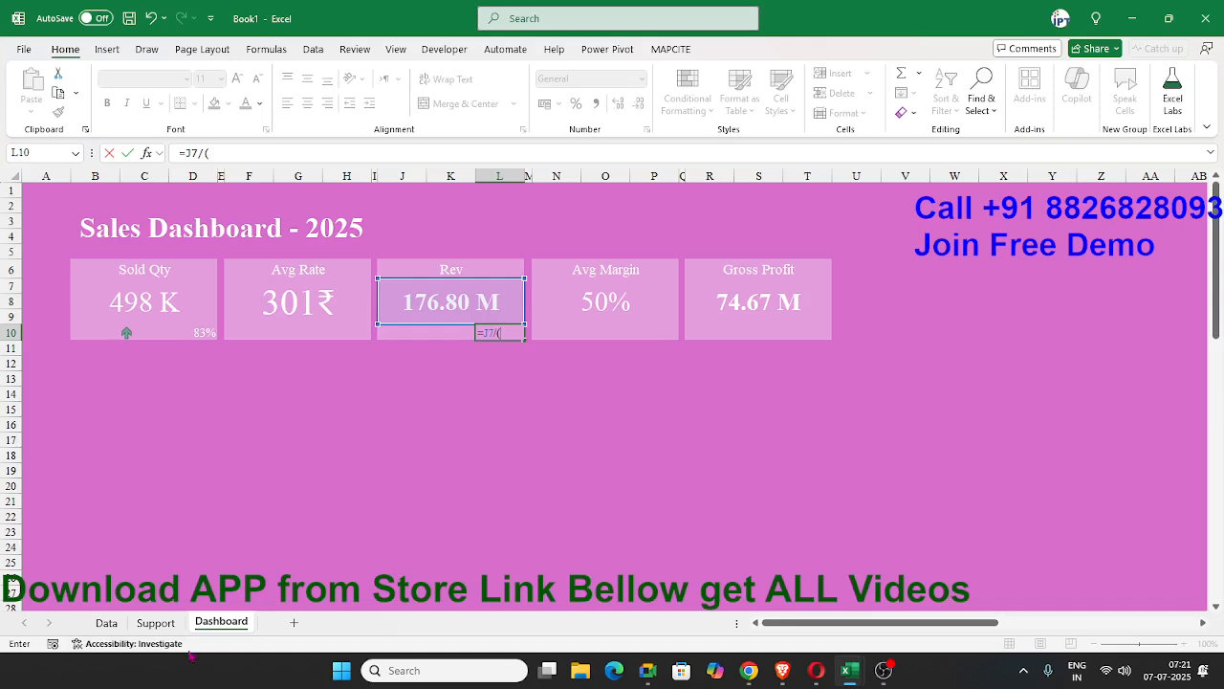
click(156, 623)
click(444, 223)
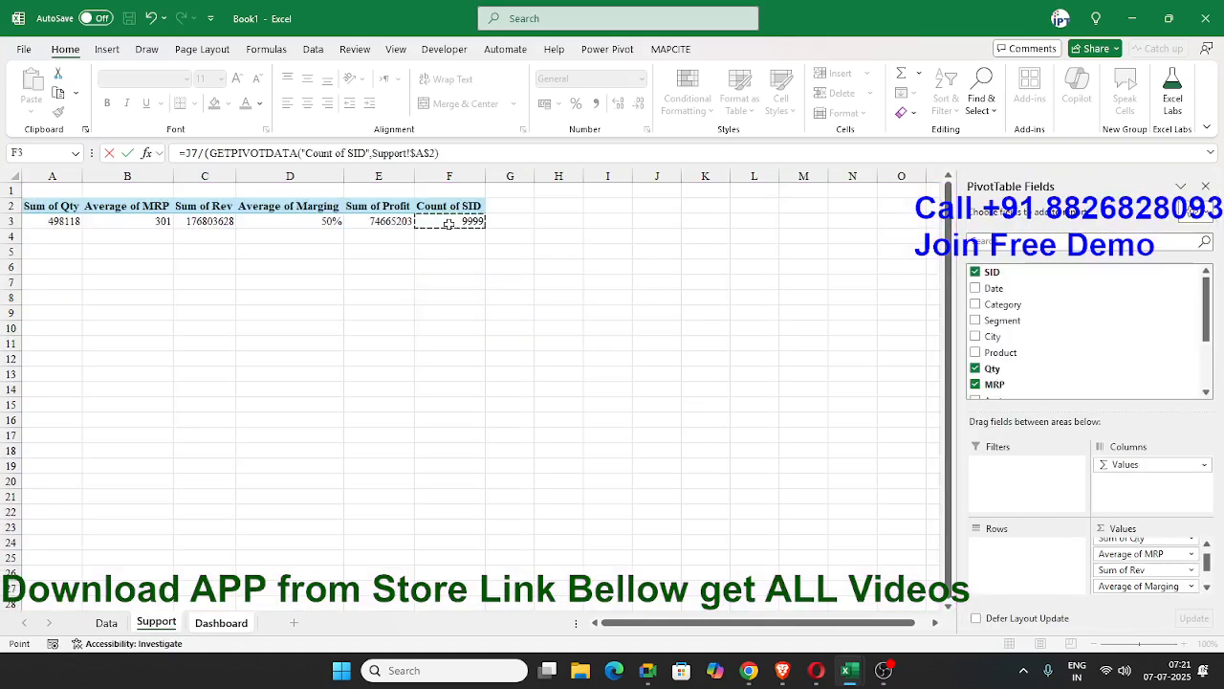
text(*60)
click(210, 154)
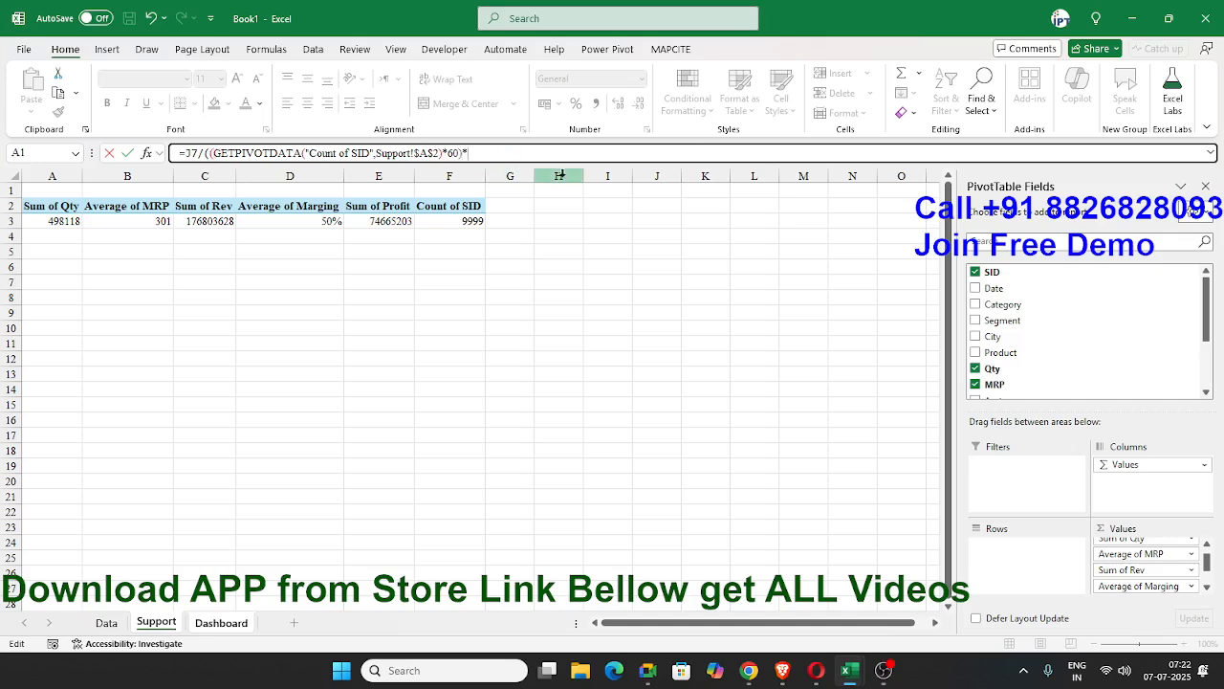
click(163, 221)
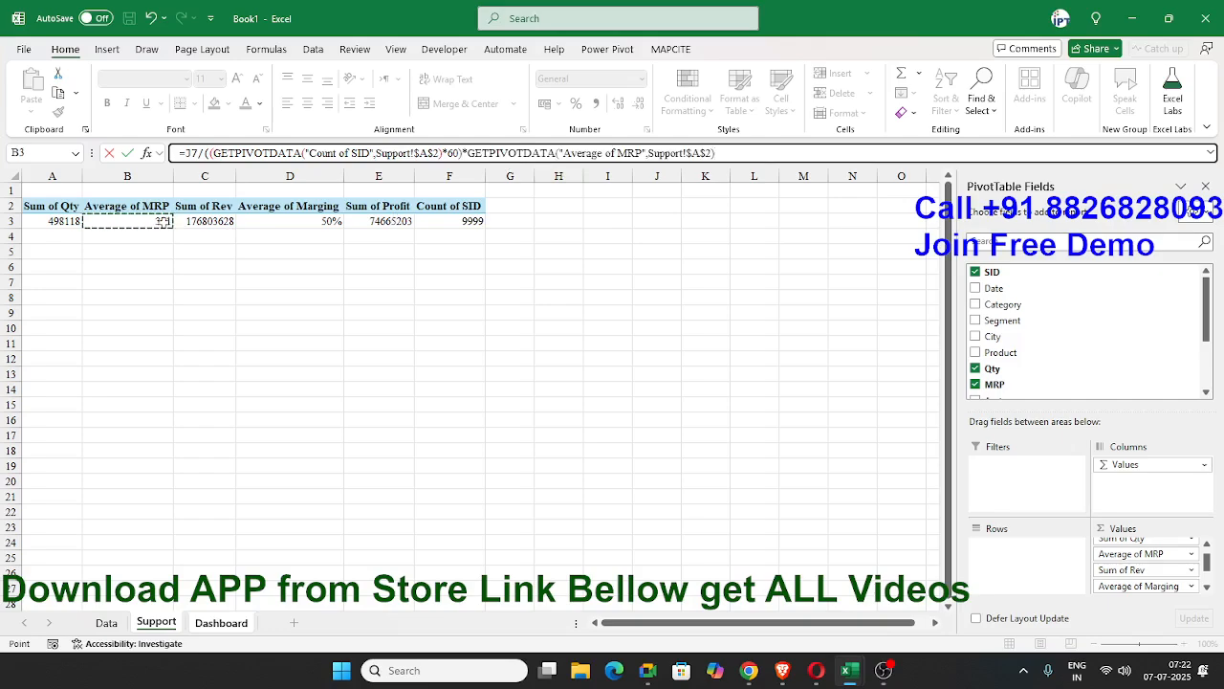
key(Return)
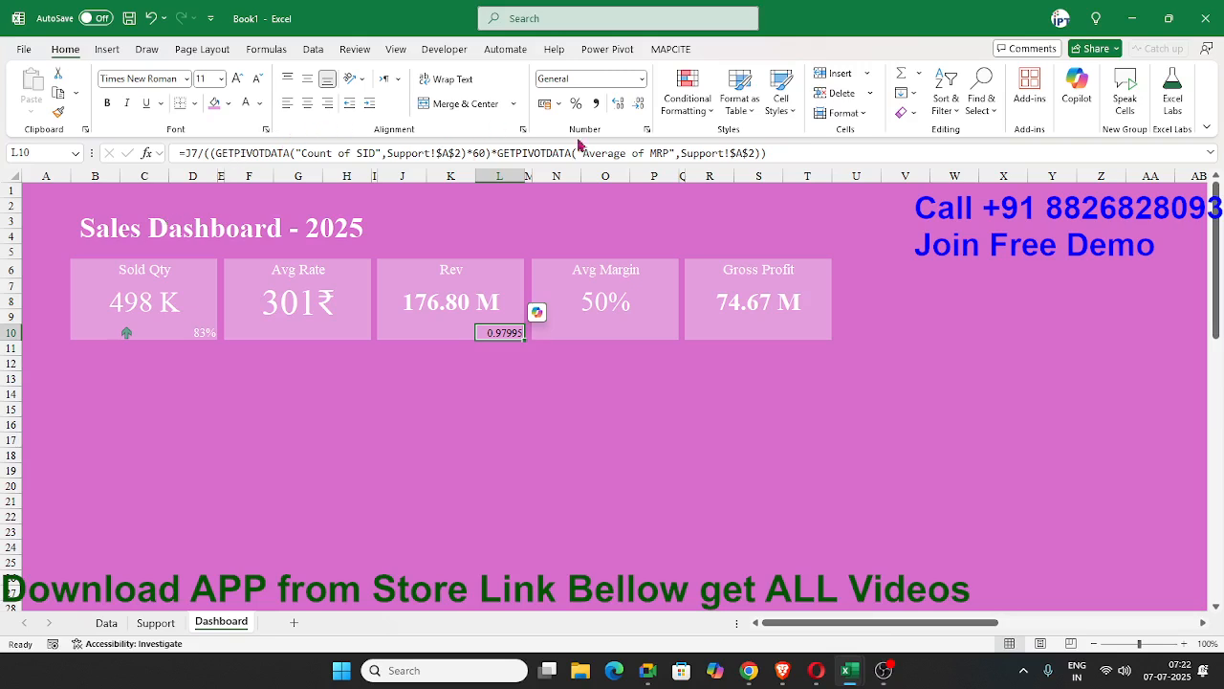
Format the Rev card's achievement value in L10 as a percentage with white text.
click(577, 104)
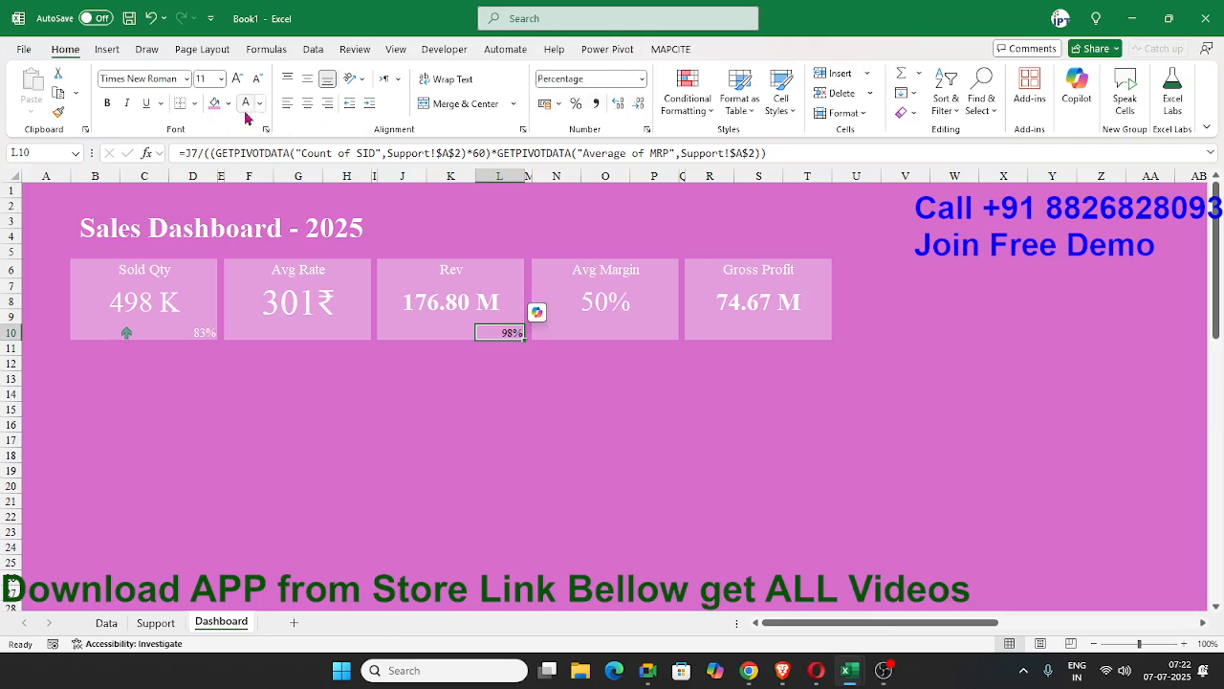
click(498, 454)
click(481, 334)
click(608, 334)
click(667, 333)
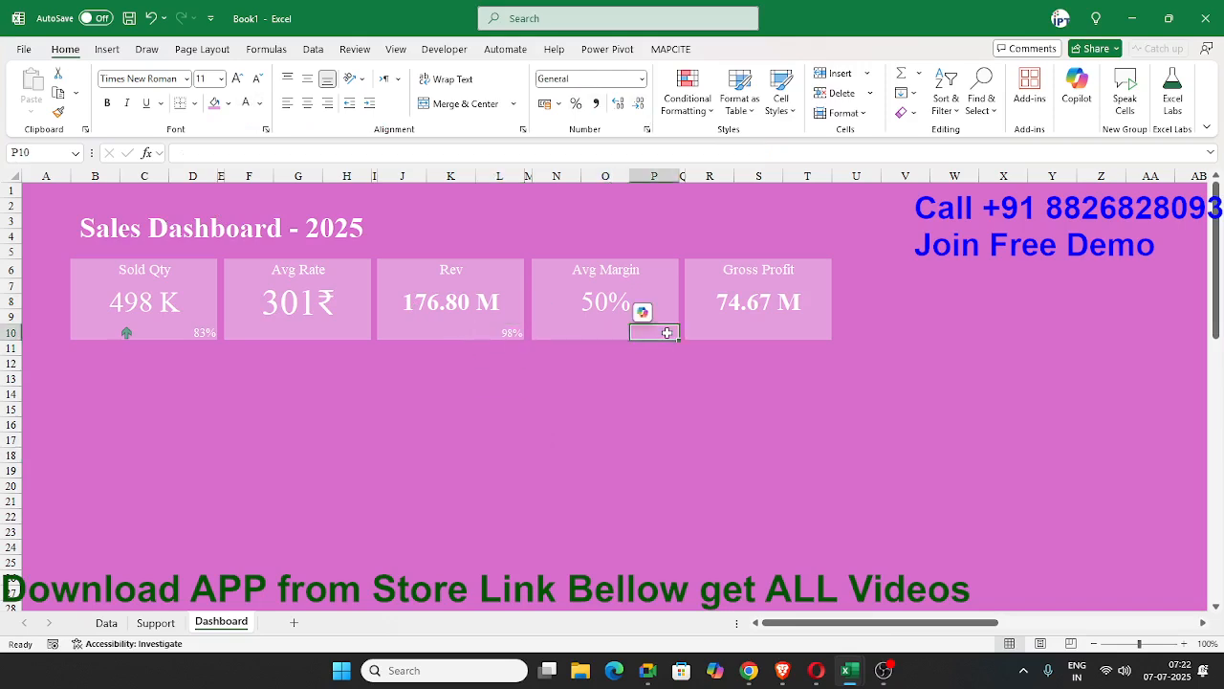
click(766, 332)
click(837, 333)
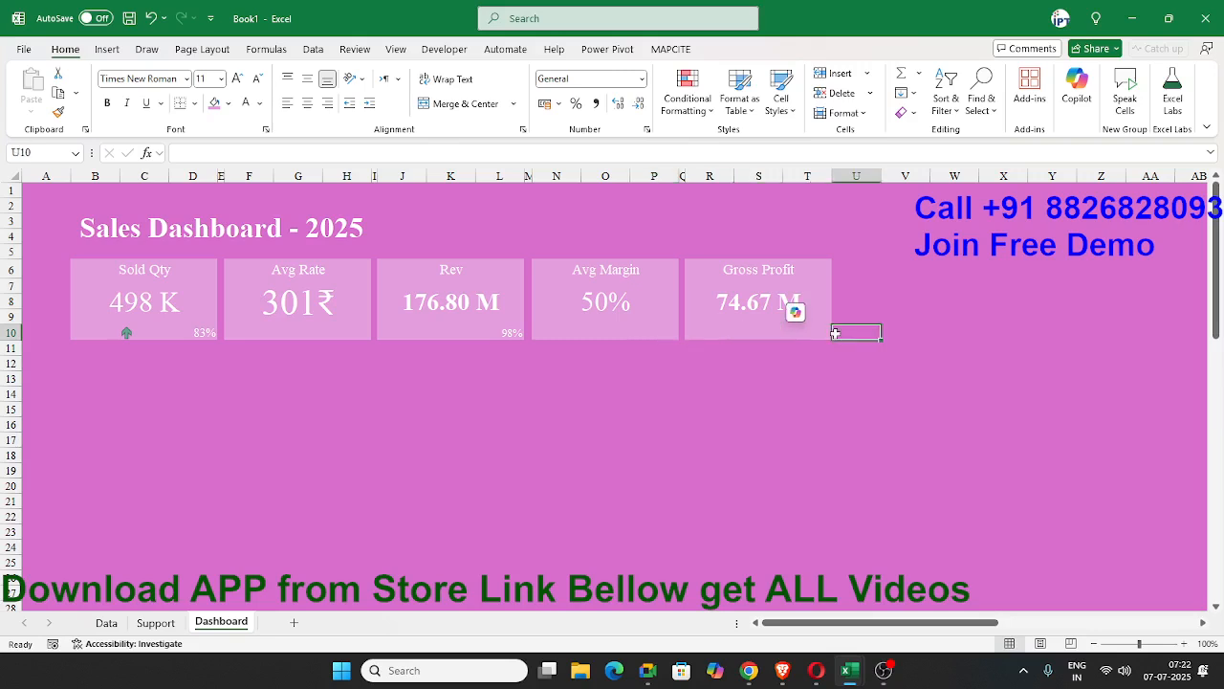
click(517, 343)
click(313, 407)
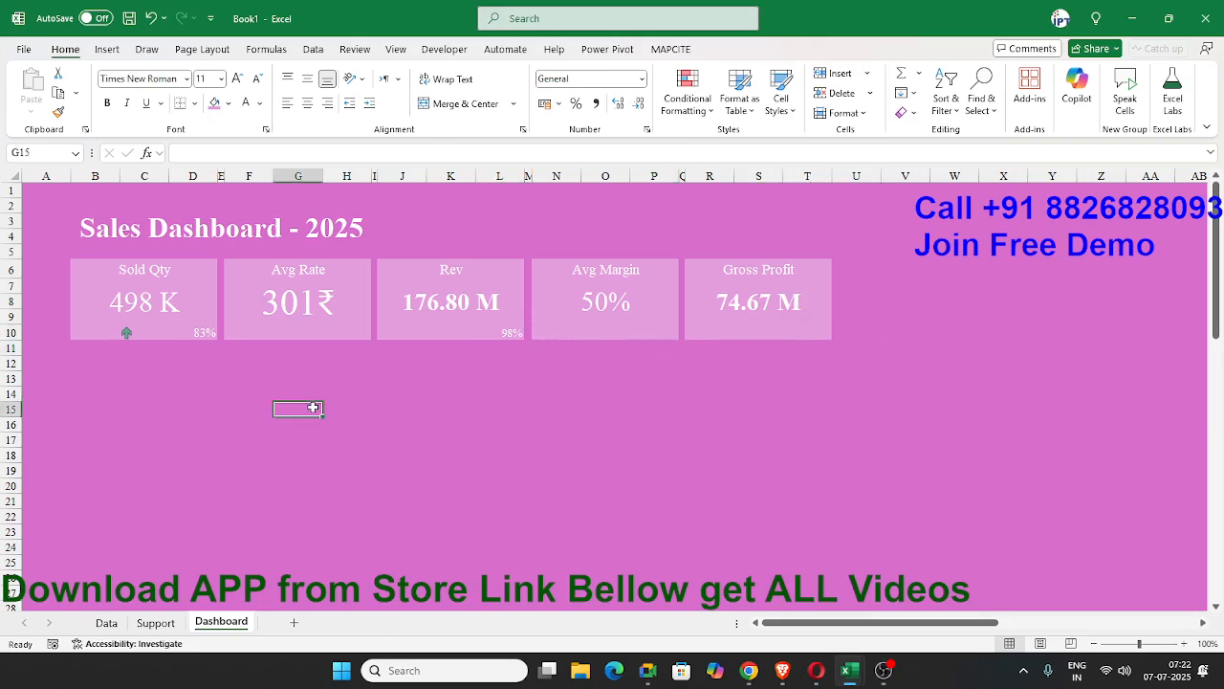
click(809, 352)
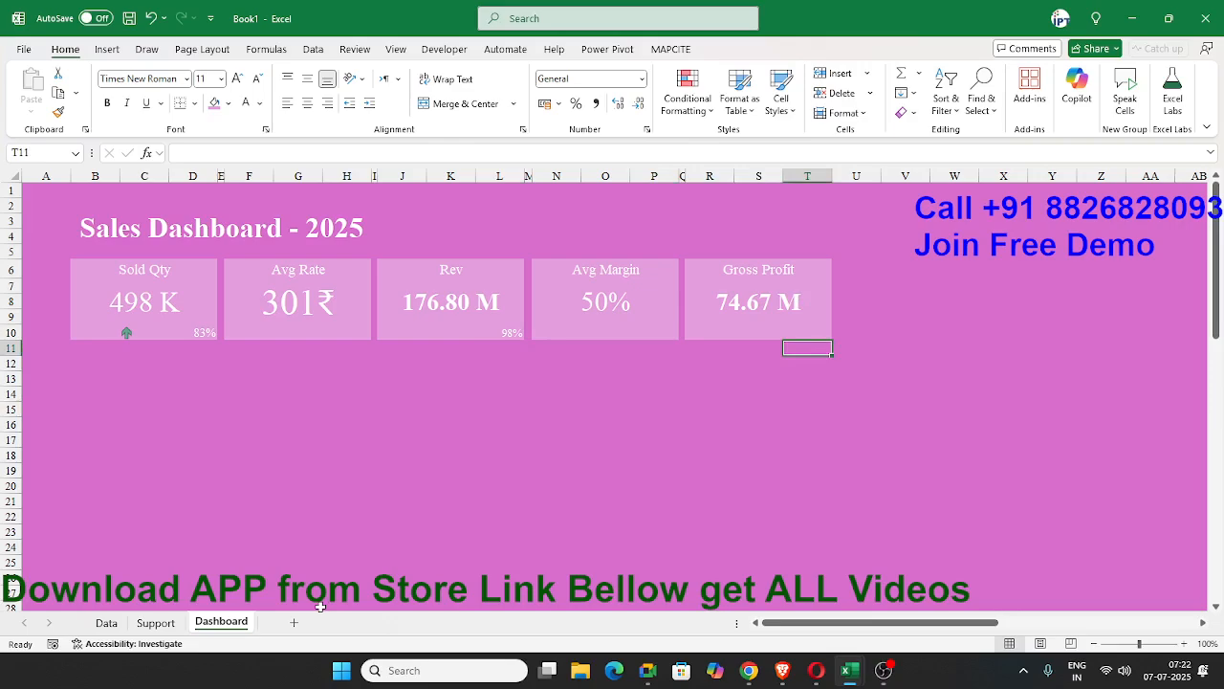
Switch to ChatGPT in Chrome and review the suggested dashboard metrics, especially Top Categories by Revenue.
key(alt+Tab)
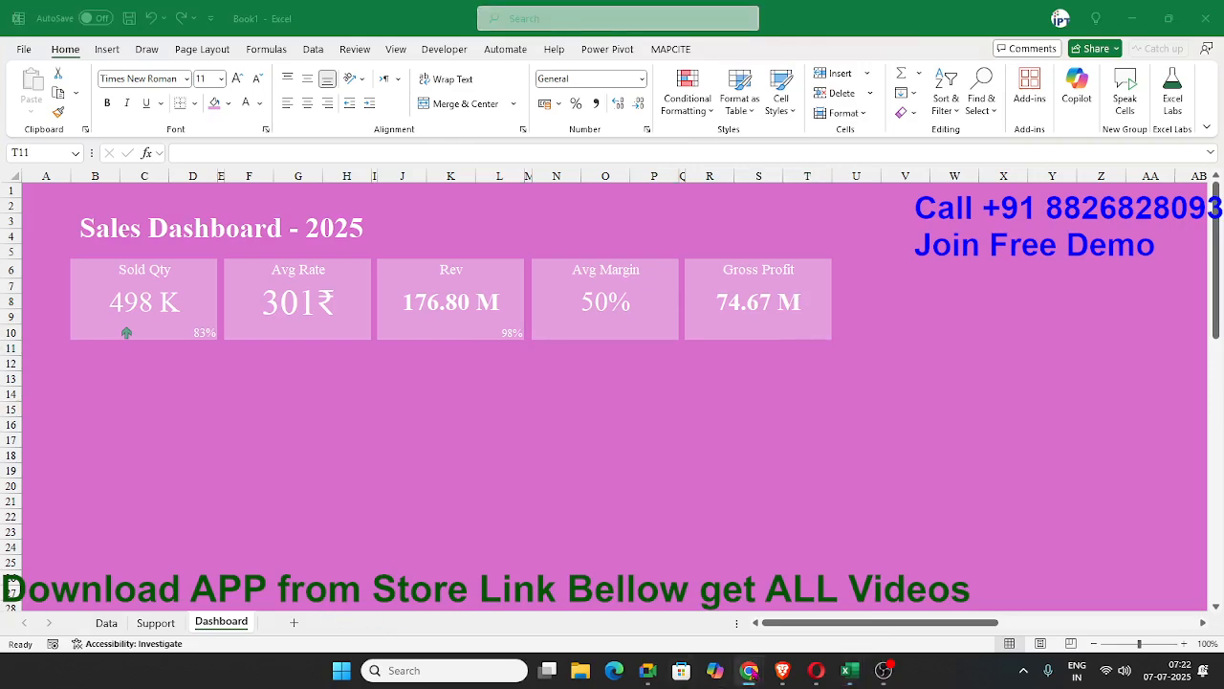
mouse_move(749, 670)
click(918, 584)
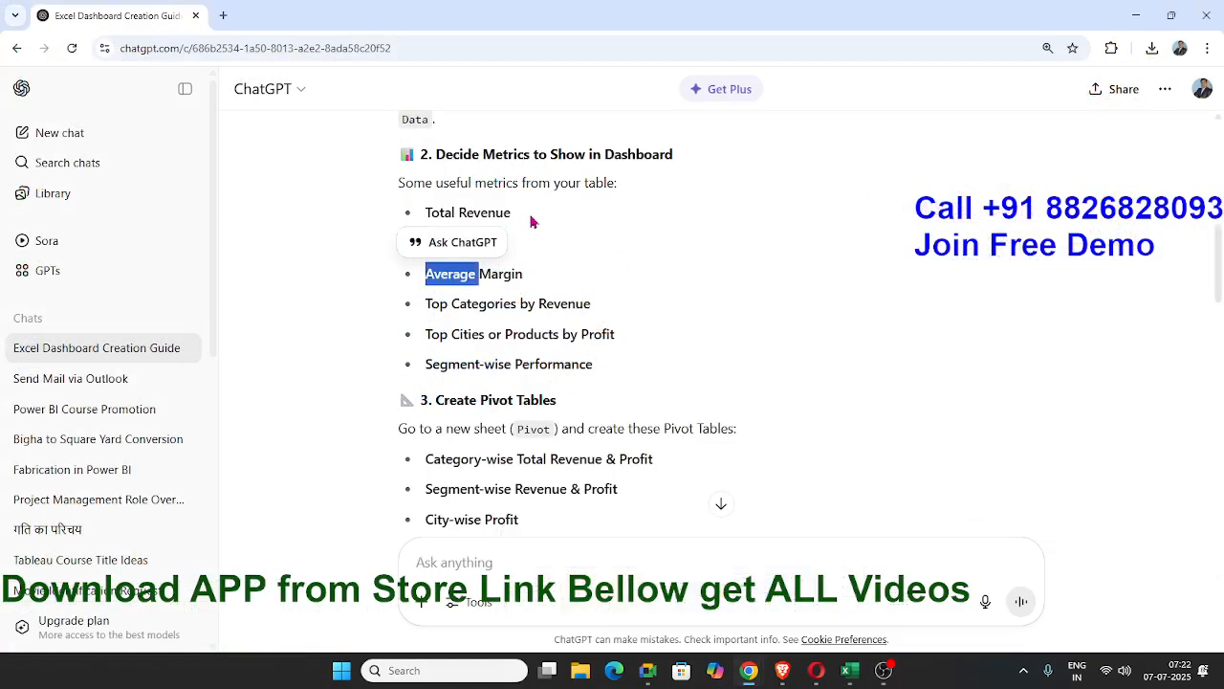
click(487, 267)
double_click(487, 303)
click(567, 309)
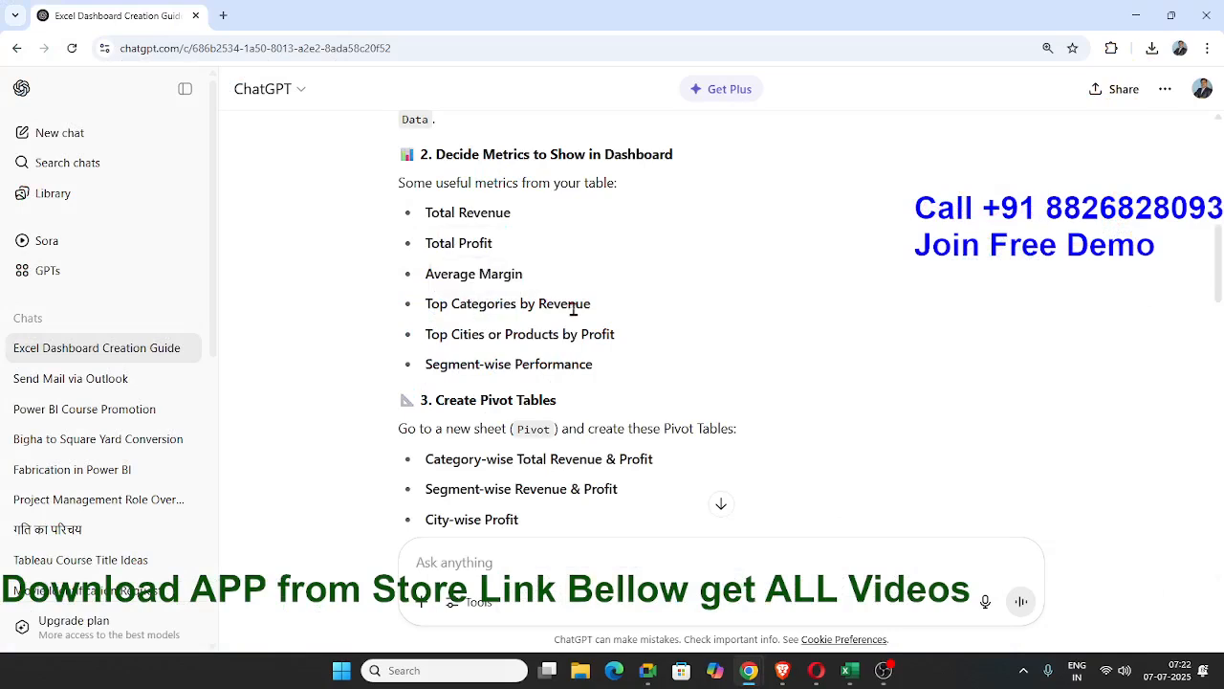
drag(615, 305, 438, 304)
click(446, 326)
double_click(457, 304)
double_click(562, 306)
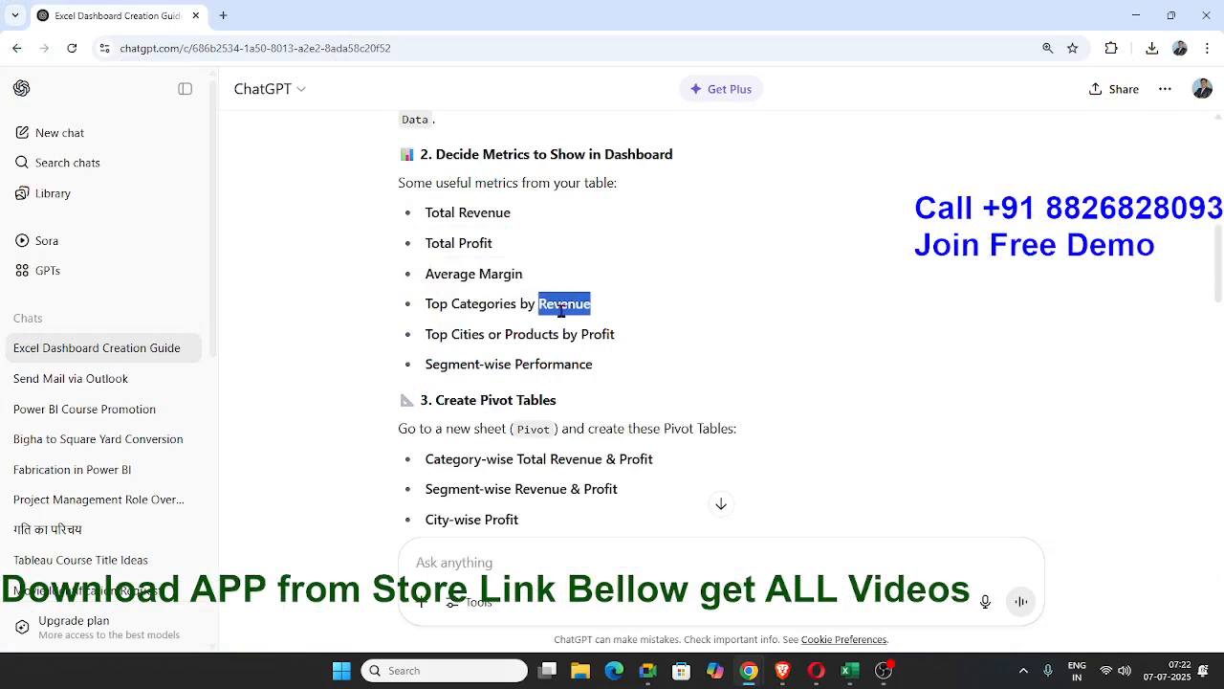
double_click(480, 306)
drag(431, 306, 593, 317)
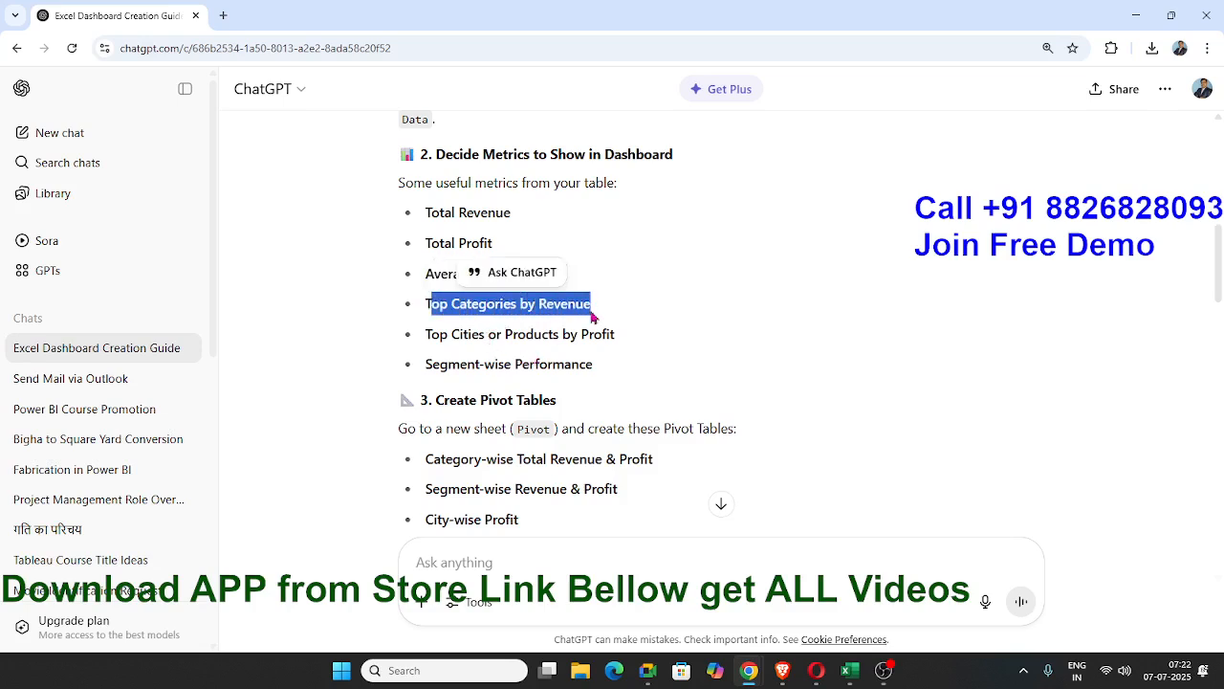
Copy "Top Categories by Revenue" from the ChatGPT metrics list and paste it into cell V6 of the Excel Dashboard sheet.
click(490, 332)
drag(423, 304, 630, 317)
key(ctrl+c)
key(alt+Tab)
key(Tab)
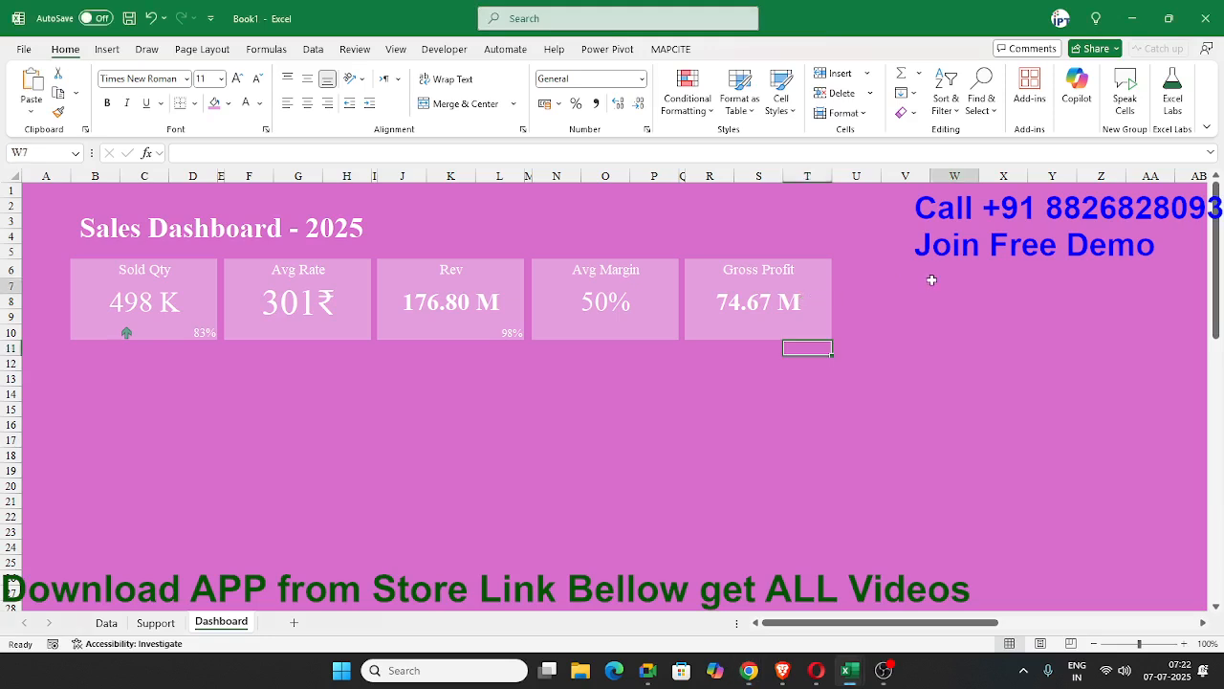
click(902, 265)
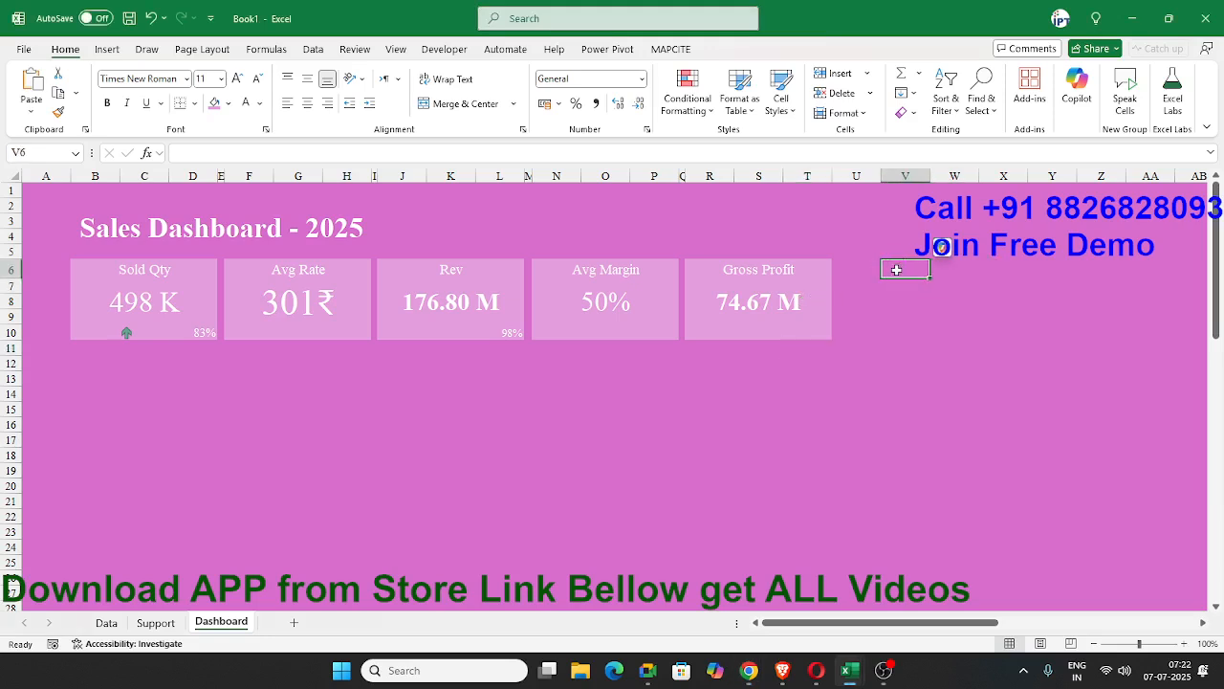
key(ctrl+v)
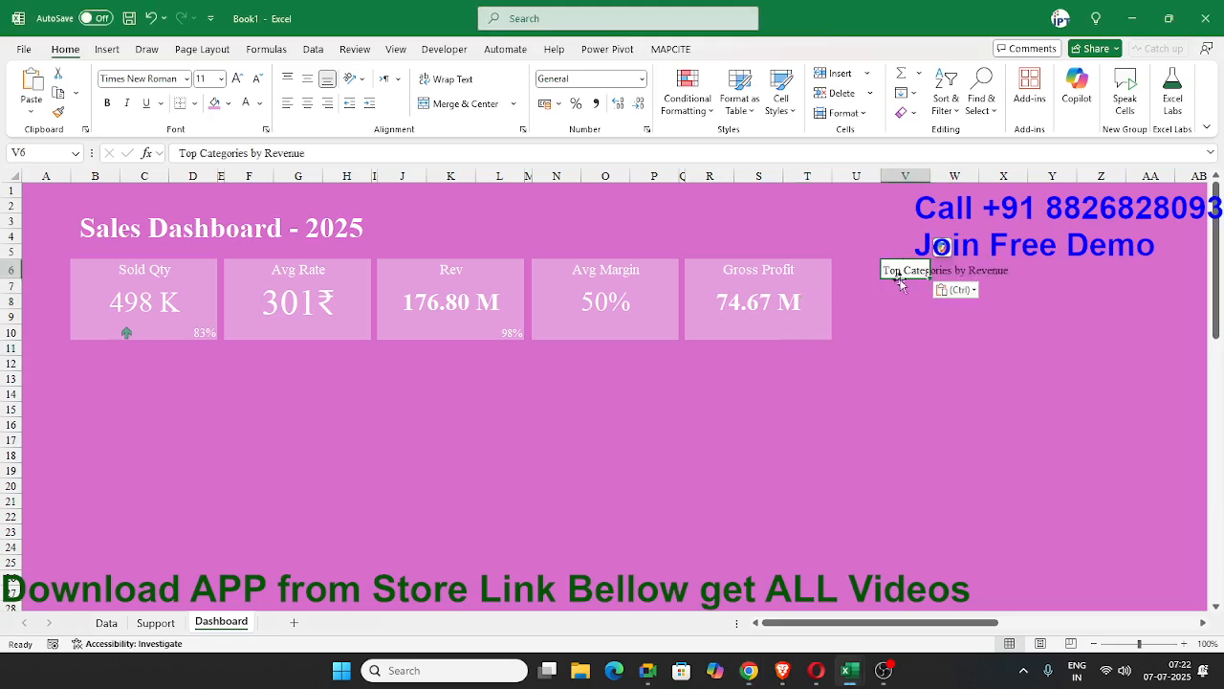
Fill V6:X10 with the light purple of the KPI cards and make its text white.
drag(904, 270, 1013, 324)
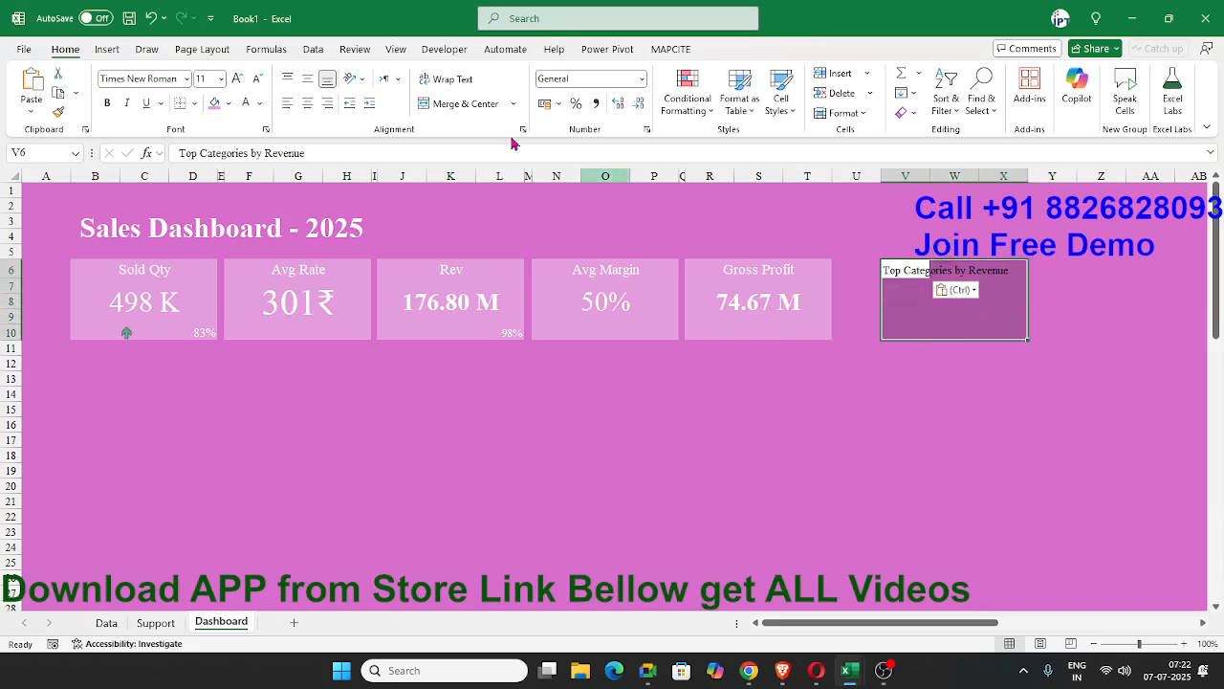
click(229, 104)
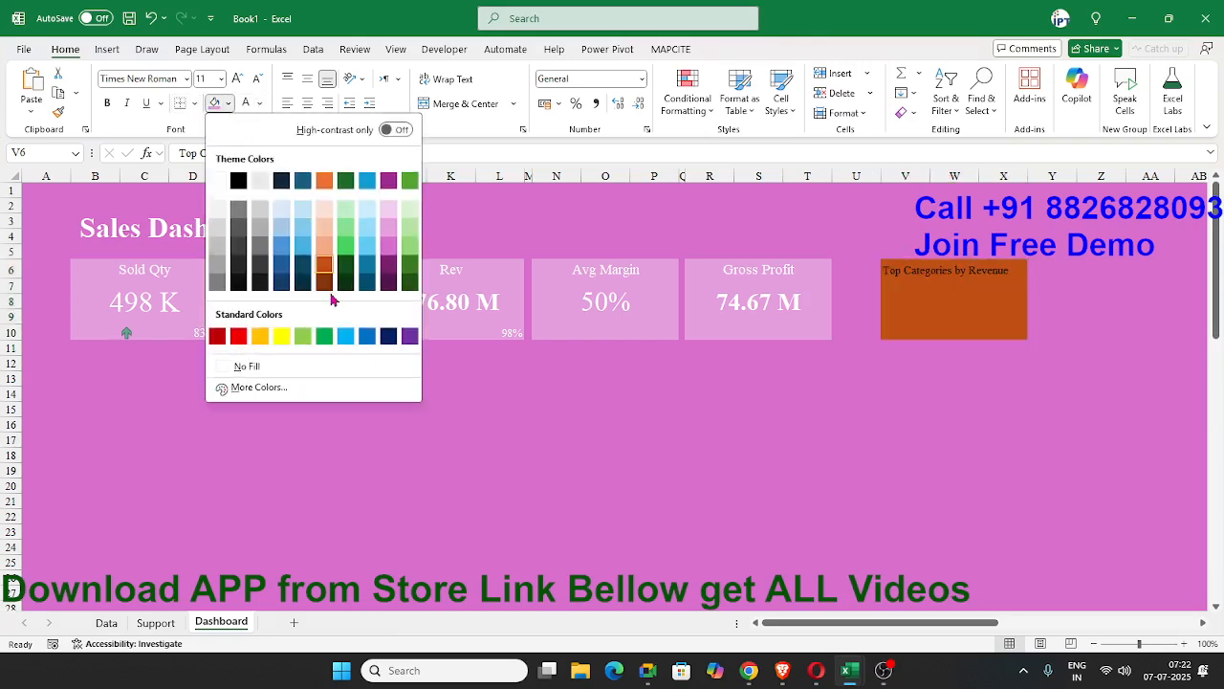
click(389, 237)
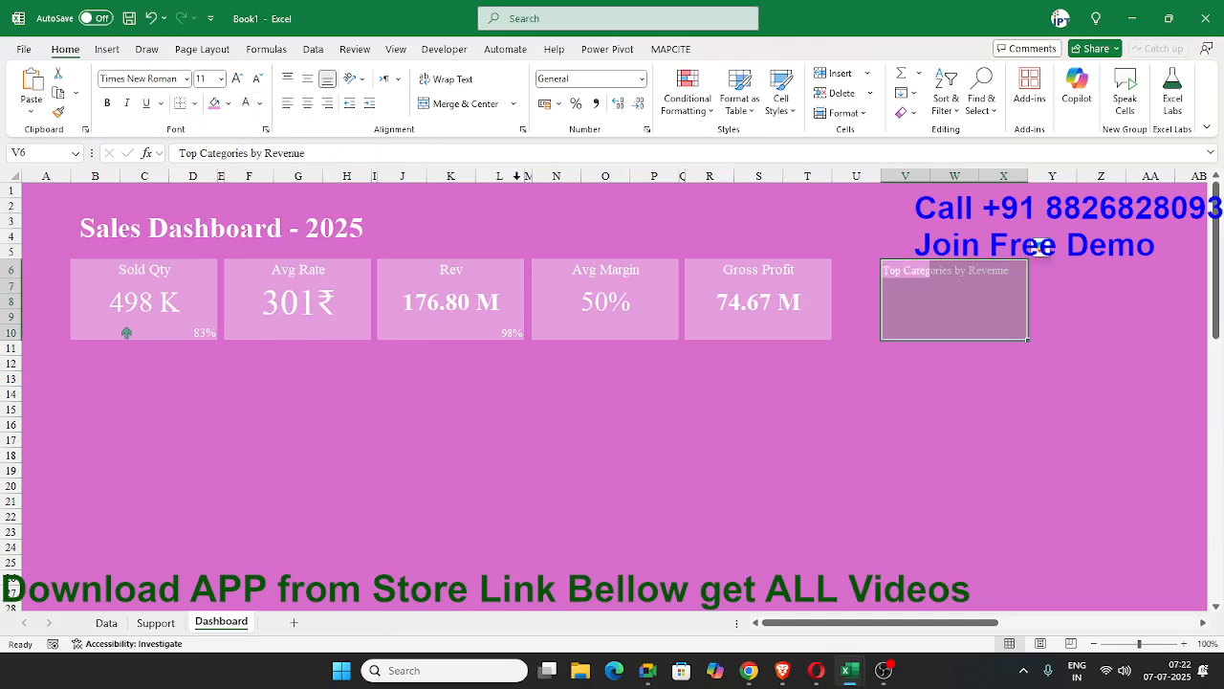
click(848, 363)
click(912, 293)
click(752, 298)
click(899, 332)
drag(905, 297, 933, 298)
click(920, 302)
click(917, 317)
click(912, 300)
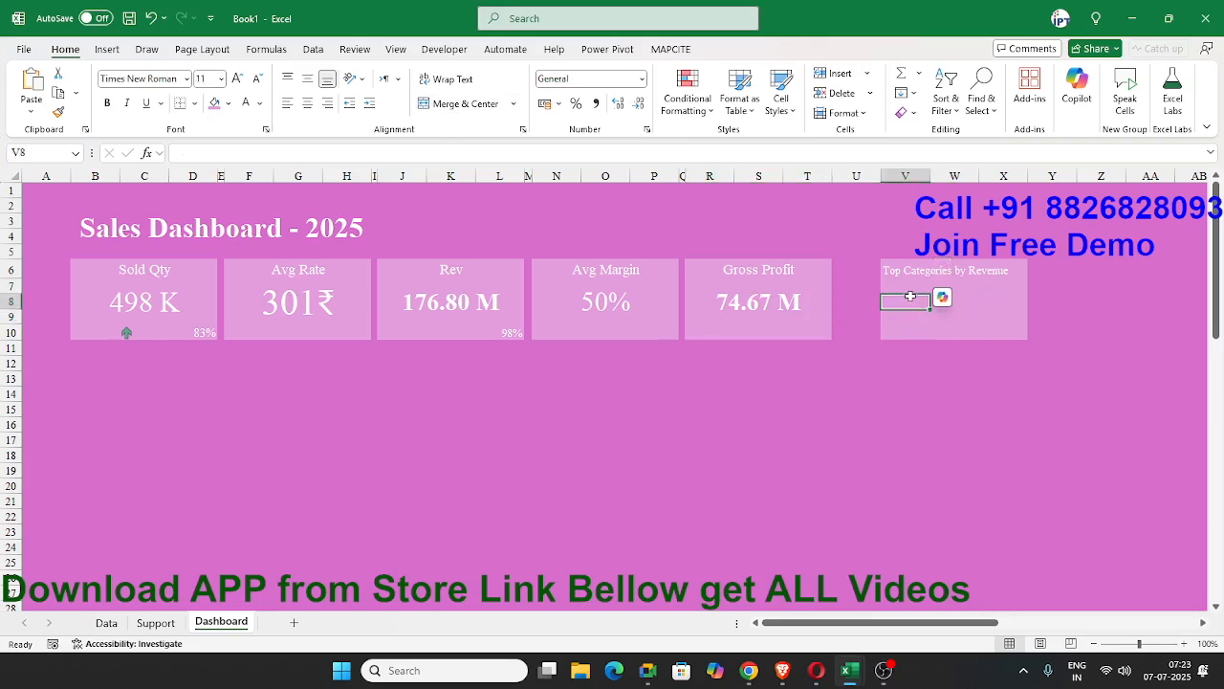
click(907, 286)
Merge and center V8:W10 and, with the Accounting format applied, X8:X10 inside the Top Categories by Revenue card.
drag(905, 299, 936, 333)
click(466, 105)
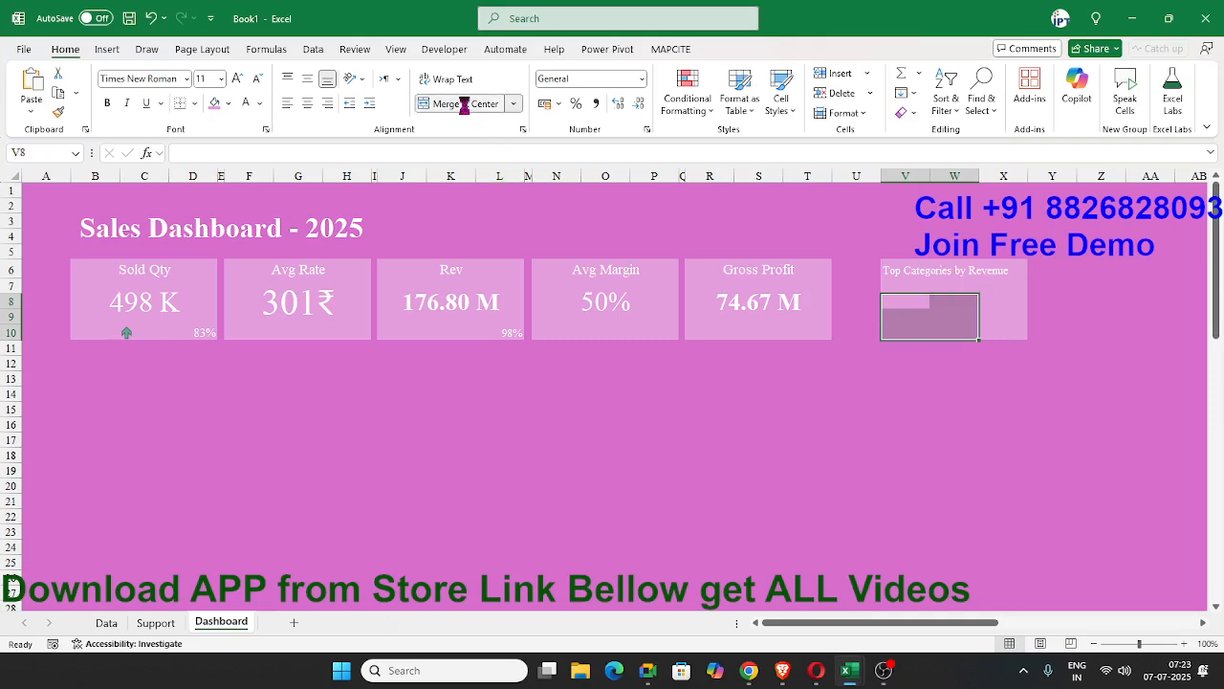
drag(997, 302, 998, 332)
click(547, 105)
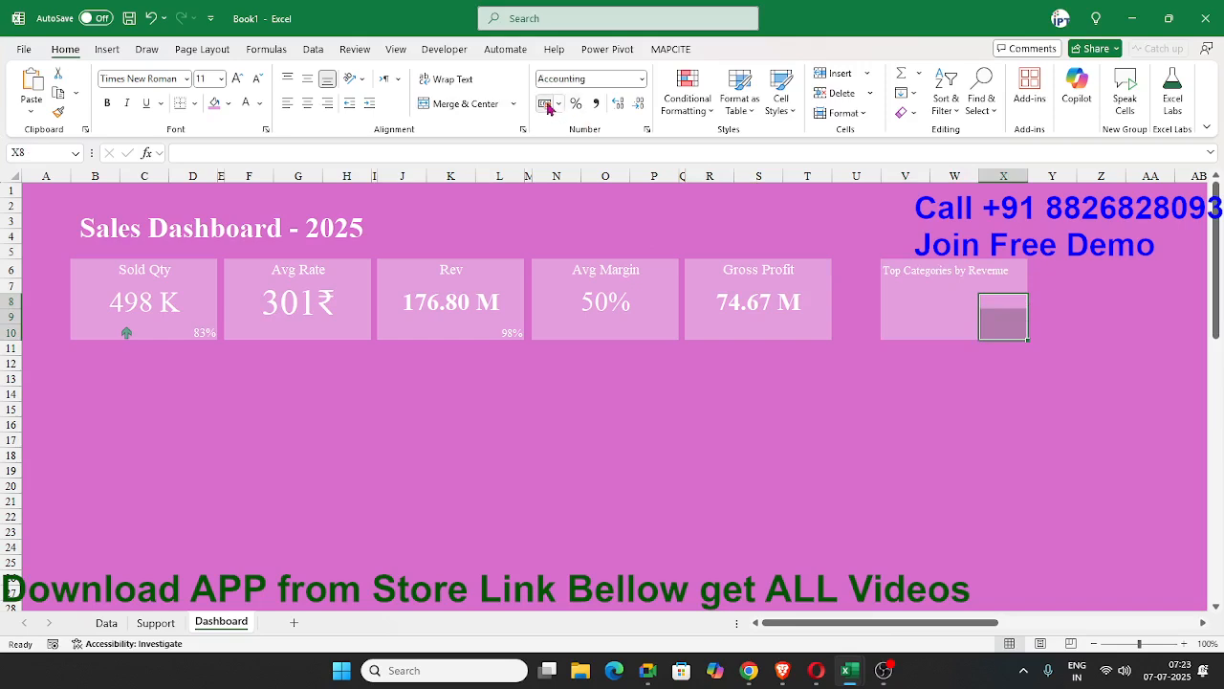
click(468, 101)
click(593, 348)
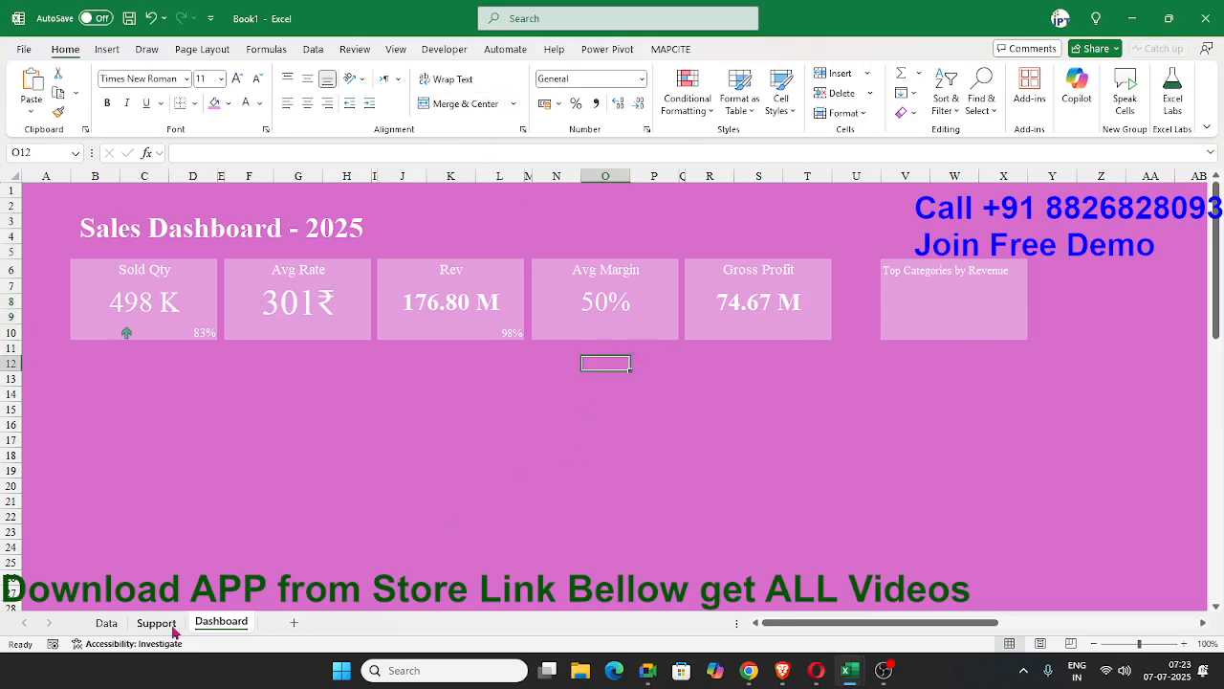
Insert a PivotTable based on the DATA table at cell A10 of the existing Support sheet.
click(159, 623)
click(69, 323)
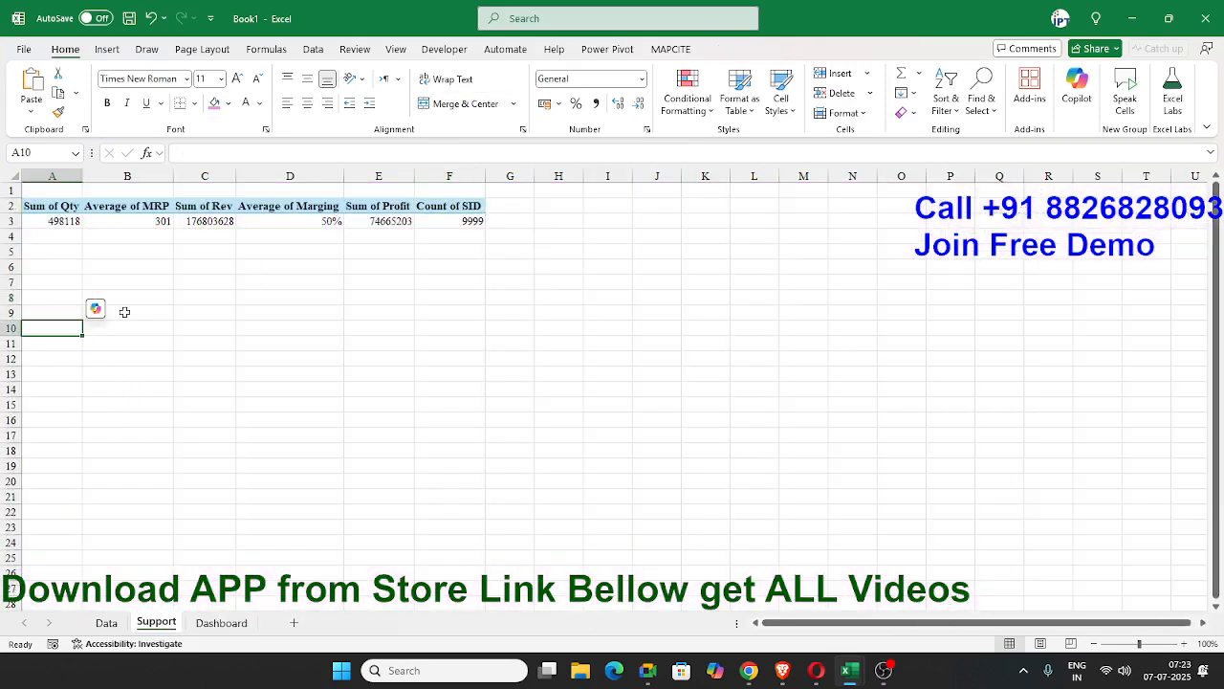
click(107, 48)
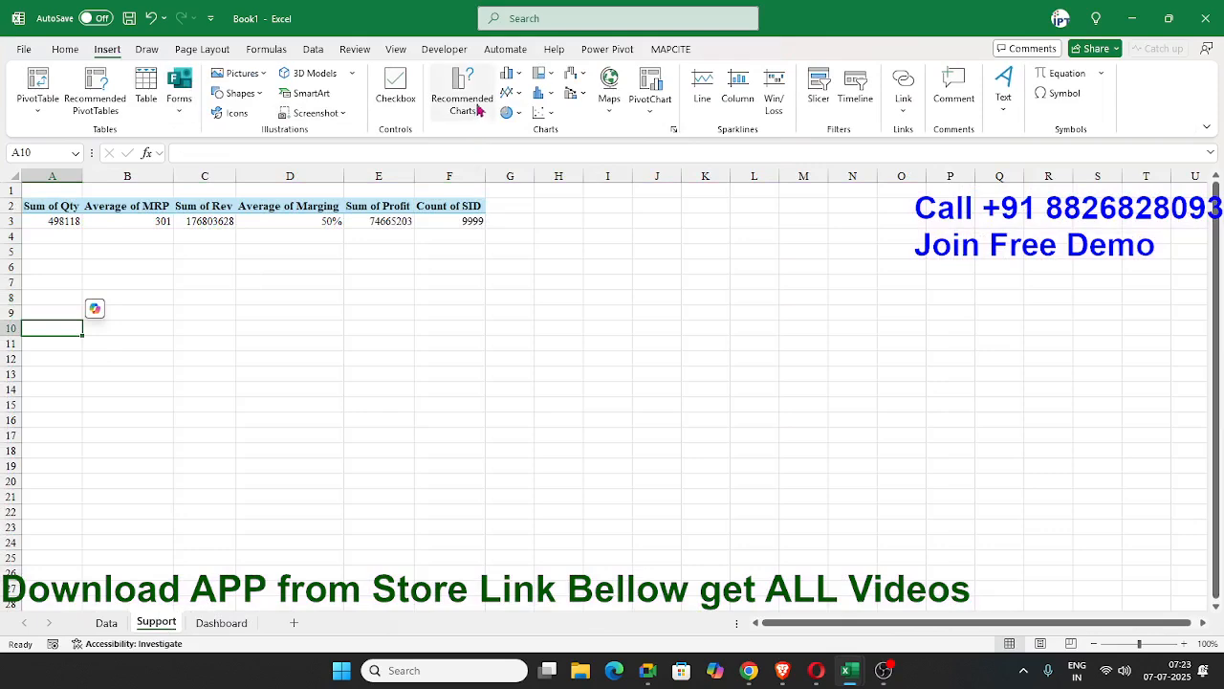
click(38, 85)
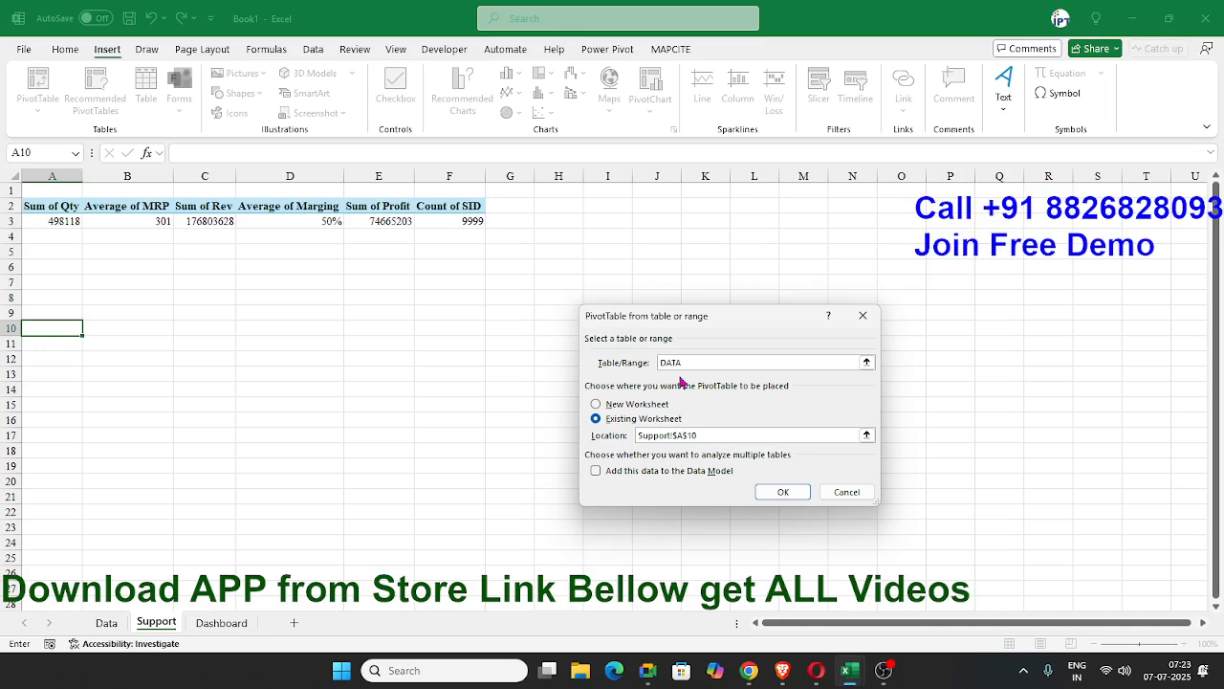
click(790, 491)
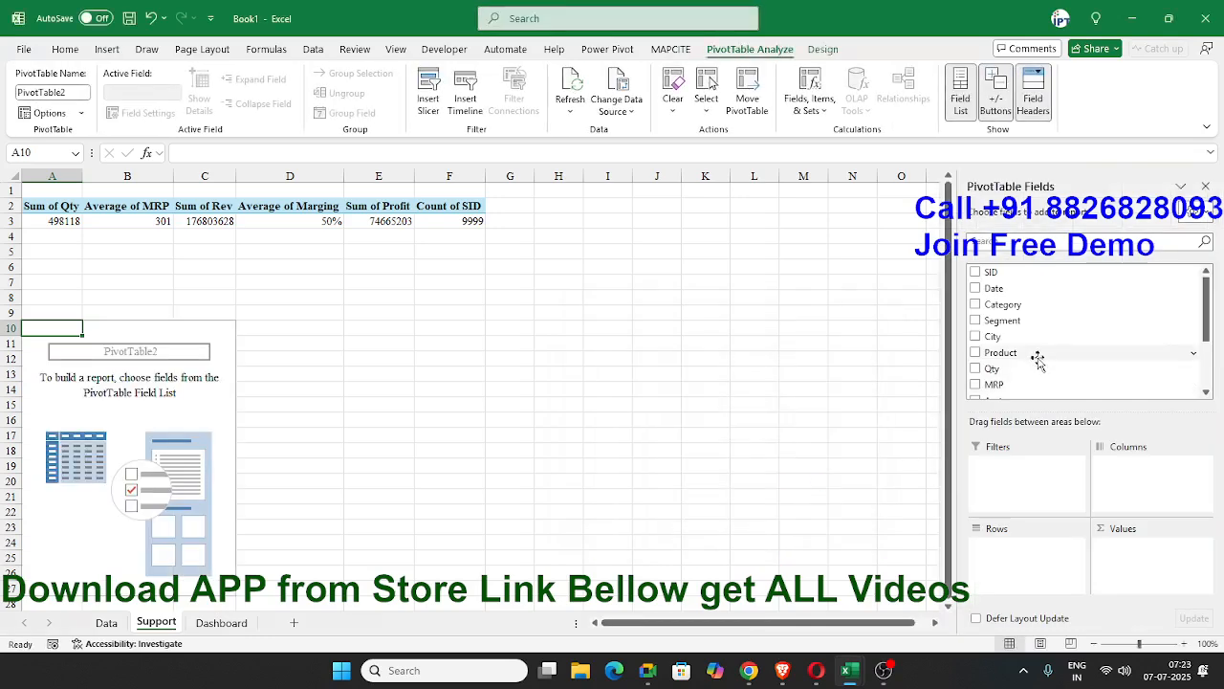
Add Category to the rows and Rev to the values of the new PivotTable.
drag(1047, 306, 1057, 571)
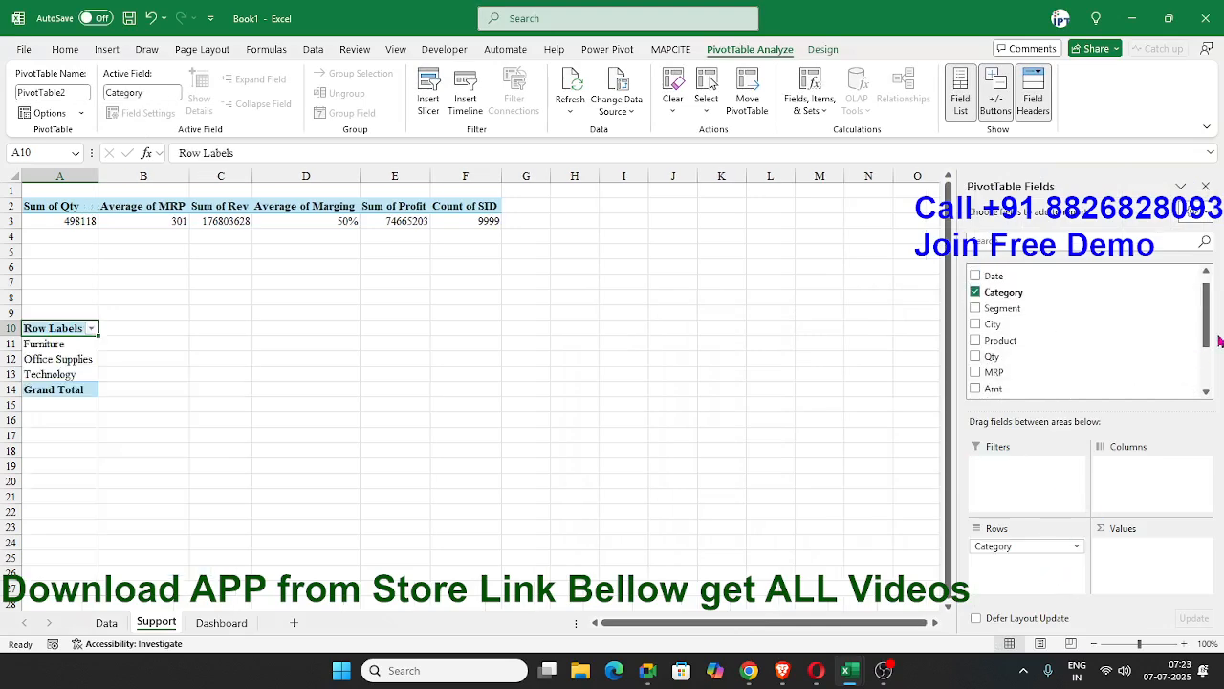
scroll(1207, 335, down, 3)
drag(989, 366, 1102, 557)
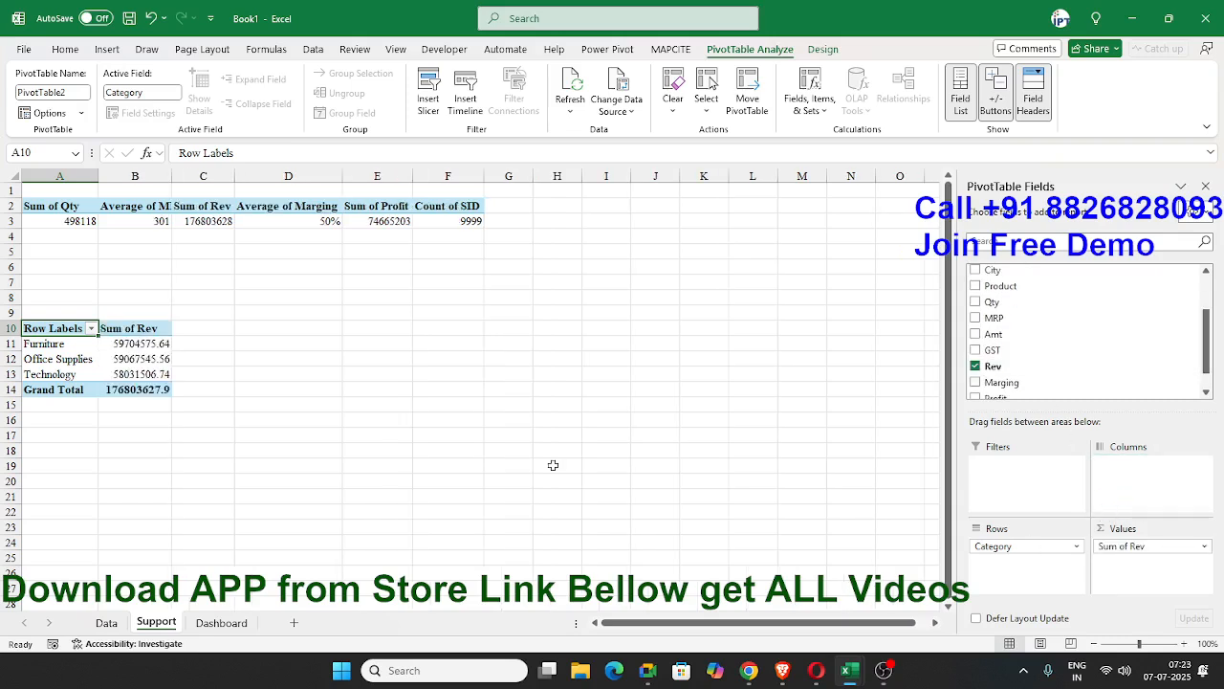
Apply a Top 10 value filter to the Category row labels, showing only the top 1 item by Sum of Rev.
click(92, 328)
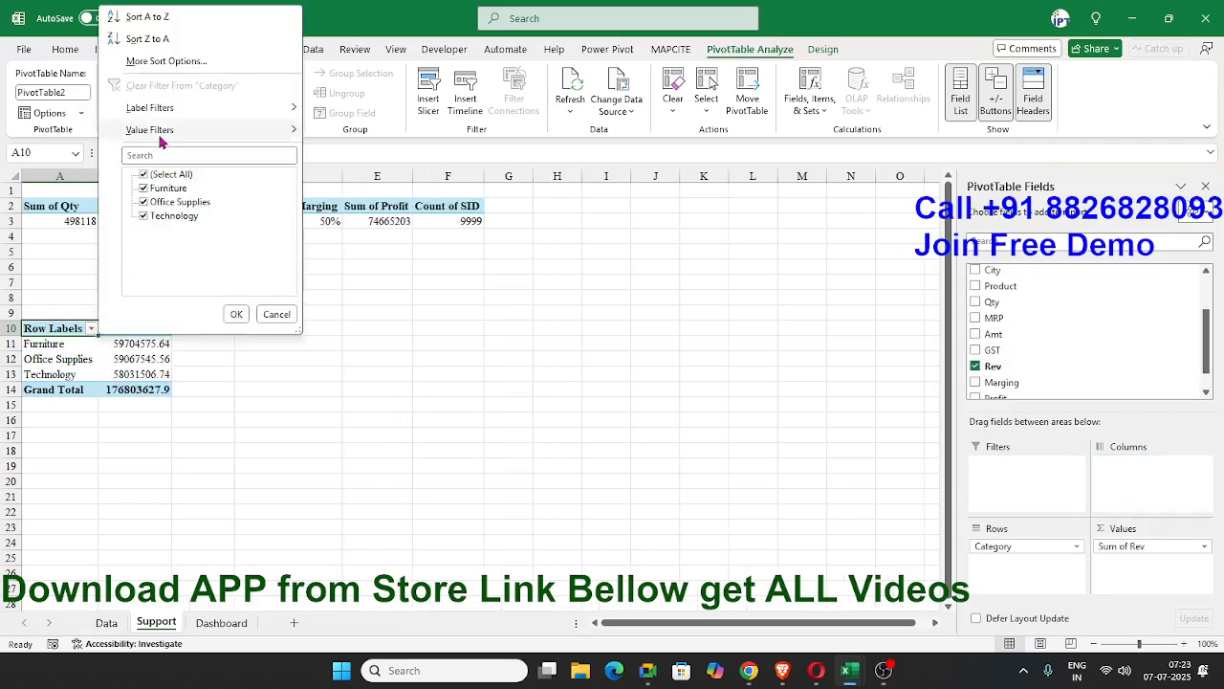
mouse_move(163, 140)
click(348, 339)
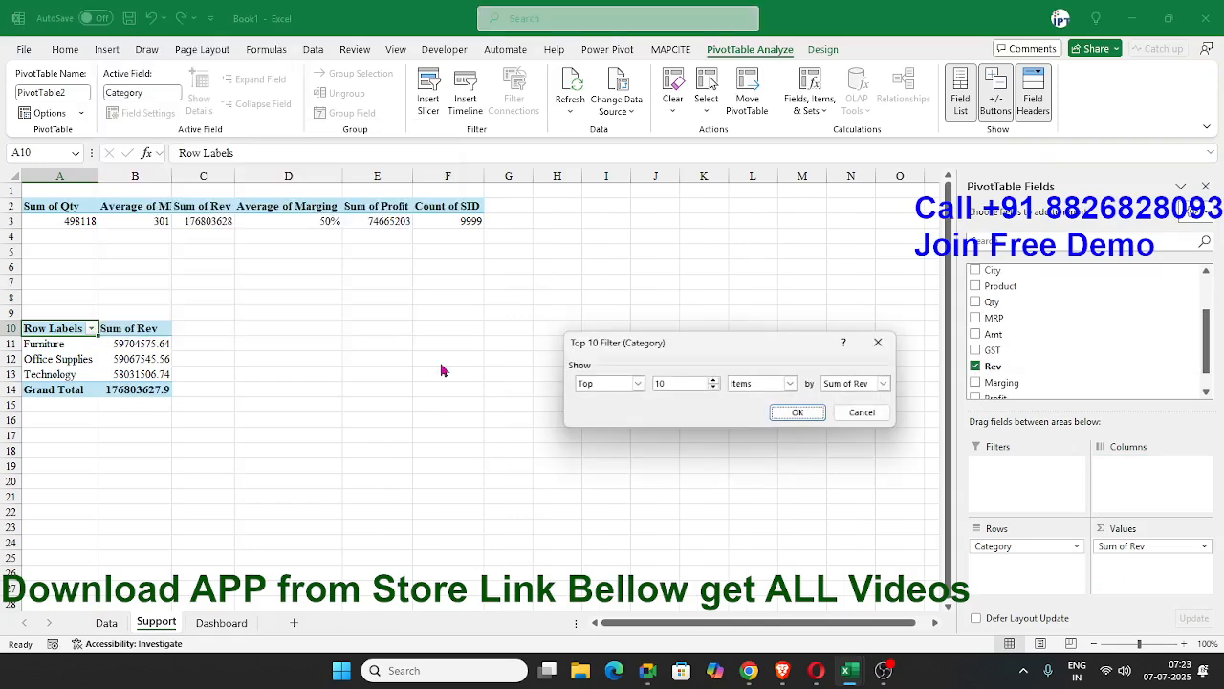
double_click(665, 384)
text(1)
key(Return)
Link merged cell V8 on the Dashboard sheet to the top category name with the formula =Support!A11.
click(209, 623)
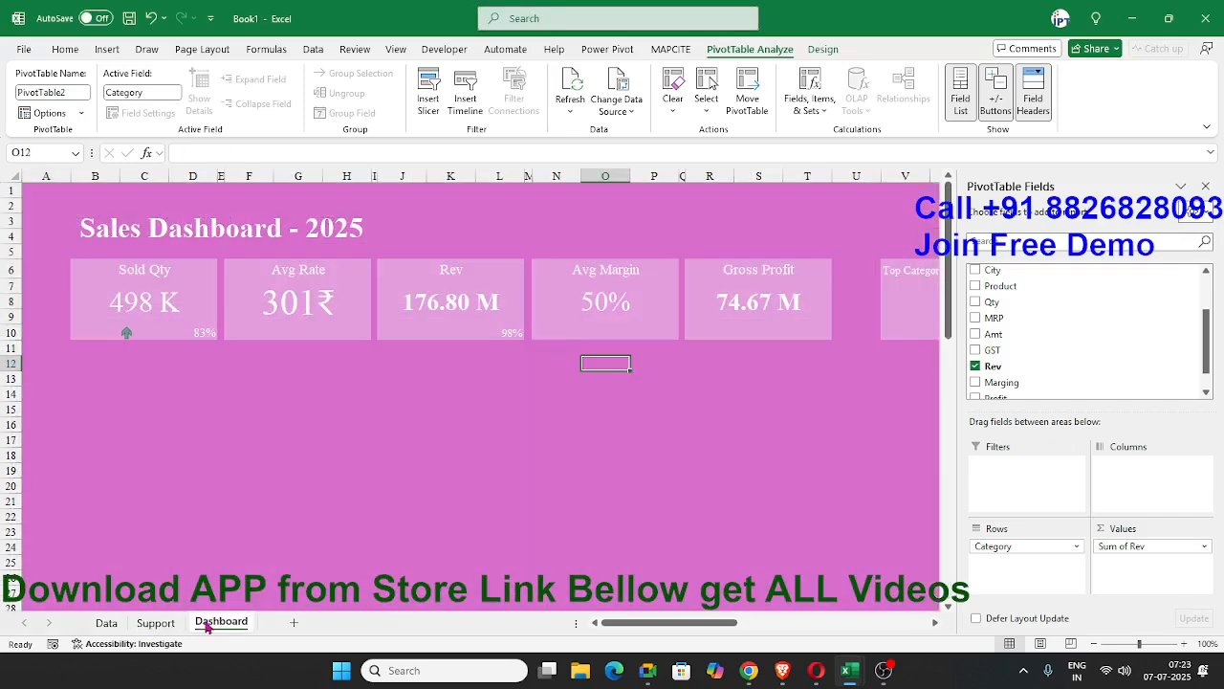
click(892, 303)
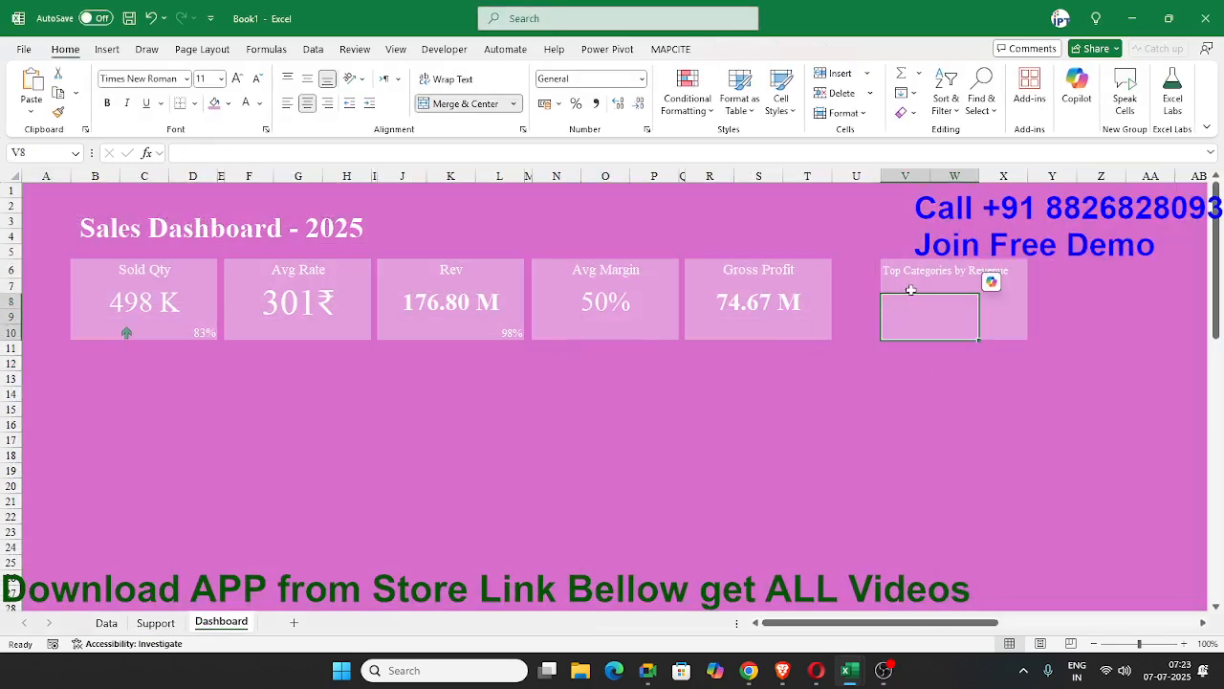
text(=)
click(156, 623)
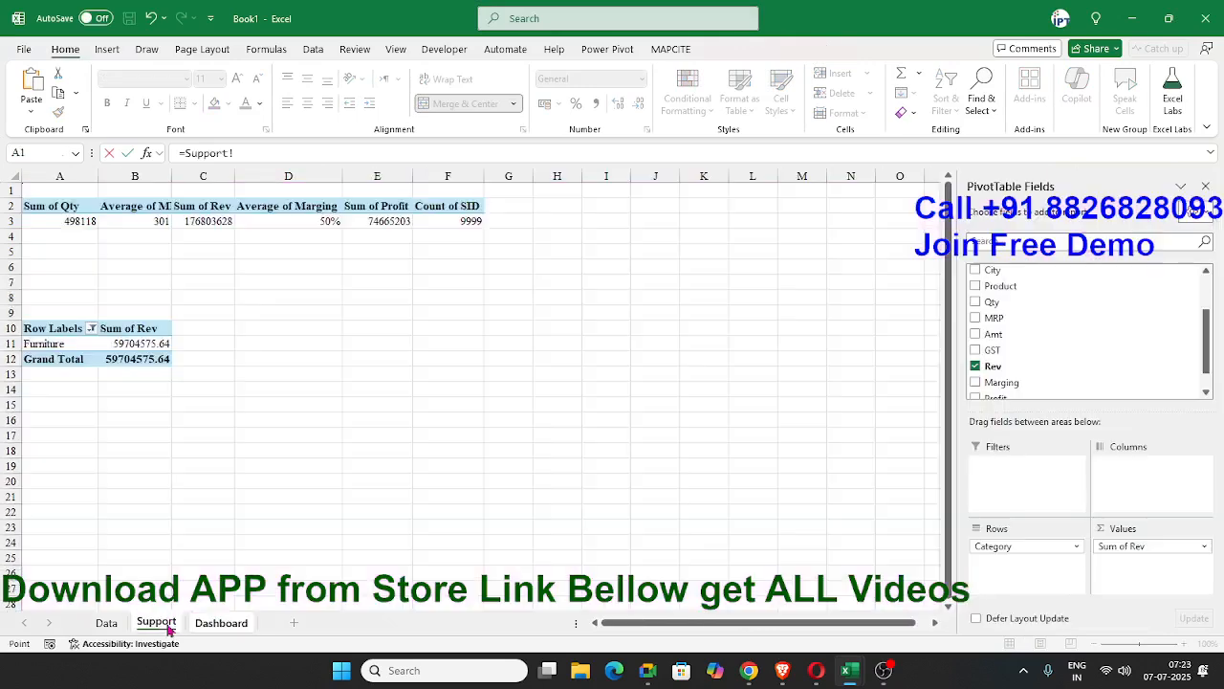
click(53, 344)
key(Return)
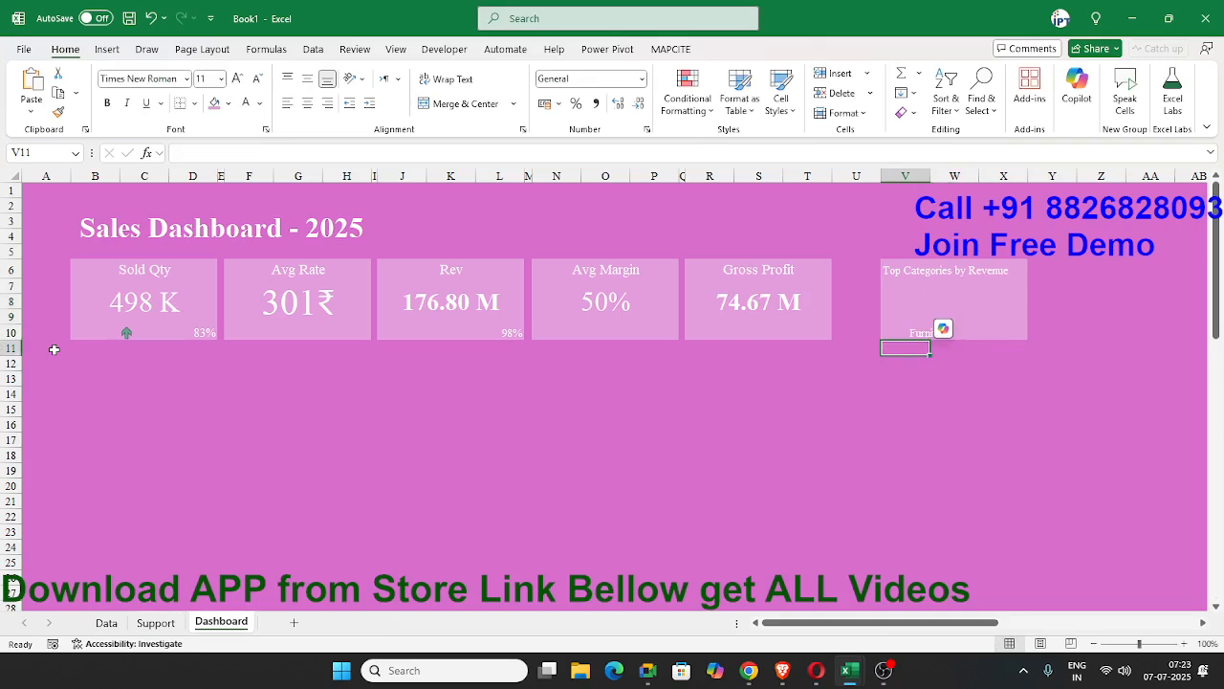
Middle-align the category name in V8 and enlarge its font to 20 pt.
click(307, 79)
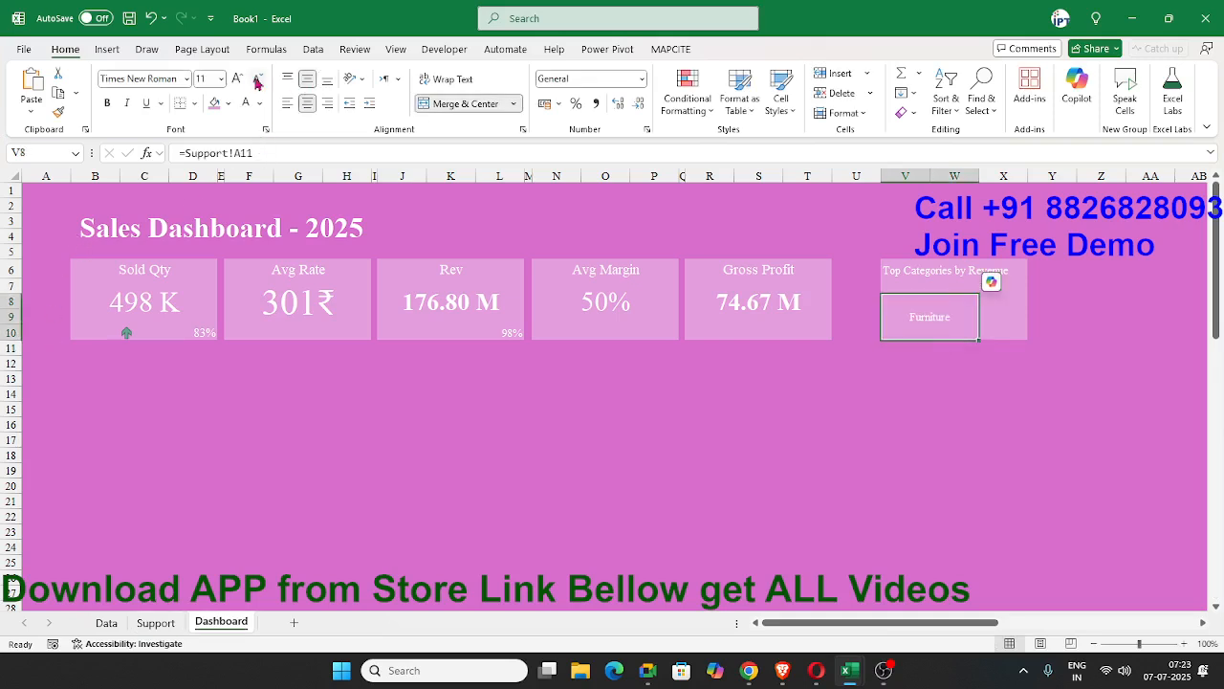
click(238, 80)
click(238, 80)
click(238, 81)
click(238, 81)
click(238, 81)
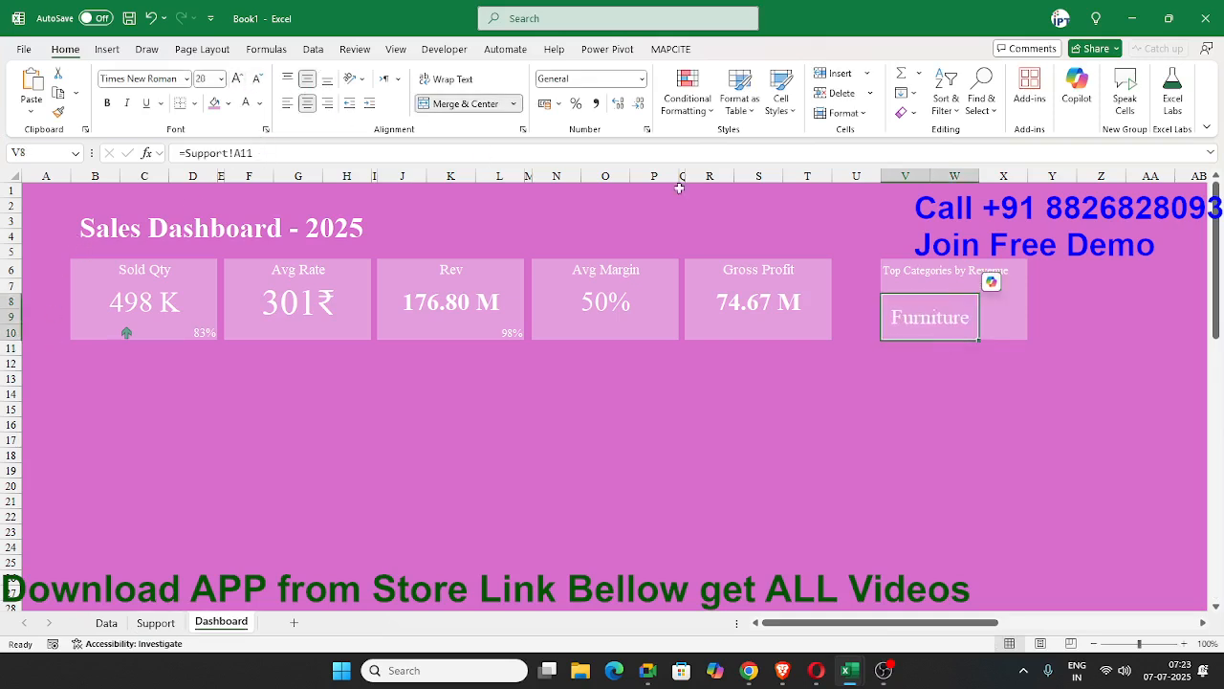
Link merged cell X8 on the Dashboard sheet to the top category's revenue in B11 of the Support PivotTable.
click(1006, 306)
text(=)
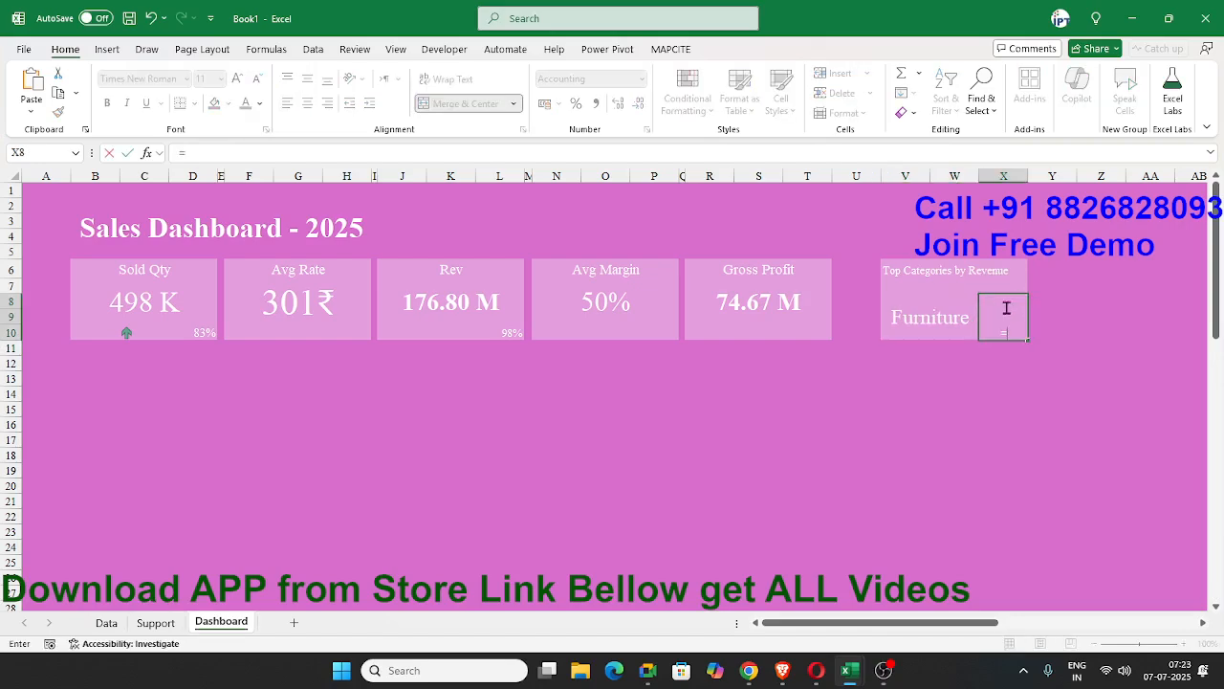
click(151, 622)
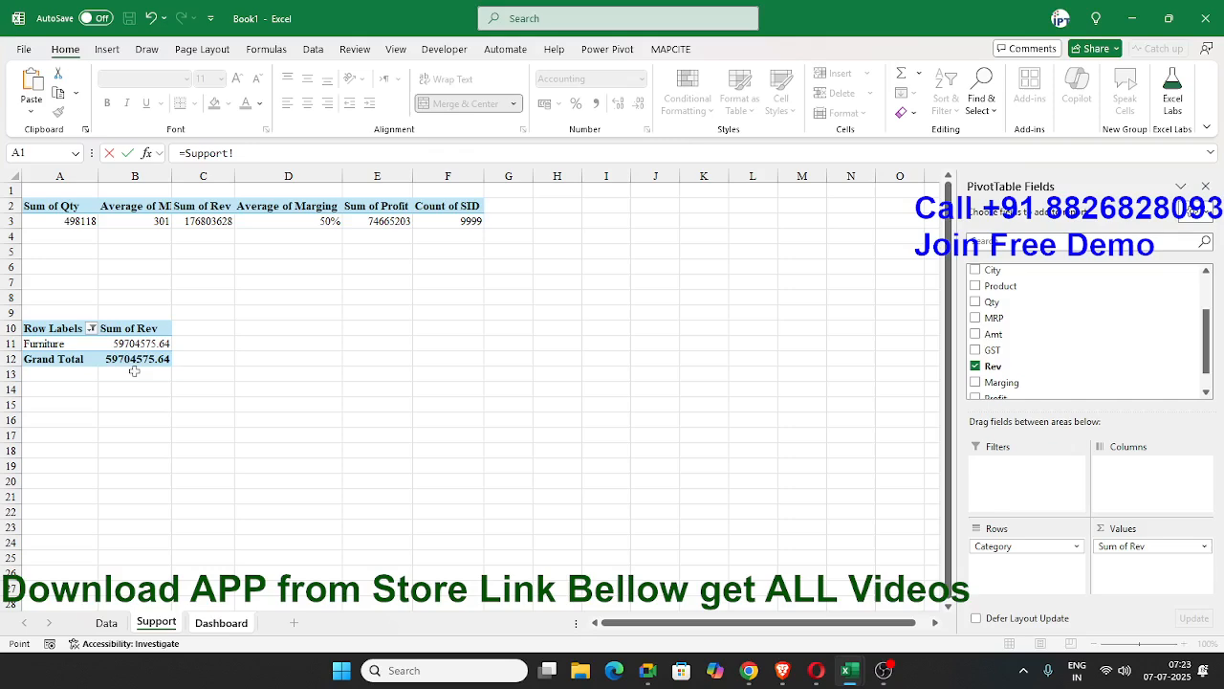
click(132, 346)
key(Return)
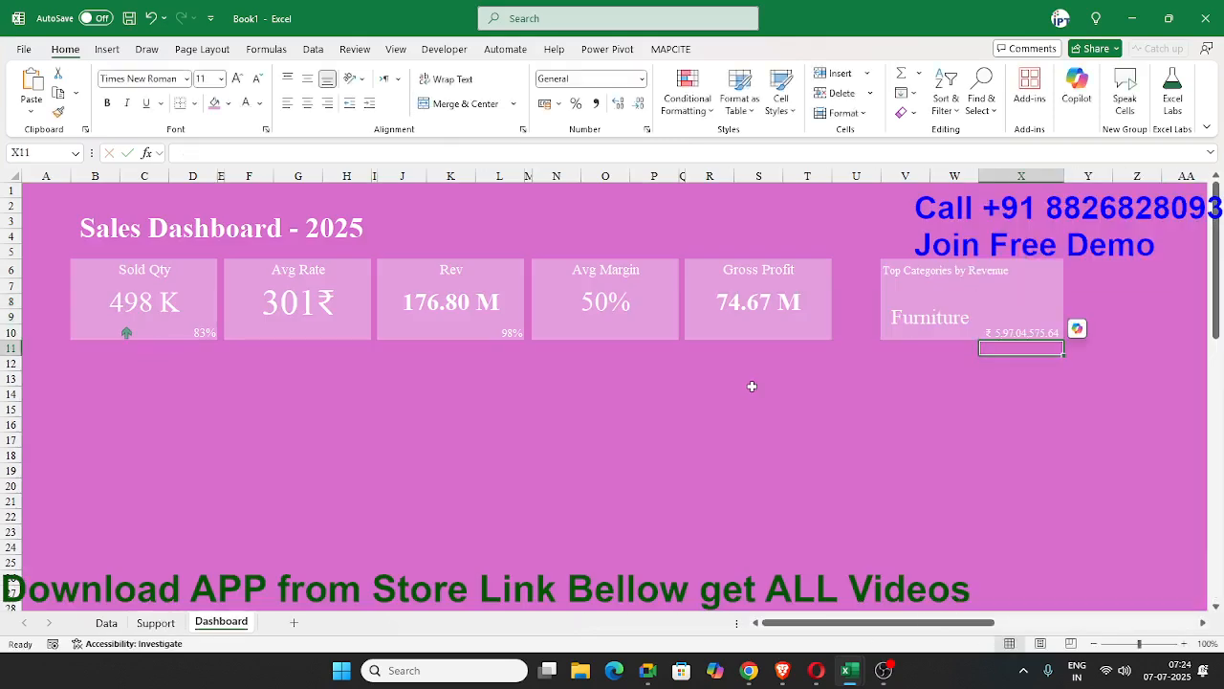
Apply a custom number format to X8 that shows the revenue in millions with two decimals and an M suffix.
click(1011, 337)
right_click(1014, 337)
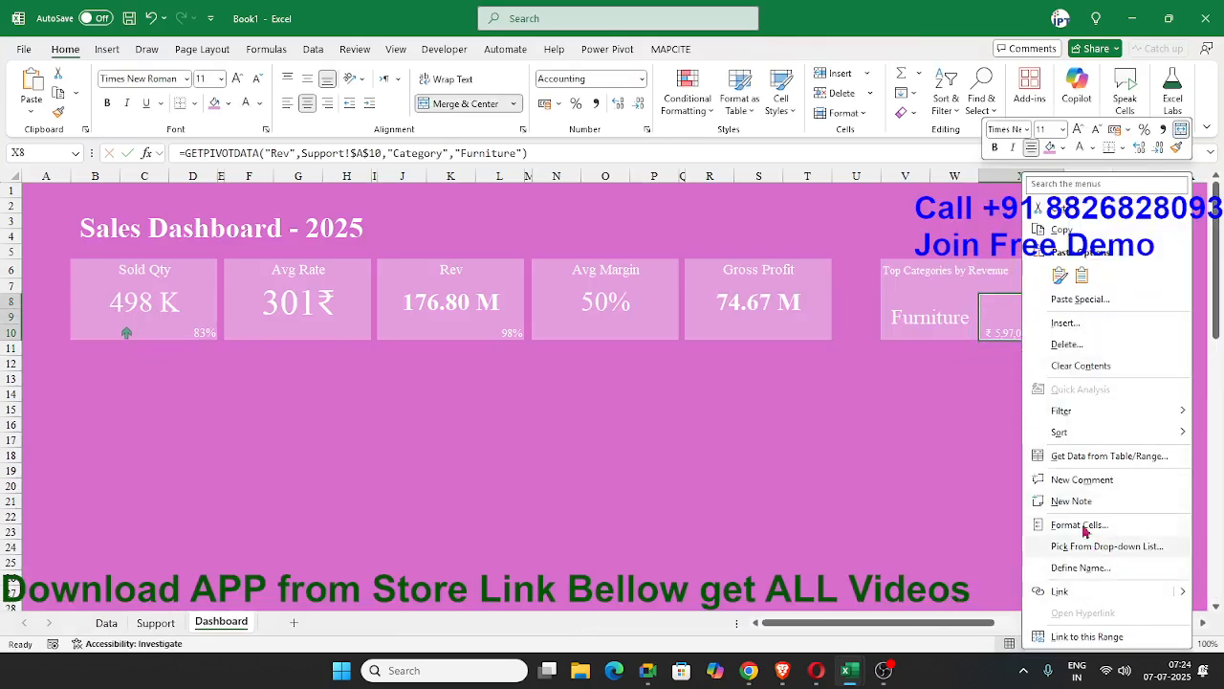
click(1077, 525)
click(848, 460)
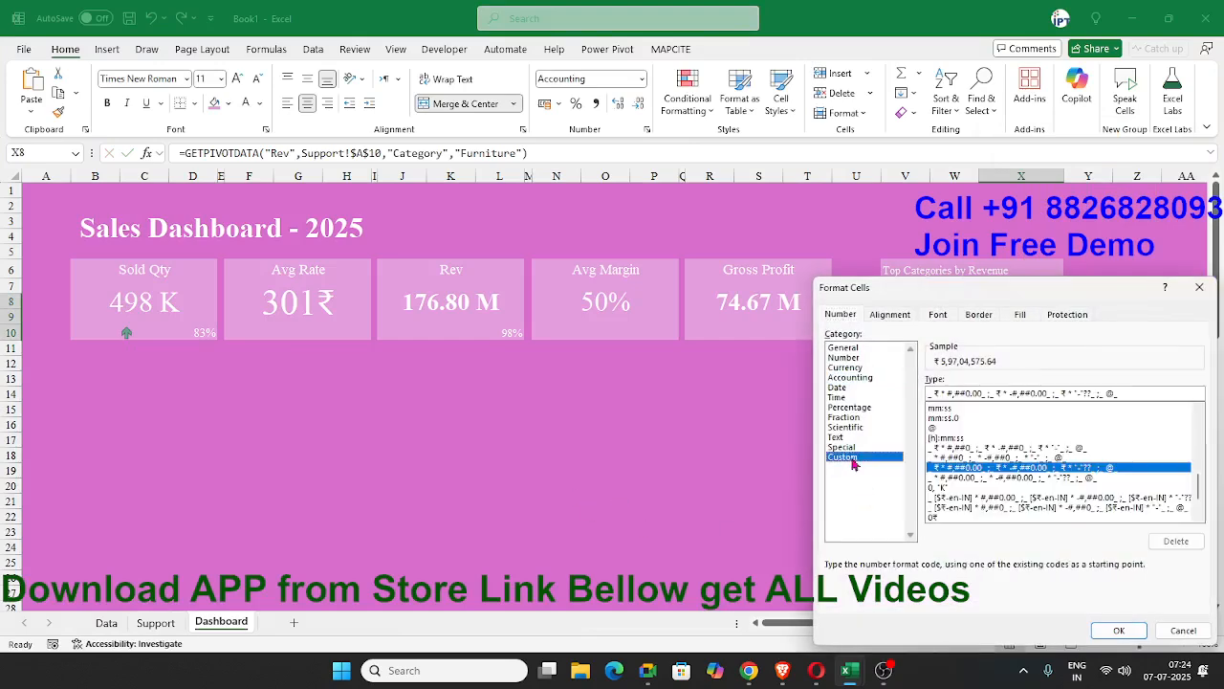
drag(1154, 394, 763, 394)
key(BackSpace)
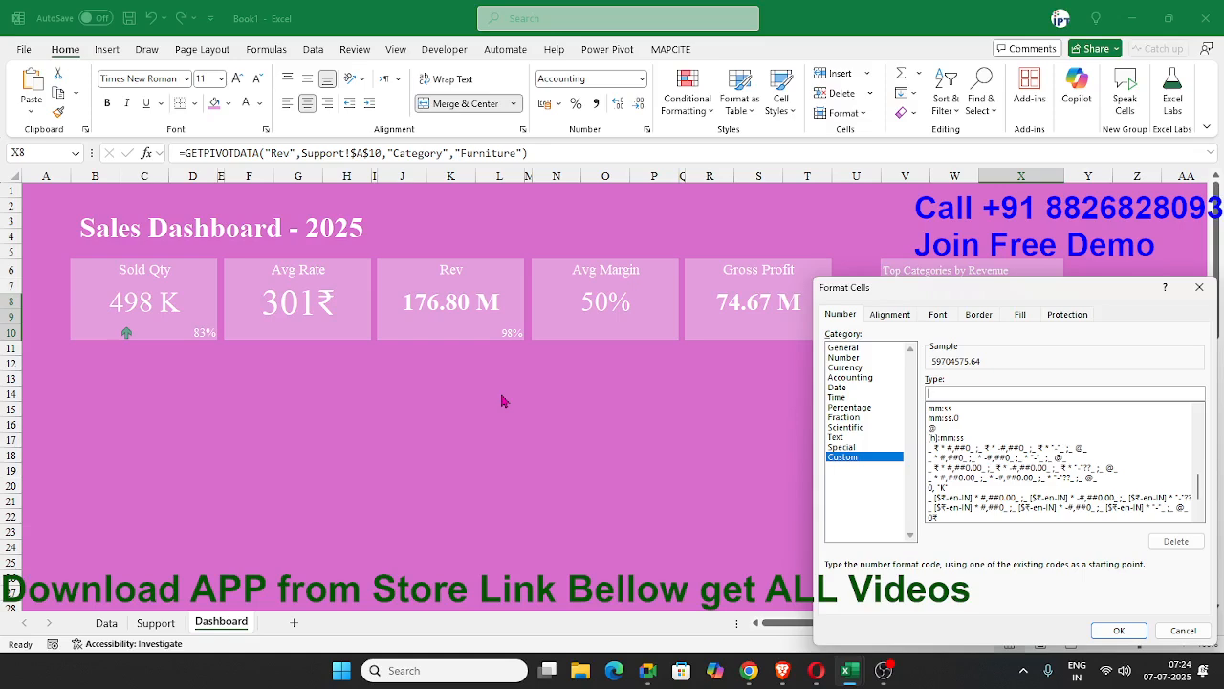
text(0.00,)
click(1117, 629)
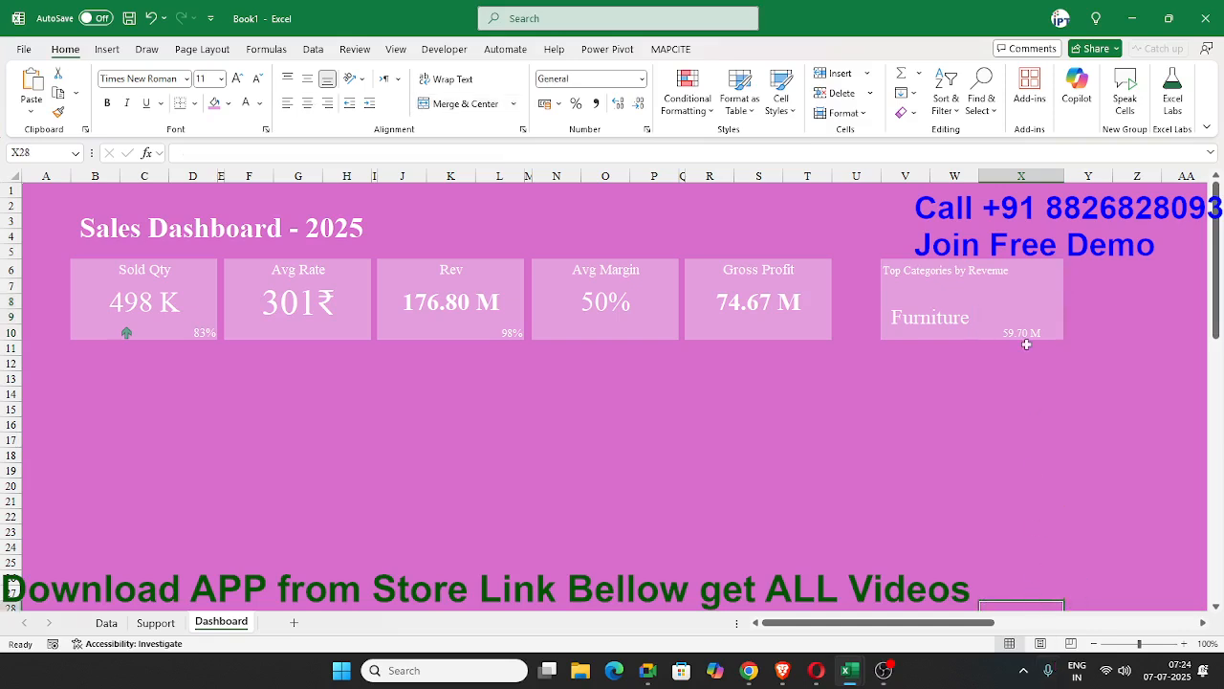
Middle-align the revenue figure in X8, enlarge its text and narrow column X to fit the figure.
click(1023, 306)
click(308, 81)
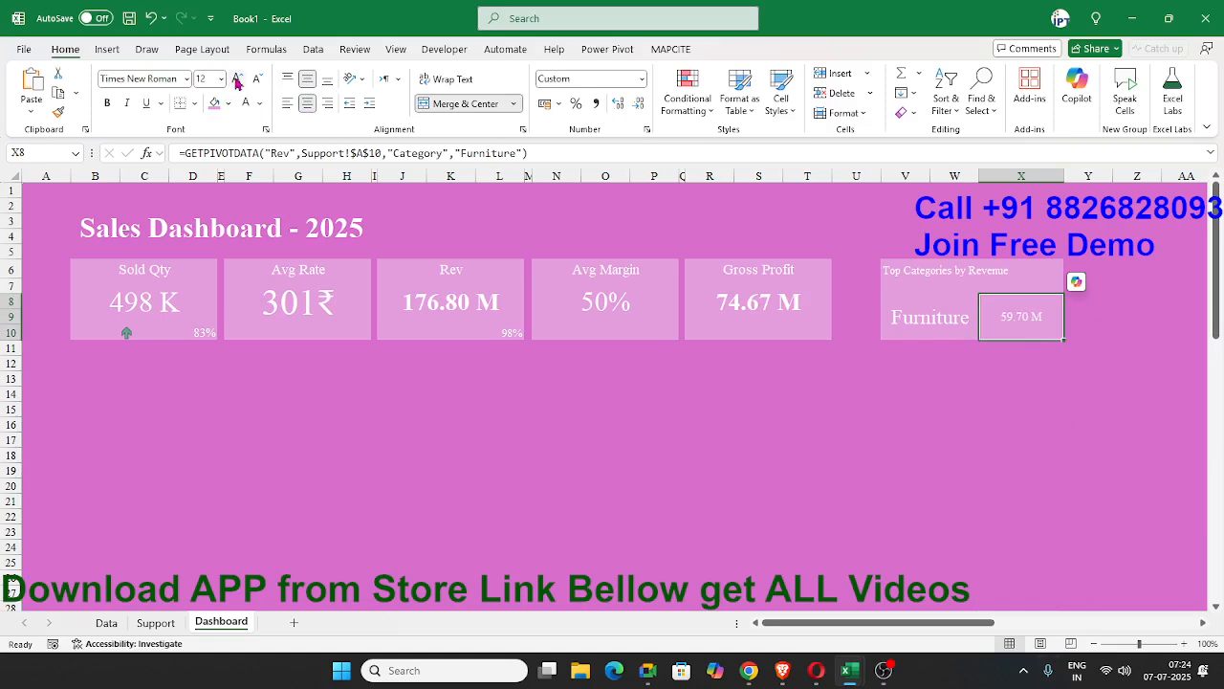
drag(1066, 177, 1041, 177)
click(1064, 497)
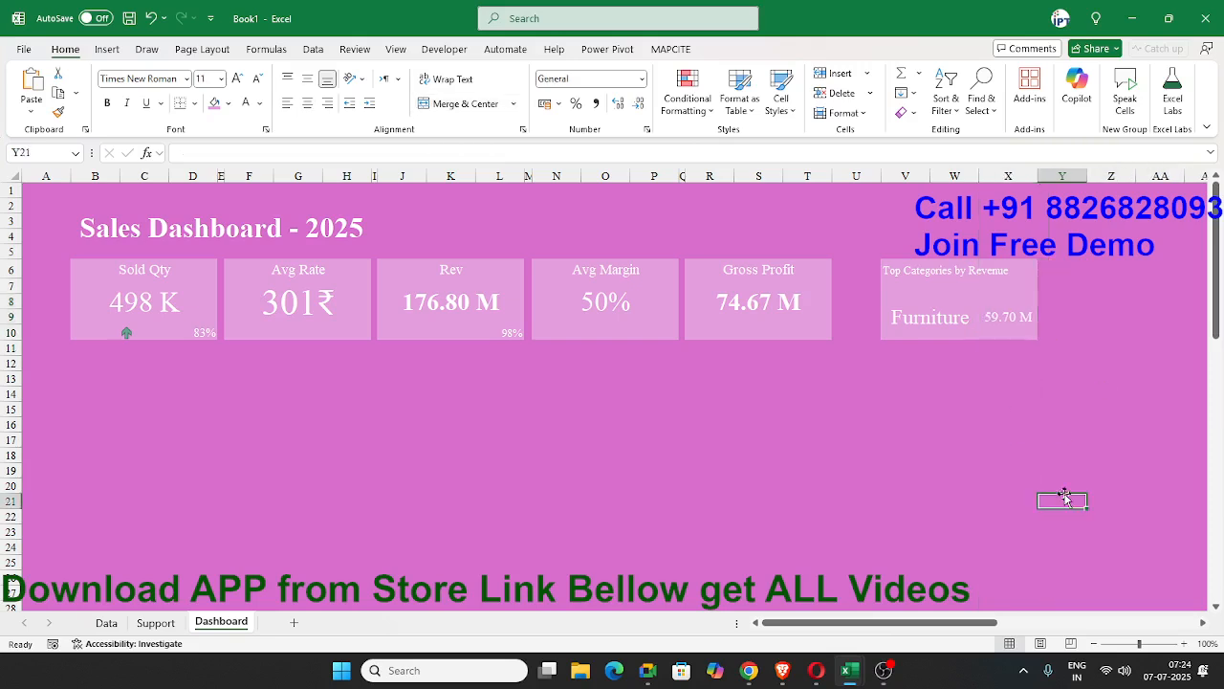
Merge and center V6:X7 and middle-align the Top Categories by Revenue title.
click(942, 324)
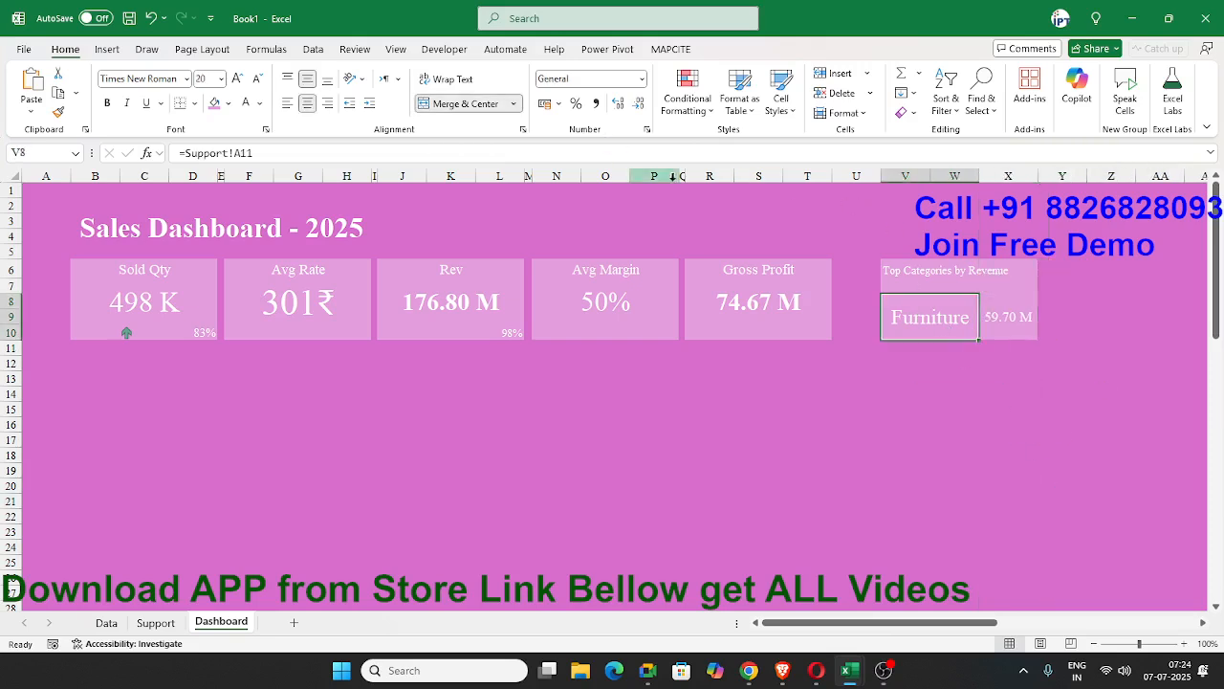
drag(900, 276, 1000, 278)
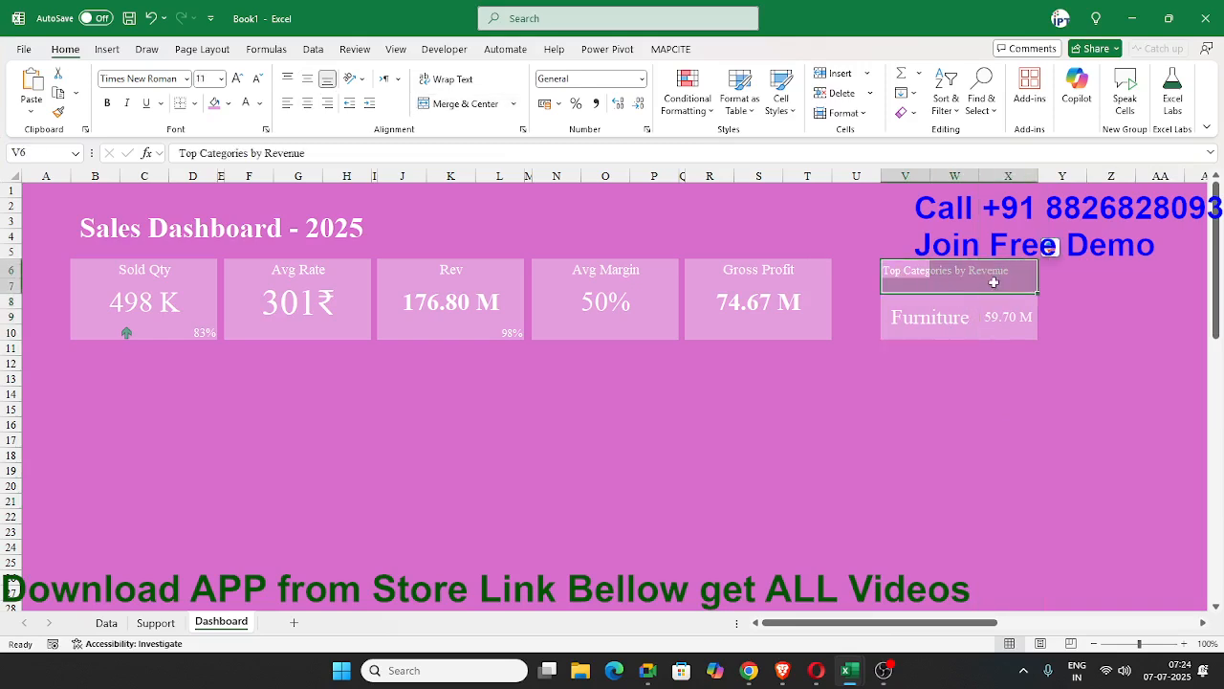
click(465, 103)
click(465, 103)
click(450, 111)
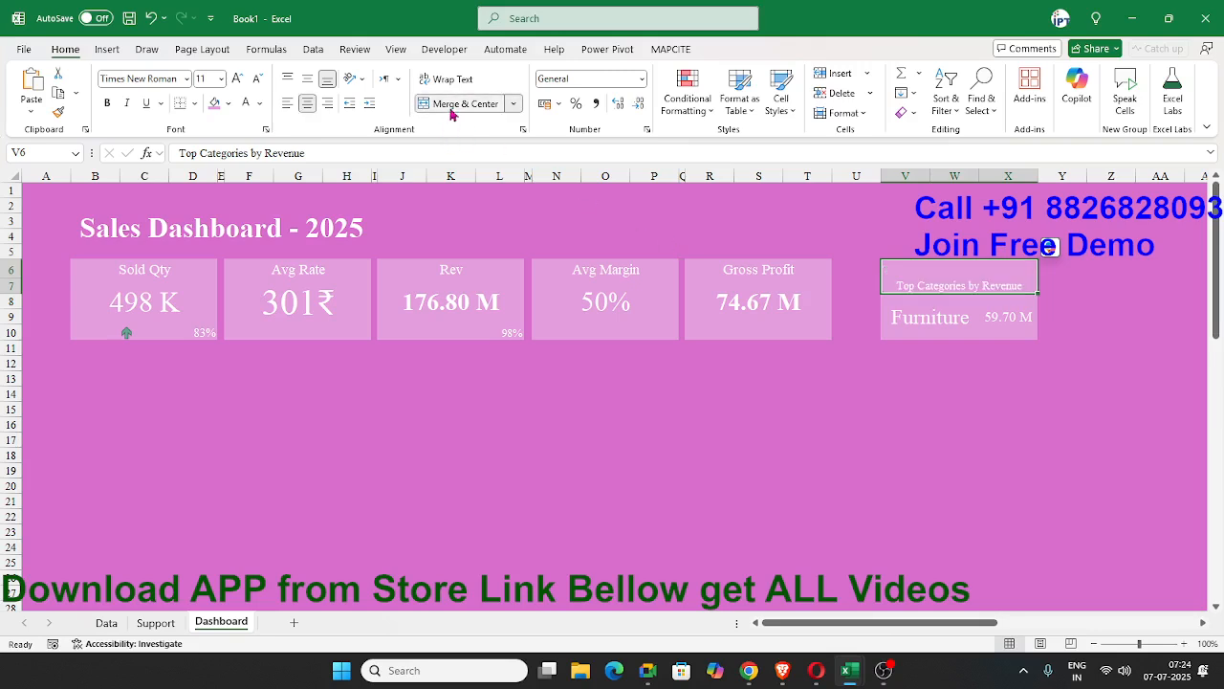
click(307, 78)
click(643, 394)
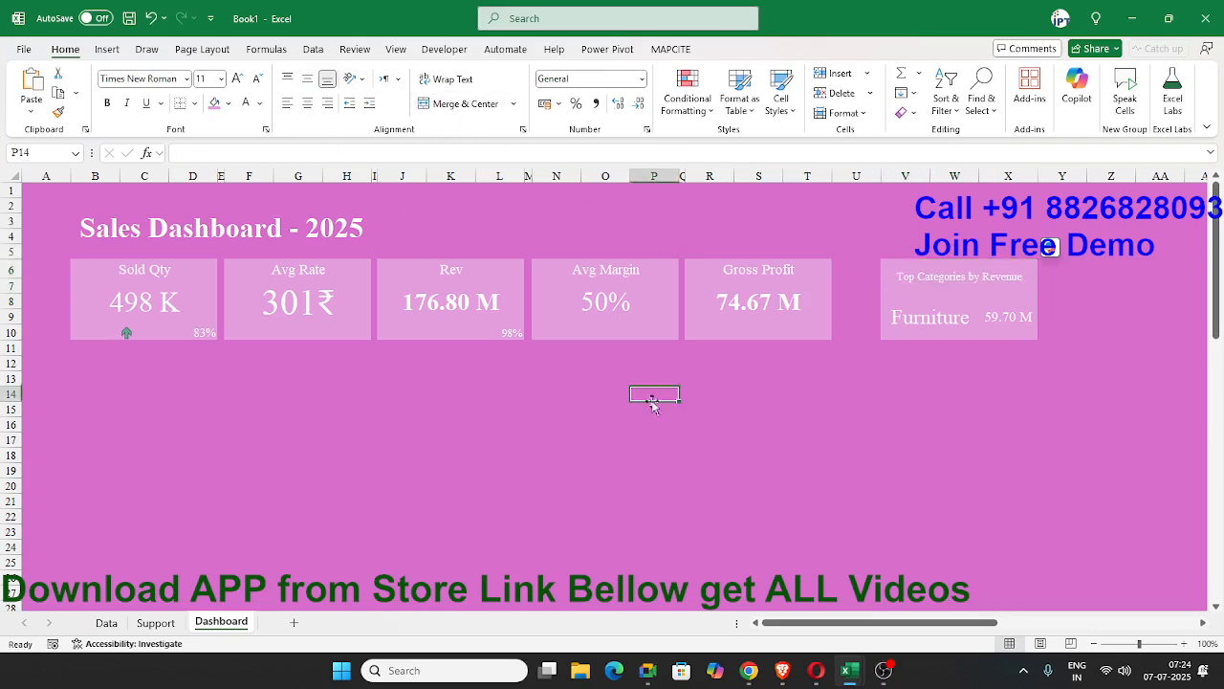
click(951, 326)
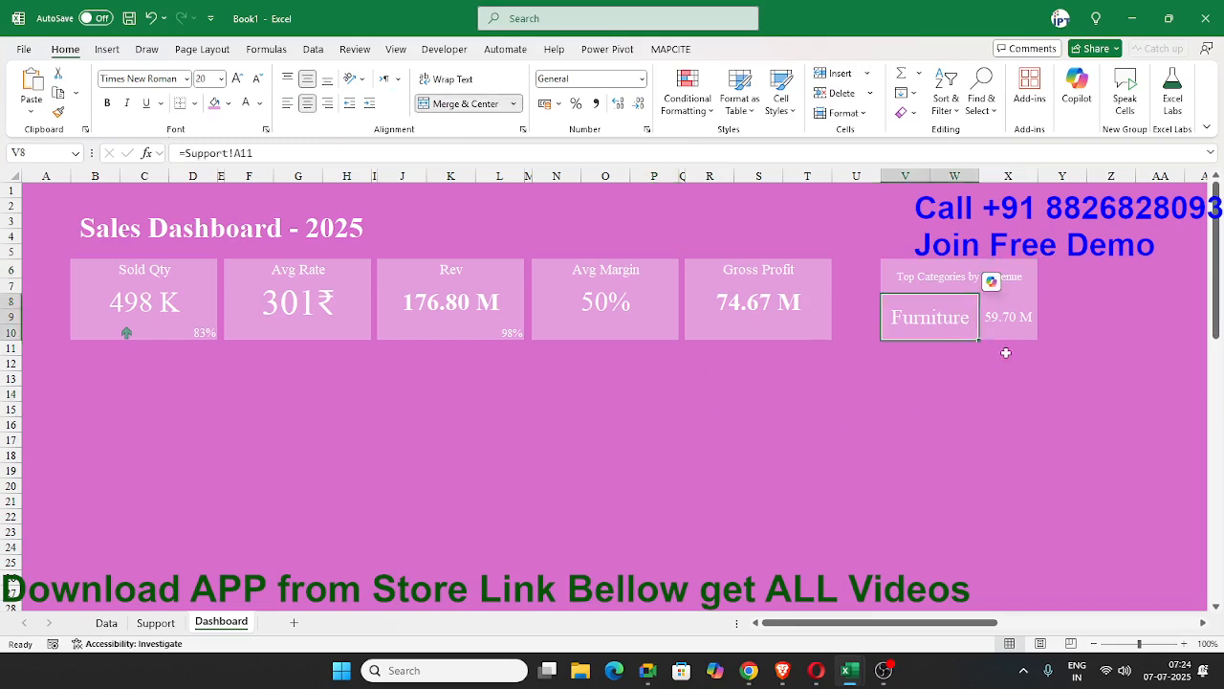
key(Right)
key(Up)
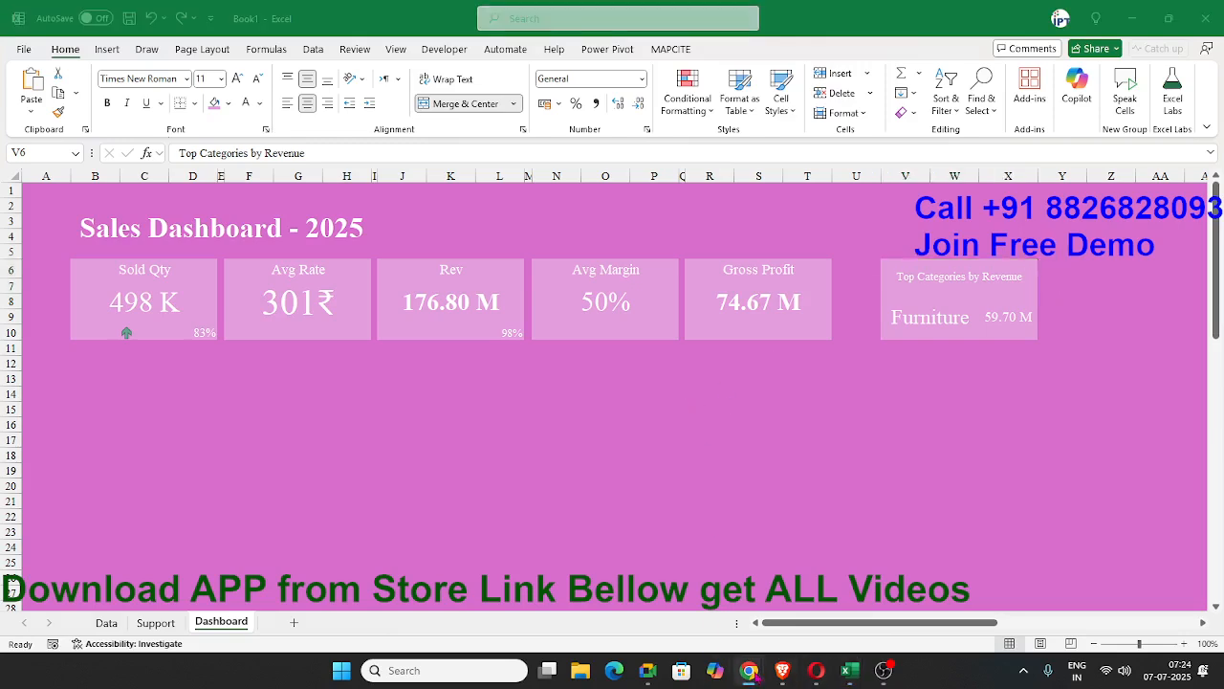
Switch to ChatGPT in Chrome, review the suggested Top Cities or Products by Profit metric and return to the Excel dashboard.
mouse_move(749, 670)
click(916, 540)
click(612, 383)
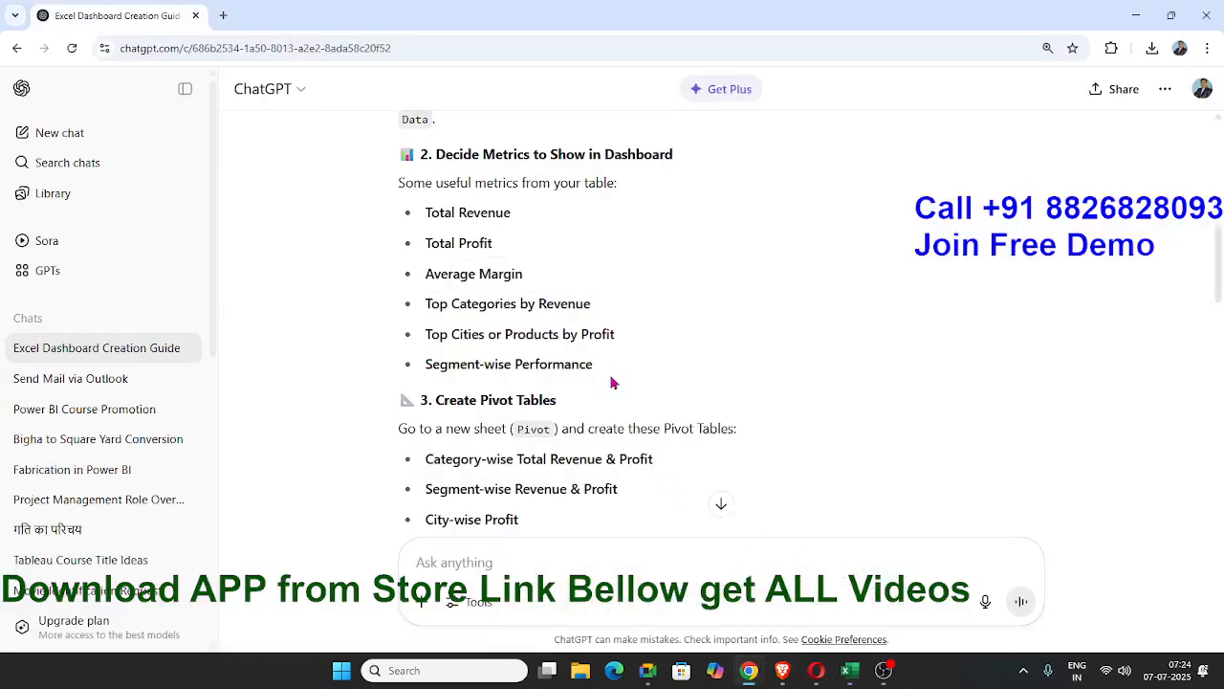
drag(617, 337, 415, 341)
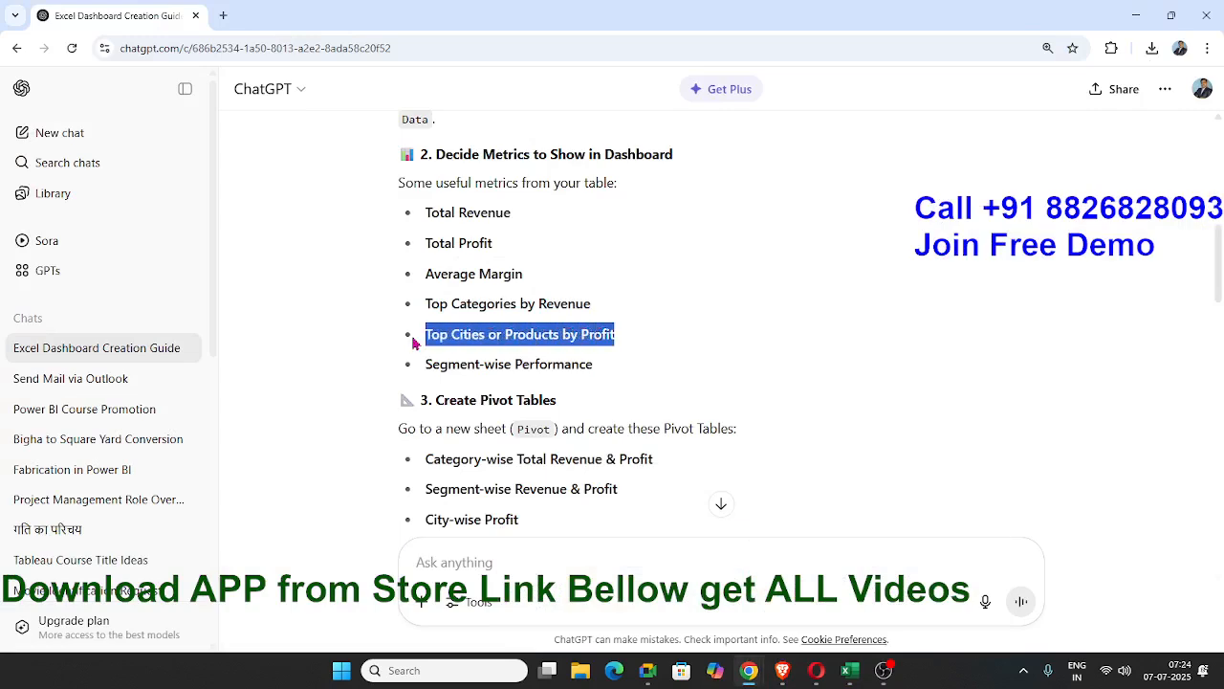
click(527, 340)
double_click(469, 334)
double_click(542, 334)
click(594, 334)
double_click(594, 334)
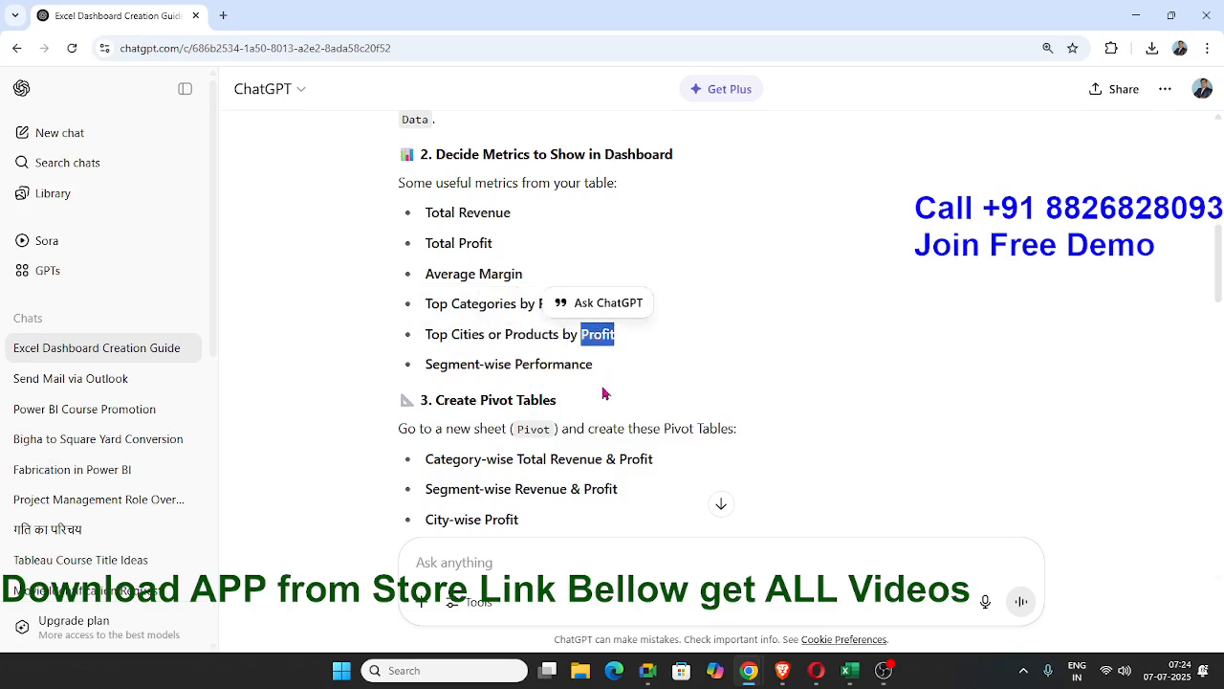
key(alt)
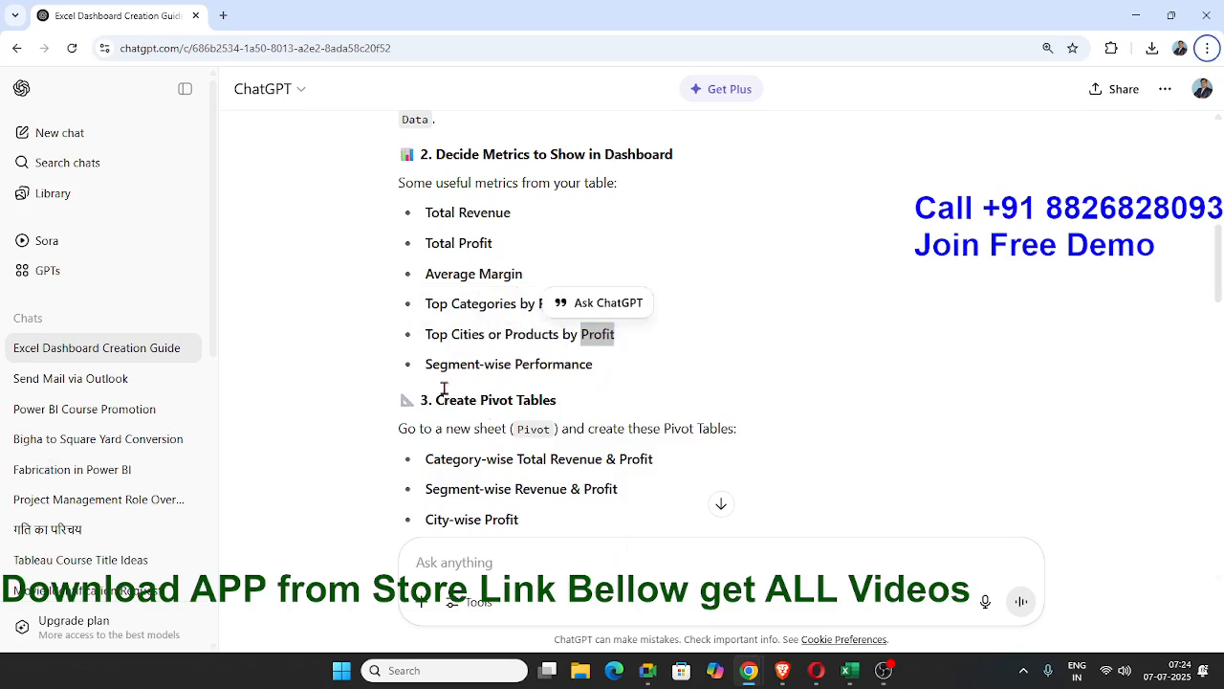
mouse_move(430, 331)
mouse_down()
mouse_move(624, 337)
mouse_move(427, 344)
mouse_up()
key(ctrl+c)
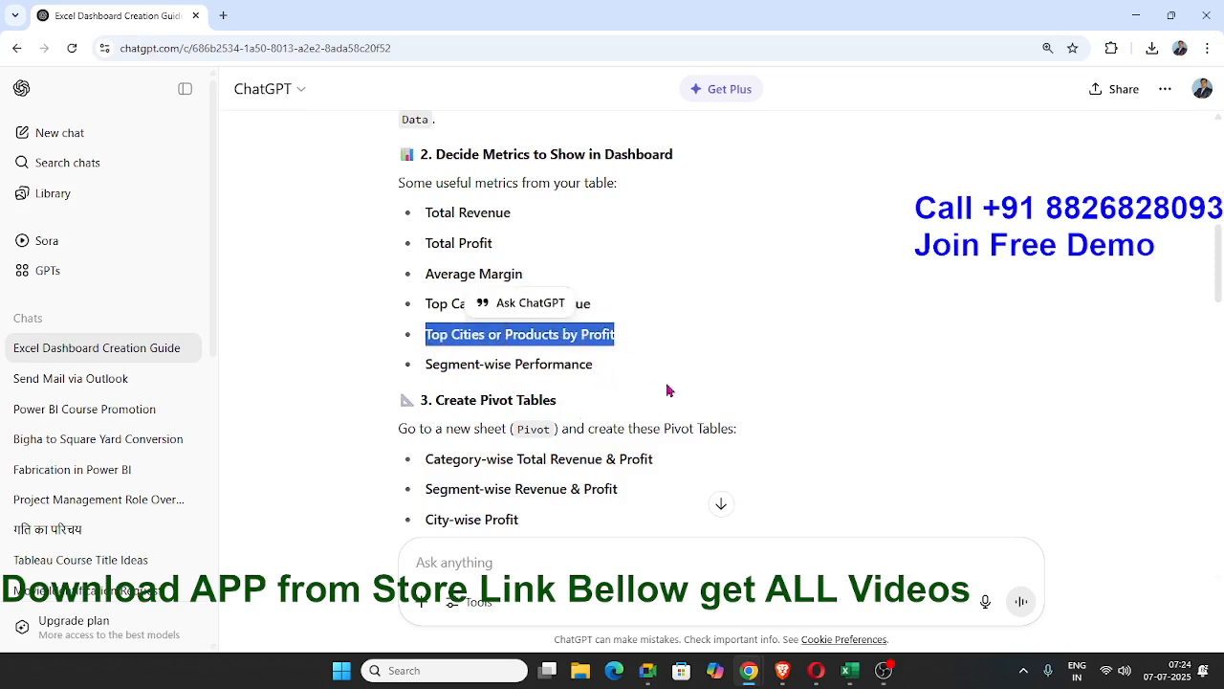
key(alt+Tab)
key(alt+Tab)
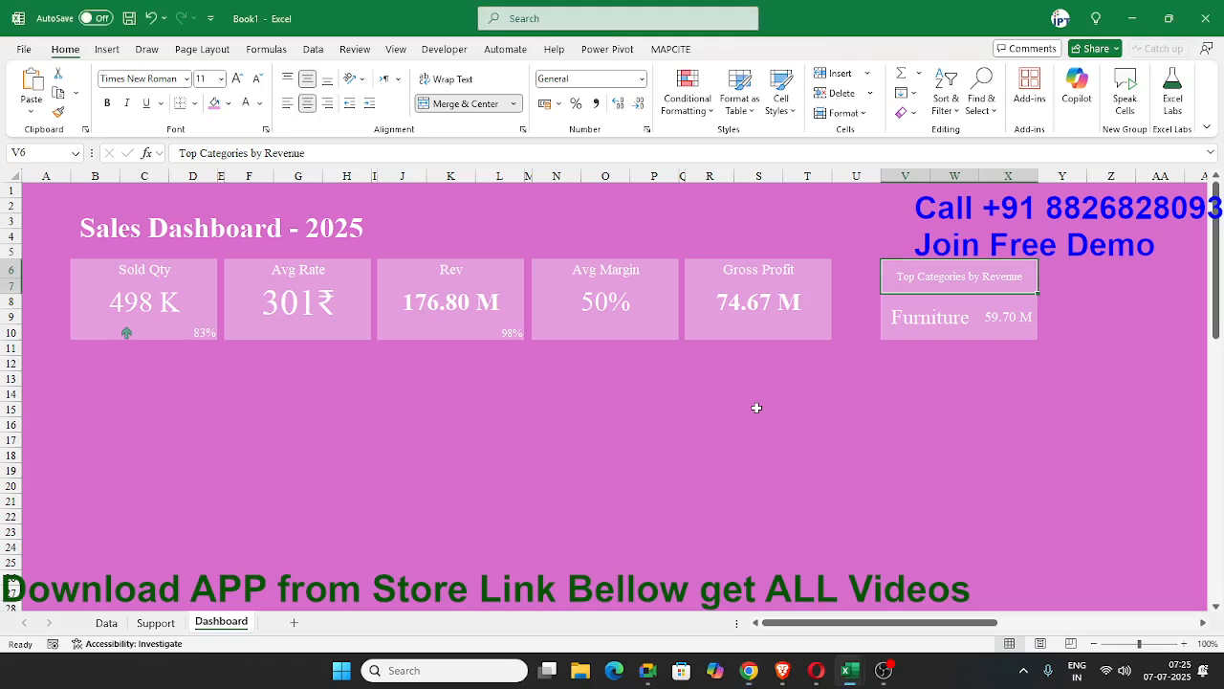
Paste the Top Cities or Products by Profit title into Z6 and narrow column U beside the Top Categories by Revenue card.
click(1108, 270)
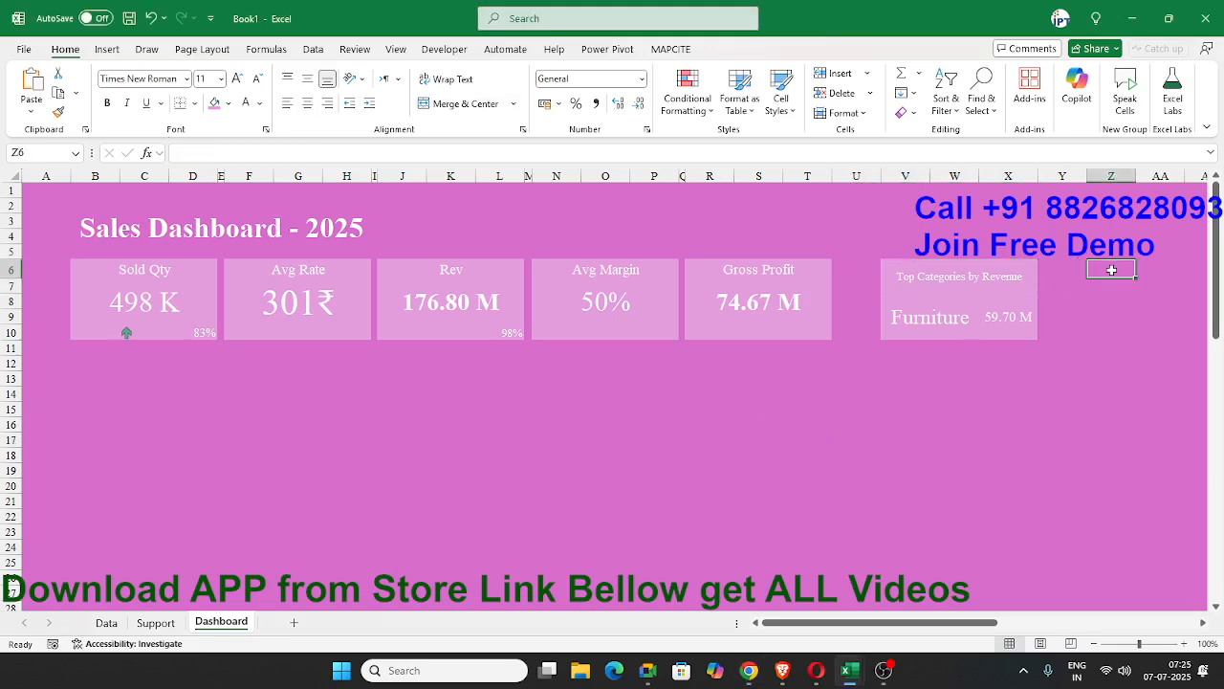
key(ctrl+v)
drag(881, 184, 846, 184)
Duplicate the Top Categories by Revenue card to Z6:AB10 and clear the copy's contents, keeping its formatting.
click(872, 255)
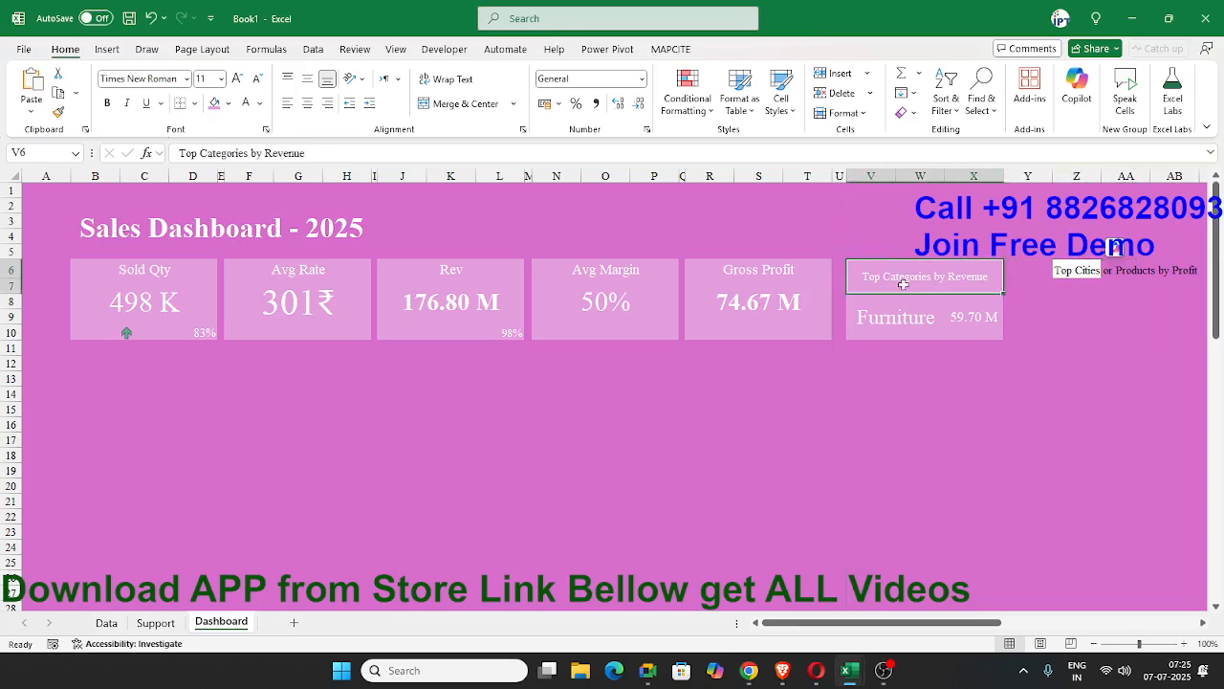
key(ctrl+c)
click(1080, 270)
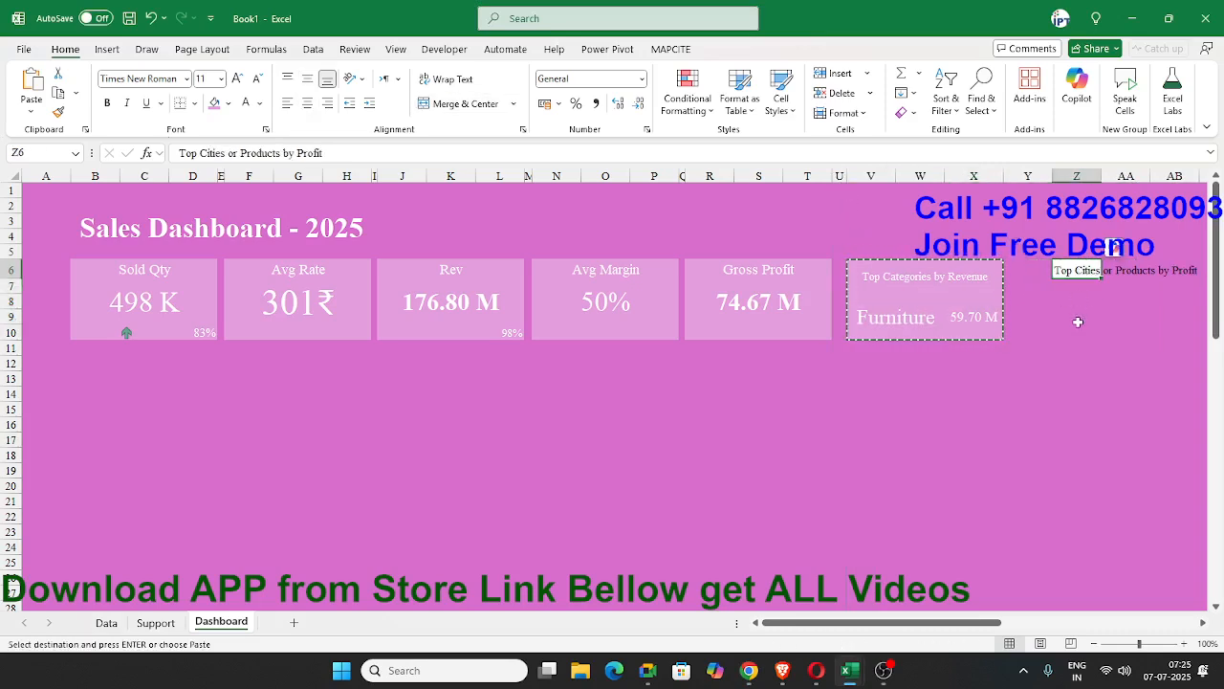
key(ctrl+v)
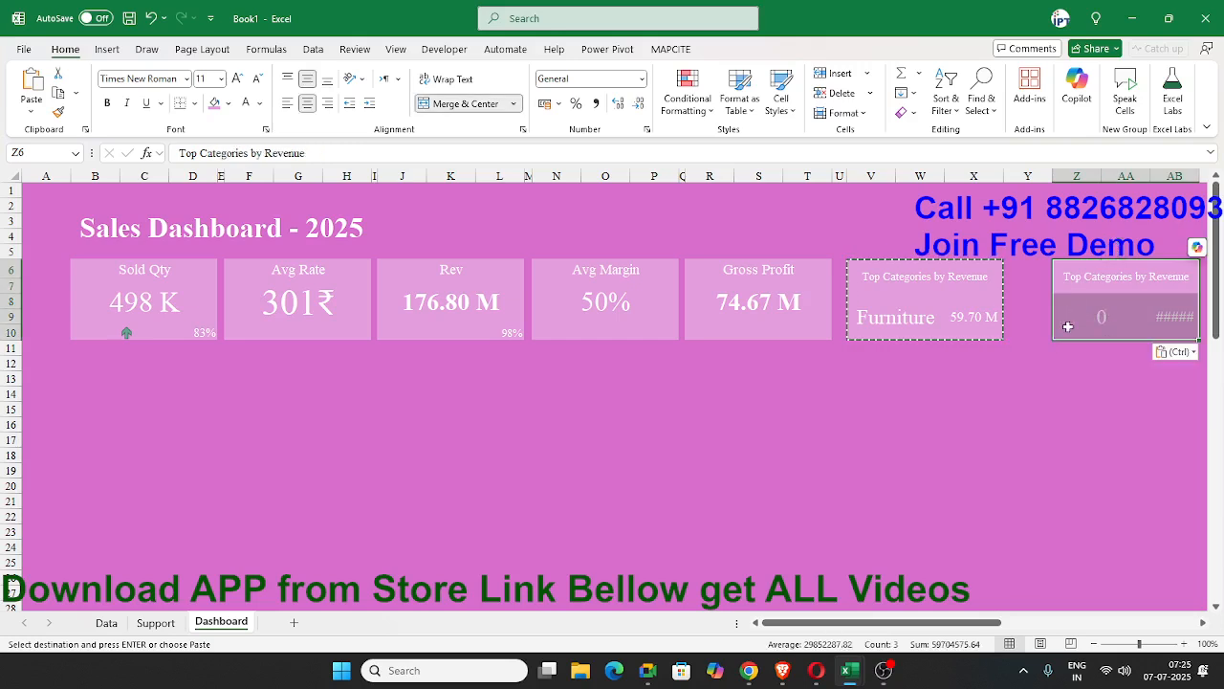
key(Delete)
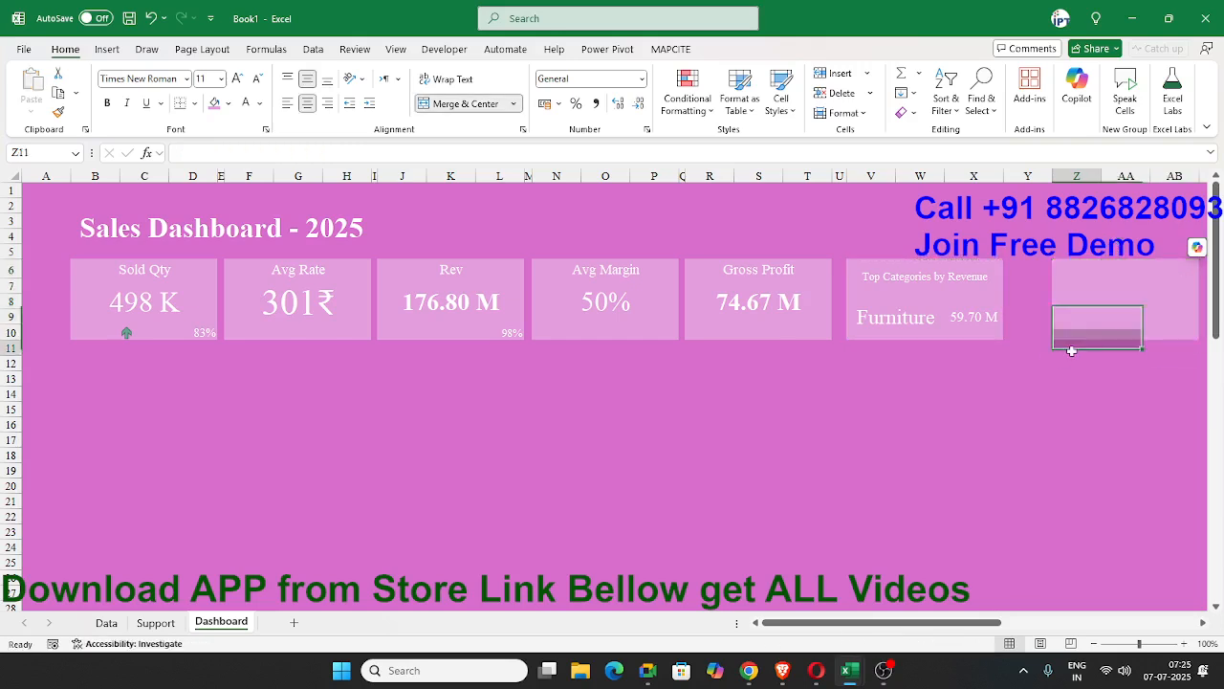
Copy the Top Cities or Products by Profit text from ChatGPT in Chrome and paste it as the new card's title in Excel.
key(alt+Tab)
key(alt+Tab)
right_click(576, 354)
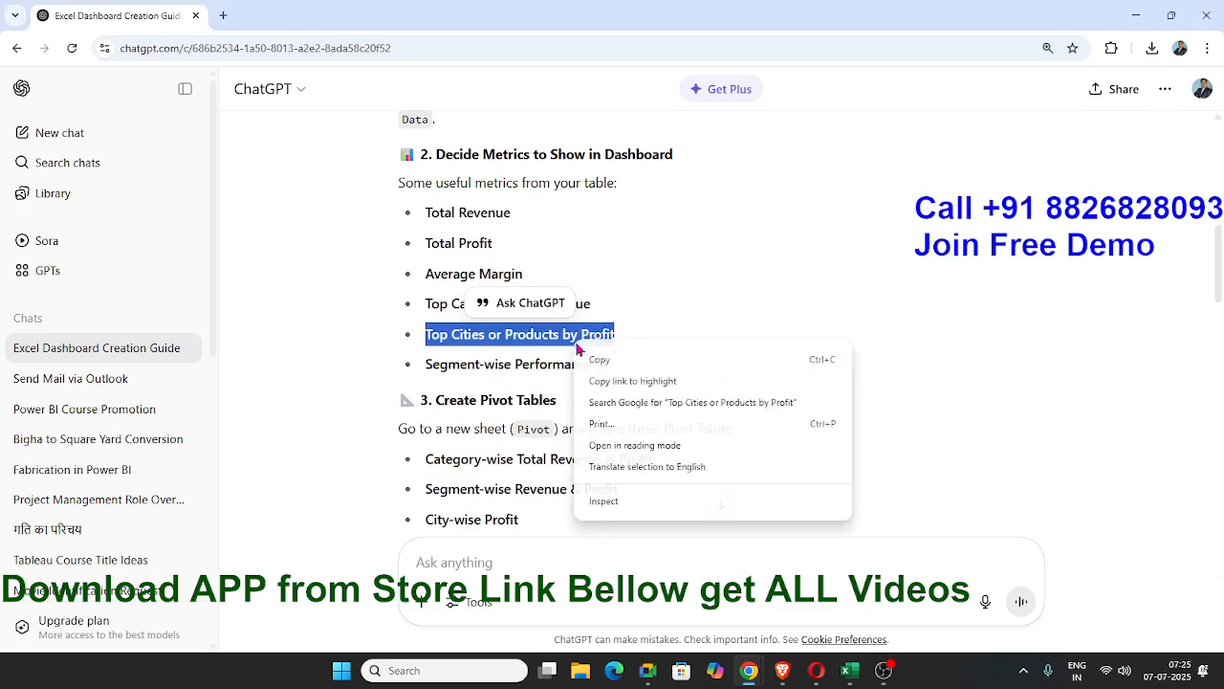
click(601, 359)
key(alt+Tab)
key(alt+Tab)
key(ctrl+v)
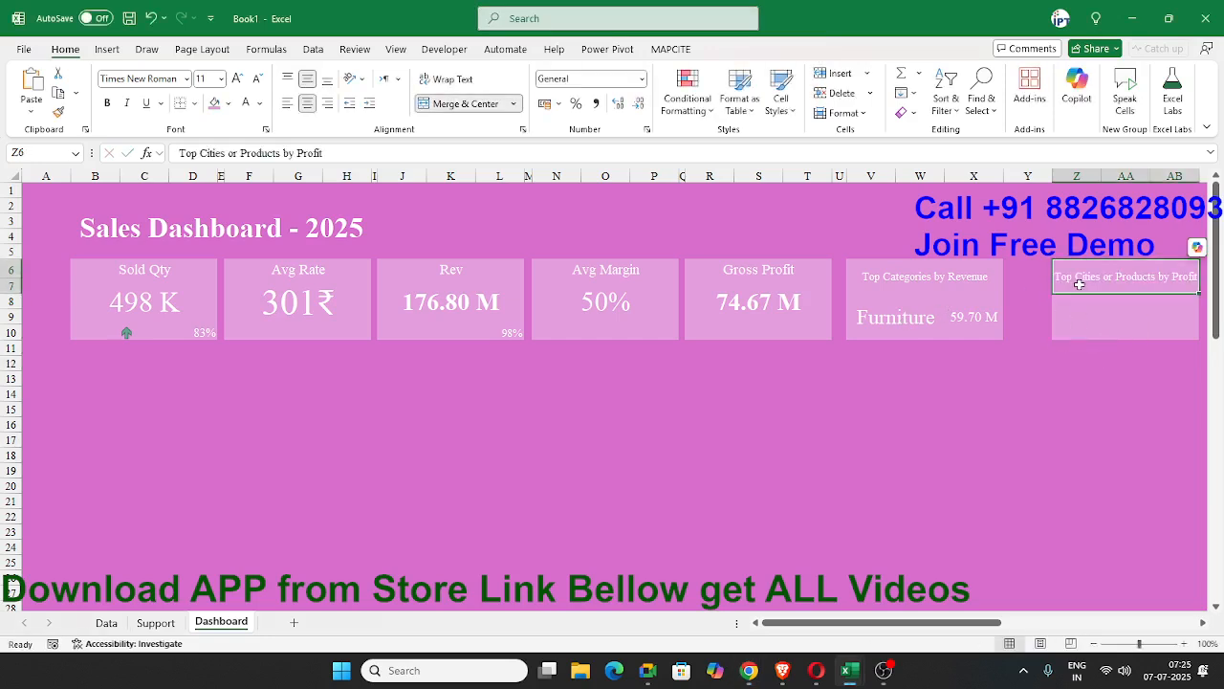
Split the merged Z8:AA10 block of the new card into two merged cells, Z8:AA8 and Z9:AA10.
click(1075, 311)
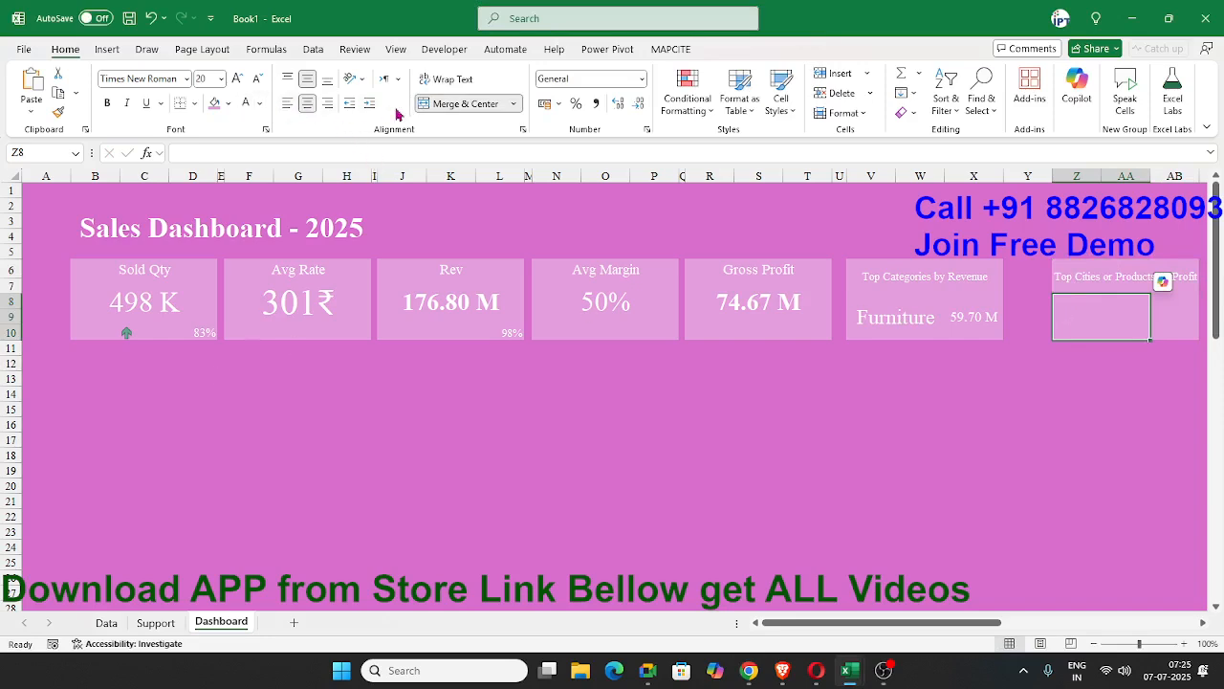
click(442, 103)
mouse_move(1090, 302)
mouse_down()
mouse_move(1108, 301)
mouse_move(1069, 322)
mouse_move(1112, 322)
mouse_move(1110, 304)
mouse_move(1114, 325)
mouse_up()
click(463, 104)
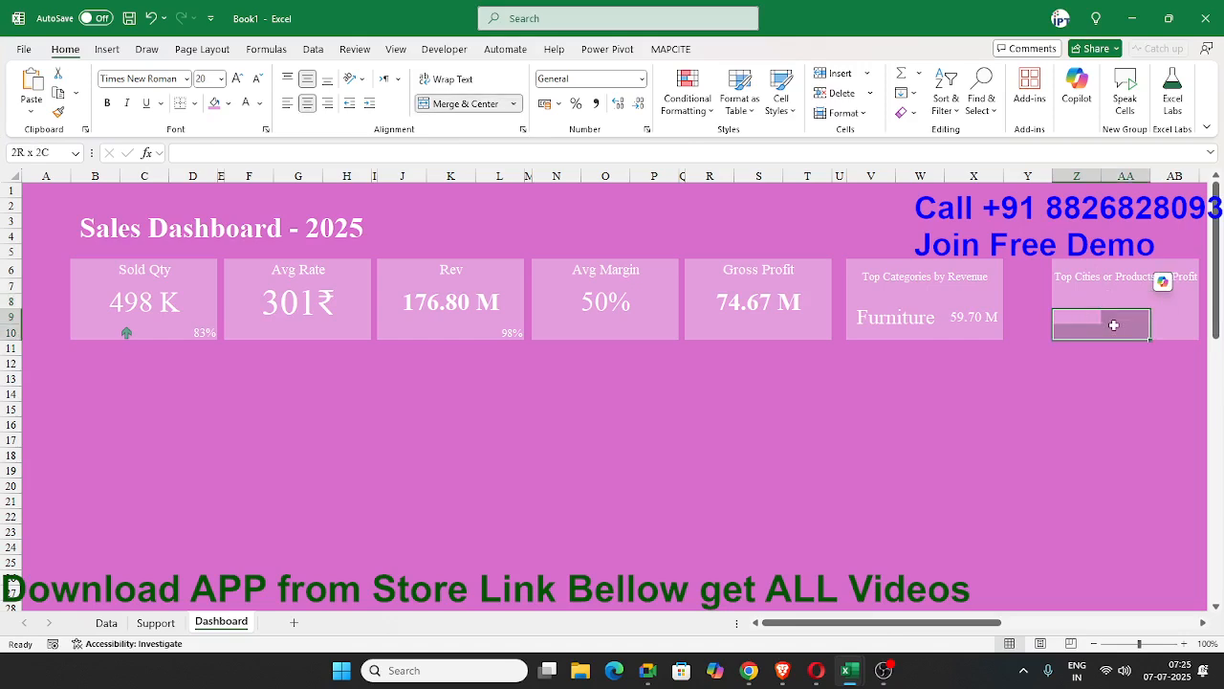
click(463, 104)
Insert a PivotTable from the DATA table at D10 on the existing Support sheet.
click(155, 622)
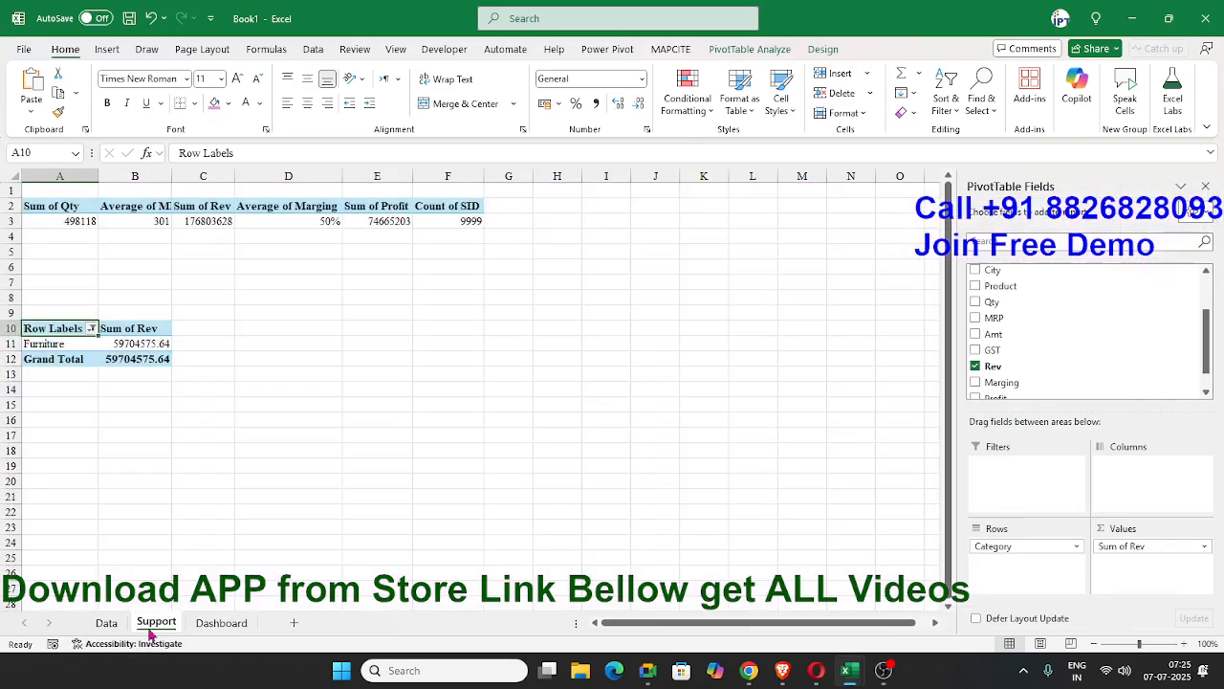
click(307, 322)
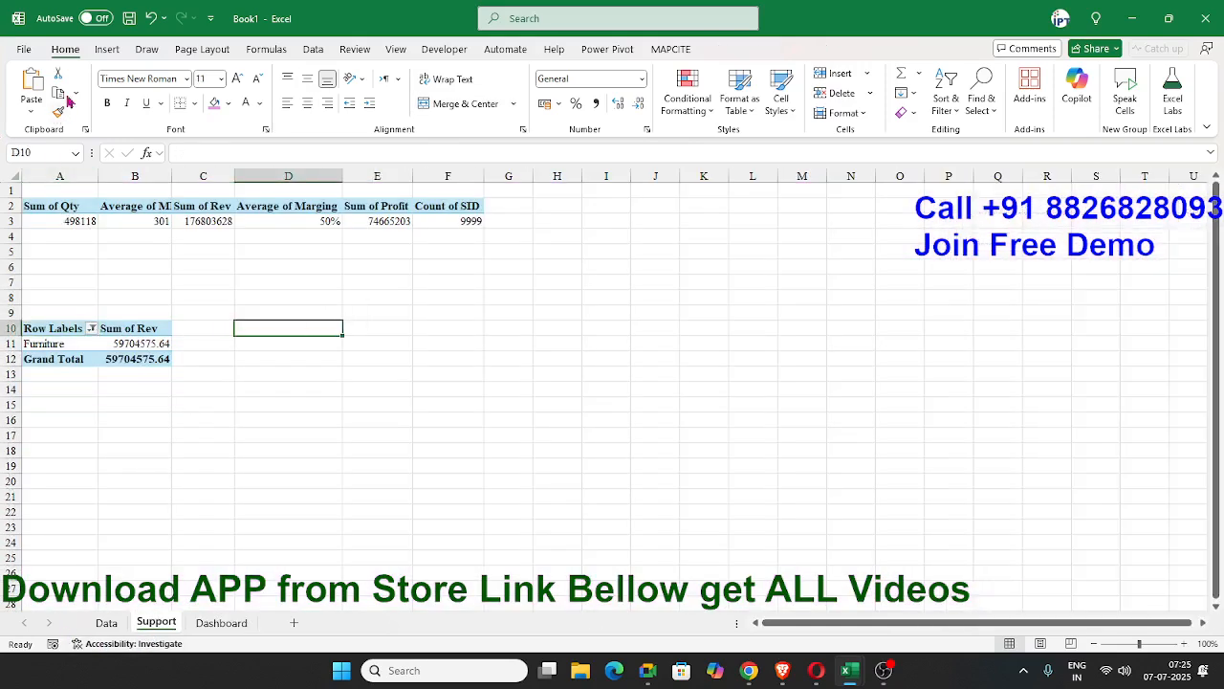
click(106, 48)
click(38, 81)
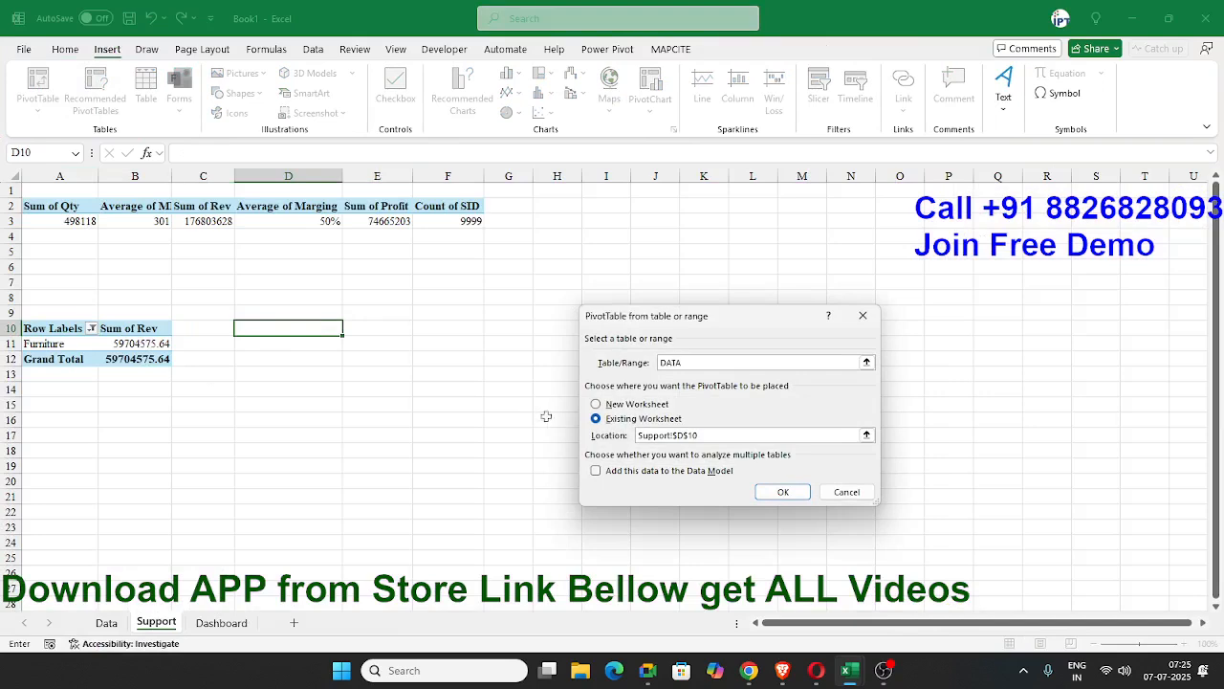
click(783, 491)
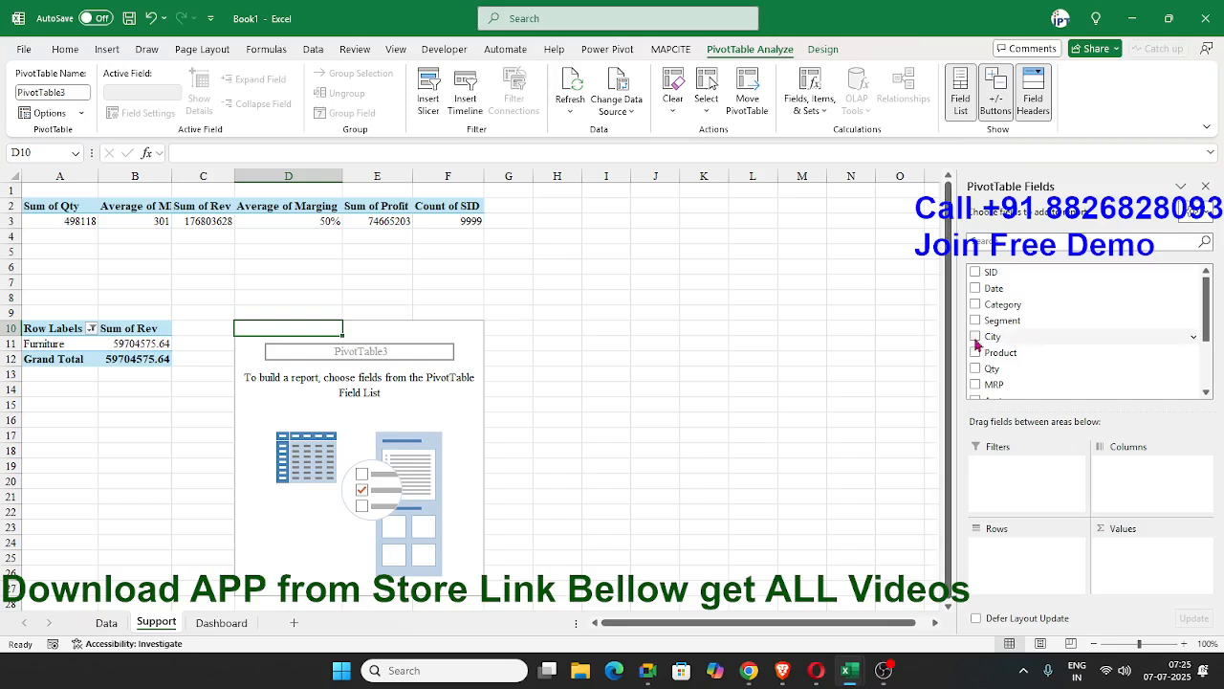
Add City and Product as rows and Profit as summed values in the new PivotTable.
drag(1012, 321, 1035, 550)
drag(1021, 341, 1071, 572)
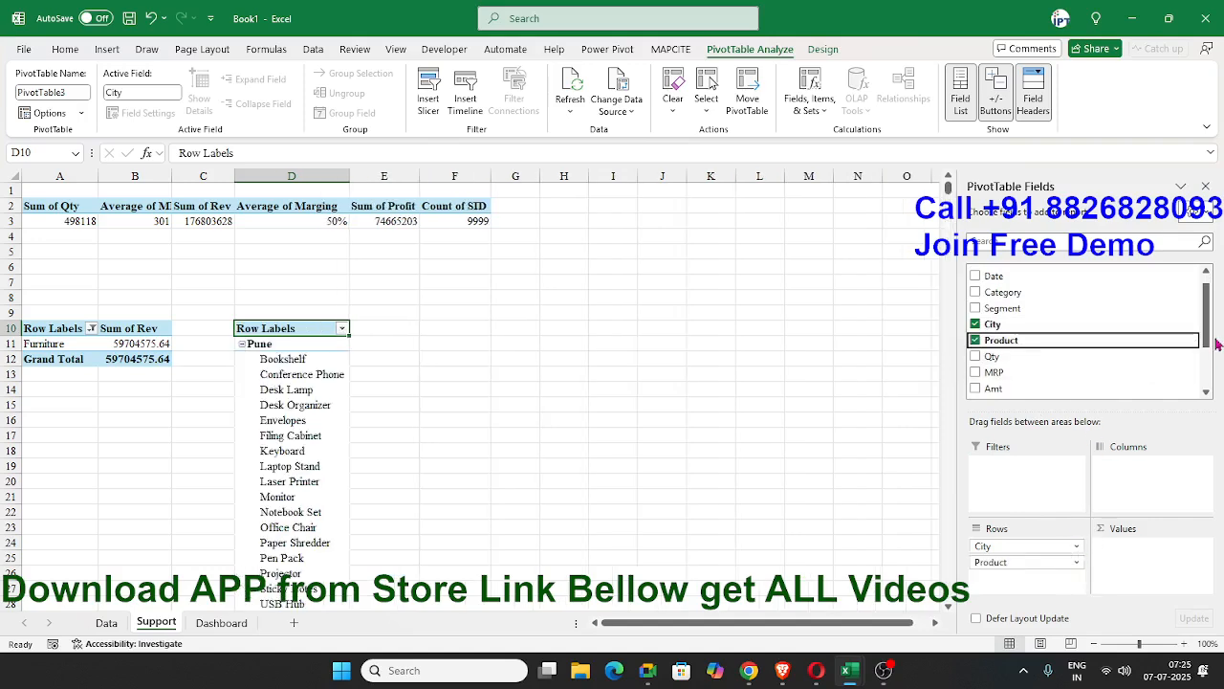
scroll(1205, 346, down, 3)
drag(996, 373, 1139, 560)
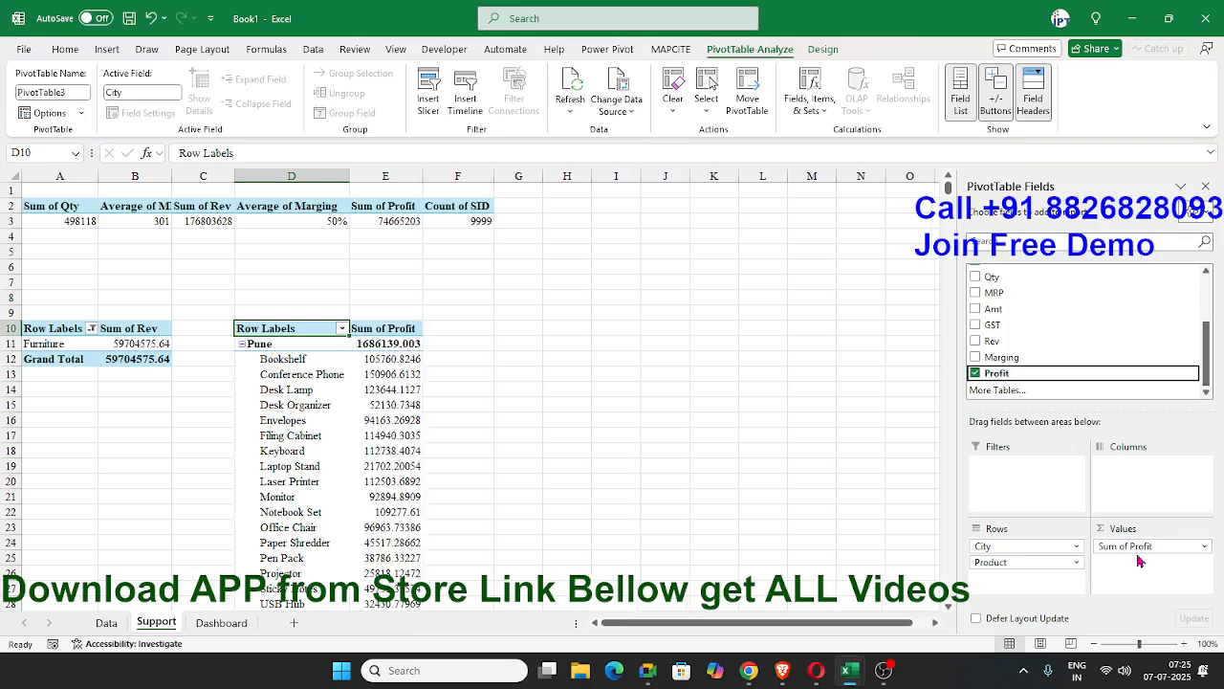
Filter the City field of the new PivotTable to the top 1 item by Sum of Profit.
click(342, 329)
mouse_move(252, 454)
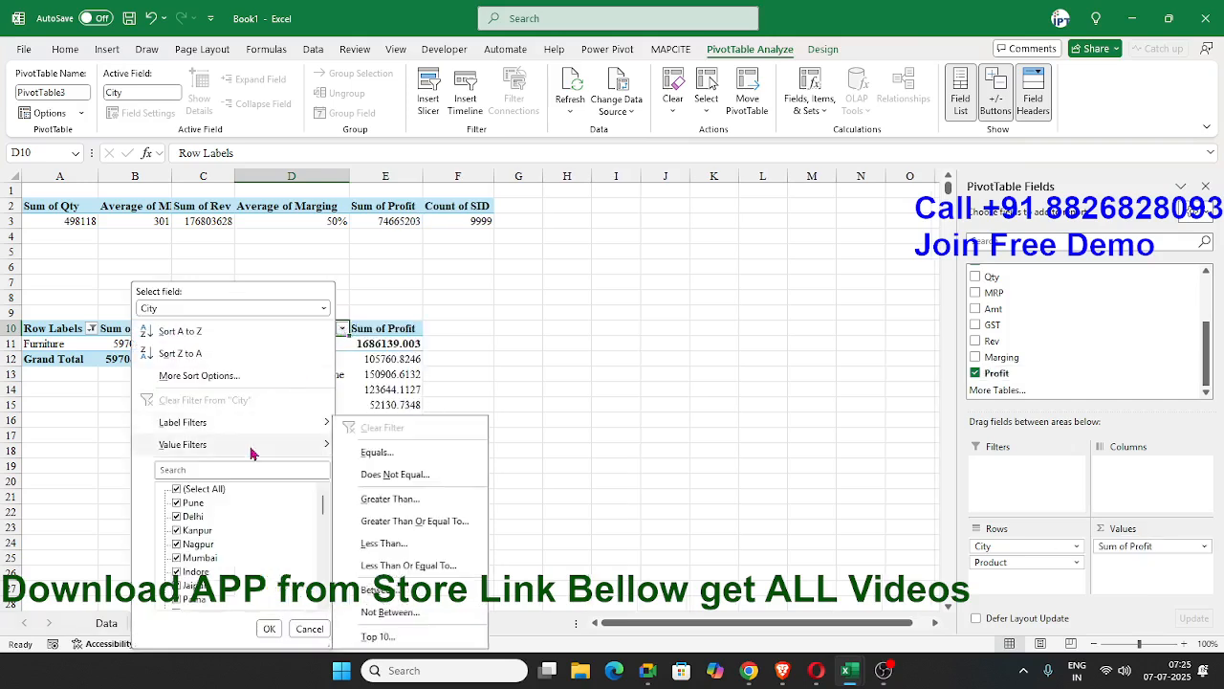
click(379, 635)
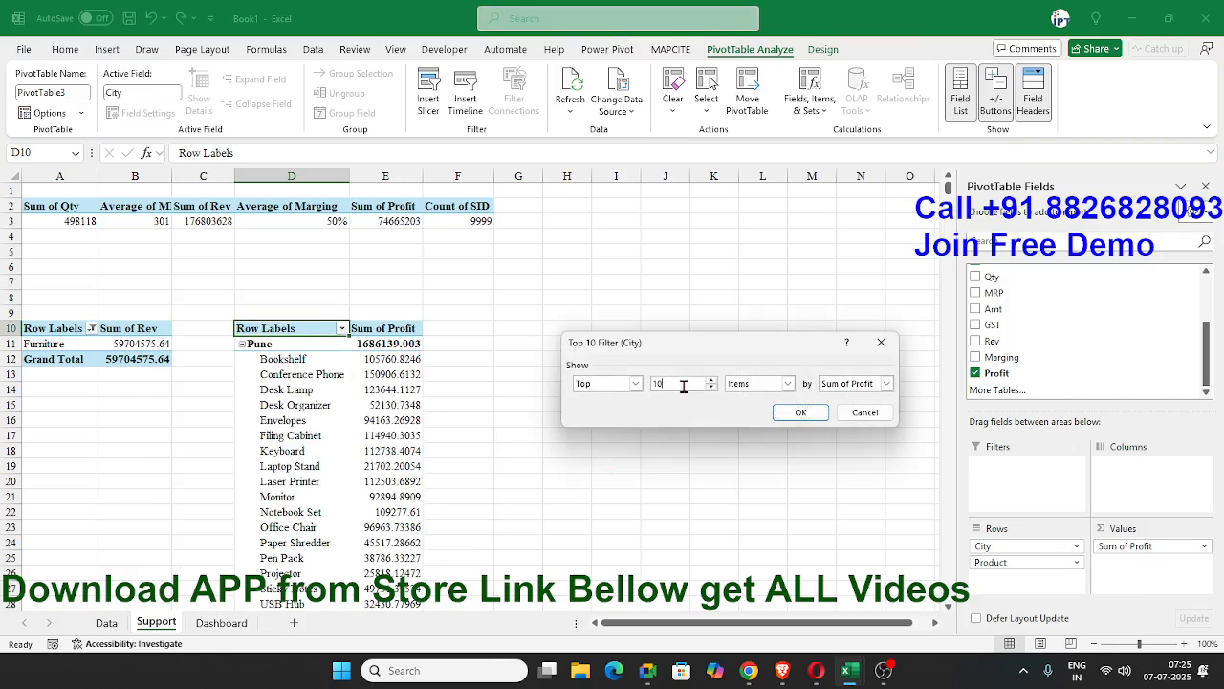
text(1)
click(801, 412)
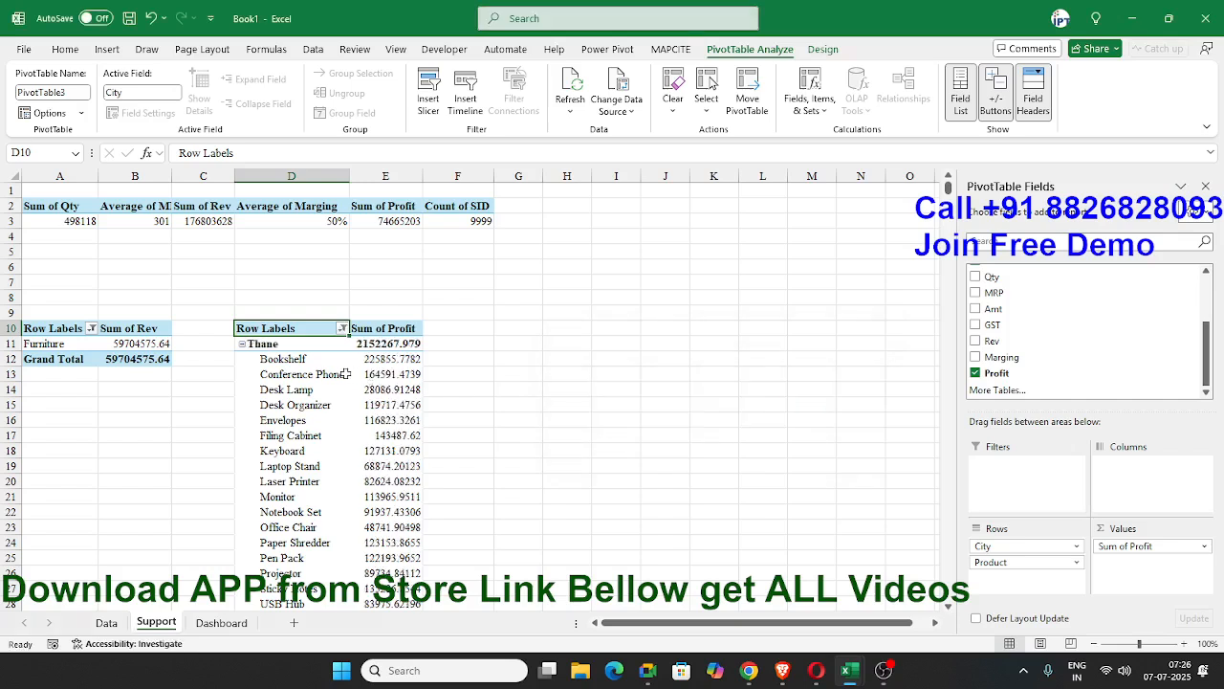
Recheck the City field's Top 10 value filter settings and accept them as they are.
click(313, 346)
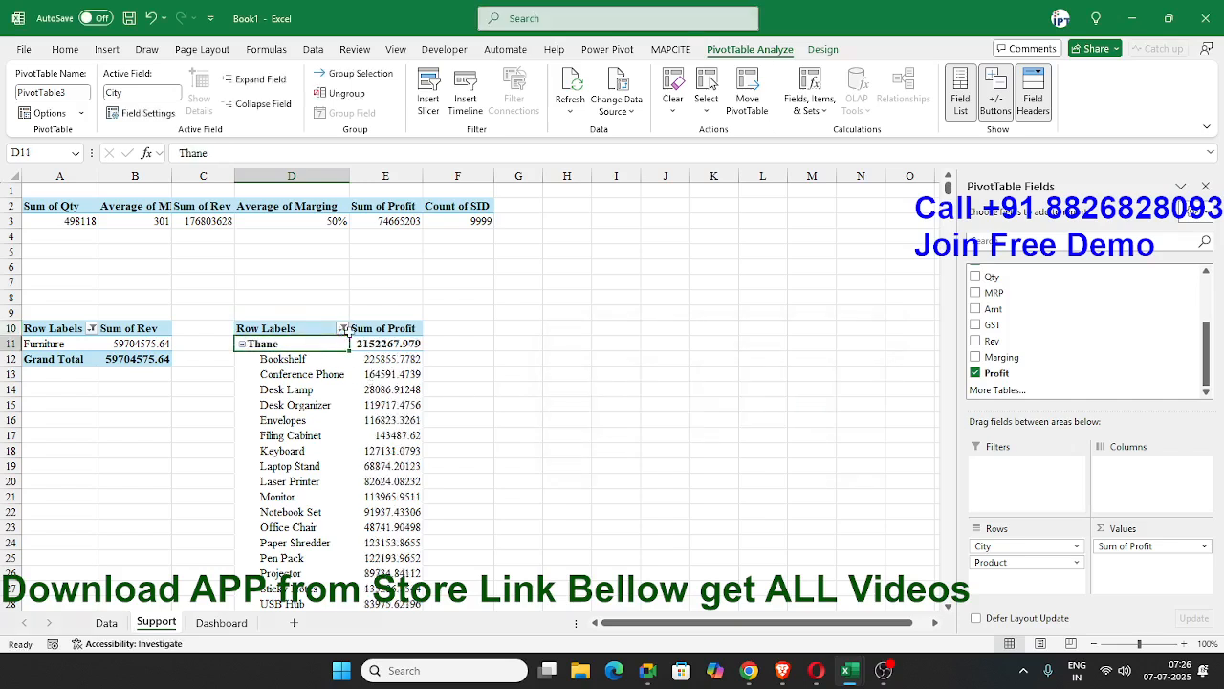
click(342, 329)
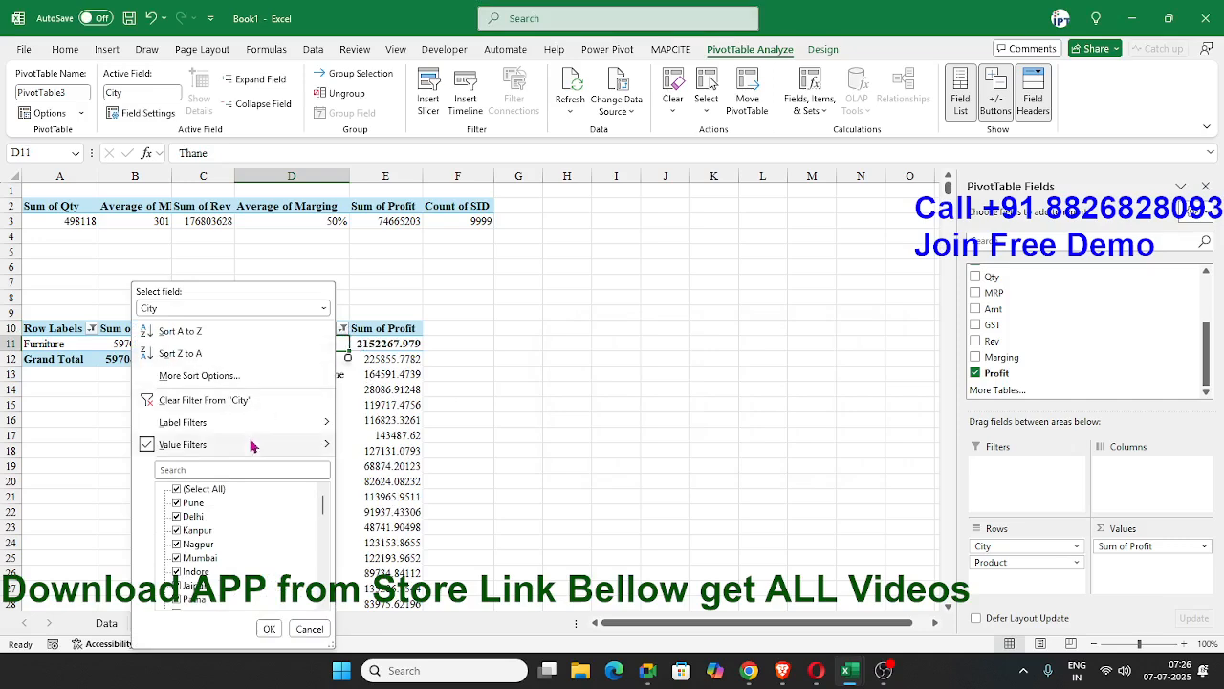
mouse_move(255, 445)
click(395, 637)
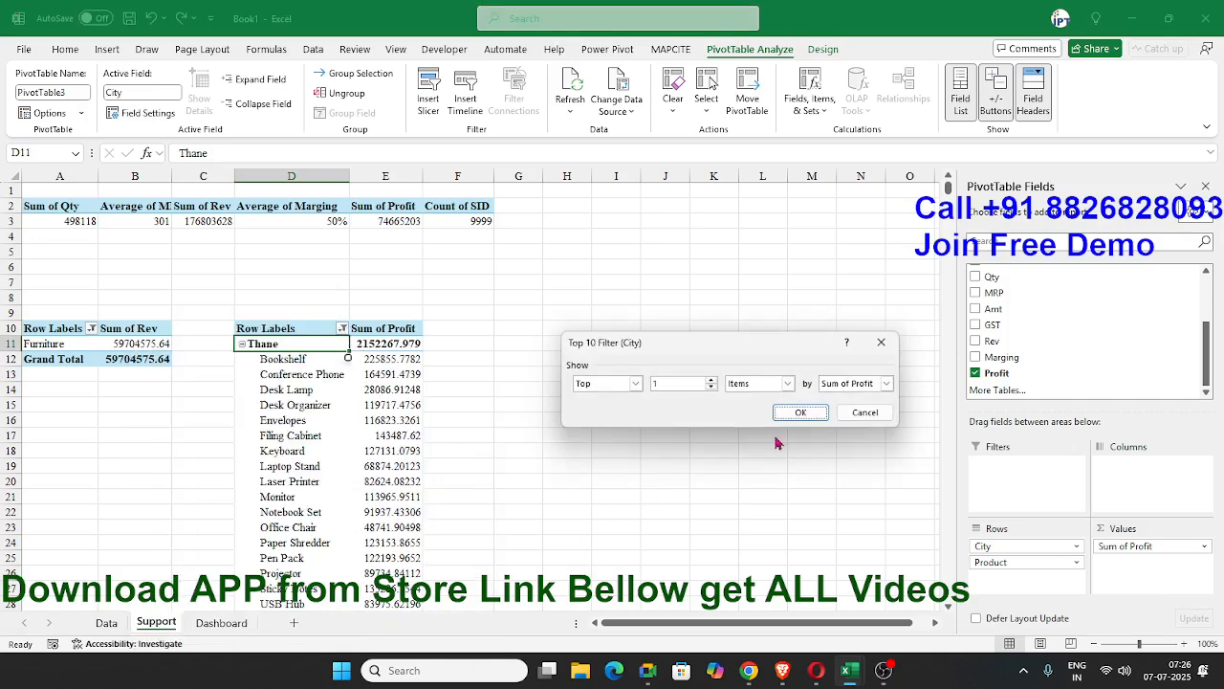
click(795, 409)
Examine the products and profit figures listed under the filtered city in the new PivotTable.
click(394, 404)
scroll(395, 404, down, 5)
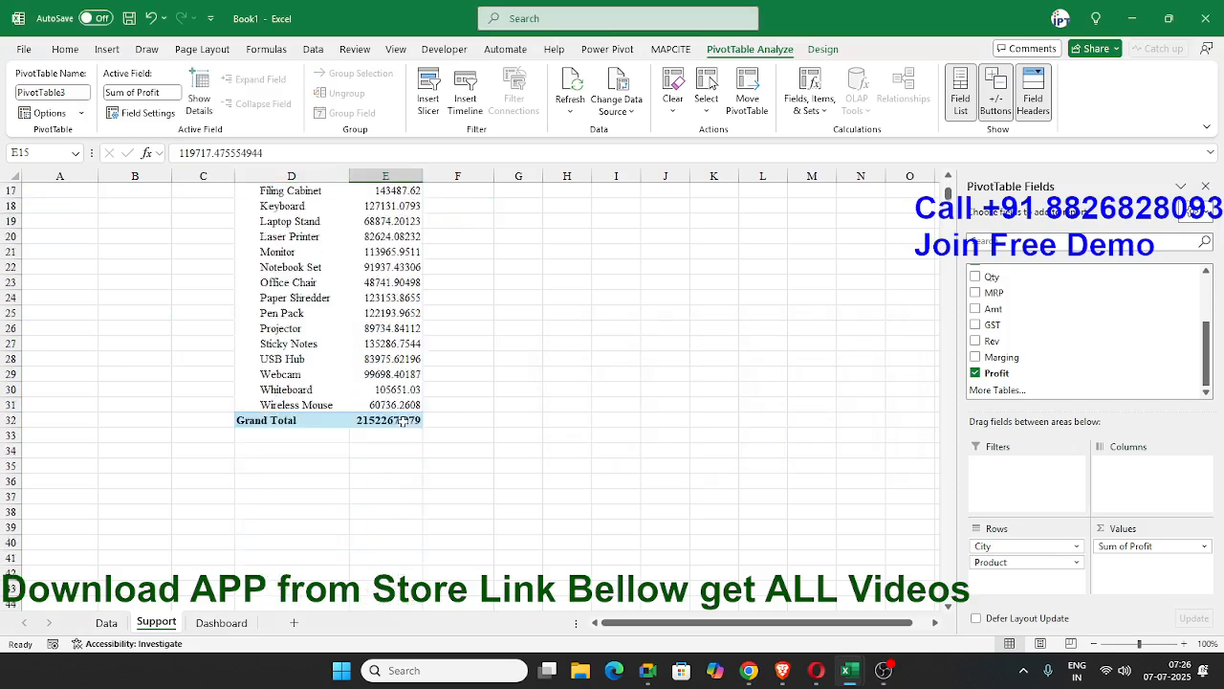
scroll(395, 405, up, 5)
click(312, 384)
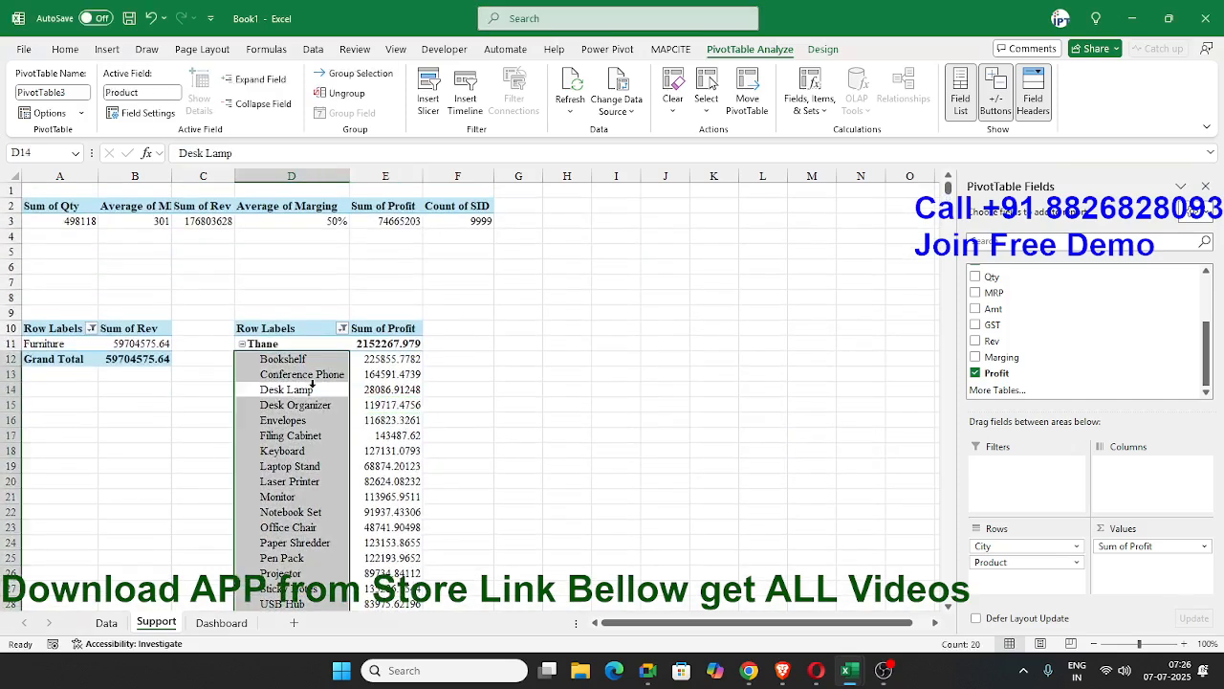
click(330, 377)
click(356, 359)
click(299, 346)
click(297, 360)
scroll(405, 465, down, 4)
scroll(404, 465, up, 4)
Sort the products under the top city by Sum of Profit from largest to smallest.
click(389, 361)
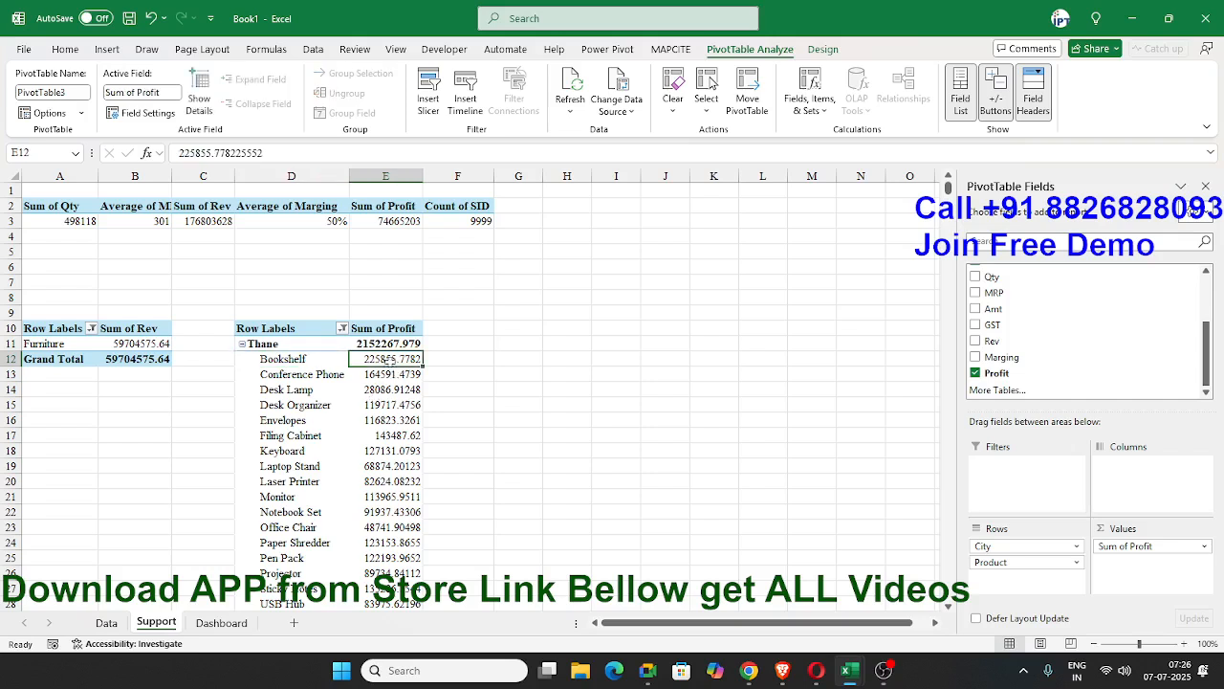
right_click(391, 364)
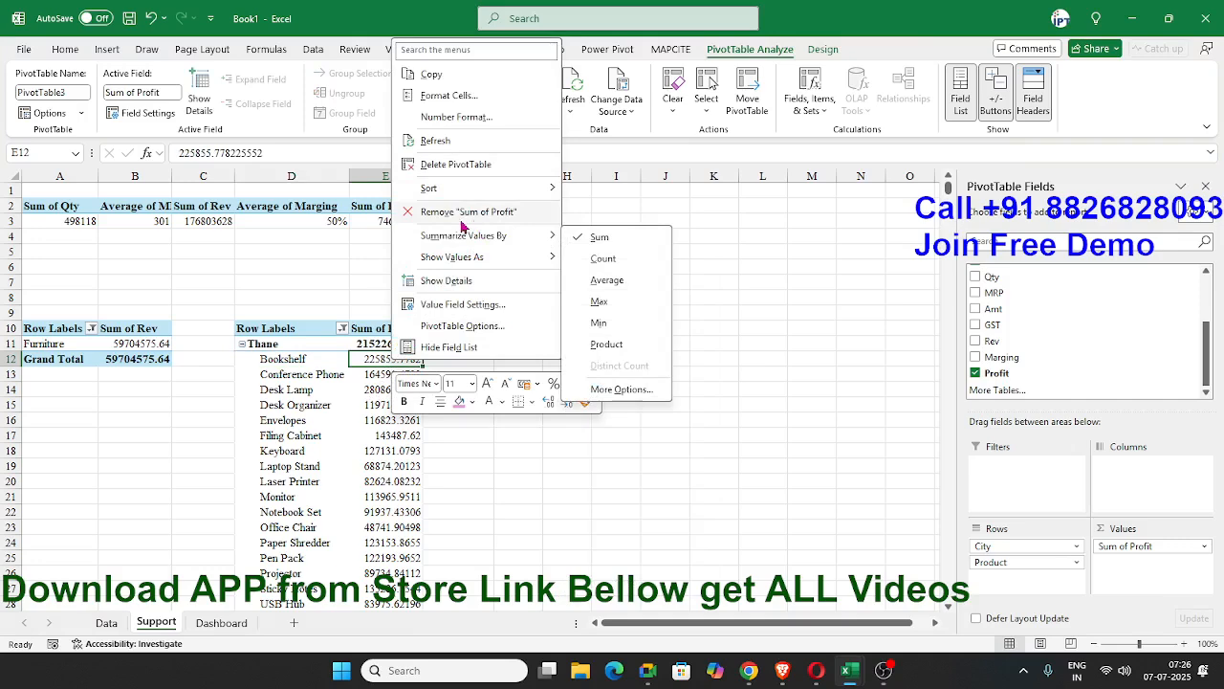
mouse_move(467, 189)
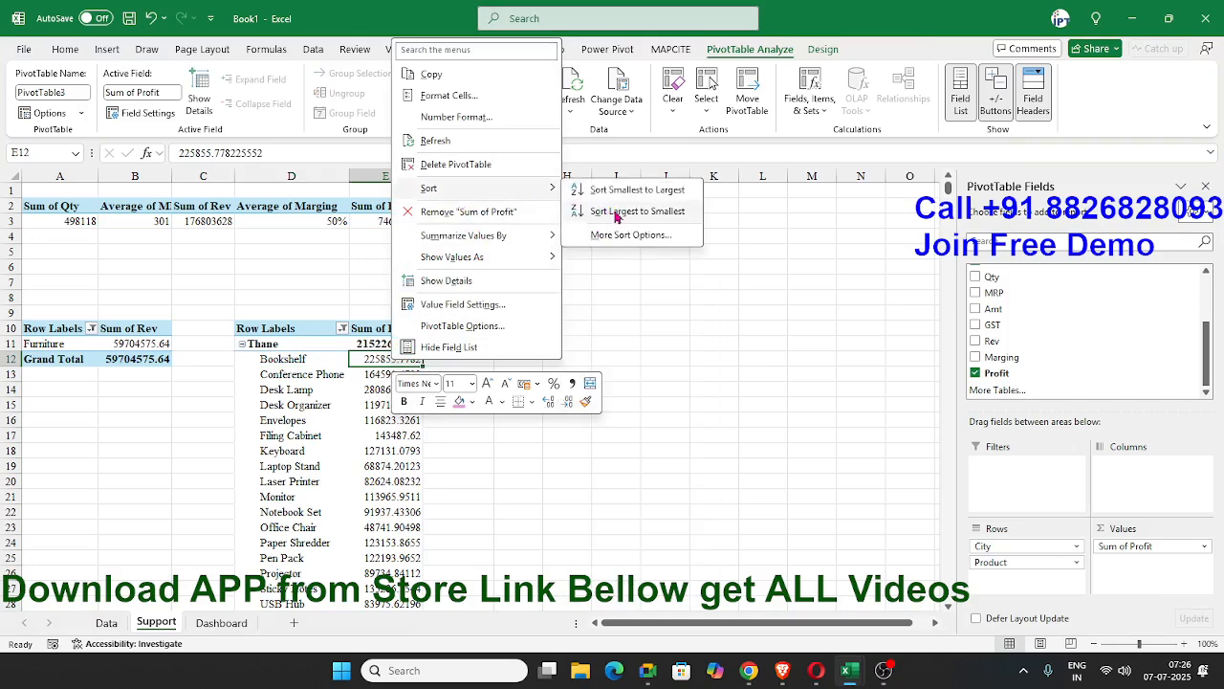
click(617, 214)
click(289, 357)
click(397, 362)
click(298, 359)
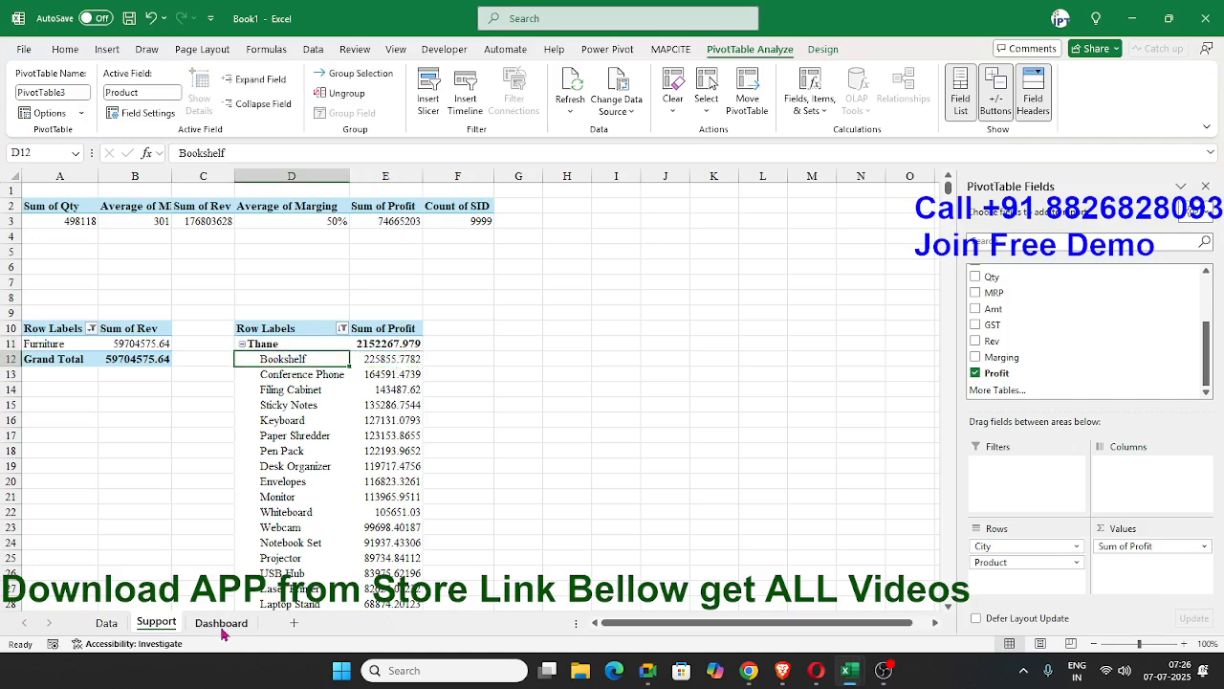
Link the merged cell Z9 of the new Dashboard card to the city in Support!D11.
click(221, 623)
text(=)
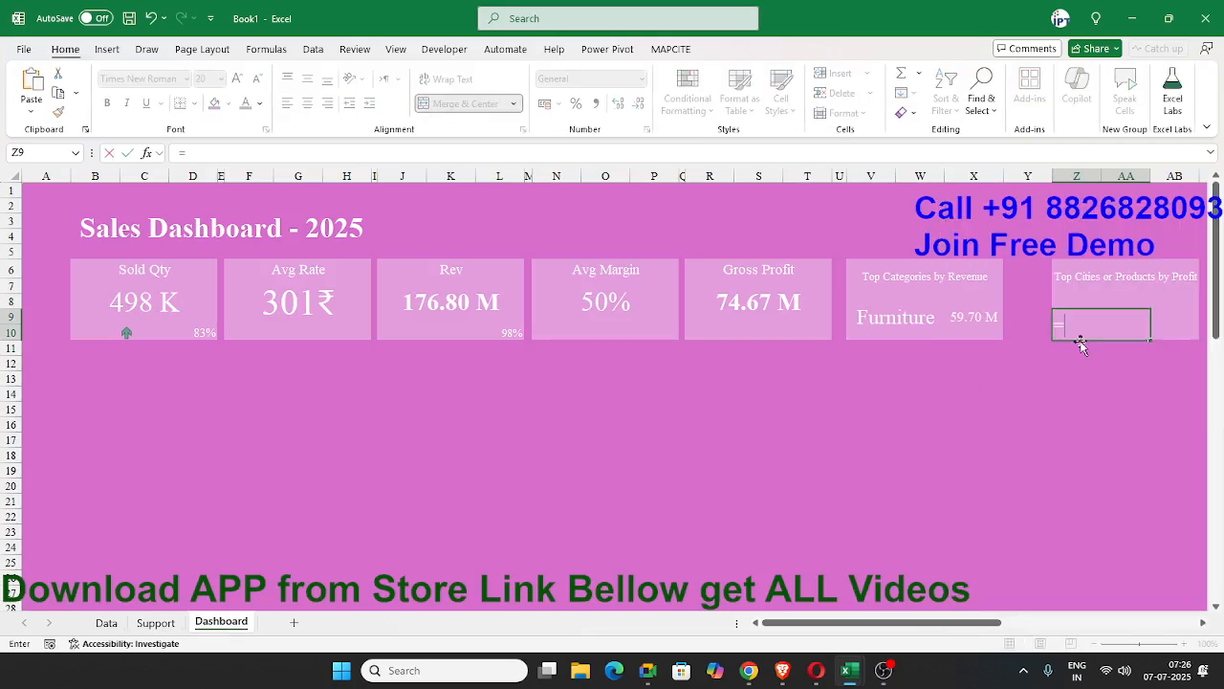
click(156, 623)
click(281, 343)
key(Return)
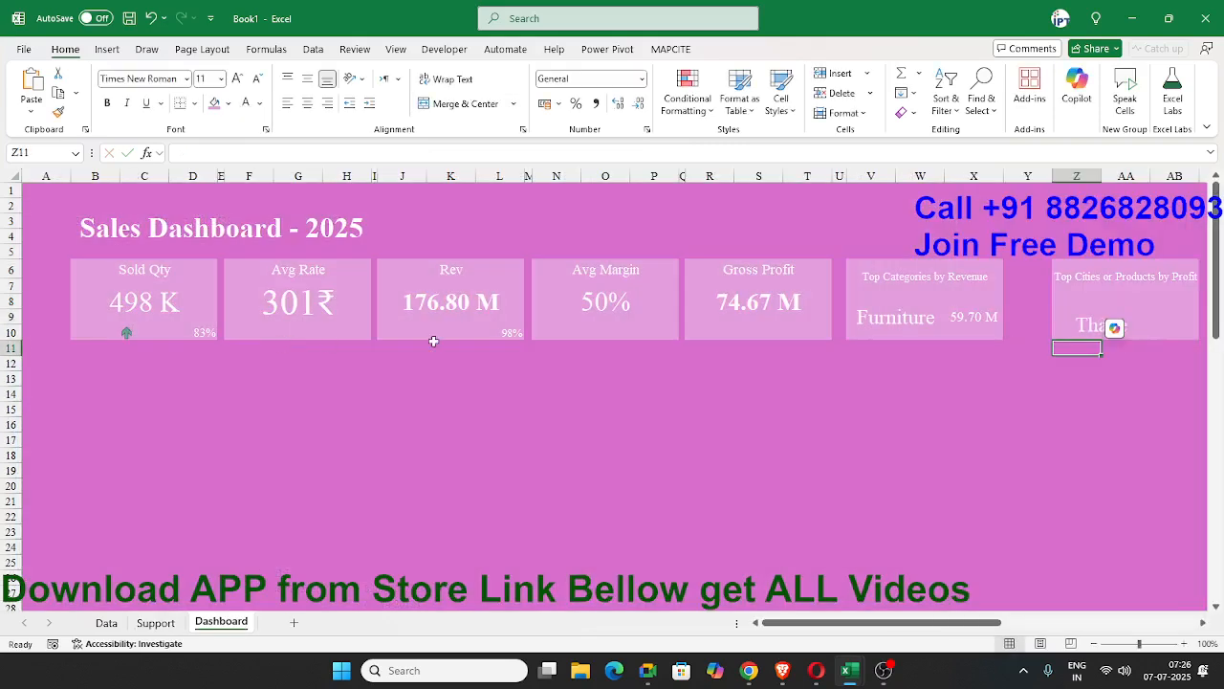
Link the merged cell Z8 of the new Dashboard card to the city in Support!D11.
click(1086, 334)
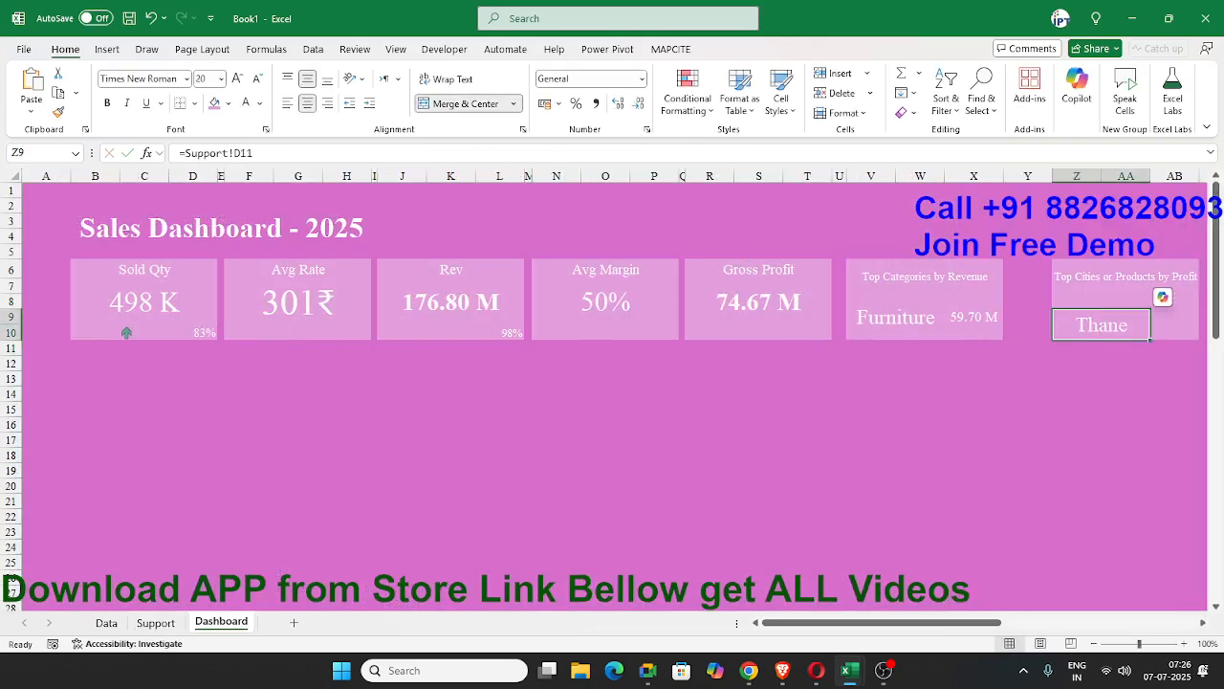
click(1129, 301)
text(=)
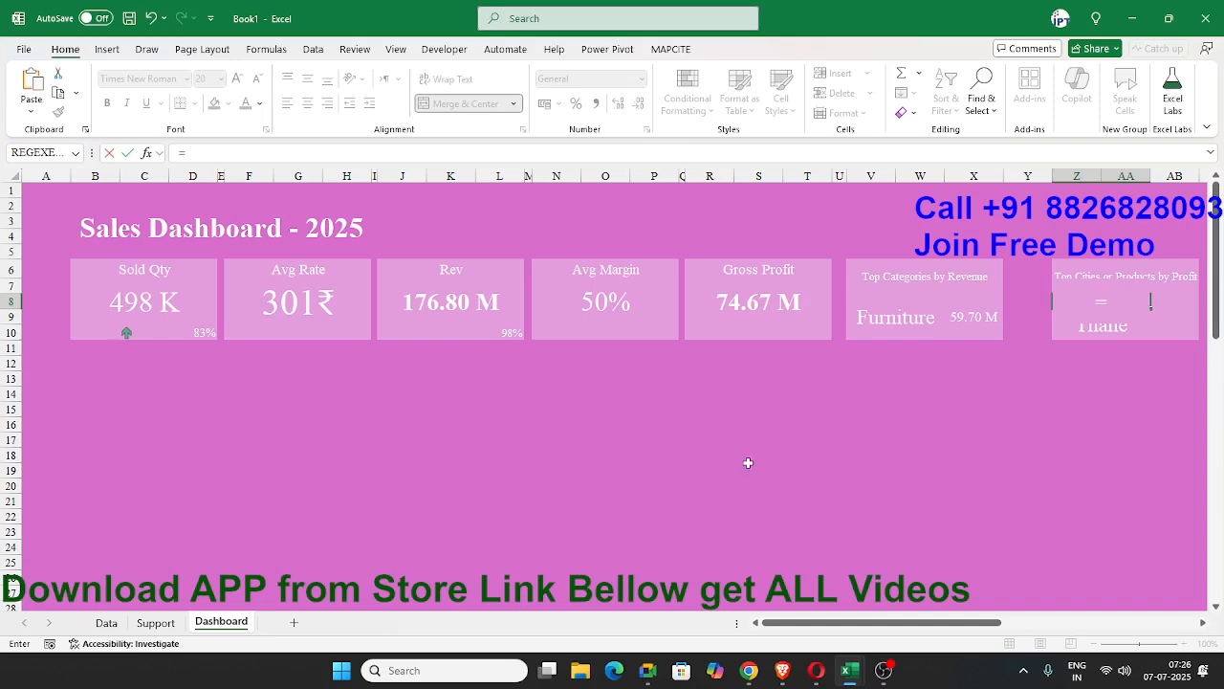
click(156, 622)
click(275, 344)
key(Return)
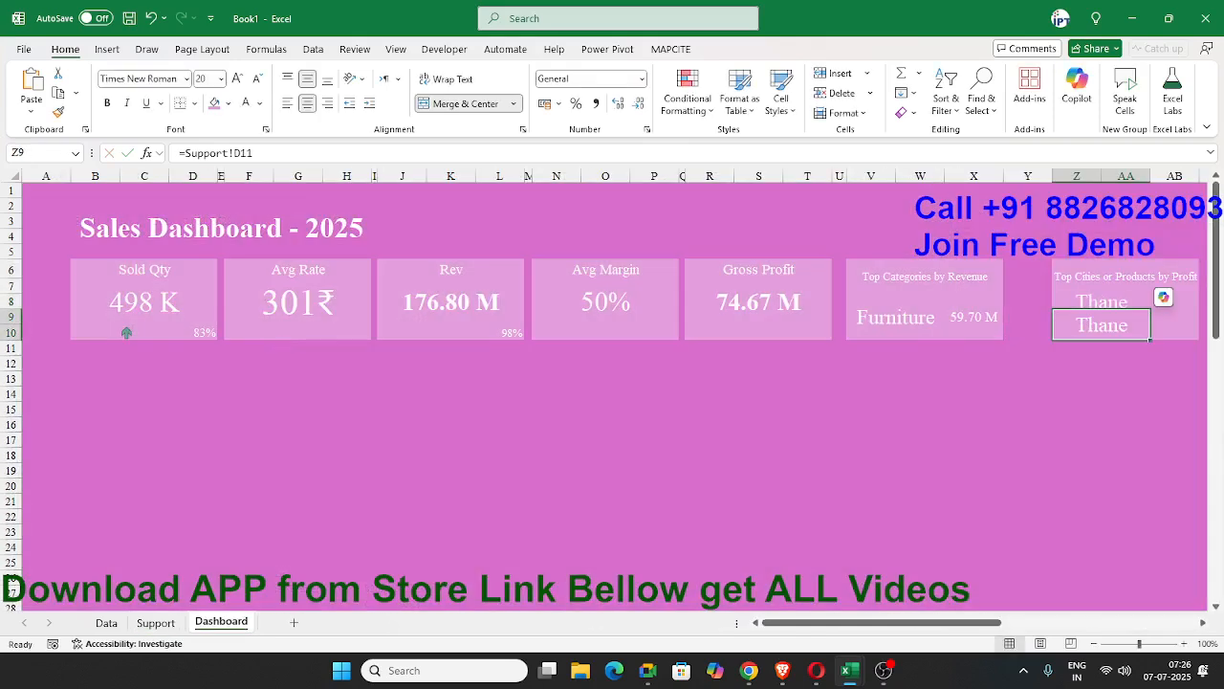
Link the merged cell Z9 of the Top Cities or Products card to the top product in Support!D12.
text(=)
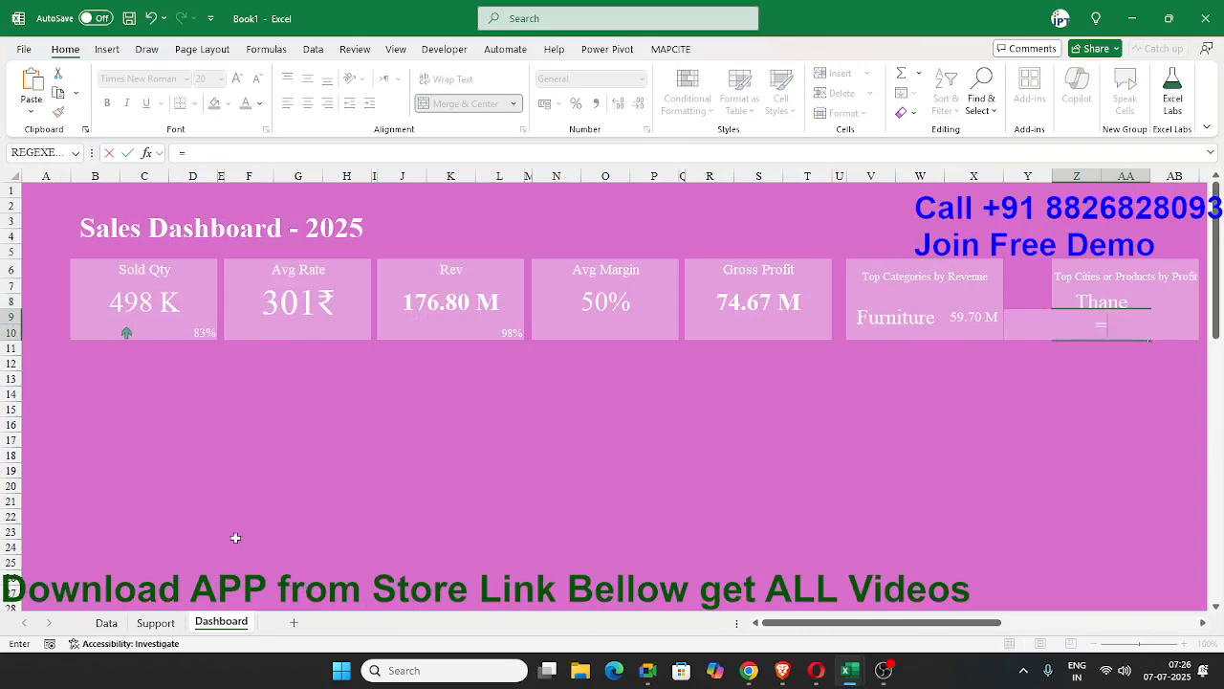
click(156, 623)
click(285, 371)
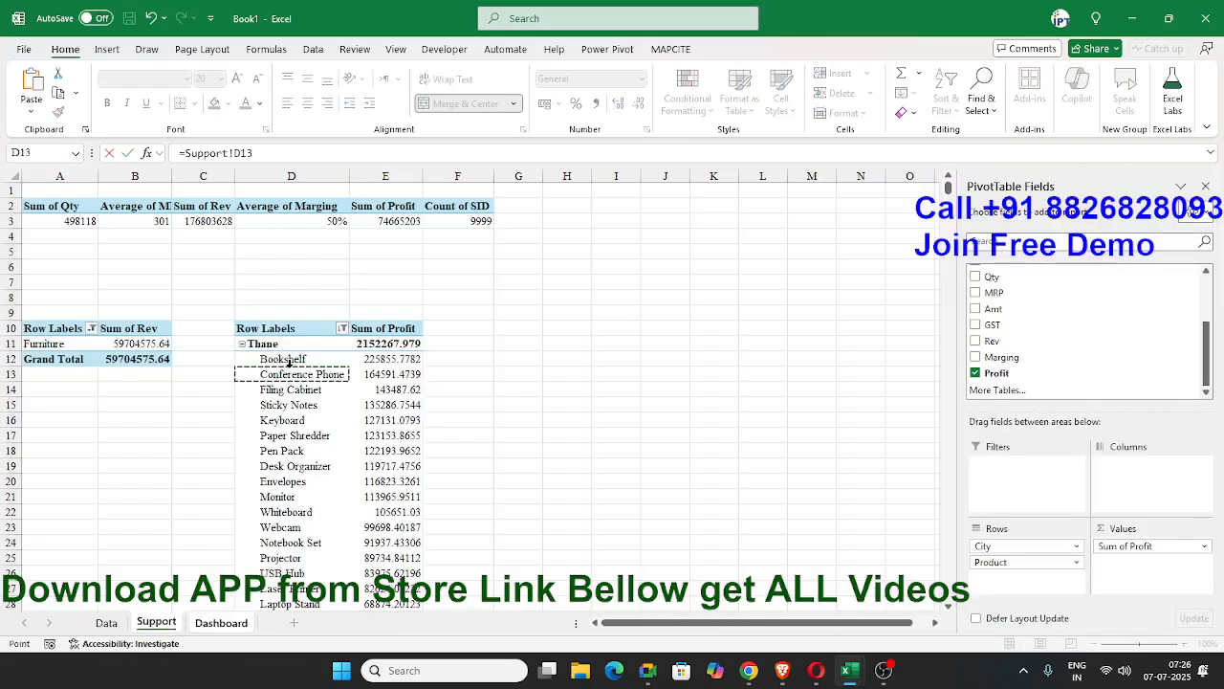
click(273, 359)
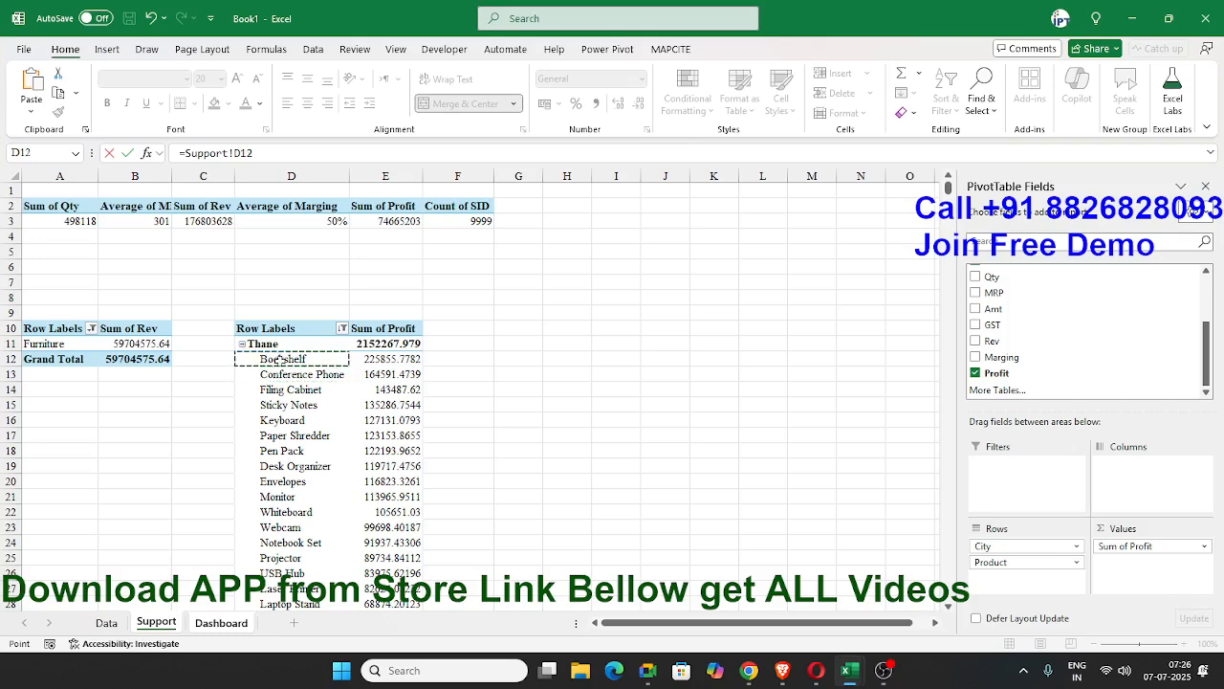
key(Return)
Link the card's merged cell AB8 to the top city's profit in Support!E11.
click(1148, 307)
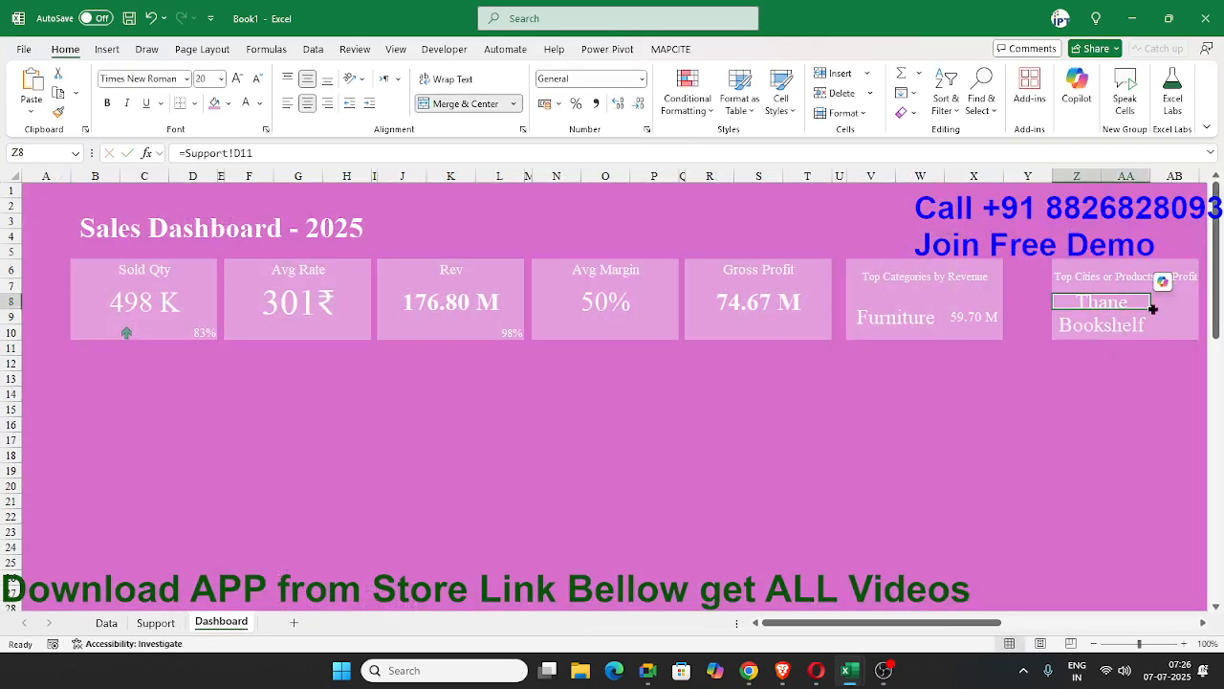
click(1173, 308)
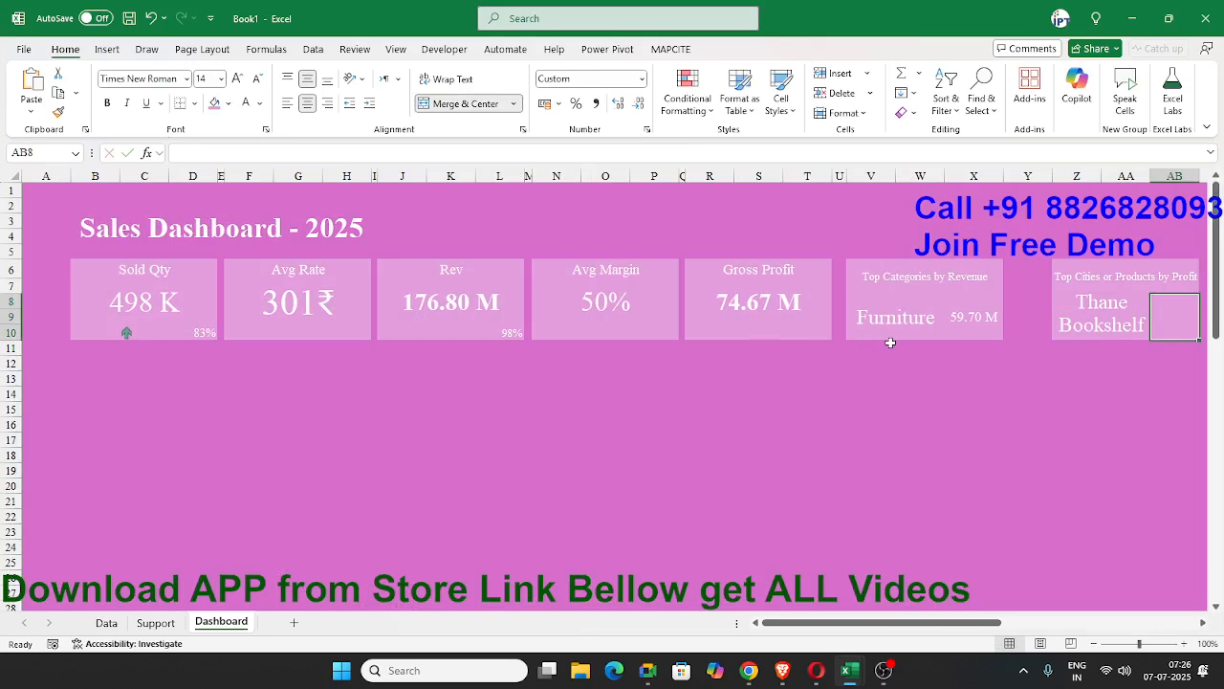
text(=)
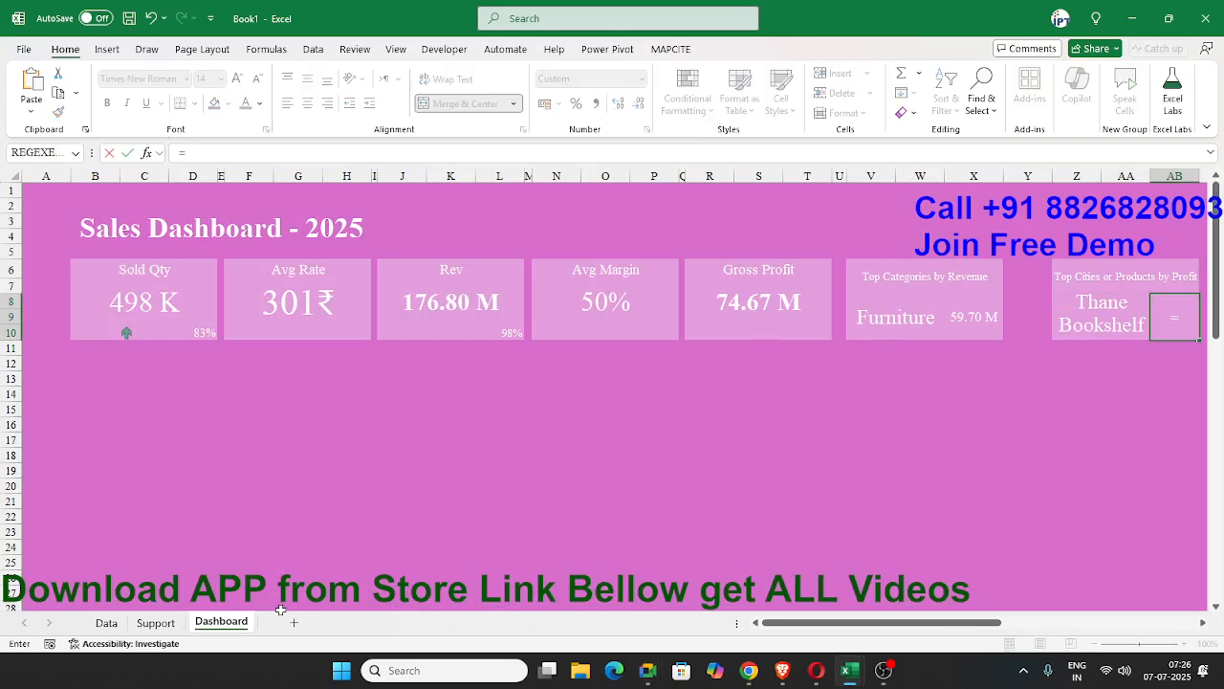
click(155, 622)
click(401, 346)
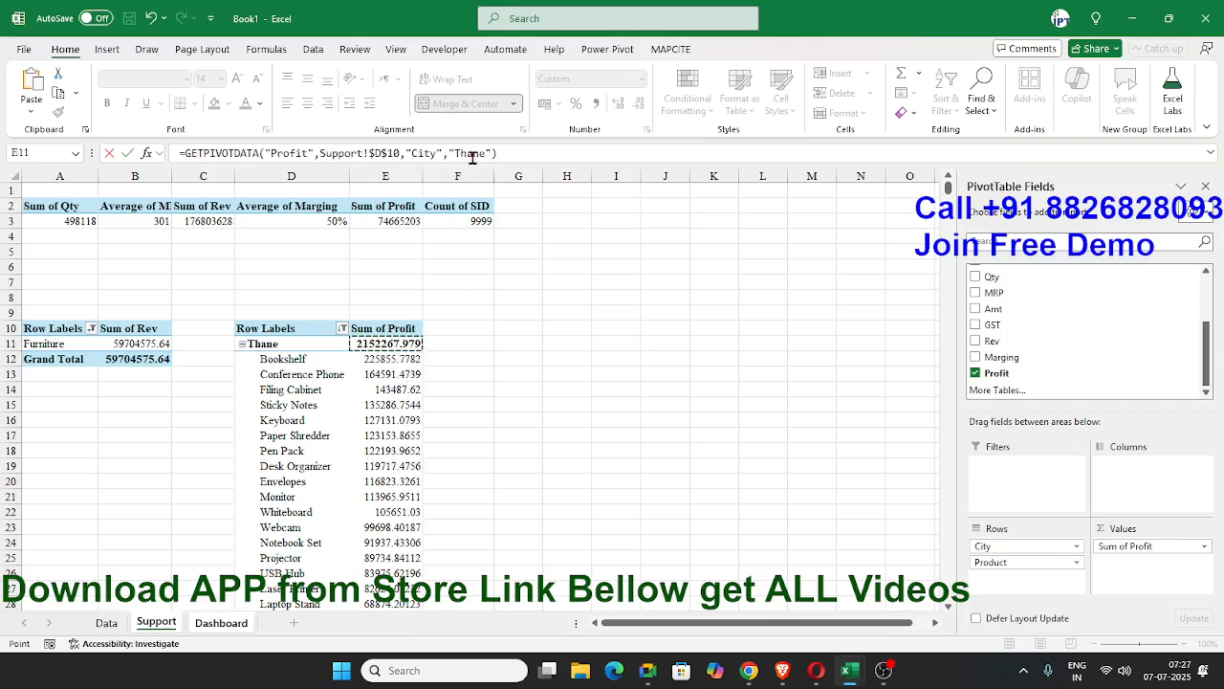
key(Return)
Replace the hard-coded "Thane" in AB8's GETPIVOTDATA formula with a reference to cell Z8.
click(1184, 315)
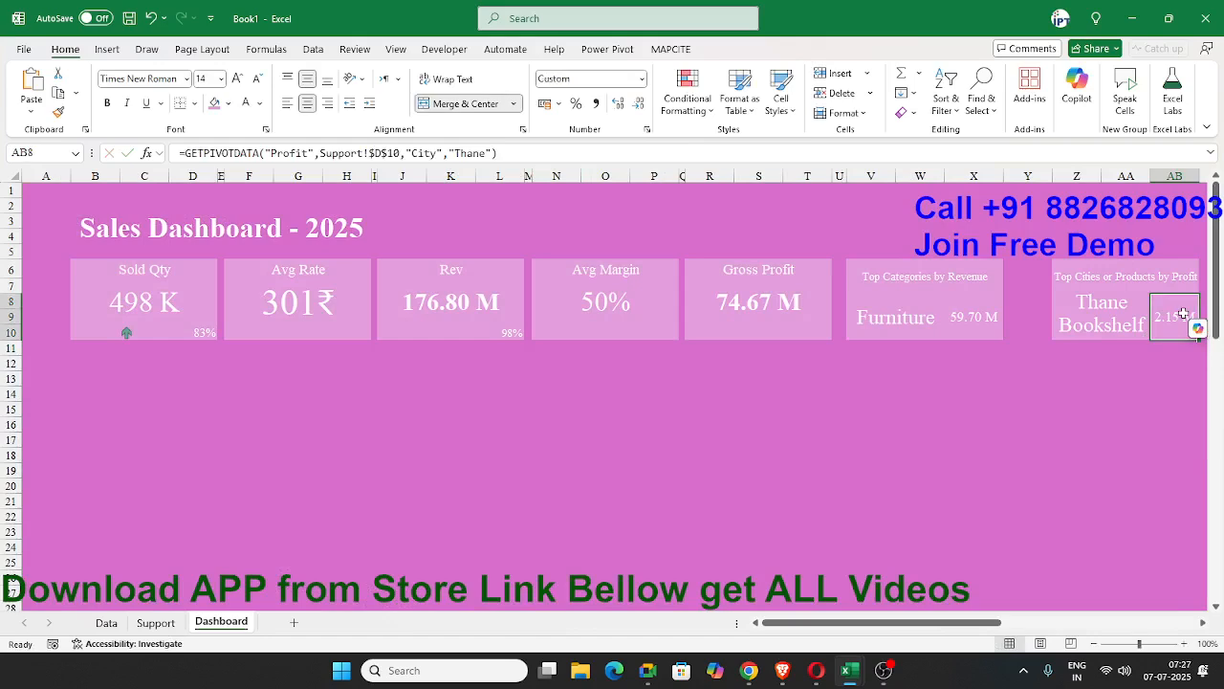
click(453, 153)
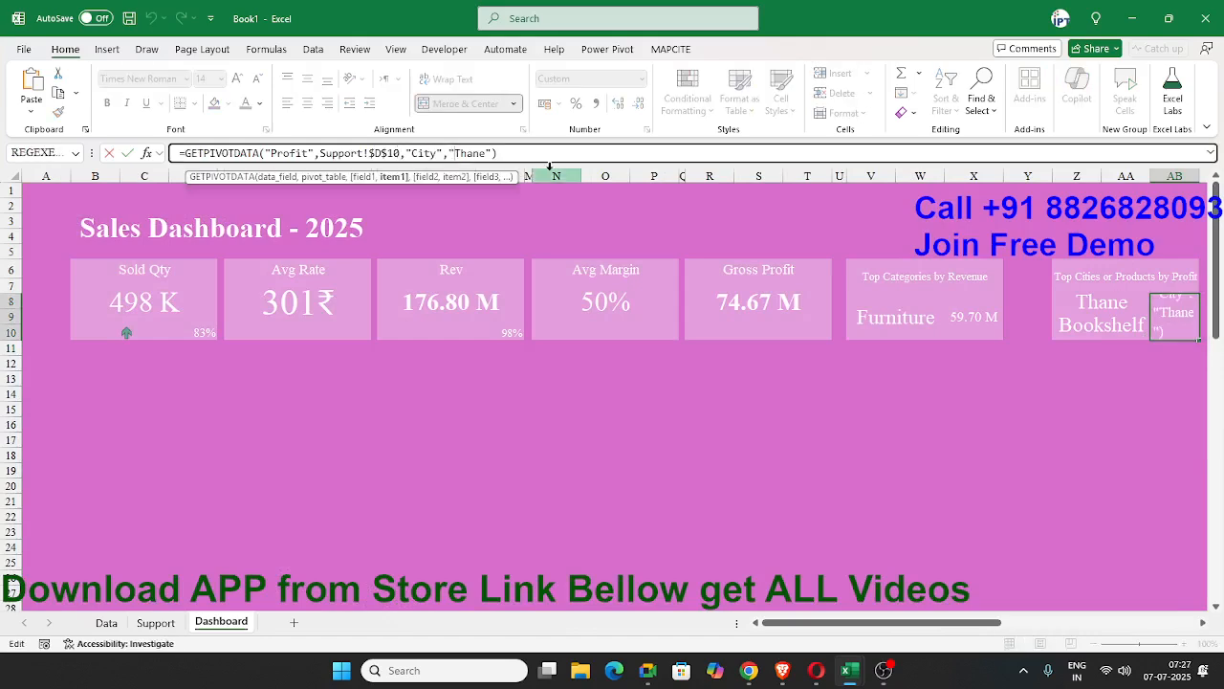
key(Delete)
key(Delete)
key(Delete)
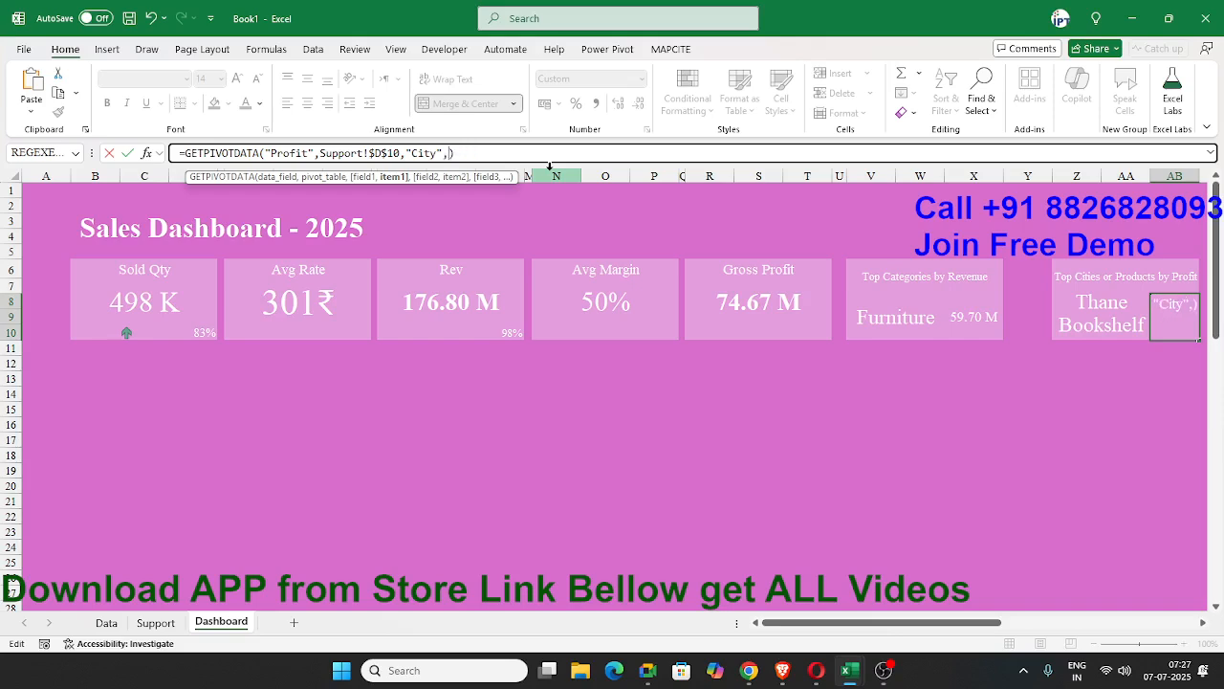
click(1097, 301)
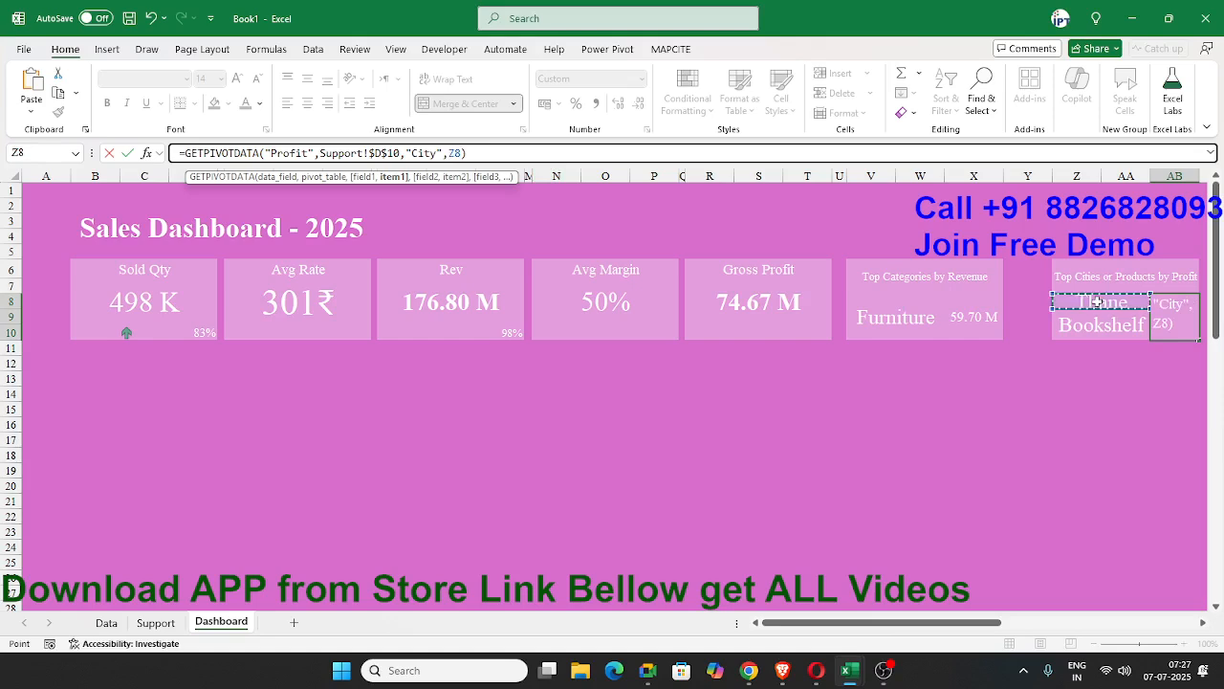
key(Return)
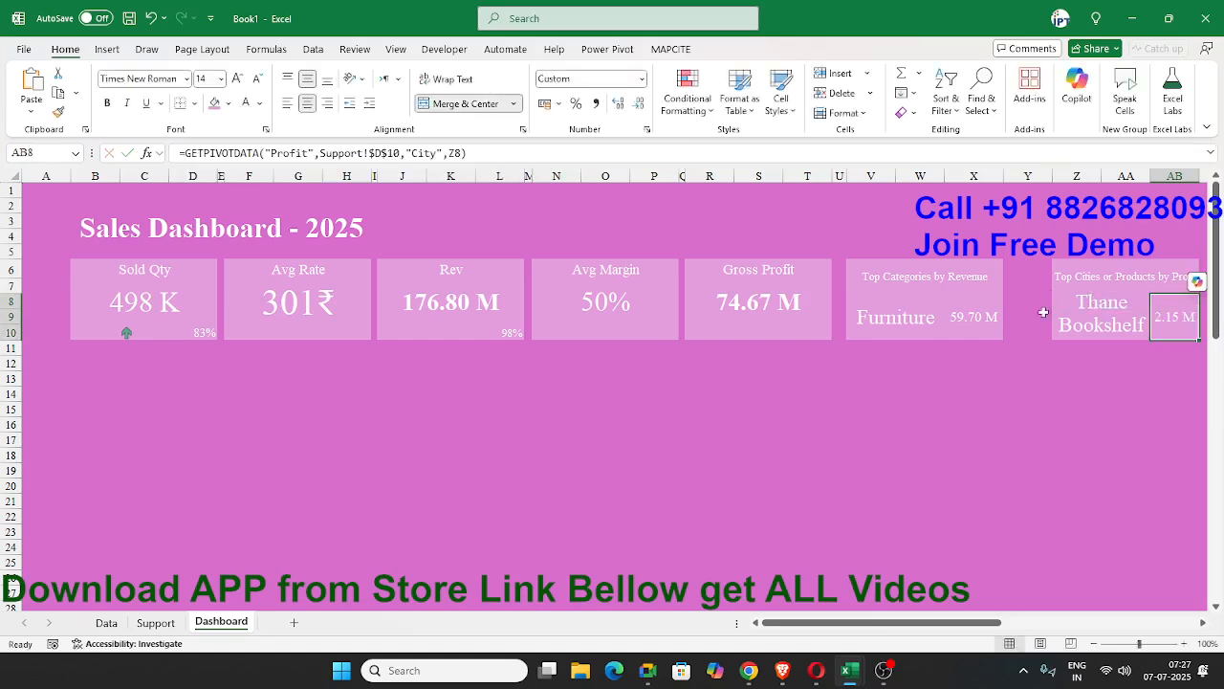
Replace the hard-coded "Furniture" in the Top Categories card's GETPIVOTDATA formula with a reference to the card's category name cell.
click(994, 314)
click(458, 154)
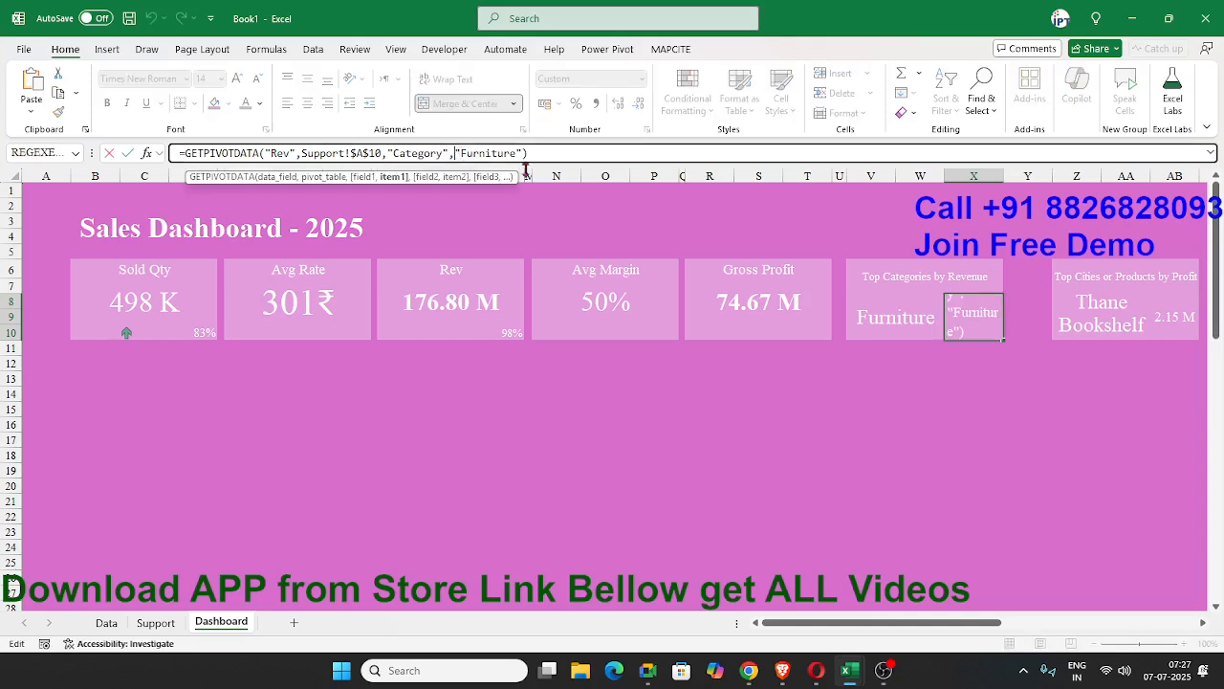
key(Delete)
key(Delete)
key(Delete)
key(Delete)
key(Delete)
key(Delete)
key(Delete)
key(Delete)
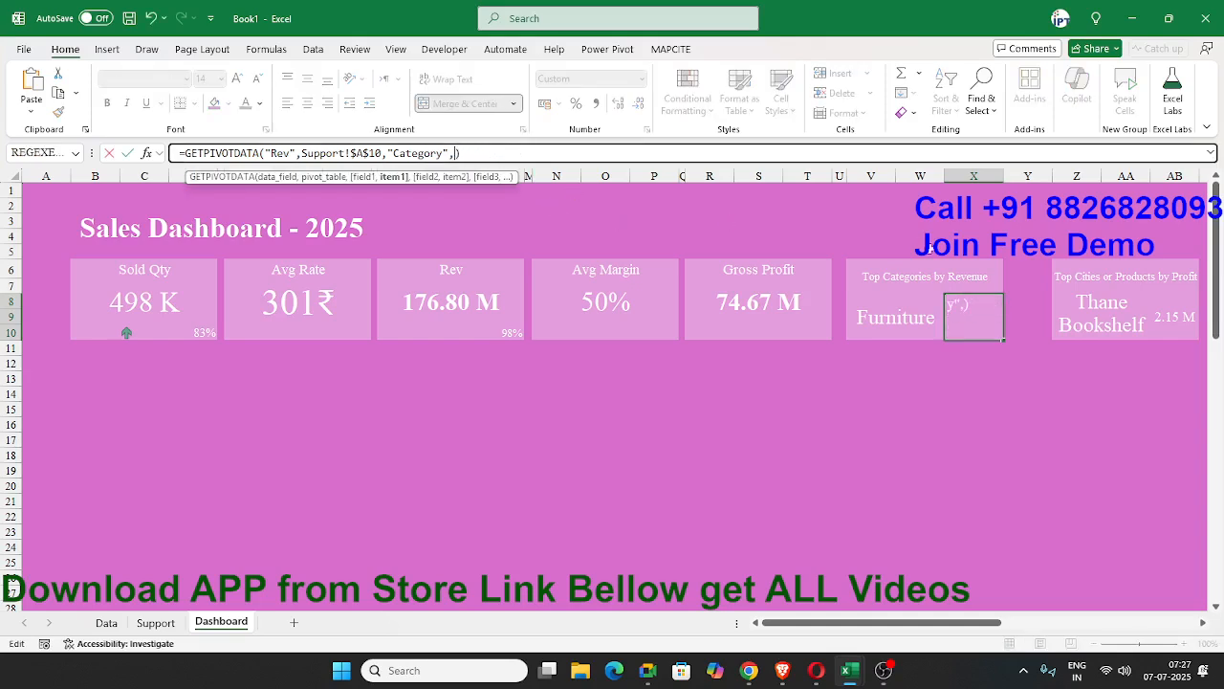
click(897, 316)
key(ctrl+Return)
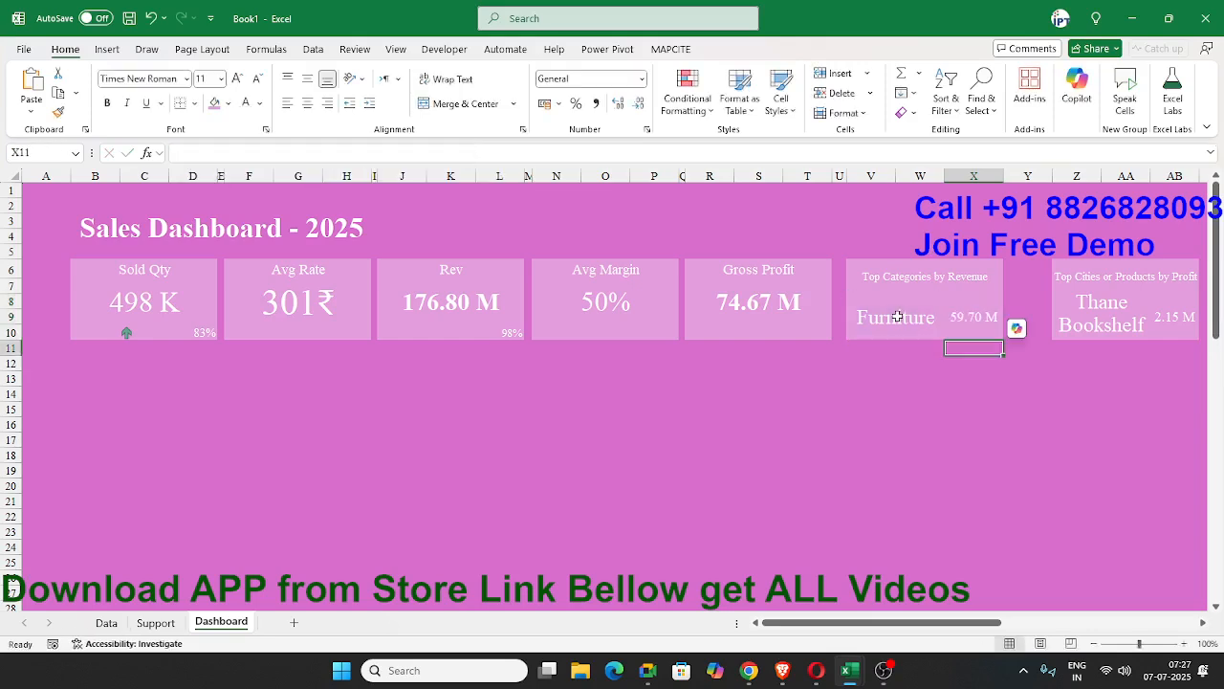
Narrow column Y to reduce the gap between the two top-performer cards.
click(997, 370)
drag(1052, 173, 1026, 173)
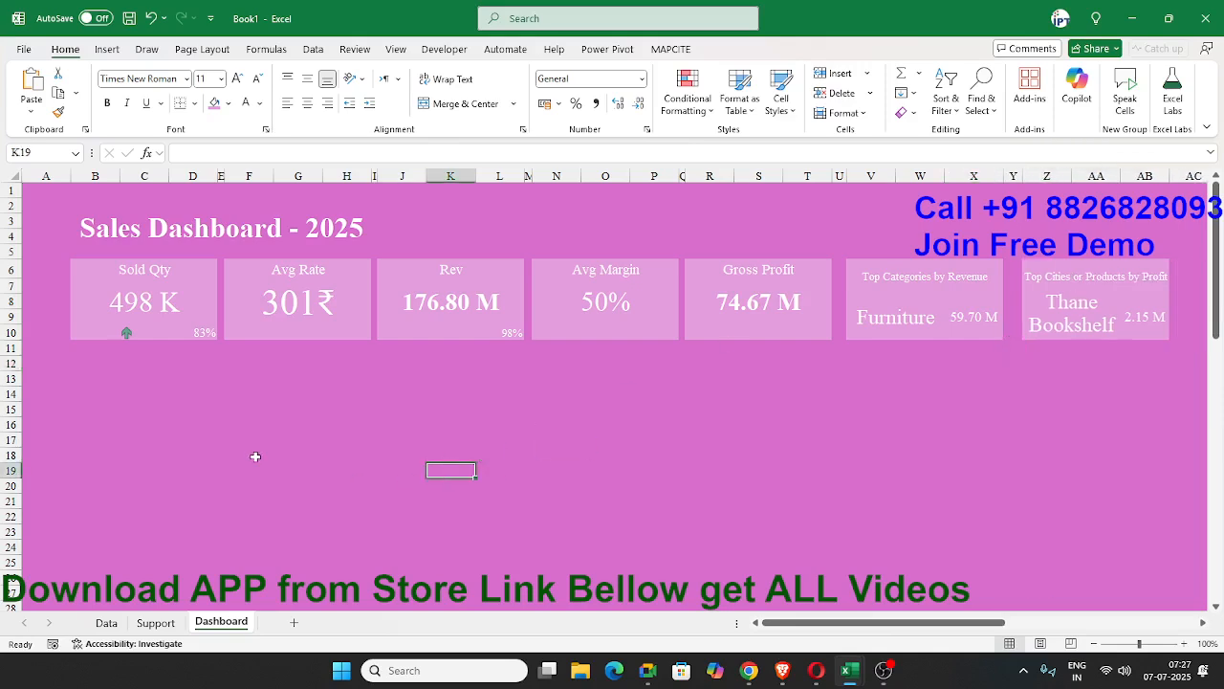
click(71, 426)
click(145, 413)
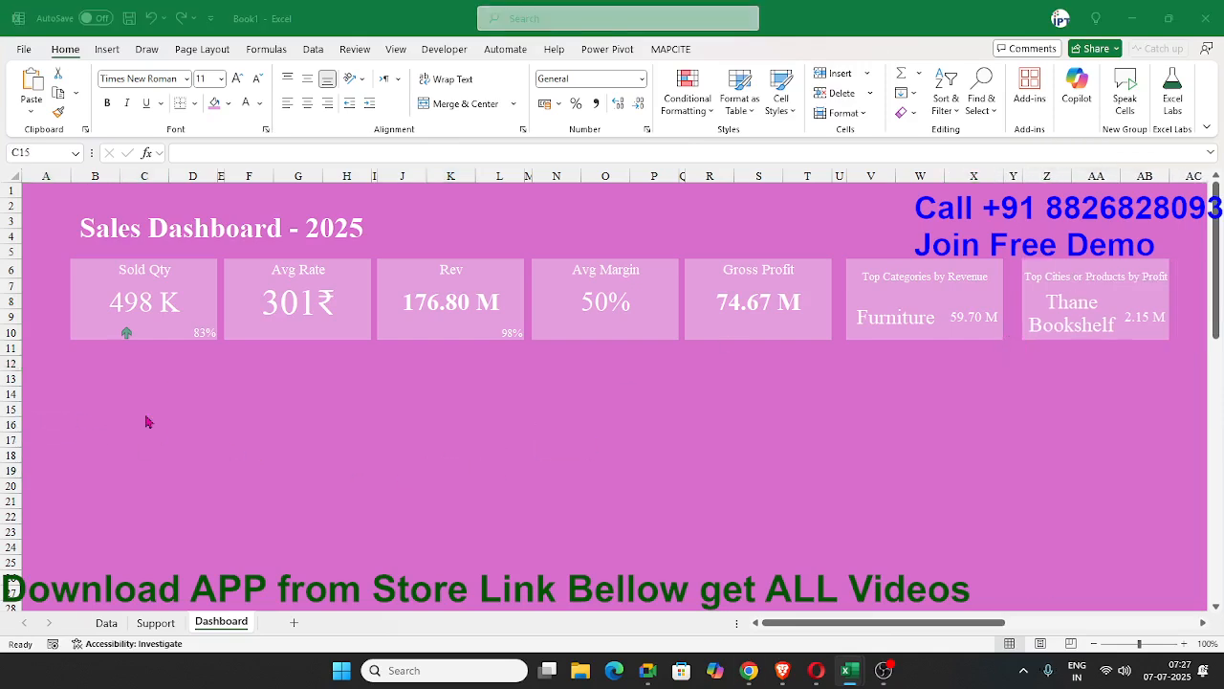
Switch to the ChatGPT conversation and examine its list of PivotTables to create.
key(alt+Tab)
key(alt+Tab)
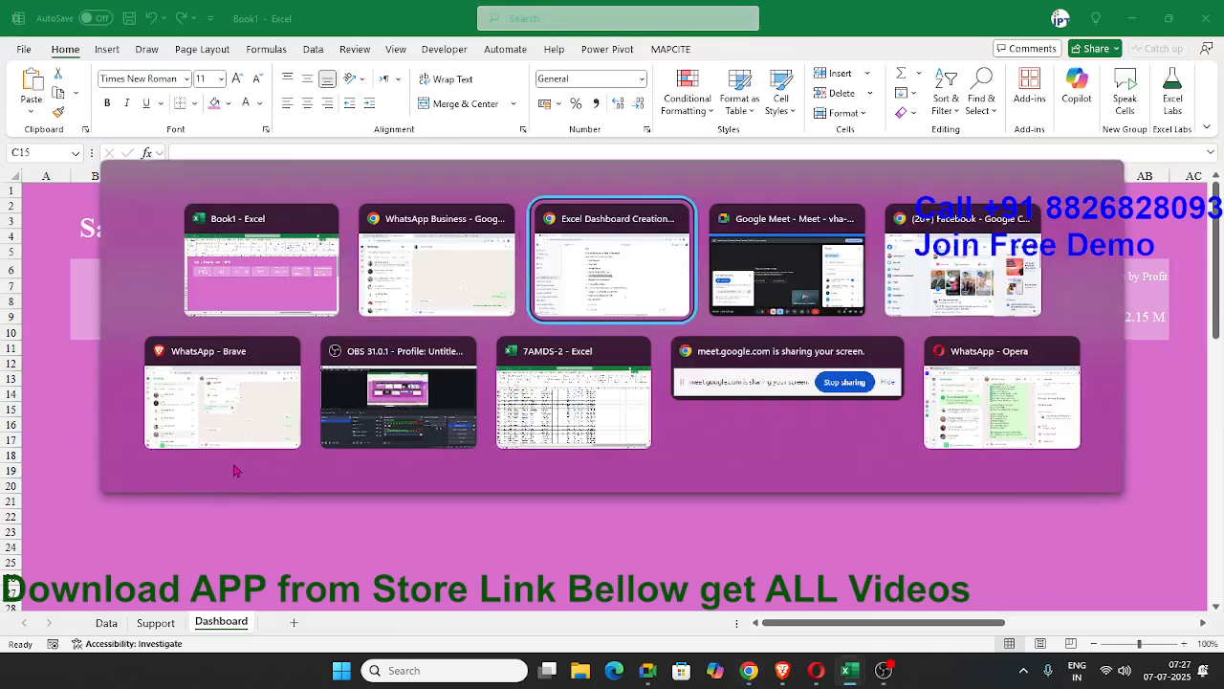
click(427, 471)
scroll(424, 469, down, 1)
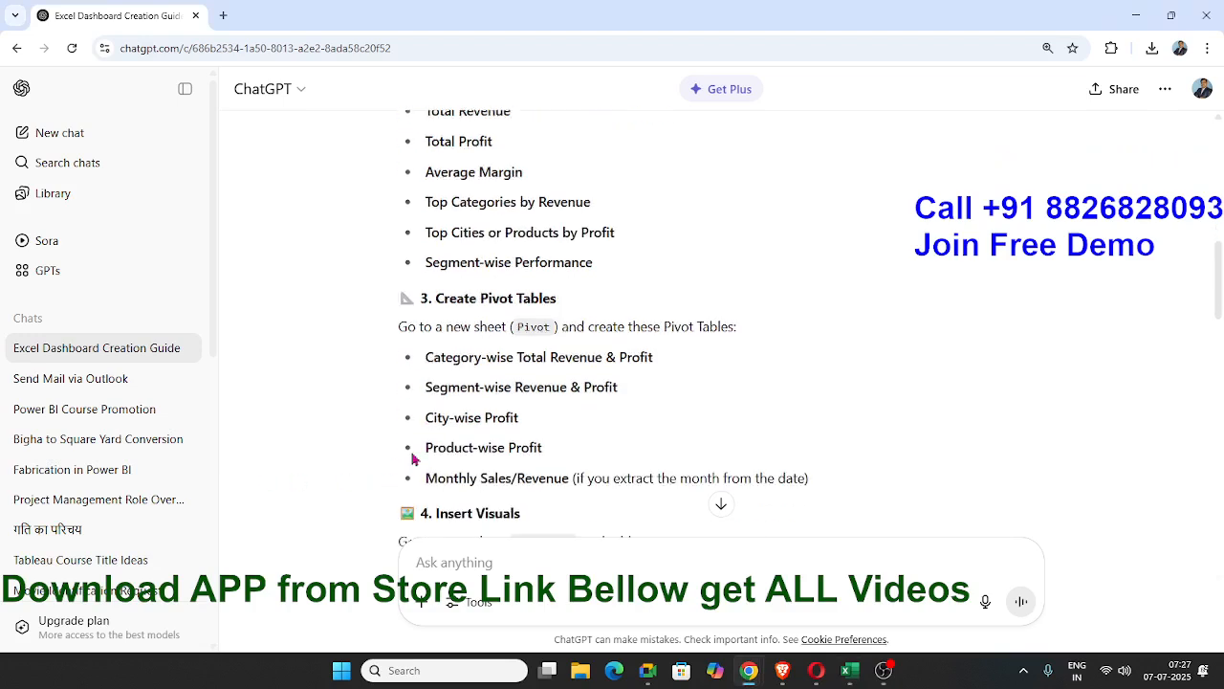
double_click(519, 357)
double_click(631, 363)
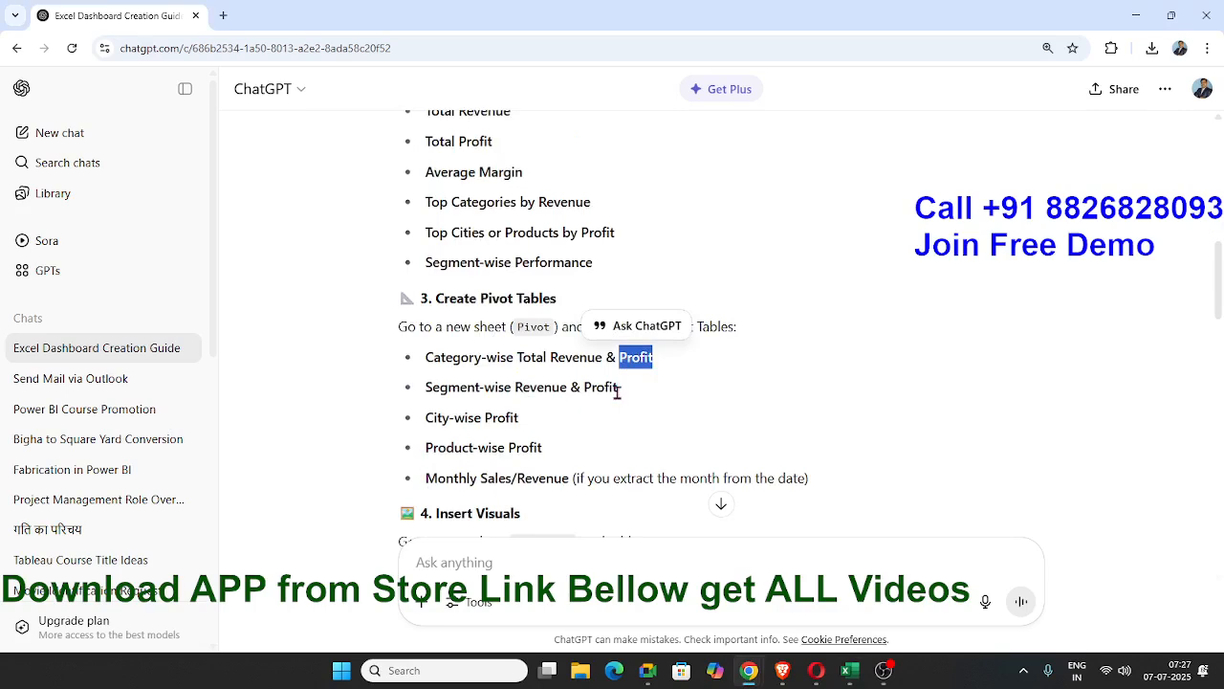
drag(462, 361, 512, 362)
click(575, 356)
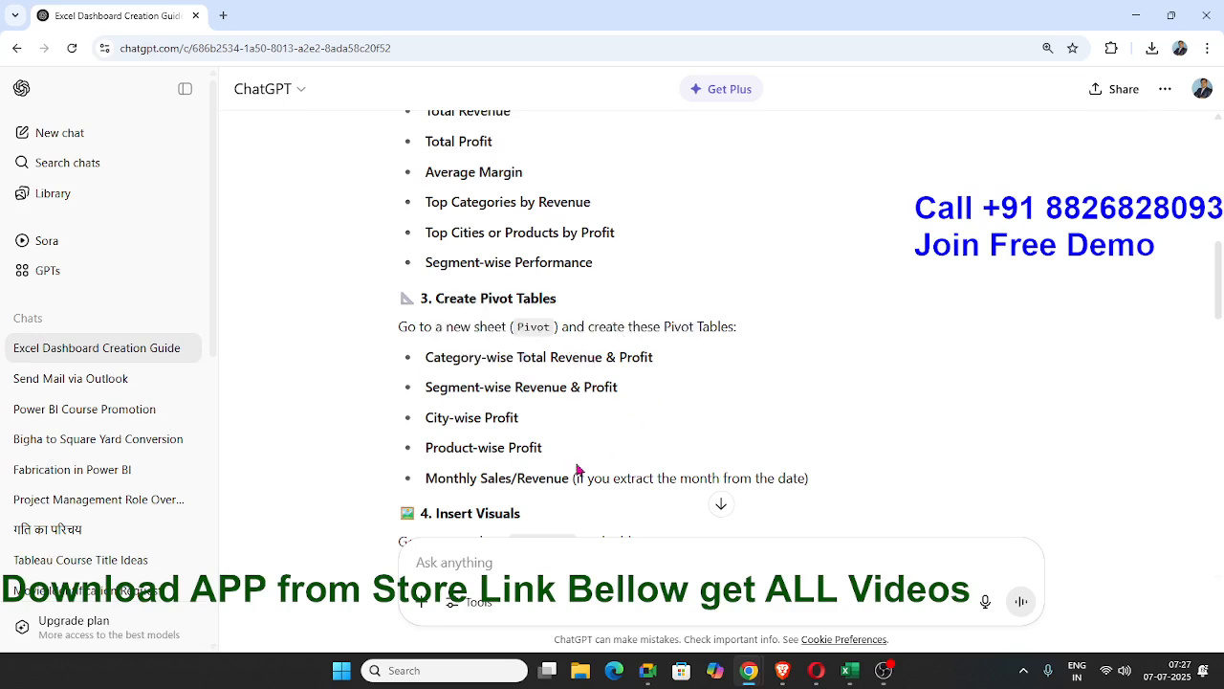
Read ChatGPT's Insert Visuals section, checking the Revenue by Category pie chart against the free Dashboard range B12:D19.
scroll(577, 469, down, 4)
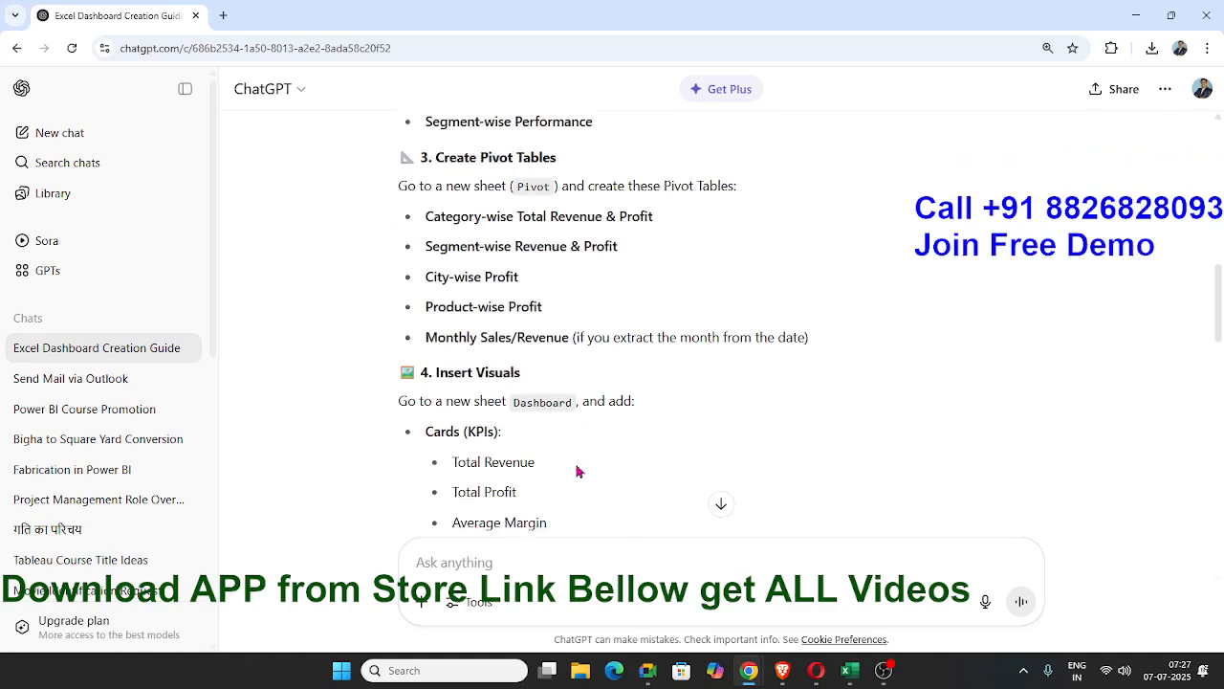
scroll(576, 470, down, 2)
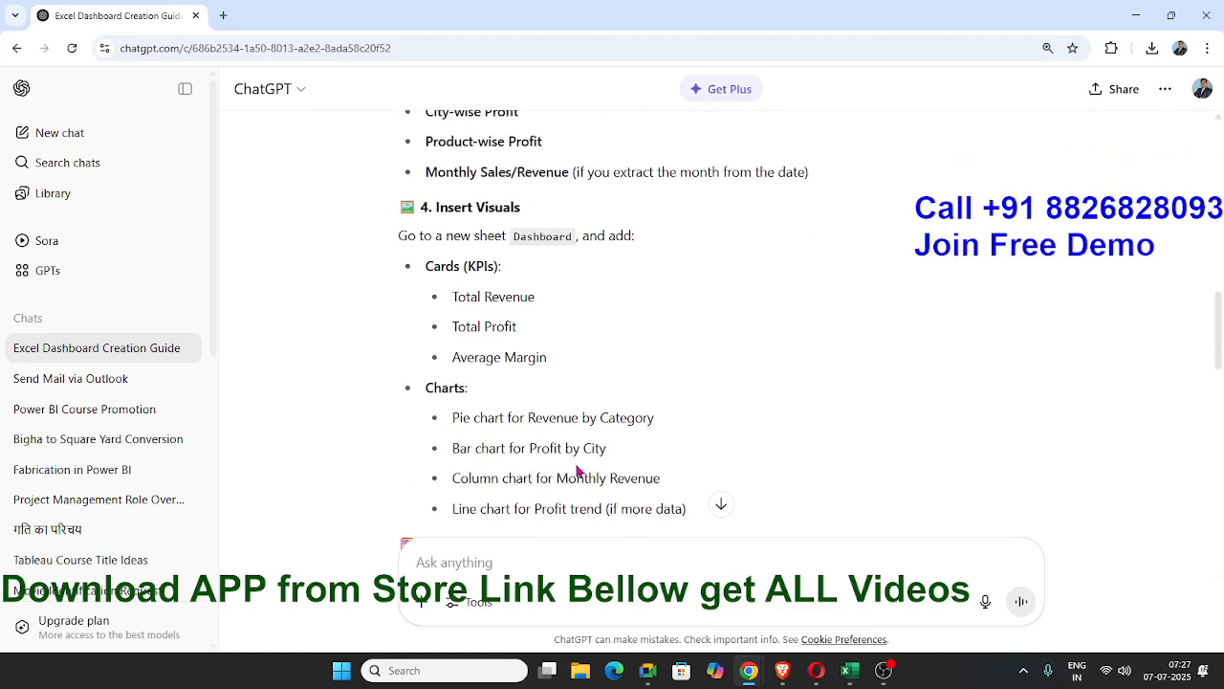
scroll(574, 469, down, 2)
scroll(571, 468, up, 2)
scroll(569, 466, up, 2)
scroll(505, 315, down, 2)
scroll(461, 439, down, 2)
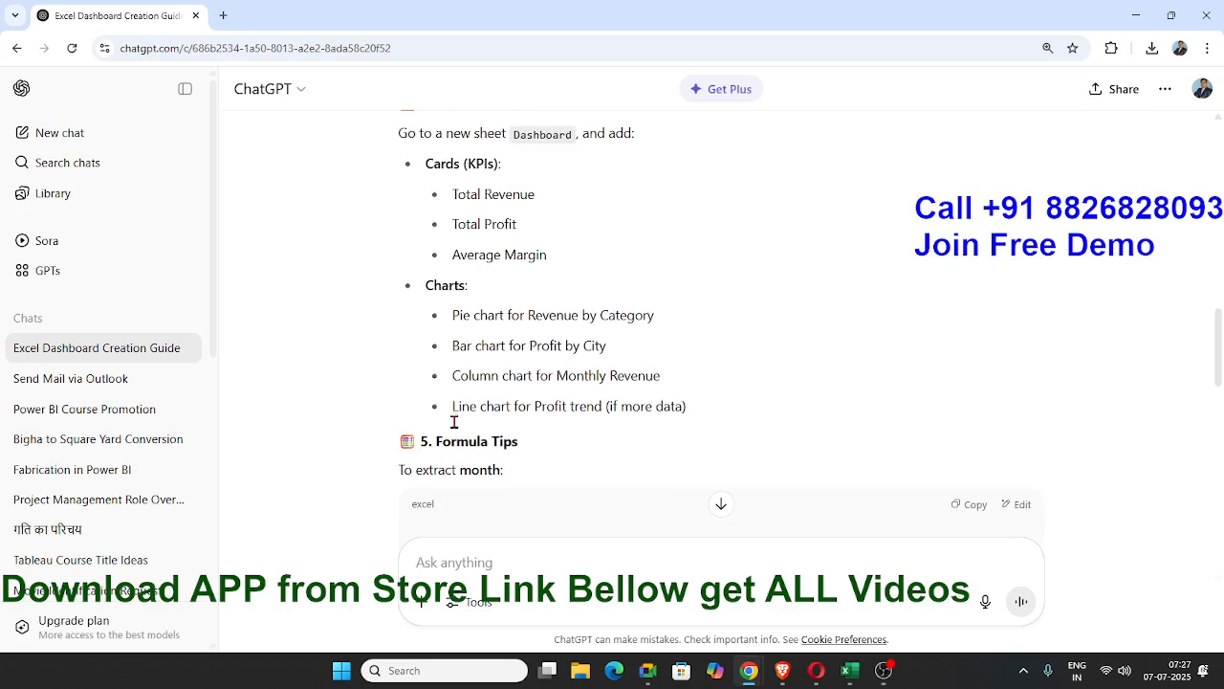
double_click(460, 315)
click(505, 313)
double_click(565, 317)
double_click(590, 317)
key(alt+Tab)
drag(95, 363, 212, 475)
key(alt+Tab)
Examine ChatGPT's bar, column and line chart suggestions for city profit, monthly revenue and profit trend.
drag(470, 346, 615, 358)
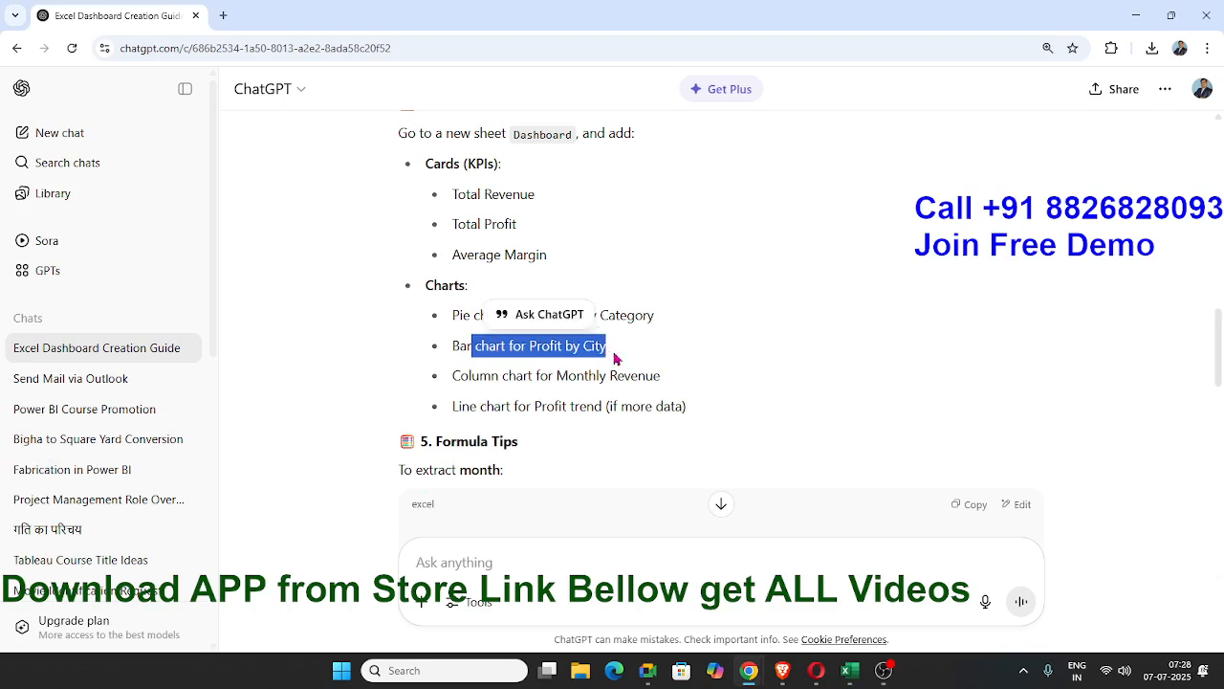
double_click(551, 348)
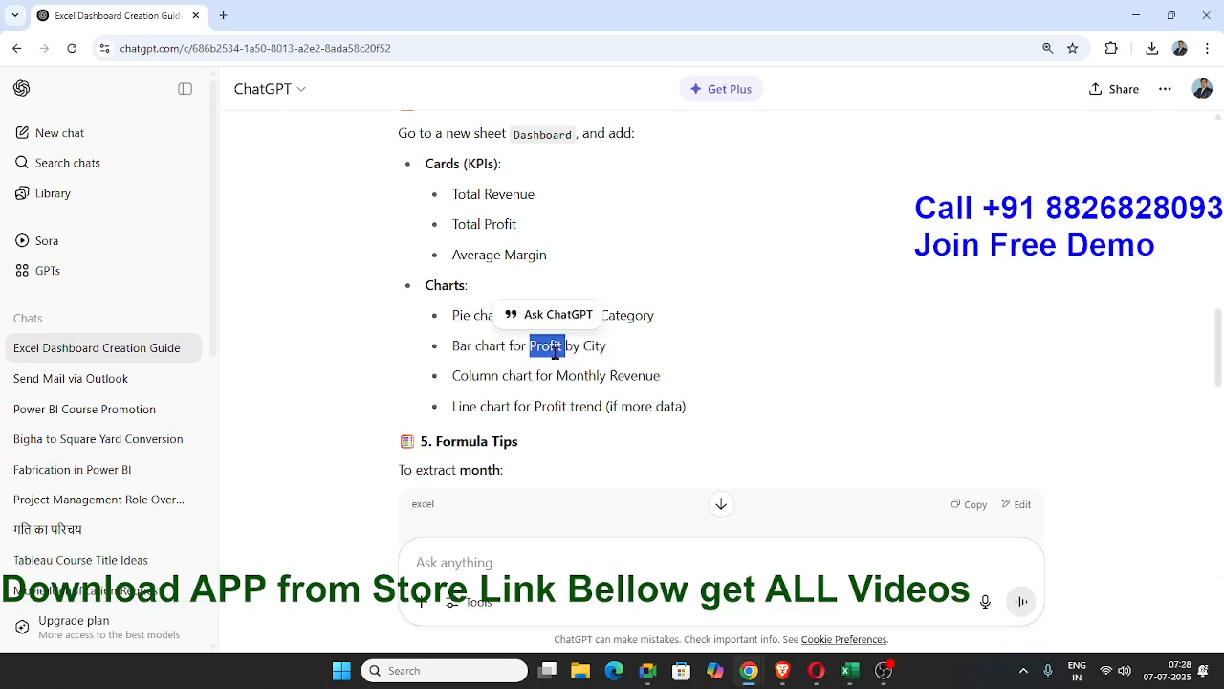
double_click(481, 388)
double_click(556, 378)
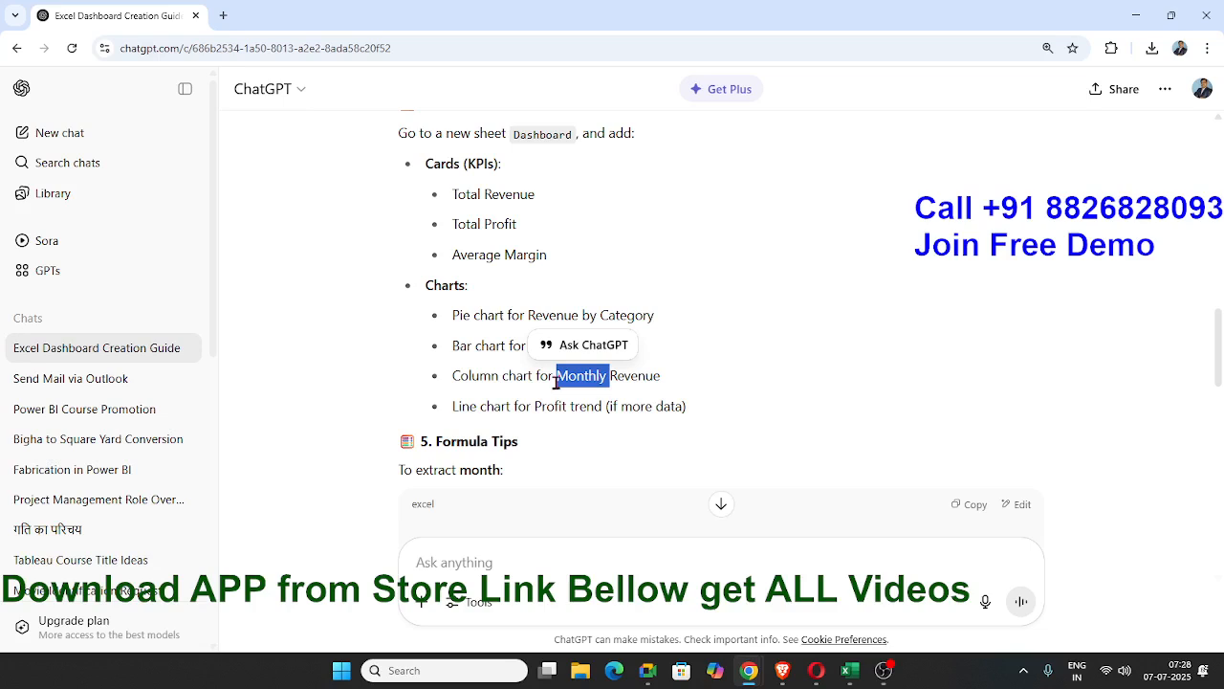
double_click(485, 404)
click(536, 410)
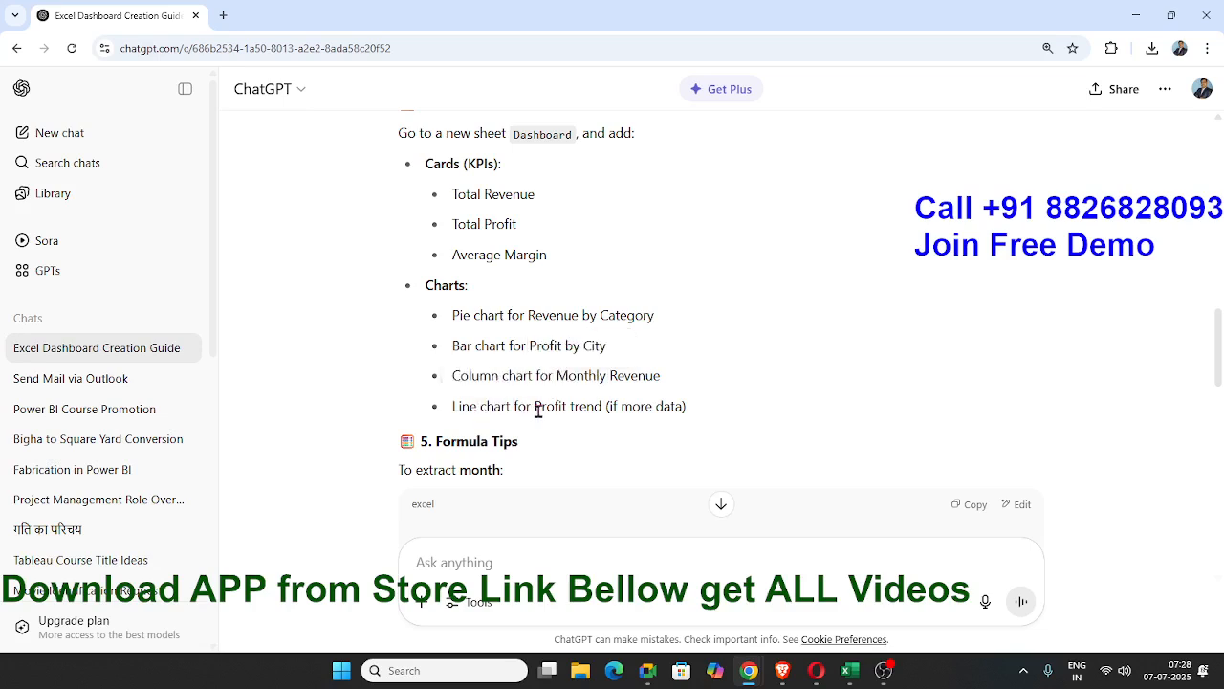
double_click(635, 407)
click(512, 410)
Switch back to Excel and insert a PivotTable from the DATA table at cell I9 of the Support sheet.
key(alt+Tab)
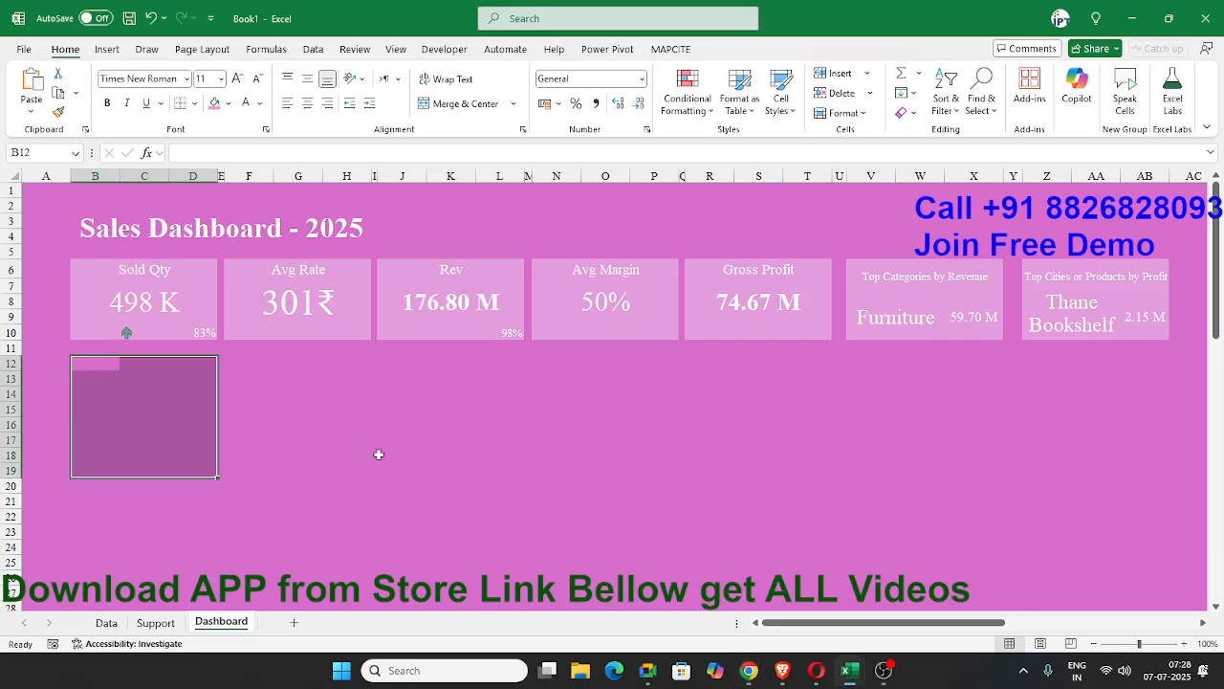
click(156, 622)
click(622, 312)
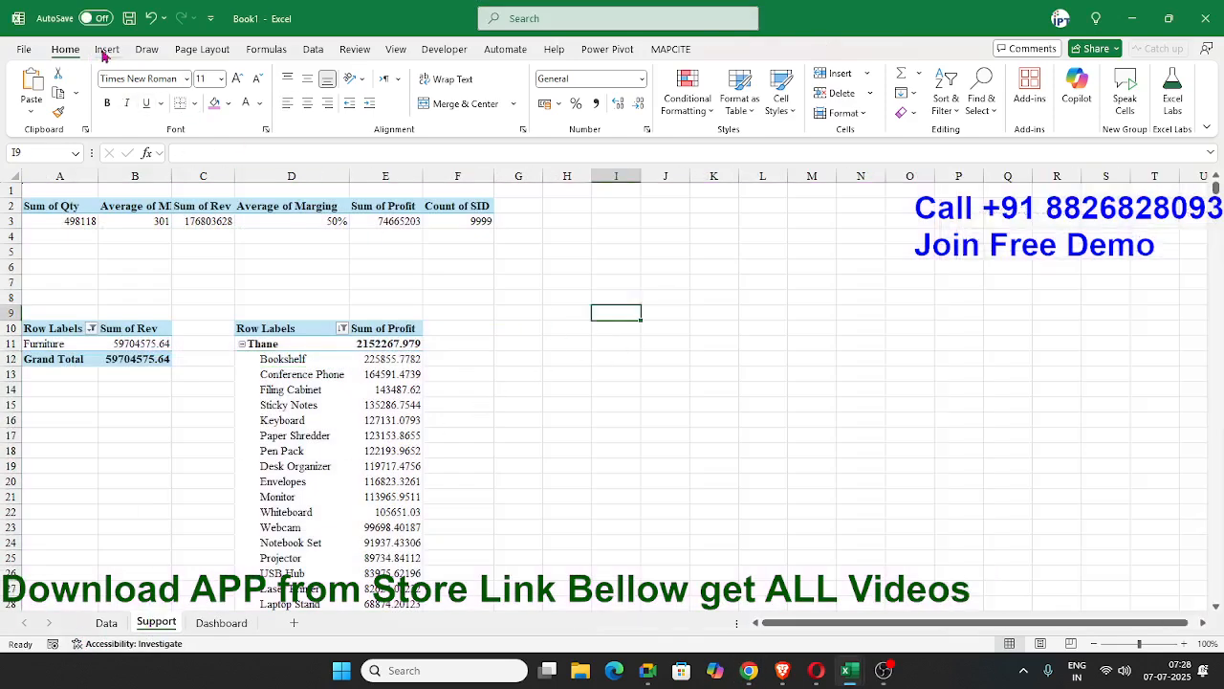
key(alt+Tab)
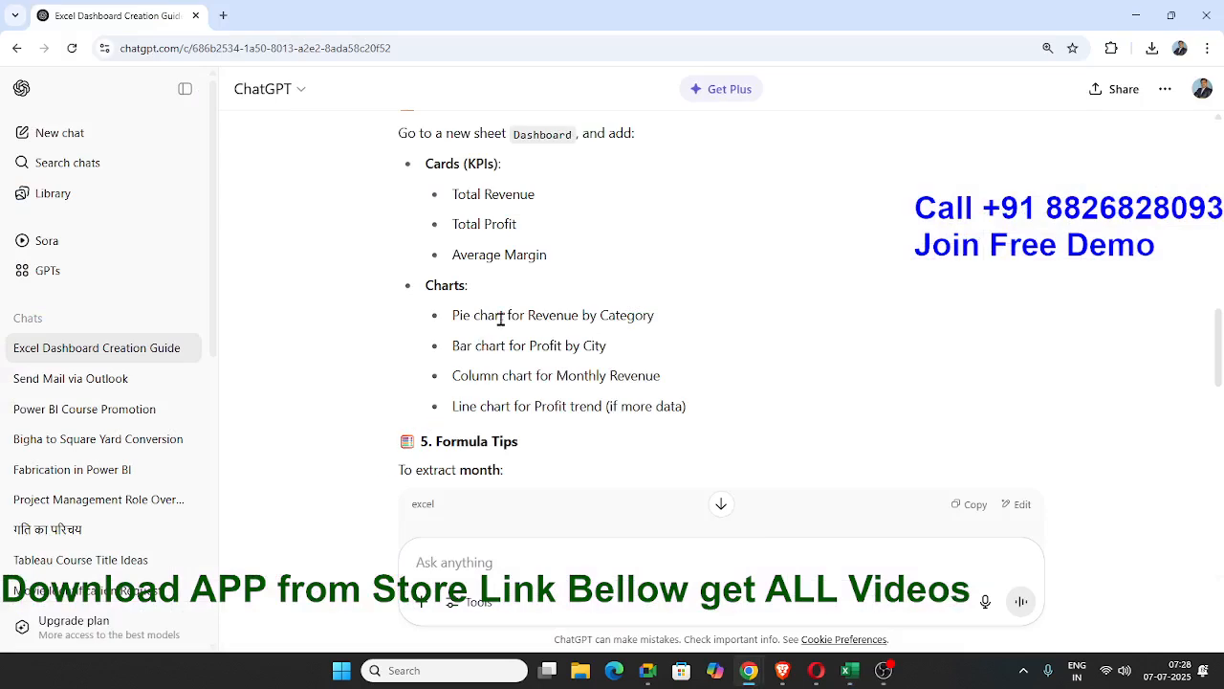
key(alt+Tab)
click(106, 50)
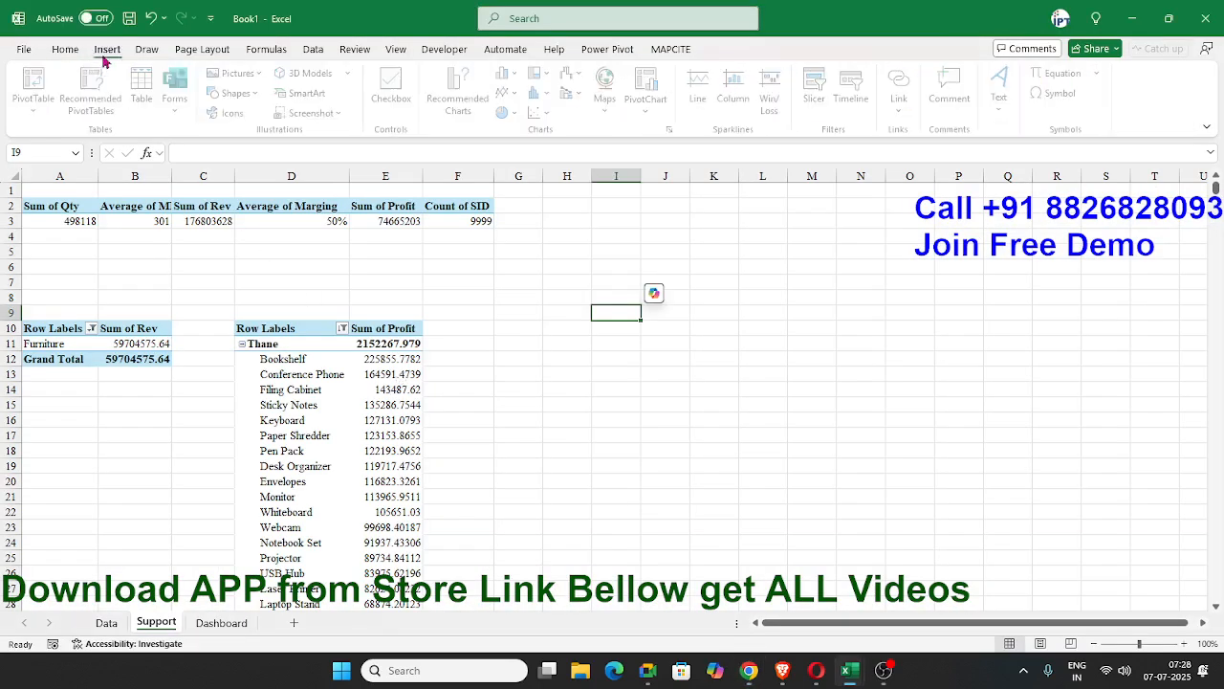
click(38, 84)
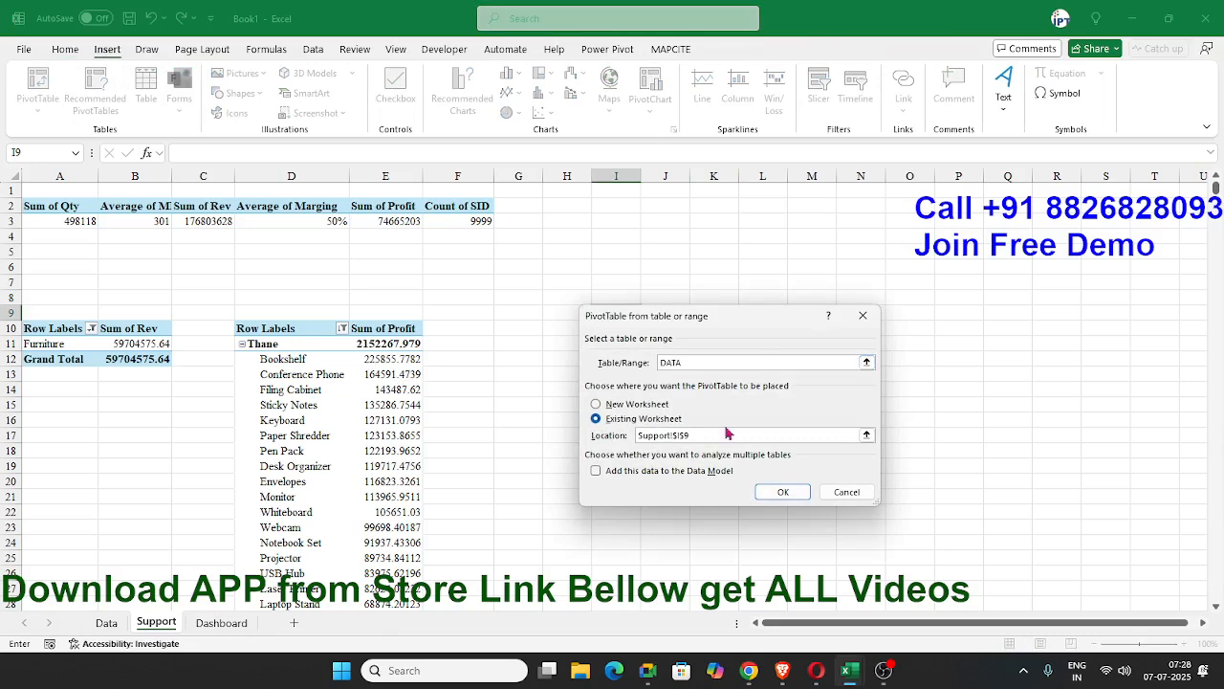
click(780, 493)
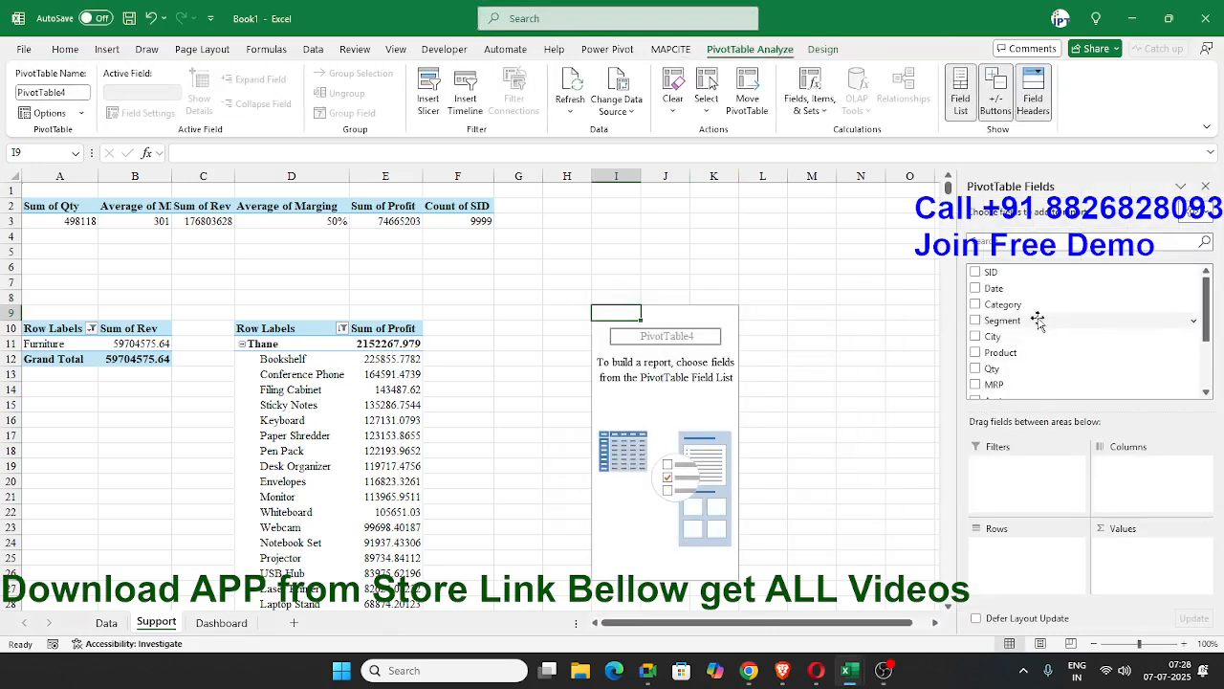
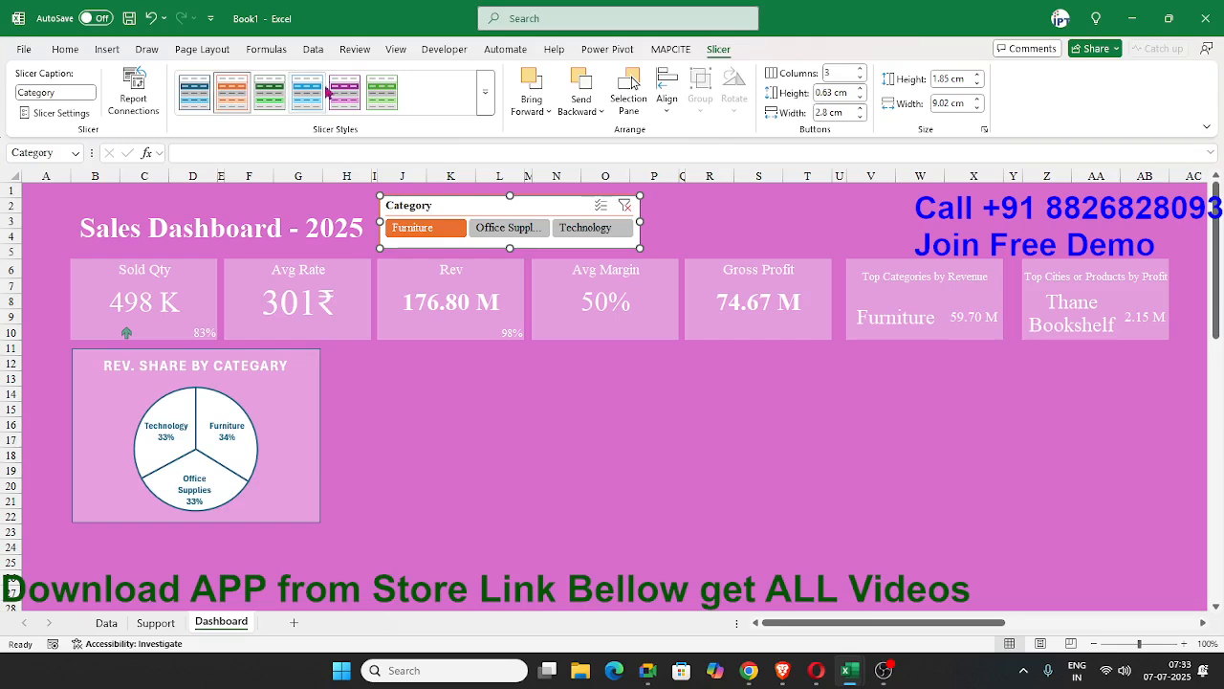
Apply the purple slicer style to the Category slicer and clear its filter.
click(344, 92)
click(746, 235)
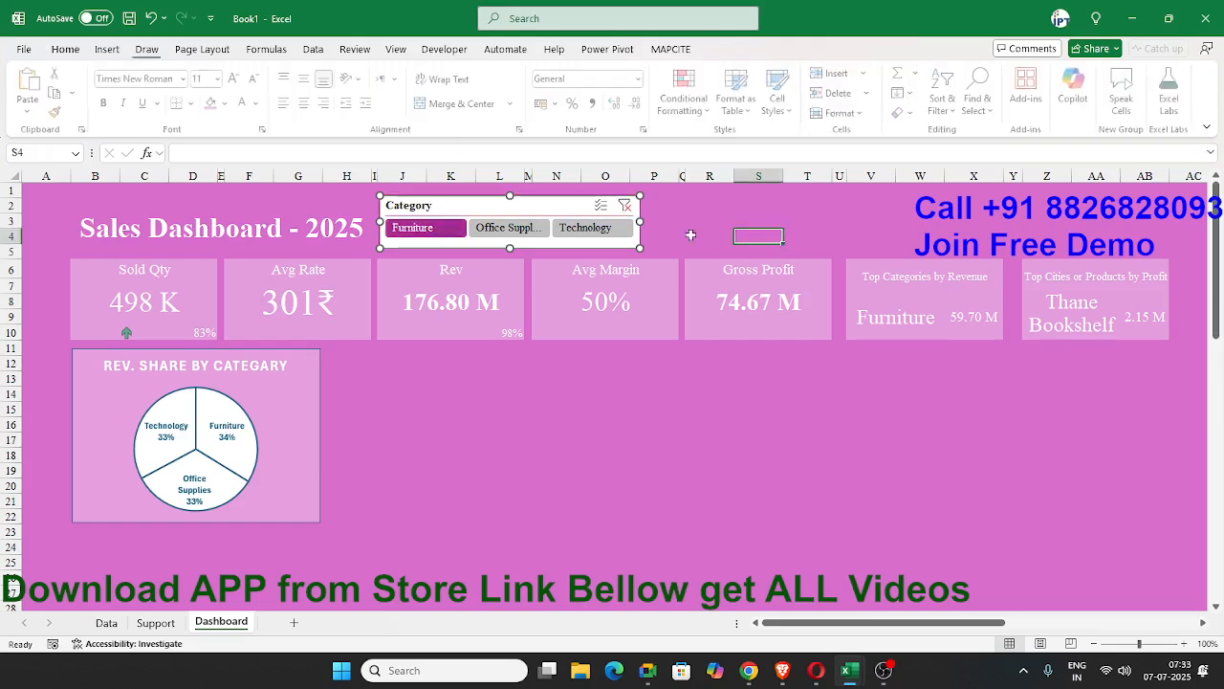
click(627, 208)
click(572, 389)
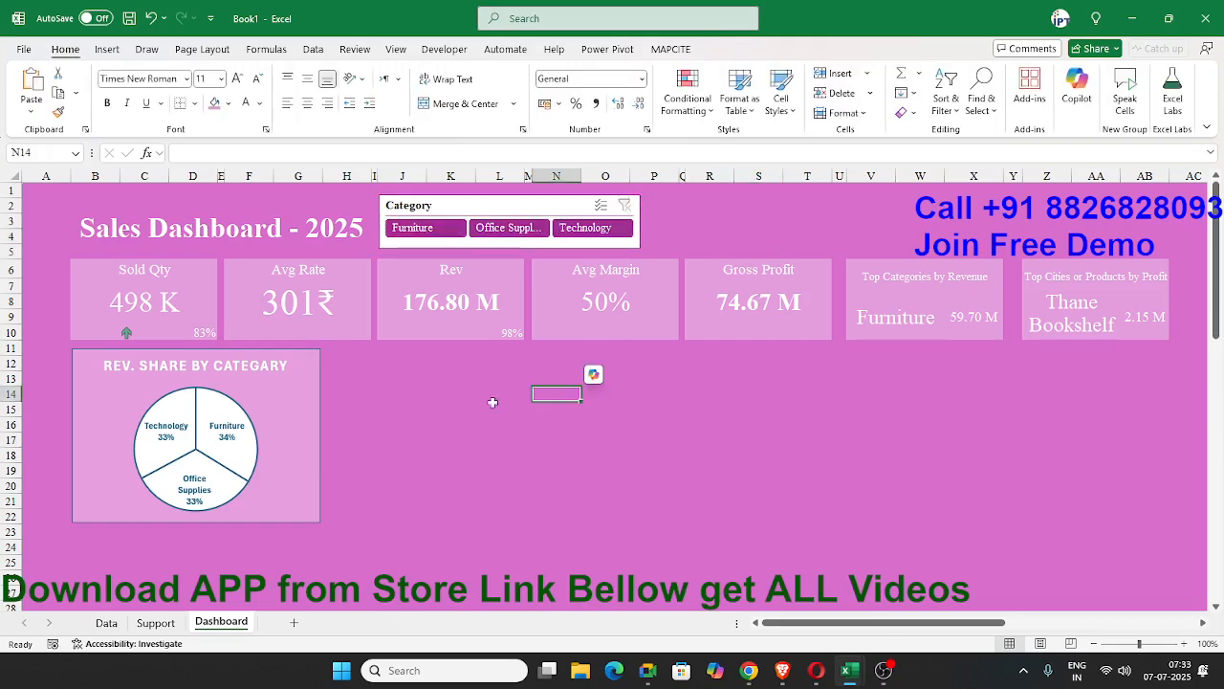
Move the Segment slicer from the Support sheet to the Dashboard, placing it beside the Category slicer.
click(161, 627)
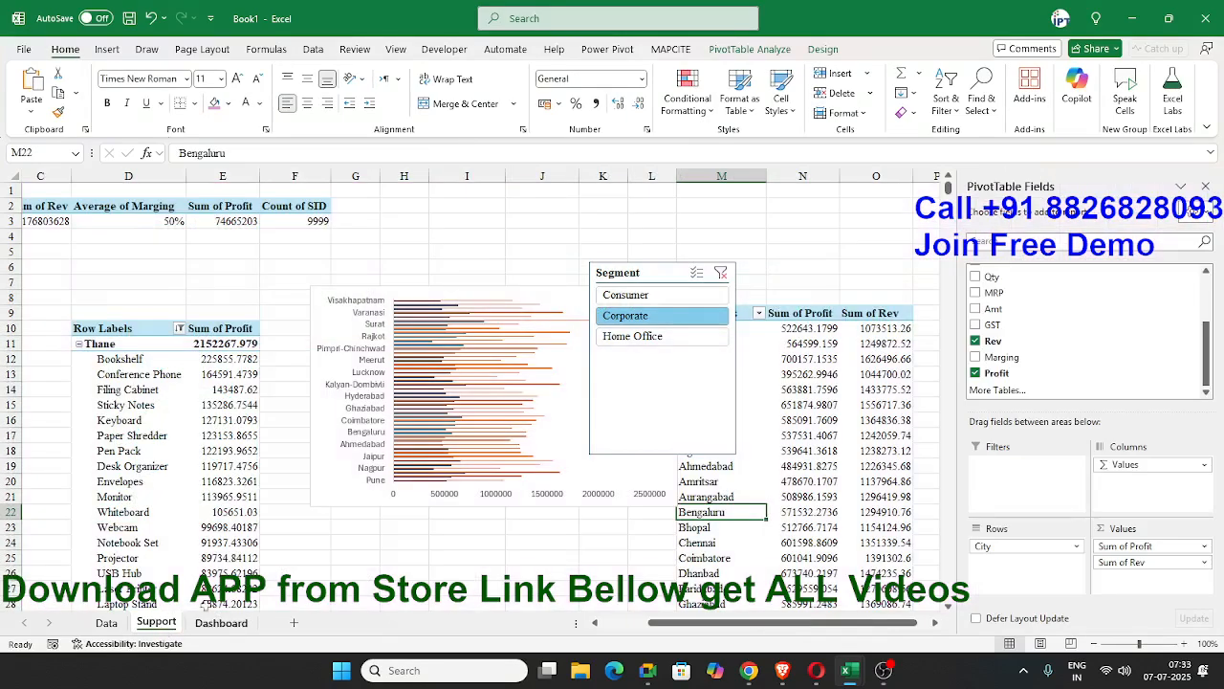
click(603, 268)
click(703, 512)
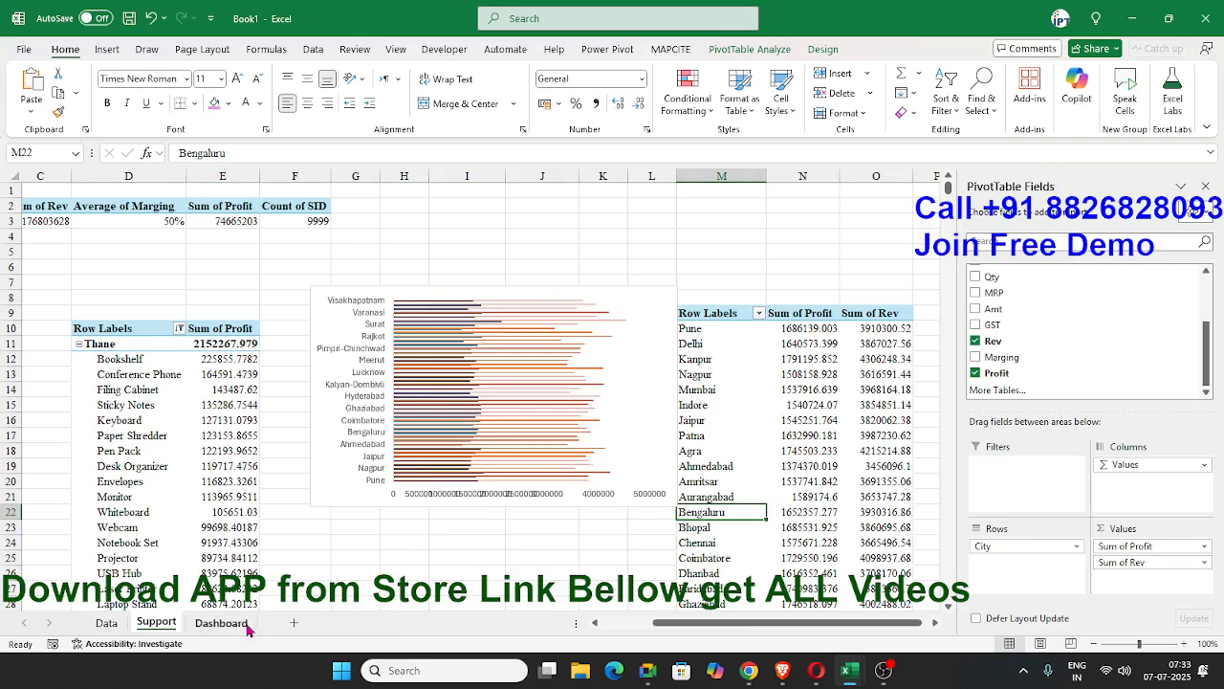
click(221, 623)
click(718, 205)
key(ctrl+v)
drag(716, 204, 681, 205)
Resize the Segment slicer to about 10.5 cm wide and 1.93 cm high, with its buttons in 3 columns.
drag(796, 291, 951, 288)
click(718, 49)
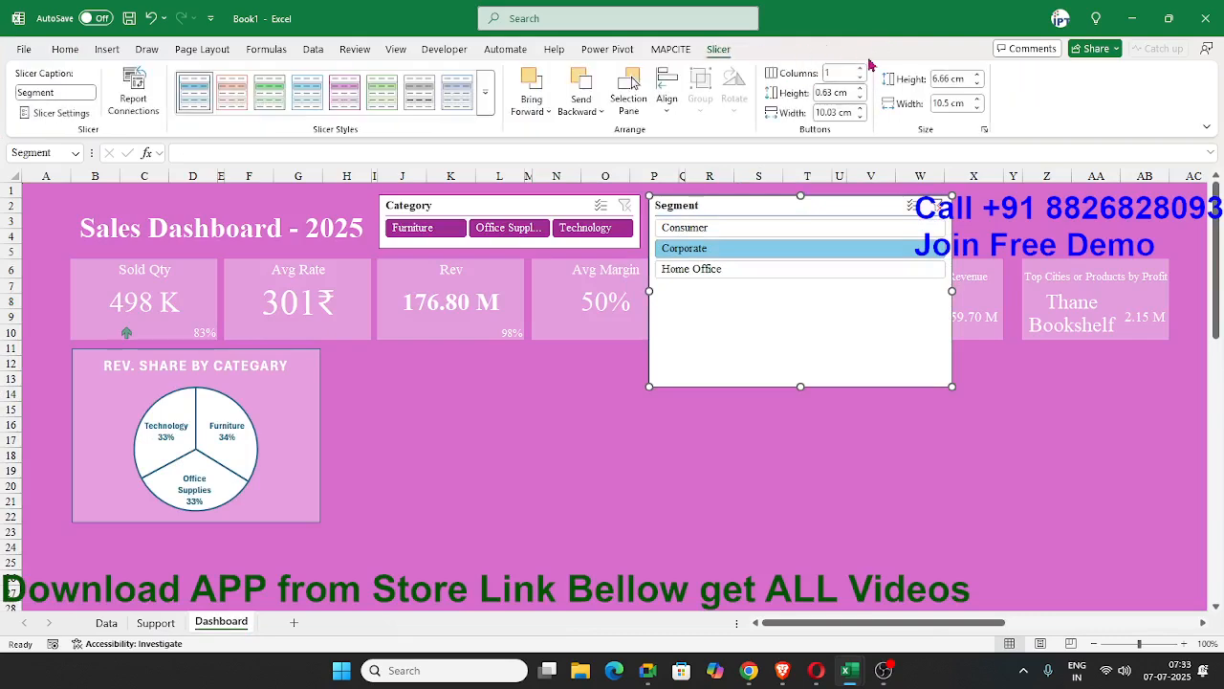
click(861, 70)
click(861, 70)
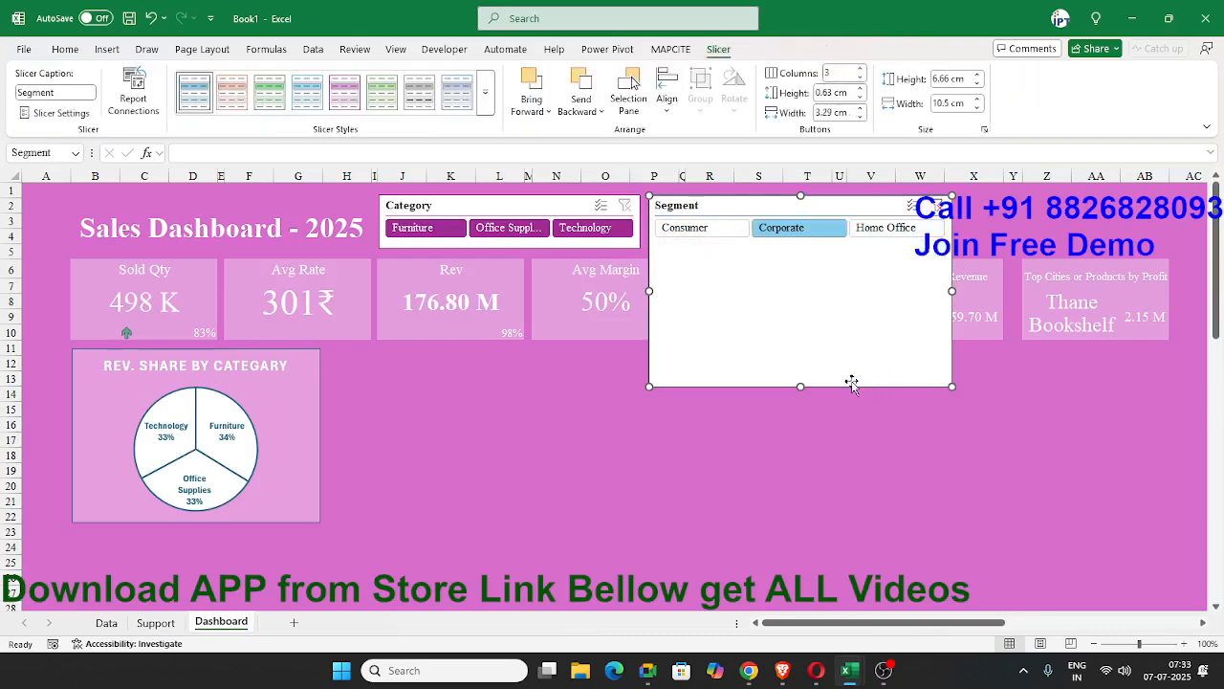
drag(801, 390, 800, 248)
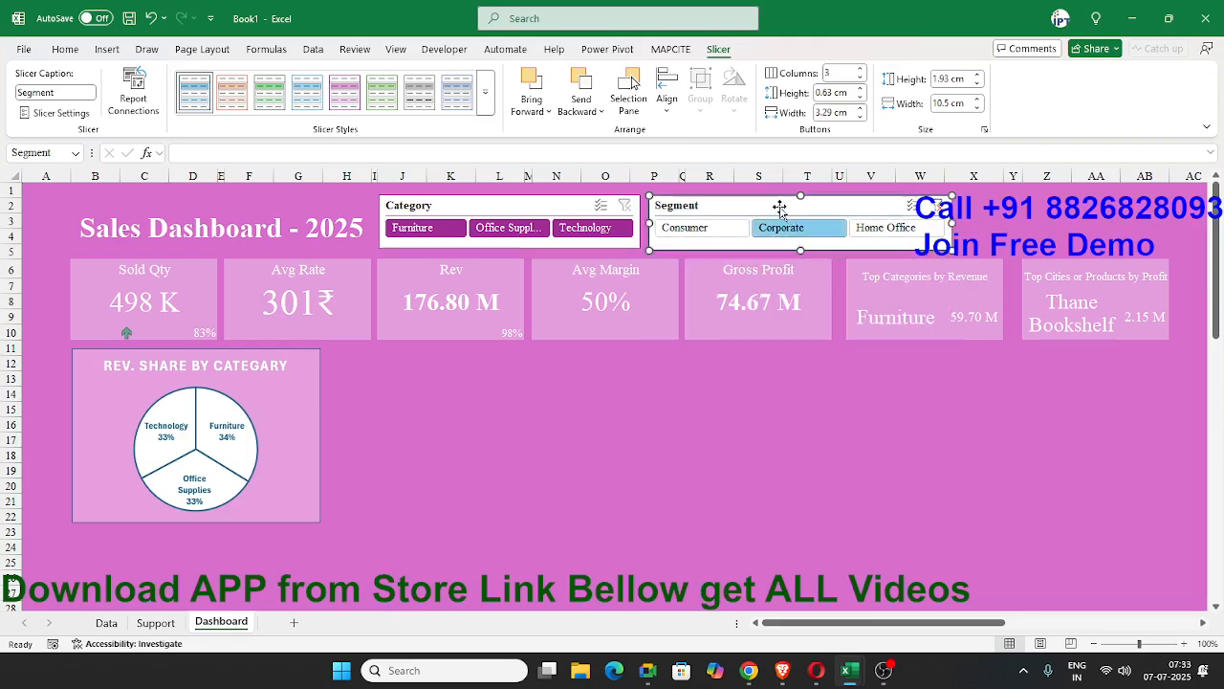
Align the Segment slicer with the Category slicer and give it the same purple slicer style.
drag(775, 205, 775, 204)
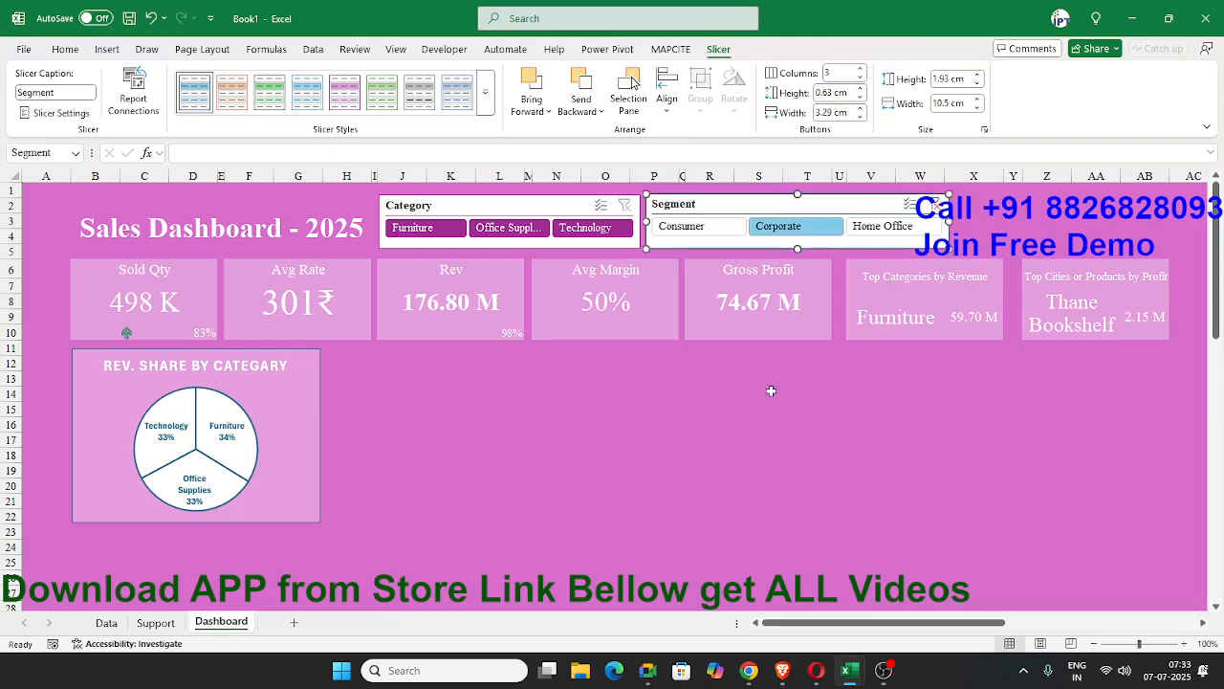
click(486, 93)
key(Escape)
click(606, 439)
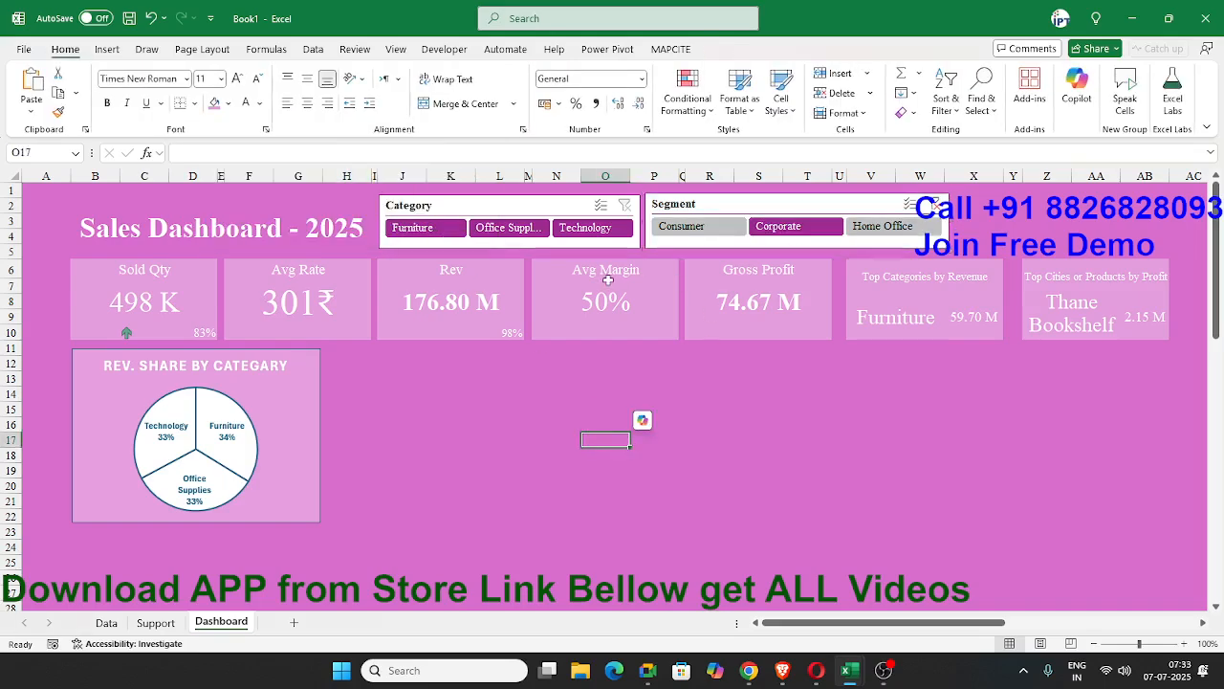
Filter the slicers to Furniture and Consumer, and check the city PivotTable and bar chart on the Support sheet.
click(419, 230)
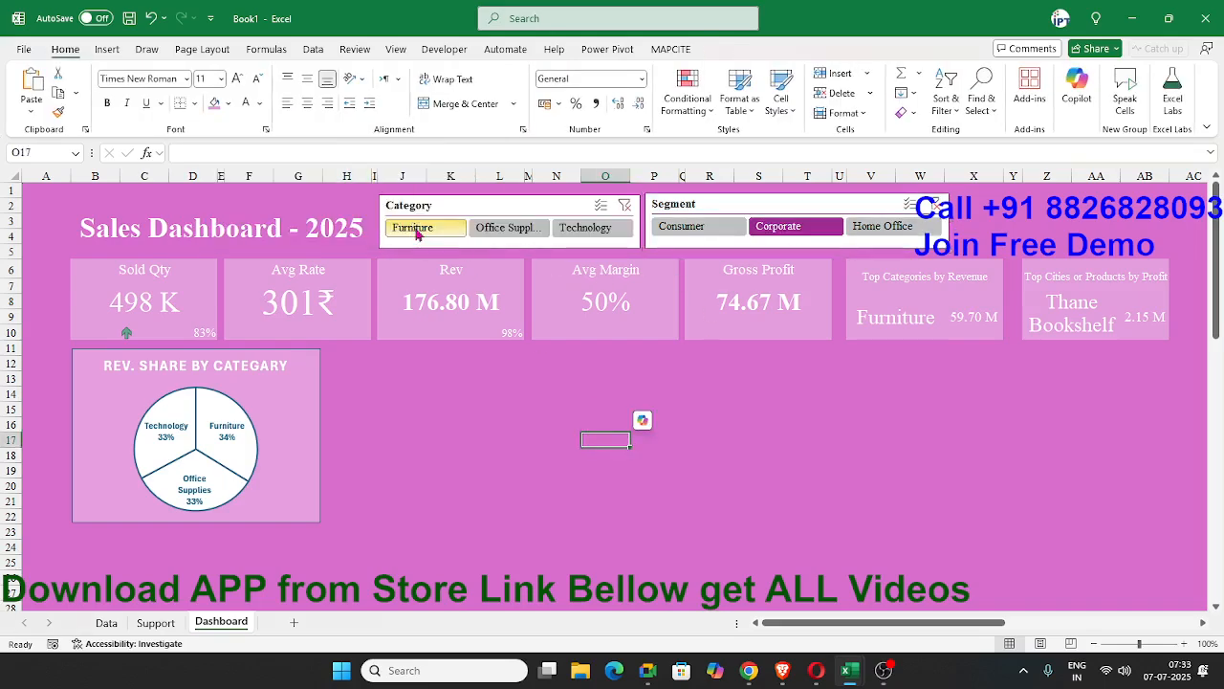
click(701, 229)
click(156, 623)
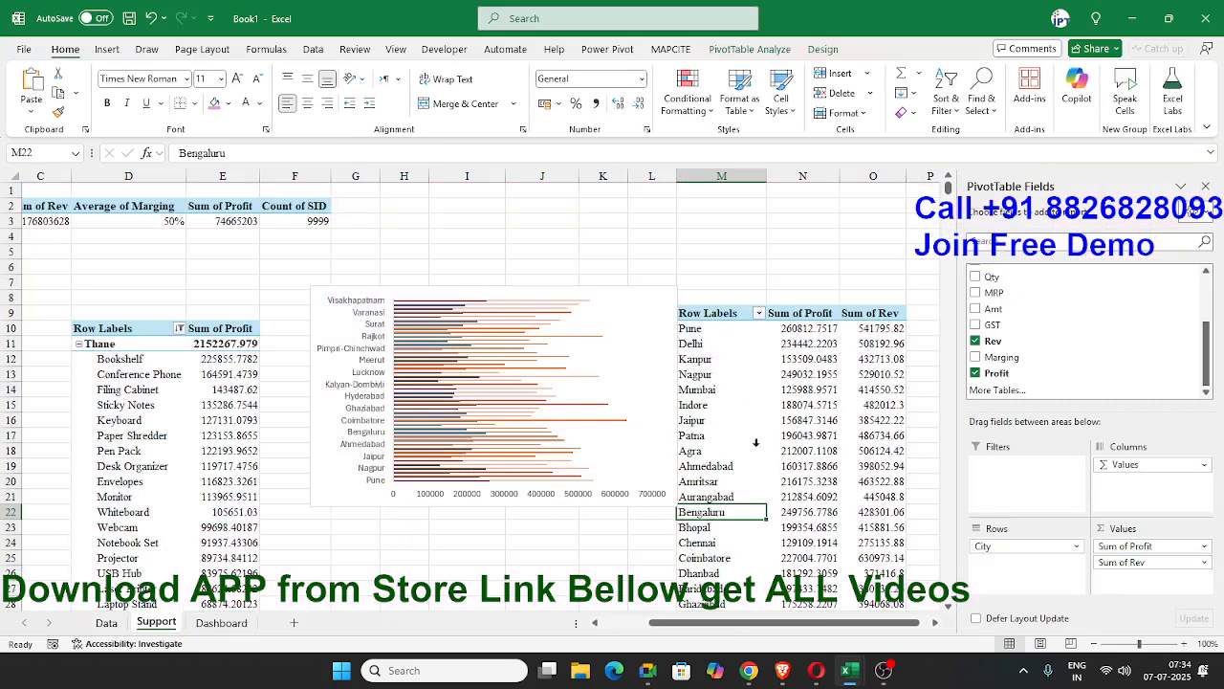
click(342, 492)
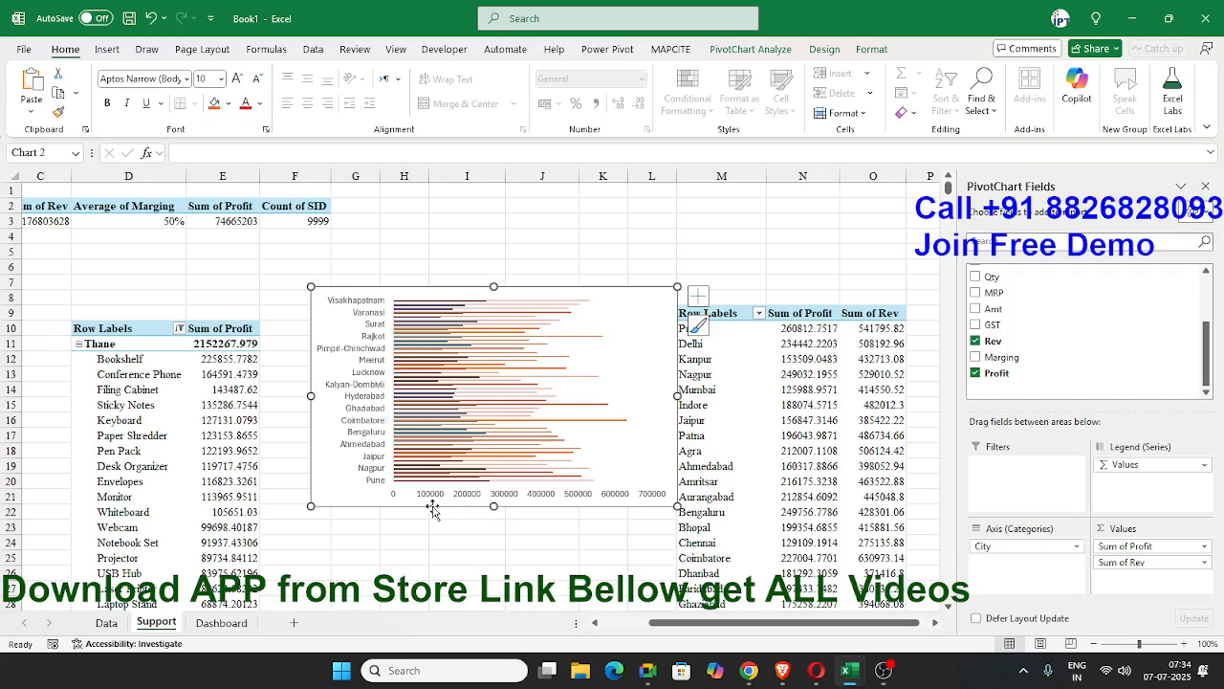
click(760, 487)
scroll(760, 487, down, 8)
scroll(760, 487, up, 8)
Delete the city bar chart on the Support sheet and insert a line PivotChart from the city profit and revenue PivotTable.
click(335, 483)
key(Delete)
click(694, 328)
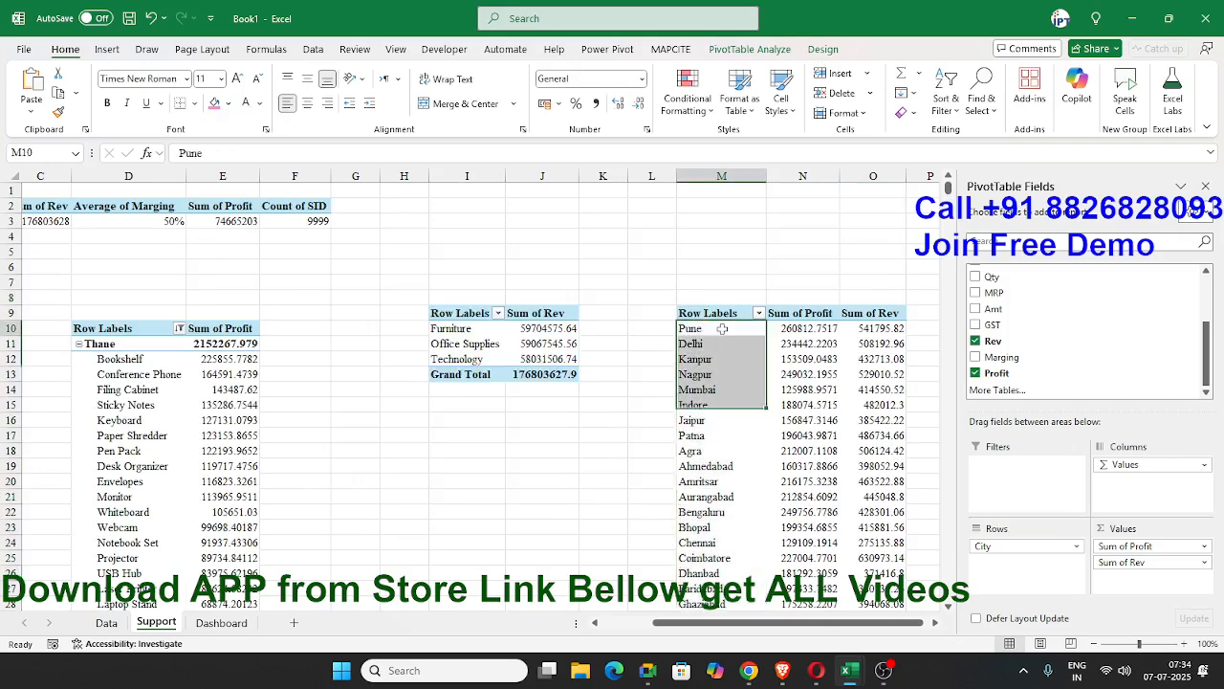
click(107, 49)
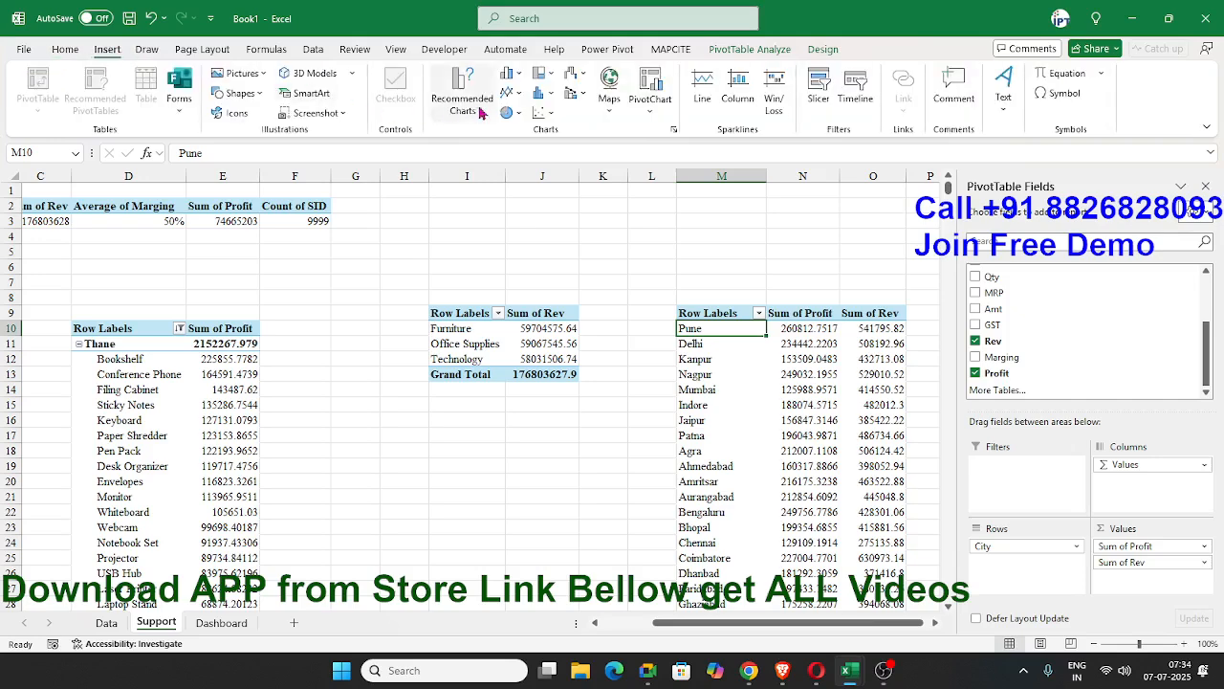
click(516, 96)
click(520, 146)
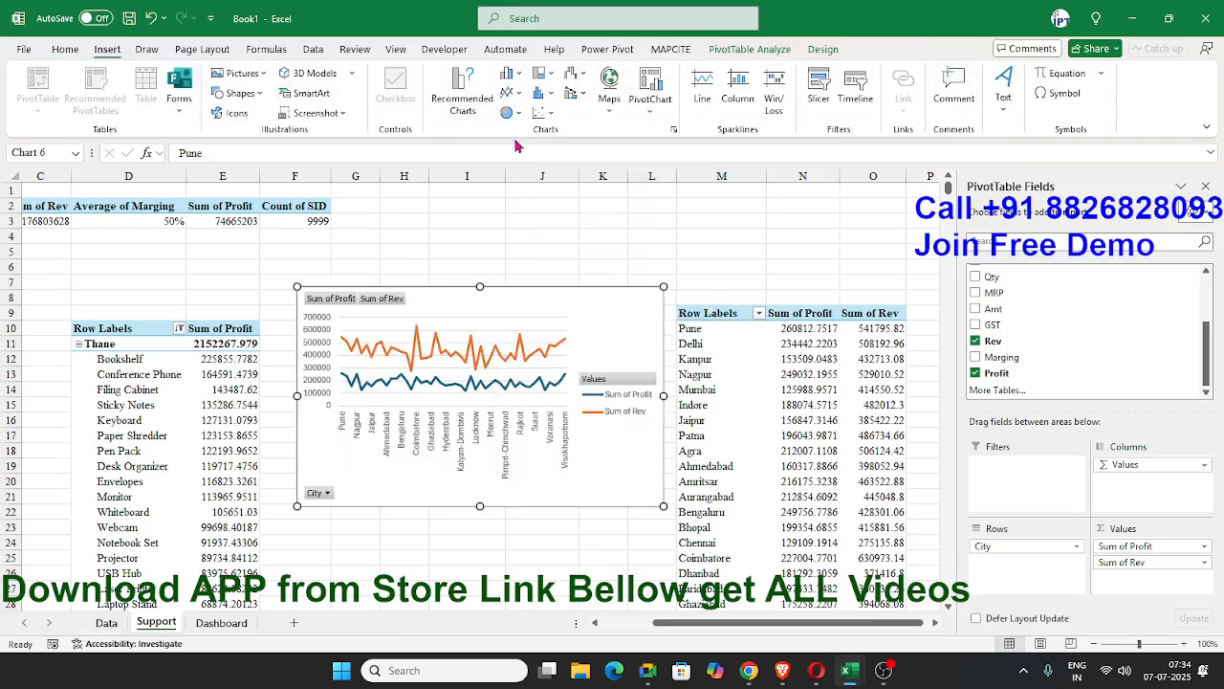
Move the city line chart from the Support sheet to cell H12 of the Dashboard.
key(Delete)
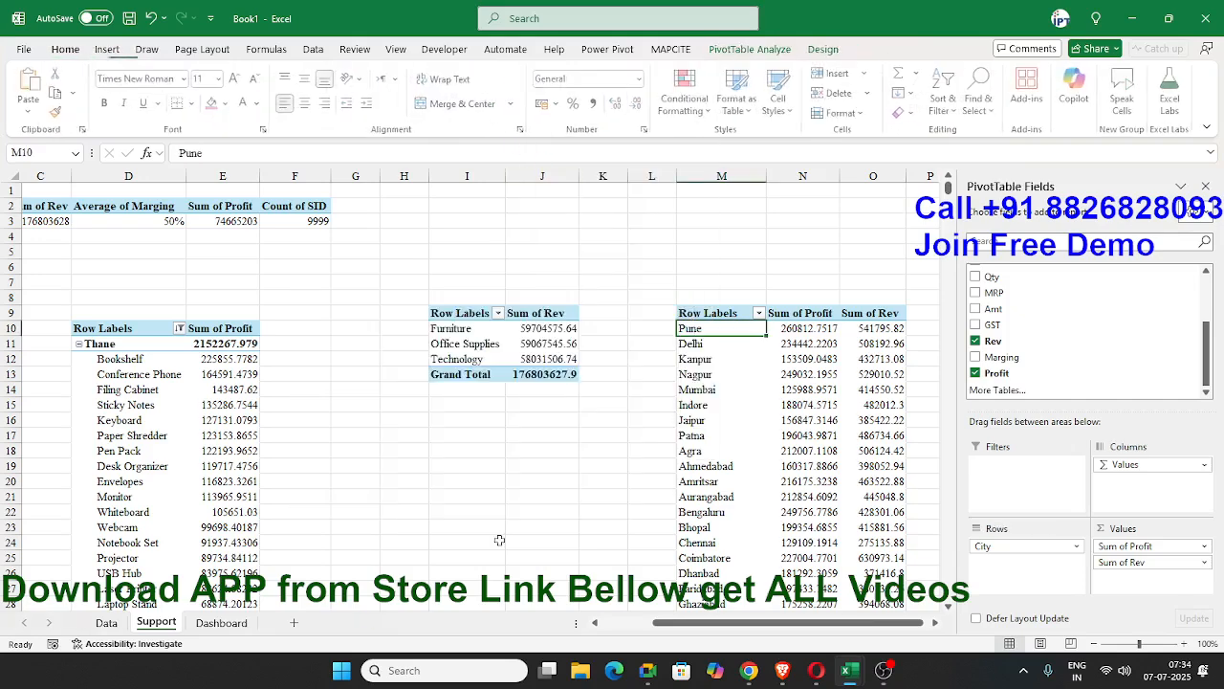
click(221, 623)
click(340, 361)
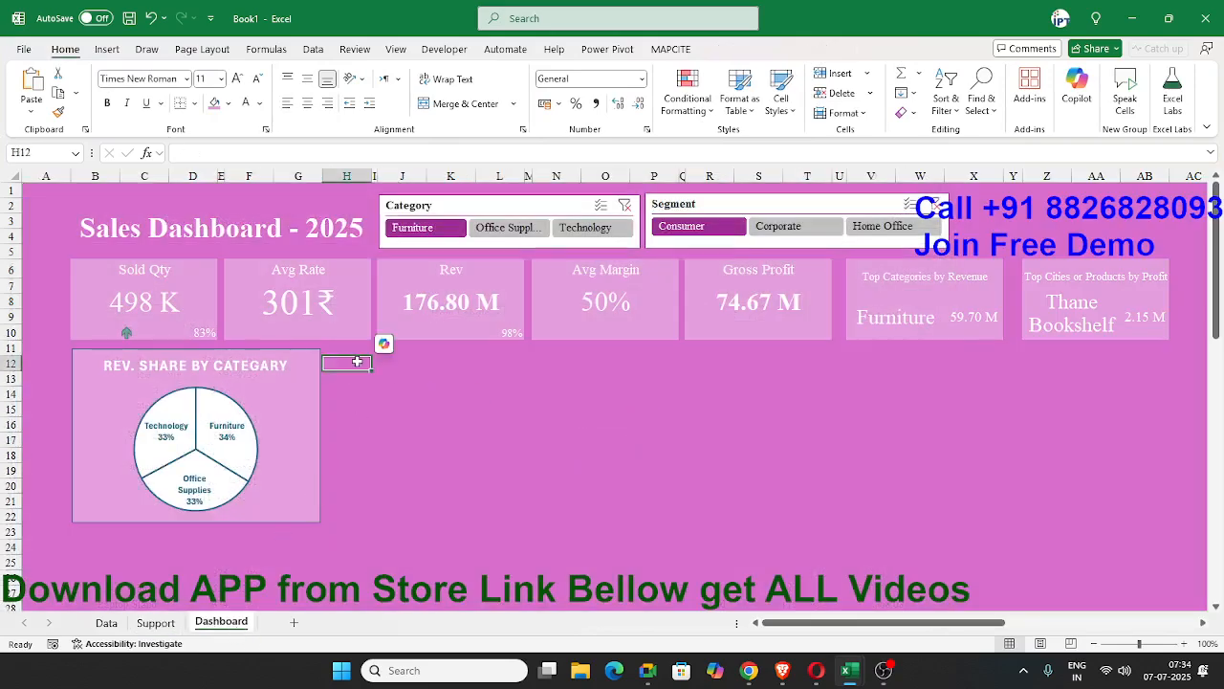
key(ctrl+v)
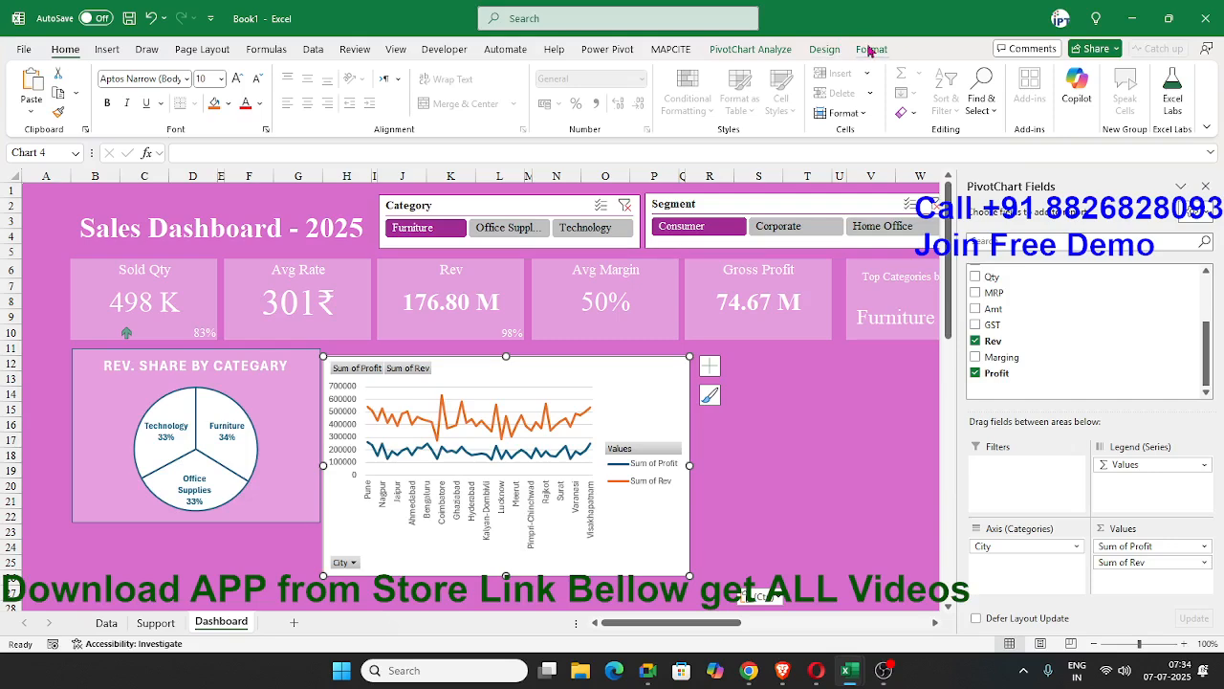
Apply chart Style 10 to the city line chart.
click(828, 49)
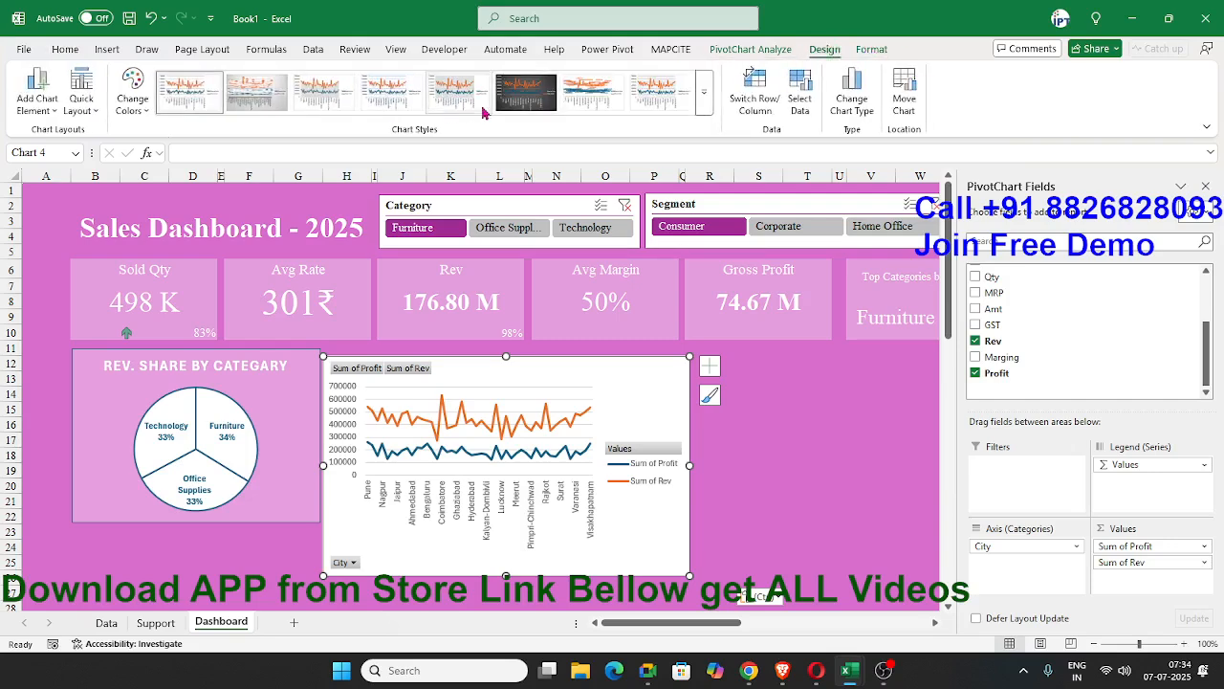
click(704, 108)
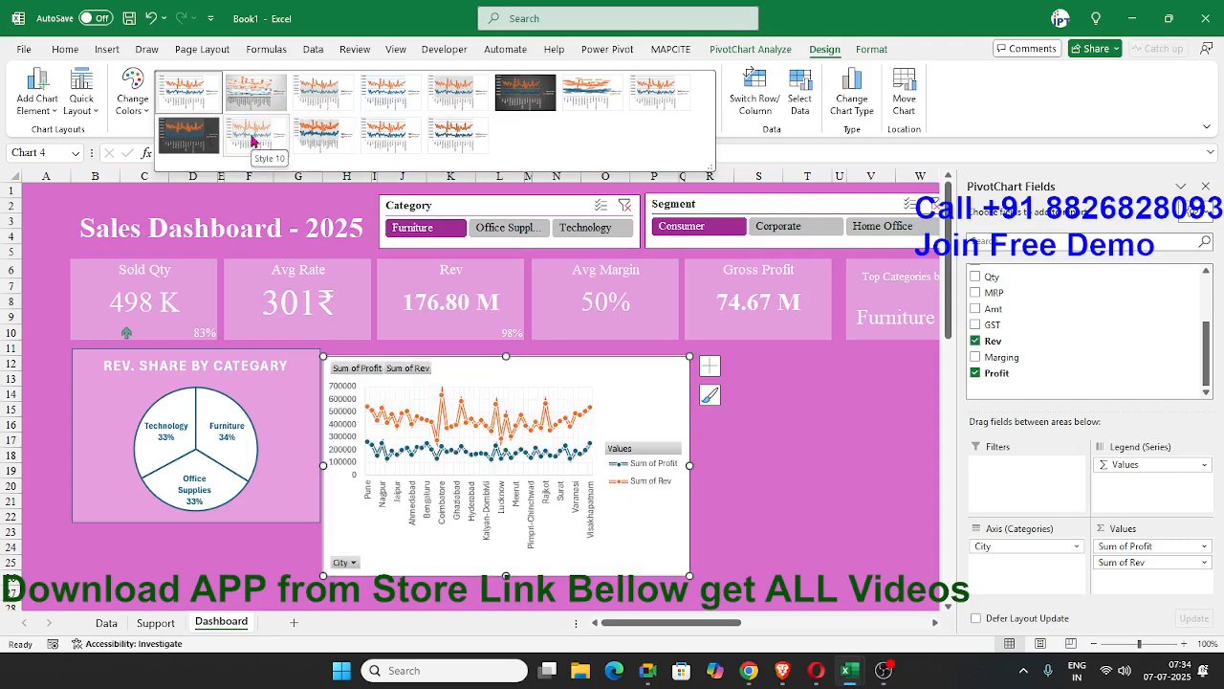
click(251, 141)
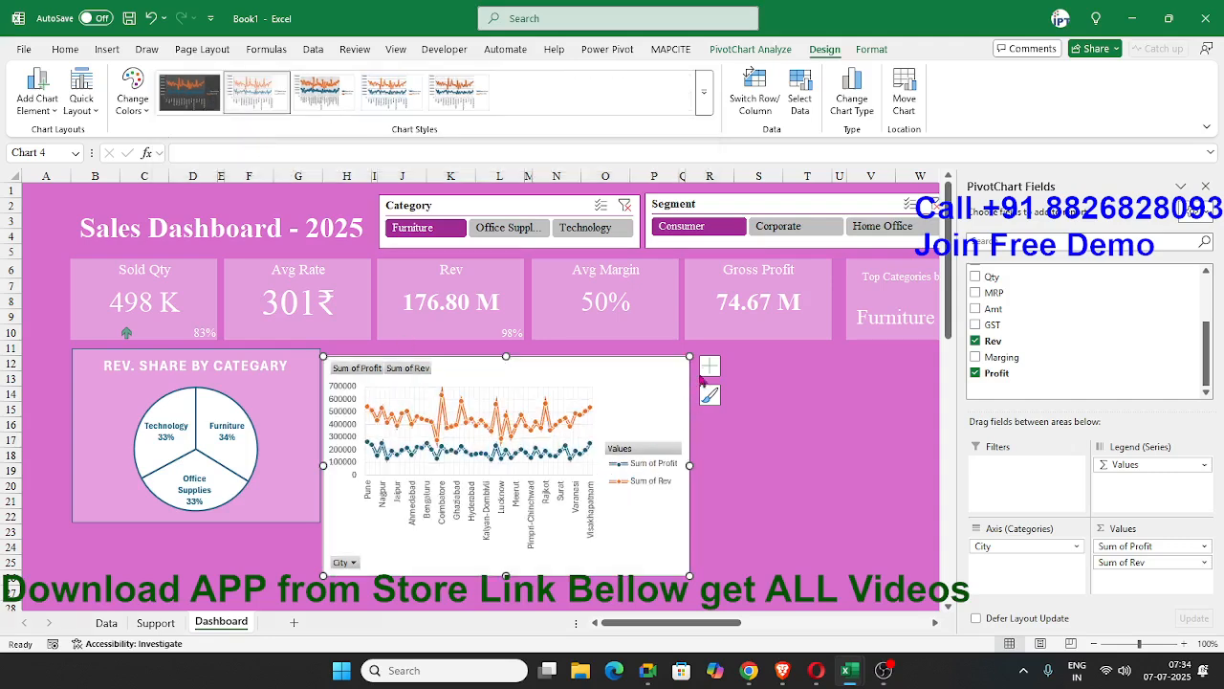
Hide all field buttons on the line chart and remove its gridlines and legend.
right_click(355, 373)
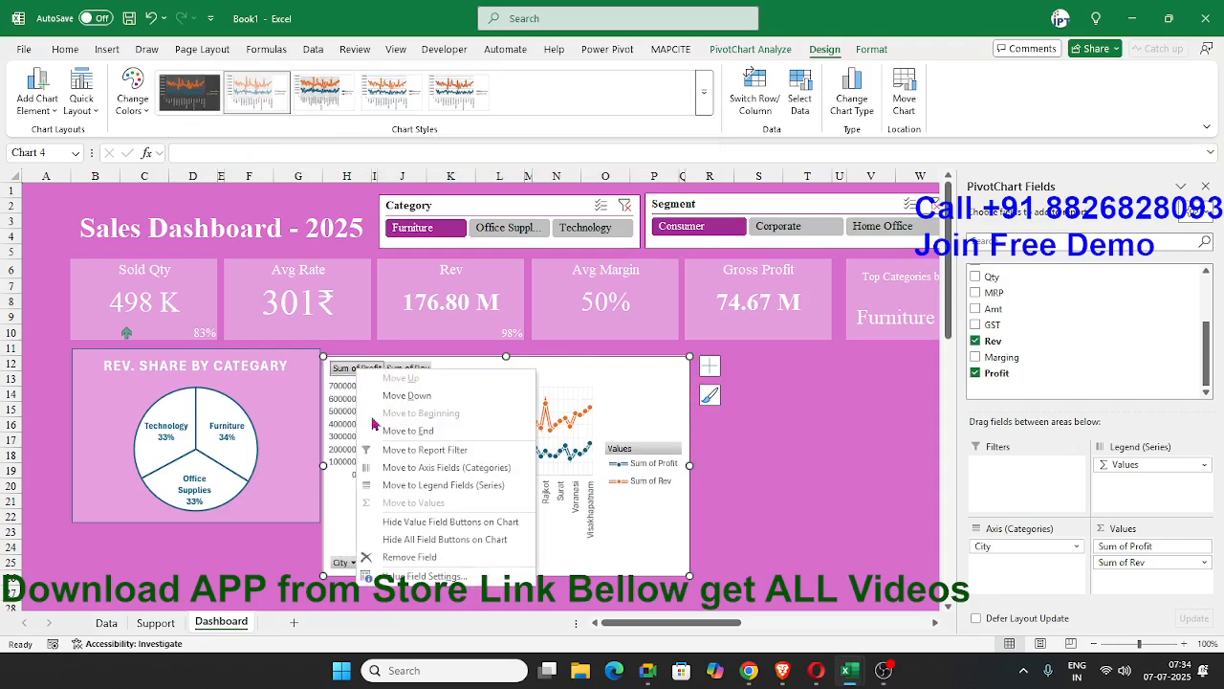
click(417, 543)
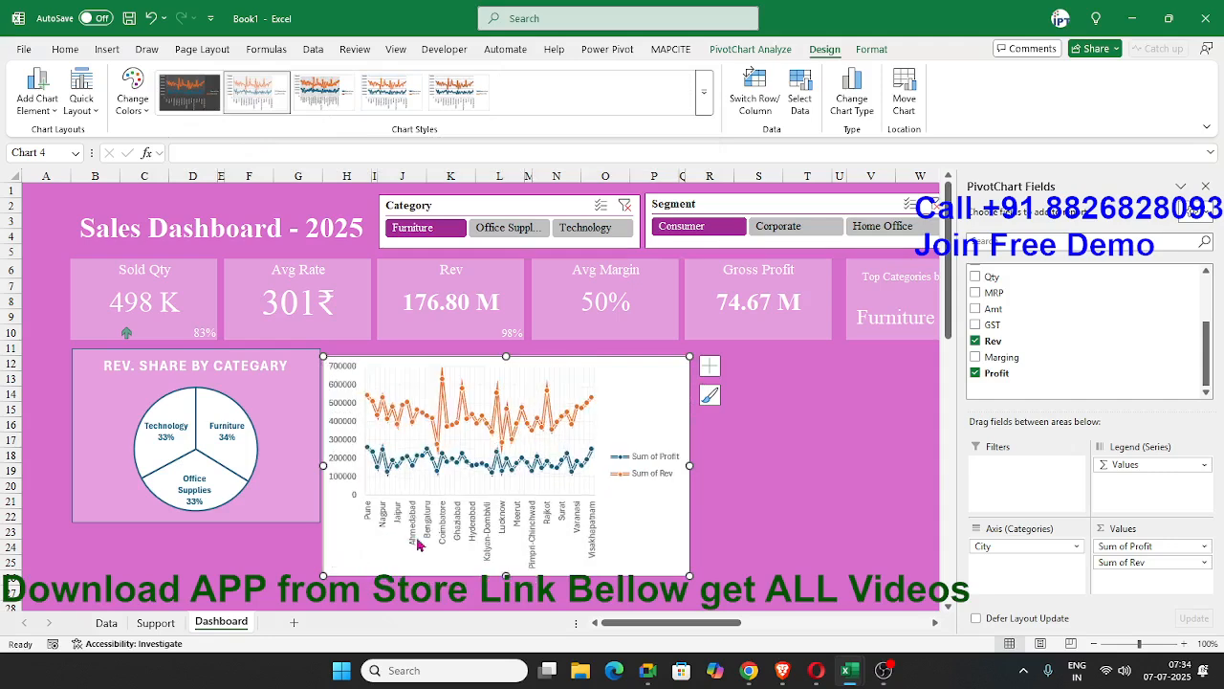
click(709, 365)
click(746, 477)
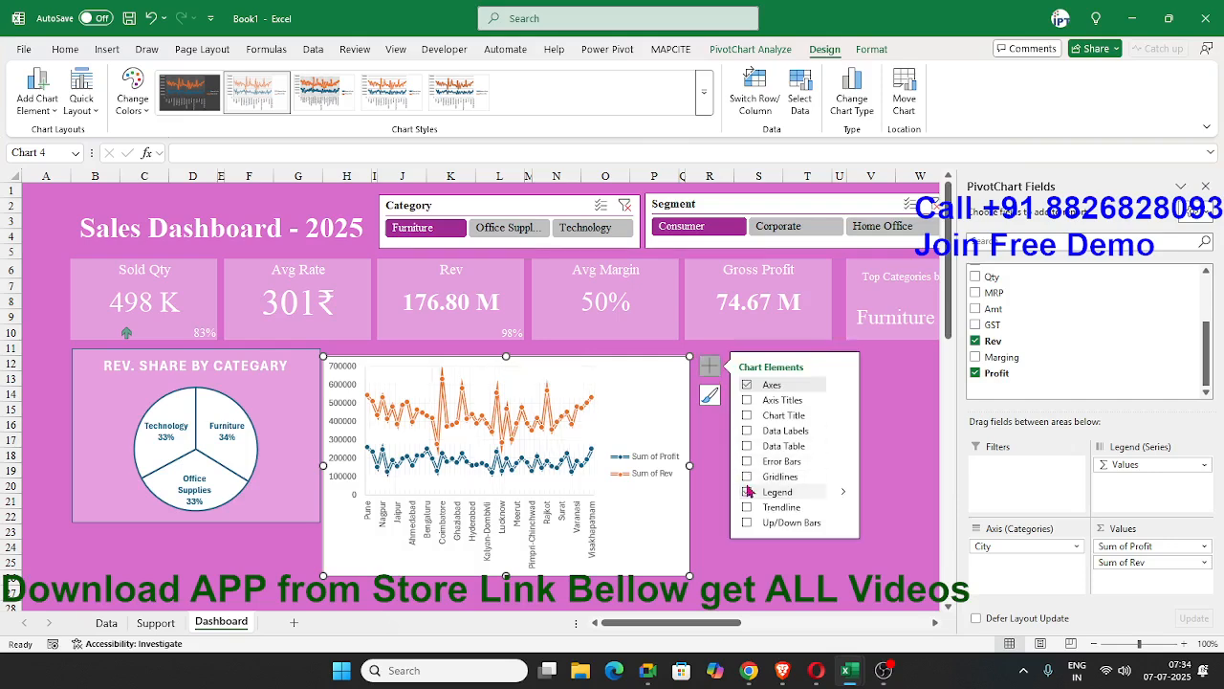
click(747, 492)
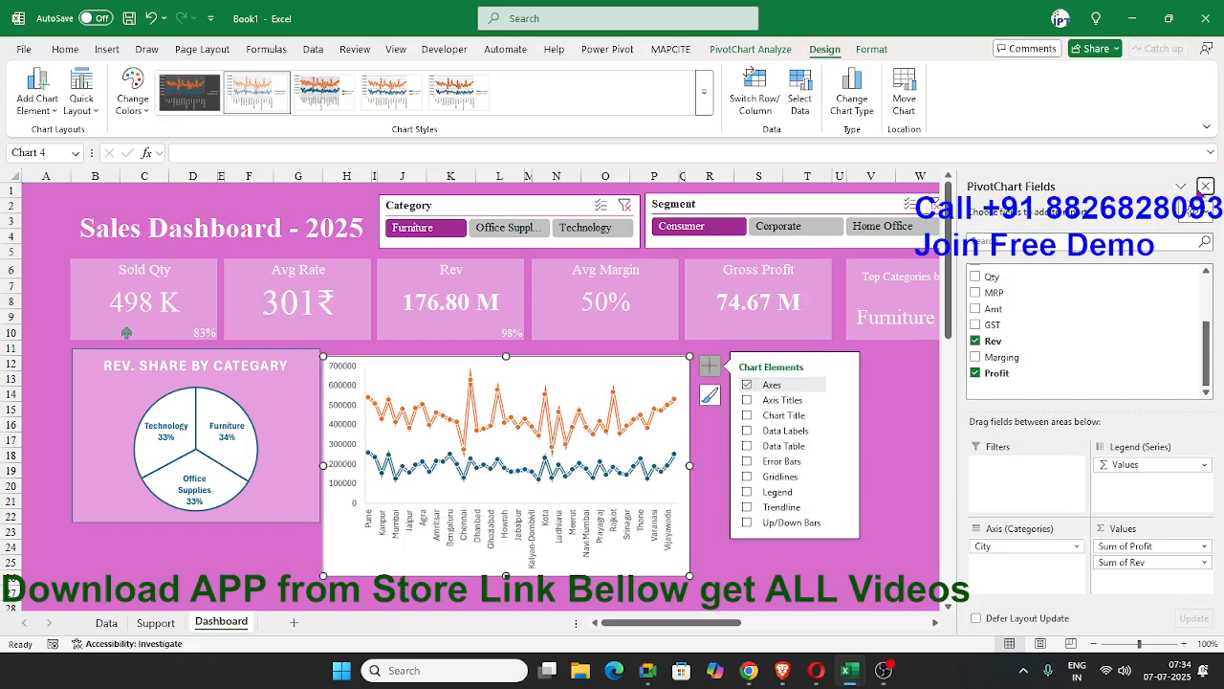
Close the field list and resize the line chart to match the pie chart's height and extend across to column AB.
click(1205, 185)
drag(687, 577, 1161, 521)
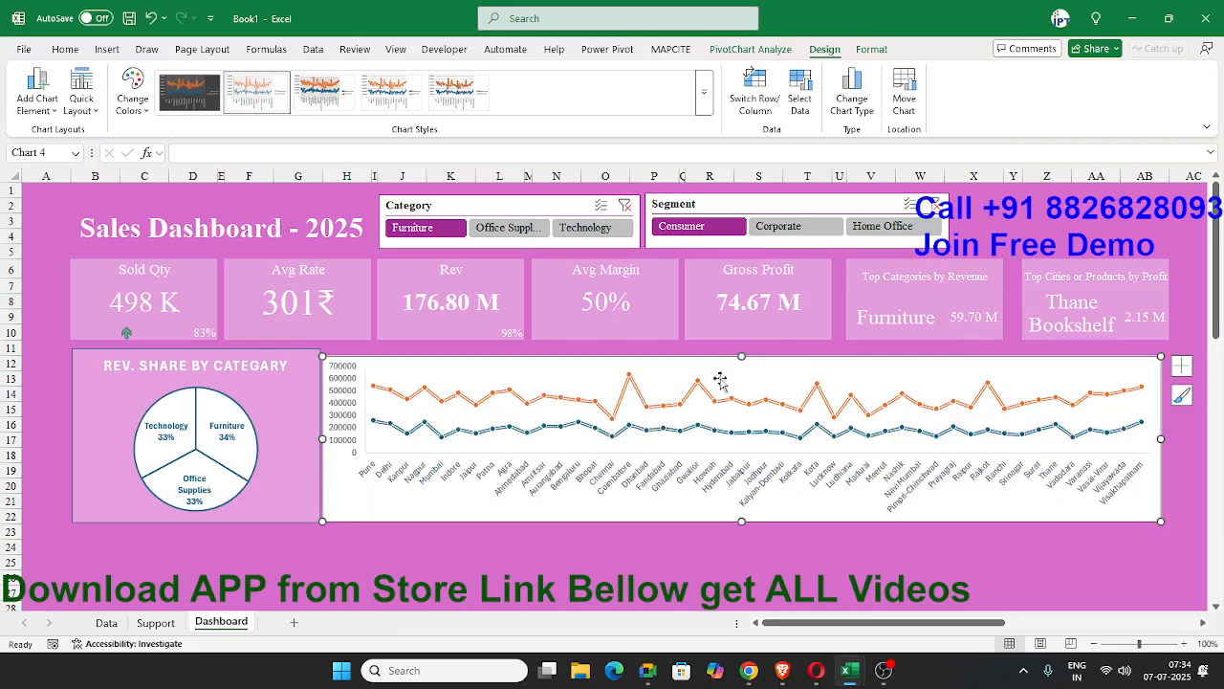
drag(741, 356, 741, 349)
click(553, 530)
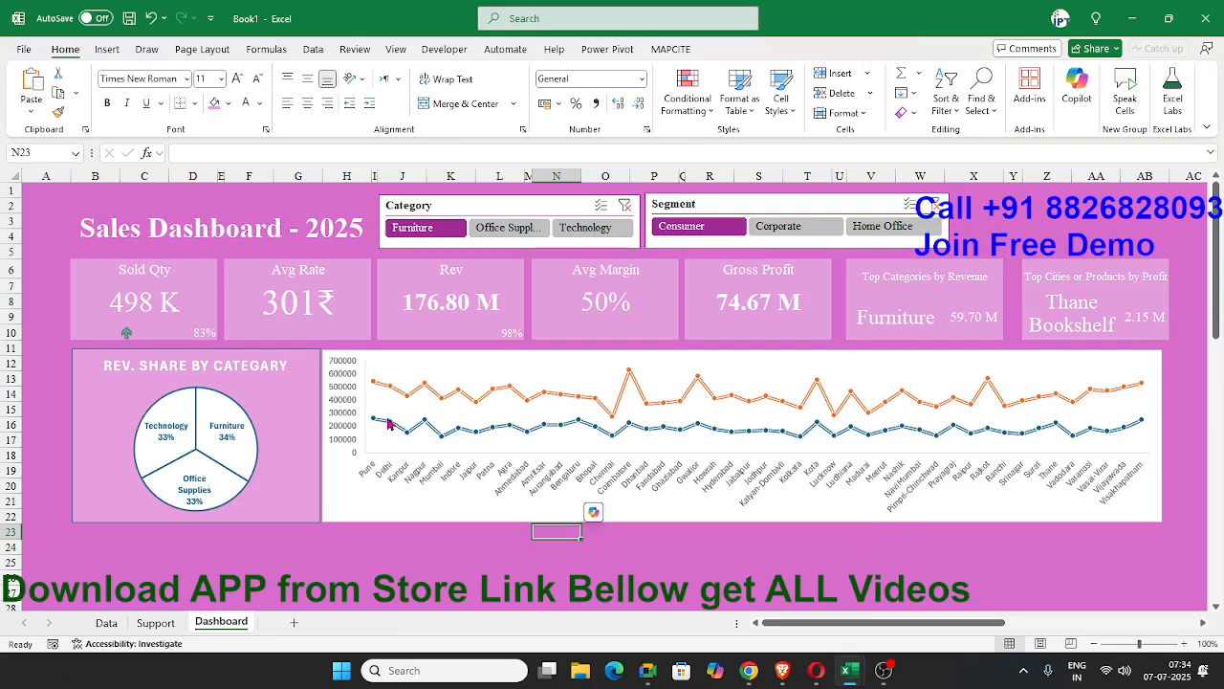
Give the line chart's chart area a solid light pink fill matching the pie chart's background.
click(360, 514)
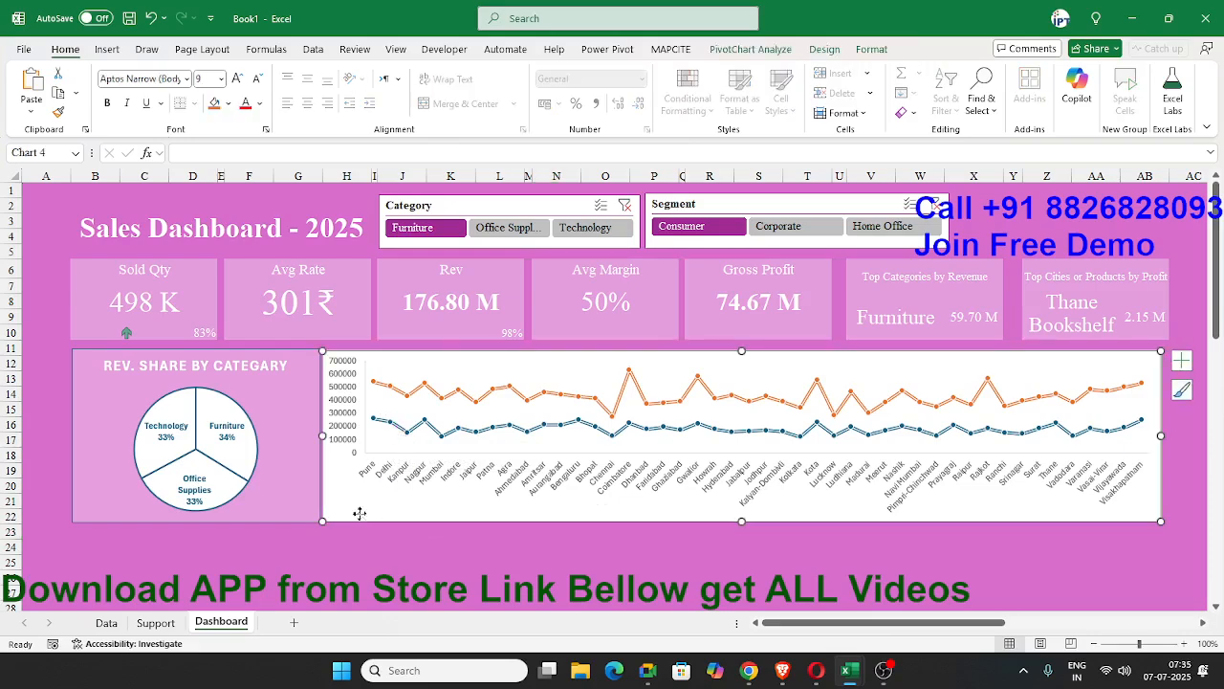
right_click(361, 516)
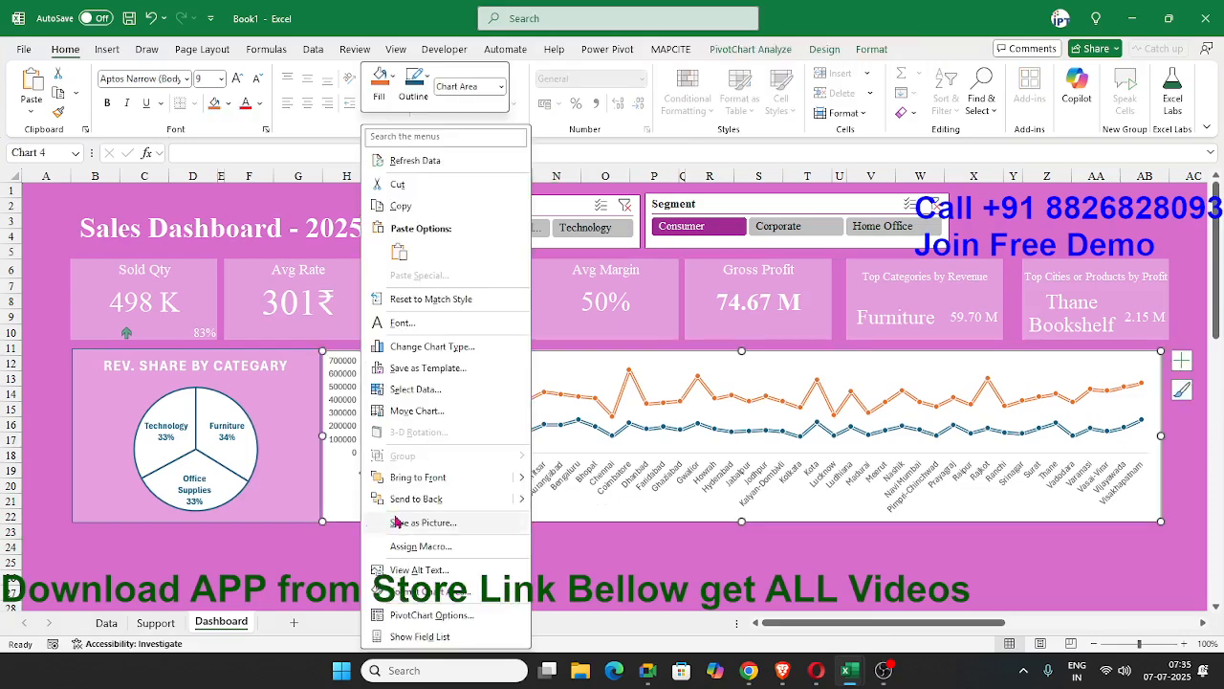
click(429, 599)
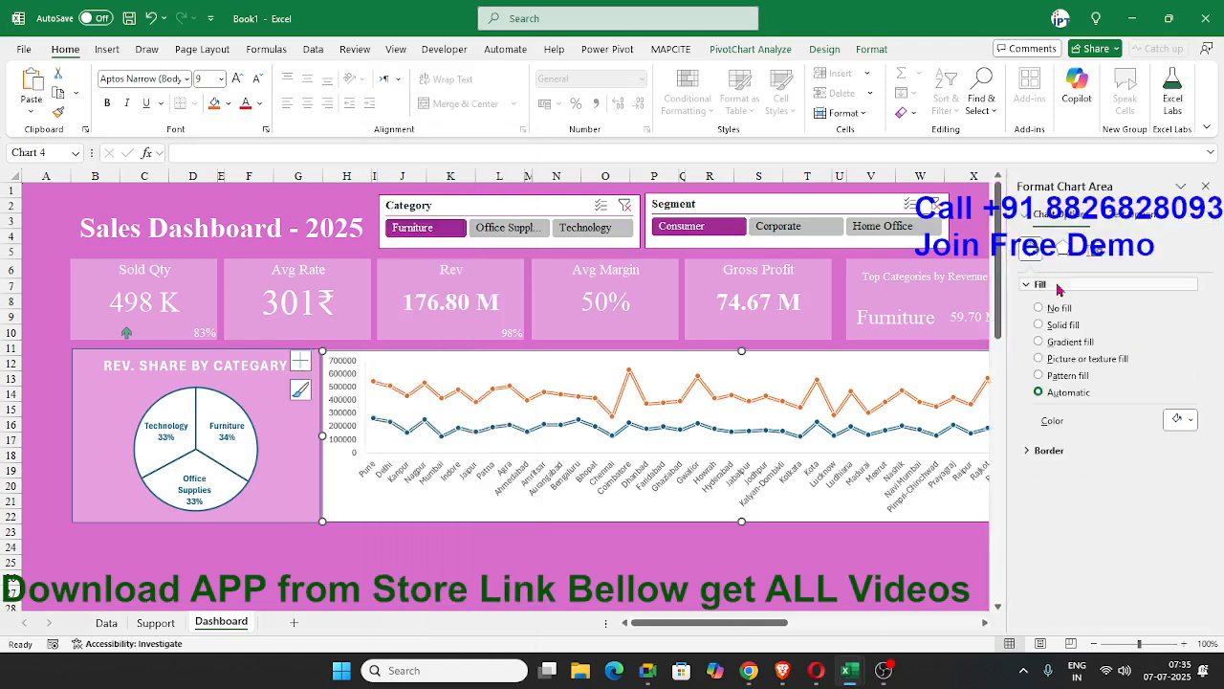
click(1061, 325)
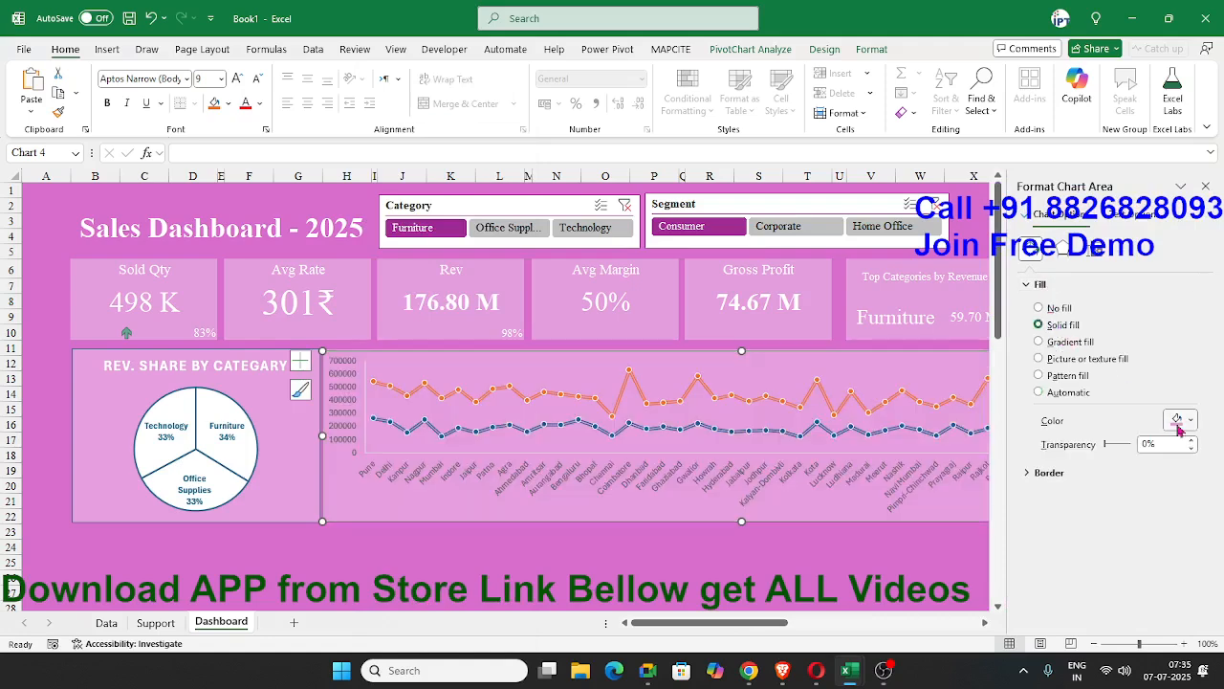
Set the font color of the line chart's city axis and value axis labels to white.
click(648, 493)
click(258, 103)
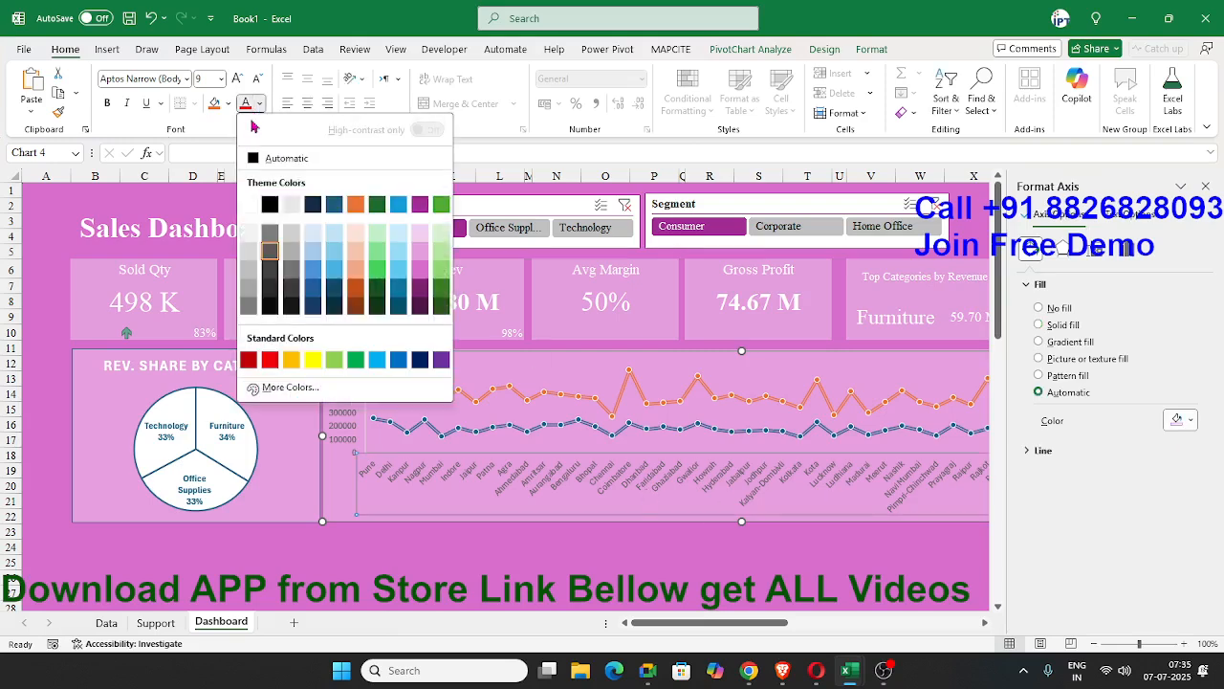
click(275, 239)
click(336, 386)
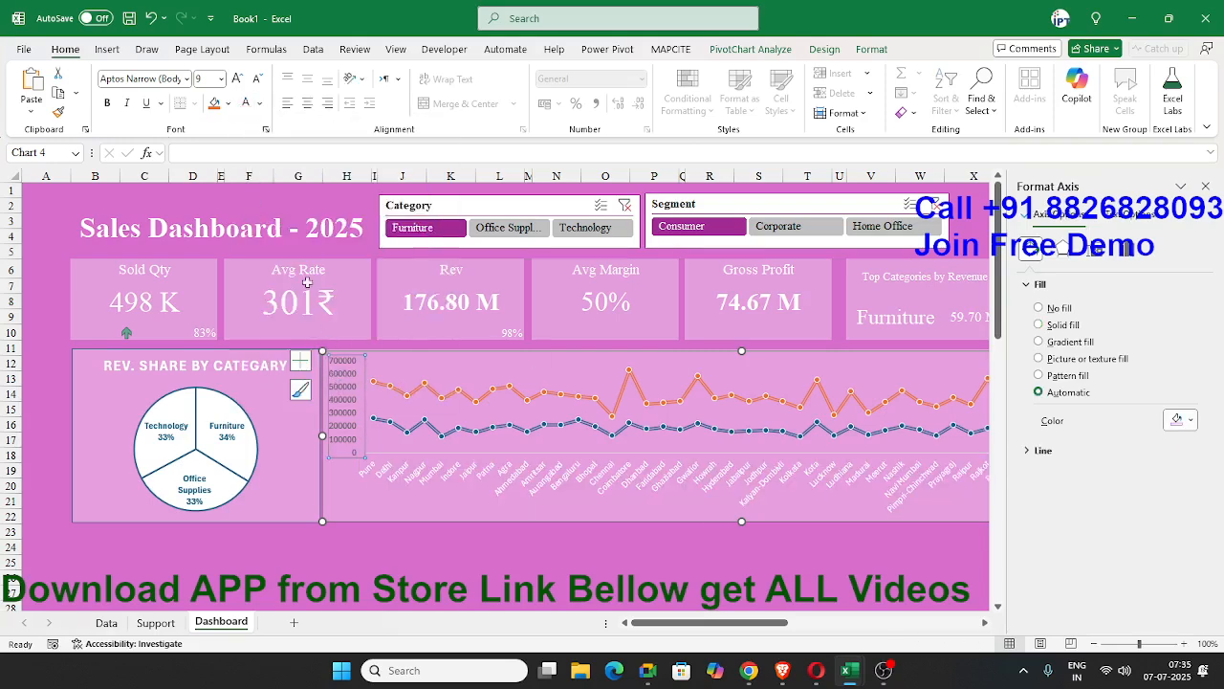
click(245, 104)
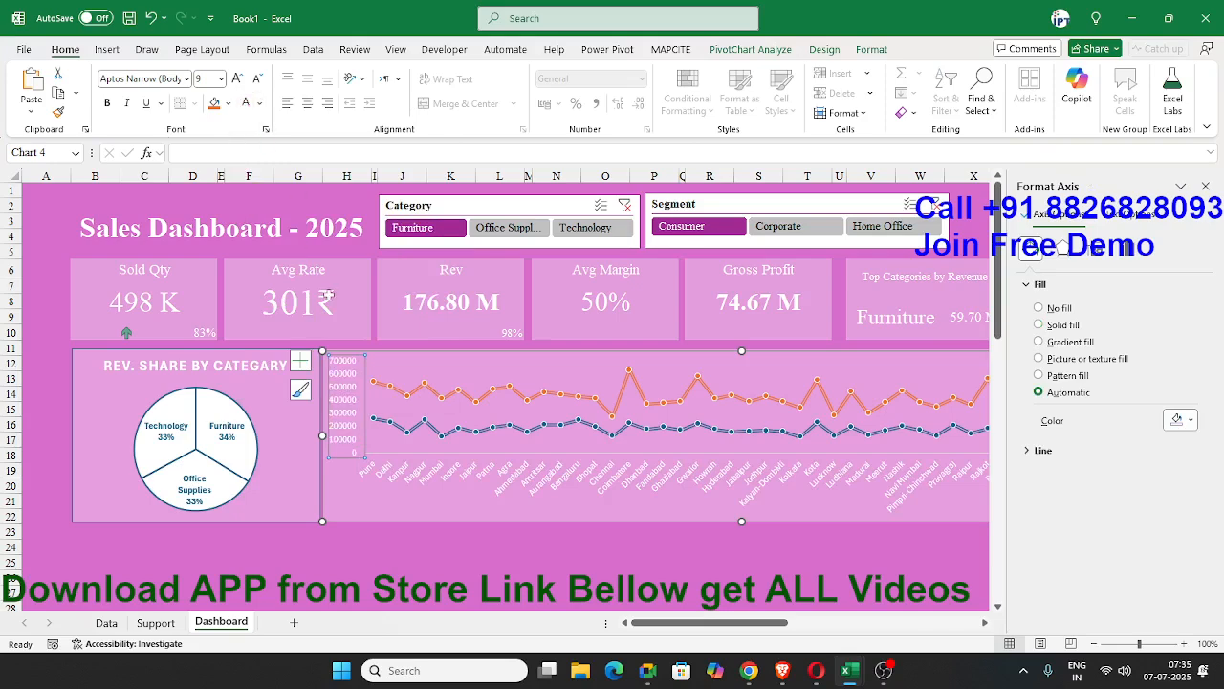
click(440, 544)
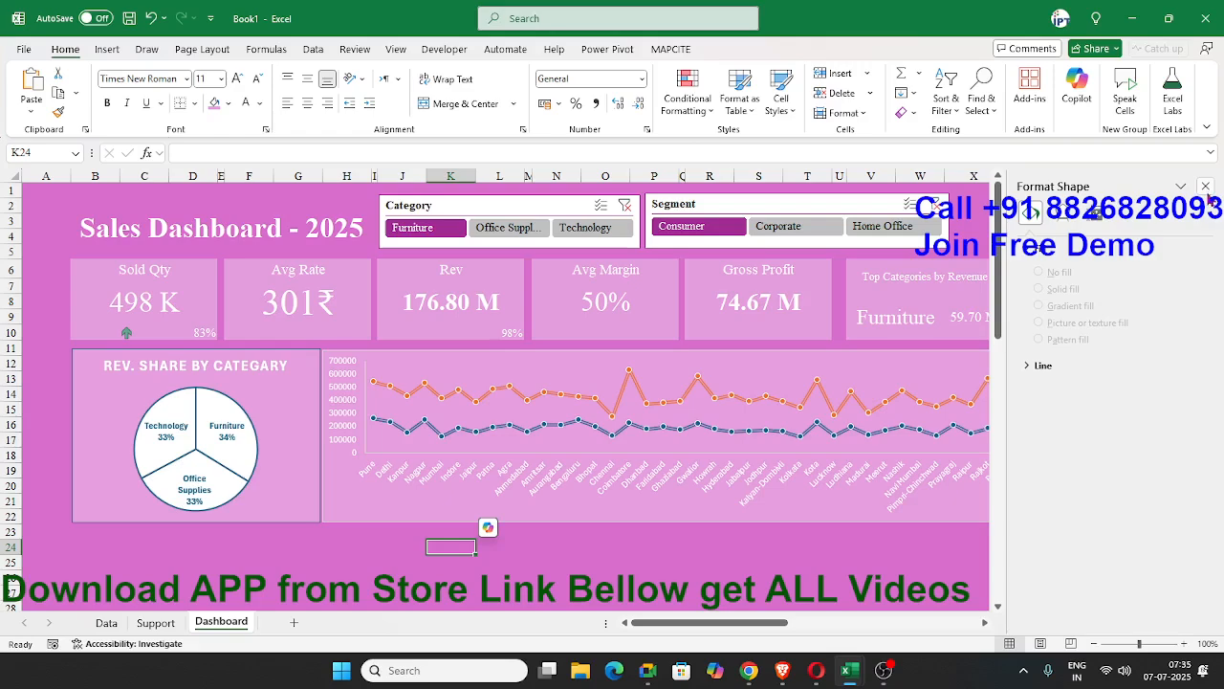
Close the shape formatting pane and check the free space below the two charts on the dashboard.
click(1205, 186)
click(709, 562)
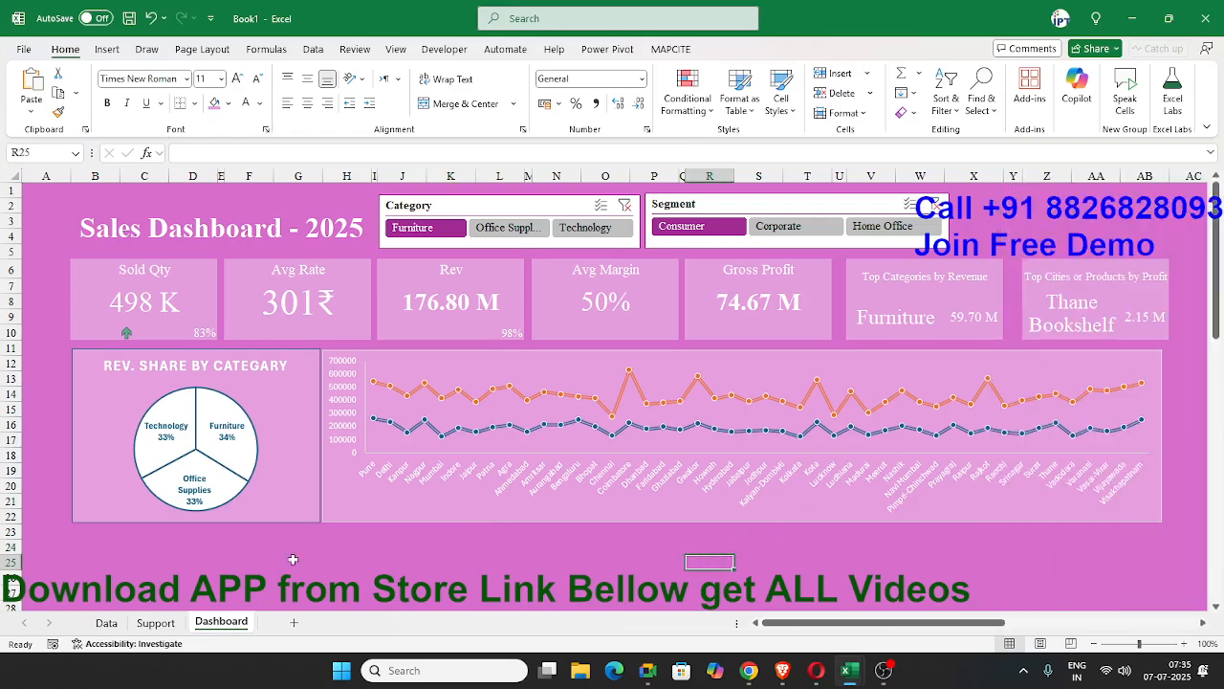
scroll(218, 559, down, 1)
scroll(218, 559, down, 2)
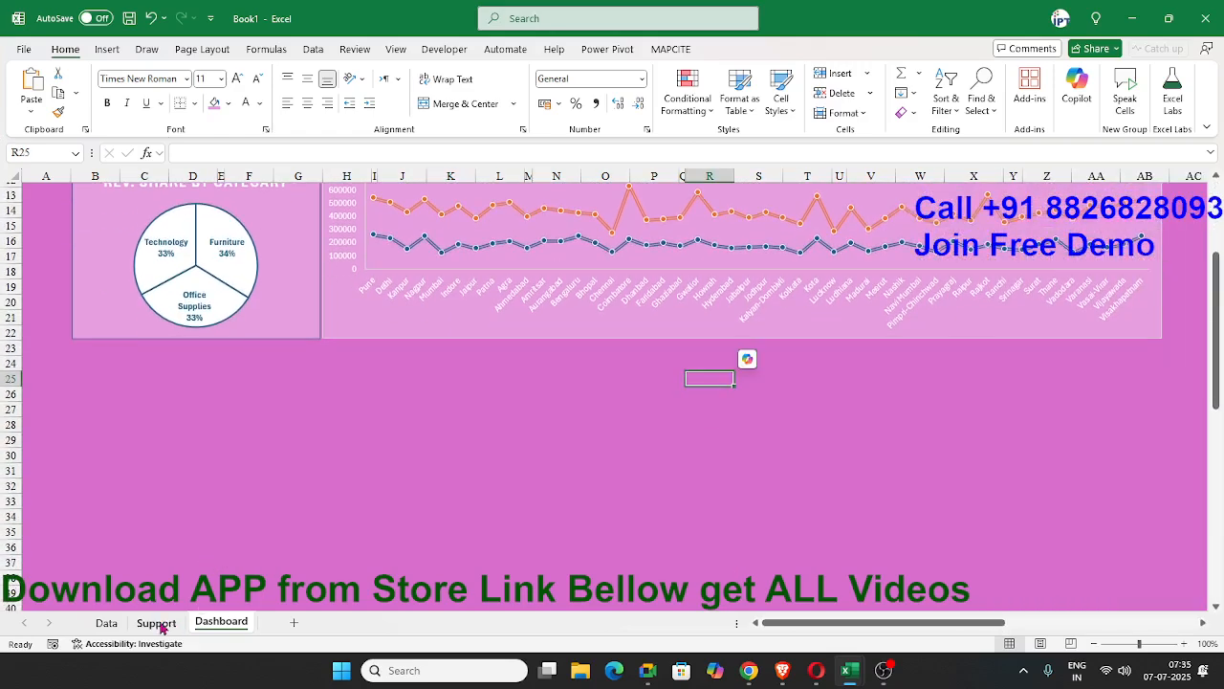
Open the Support sheet and switch to the ChatGPT conversation in Chrome to find its section on inserting visuals.
click(159, 623)
key(alt+Tab)
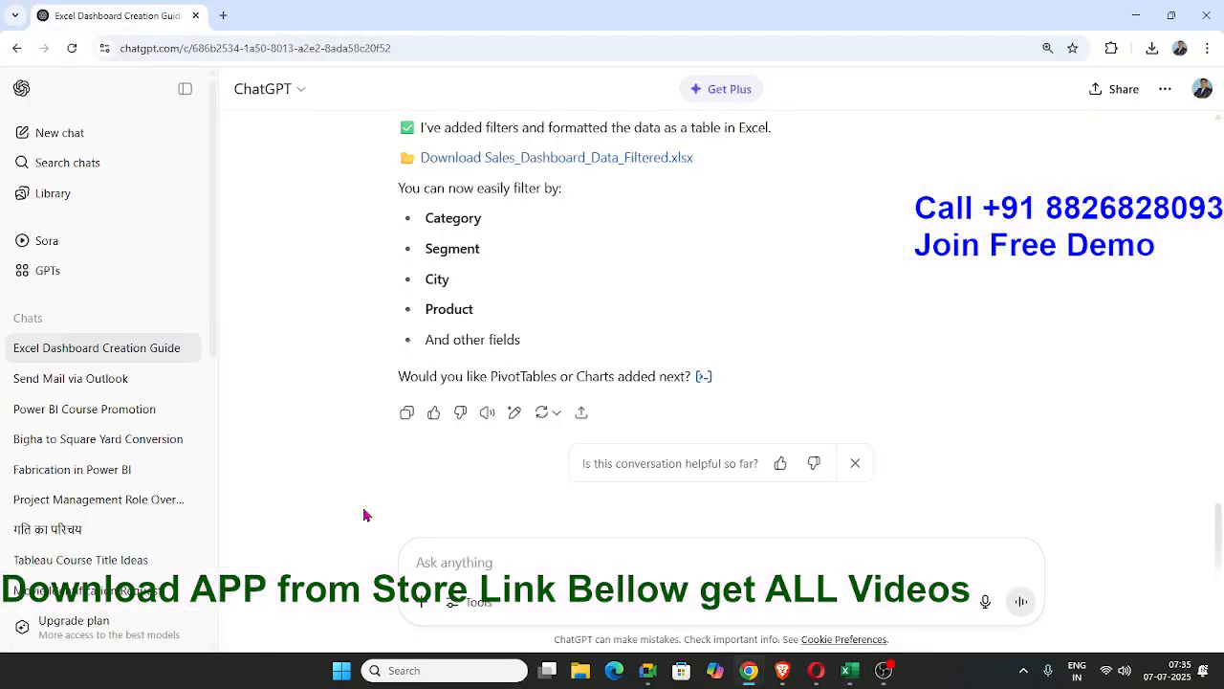
key(alt+Tab)
key(alt+Tab)
scroll(462, 329, up, 6)
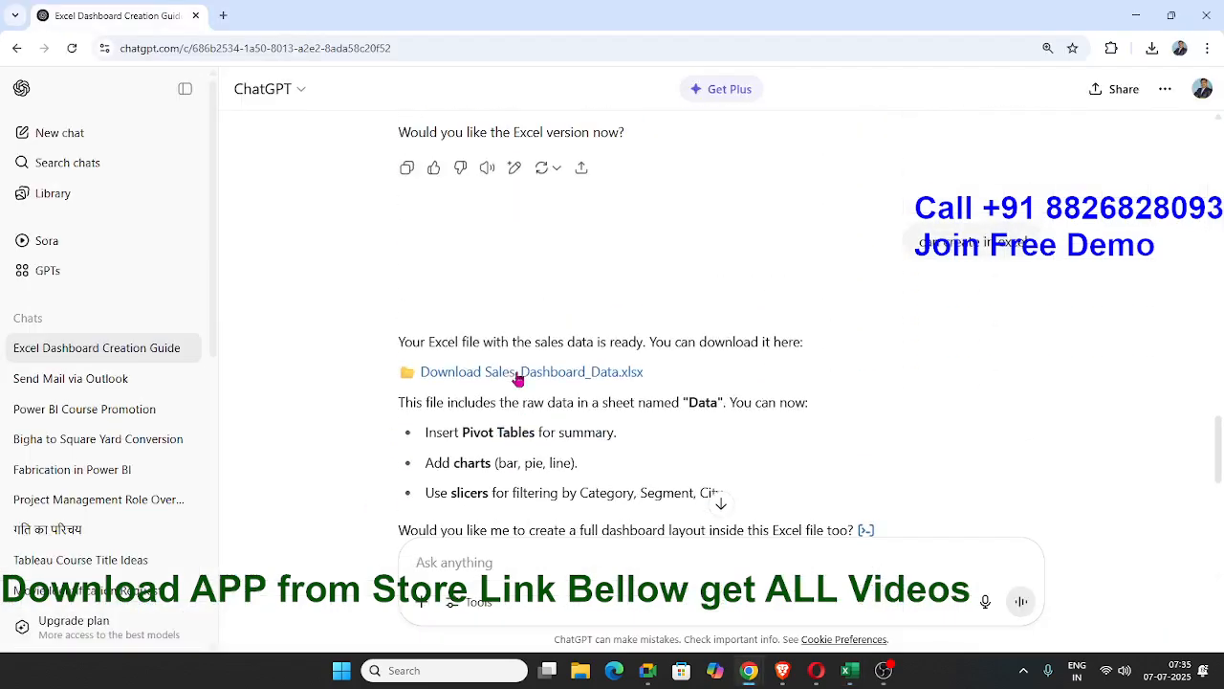
scroll(516, 379, up, 9)
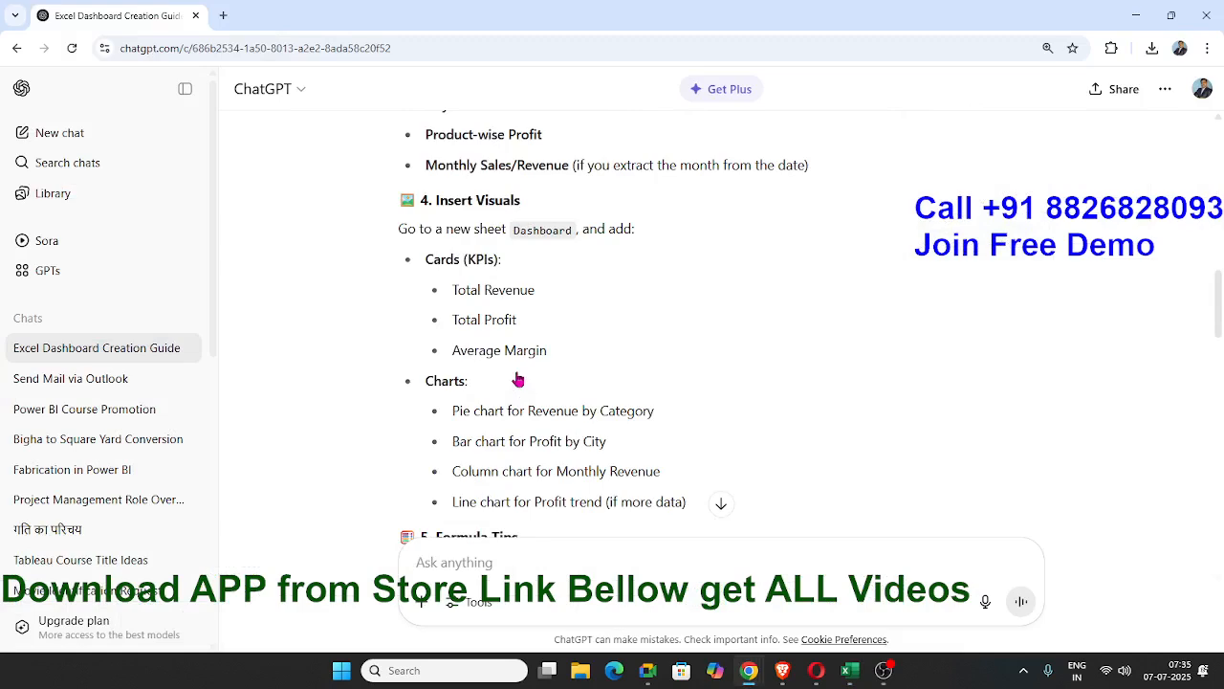
scroll(548, 408, down, 1)
Read the suggested charts list, comparing the column chart for Monthly Revenue with the line chart for Profit trend.
double_click(462, 370)
double_click(549, 372)
double_click(479, 404)
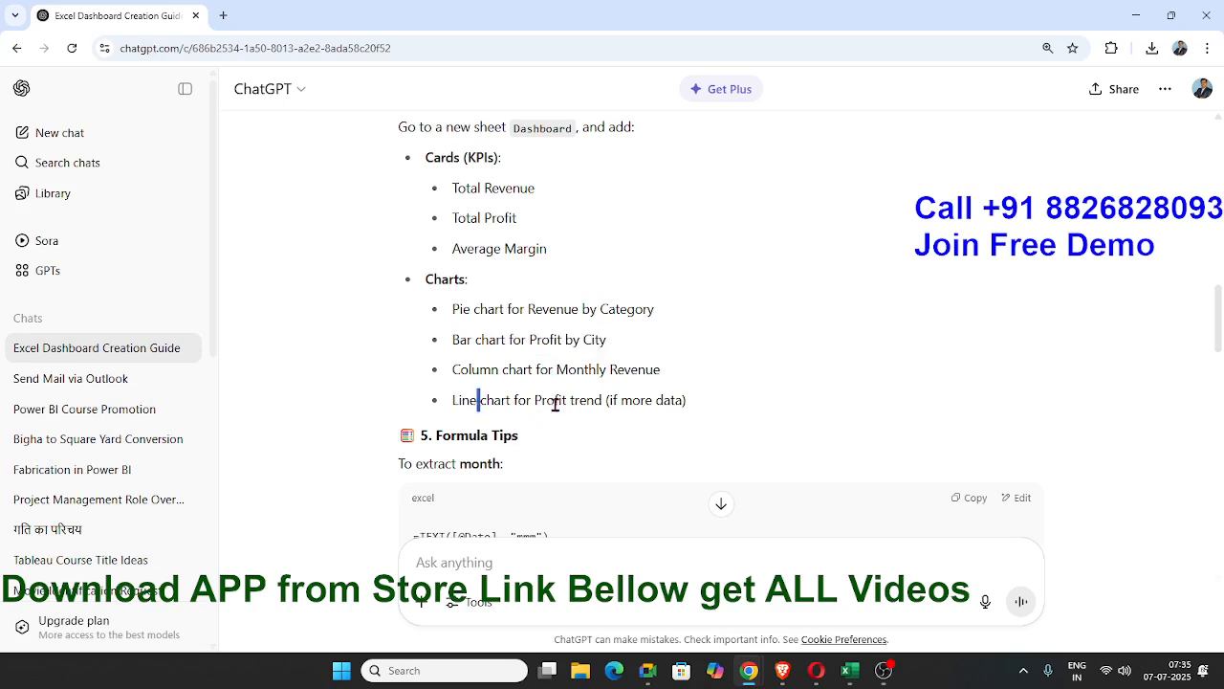
double_click(550, 401)
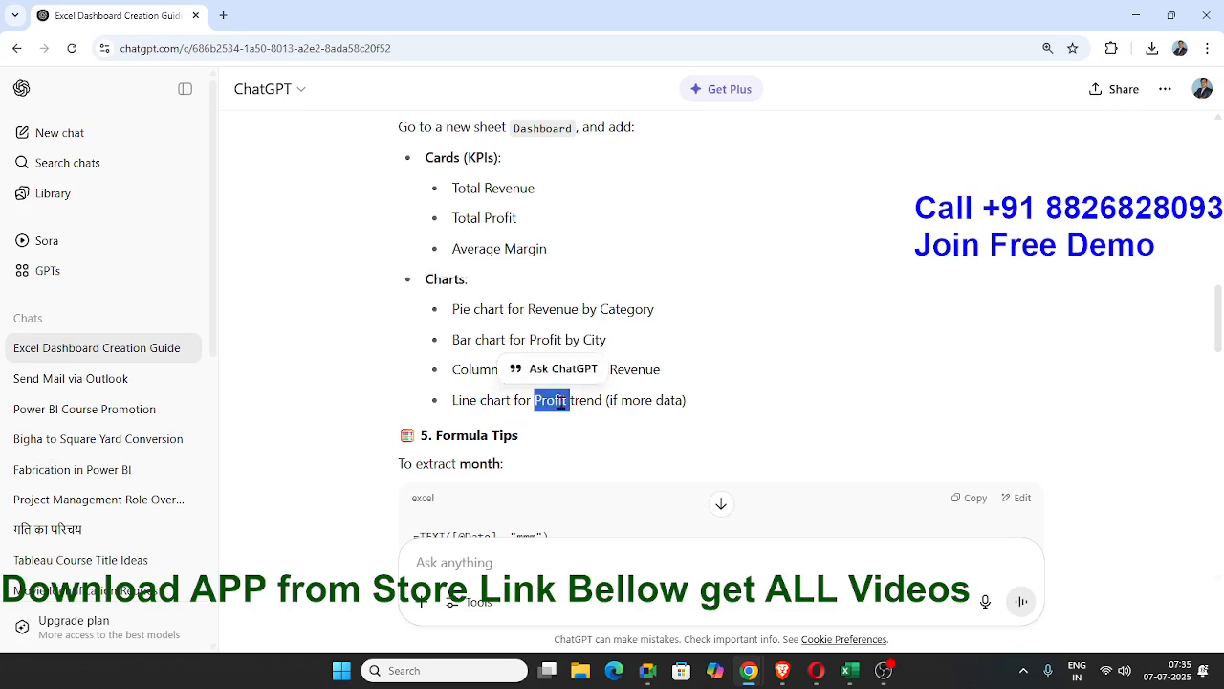
triple_click(522, 402)
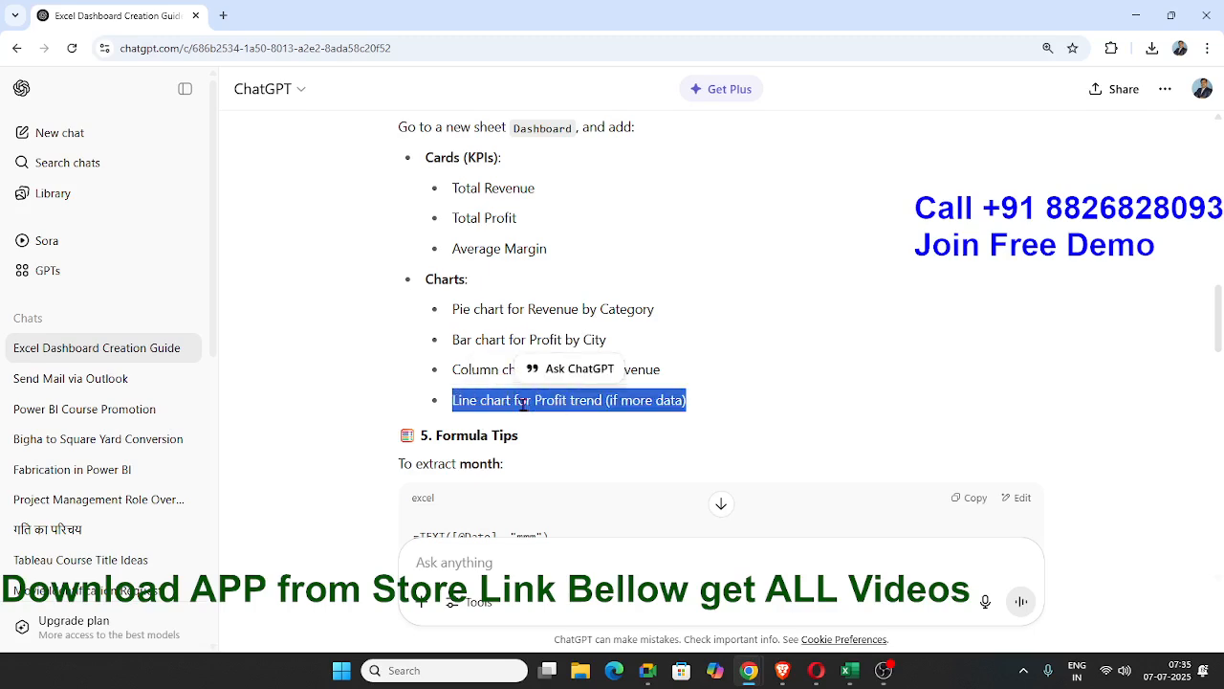
click(525, 342)
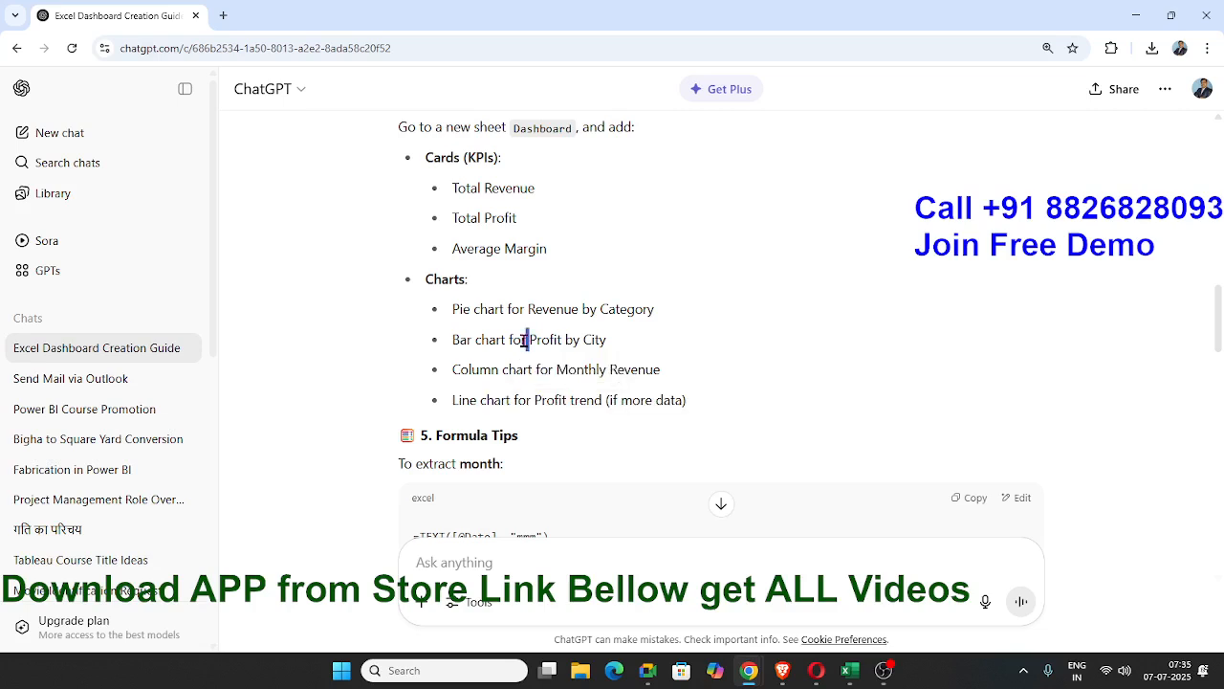
drag(457, 400, 582, 401)
click(613, 369)
double_click(610, 369)
click(580, 393)
double_click(574, 368)
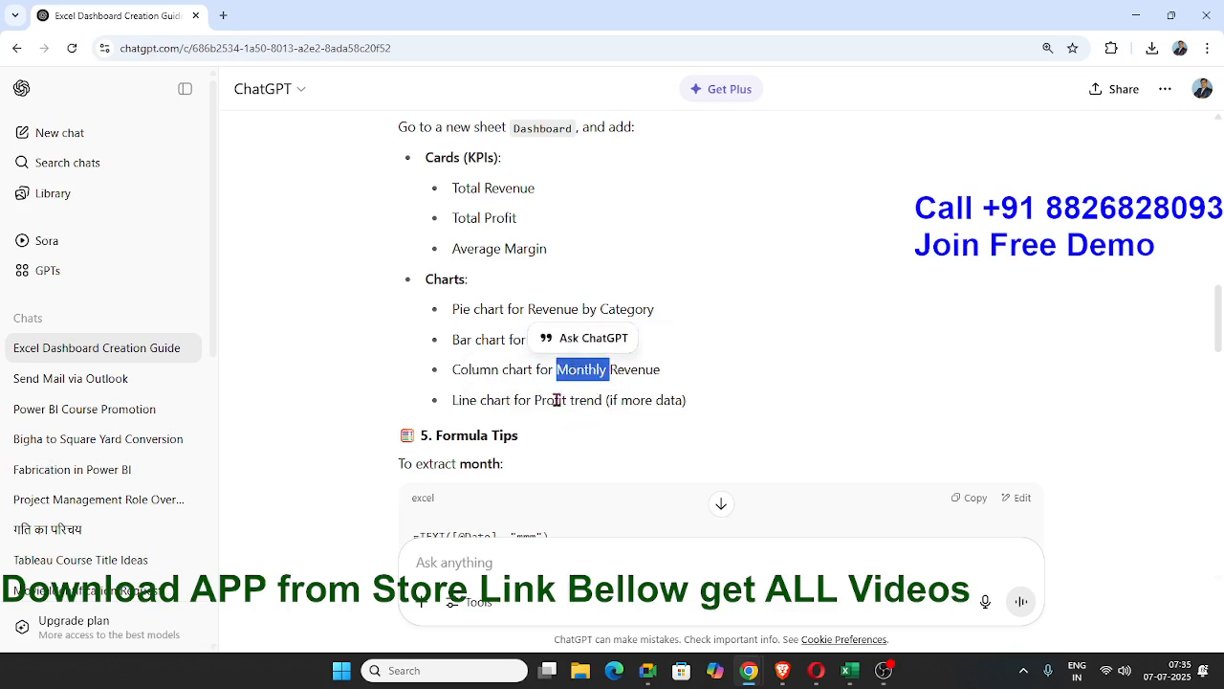
Switch back to Excel and look over the Data sheet's columns and the Support sheet's existing PivotTables.
key(alt+Tab)
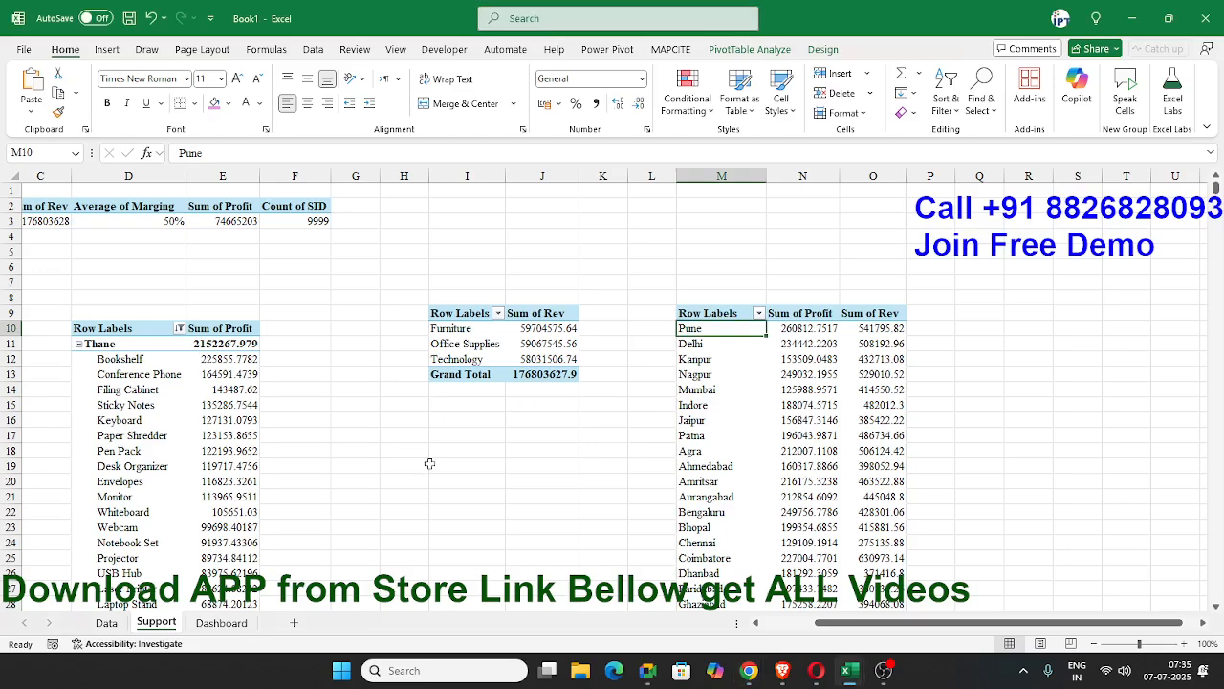
click(106, 622)
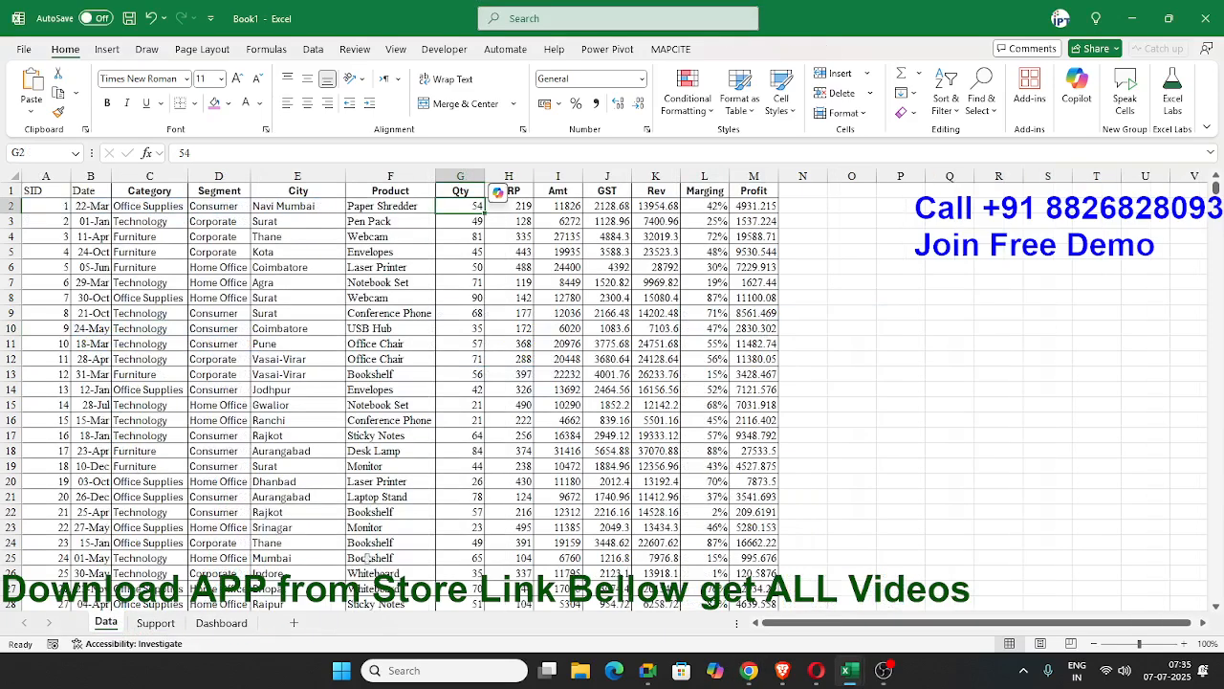
click(221, 623)
click(173, 628)
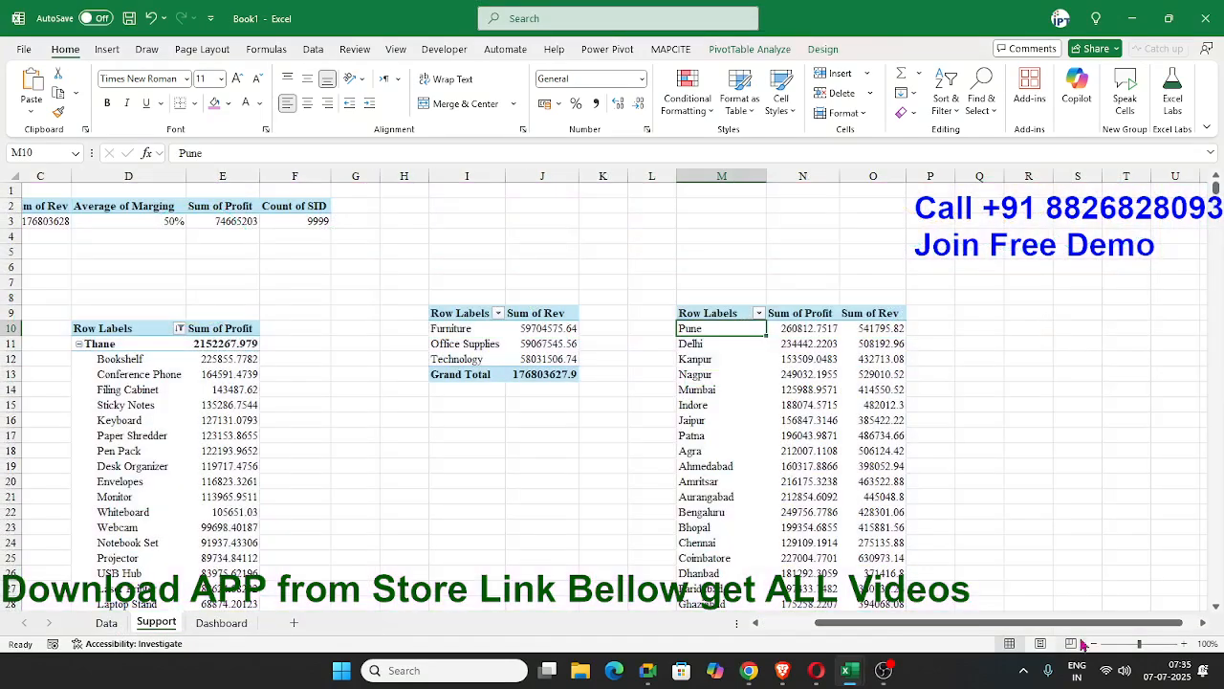
scroll(1052, 631, right, 1)
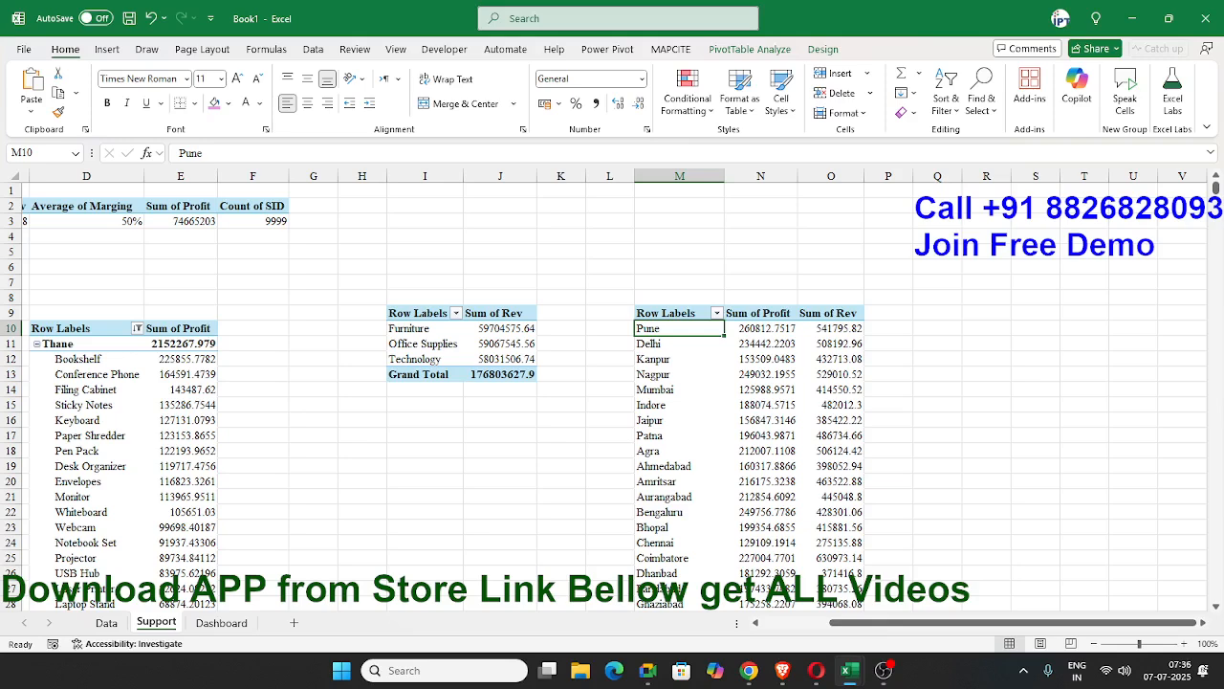
key(alt+Tab)
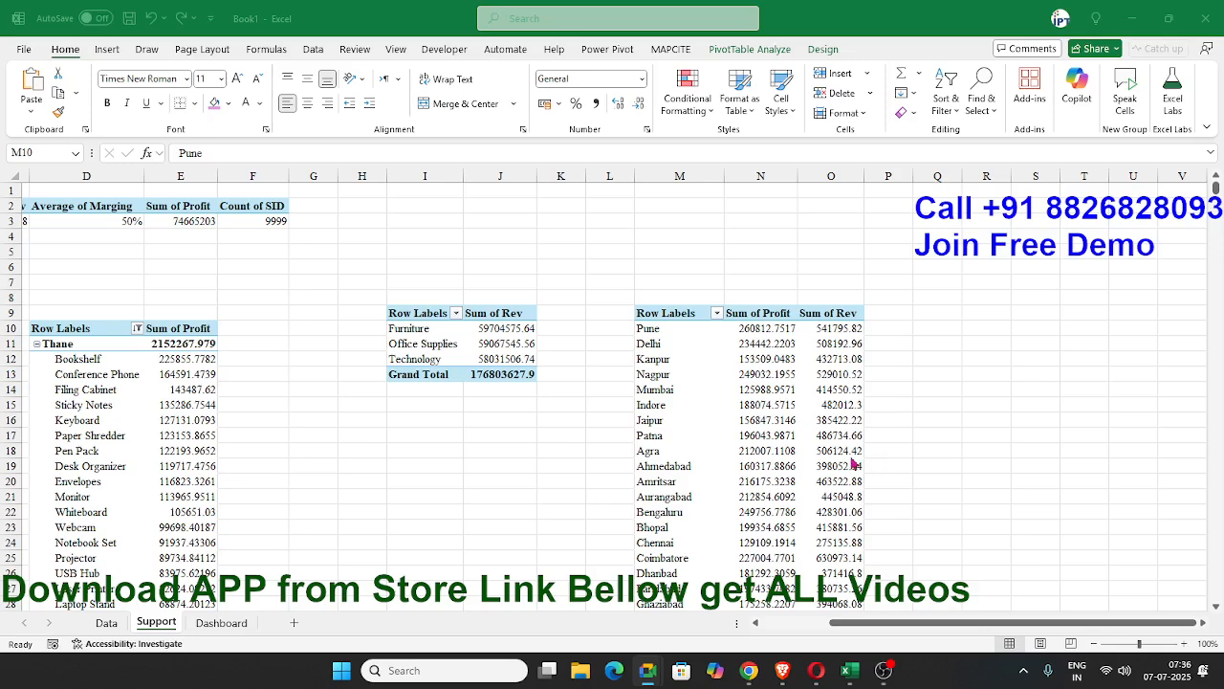
key(alt+Tab)
Insert a PivotTable from the DATA table at cell R9 of the Support sheet with Date as its row field.
click(992, 316)
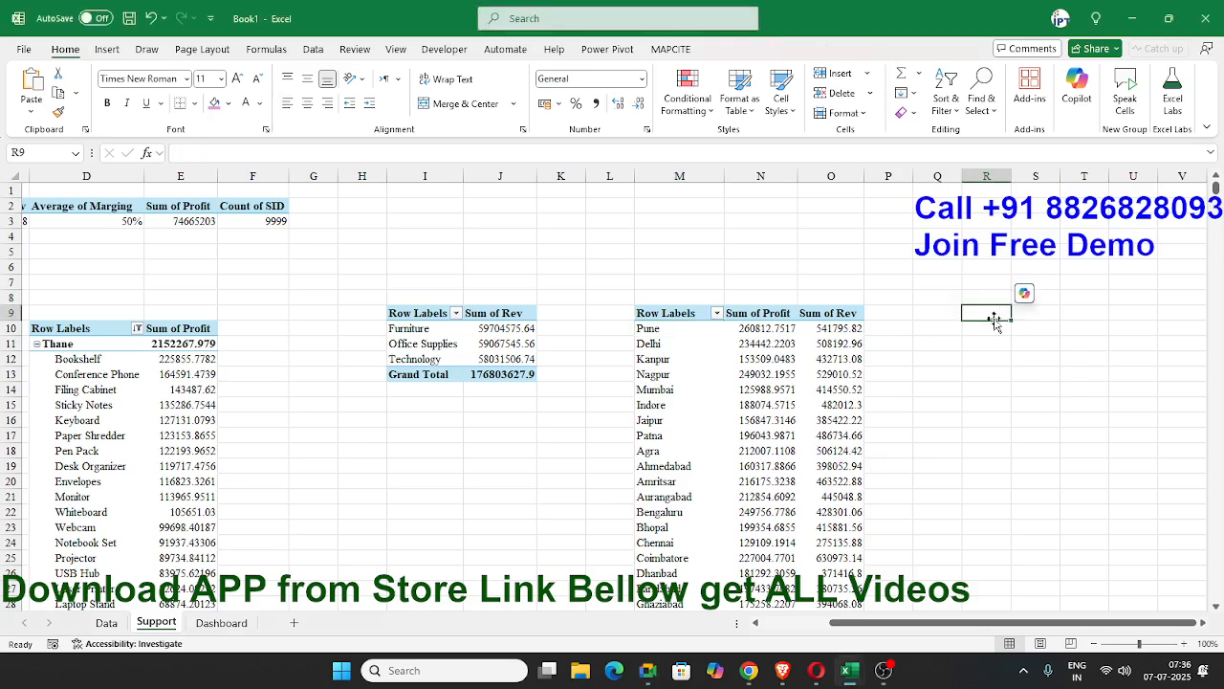
click(106, 49)
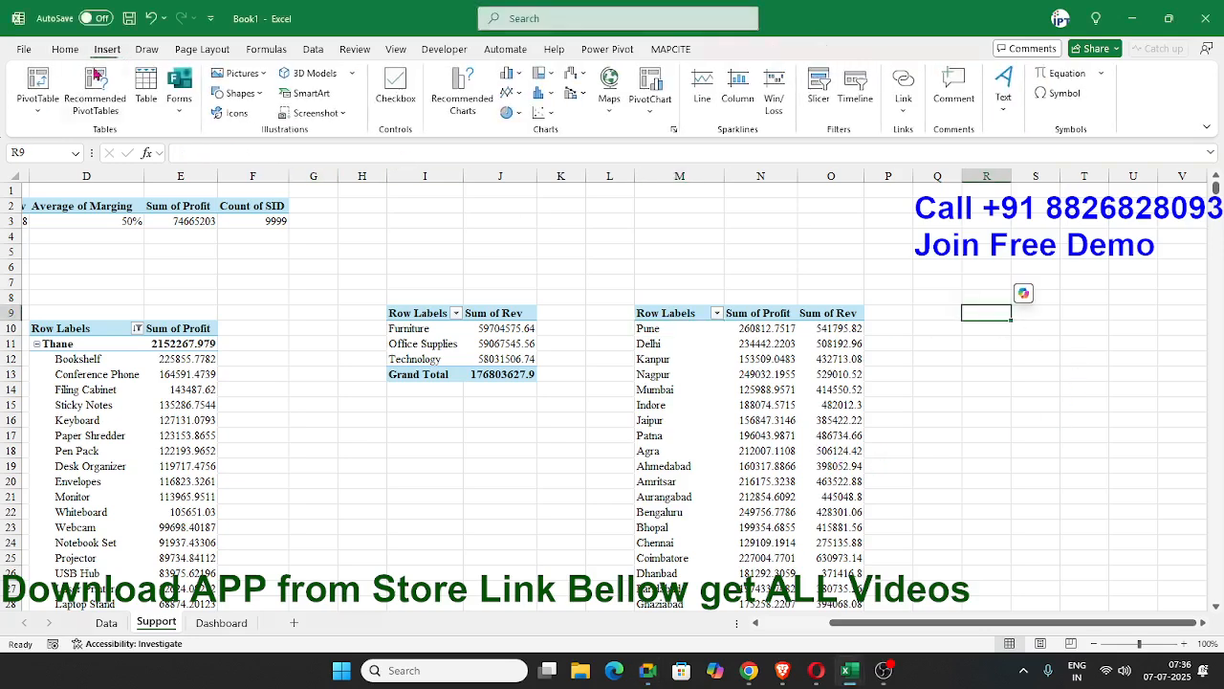
click(38, 84)
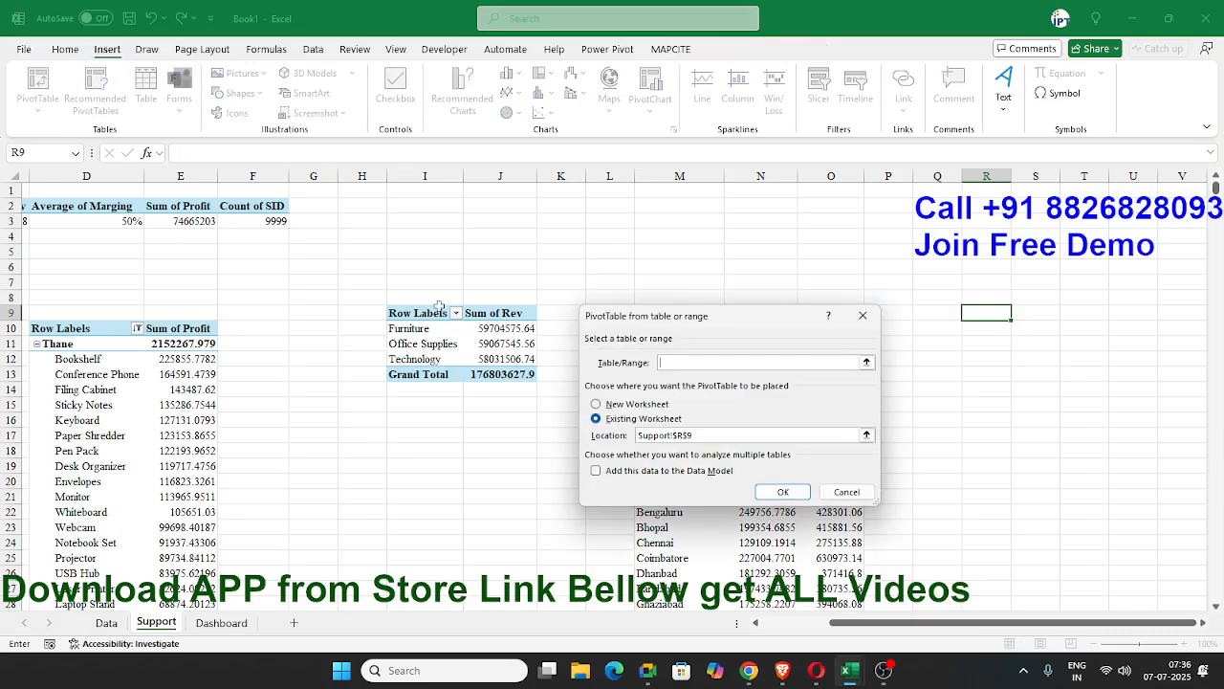
click(782, 491)
drag(1022, 288, 1052, 570)
Group the new PivotTable's dates by Months only, leaving out Quarters and Years.
drag(863, 624, 936, 628)
right_click(769, 343)
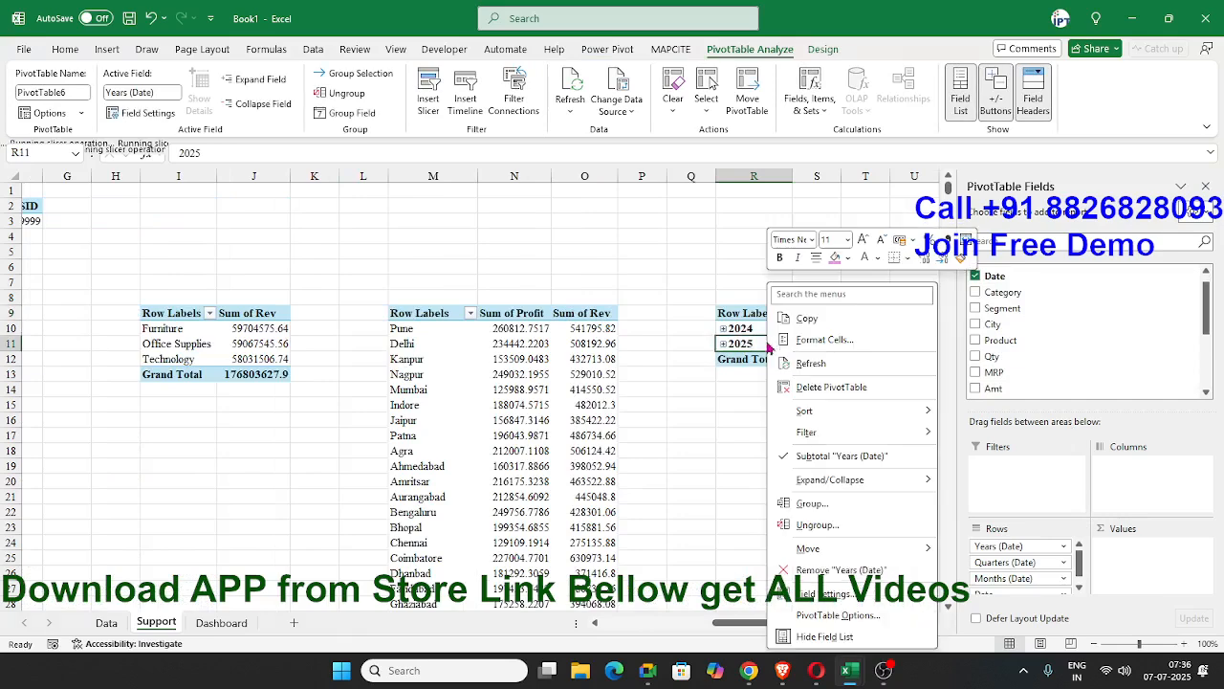
click(812, 503)
click(749, 521)
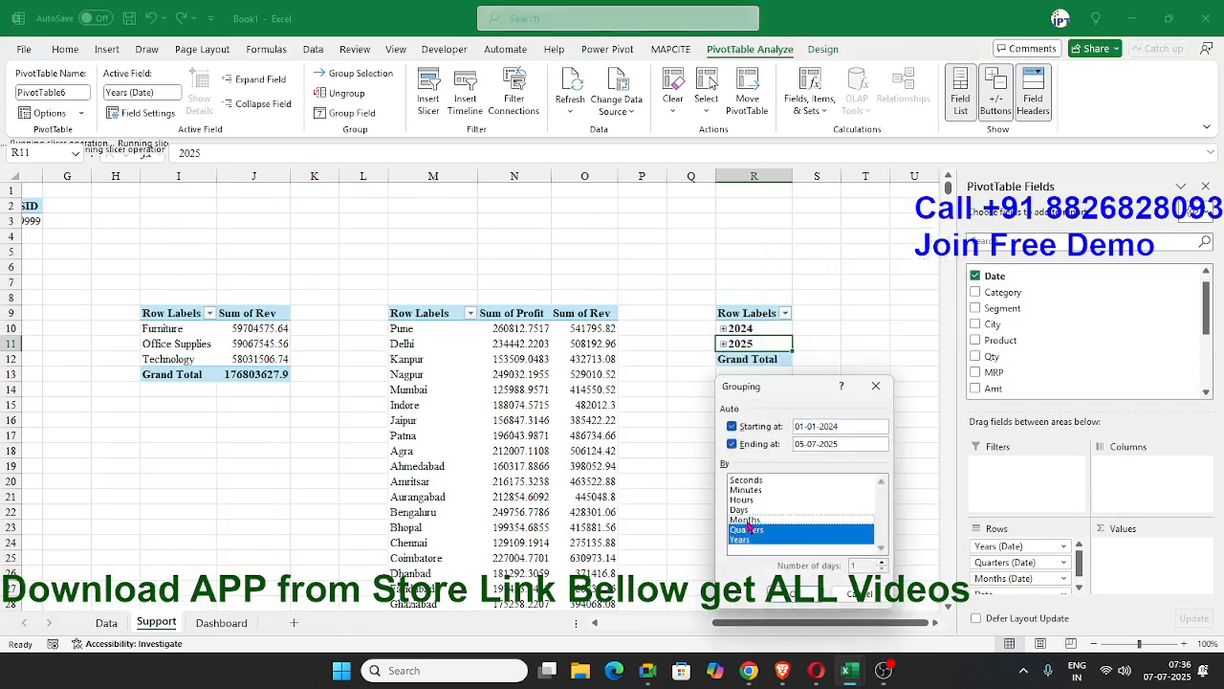
click(749, 522)
click(750, 530)
click(751, 540)
click(807, 594)
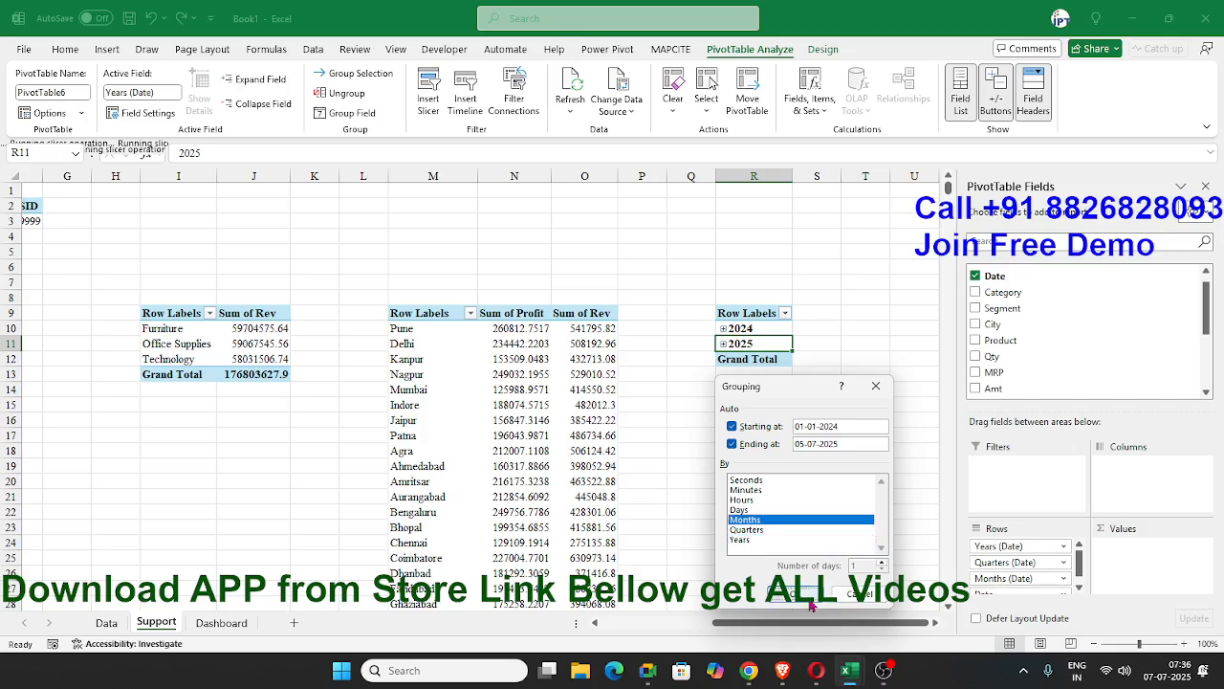
Look through the remaining PivotTable fields and recheck ChatGPT's suggestion for the monthly column chart.
drag(1209, 330, 1210, 354)
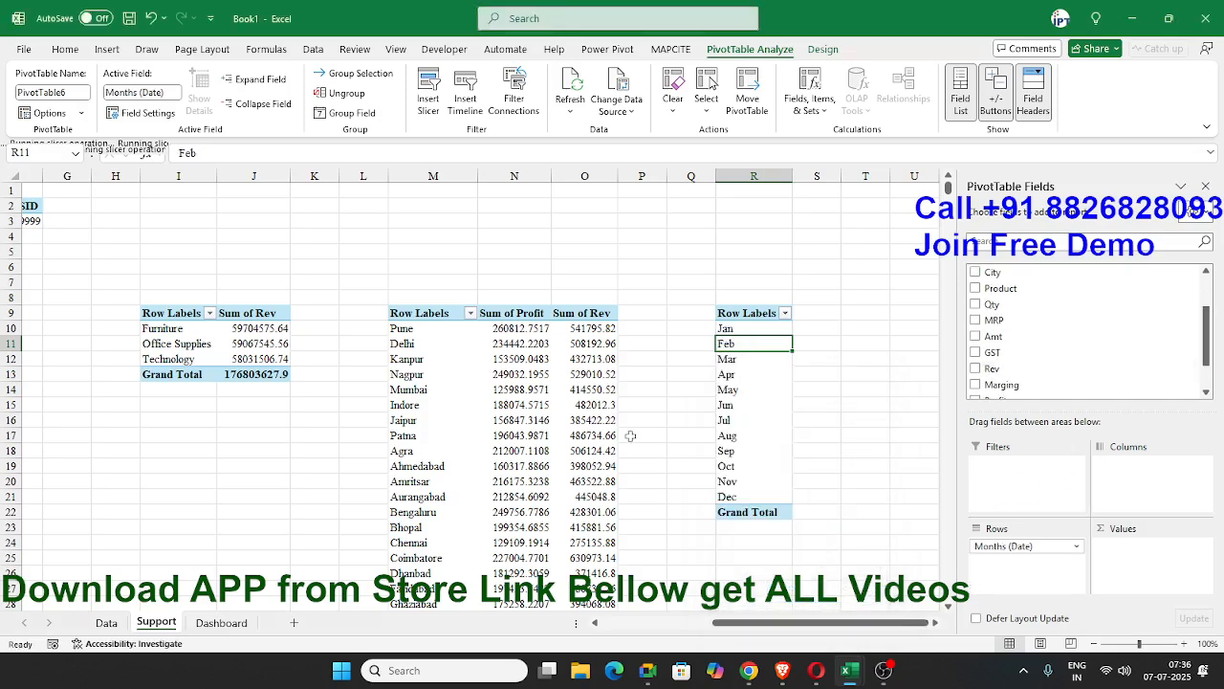
key(alt+Tab)
key(alt+Tab)
key(alt+Tab)
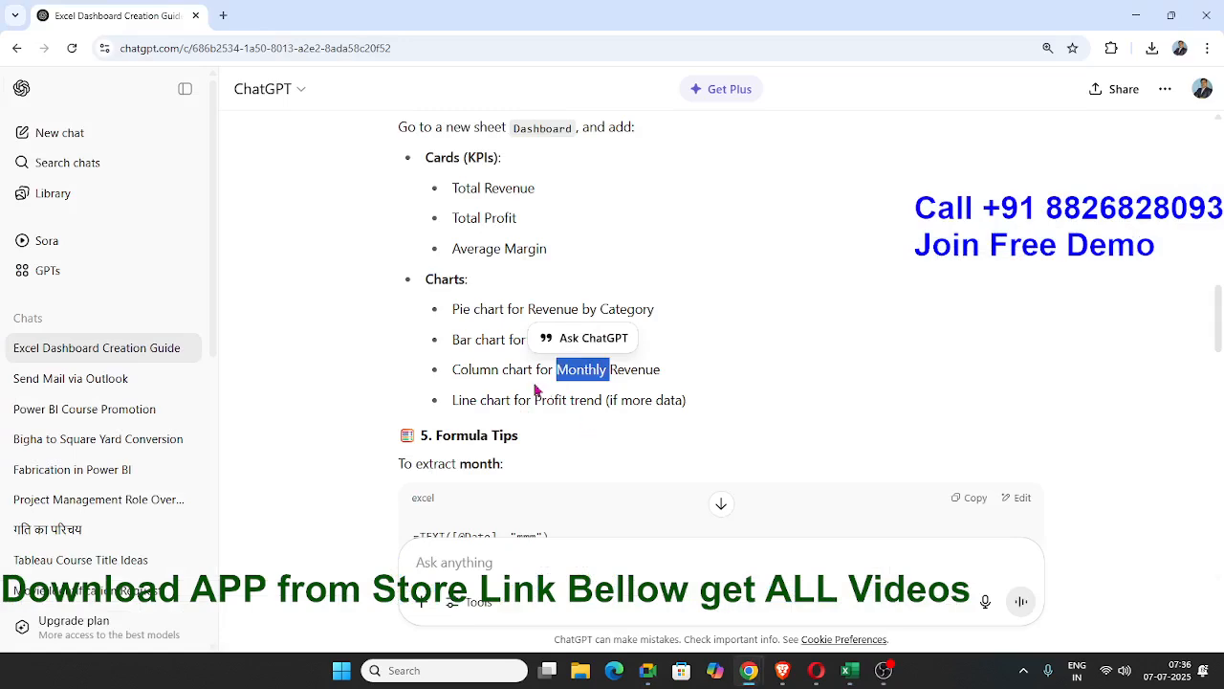
key(alt+Tab)
key(alt+Tab)
key(alt+Tab)
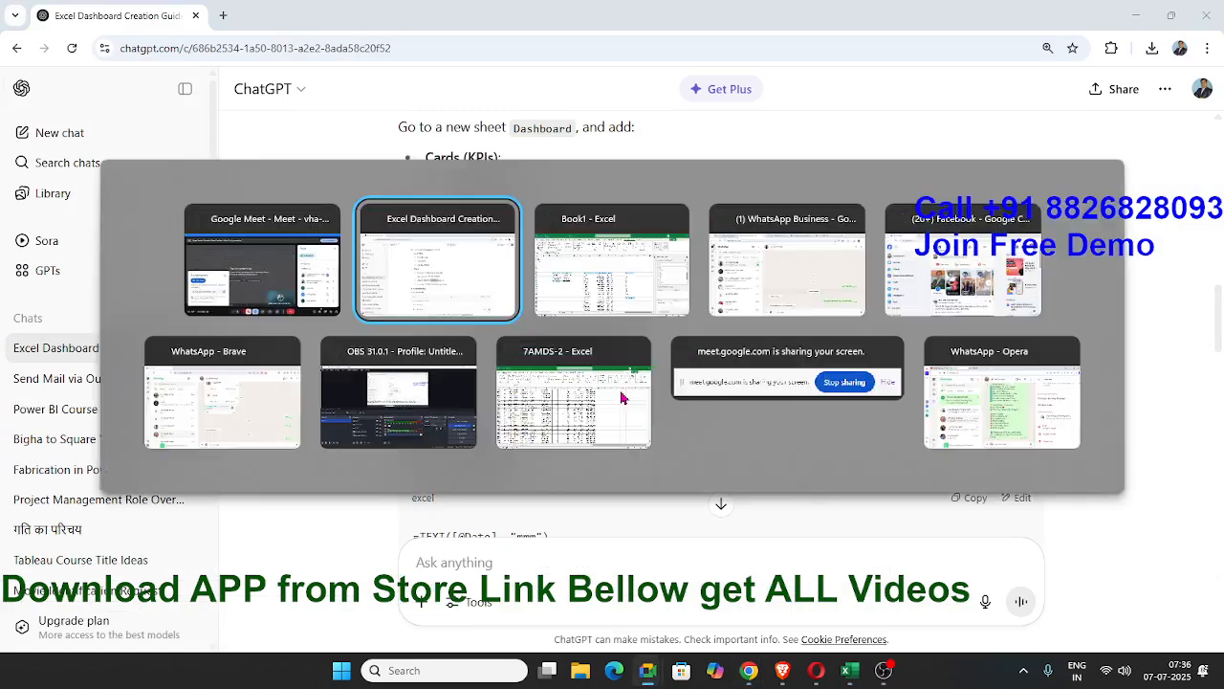
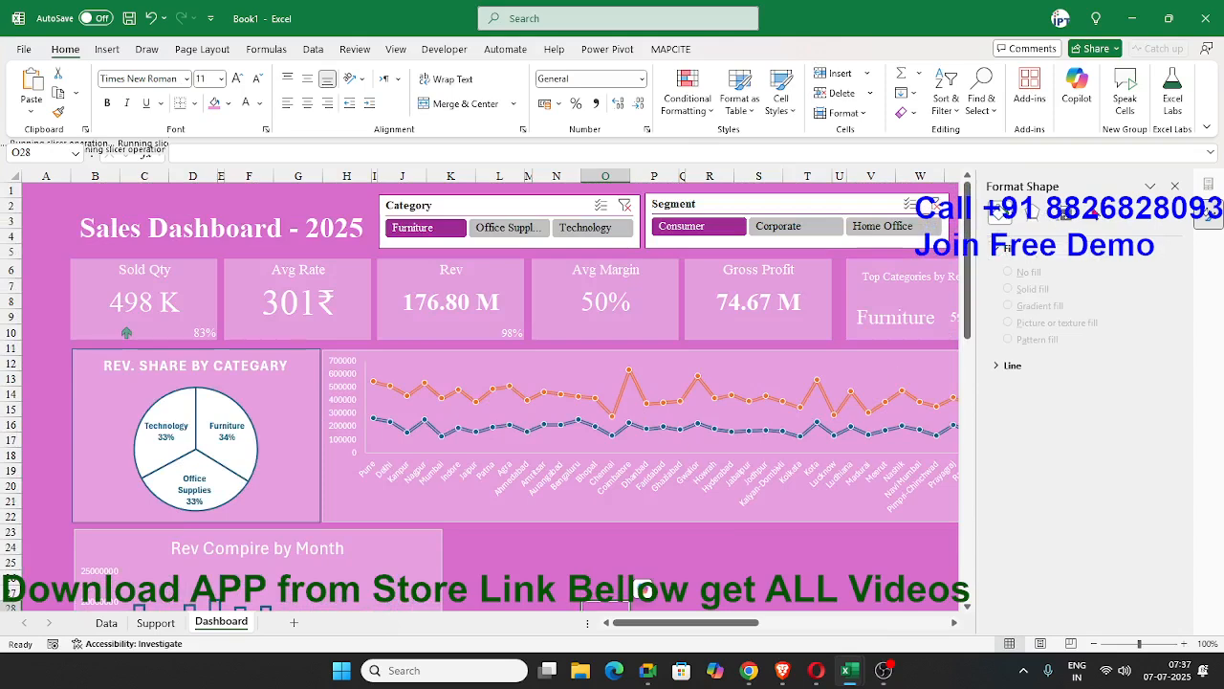
Close the Format Shape pane and test the Category slicer with Office Supplies, Technology and Furniture, clearing its filter each time.
click(1174, 187)
click(511, 235)
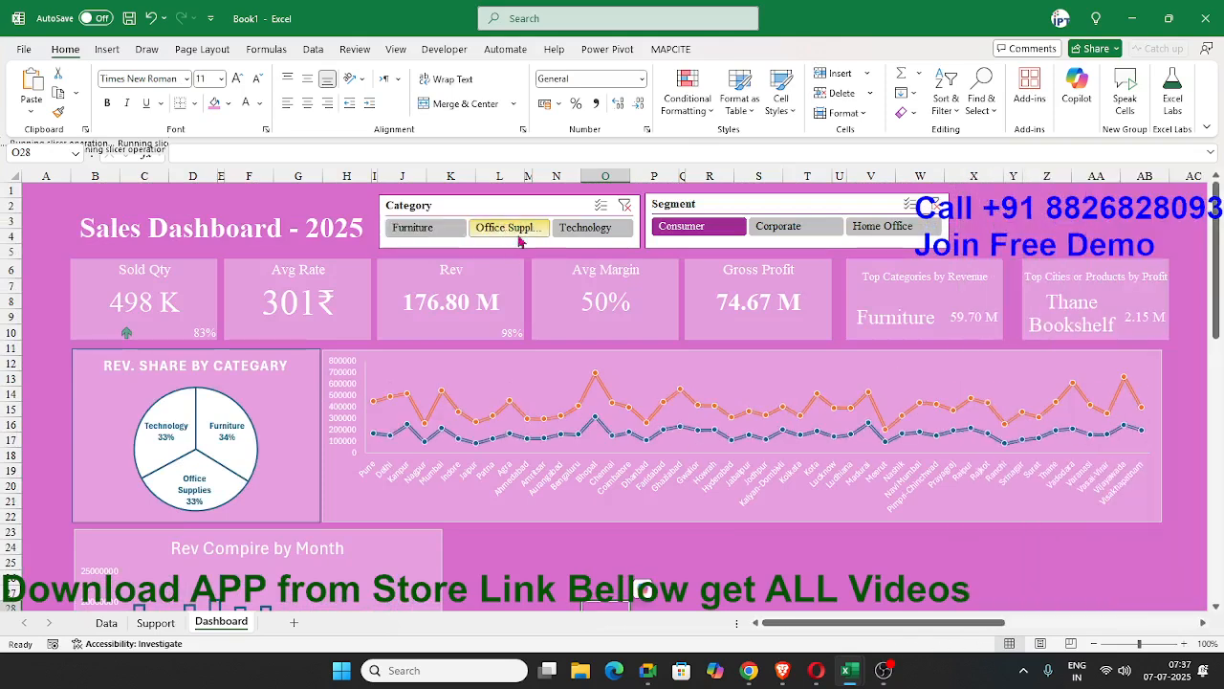
click(581, 231)
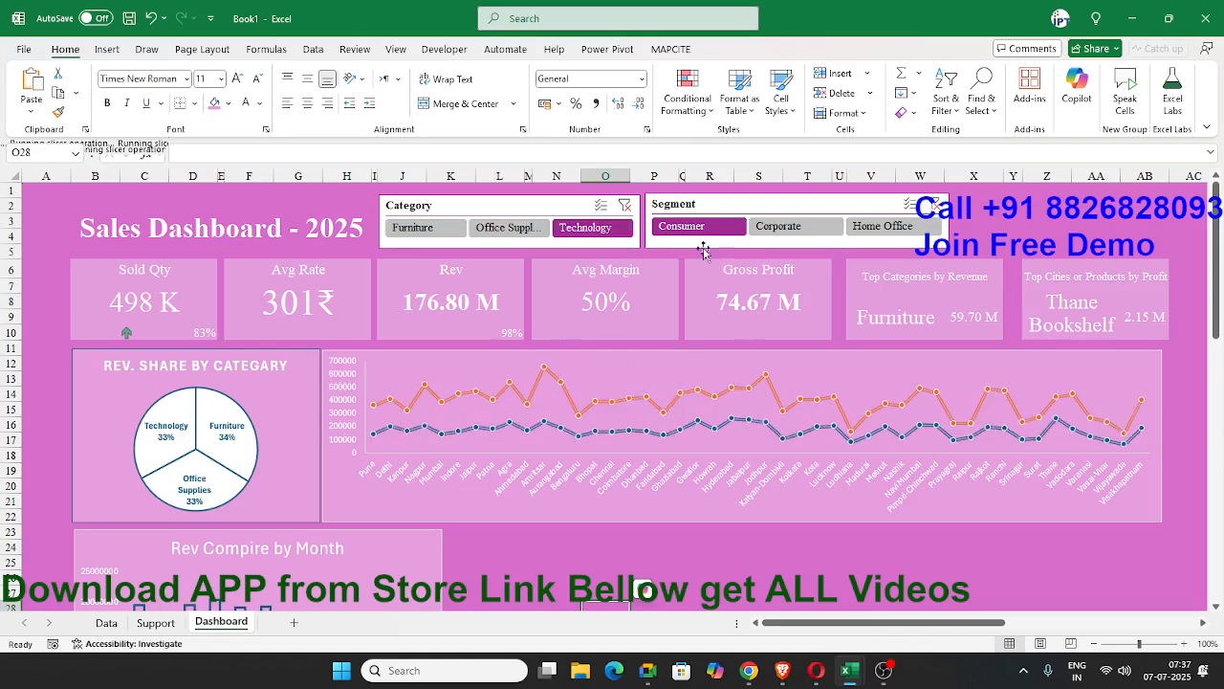
click(625, 206)
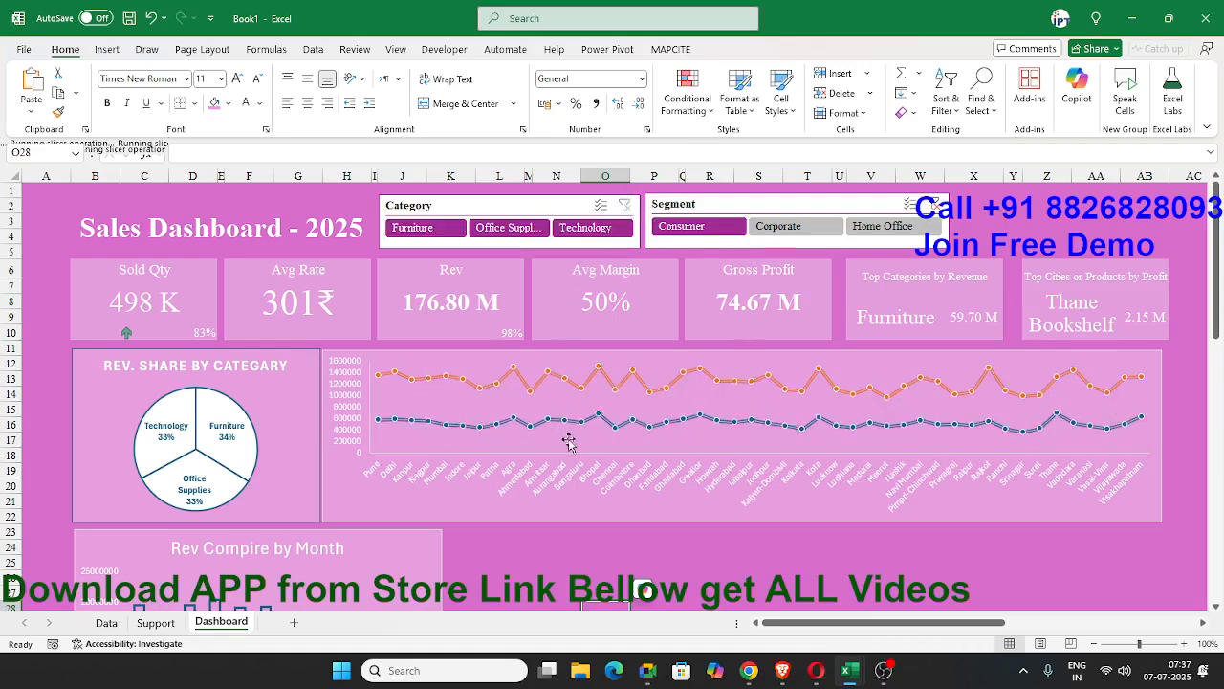
scroll(565, 431, down, 3)
click(488, 423)
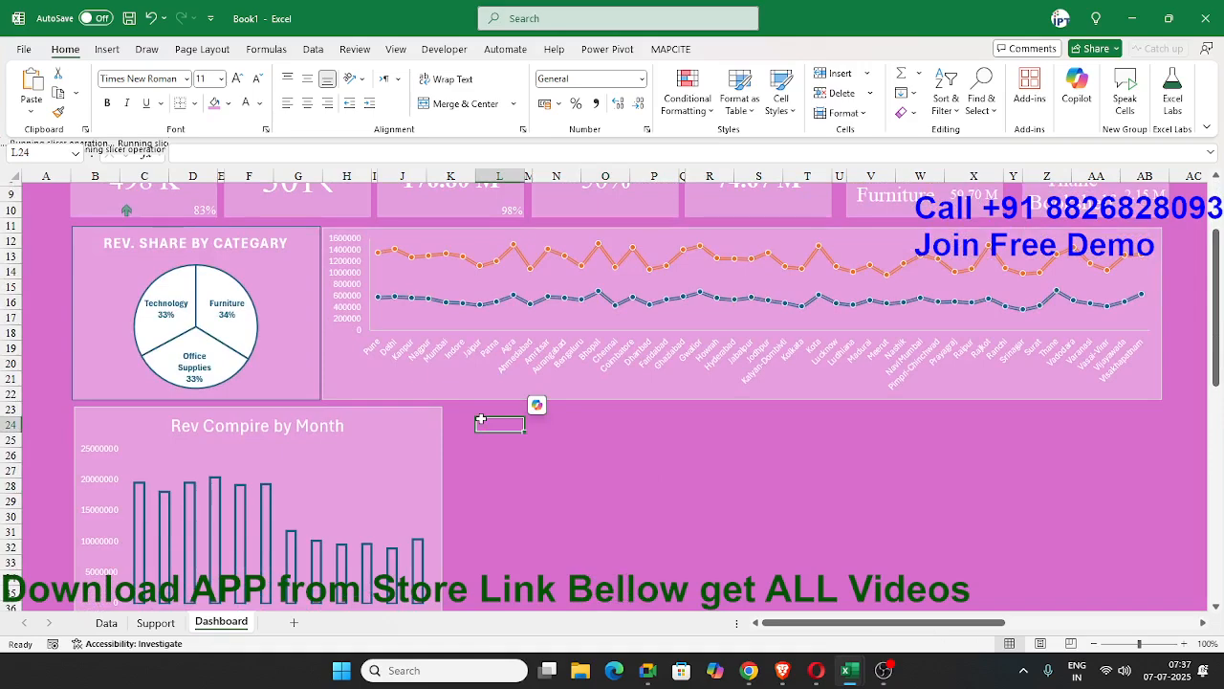
scroll(459, 414, up, 3)
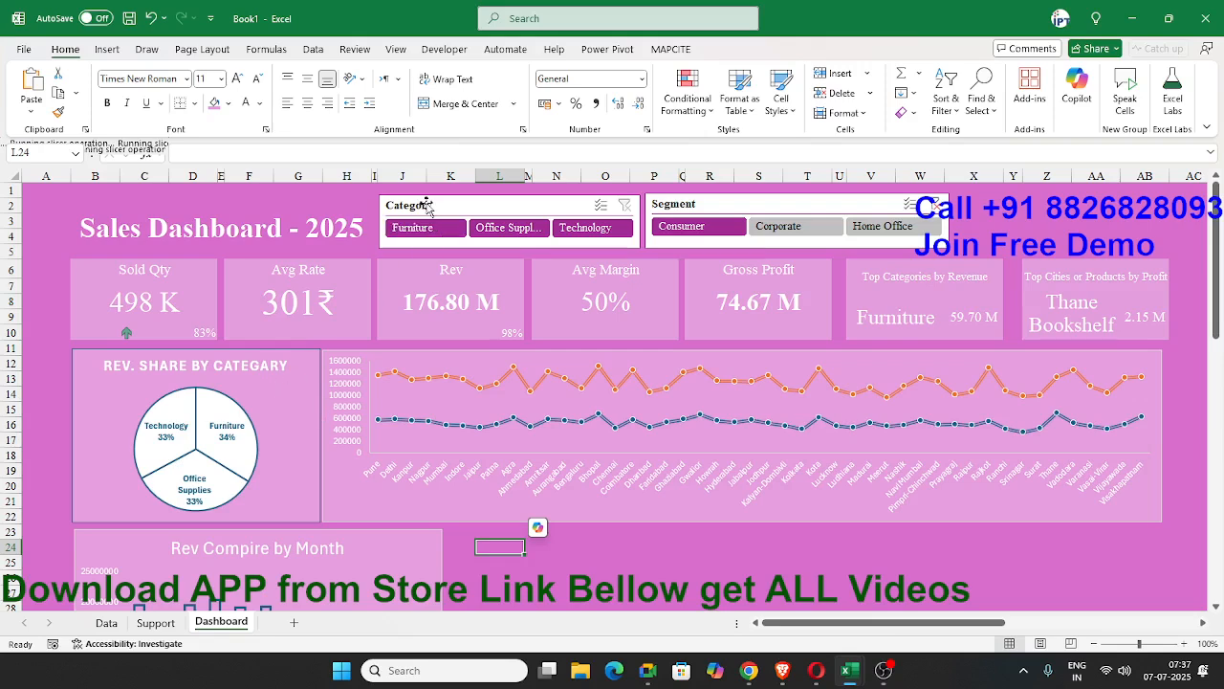
click(423, 230)
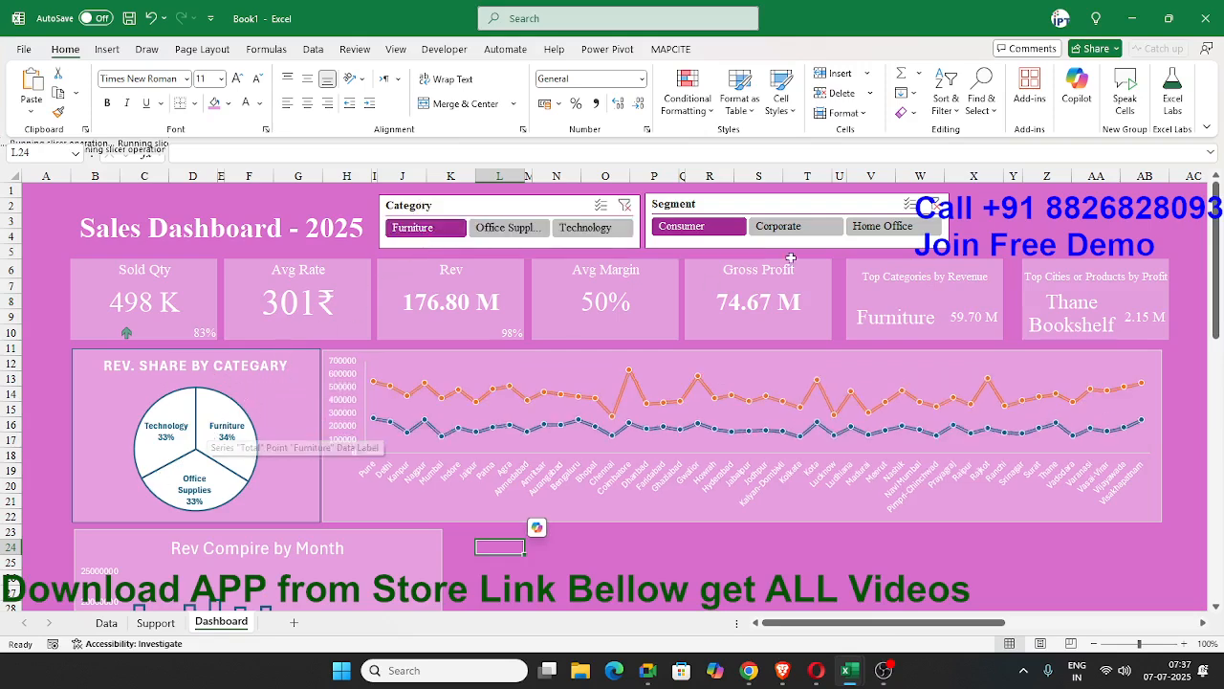
click(625, 206)
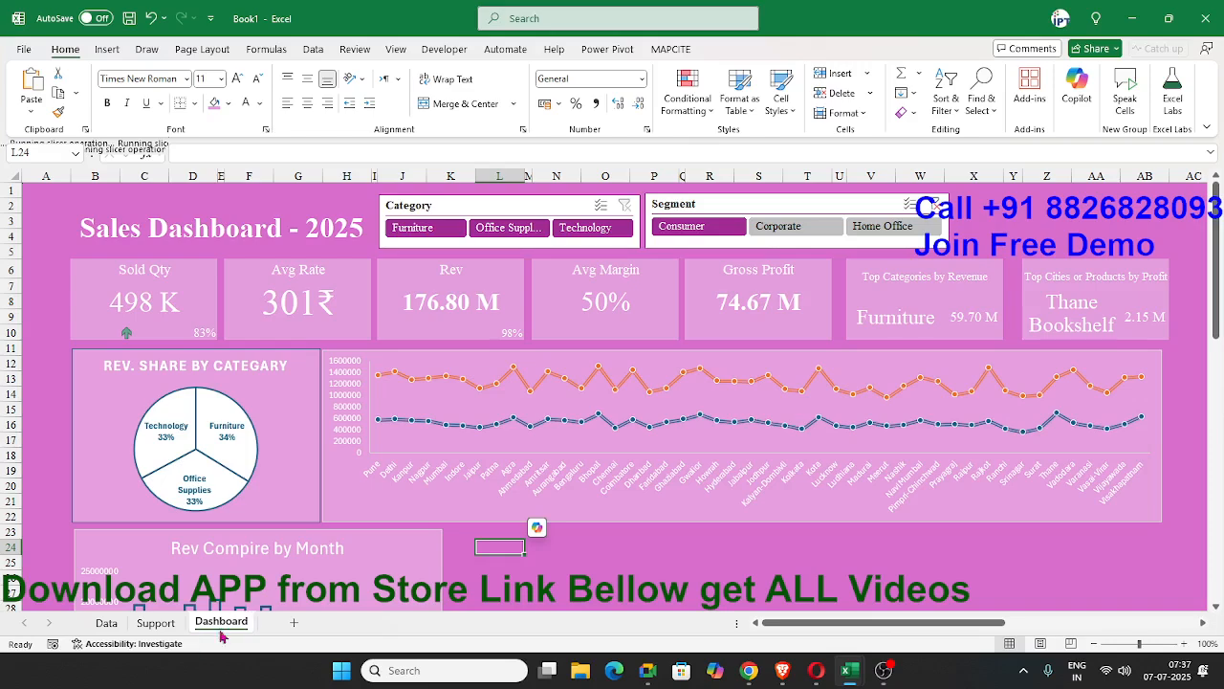
Connect the KPI summary PivotTable at the start of the Support sheet to both the Category and Segment slicers.
click(158, 624)
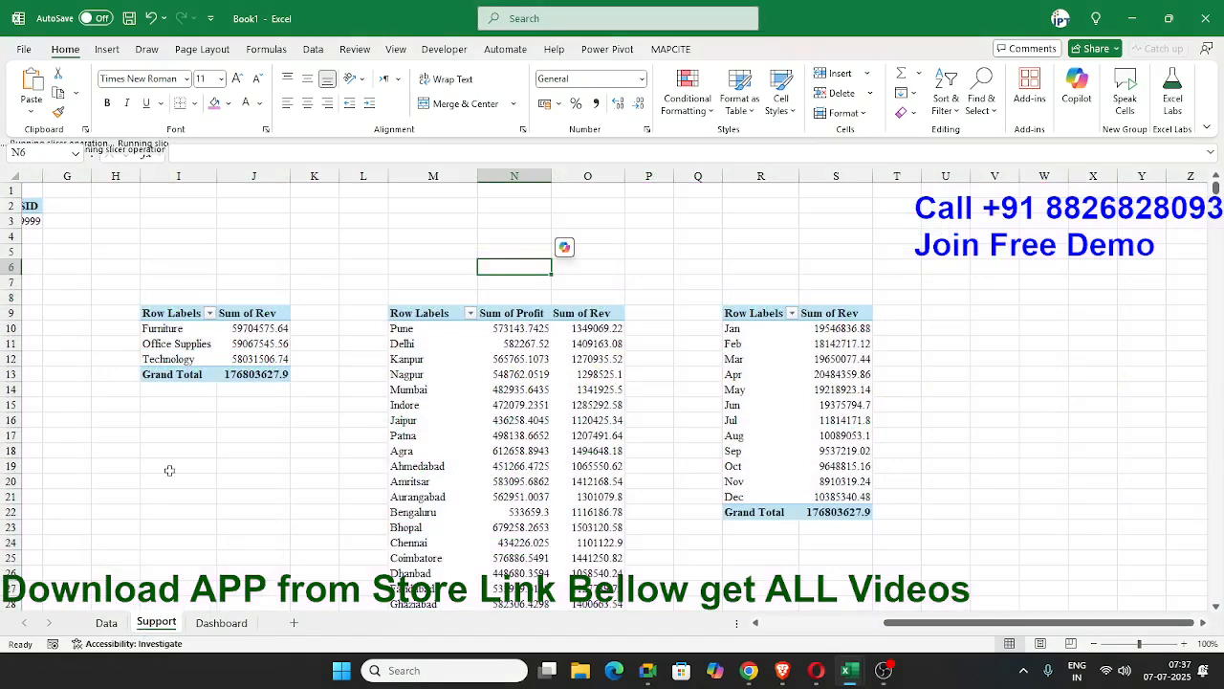
drag(915, 622, 793, 621)
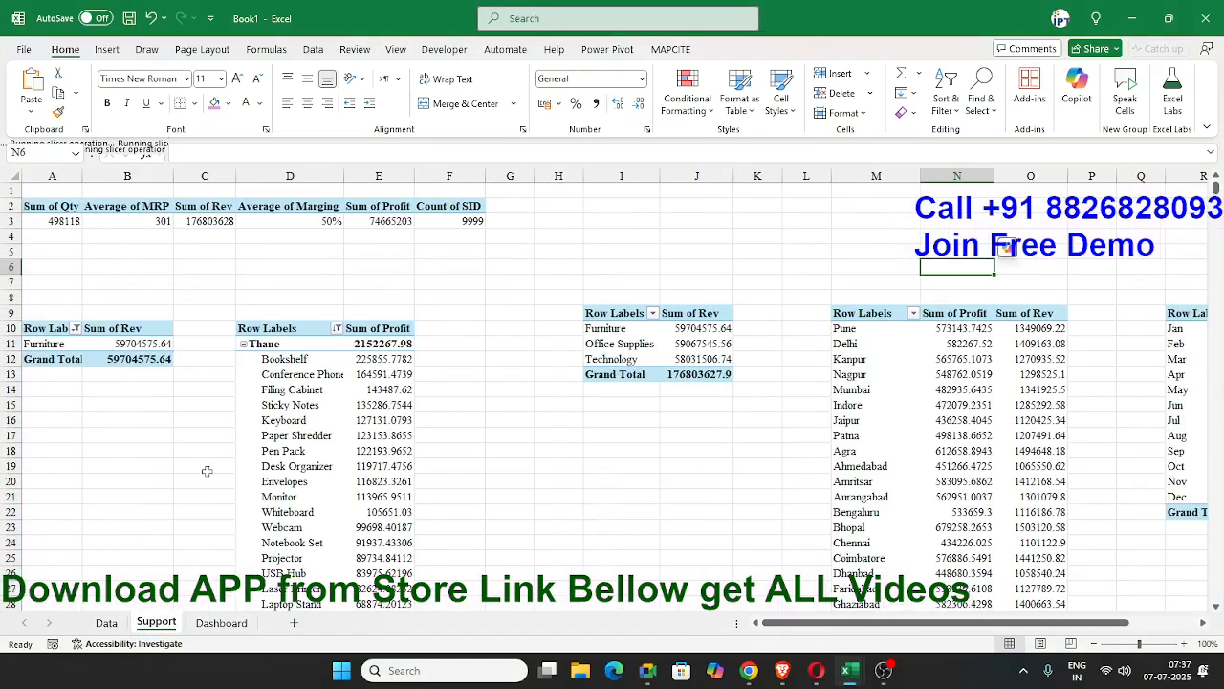
click(129, 220)
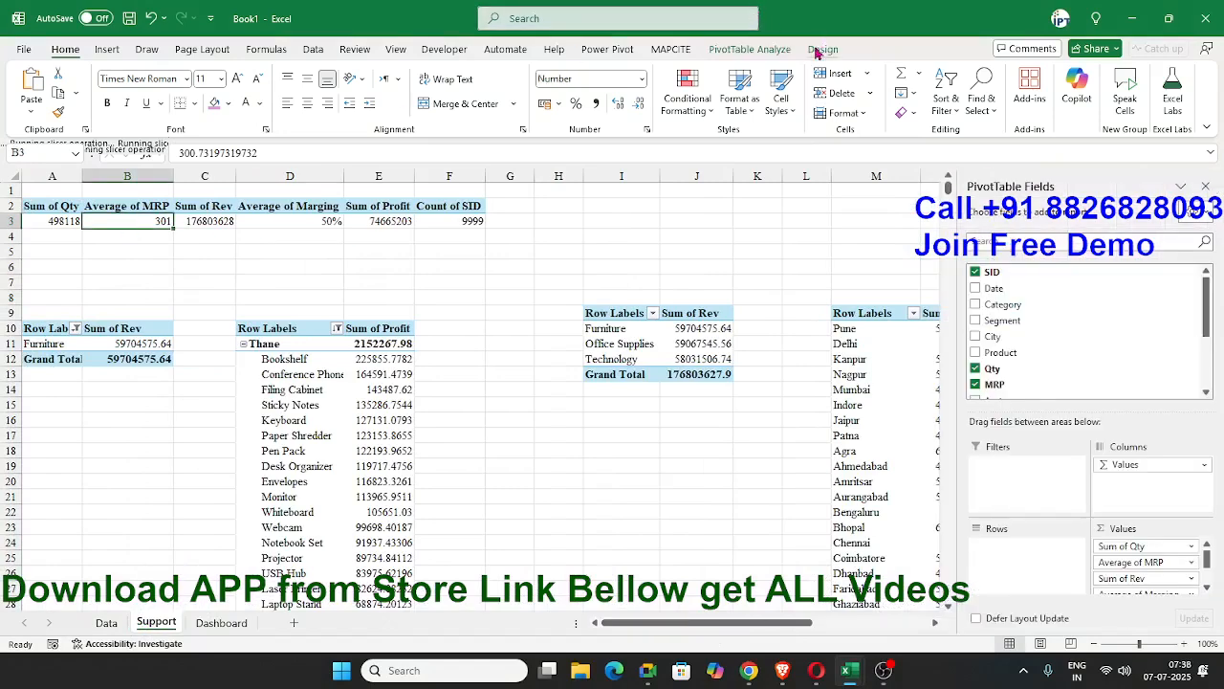
click(765, 50)
click(429, 103)
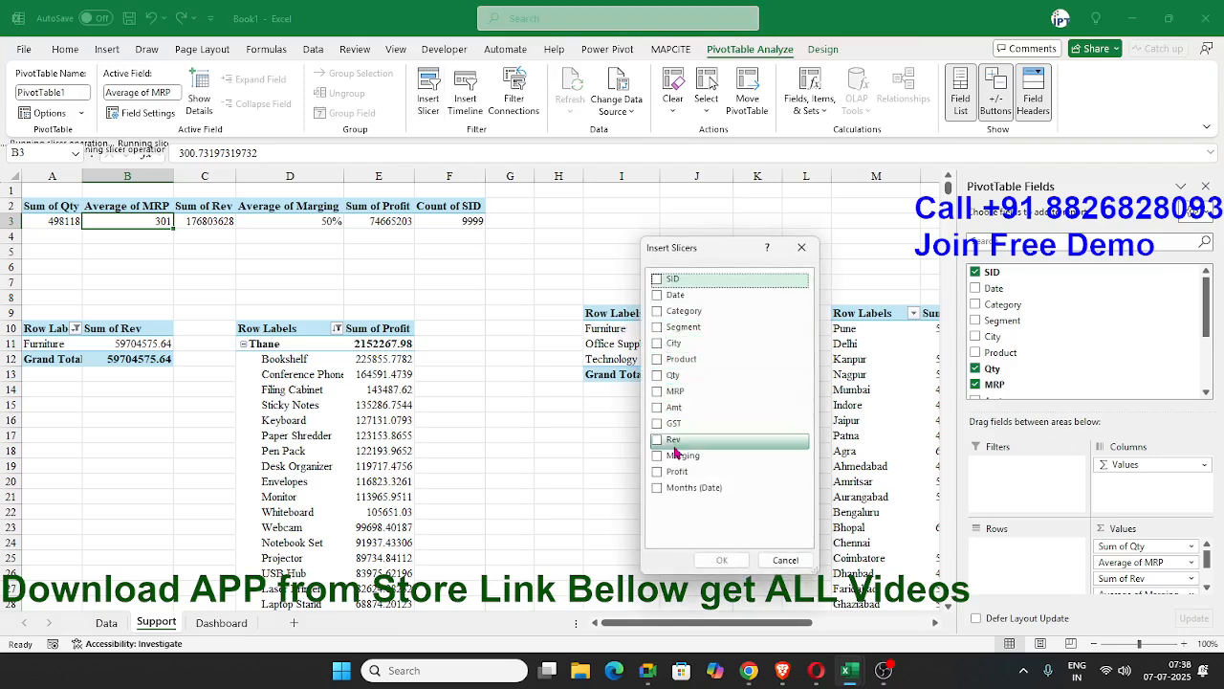
key(Escape)
click(514, 96)
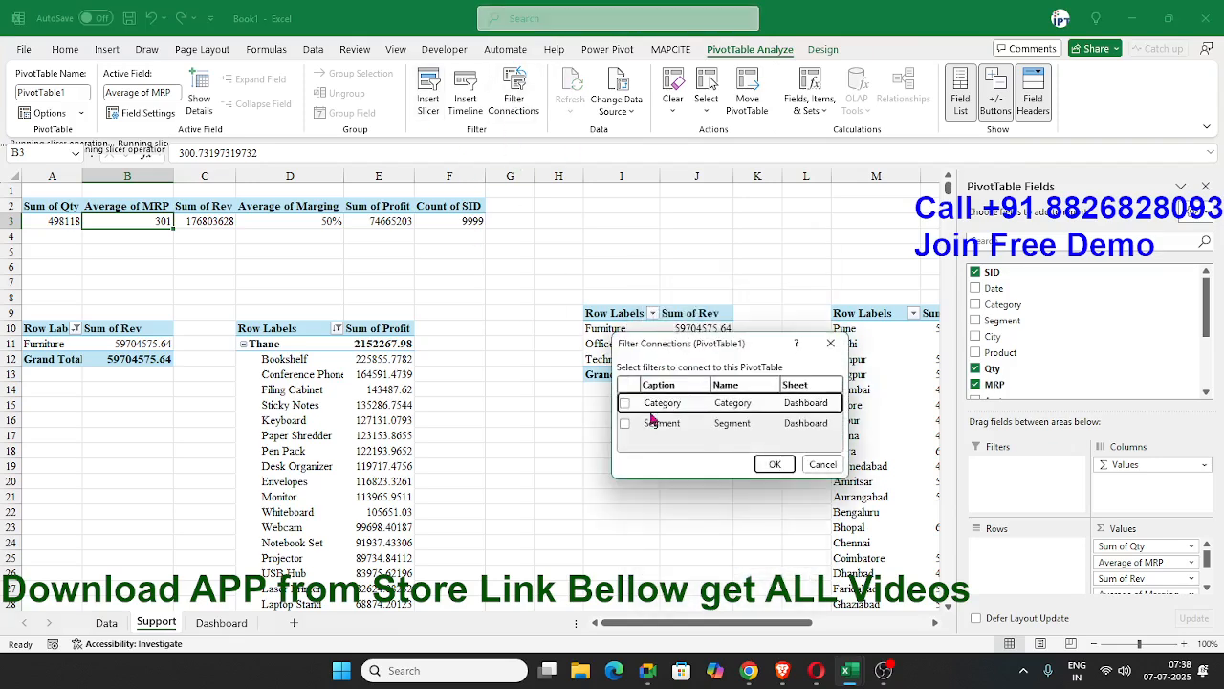
click(625, 422)
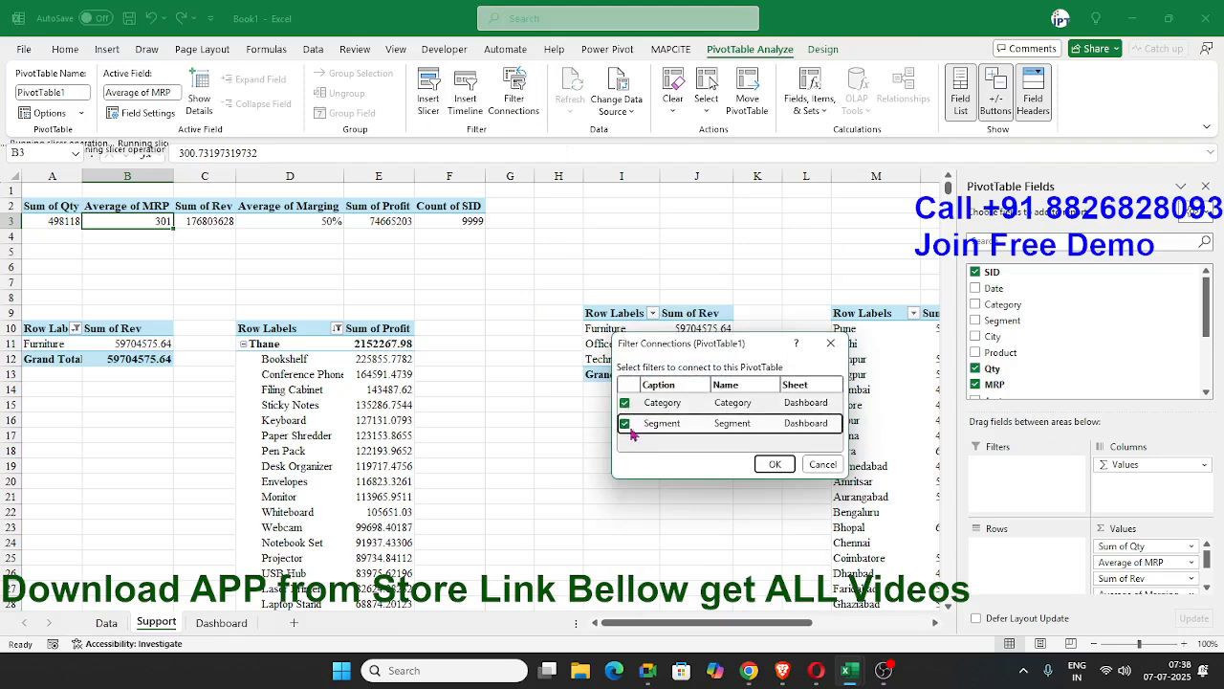
click(775, 464)
Connect the top-category revenue PivotTable at A10 to the Category and Segment slicers.
click(143, 344)
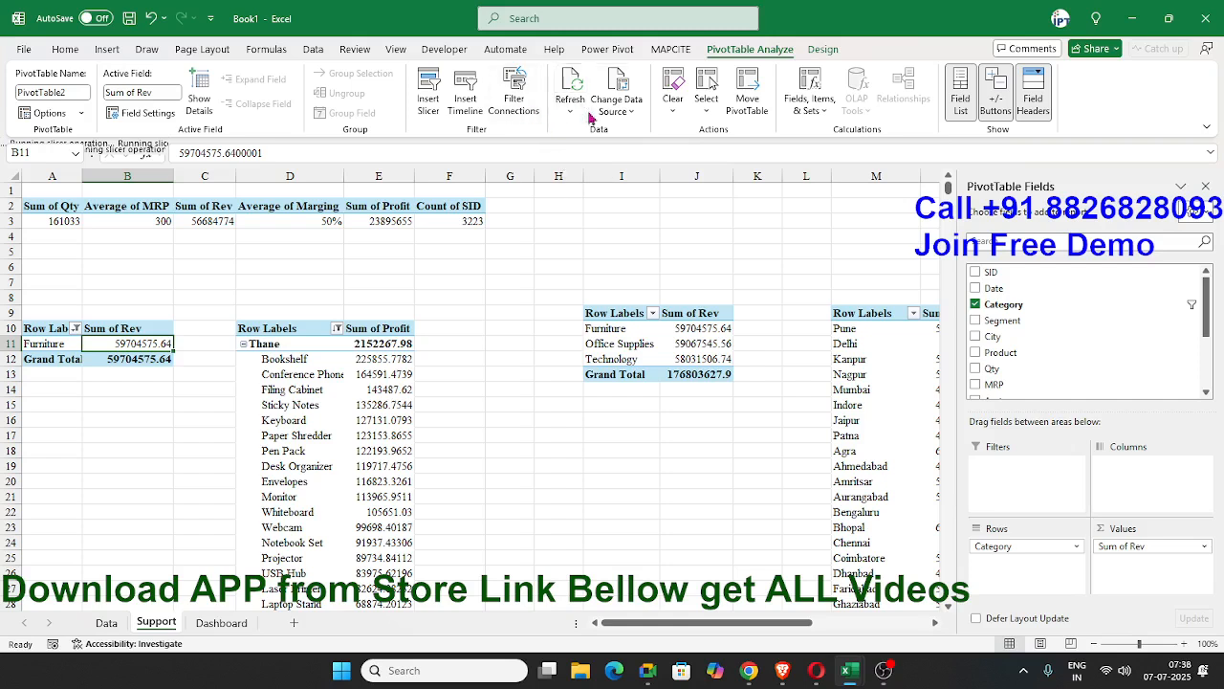
click(517, 103)
click(626, 406)
click(625, 422)
click(774, 463)
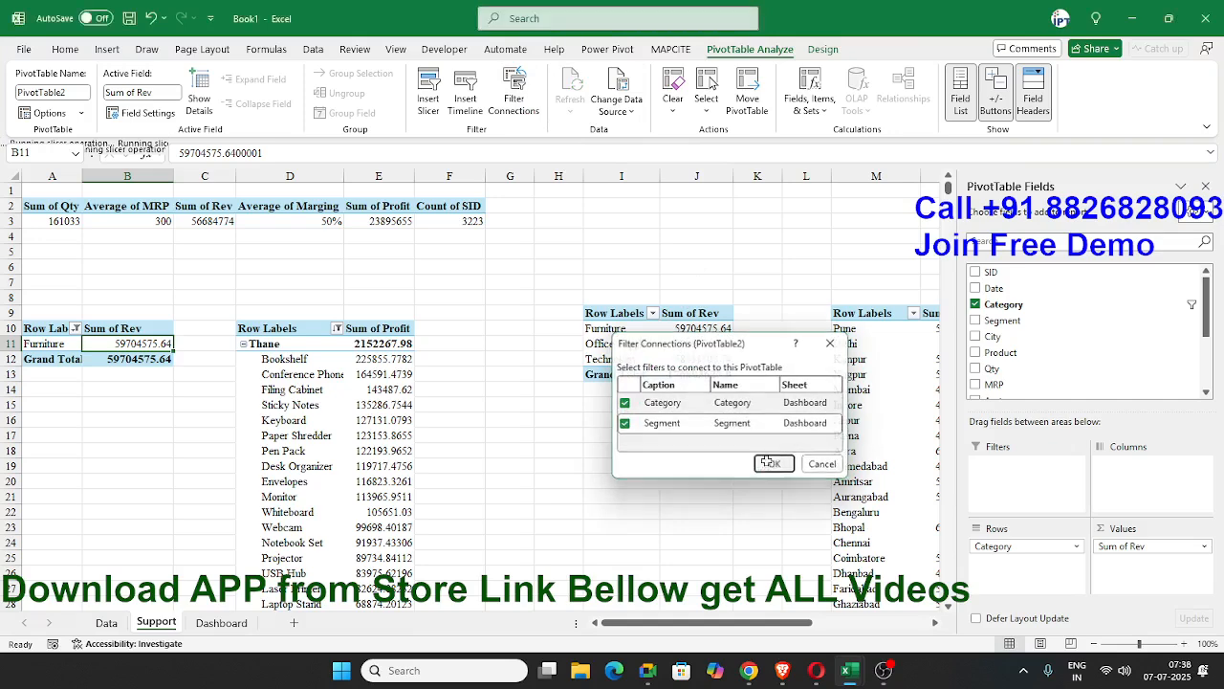
Connect the city and product profit PivotTable at D10 to the Category and Segment slicers.
click(309, 347)
click(514, 98)
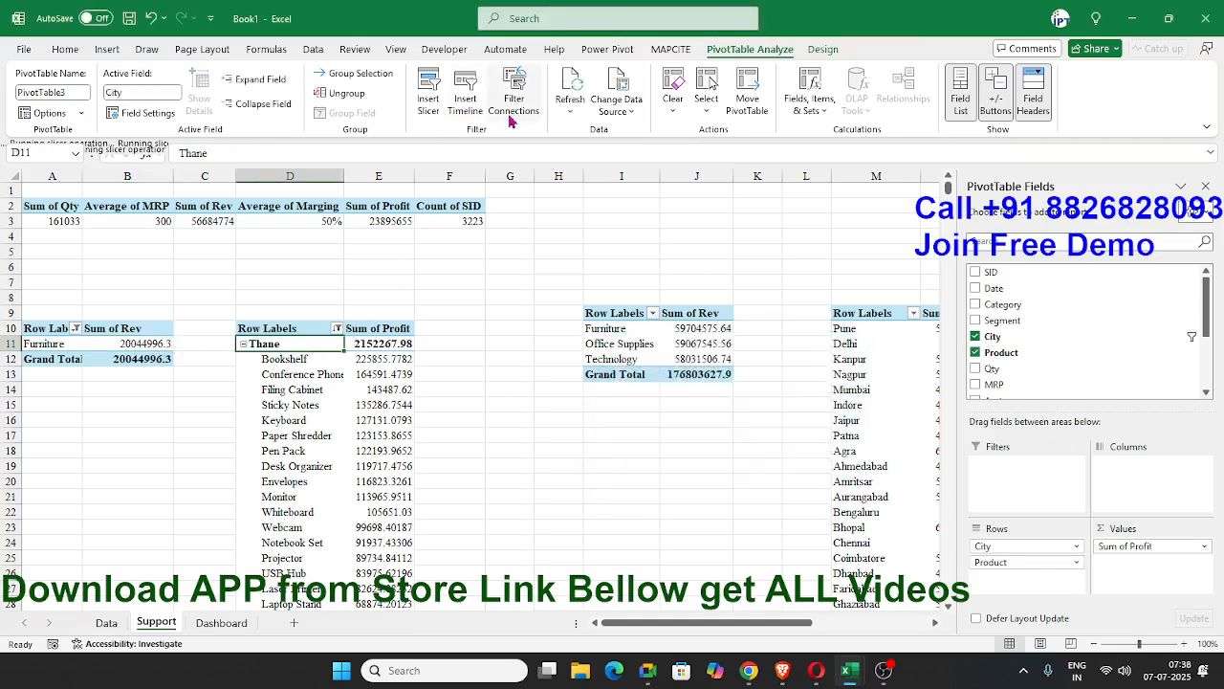
click(625, 403)
click(625, 422)
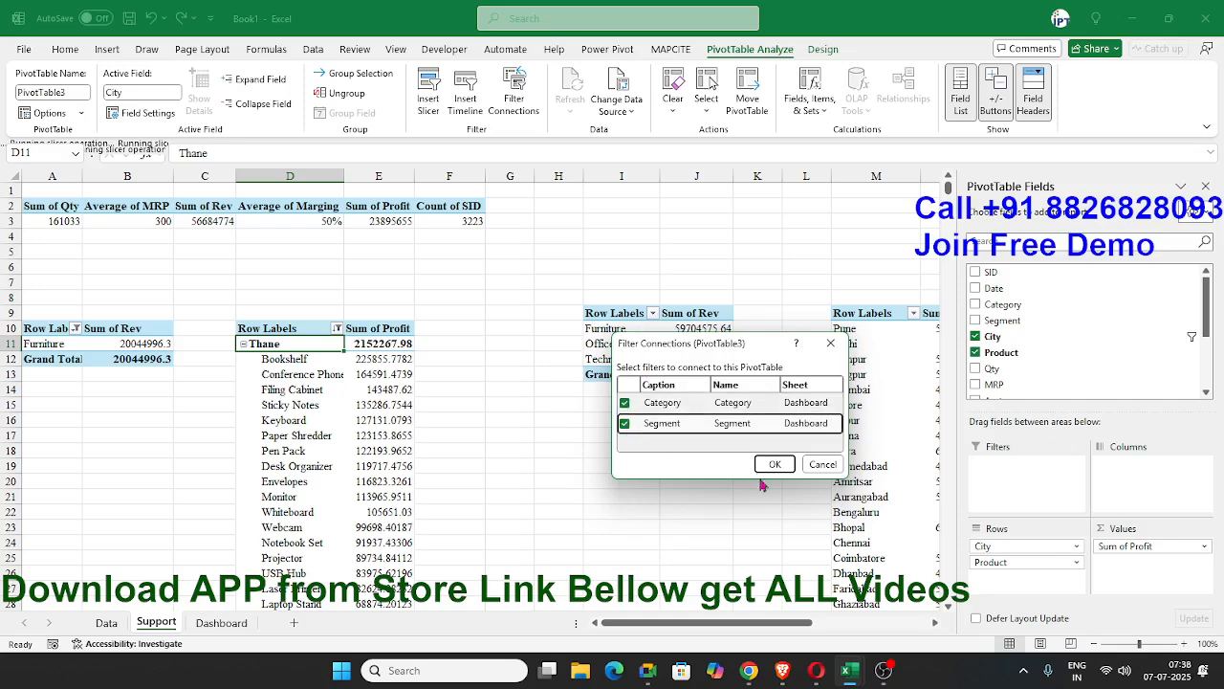
click(775, 464)
Connect the three-category revenue PivotTable at I9 to the Category and Segment slicers.
click(703, 348)
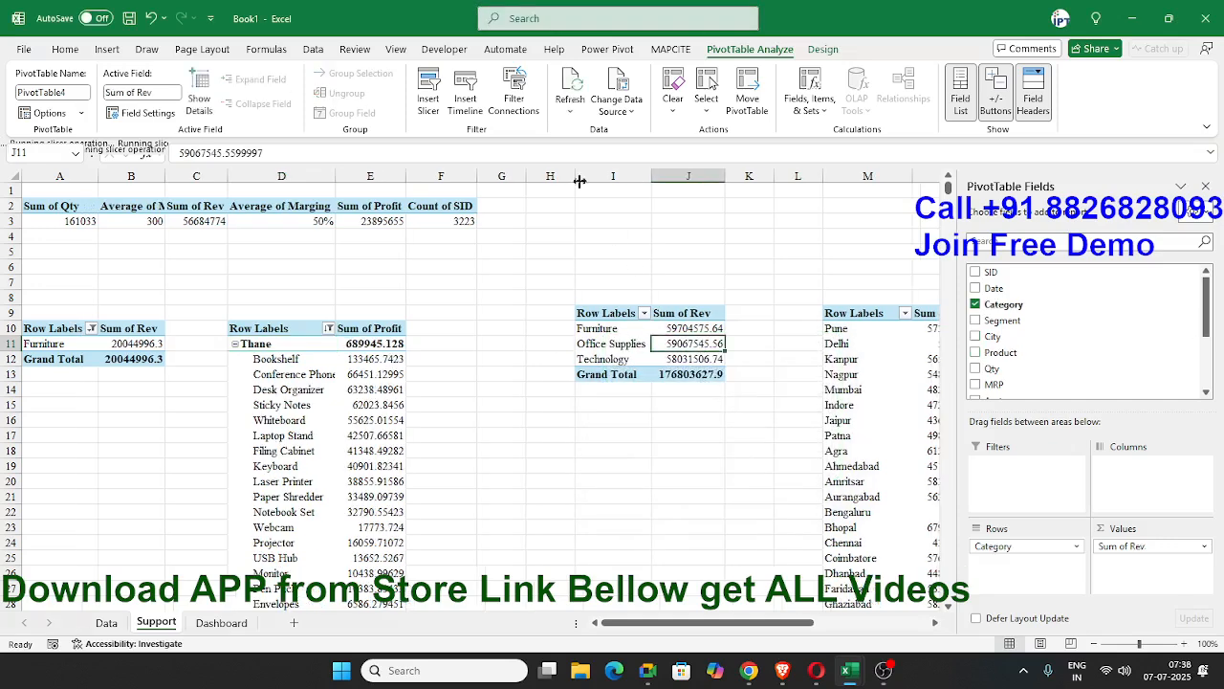
click(513, 99)
click(626, 403)
click(624, 423)
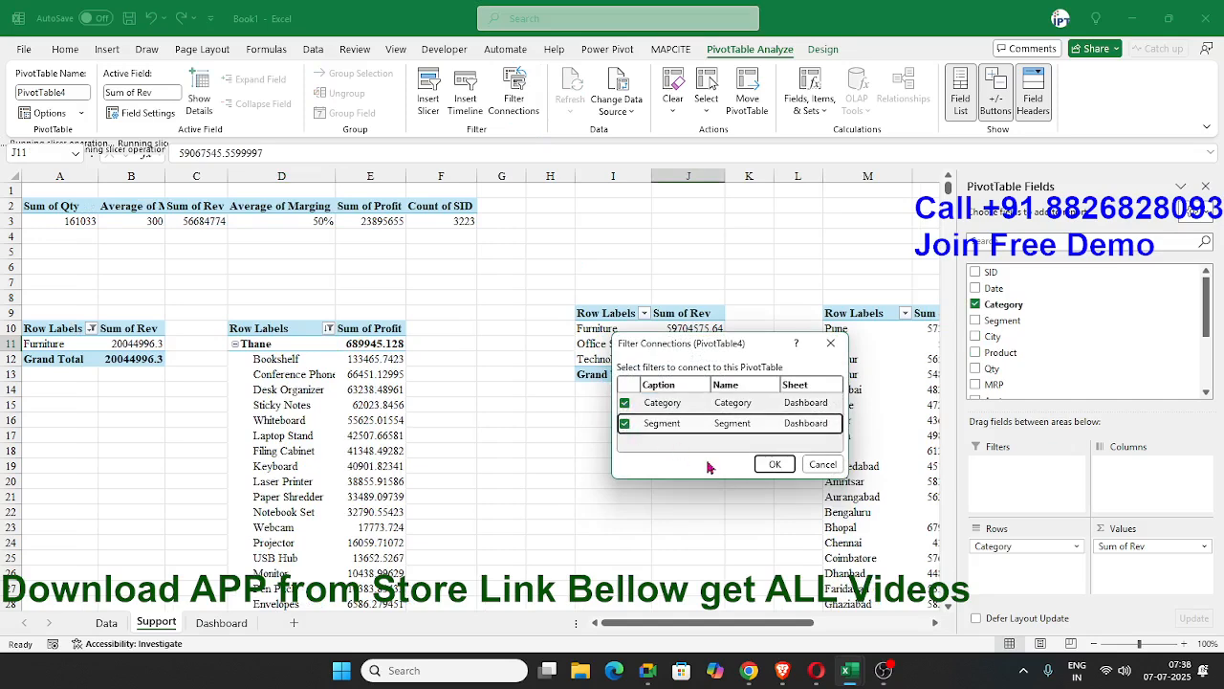
click(775, 464)
Check the Category and Segment slicer connections of the city profit and revenue PivotTable at M9.
click(849, 374)
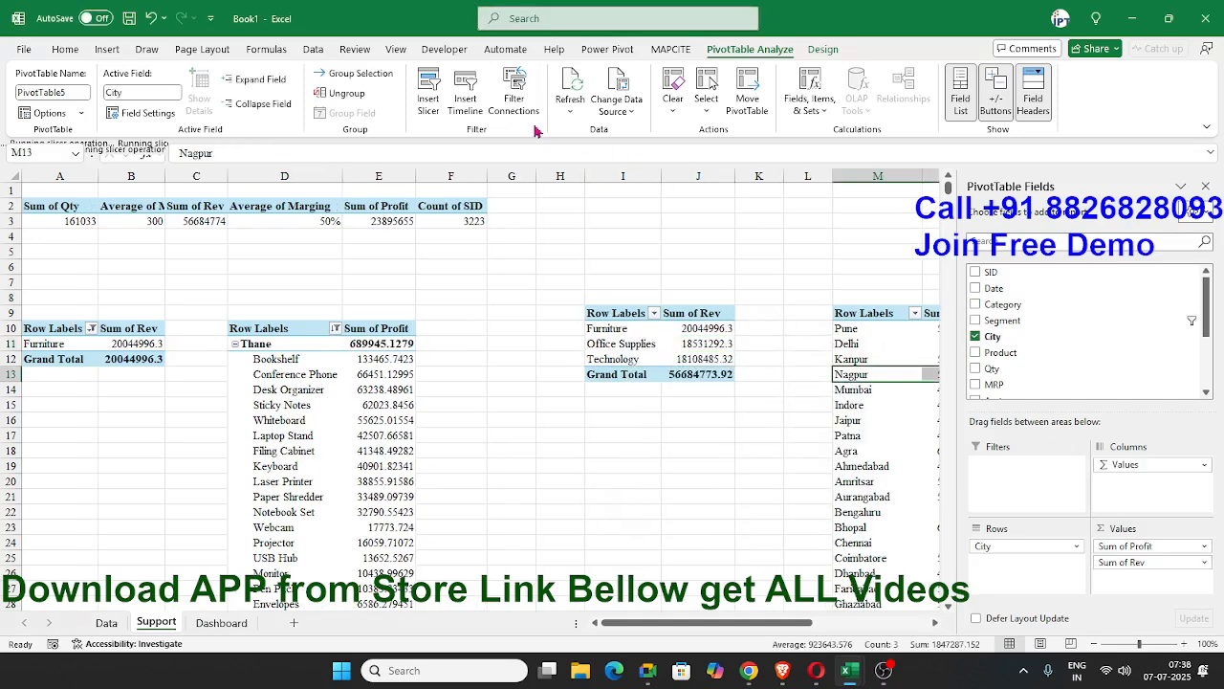
click(513, 98)
click(660, 403)
click(660, 423)
click(774, 464)
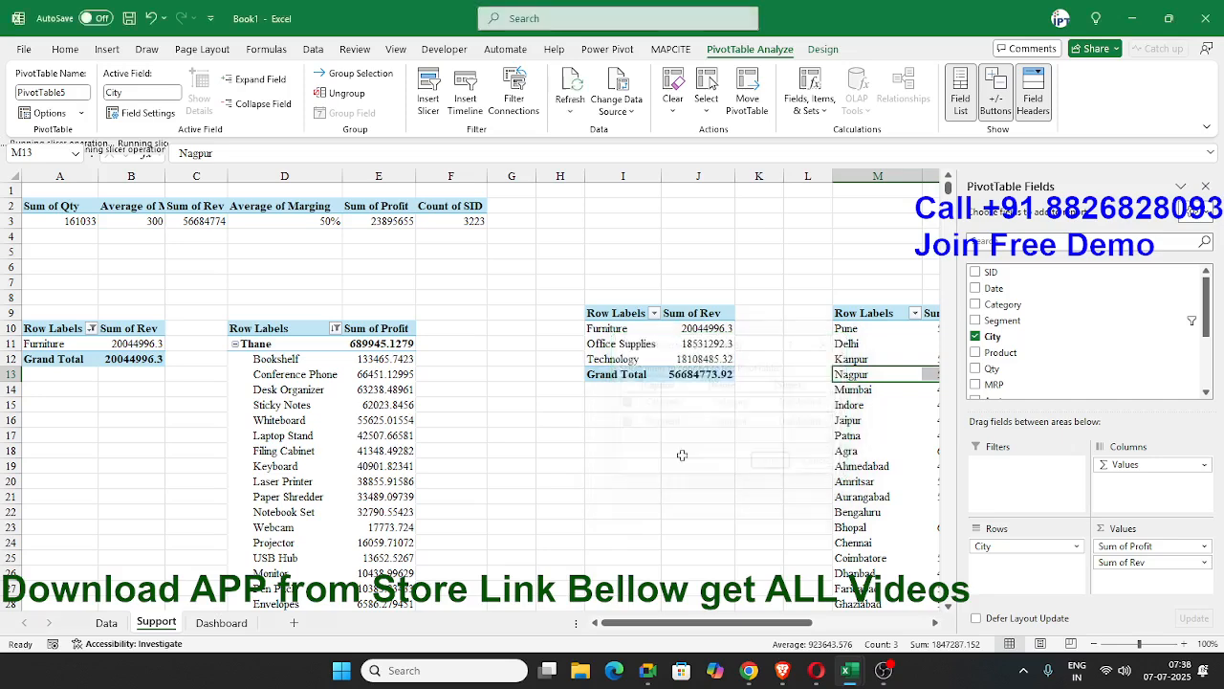
Connect the monthly revenue PivotTable at R9 to the Category and Segment slicers.
drag(688, 623, 804, 633)
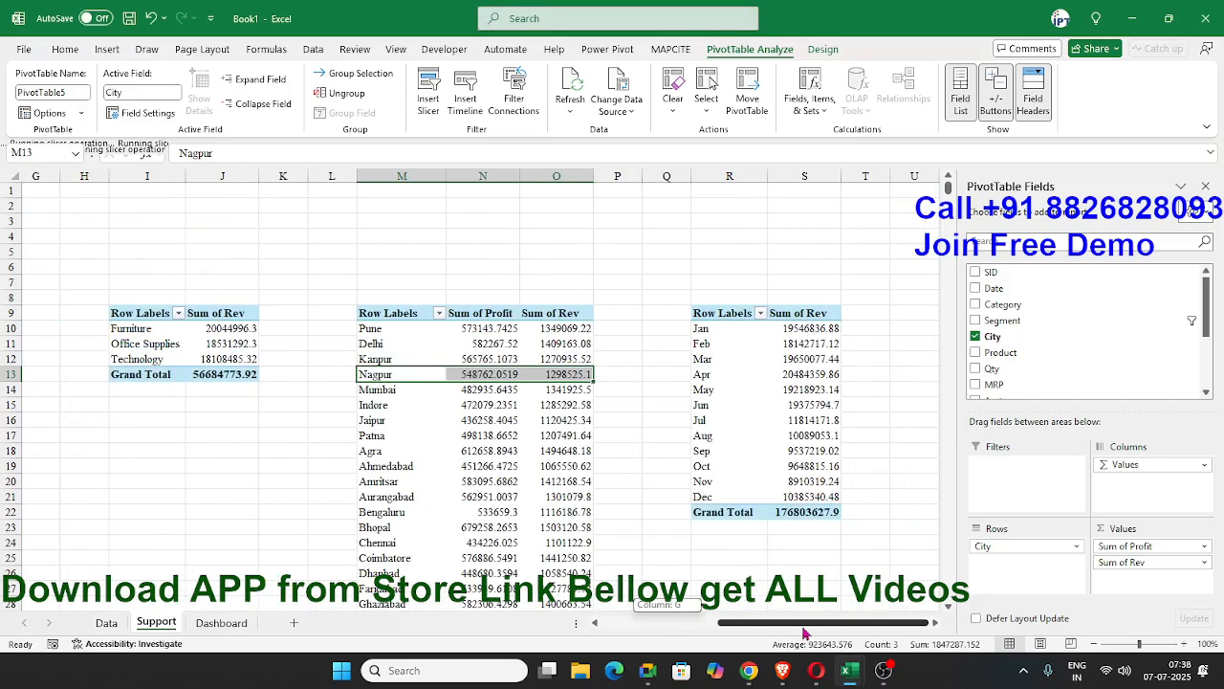
click(727, 404)
click(514, 99)
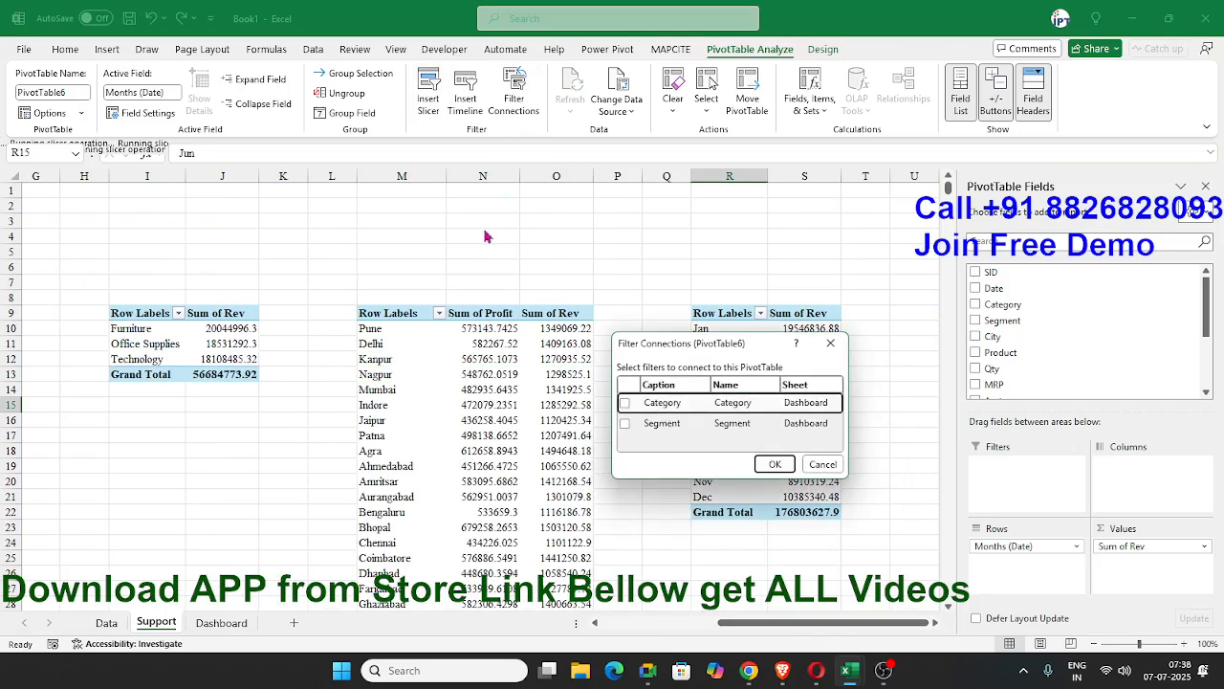
click(624, 403)
click(625, 423)
click(774, 464)
Return to the Dashboard sheet and test the Category slicer with Furniture, clearing the filter again.
click(233, 627)
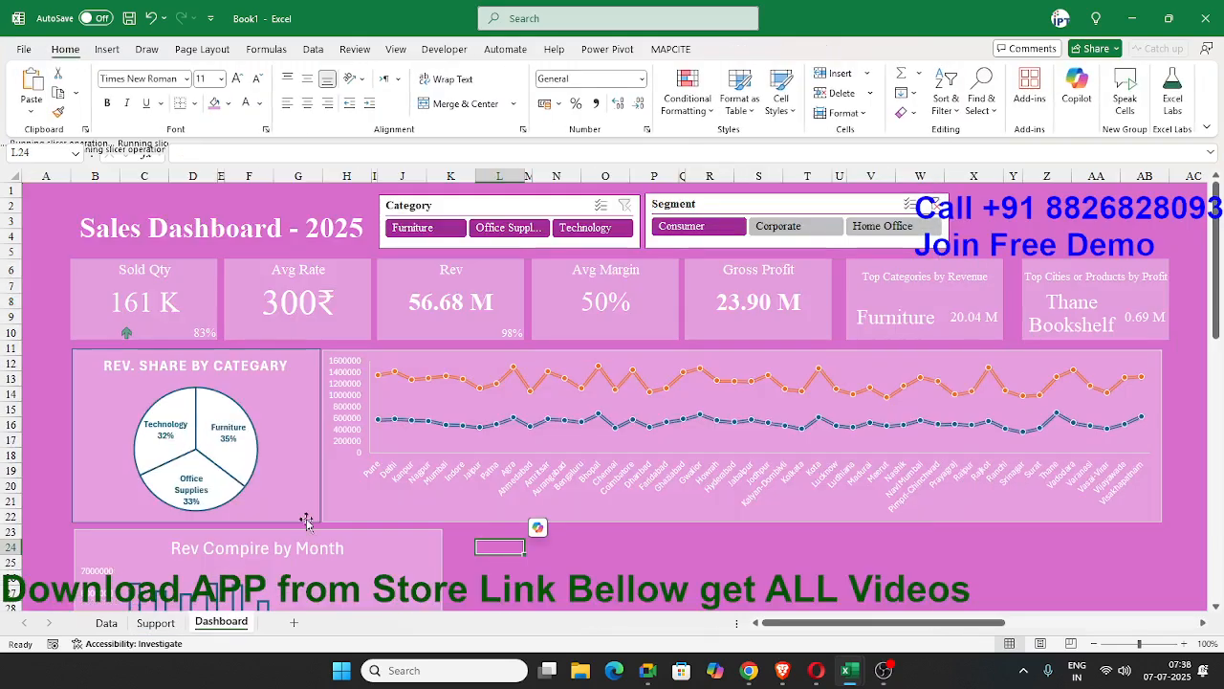
click(431, 232)
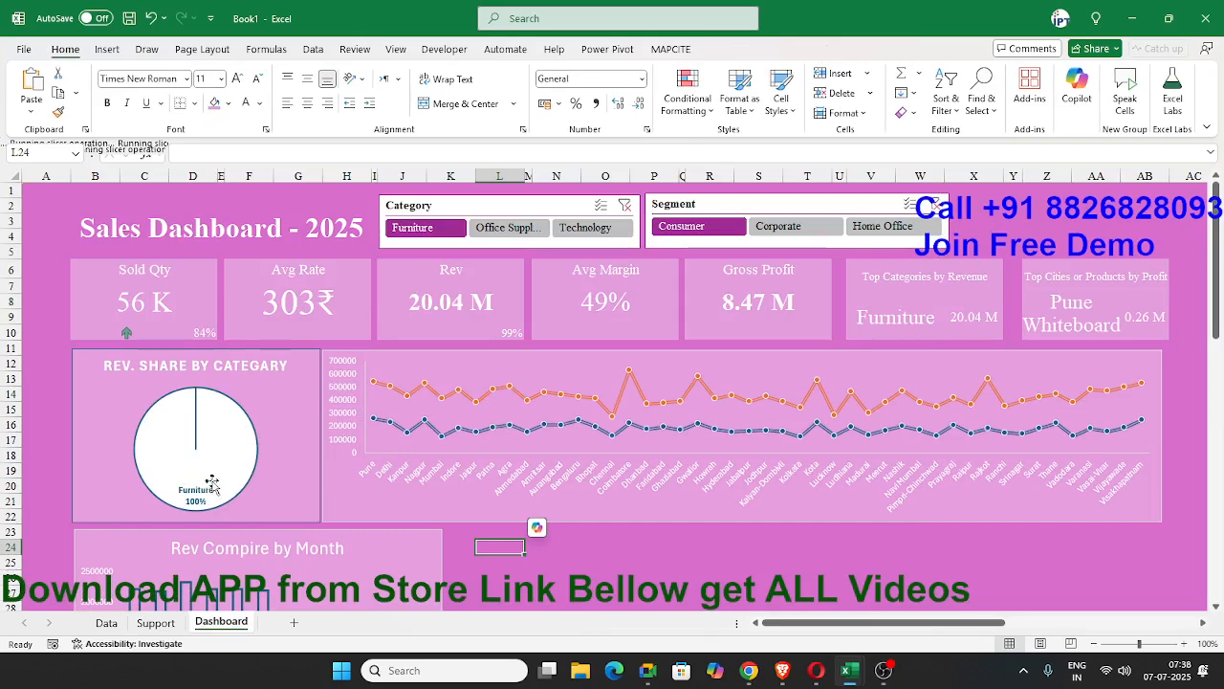
click(625, 206)
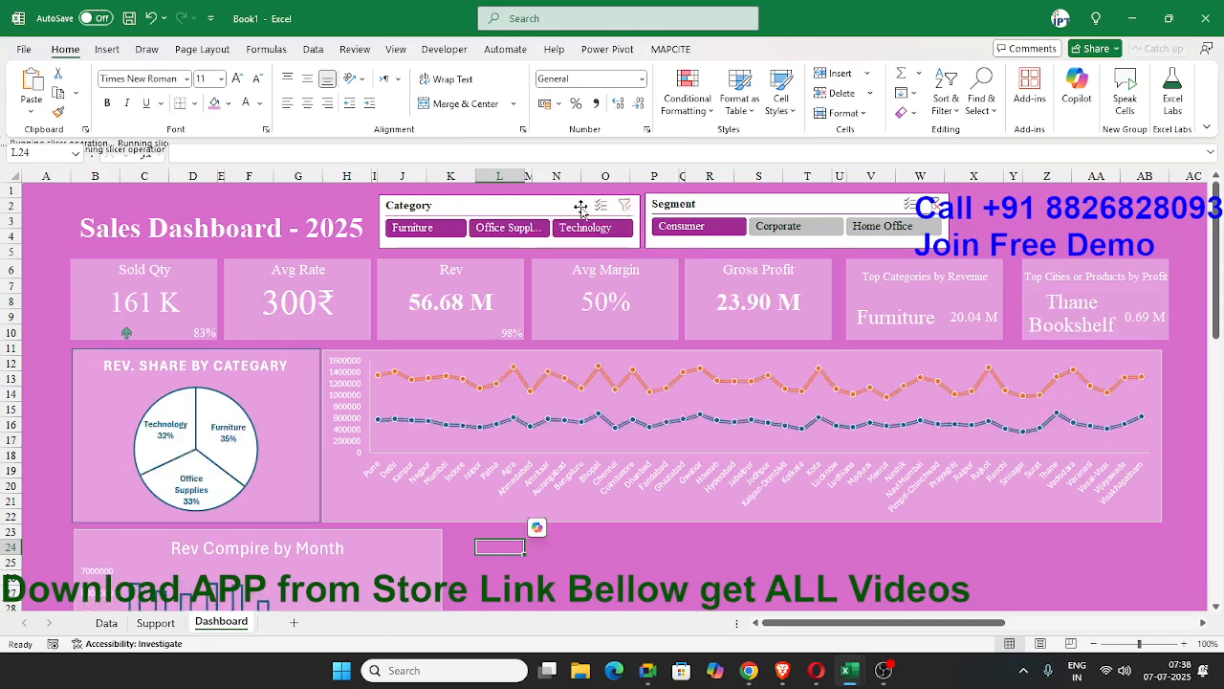
click(277, 369)
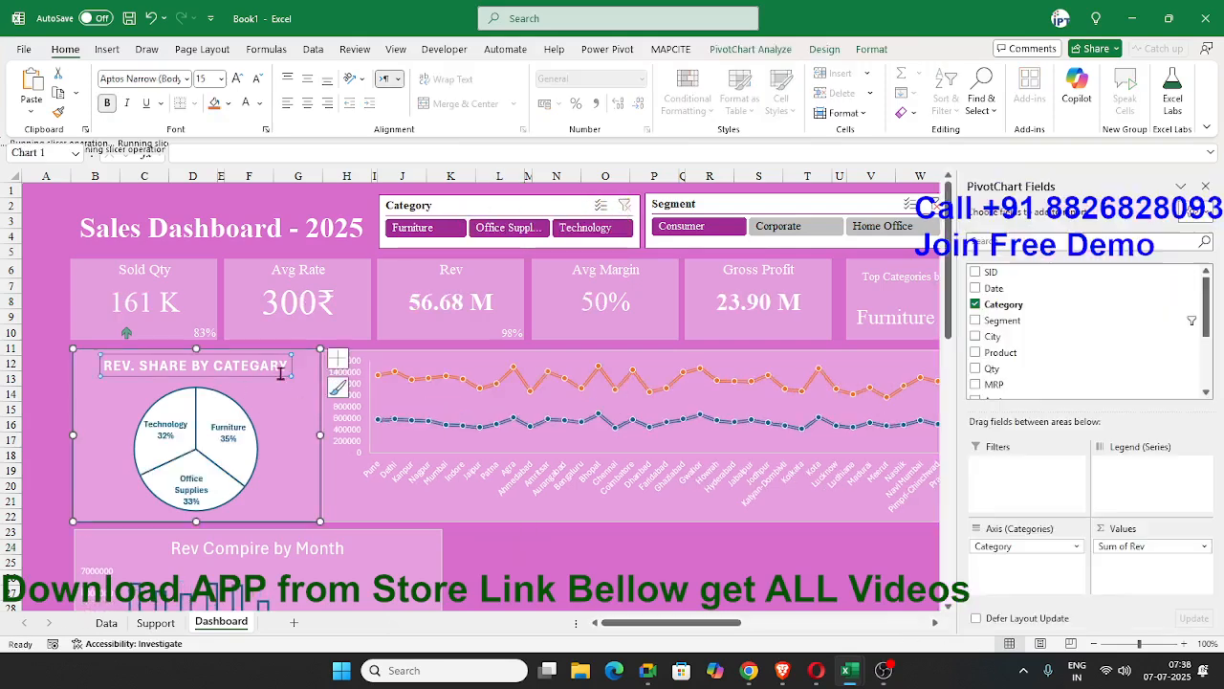
click(331, 516)
click(456, 572)
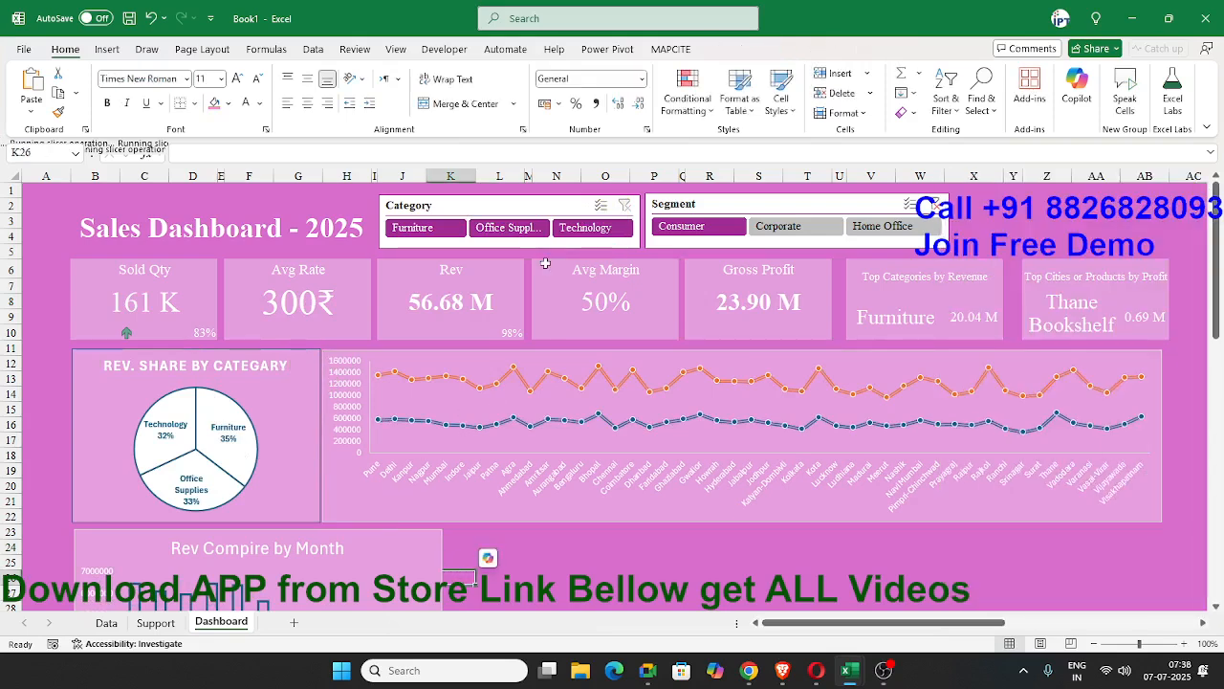
Try the Corporate and Consumer segments, clear the Segment filter, and look over the dashboard's charts.
click(763, 229)
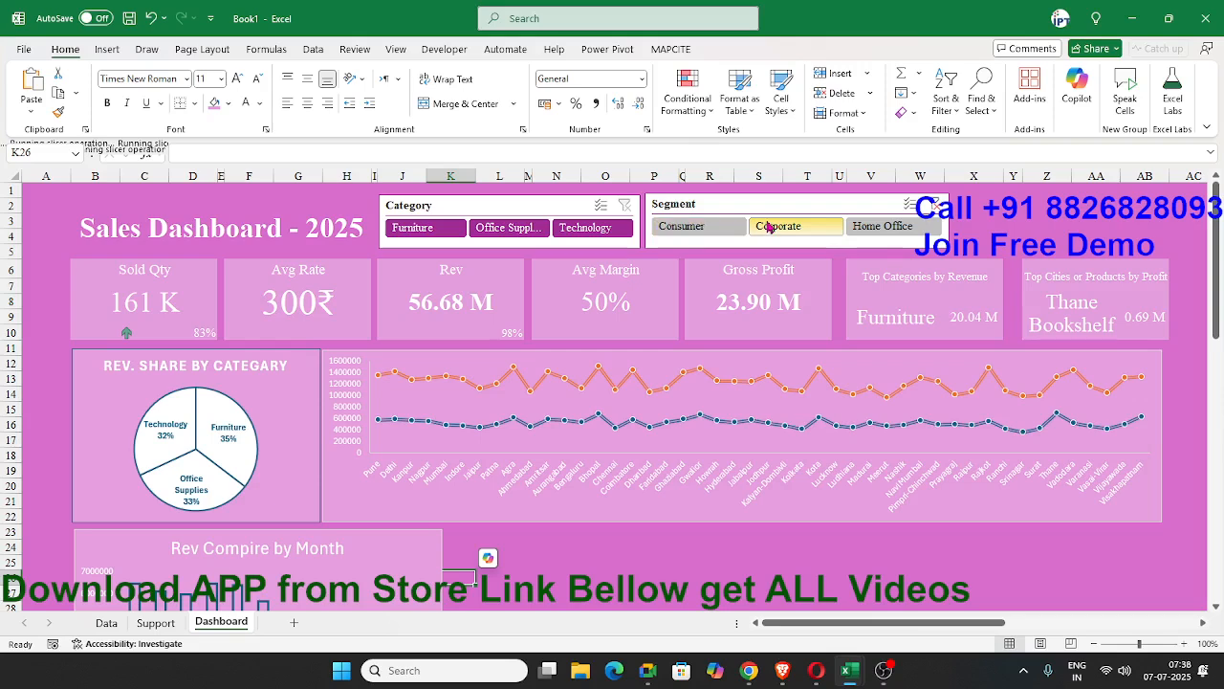
click(724, 228)
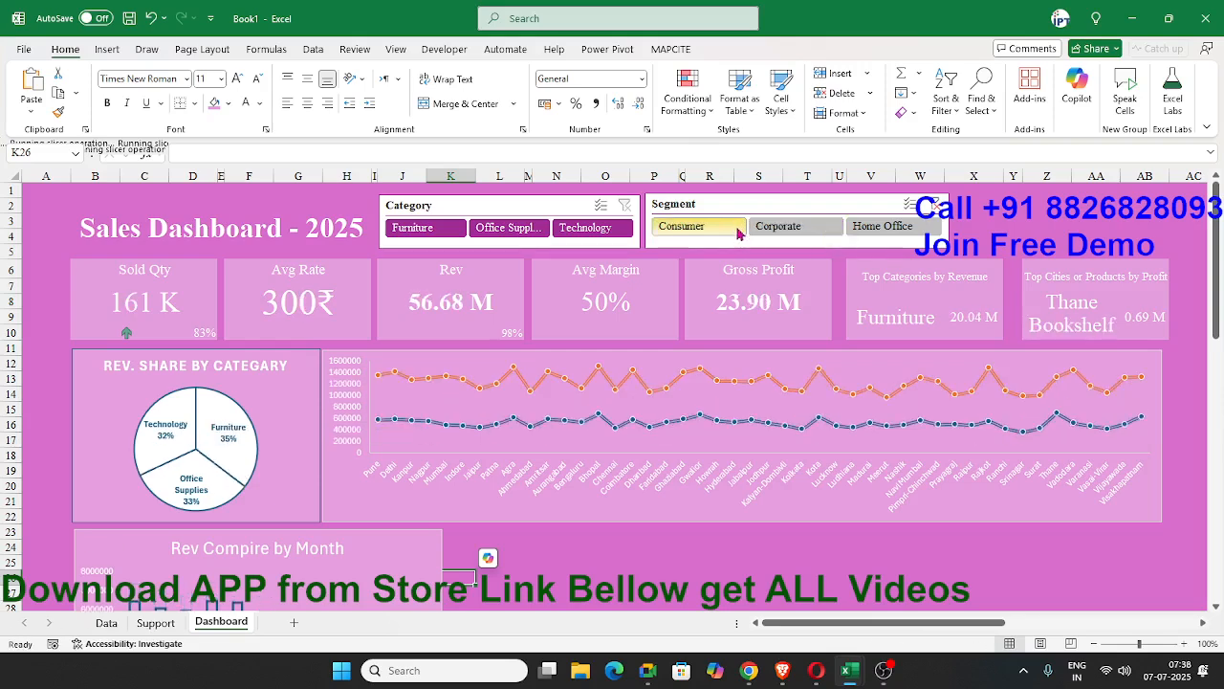
click(926, 206)
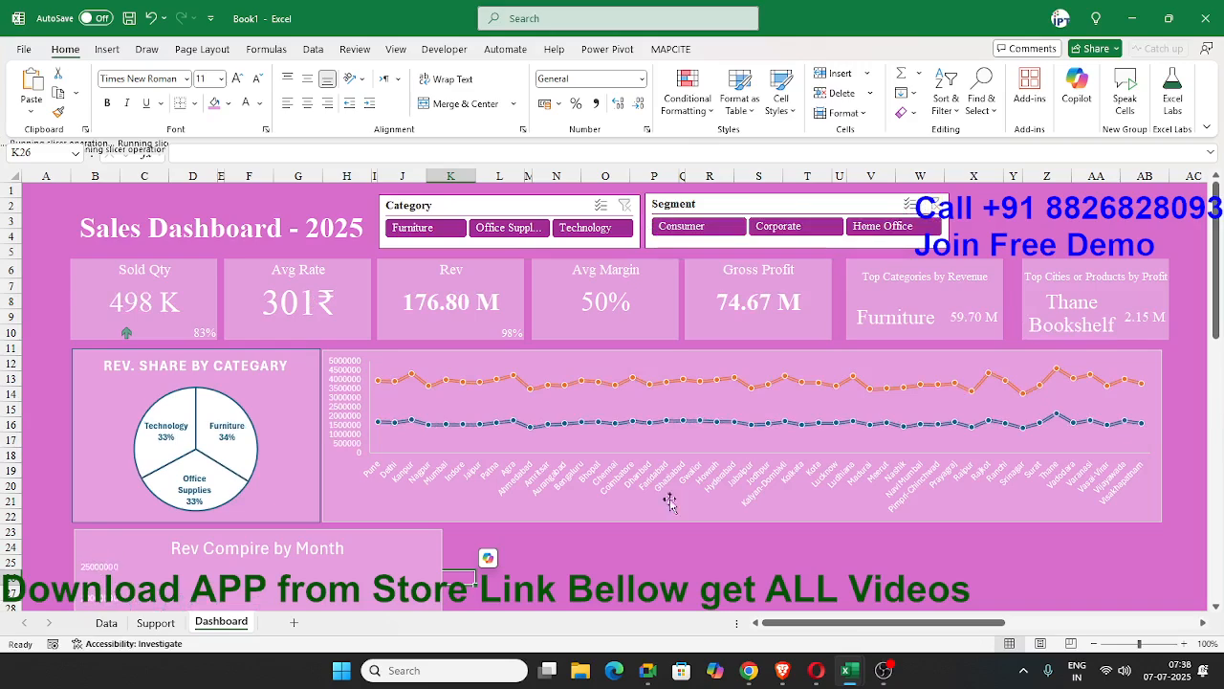
click(548, 525)
scroll(535, 530, down, 5)
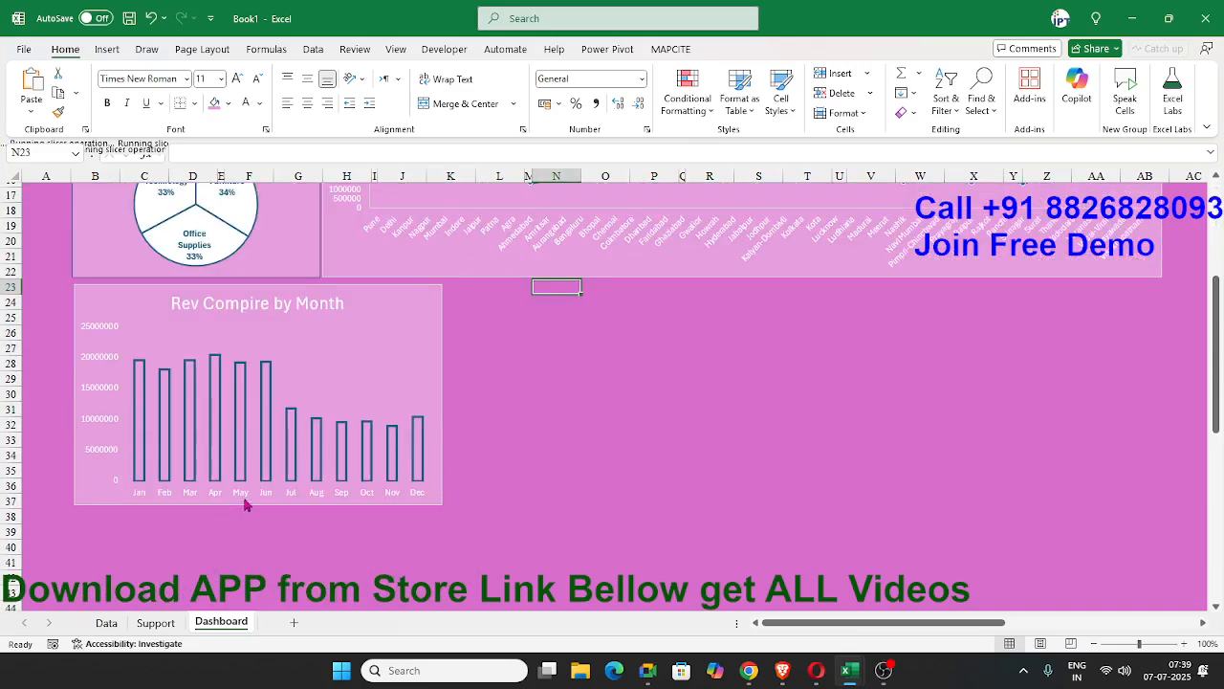
click(530, 443)
scroll(530, 443, up, 2)
scroll(494, 445, down, 1)
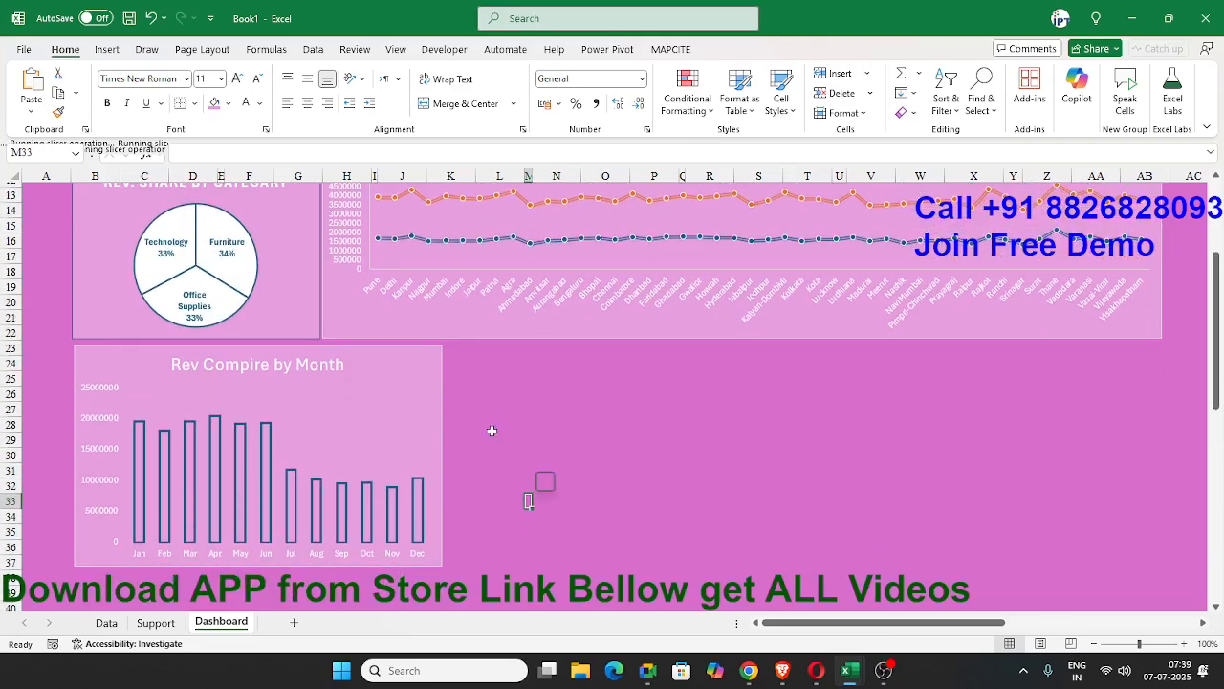
Copy the monthly revenue PivotTable on the Support sheet to cell U9.
click(155, 622)
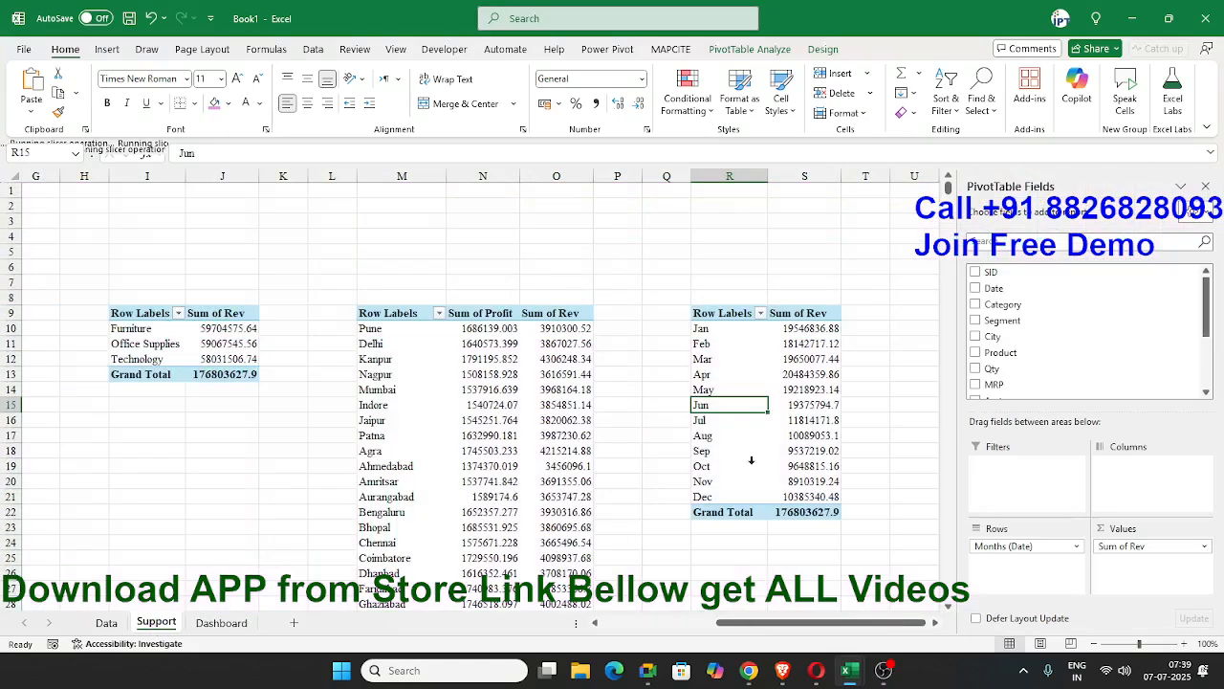
drag(725, 316, 808, 513)
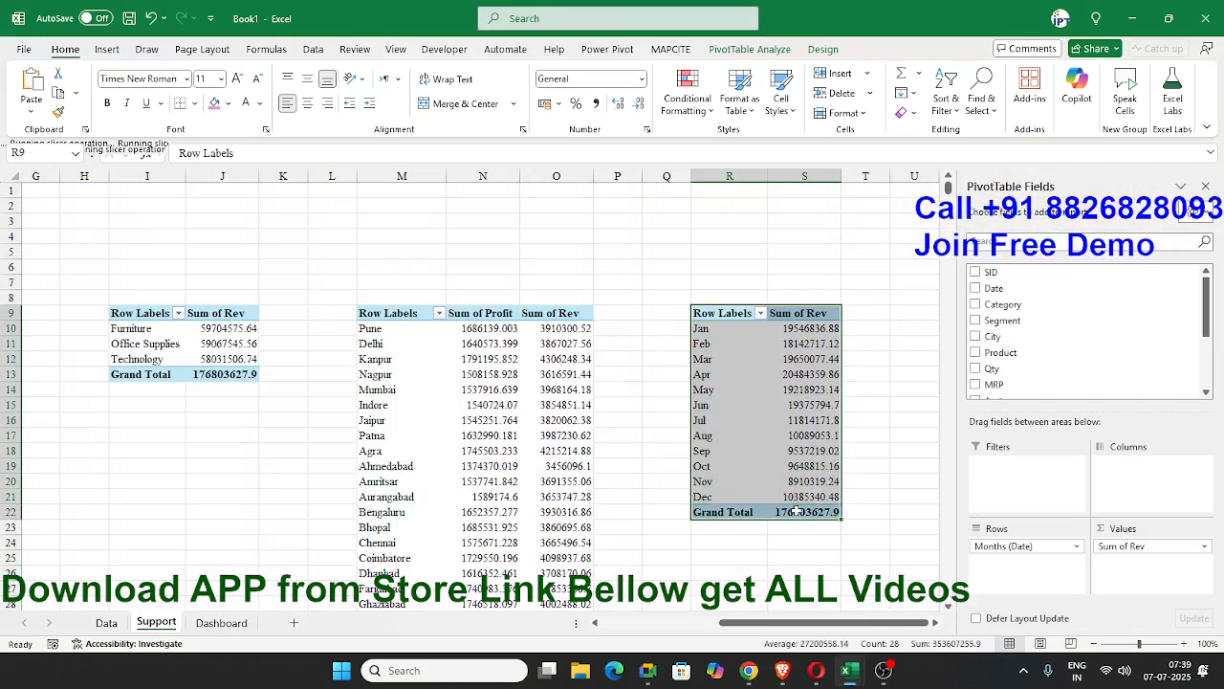
key(ctrl+c)
click(909, 311)
key(ctrl+v)
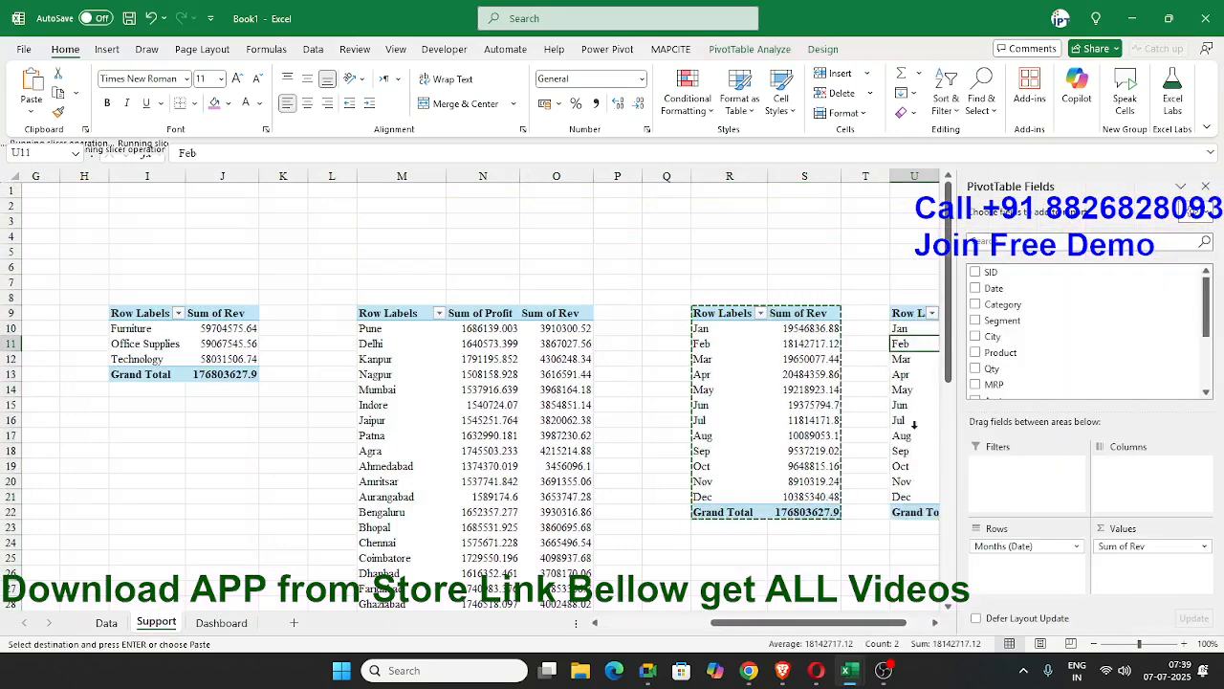
Try grouping the copied PivotTable at U9 by Years instead of Months, and undo the grouping.
right_click(908, 412)
click(978, 377)
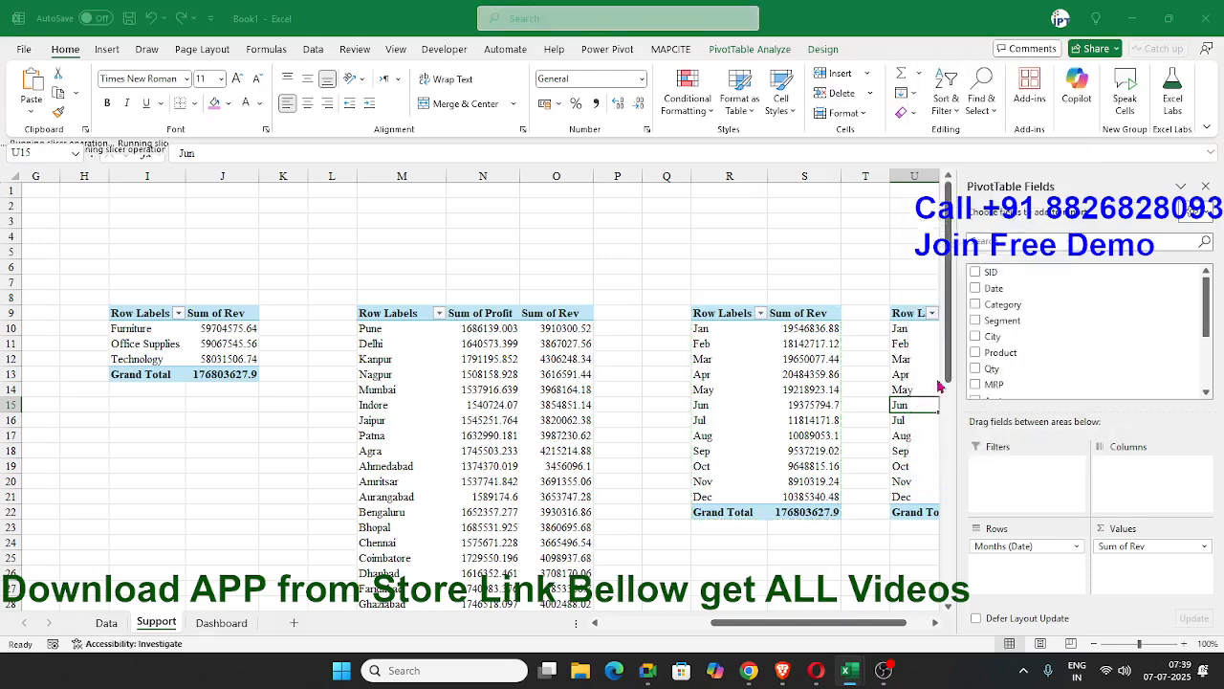
key(Escape)
right_click(903, 374)
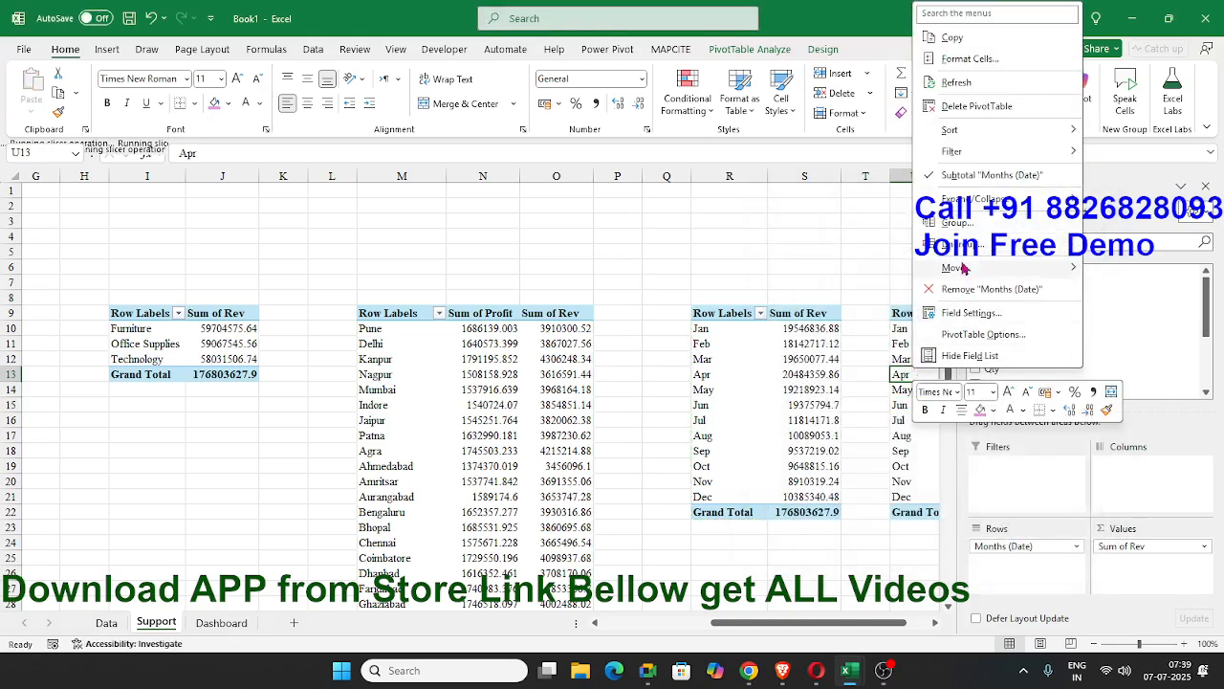
click(961, 225)
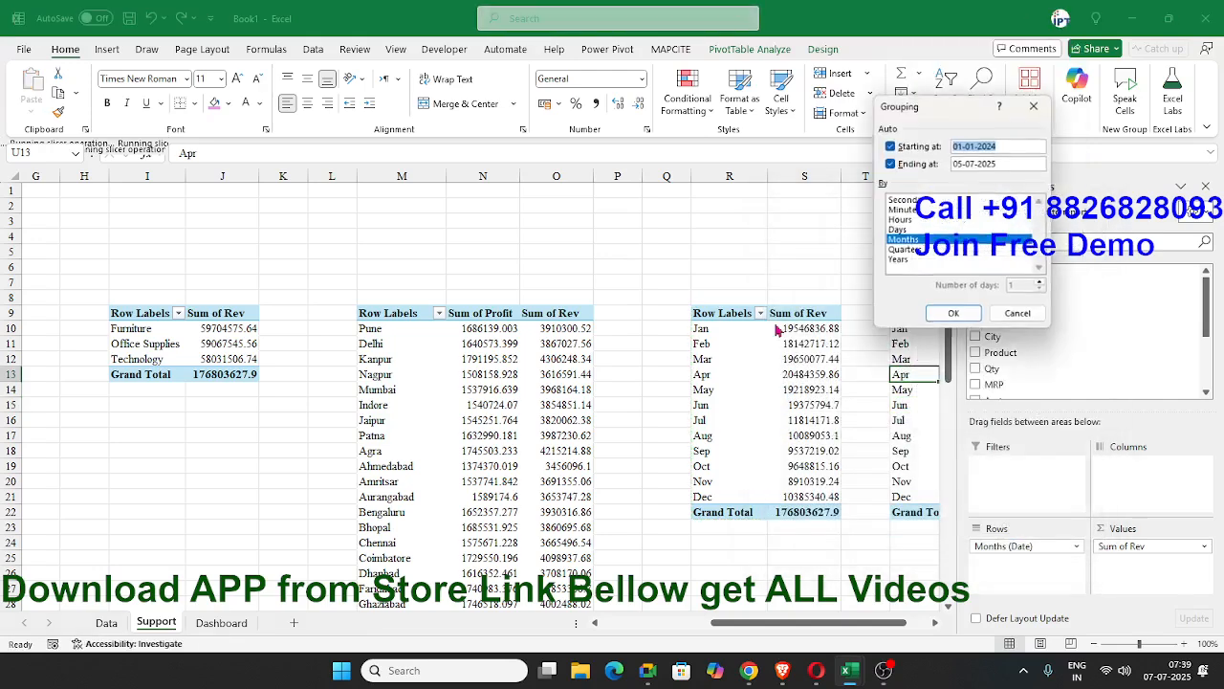
click(899, 259)
click(904, 240)
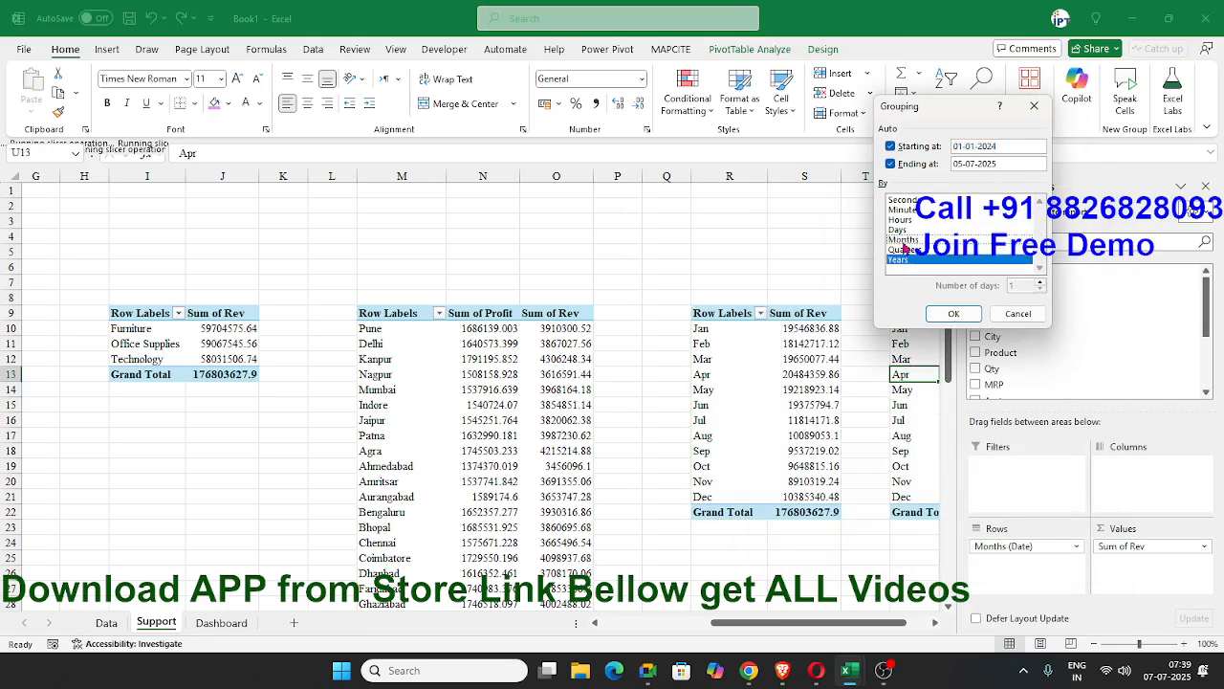
click(954, 313)
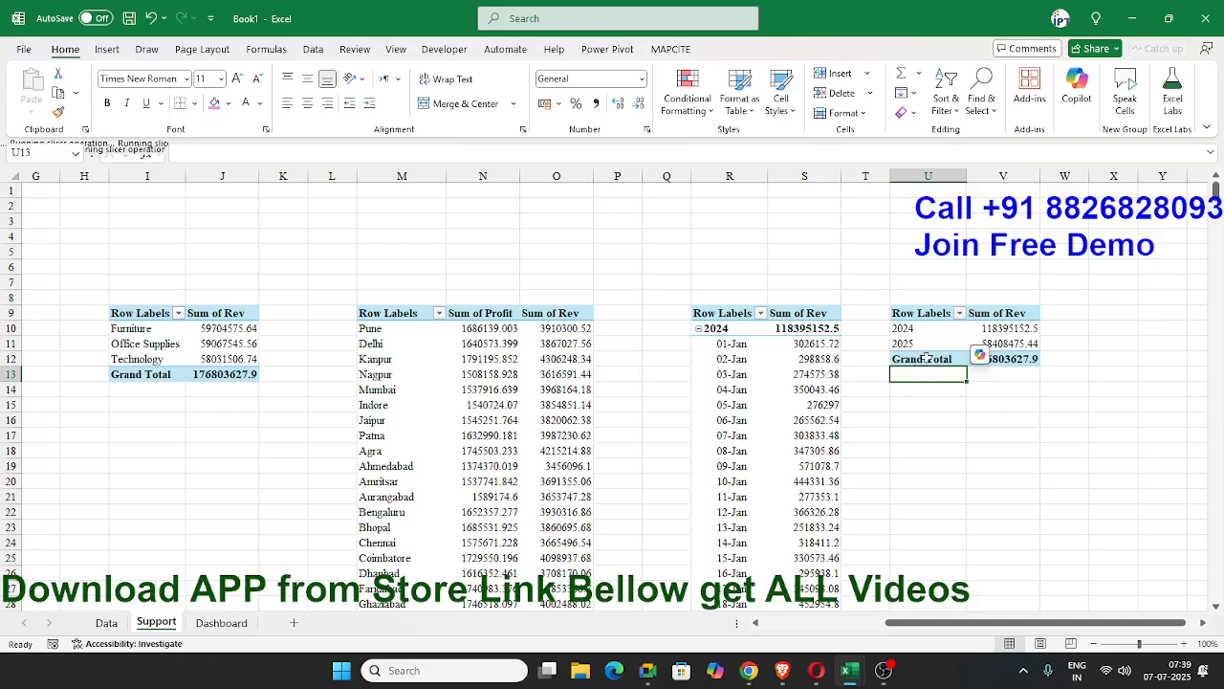
scroll(906, 383, down, 4)
scroll(818, 373, up, 4)
key(ctrl+z)
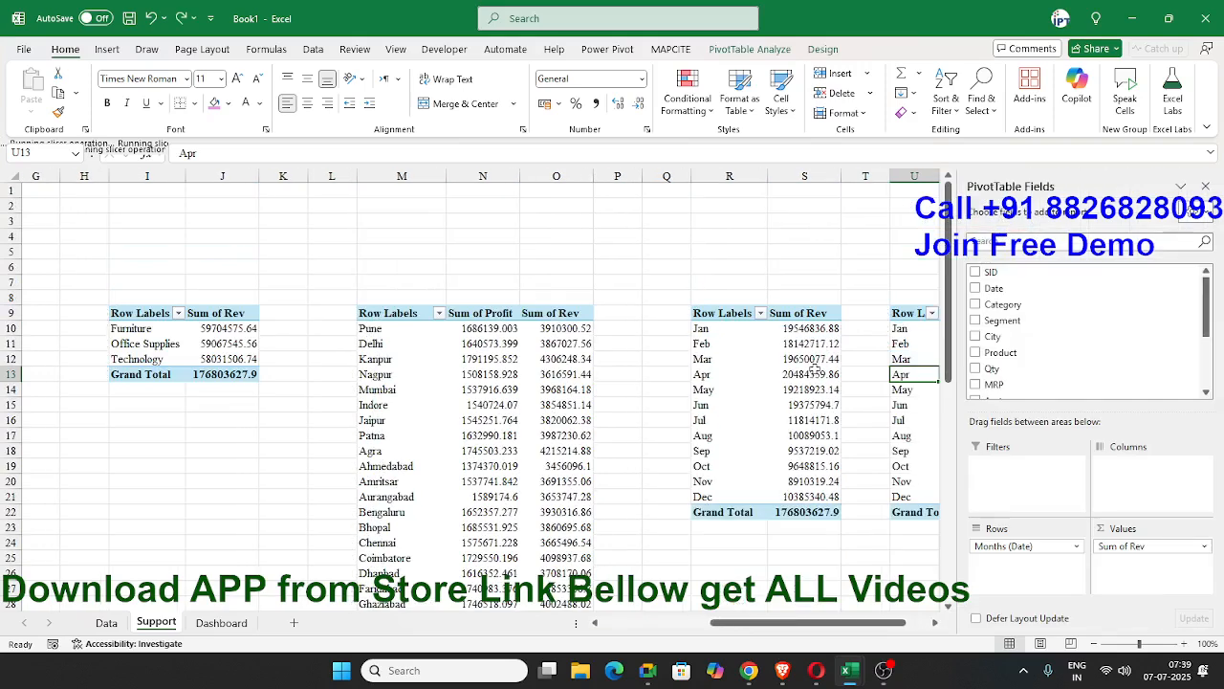
Delete the copied PivotTable in columns U to W of the Support sheet.
click(913, 251)
drag(926, 166, 1033, 188)
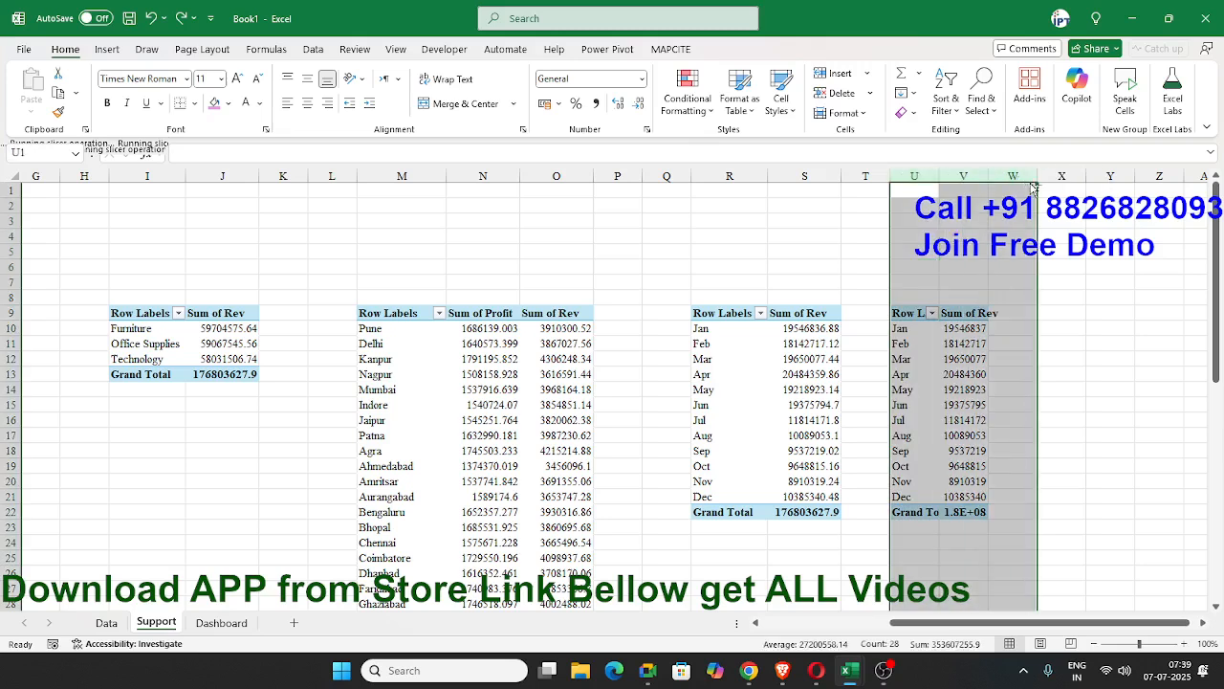
key(Delete)
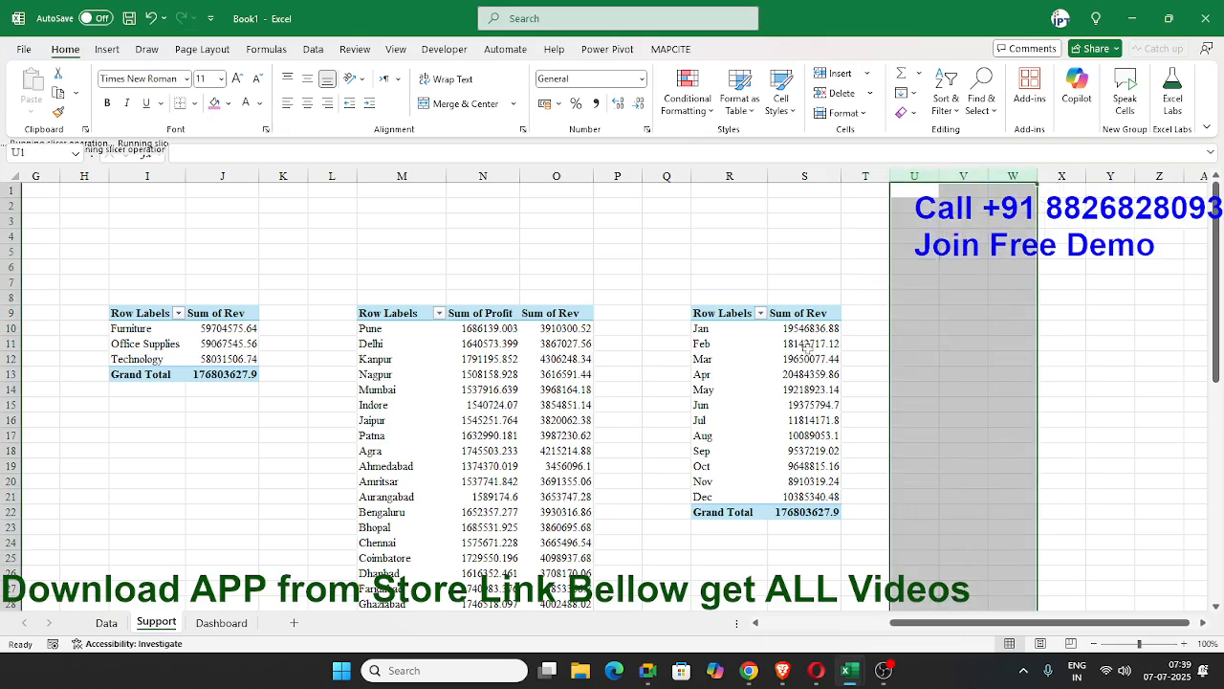
click(806, 355)
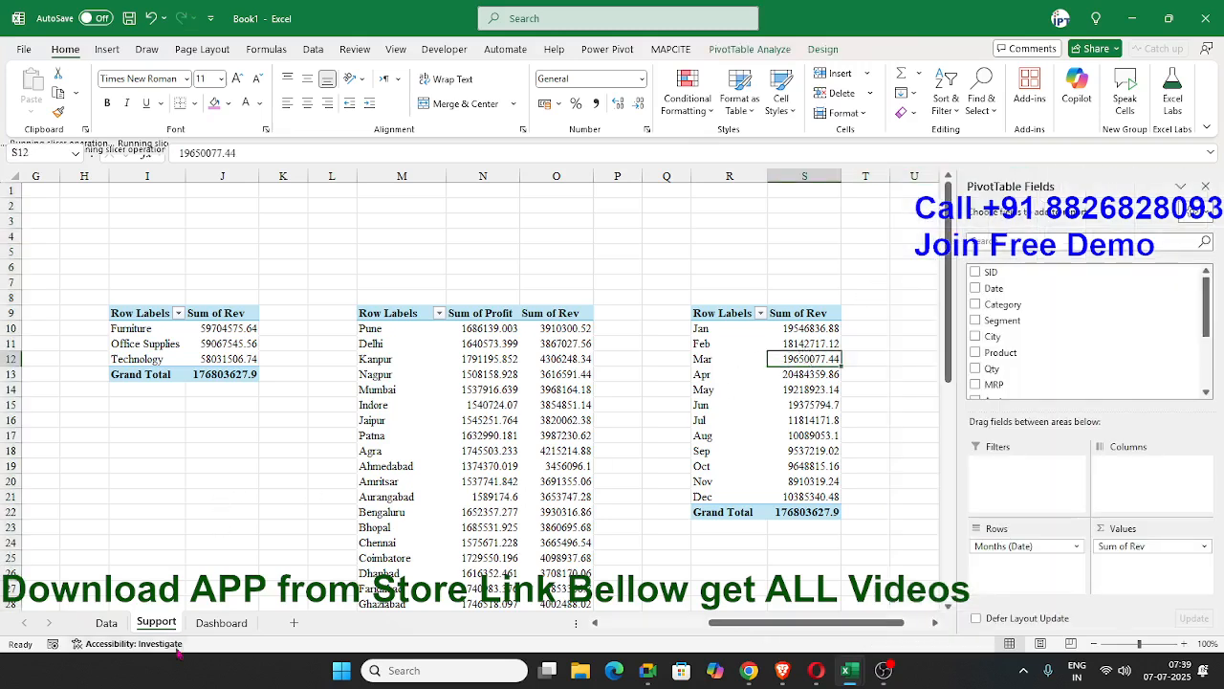
Add the column header YEAR in cell N1 of the Data sheet.
click(106, 622)
drag(803, 205, 803, 420)
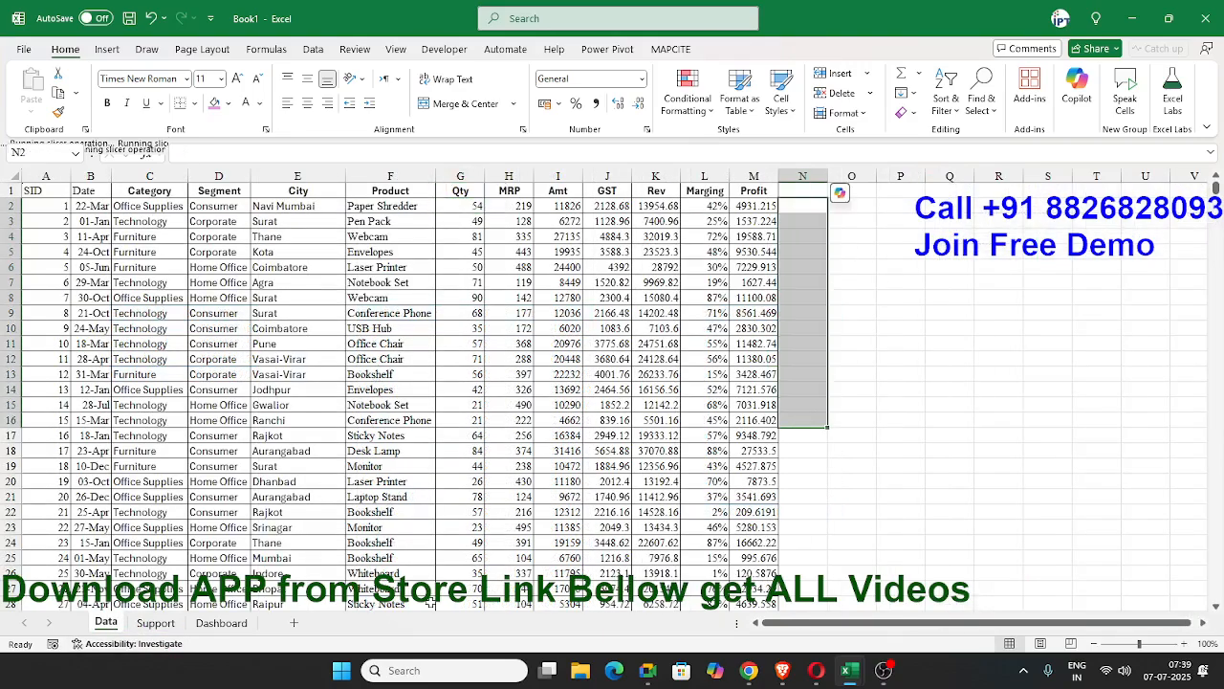
click(786, 193)
text(YEAR)
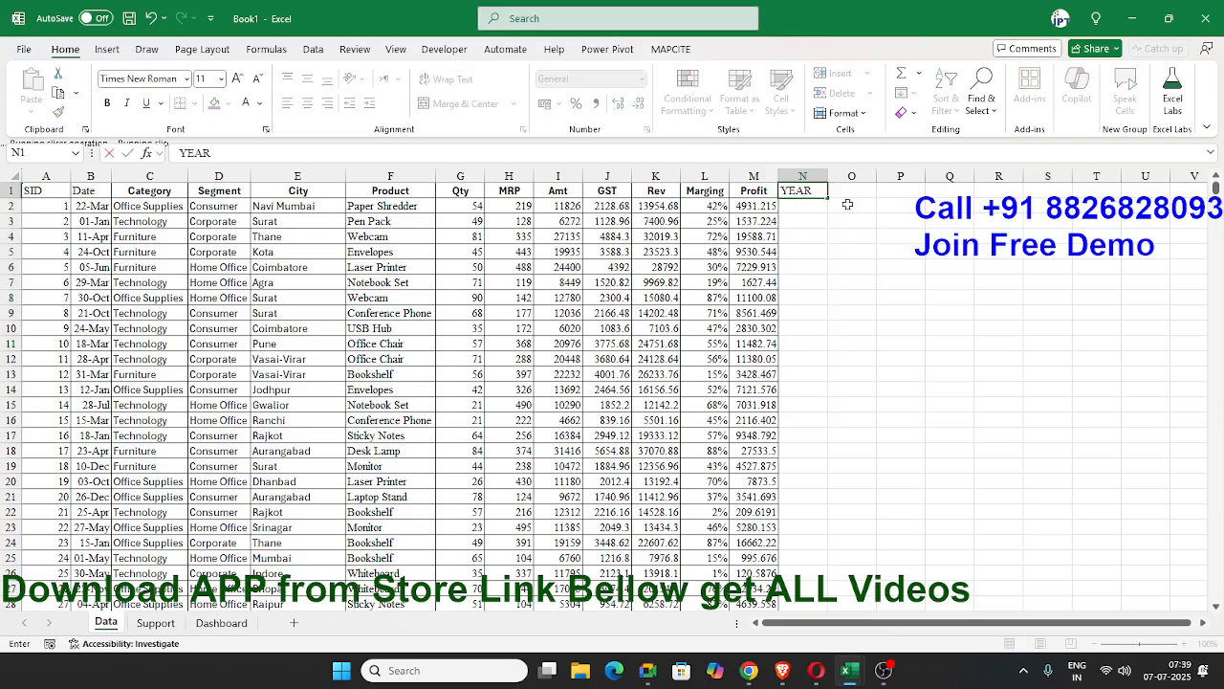
key(Return)
Enter =YEAR(B2) in cell N2 and fill the formula down the YEAR column.
text(=)
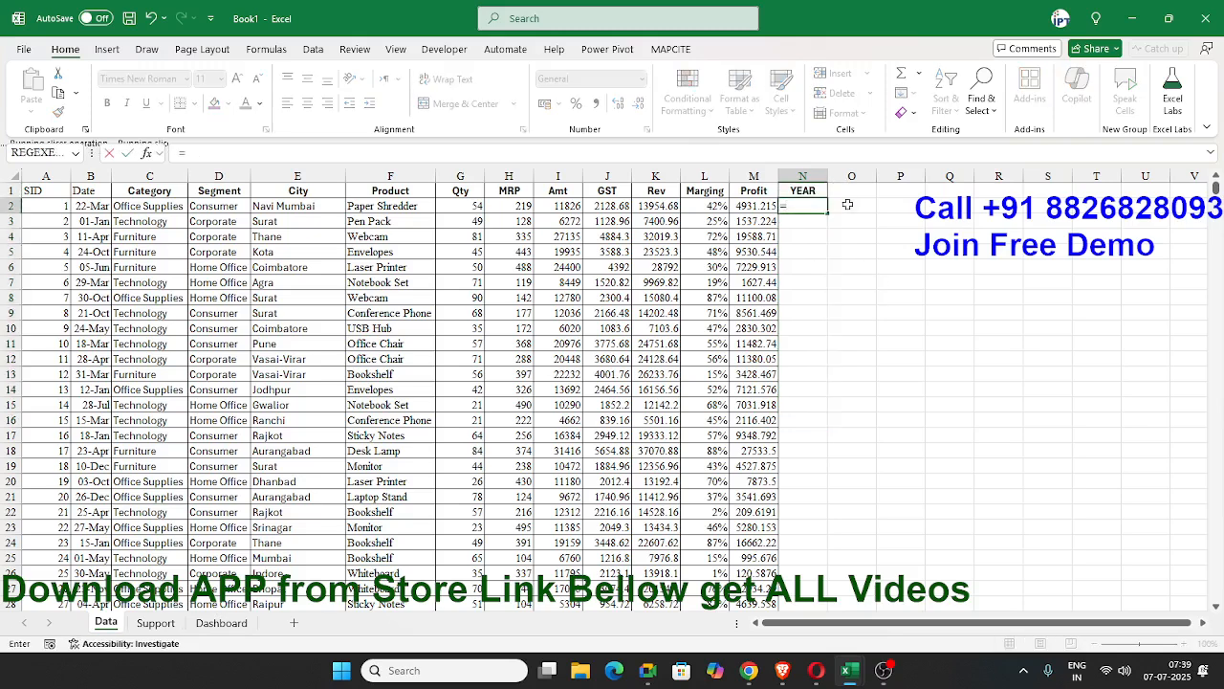
text(yea)
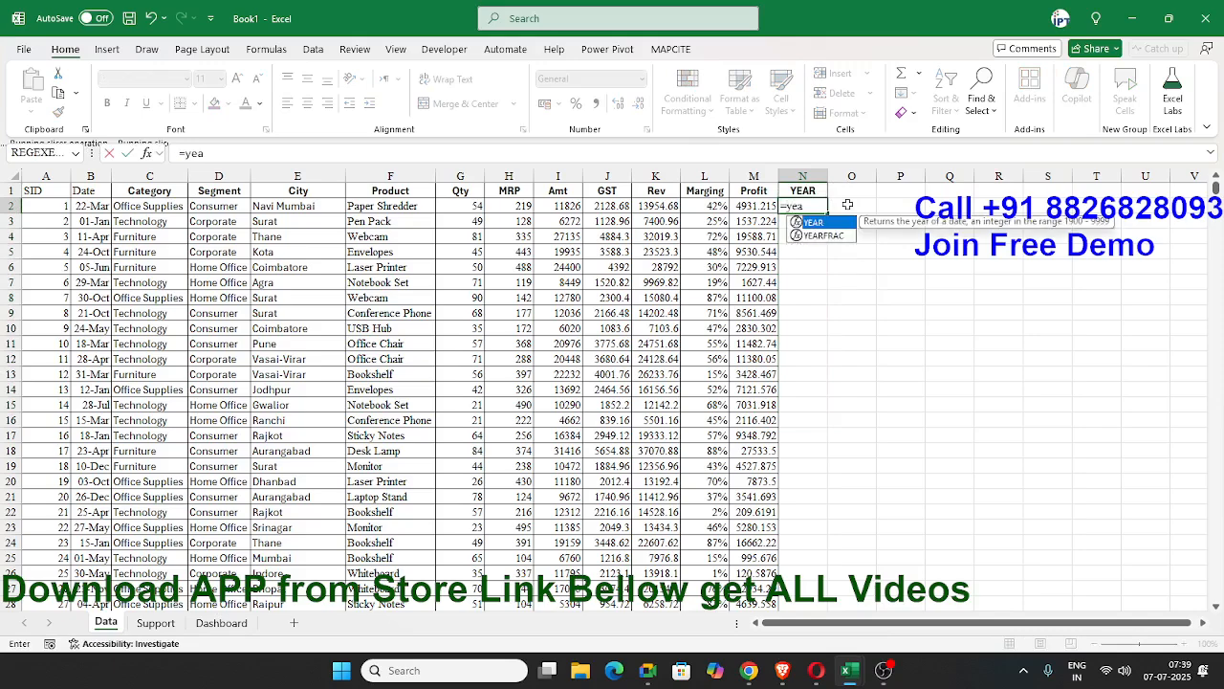
key(Left)
key(Right)
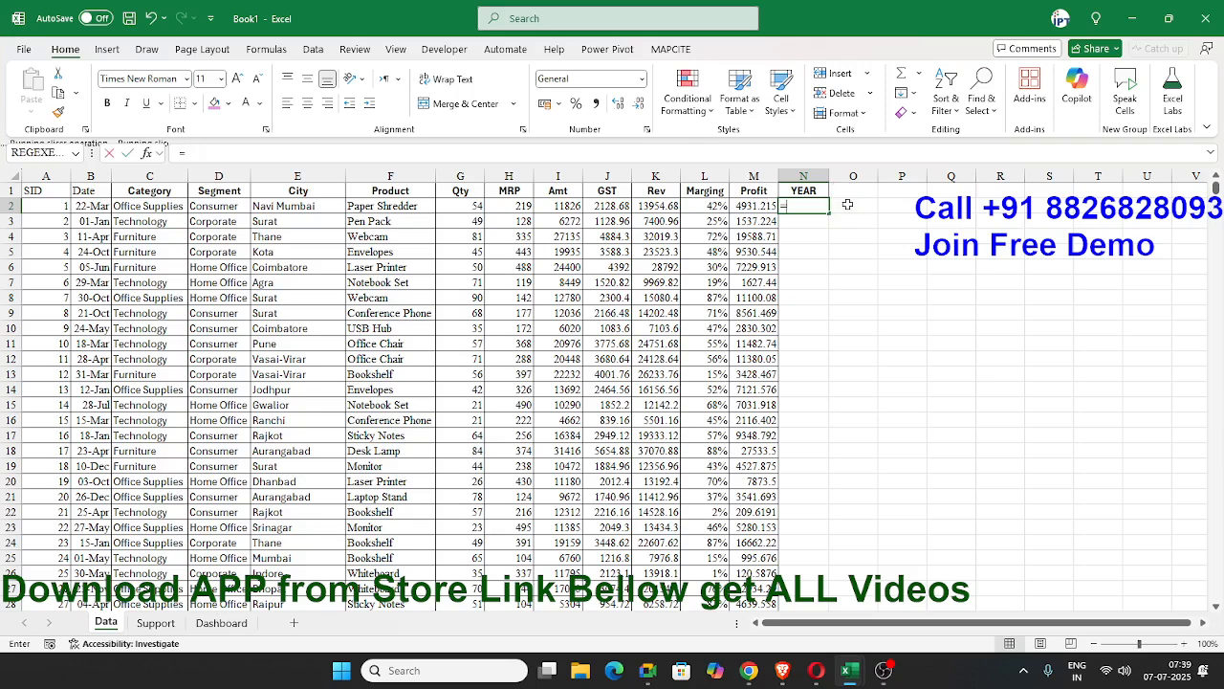
text(=ye)
key(Tab)
key(Left)
key(Left)
key(Left)
key(Left)
key(Left)
key(Left)
key(Left)
key(Left)
key(Left)
key(Left)
key(Left)
key(Left)
key(Left)
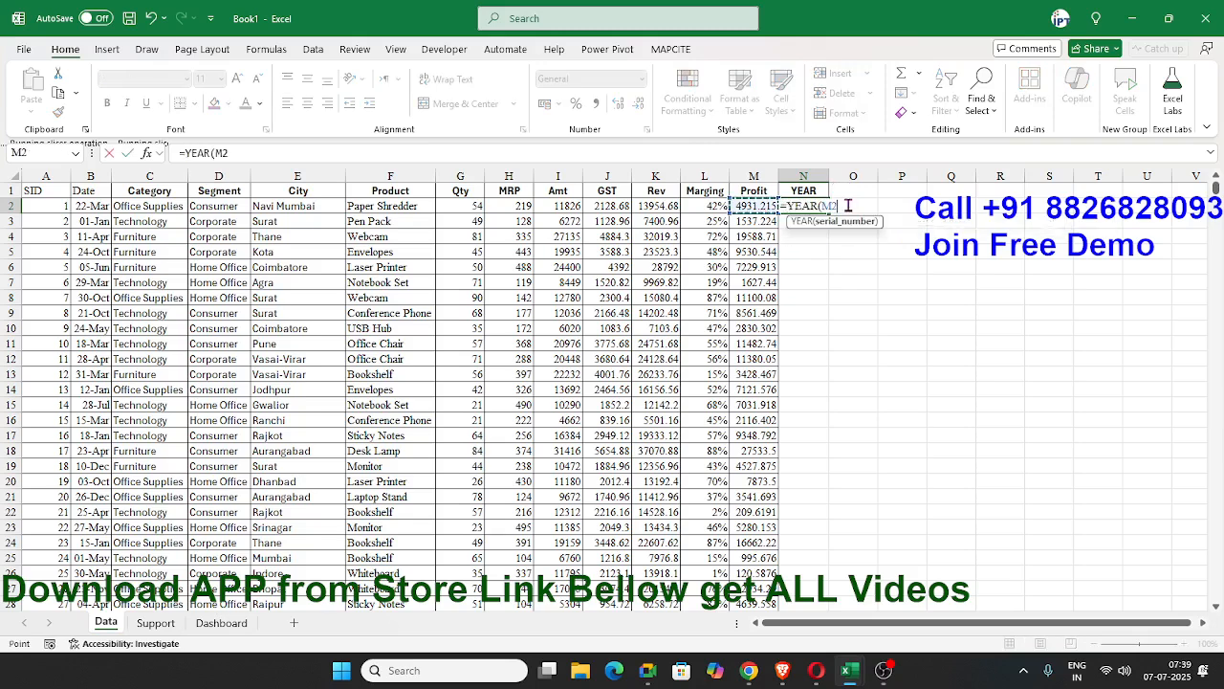
key(Right)
key(ctrl+Return)
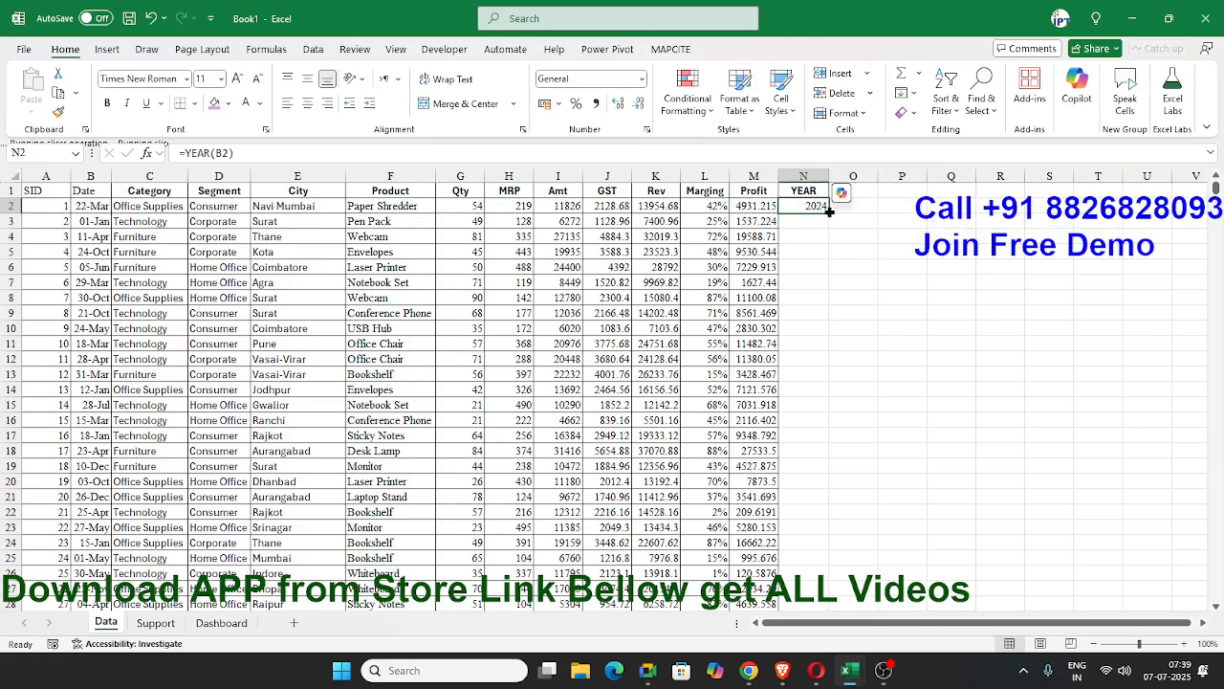
double_click(828, 211)
Refresh the monthly revenue PivotTable on the Support sheet to include the new YEAR field.
click(244, 622)
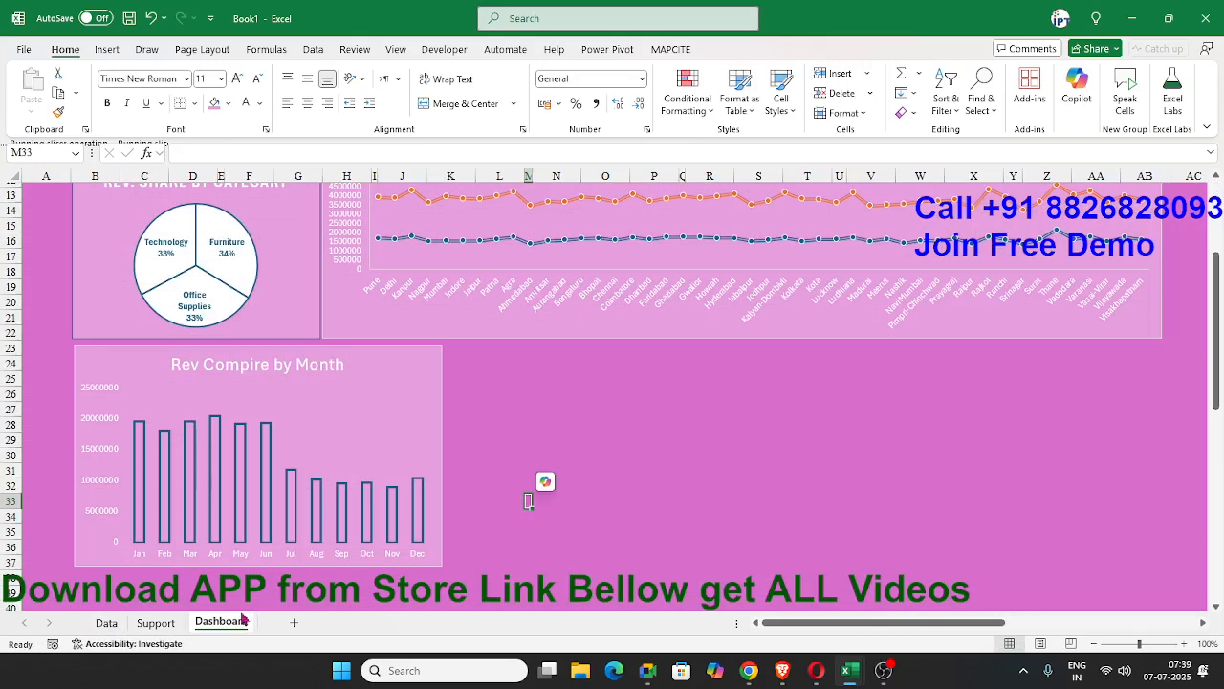
click(153, 622)
right_click(774, 359)
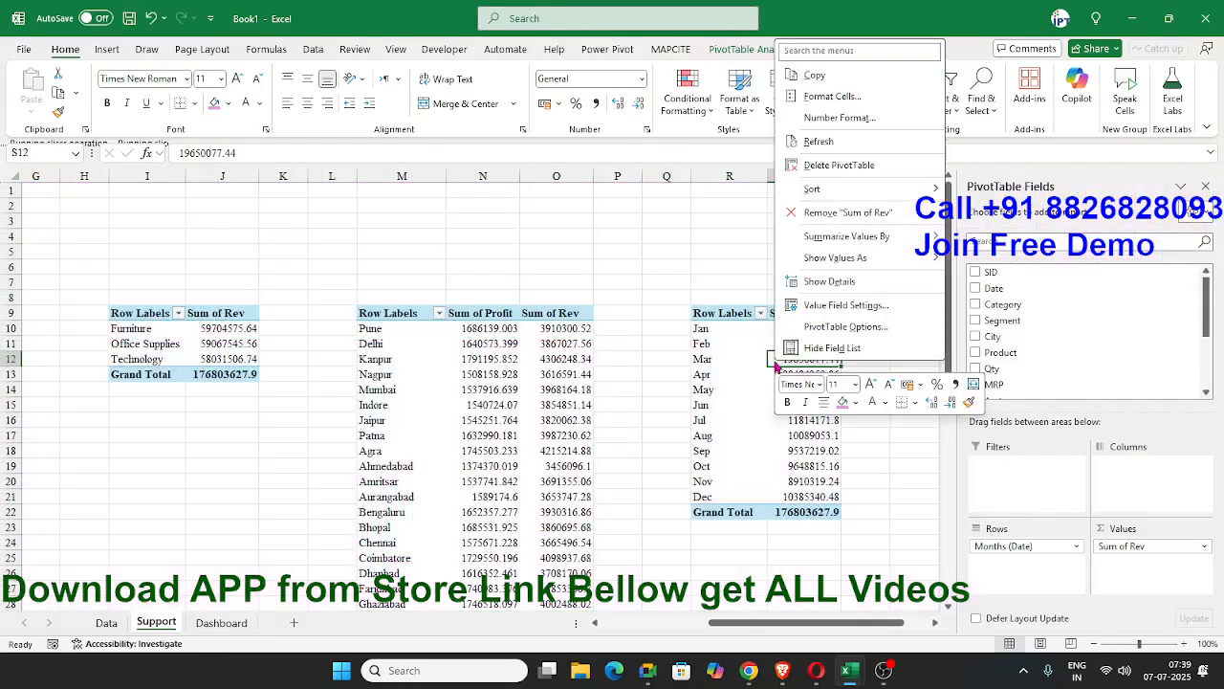
mouse_move(841, 261)
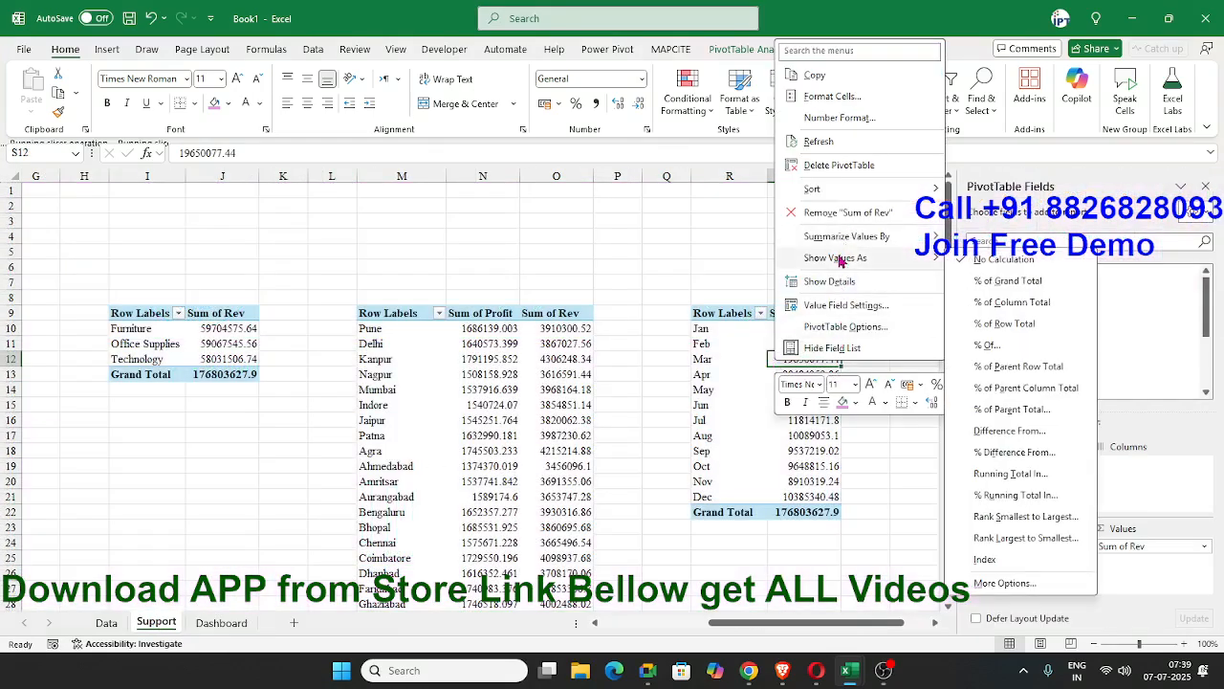
click(849, 143)
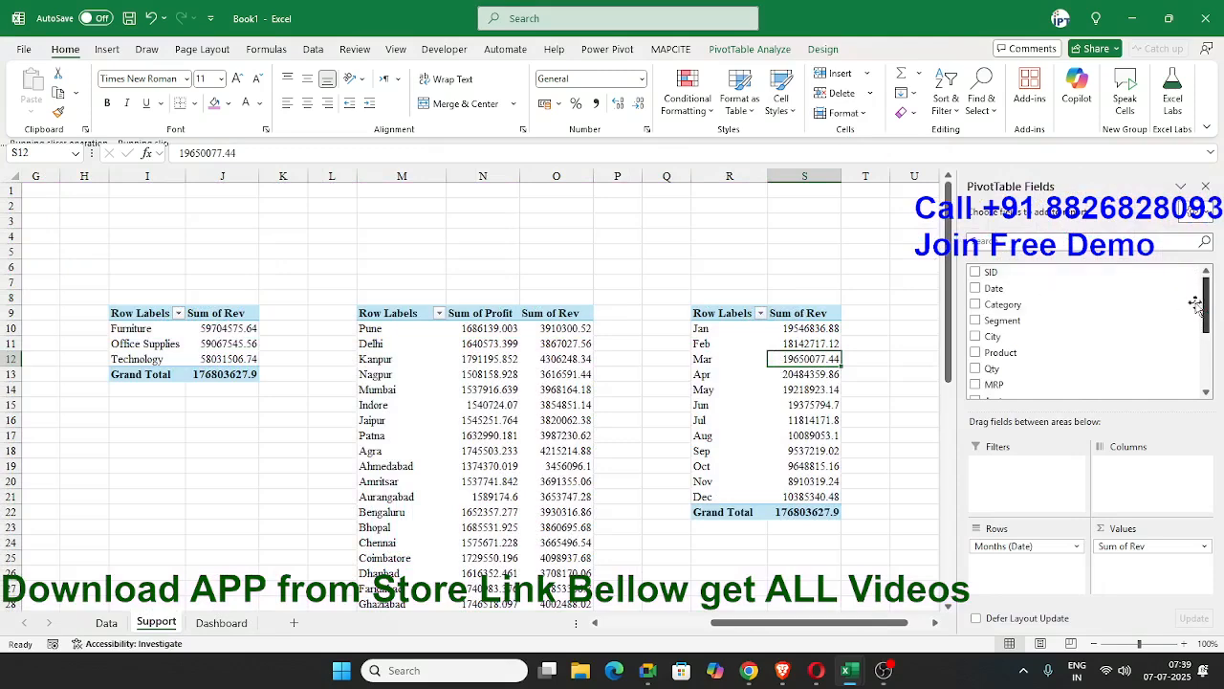
Insert a new PivotTable at cell U9 of the Support sheet using DATA as its source.
click(909, 312)
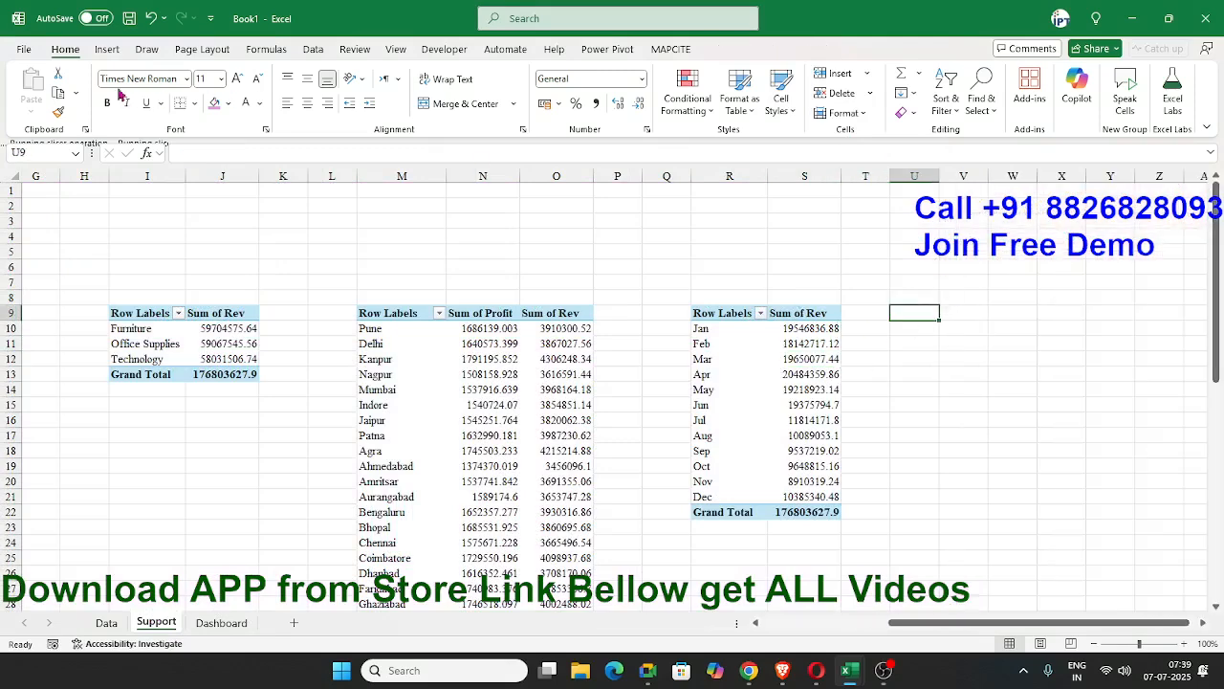
click(107, 48)
click(55, 91)
text(DATA)
key(Return)
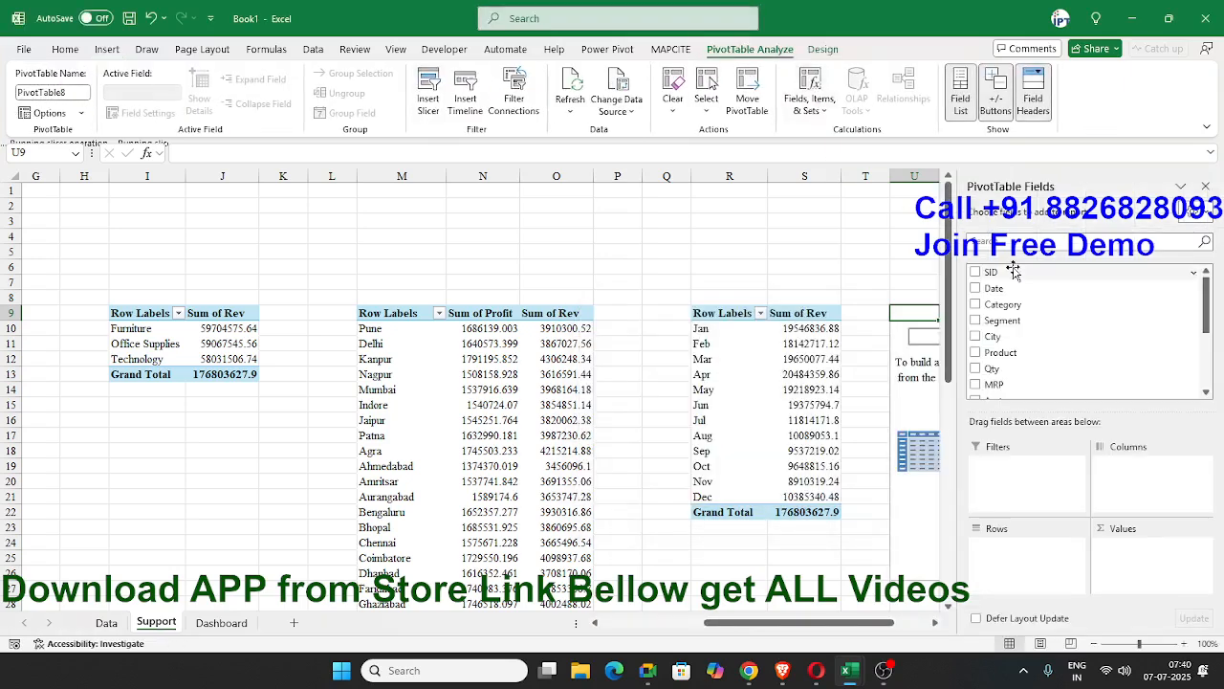
Build the new PivotTable with YEAR in the rows and Sum of Profit in the values.
scroll(1100, 335, down, 5)
drag(1072, 358, 1067, 413)
drag(1052, 536, 1054, 562)
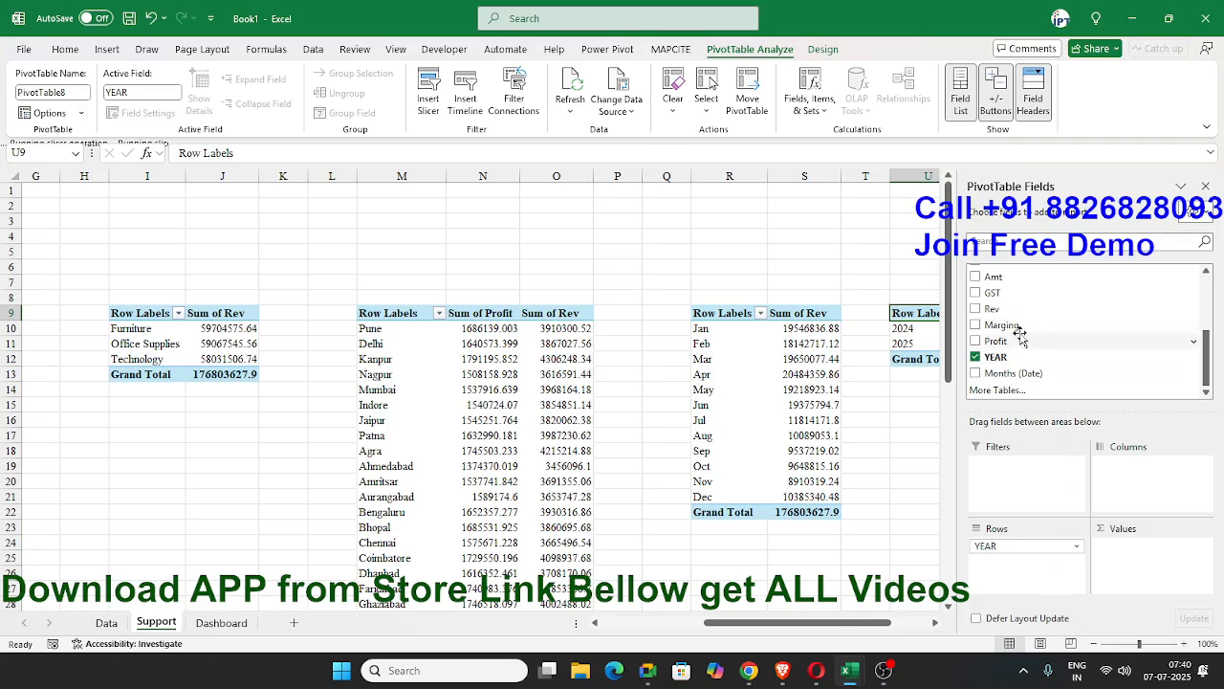
drag(1015, 344, 1136, 562)
click(923, 415)
click(985, 343)
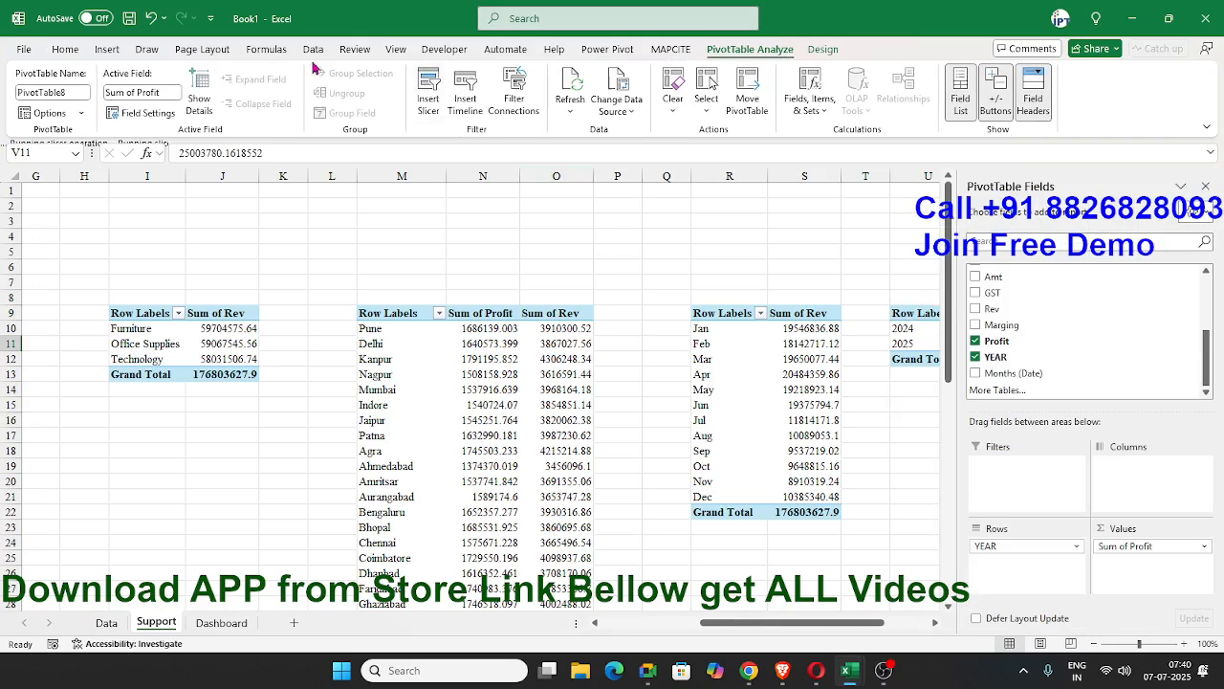
Insert a 2-D clustered column PivotChart from the yearly profit PivotTable.
click(65, 49)
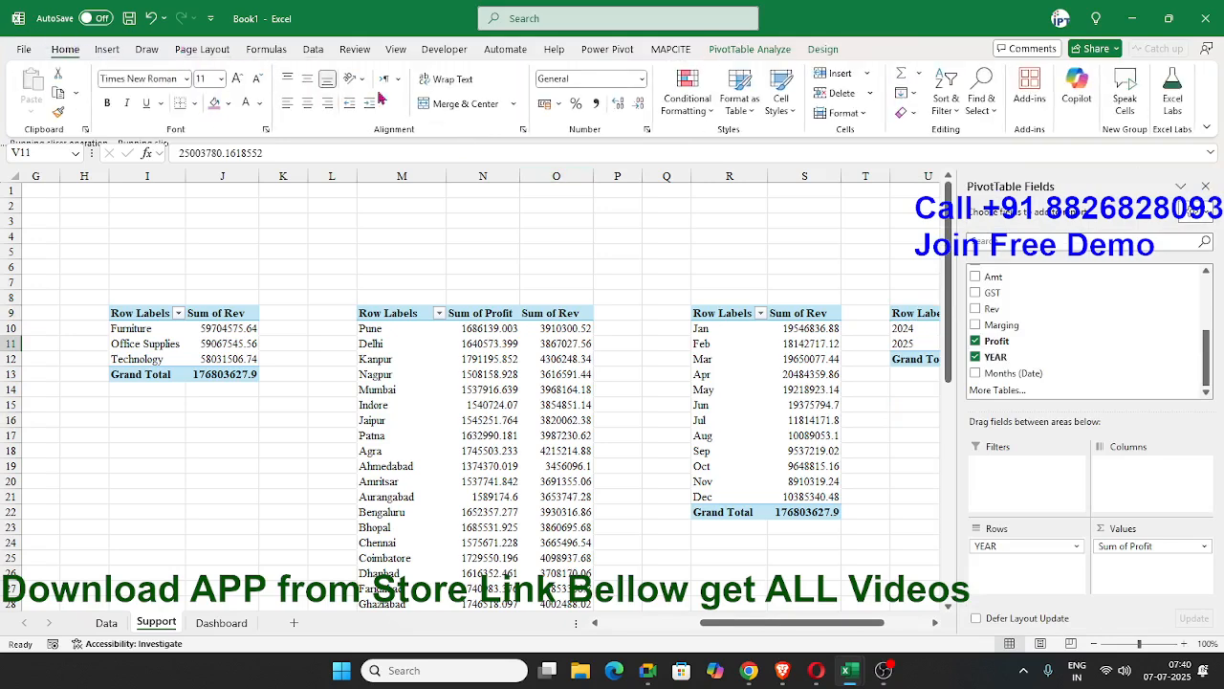
click(108, 50)
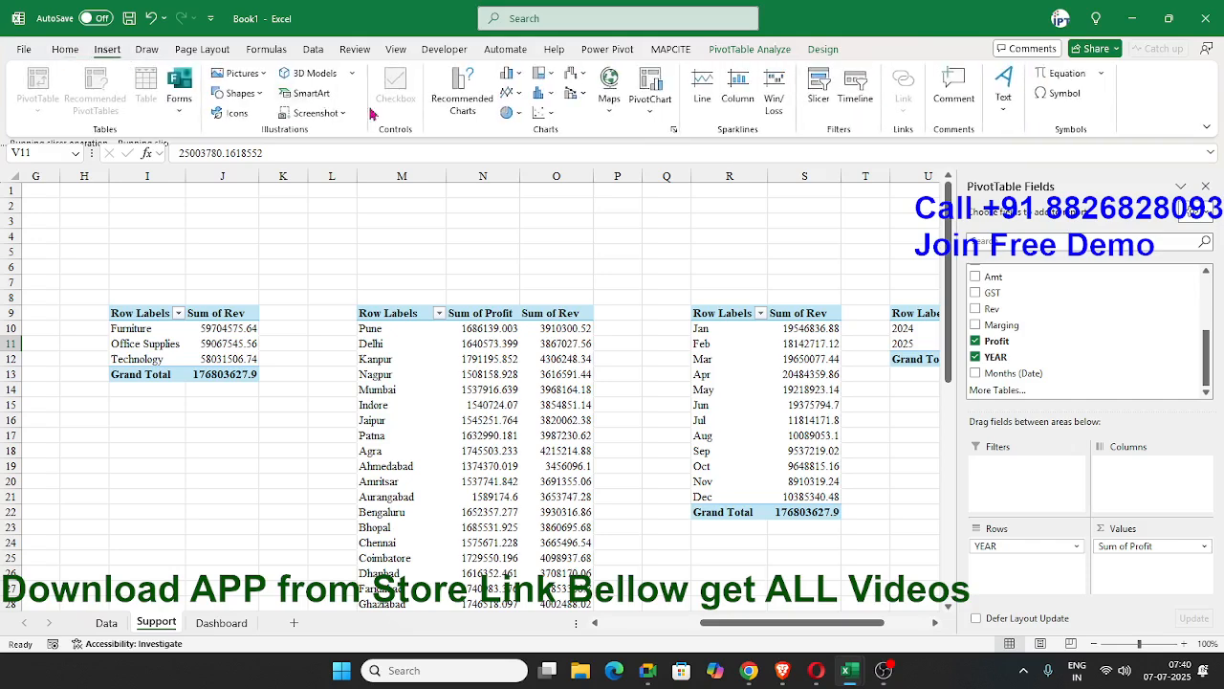
click(509, 112)
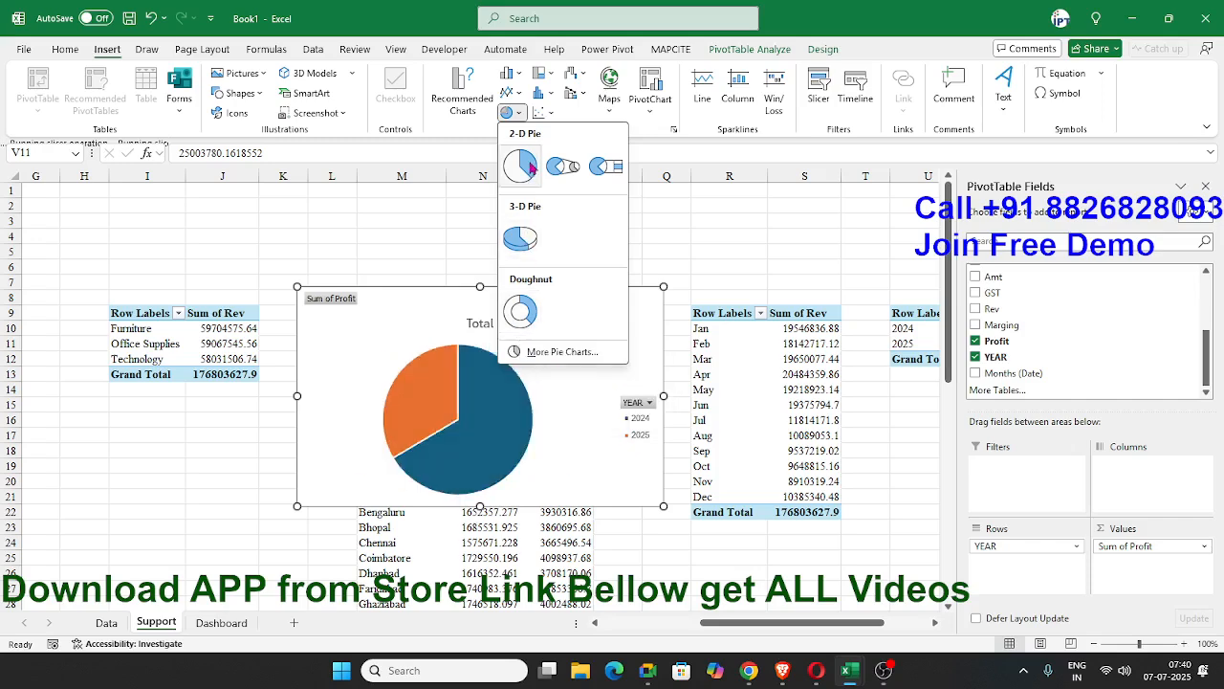
click(513, 73)
click(516, 125)
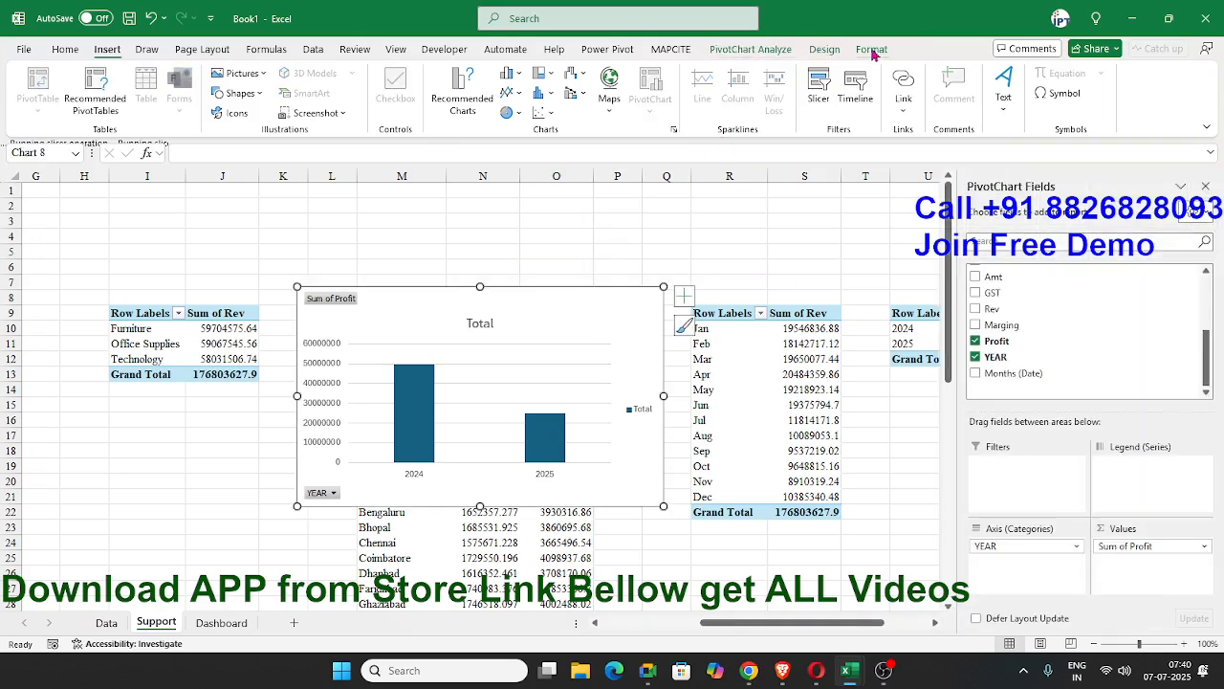
Apply the chart style with a solid blue background and white hatched columns to the yearly profit chart.
click(871, 50)
click(822, 49)
click(701, 110)
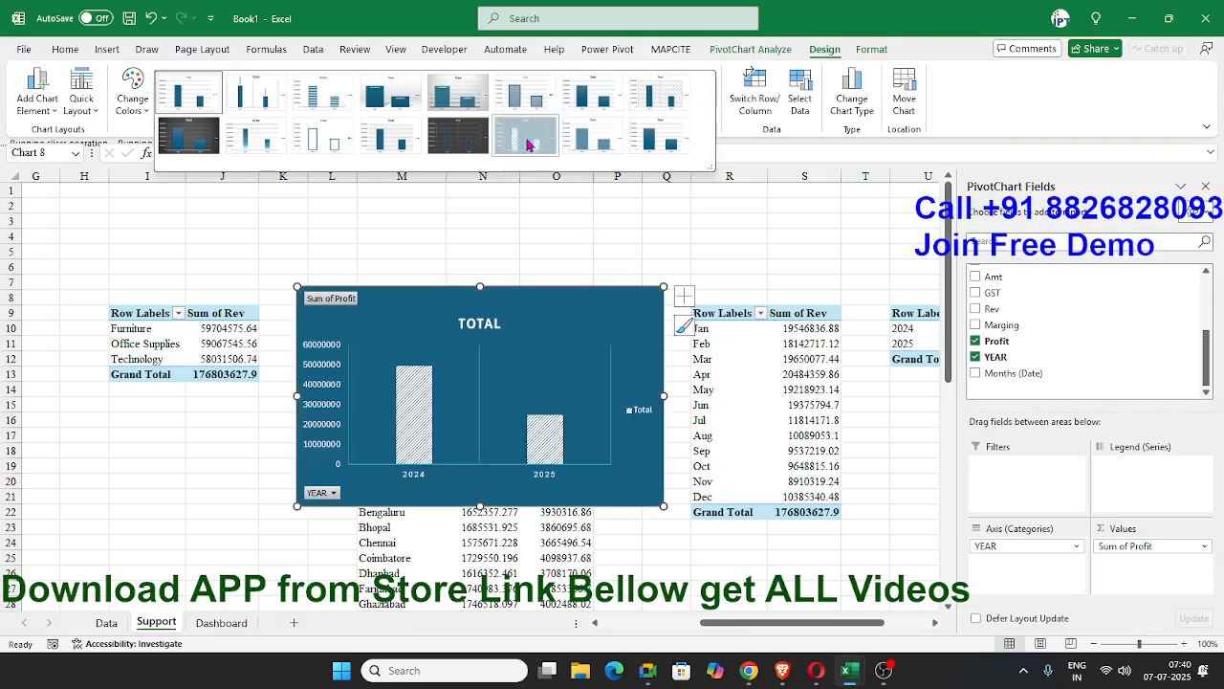
click(529, 142)
Hide all field buttons on the yearly profit chart and remove its legend.
right_click(363, 304)
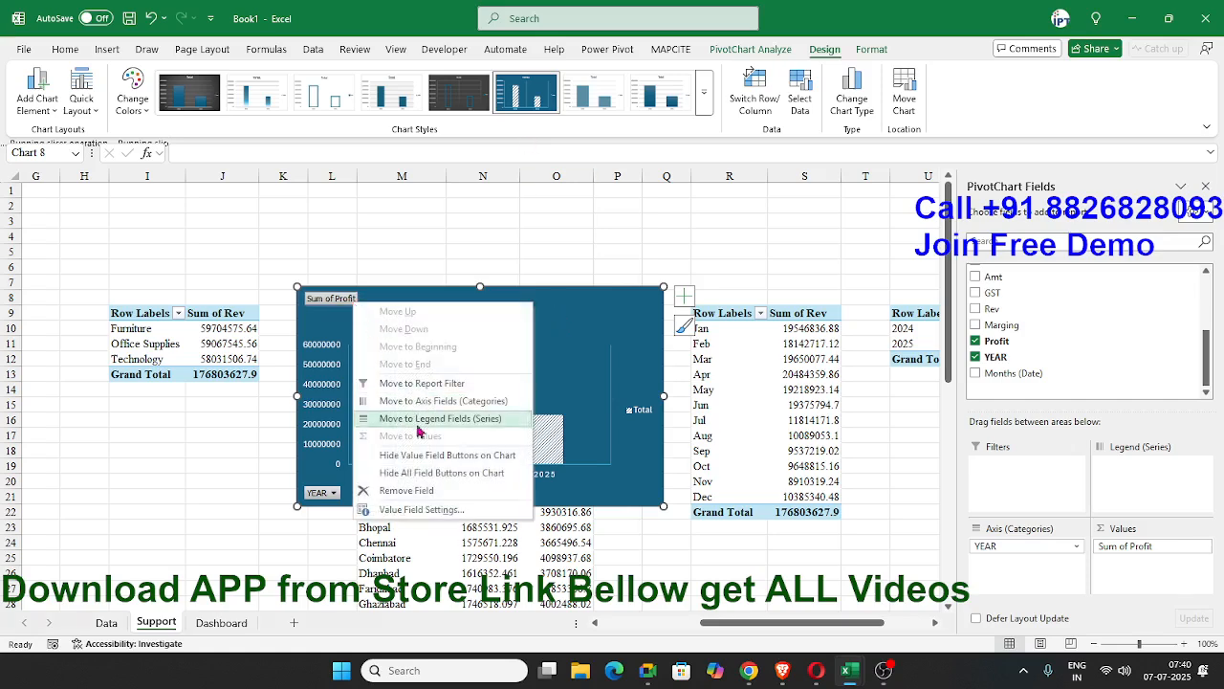
click(428, 474)
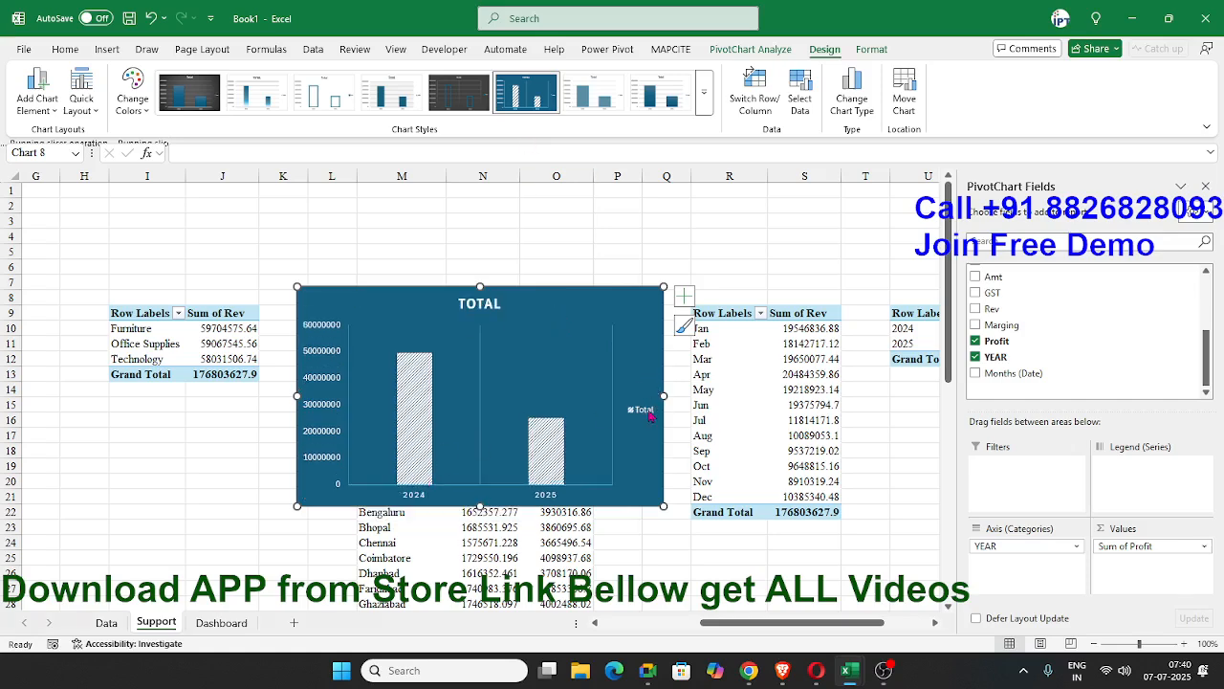
click(684, 295)
click(722, 422)
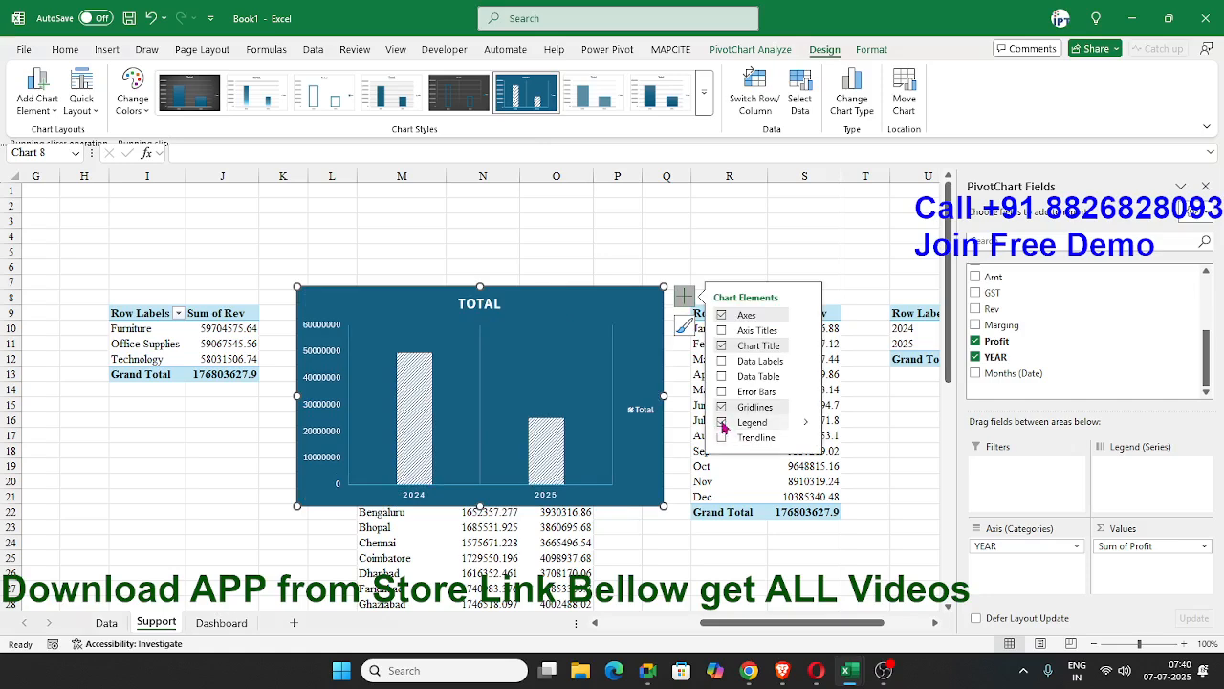
Replace the yearly profit chart's title with PROFIT BY YEAR.
double_click(489, 307)
key(BackSpace)
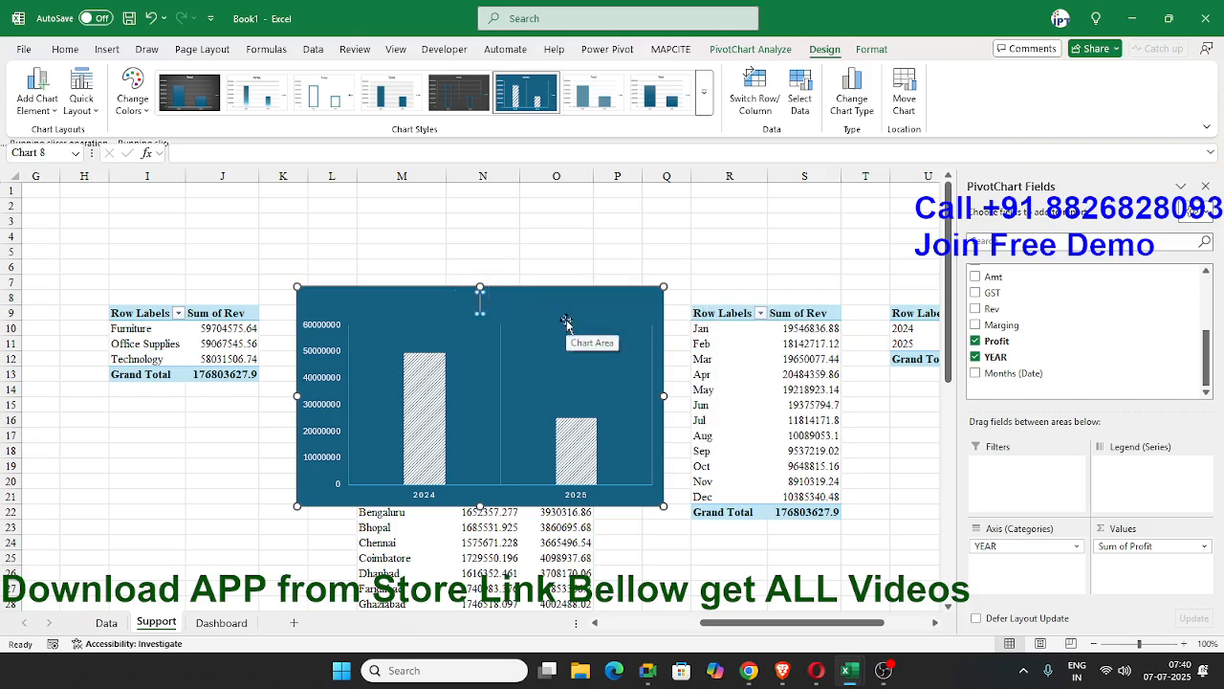
text(PROFIT)
text(Y)
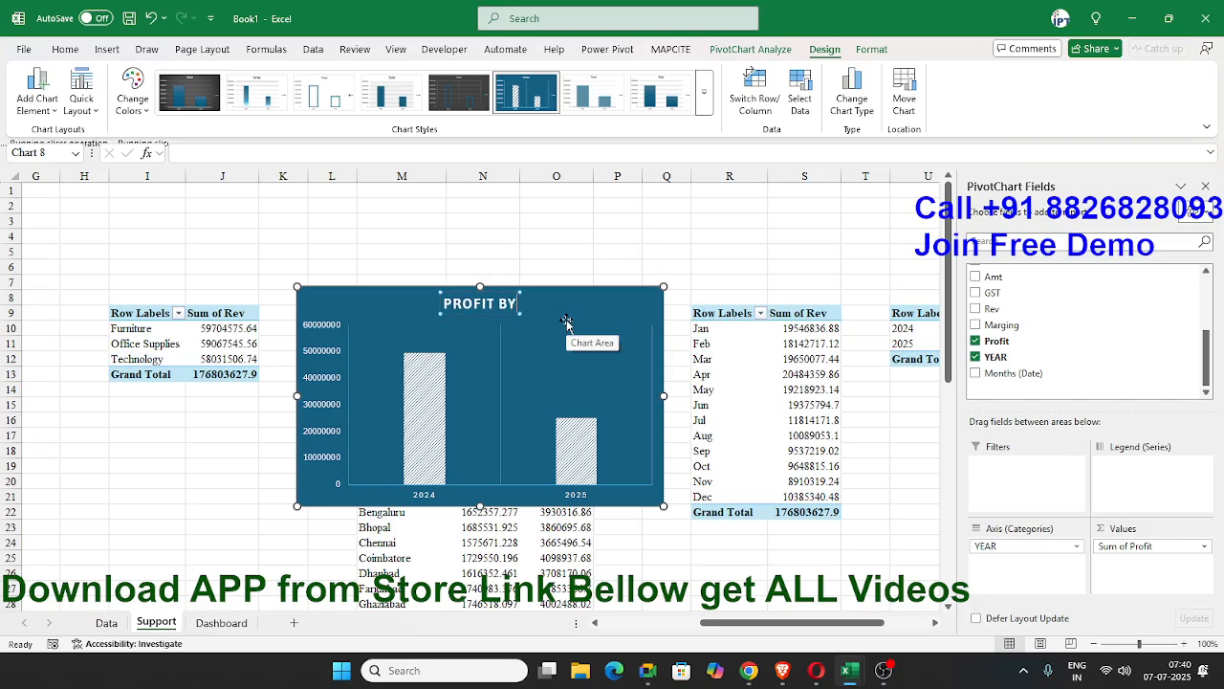
text( YWEAR)
key(BackSpace)
key(BackSpace)
key(BackSpace)
key(BackSpace)
text(EAR)
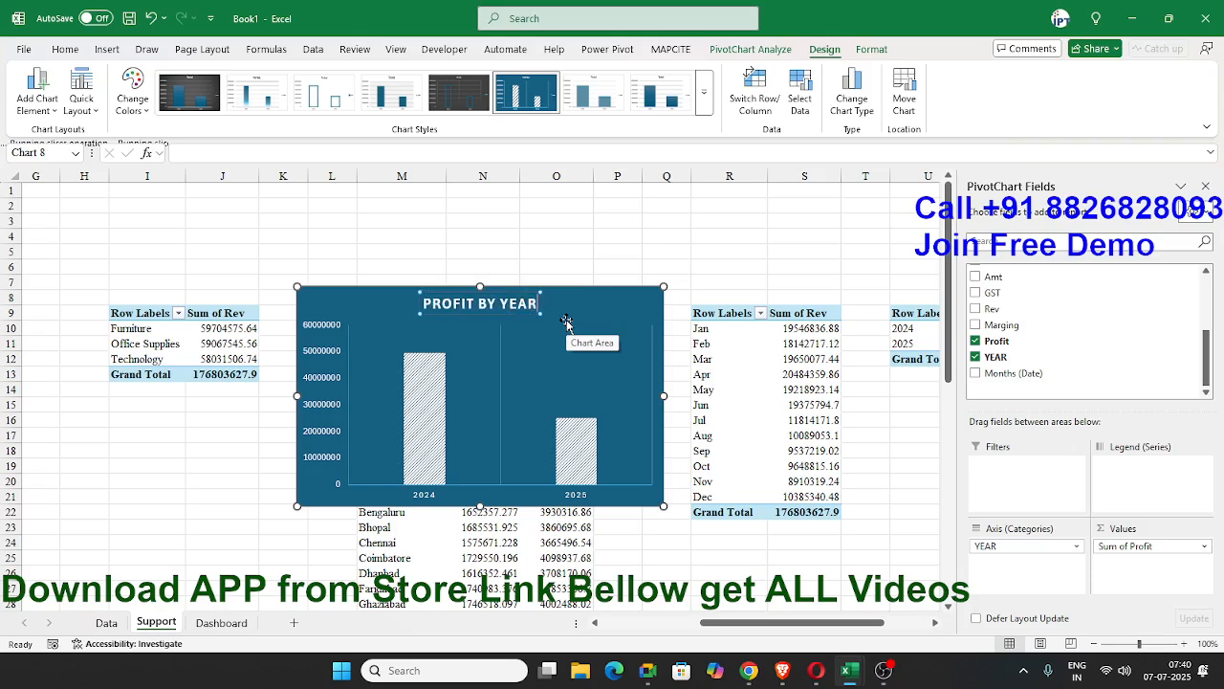
click(578, 251)
Copy the PROFIT BY YEAR chart to the Dashboard sheet and place it just beside the Rev Compire by Month chart.
click(584, 312)
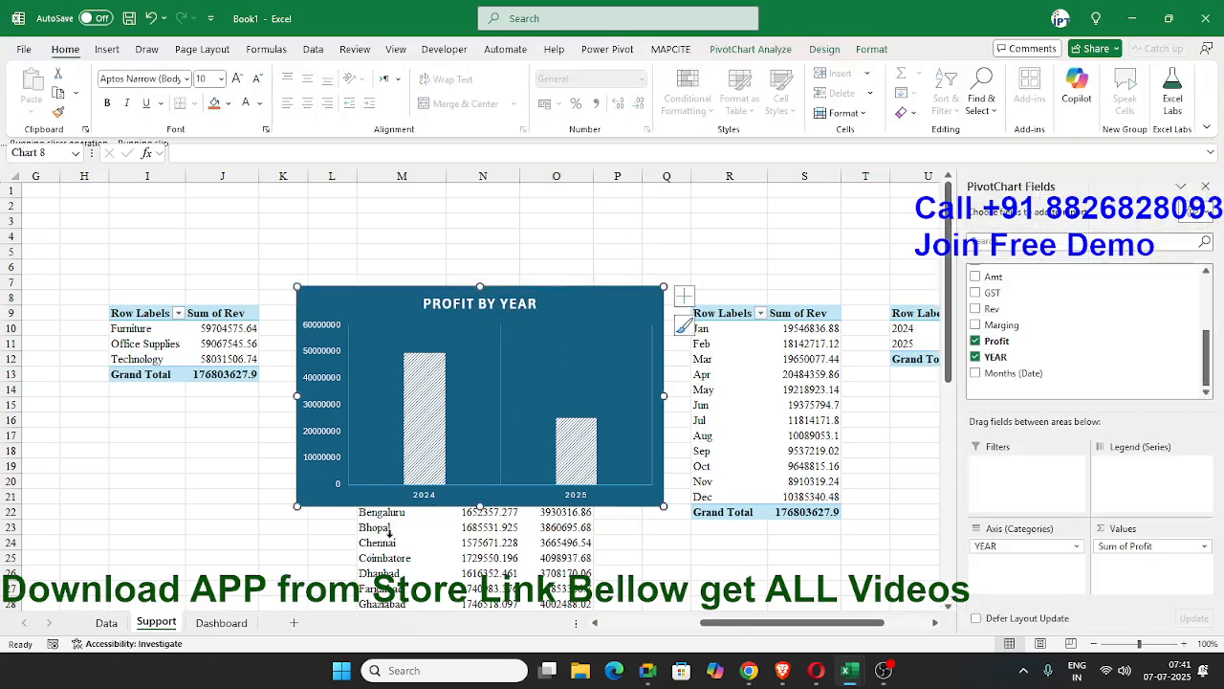
click(221, 621)
click(506, 360)
key(ctrl+v)
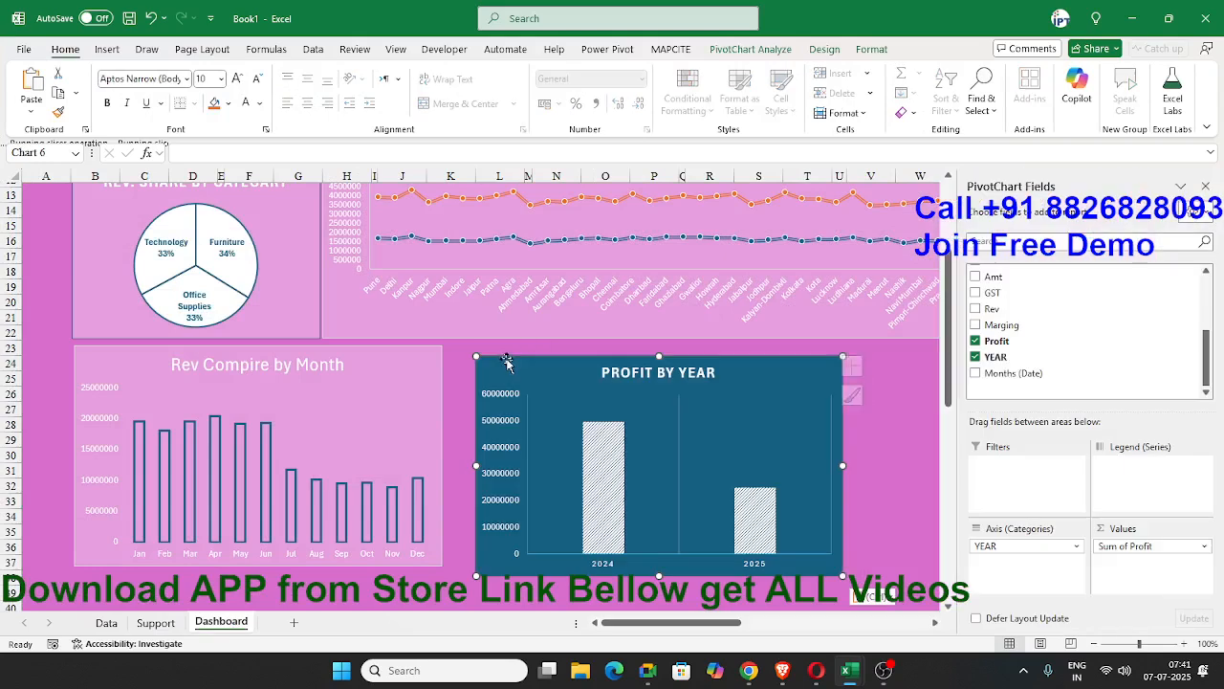
drag(505, 360, 483, 354)
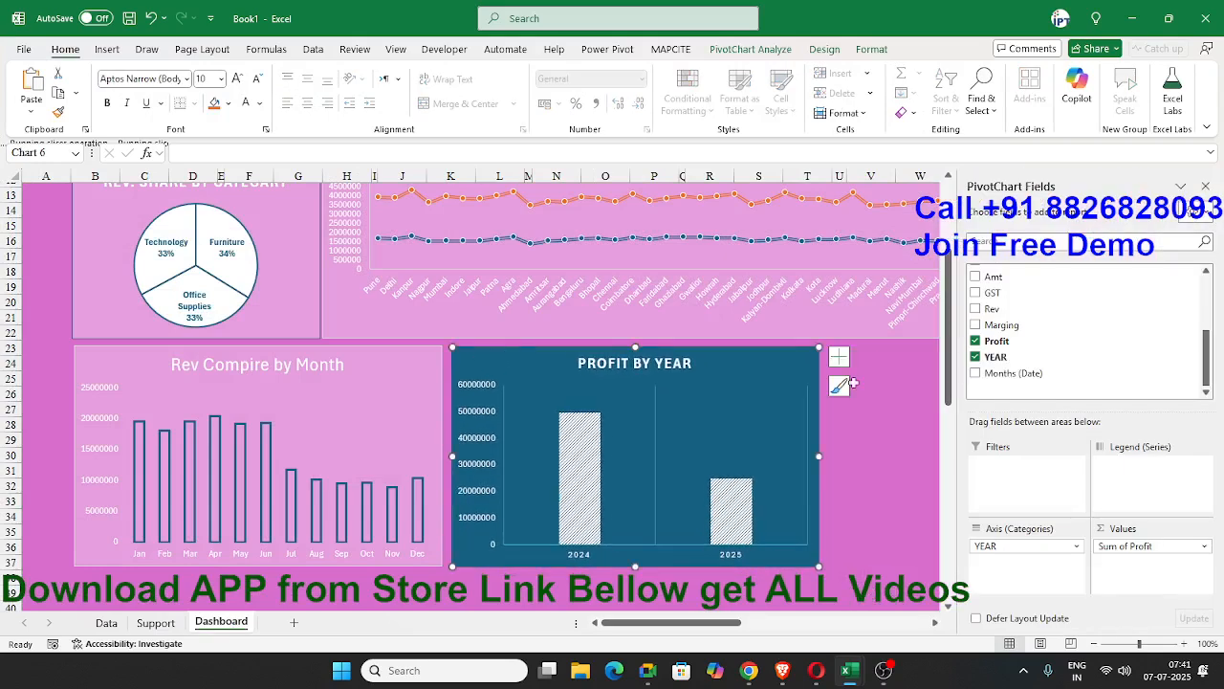
Give the PROFIT BY YEAR chart area on the dashboard a light pink solid fill matching the other charts, and close the formatting options.
right_click(815, 382)
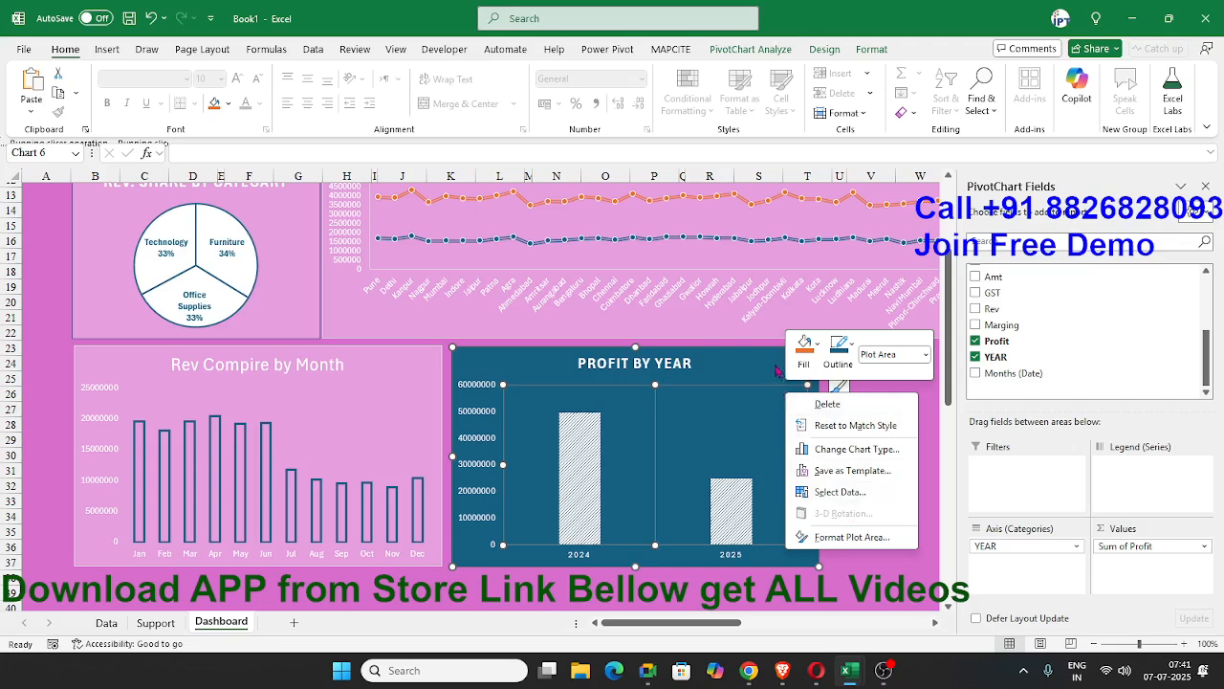
right_click(774, 367)
click(842, 614)
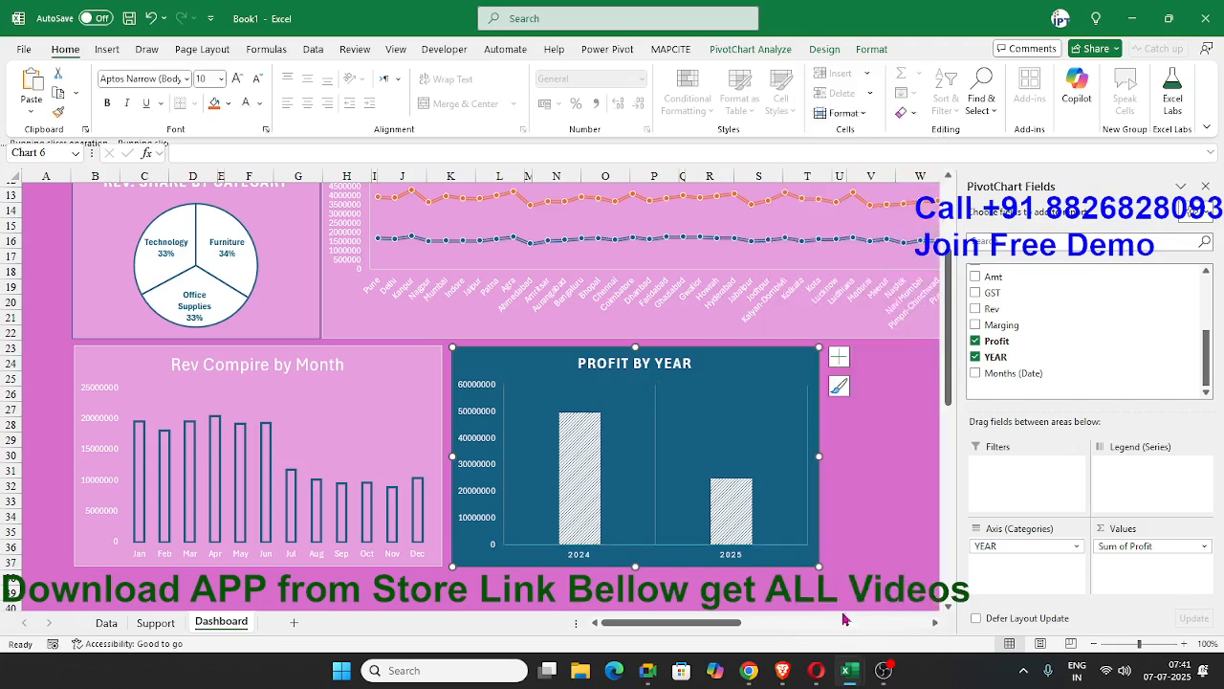
key(Escape)
right_click(806, 362)
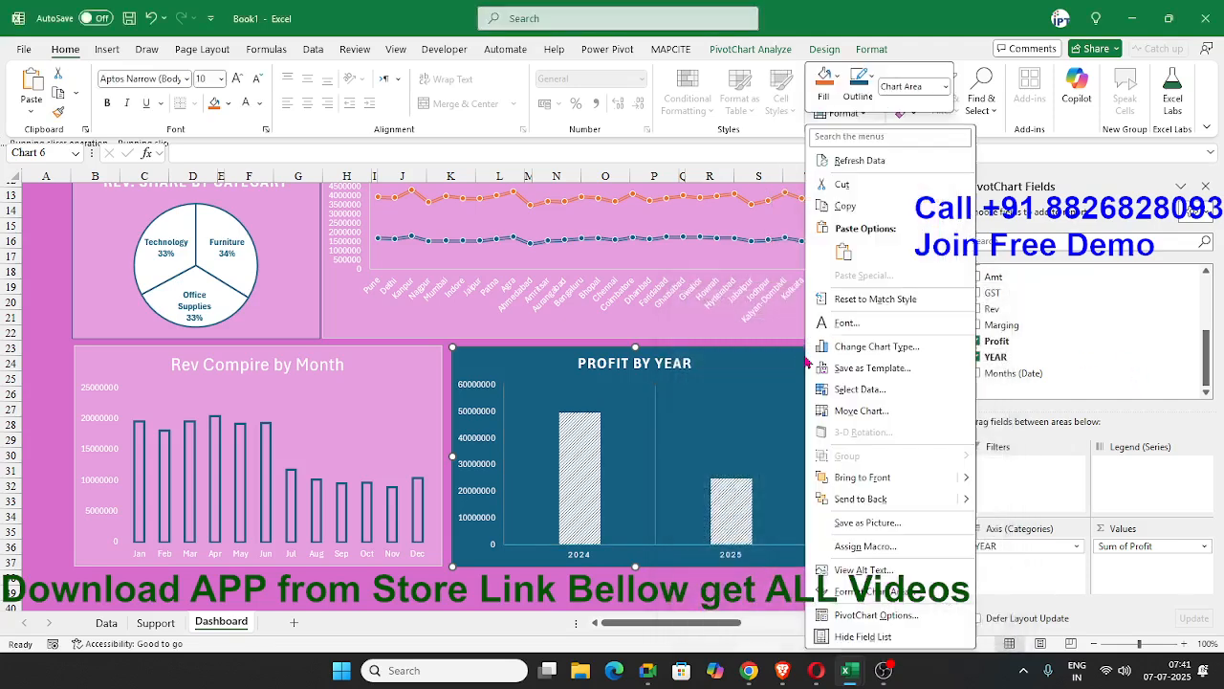
click(895, 593)
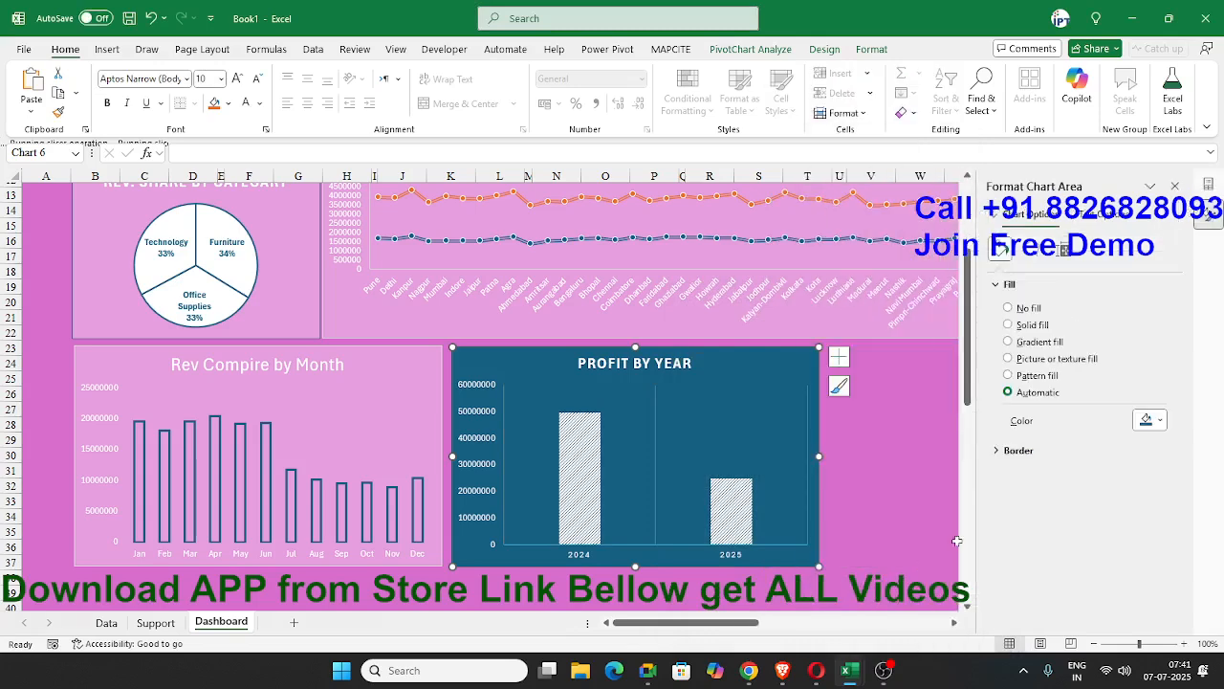
click(1009, 325)
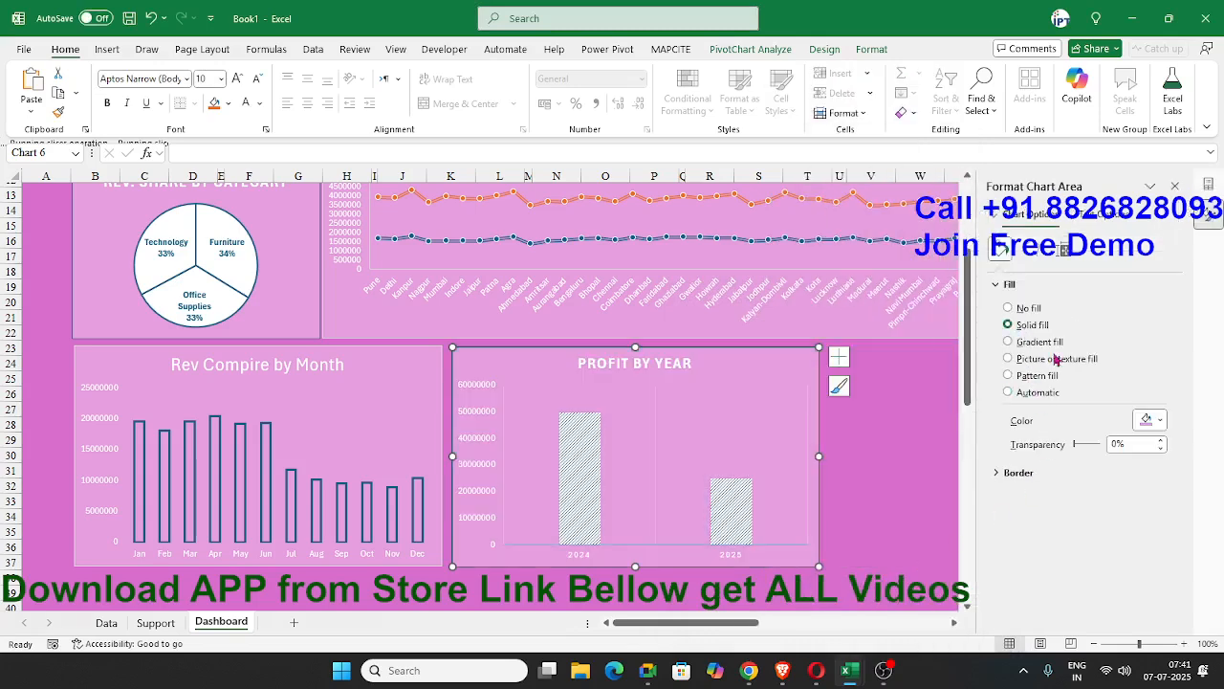
click(867, 517)
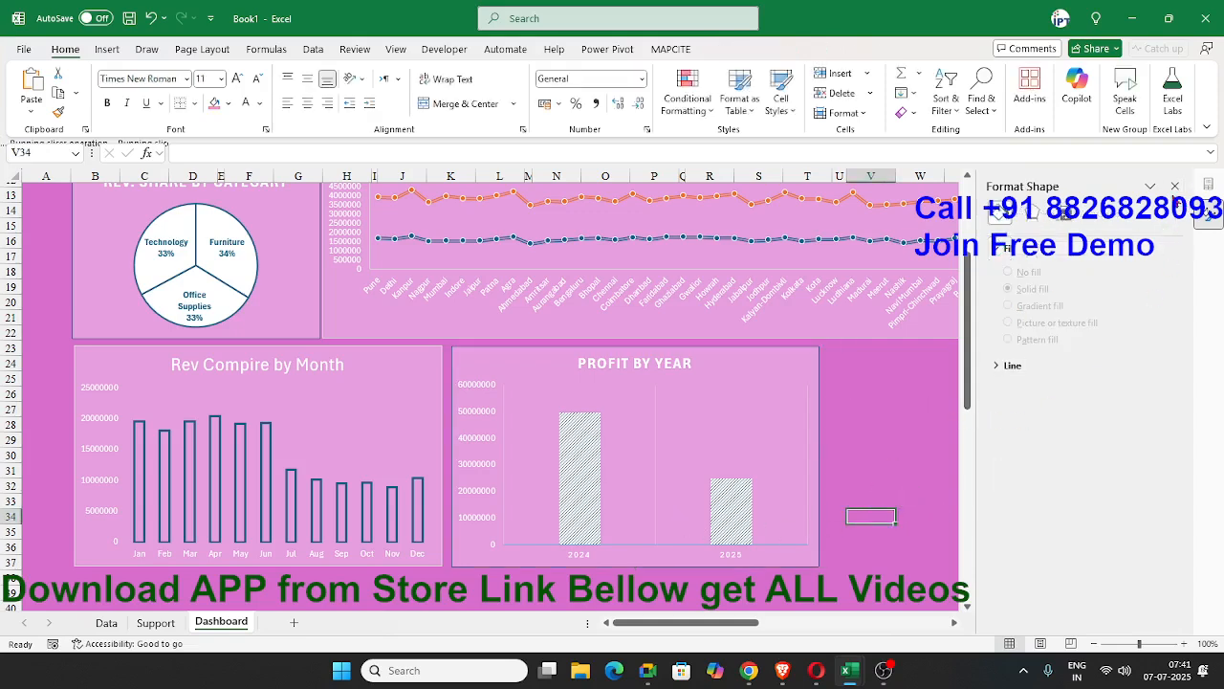
click(1176, 185)
click(920, 420)
Delete the original PROFIT BY YEAR chart from the Support sheet and open the Data sheet.
scroll(934, 440, up, 4)
scroll(934, 440, down, 4)
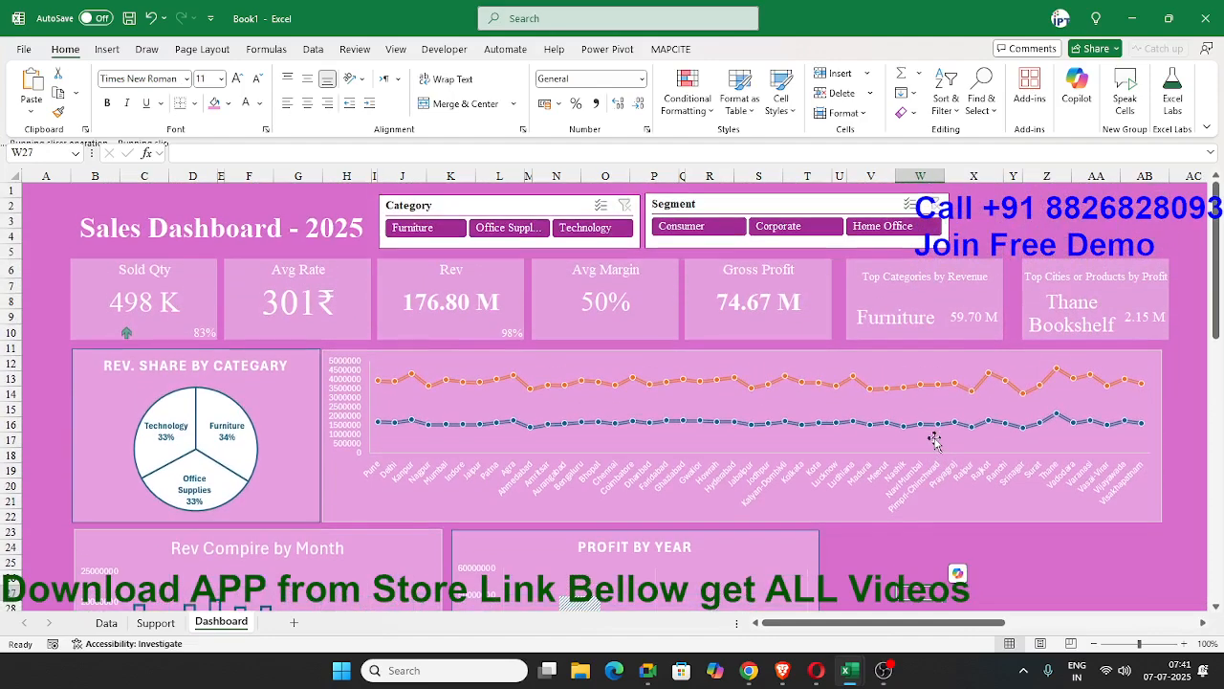
click(156, 623)
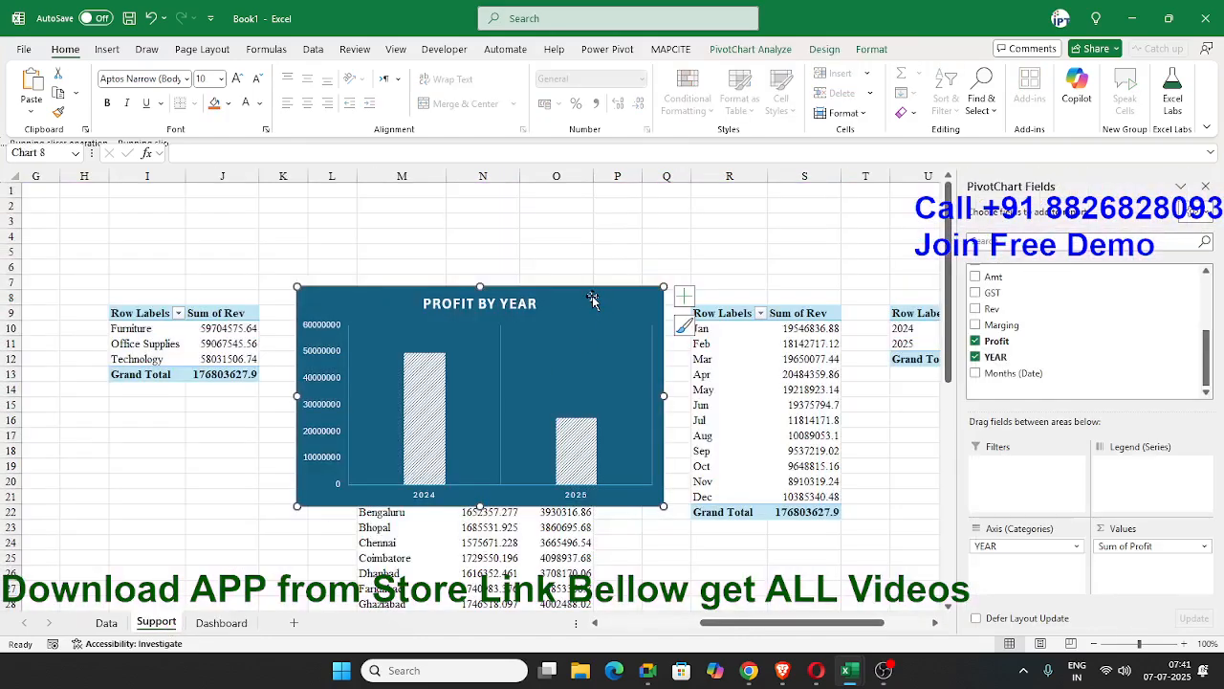
key(Delete)
click(106, 622)
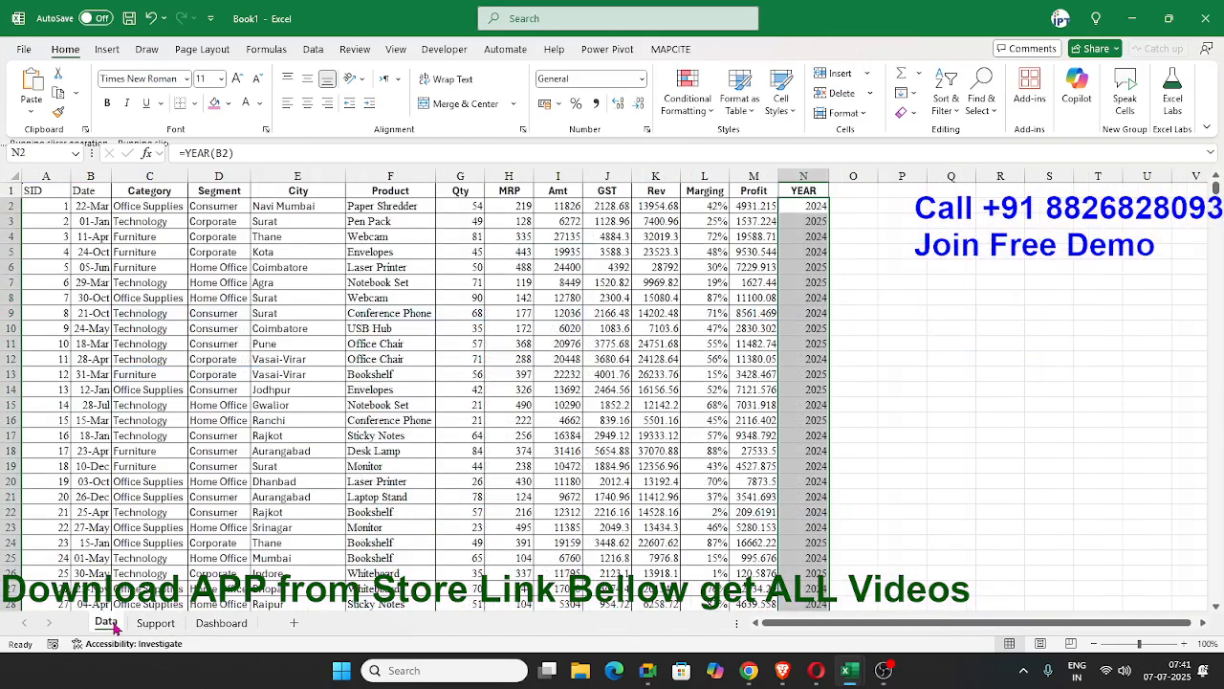
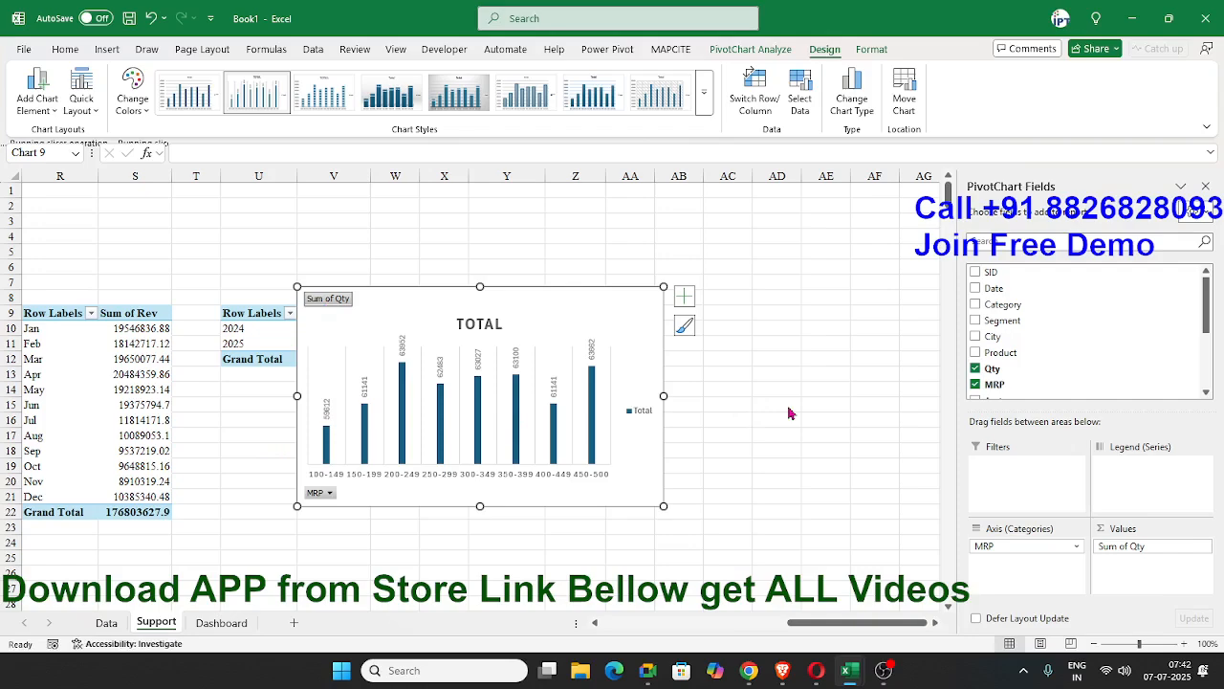
Switch to the recovered Book1 (version 1) workbook and select the TOTAL chart on the Support sheet.
key(alt+Tab)
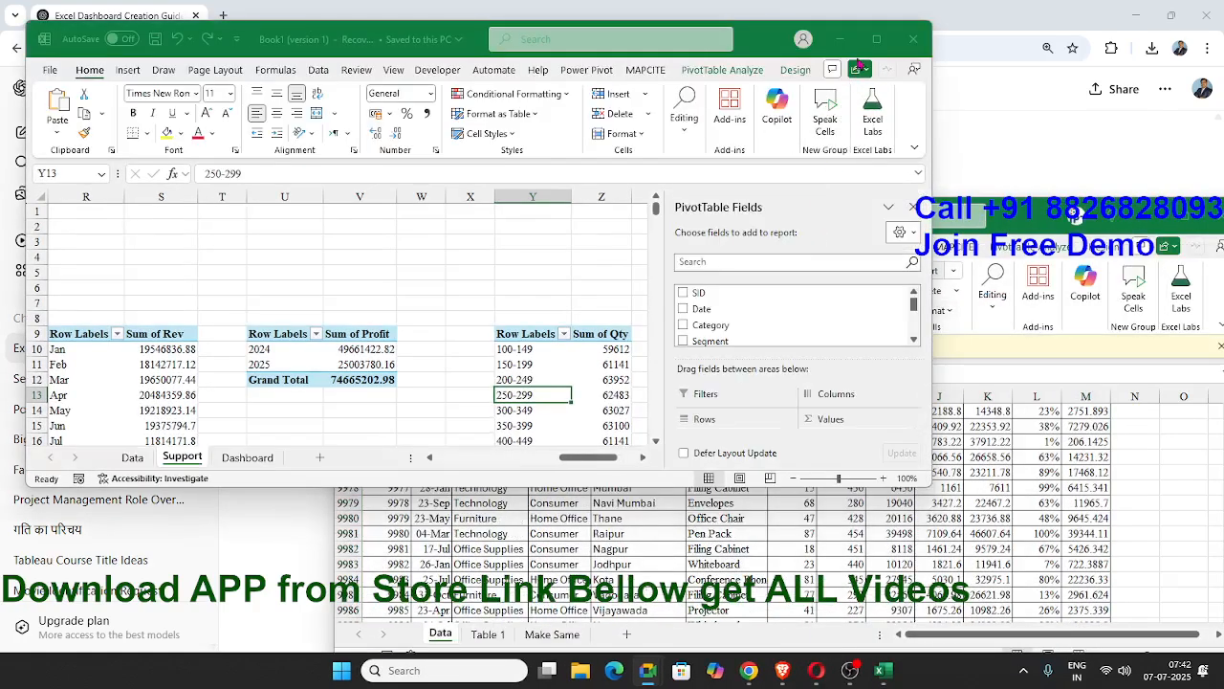
click(874, 42)
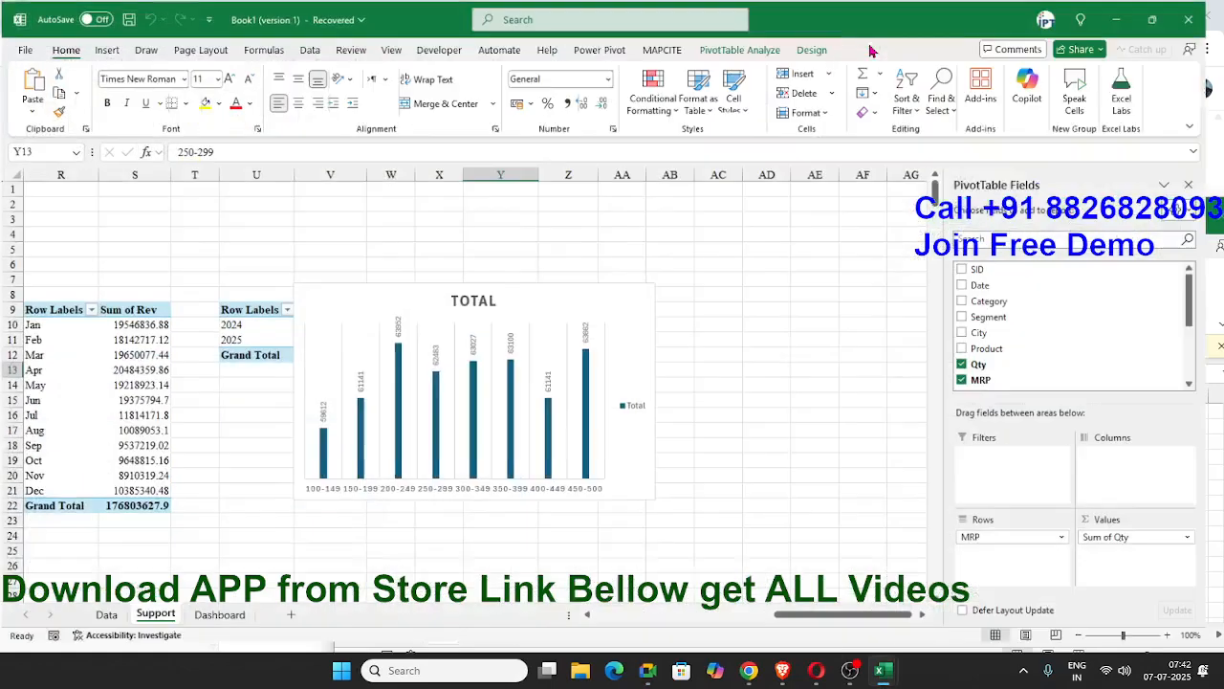
click(480, 423)
click(676, 529)
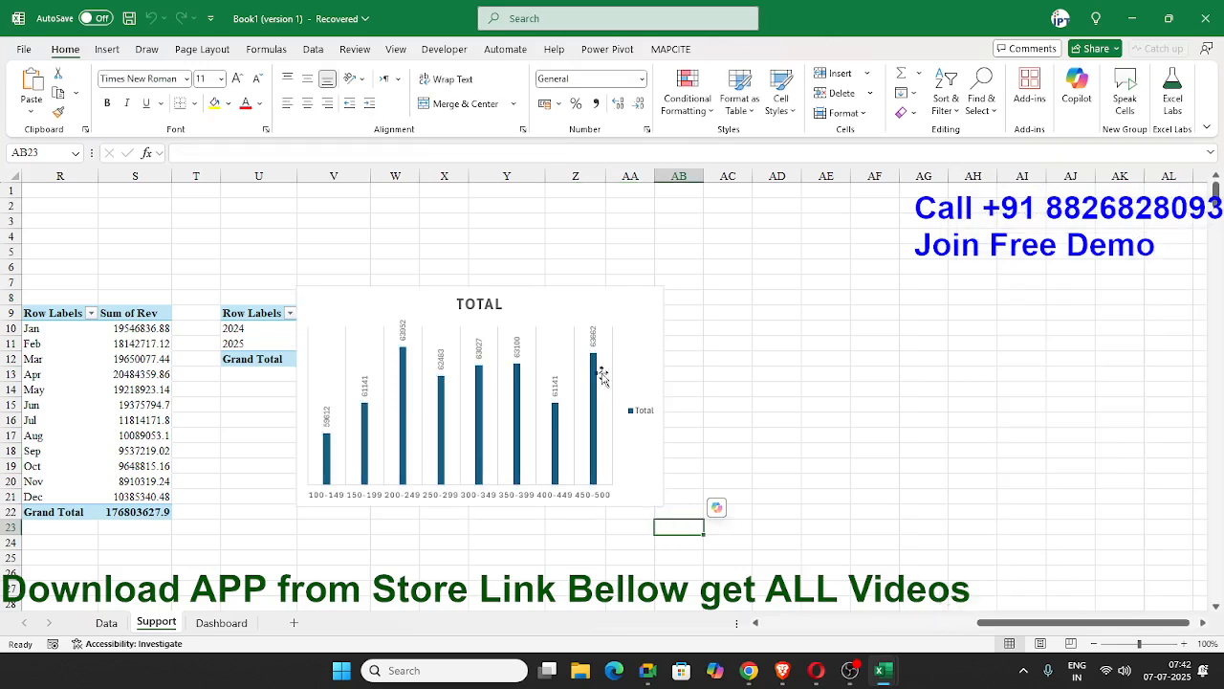
Replace the MRP quantity chart's title with QTY BY MRP SLAB.
double_click(480, 304)
key(Delete)
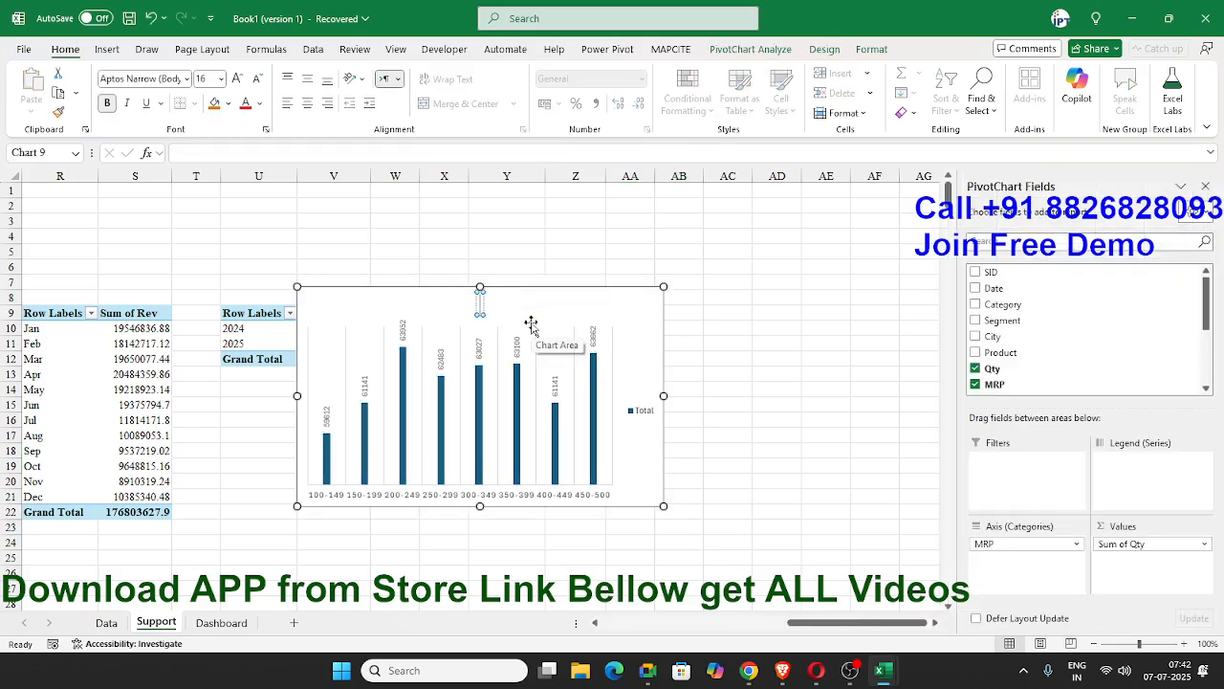
text(P)
key(BackSpace)
text(QTY BY MRP SLA)
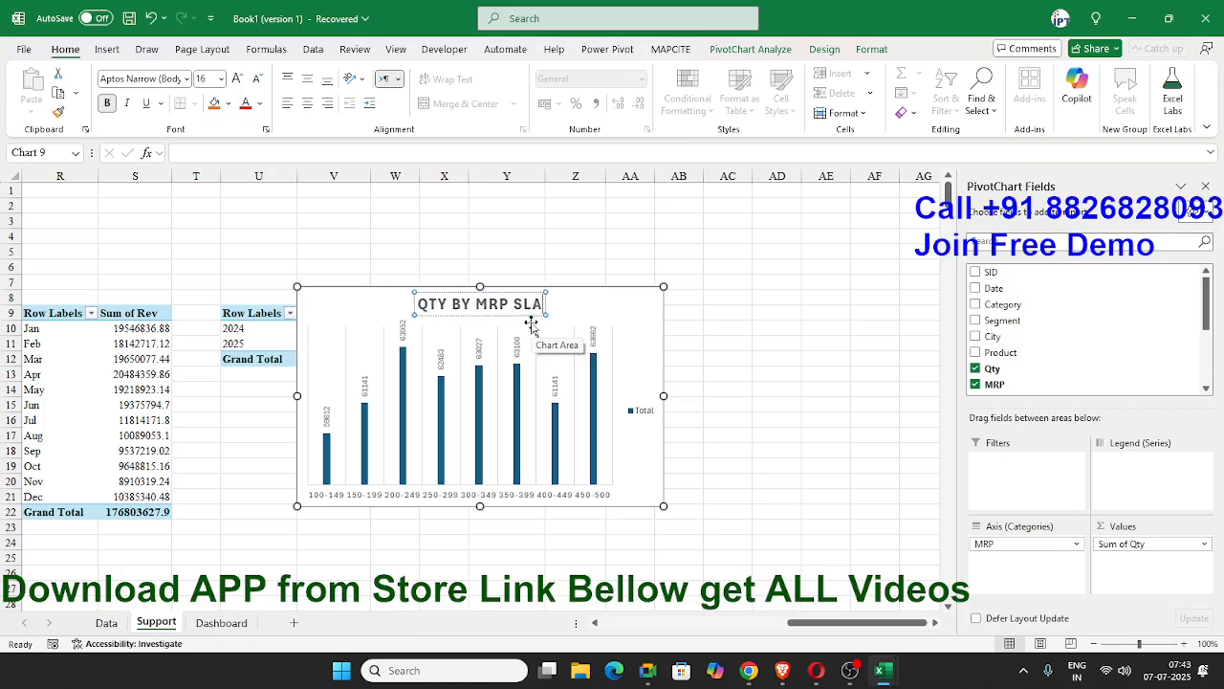
text(B)
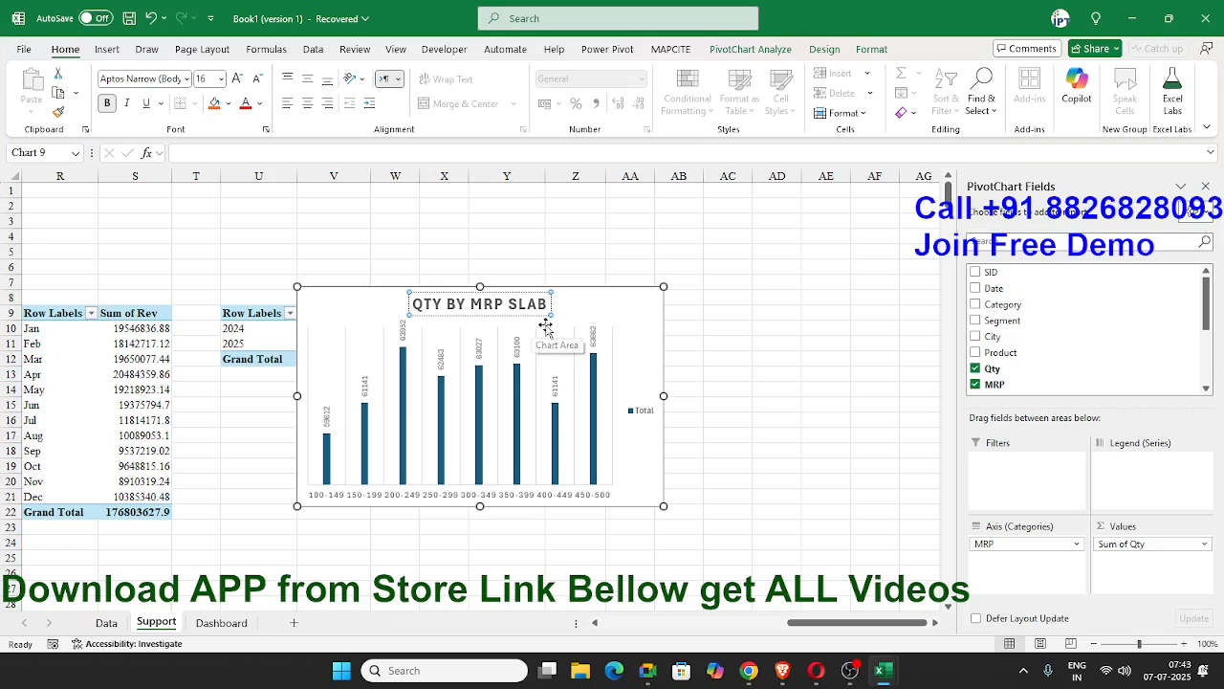
click(707, 327)
click(656, 329)
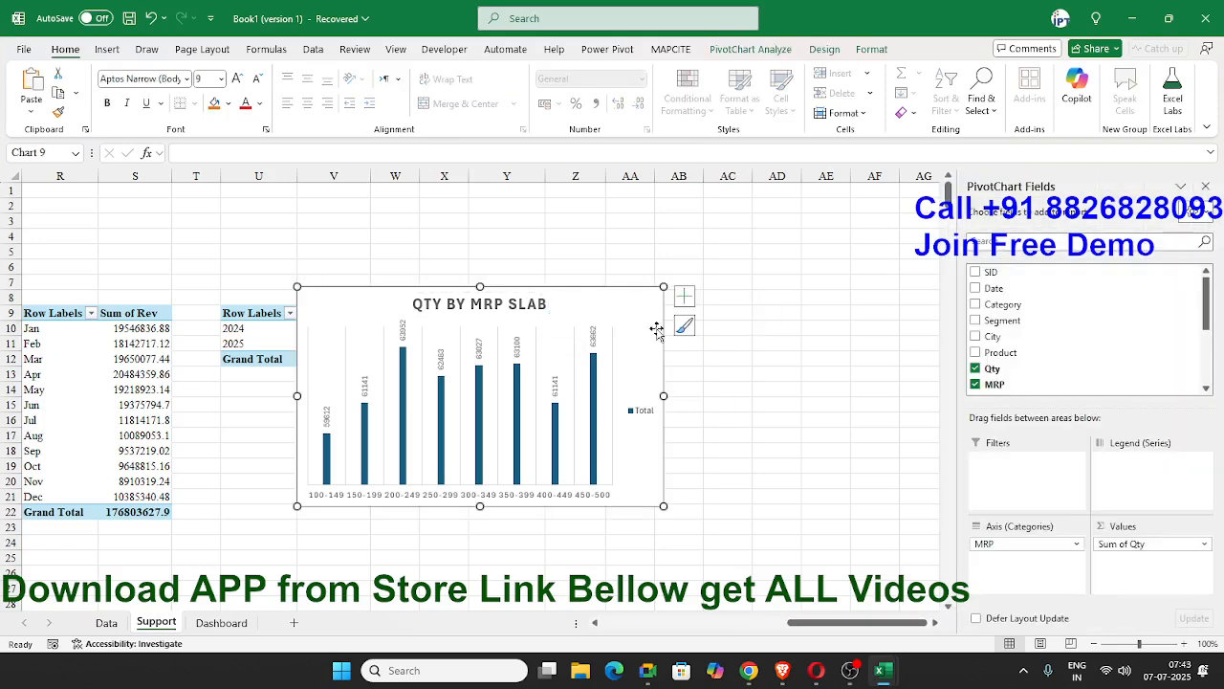
Save the recovered workbook as 7AMDS in the Downloads folder and dismiss the feedback form.
key(ctrl+s)
click(230, 361)
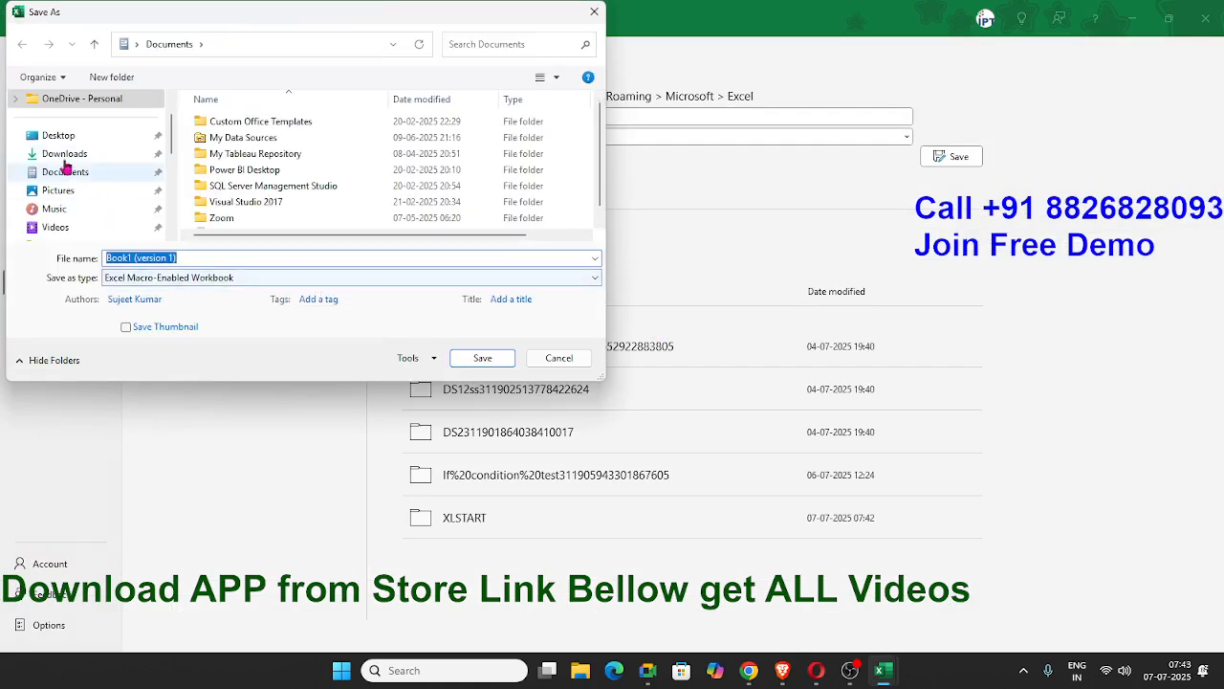
click(63, 154)
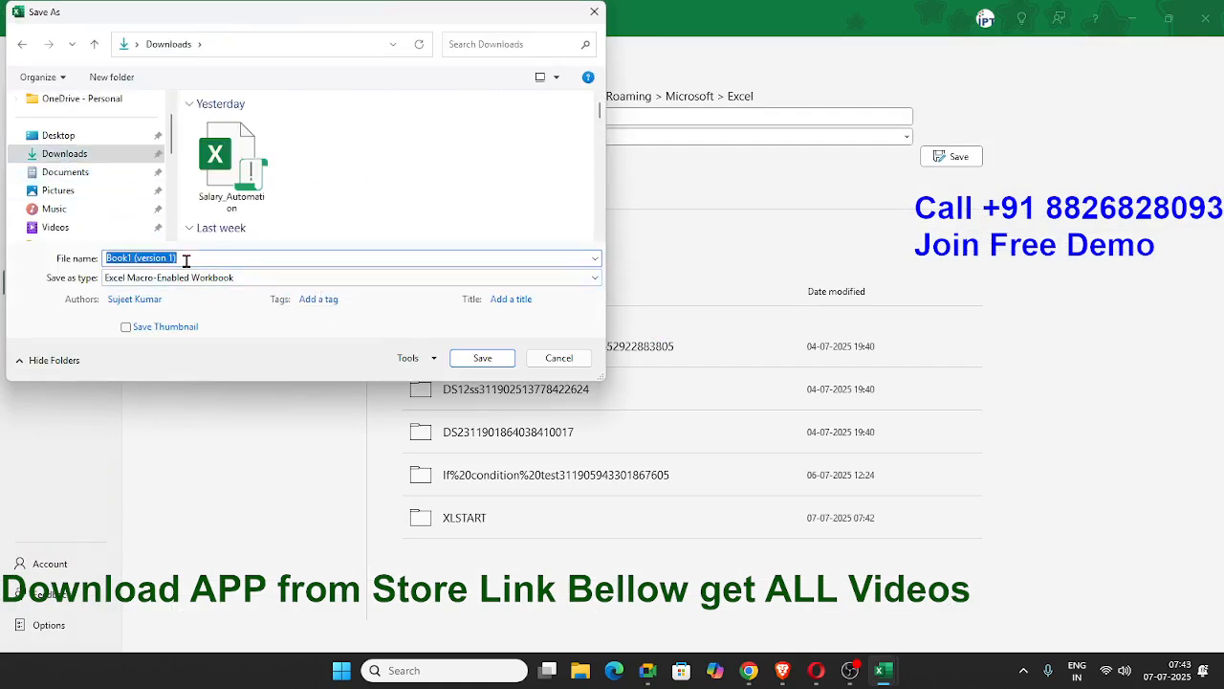
text(7AMDS)
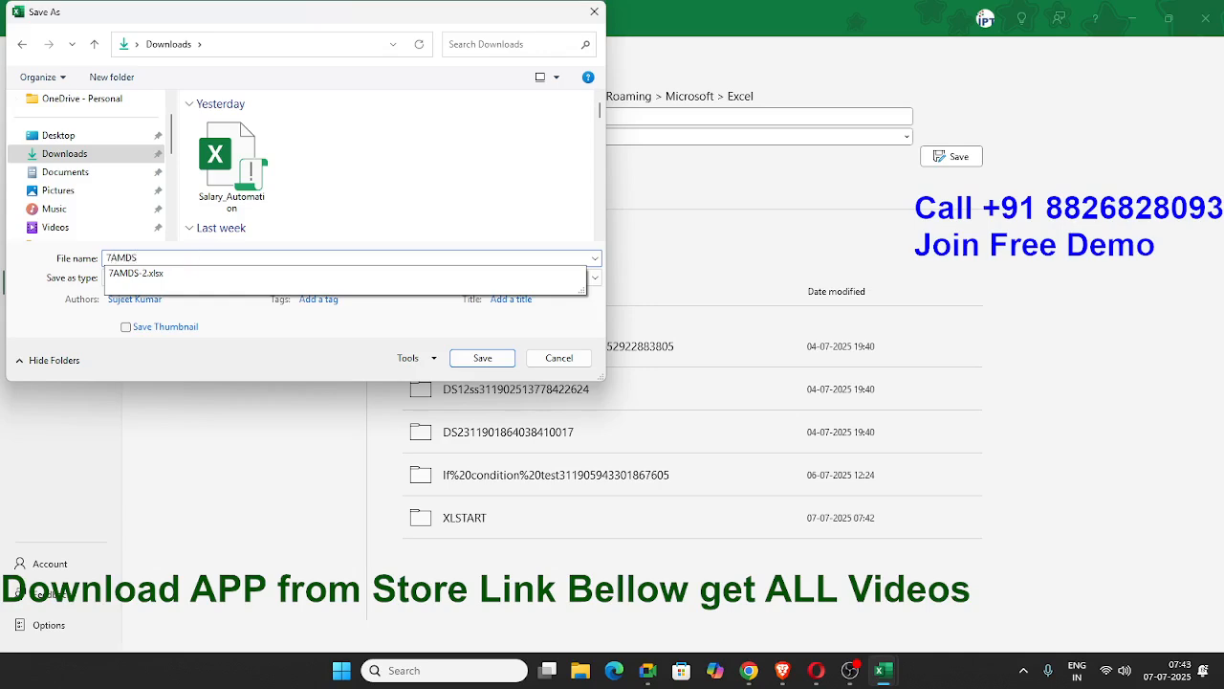
click(255, 361)
click(481, 358)
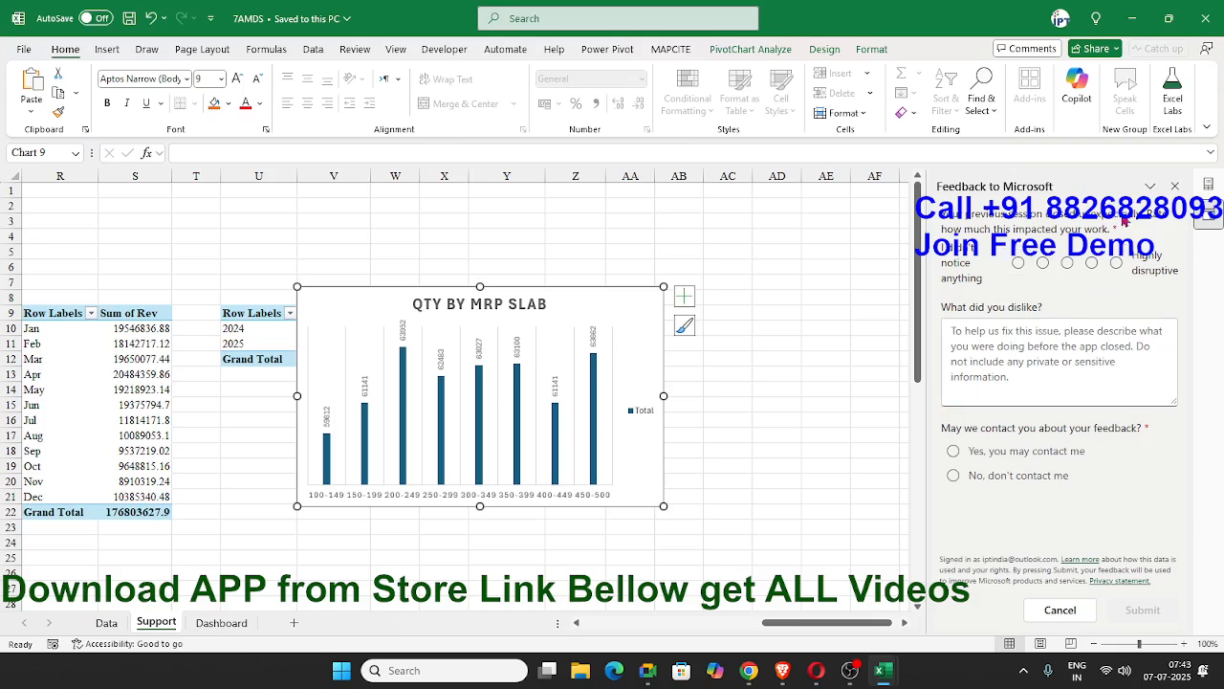
click(1174, 185)
click(806, 349)
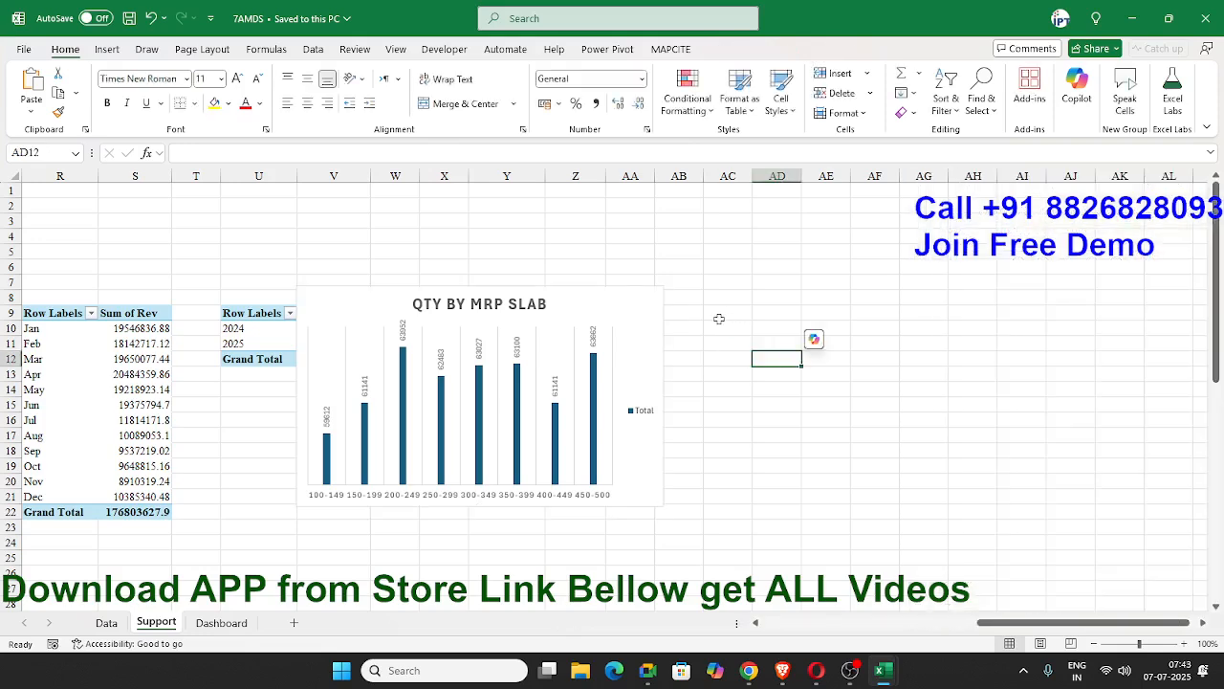
Move the QTY BY MRP SLAB chart from the Support sheet to the Dashboard sheet, just beside the PROFIT BY YEAR chart.
click(649, 328)
key(ctrl+x)
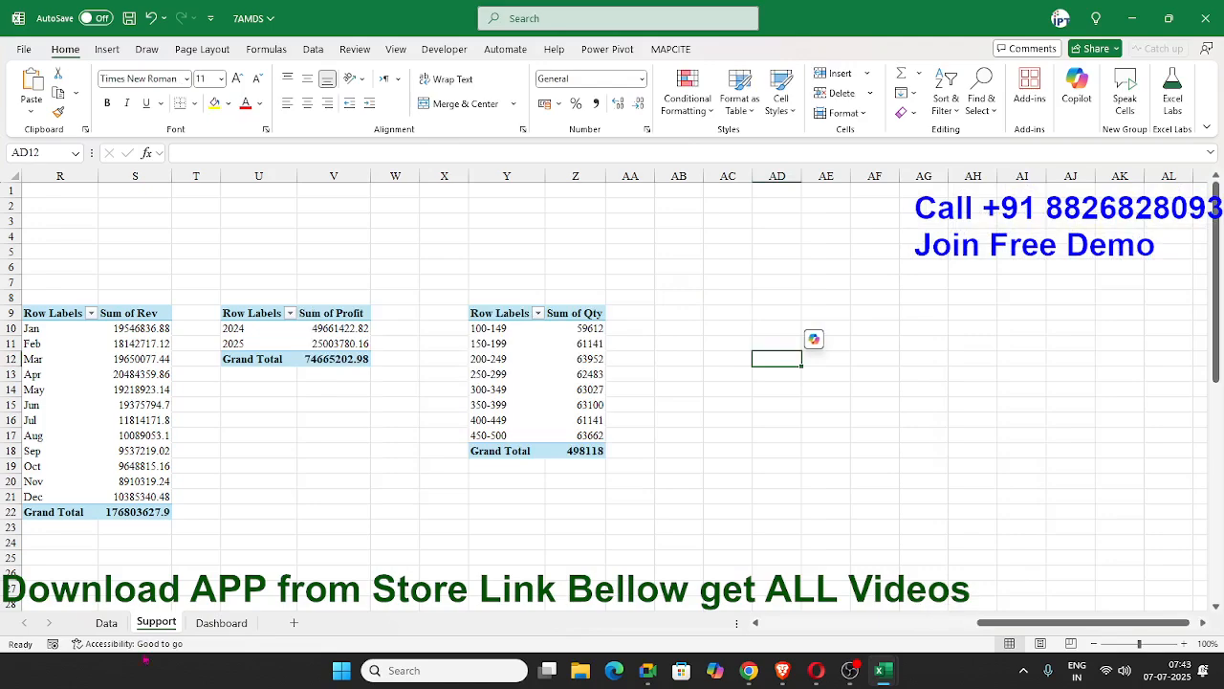
click(220, 626)
click(861, 376)
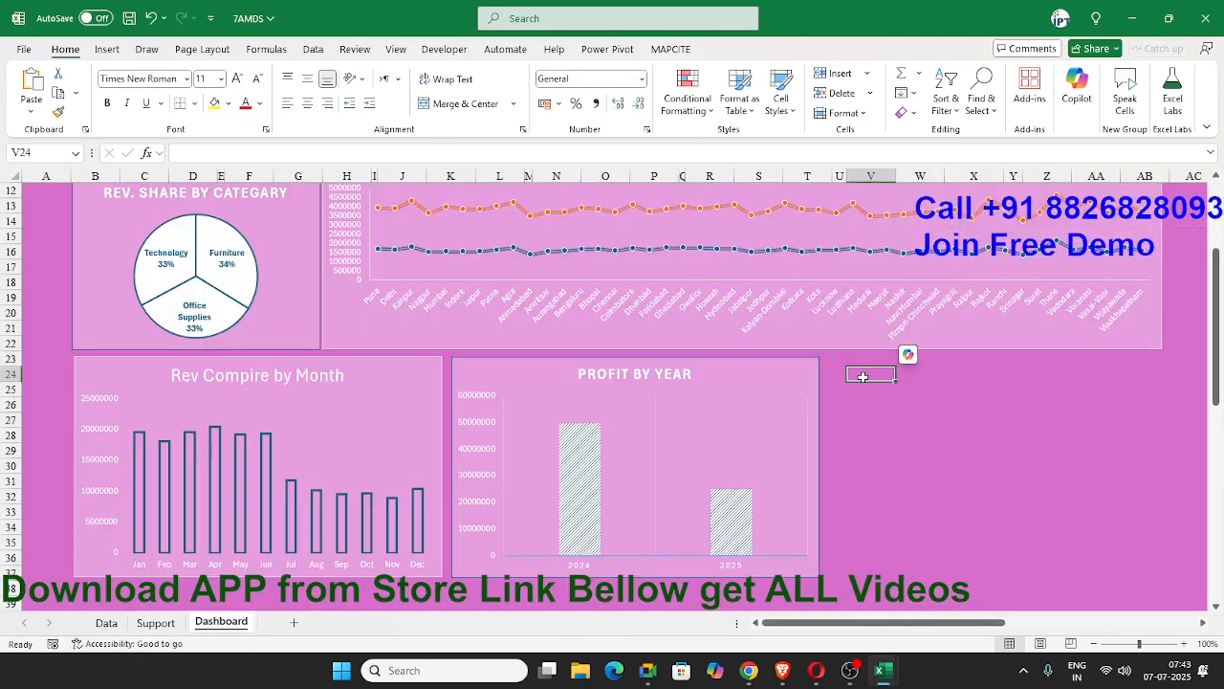
key(ctrl+v)
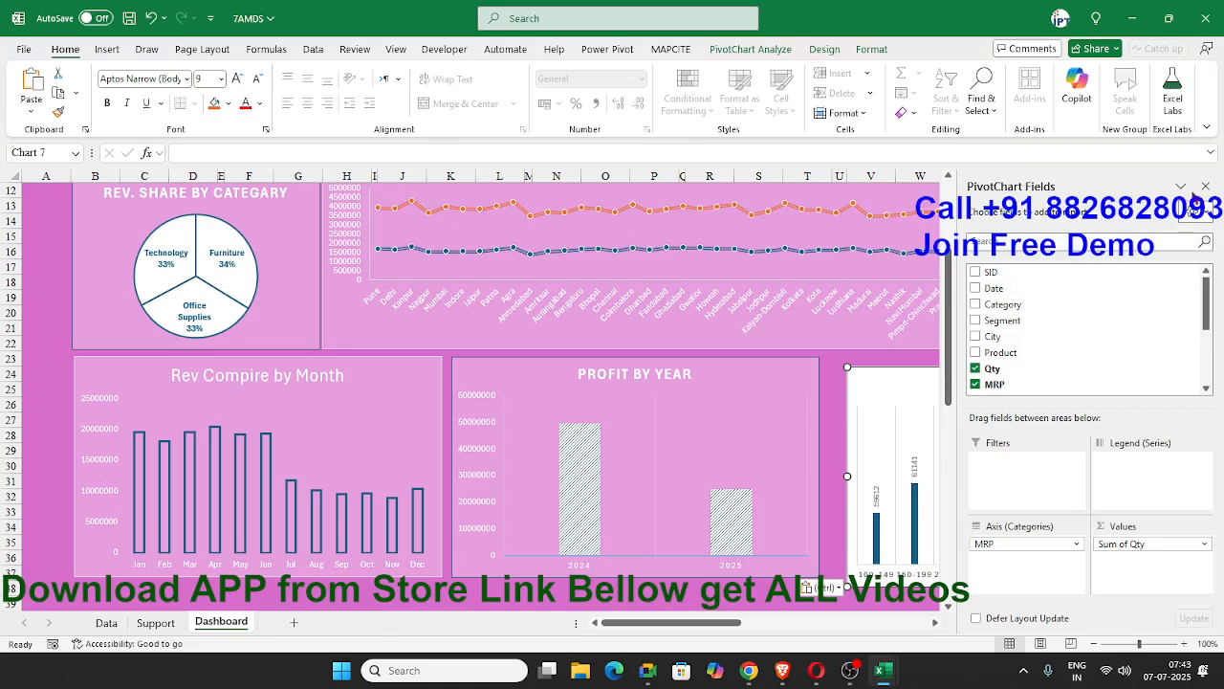
click(1205, 186)
drag(896, 374, 874, 370)
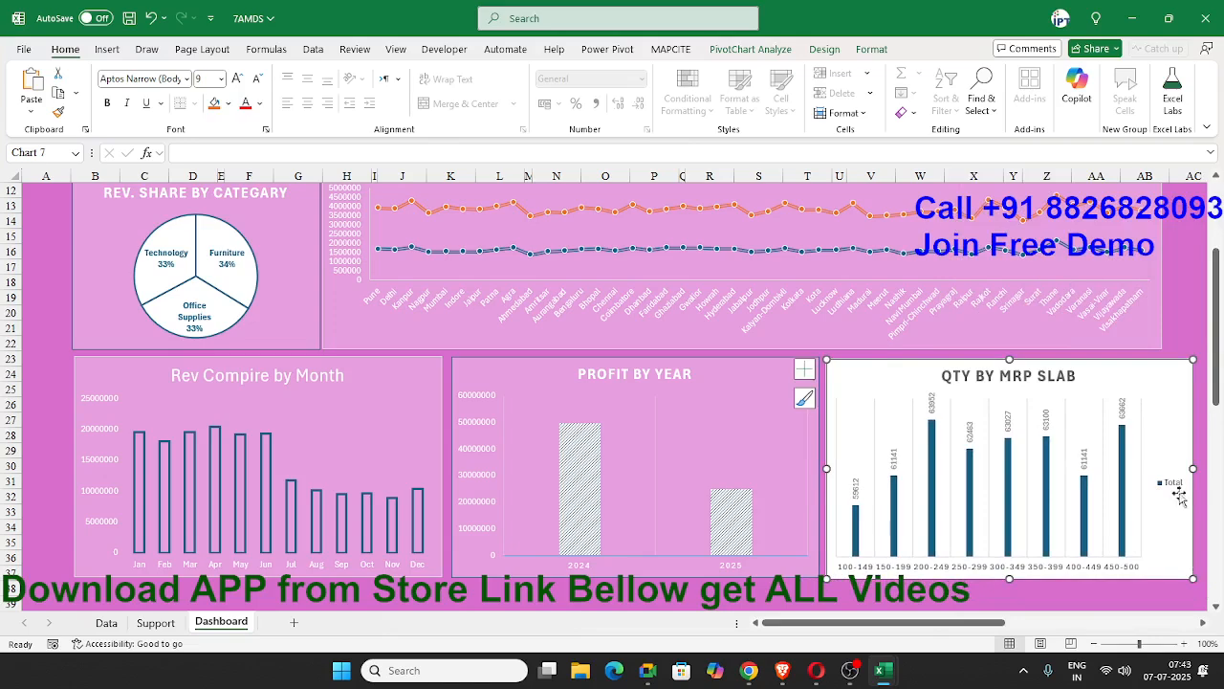
Remove the legend from the QTY BY MRP SLAB chart and narrow the chart to roughly align with the line chart above.
click(1203, 623)
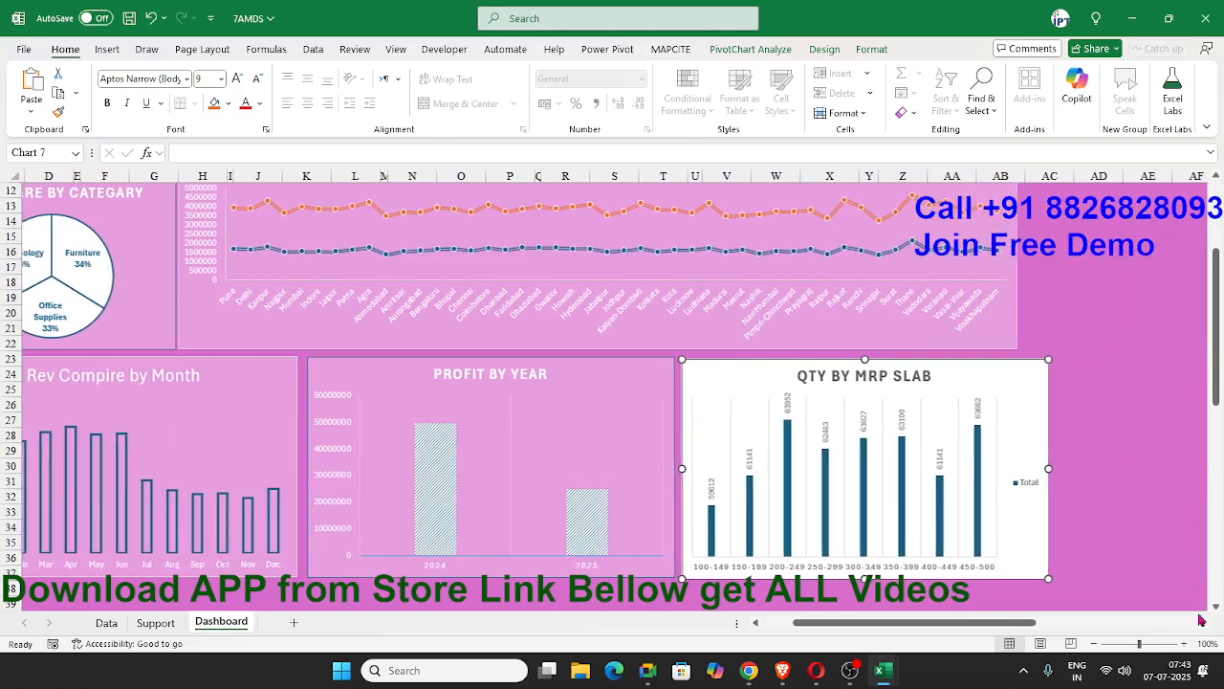
click(1066, 369)
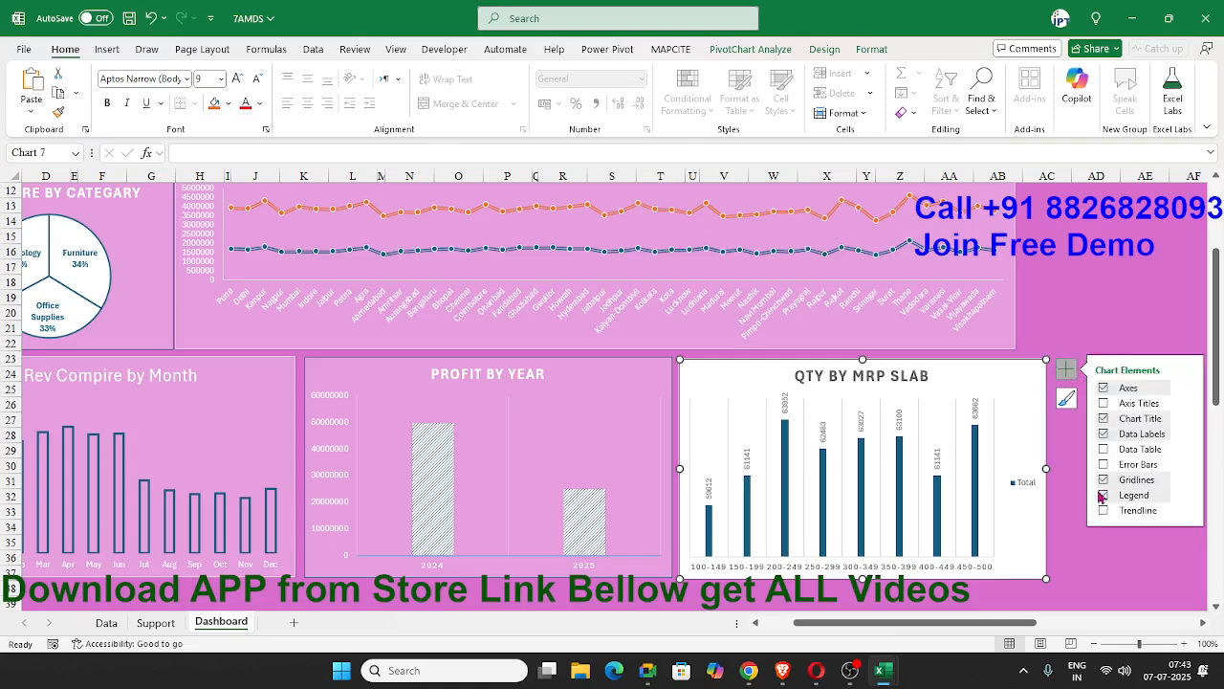
click(1103, 496)
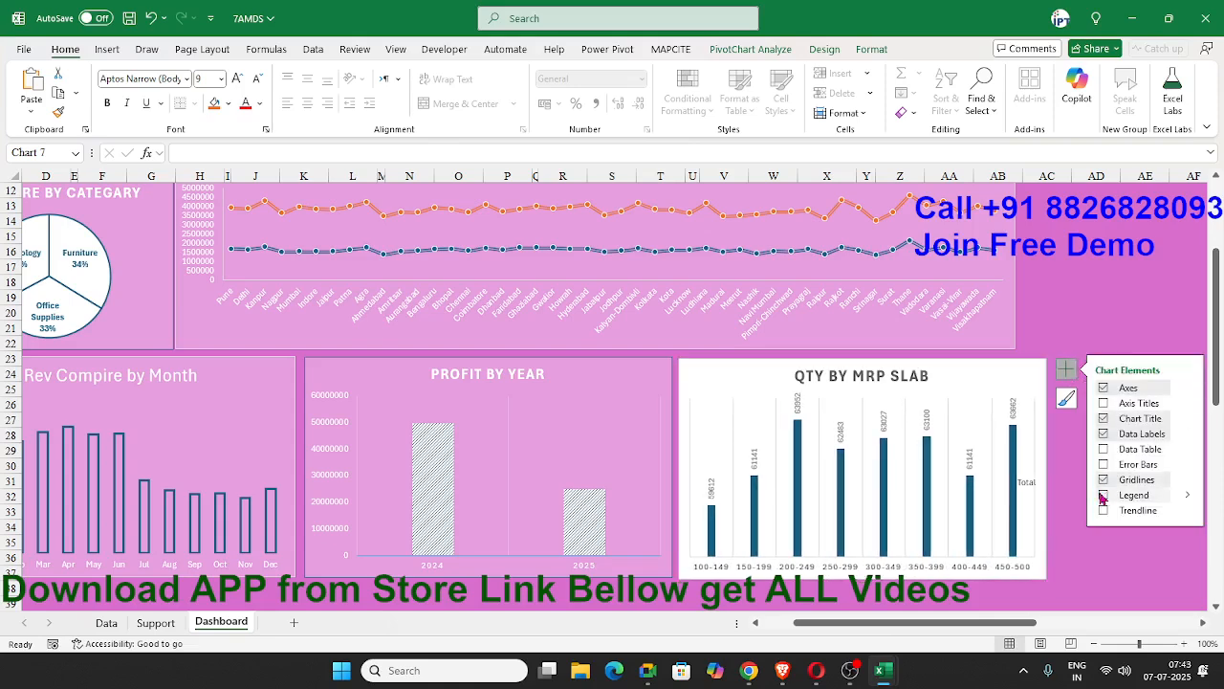
drag(1046, 579, 1020, 580)
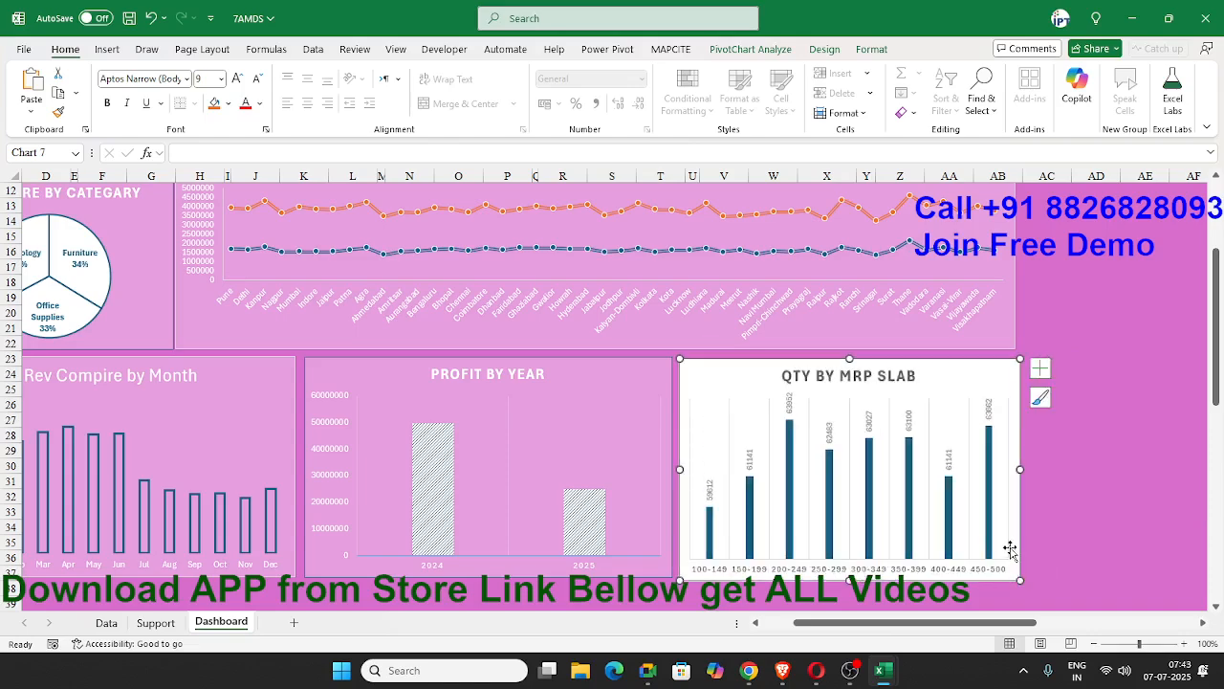
right_click(956, 374)
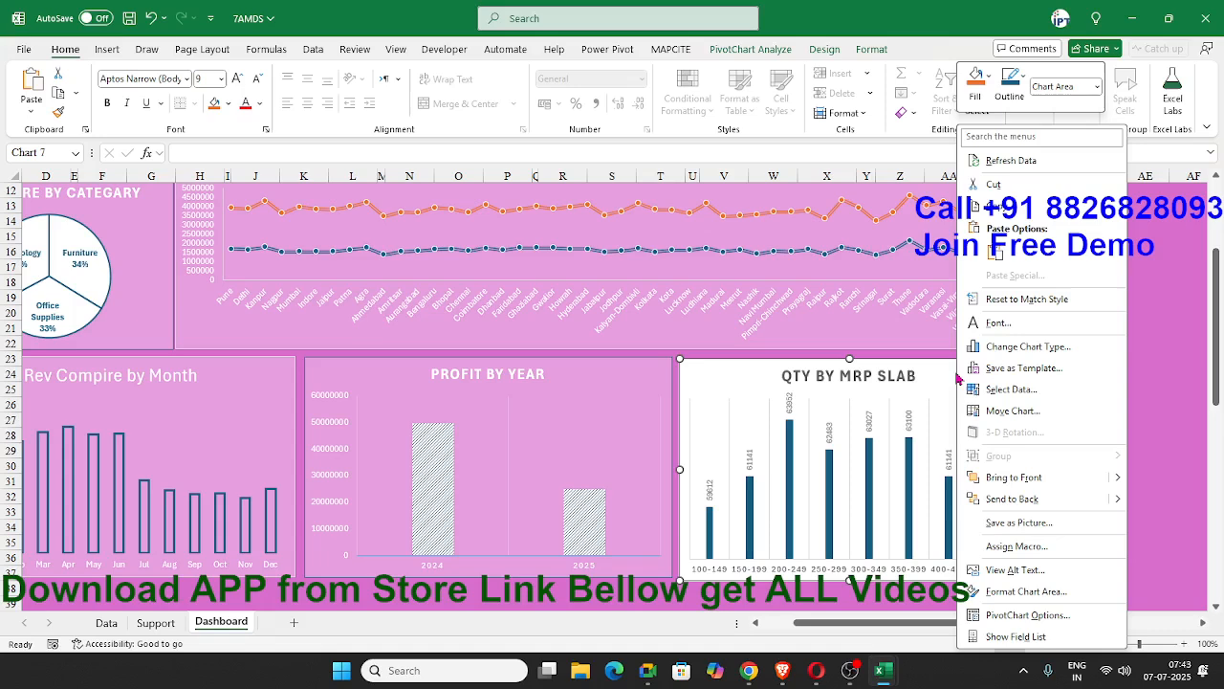
click(1031, 615)
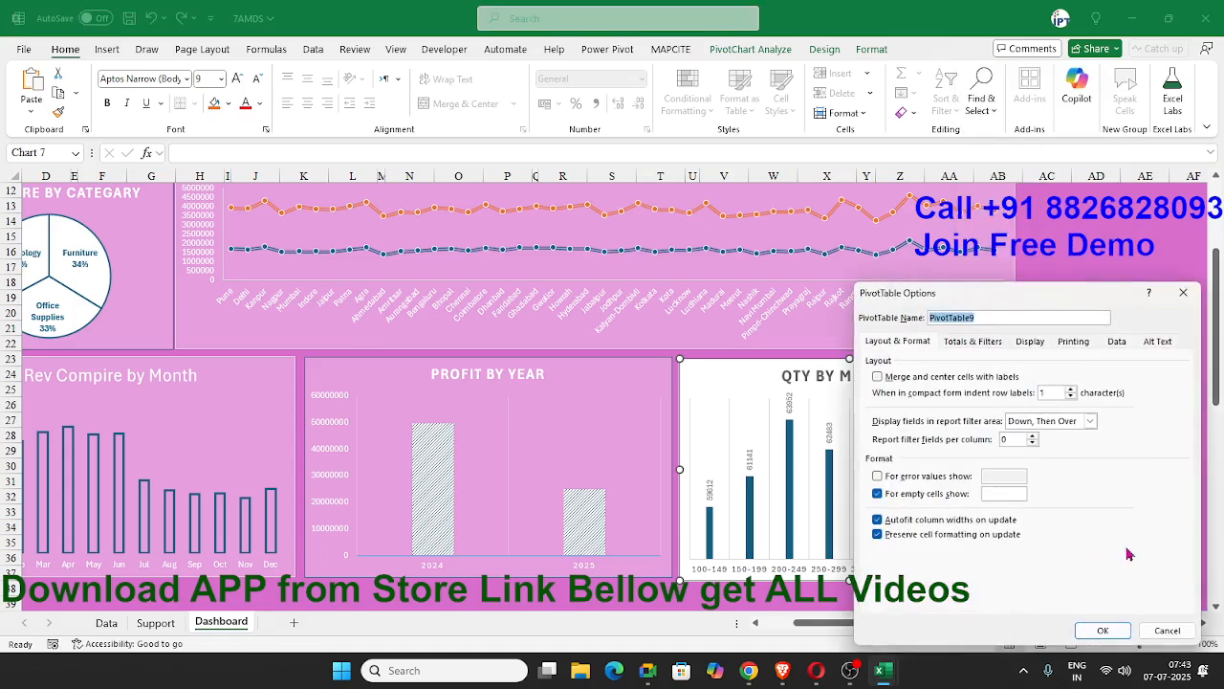
key(Escape)
Give the QTY BY MRP SLAB chart area a light pink solid fill matching the other dashboard charts.
right_click(702, 375)
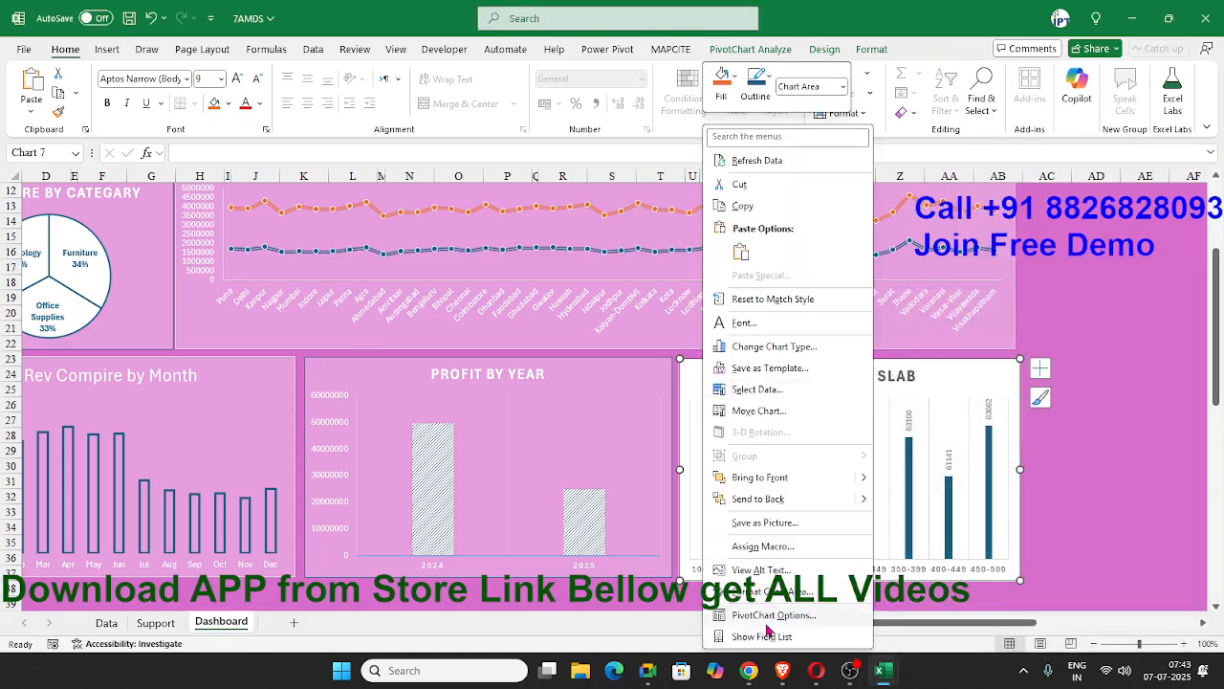
click(765, 592)
click(1040, 284)
click(1044, 325)
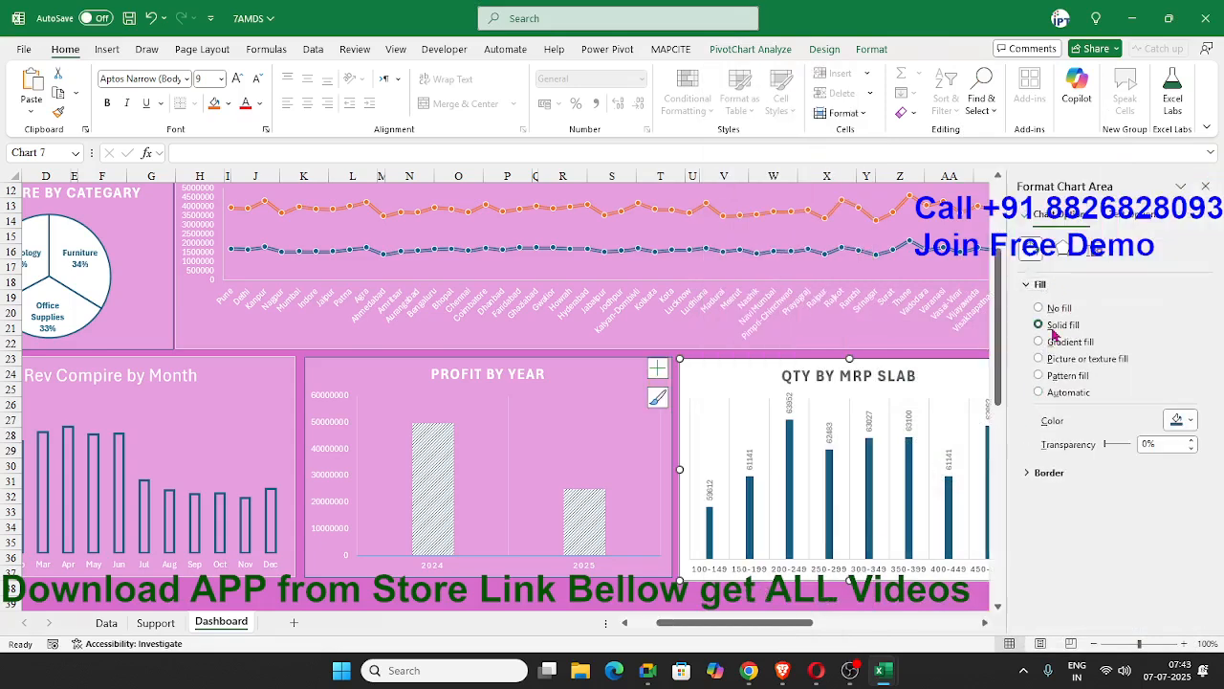
click(1194, 424)
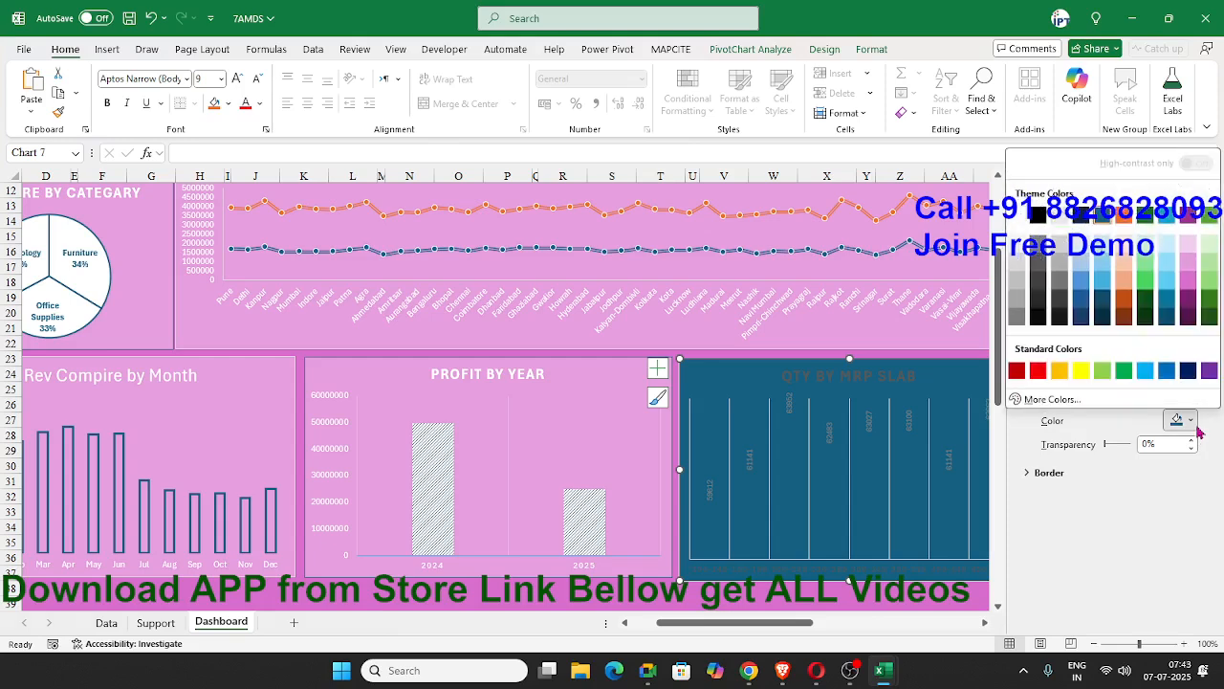
click(1196, 274)
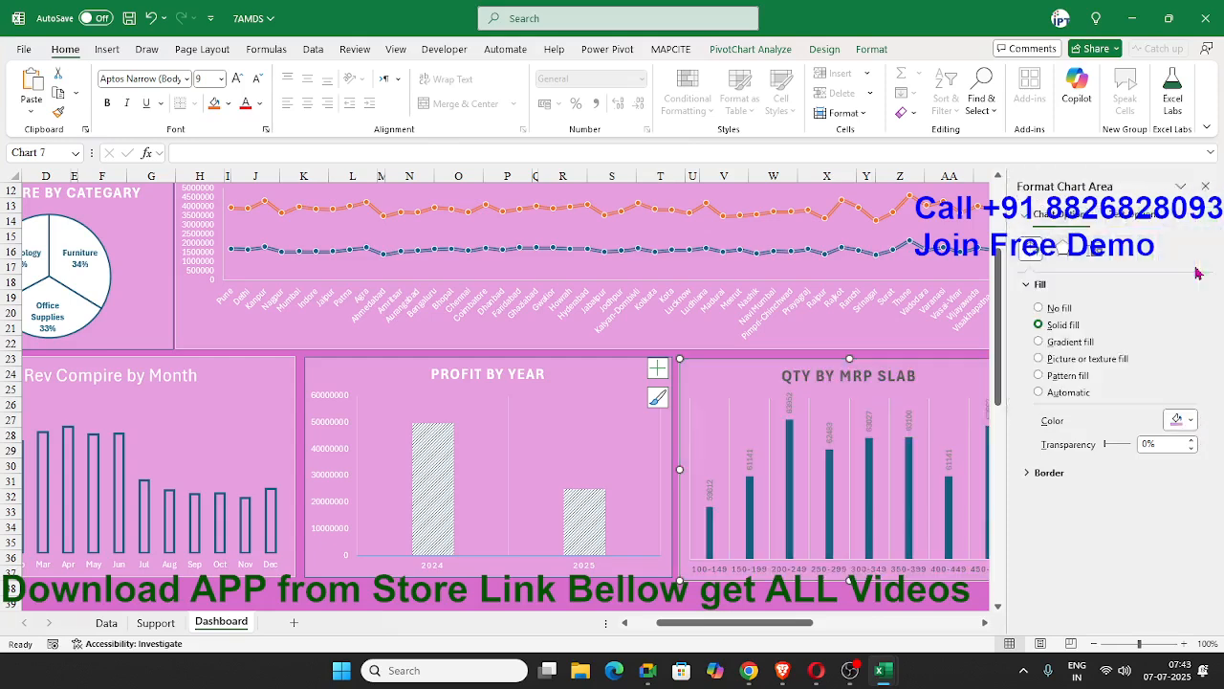
Change the font colour of the QTY BY MRP SLAB chart's data labels and horizontal axis labels to white.
click(790, 403)
click(259, 104)
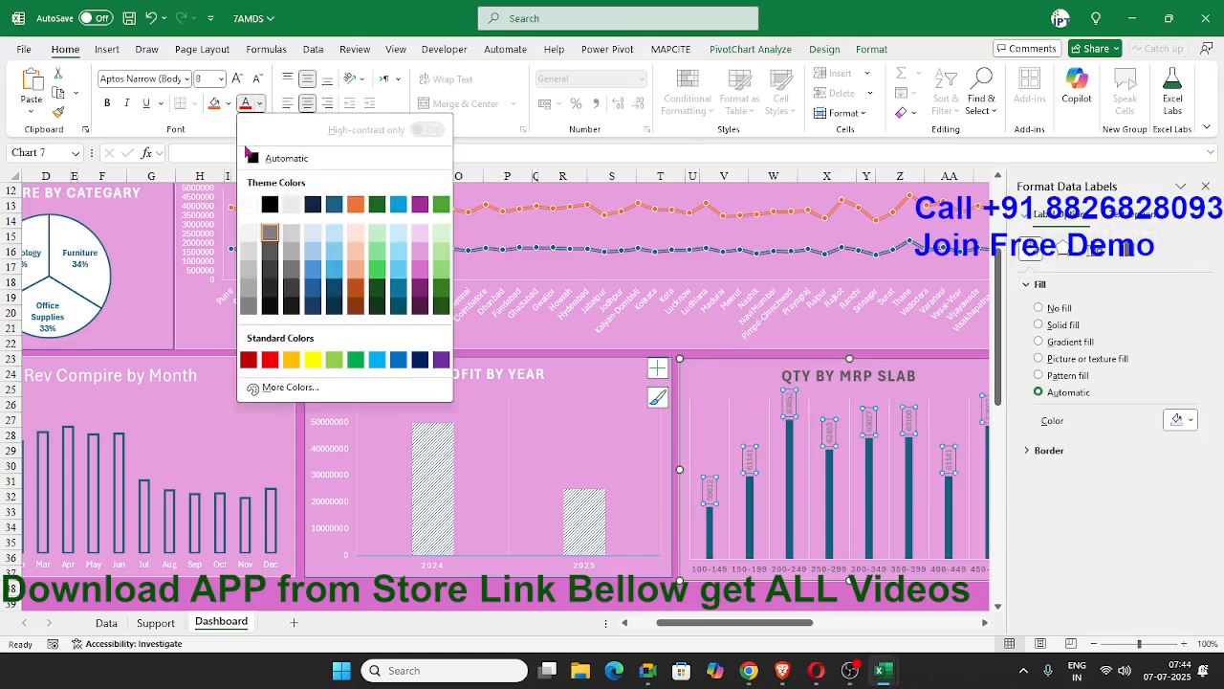
click(249, 202)
click(725, 574)
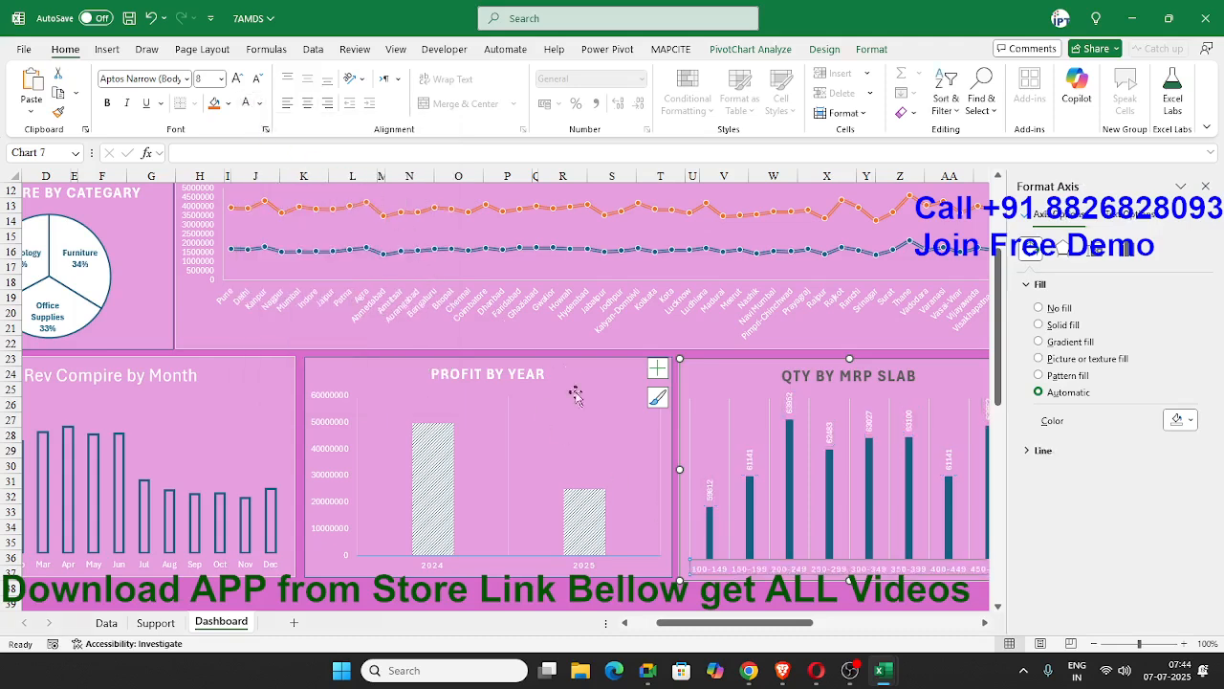
click(699, 594)
Widen the QTY BY MRP SLAB chart's columns by setting the gap width to 84%, and close the formatting options.
right_click(750, 540)
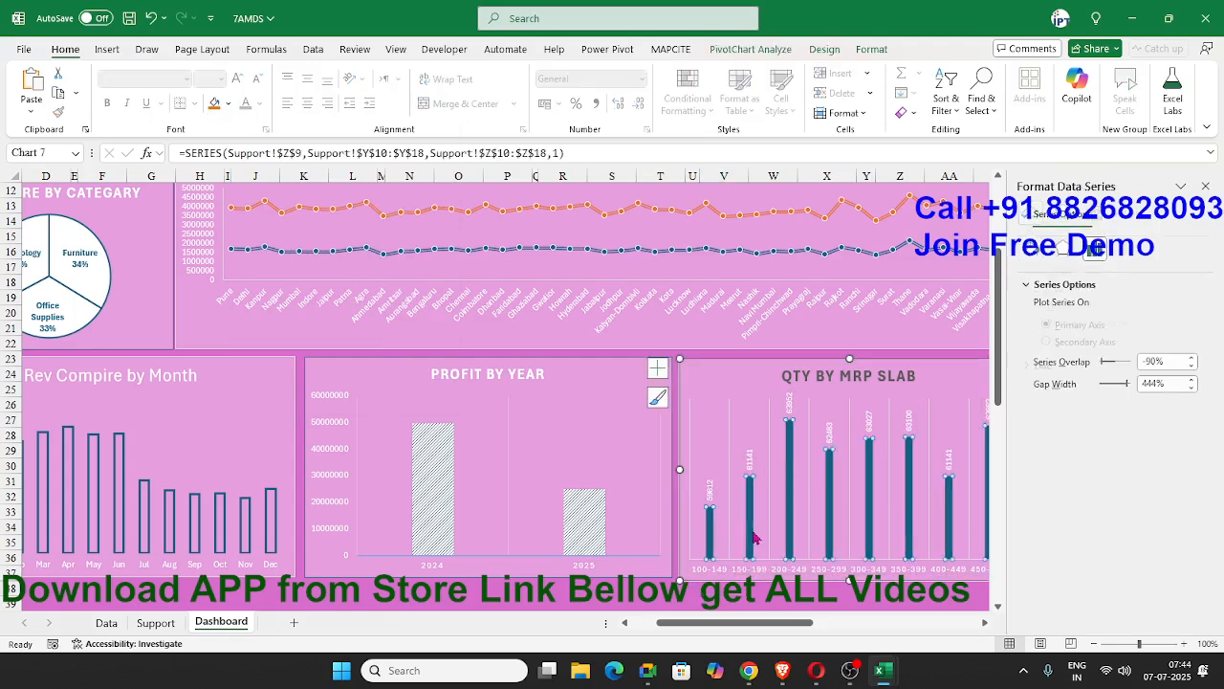
drag(1134, 386, 1106, 389)
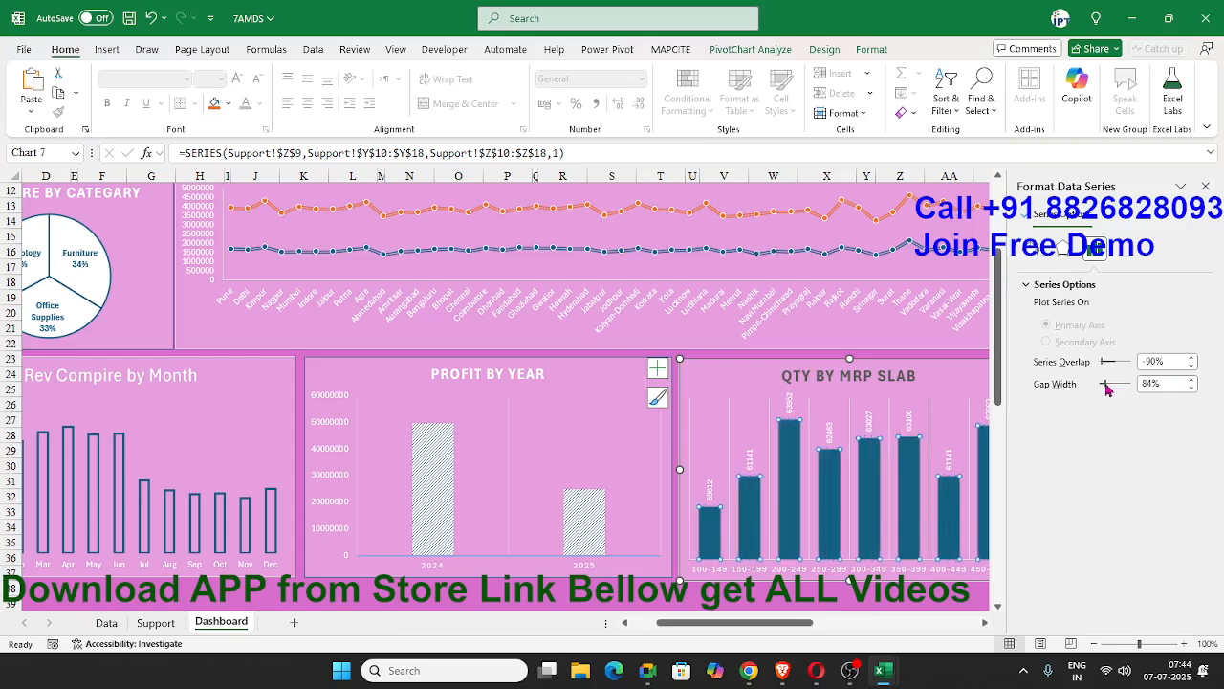
click(607, 604)
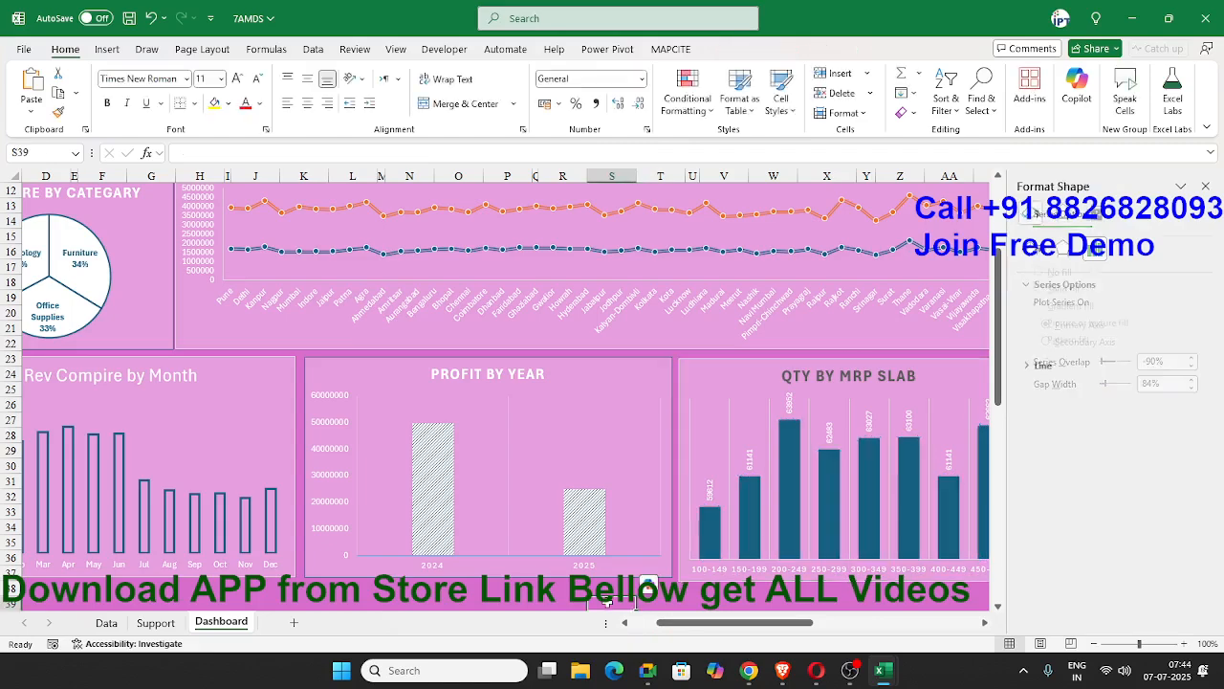
click(1207, 186)
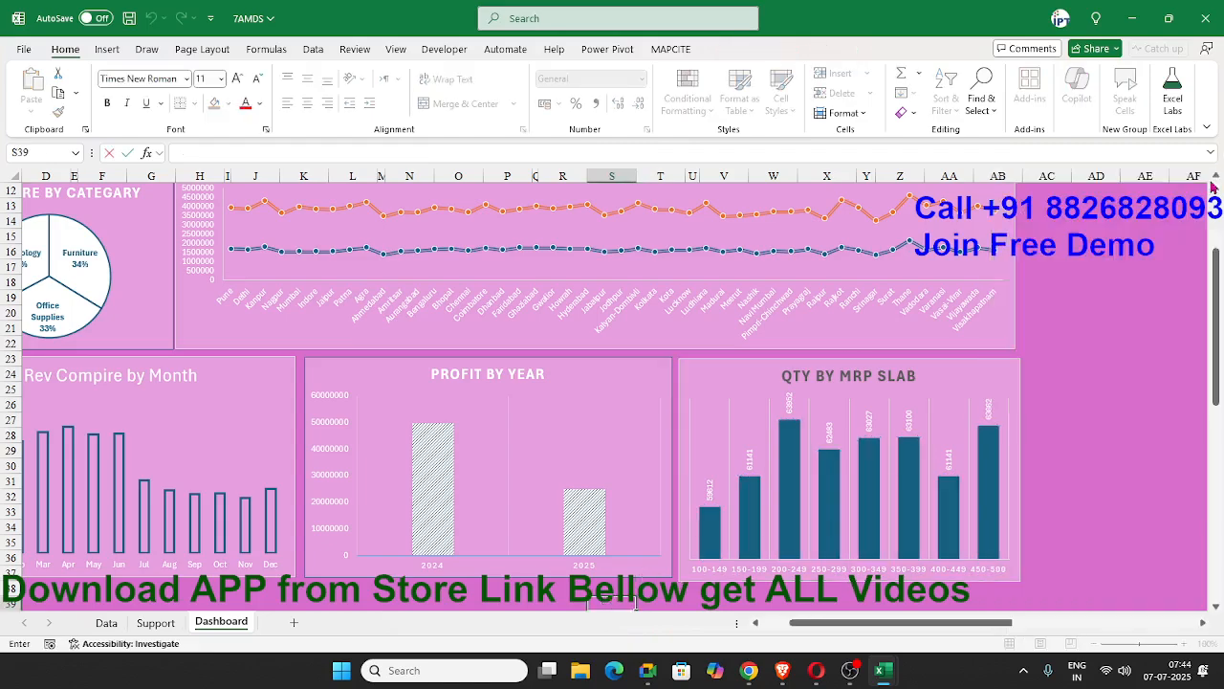
Connect the Support sheet's profit-by-year PivotTable to both the Category and Segment slicers.
scroll(1064, 358, up, 4)
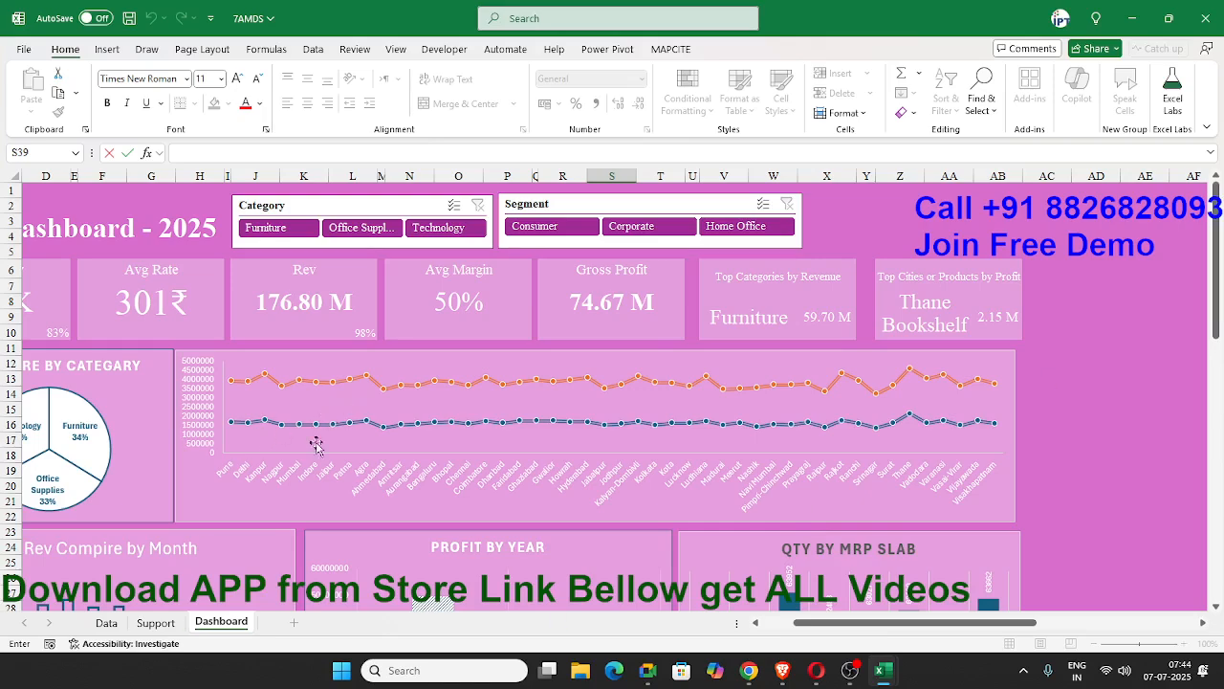
click(161, 623)
click(571, 375)
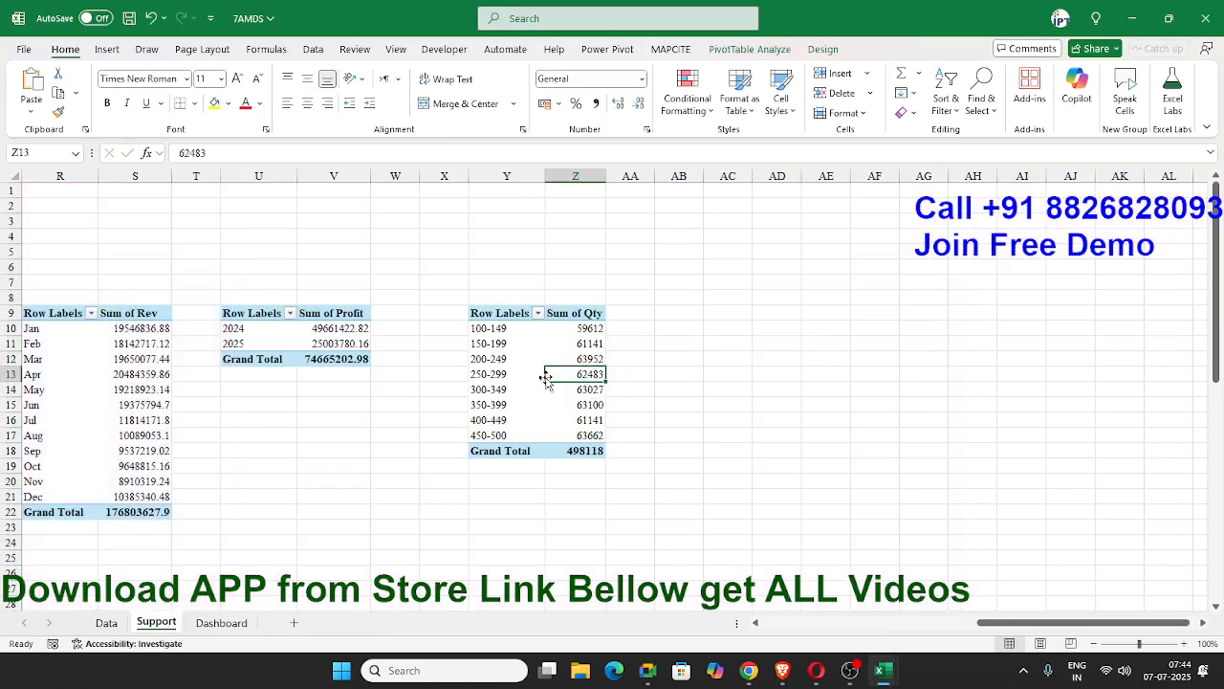
click(361, 344)
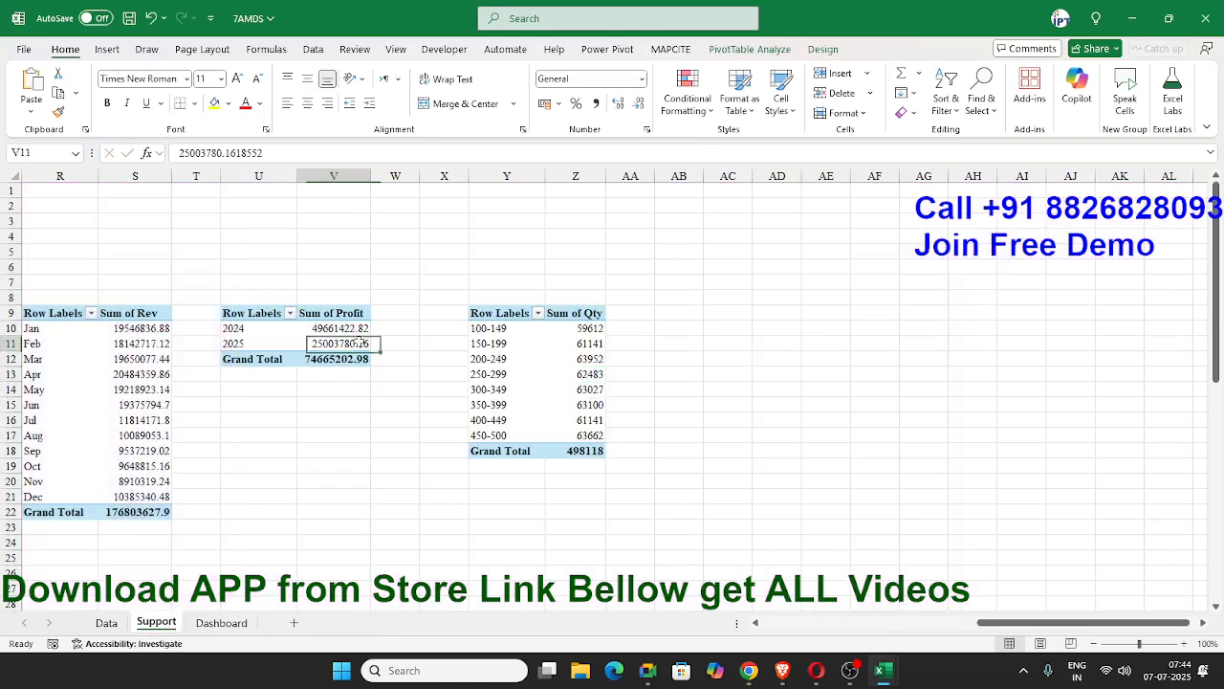
click(823, 48)
click(750, 49)
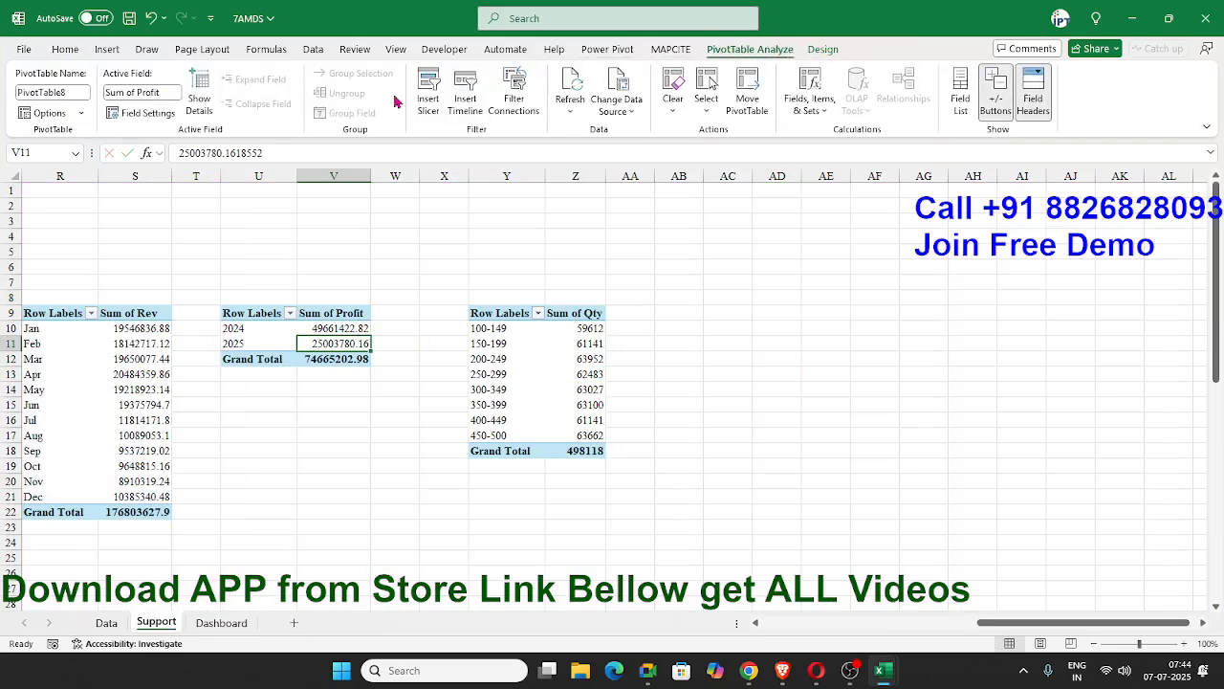
click(511, 110)
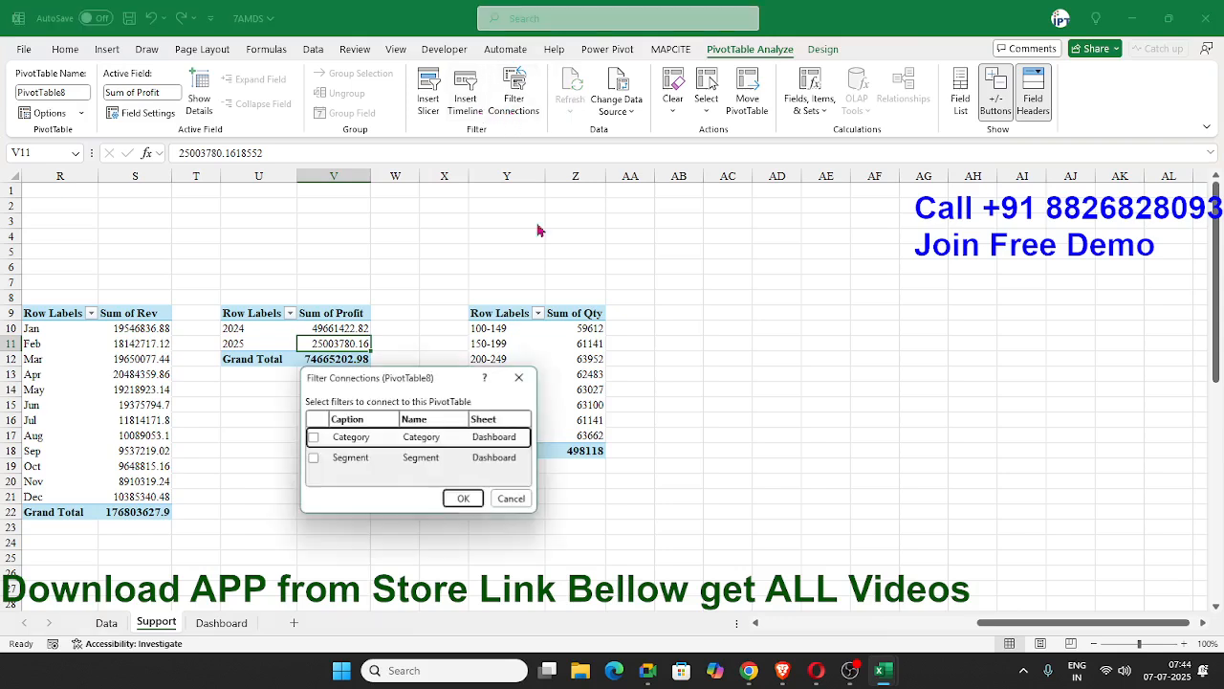
click(313, 437)
click(313, 457)
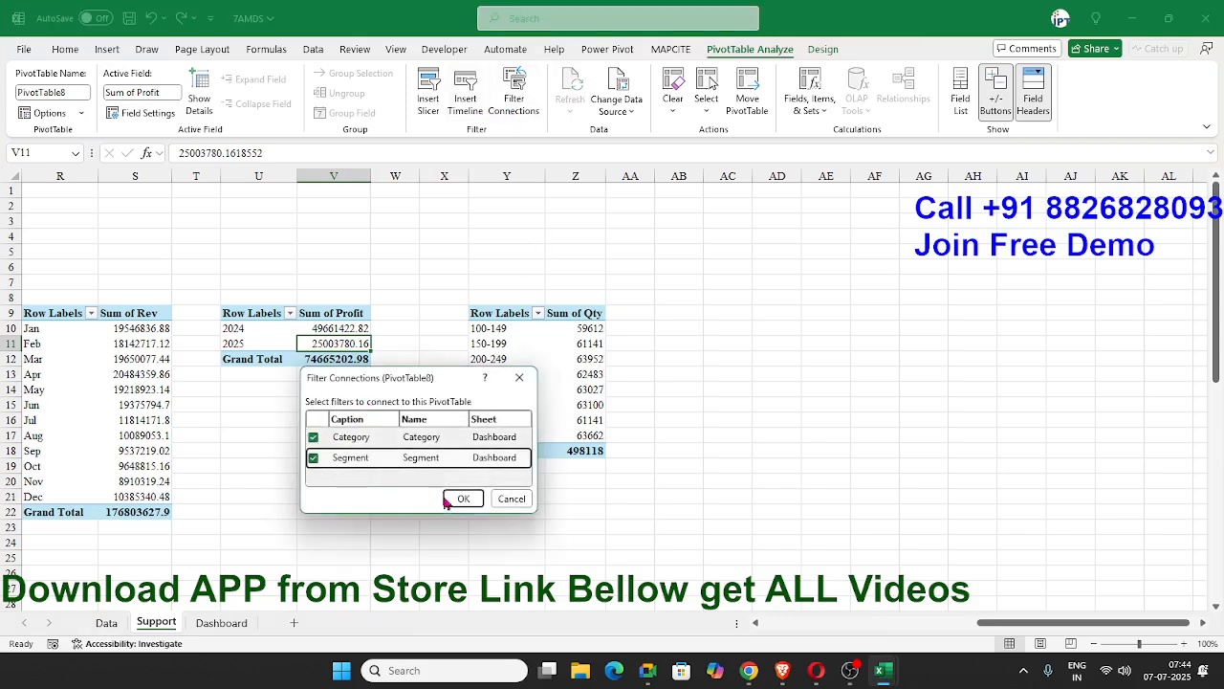
click(463, 499)
Connect the Support sheet's MRP slab quantity PivotTable to the Category and Segment slicers.
click(525, 383)
click(513, 103)
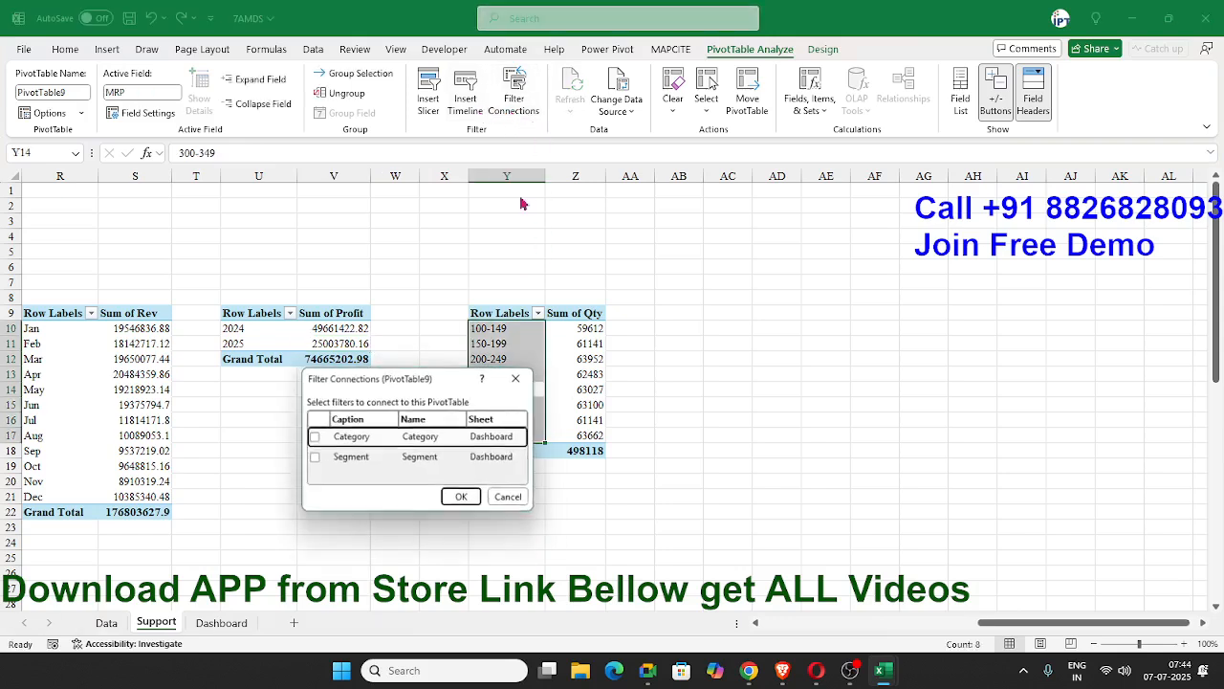
click(313, 437)
click(313, 457)
click(463, 498)
Test the dashboard's Category slicer with Furniture and Office Supplies, clearing the filter at the end.
click(226, 627)
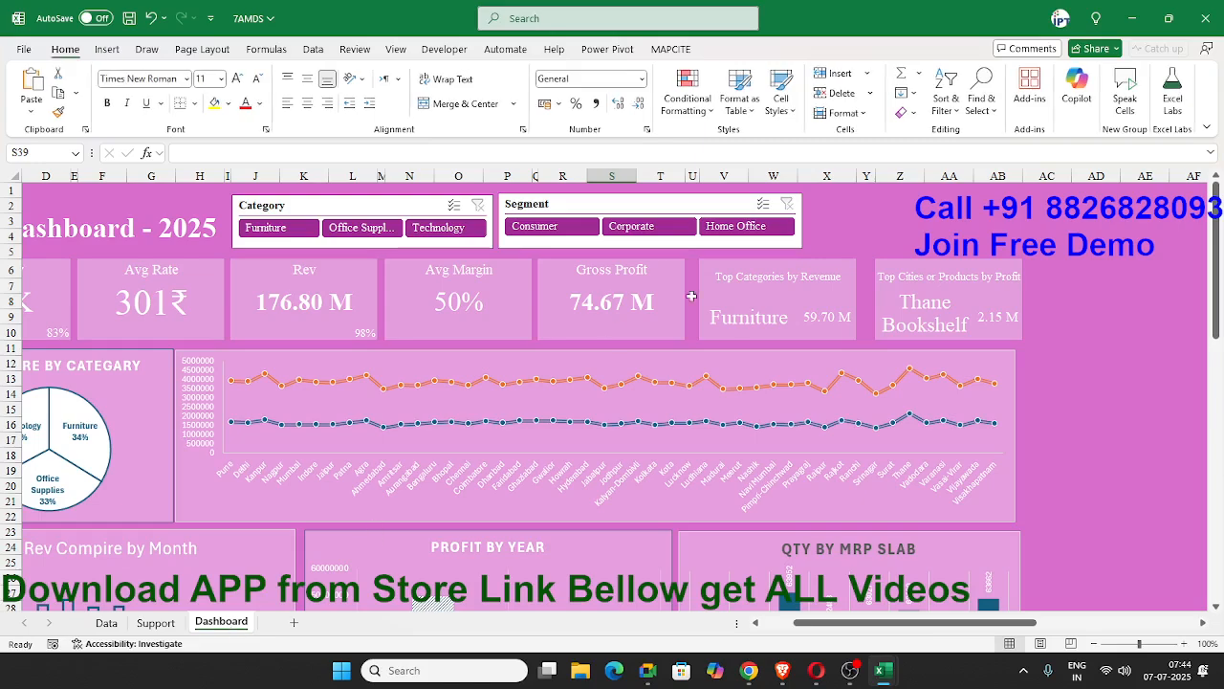
scroll(954, 634, left, 3)
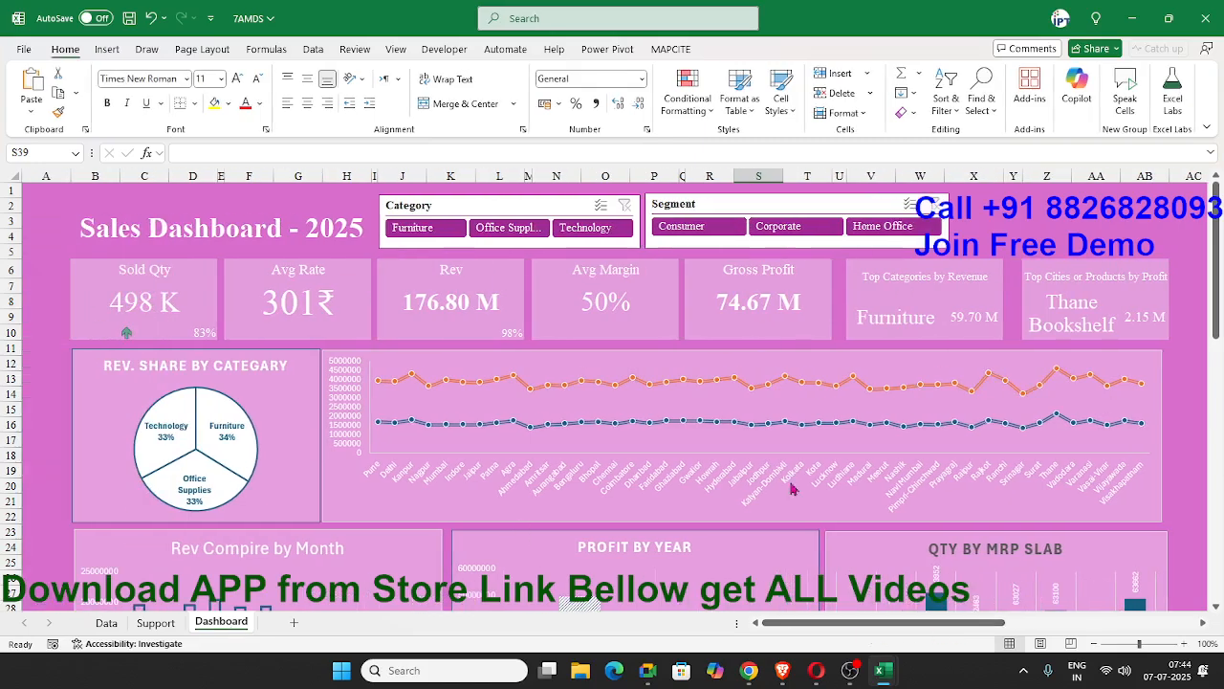
scroll(793, 481, down, 4)
scroll(789, 473, up, 4)
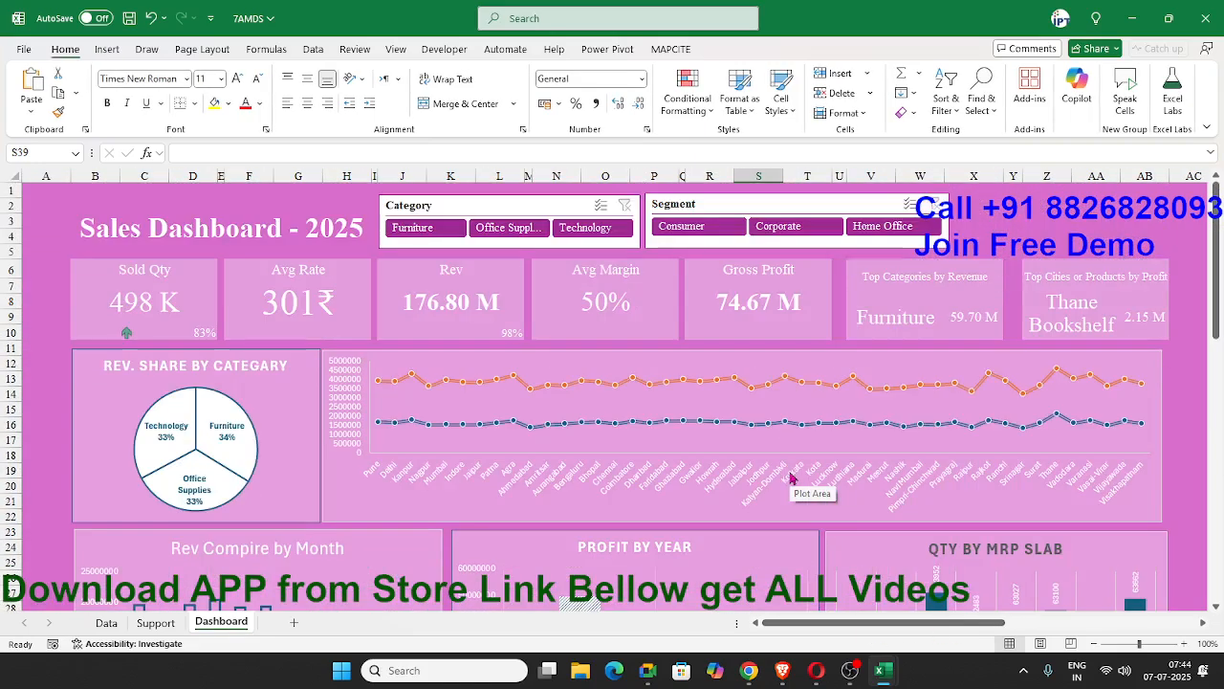
drag(494, 311, 478, 322)
click(598, 331)
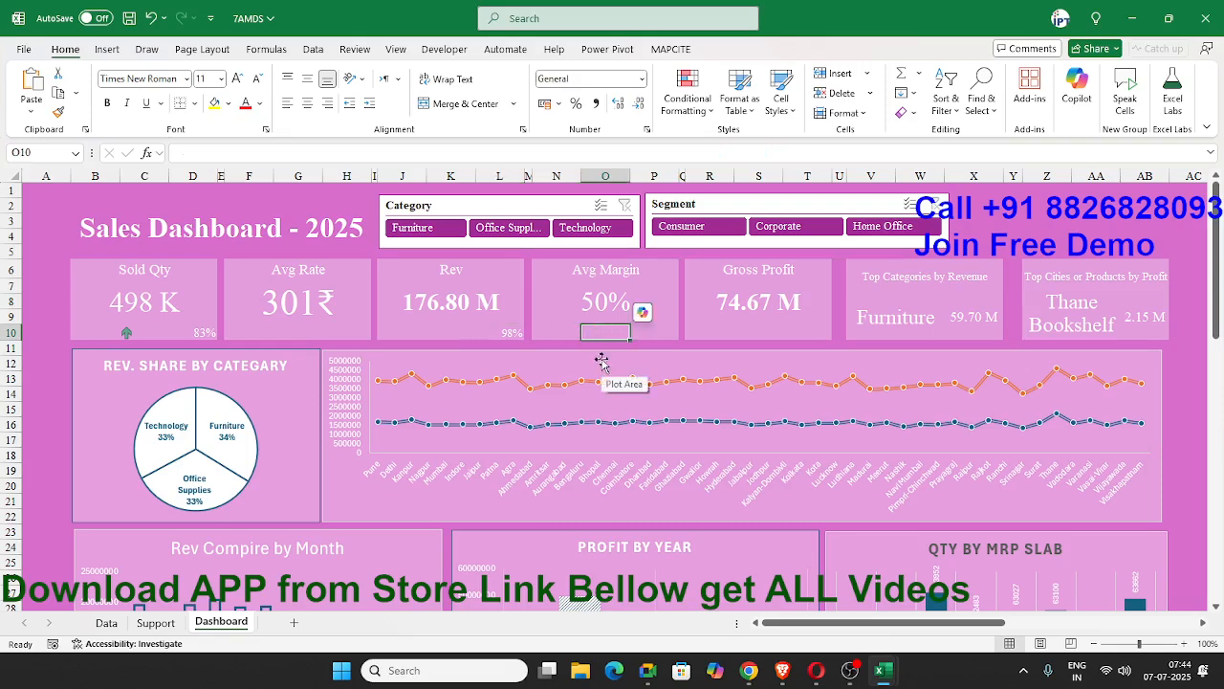
click(452, 229)
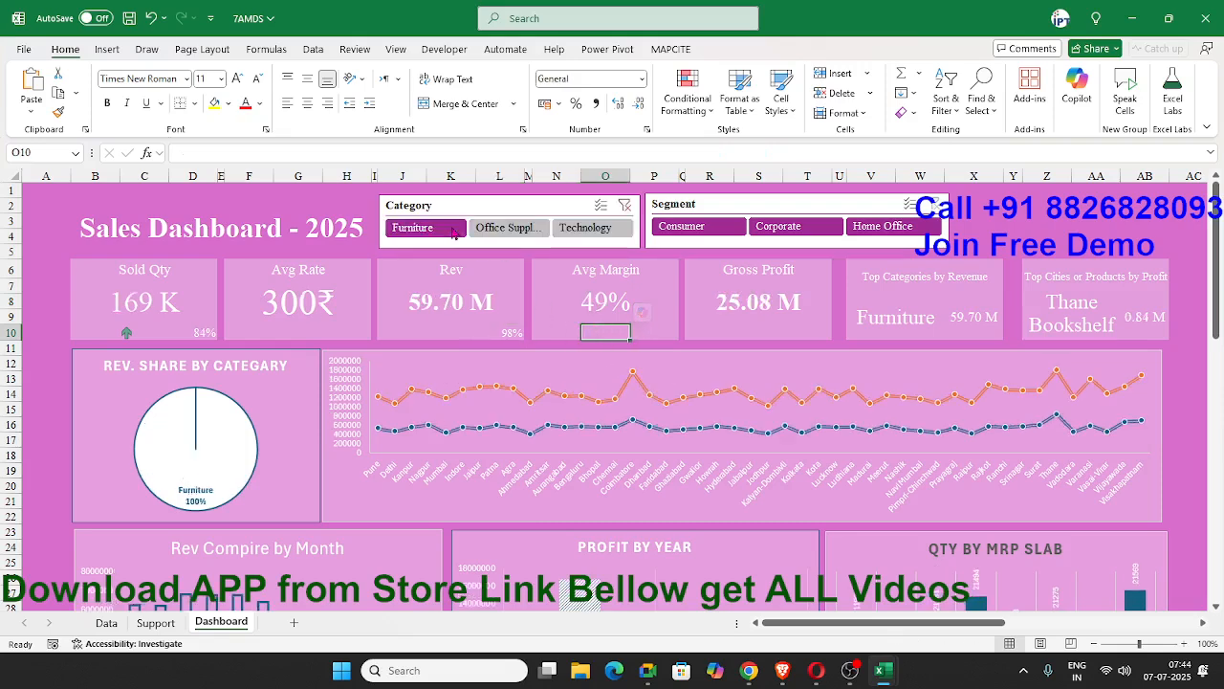
click(519, 230)
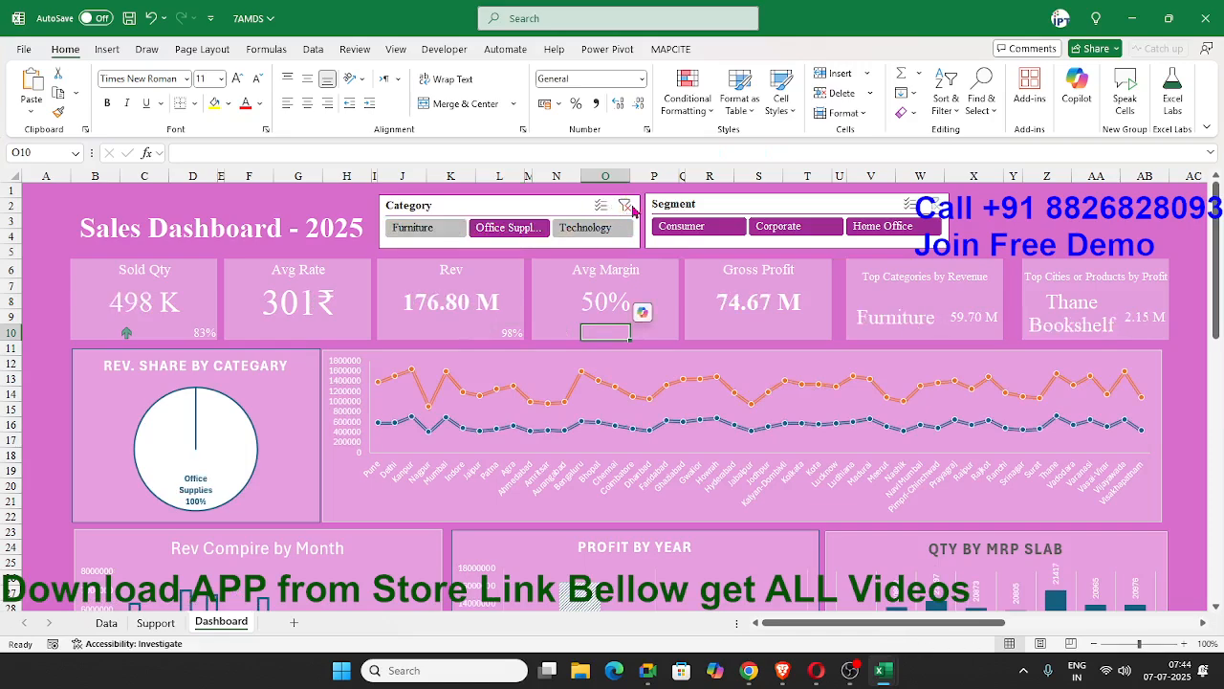
click(625, 205)
scroll(623, 259, down, 6)
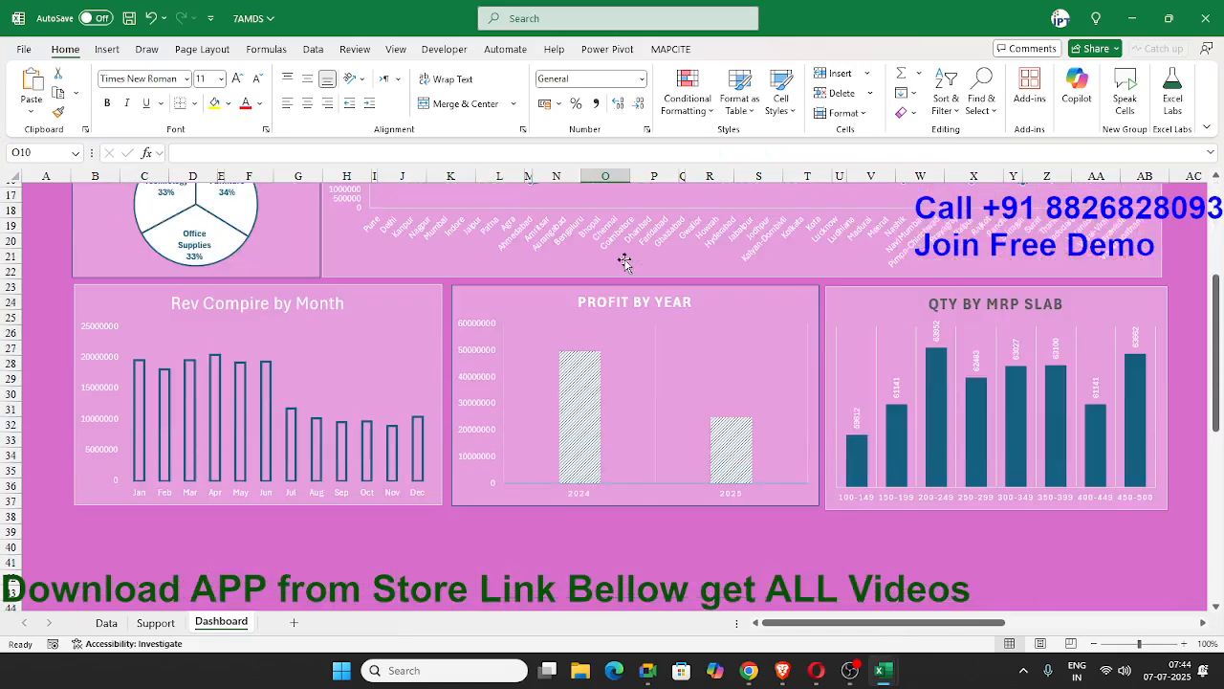
Narrow column A and reduce the height of row 1 to tighten the dashboard's outer margins.
scroll(622, 259, up, 6)
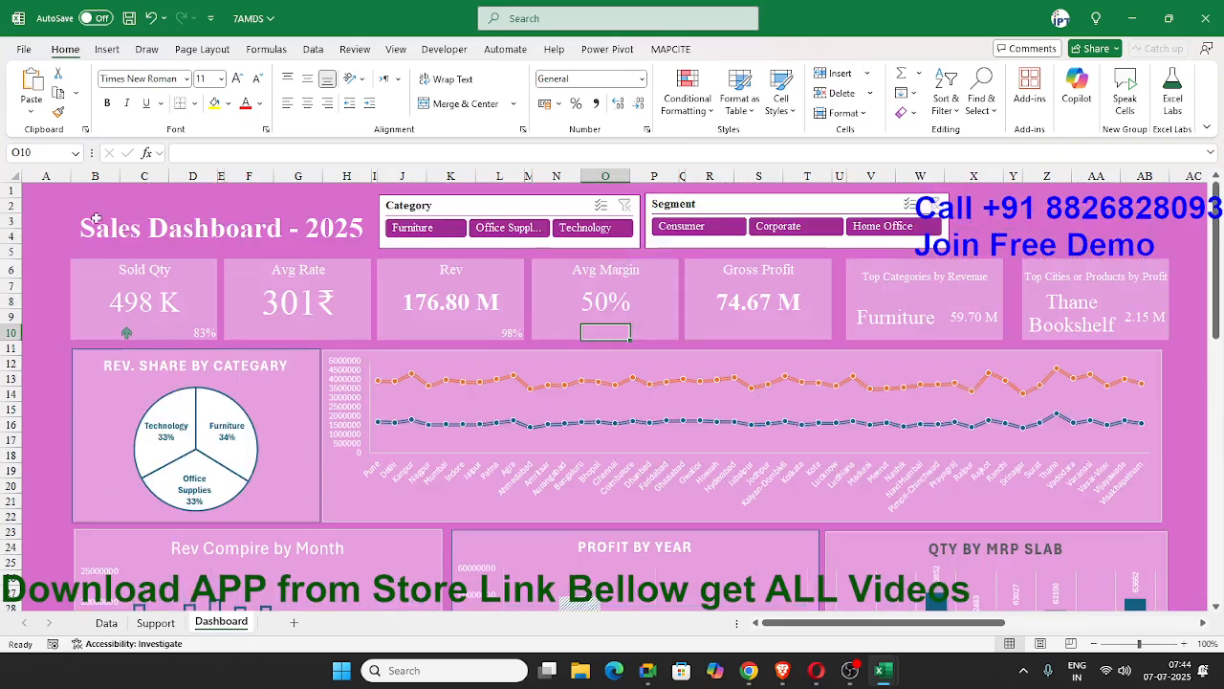
drag(71, 180, 18, 192)
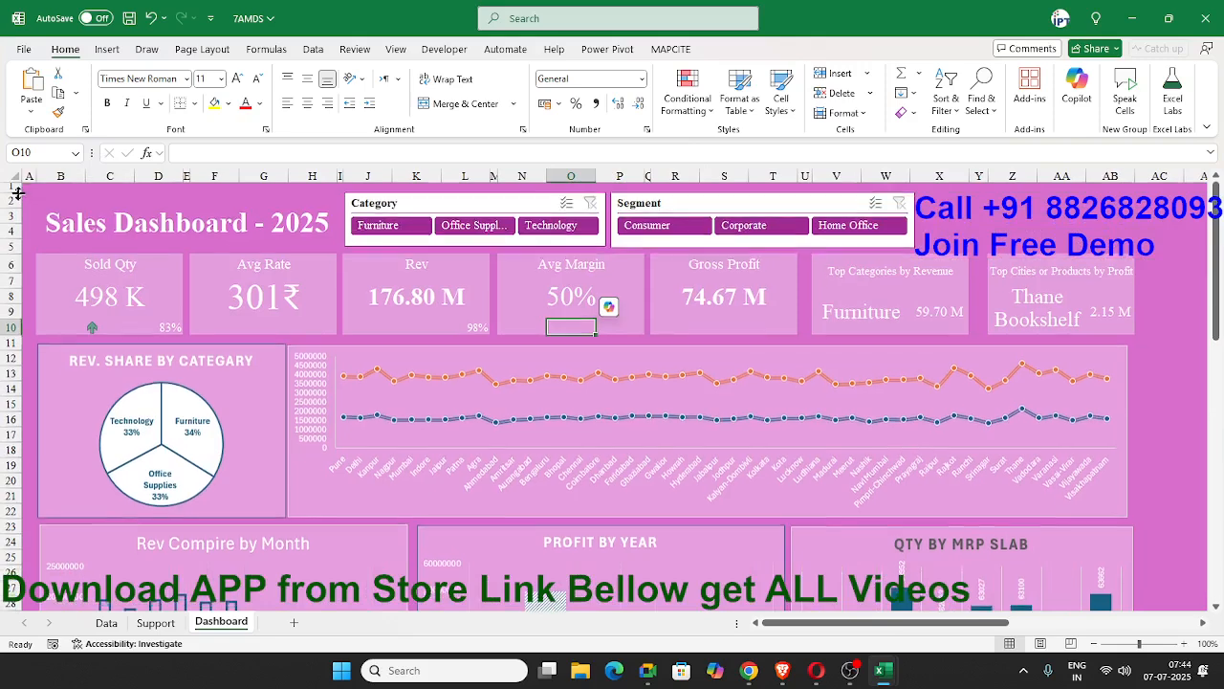
click(1023, 218)
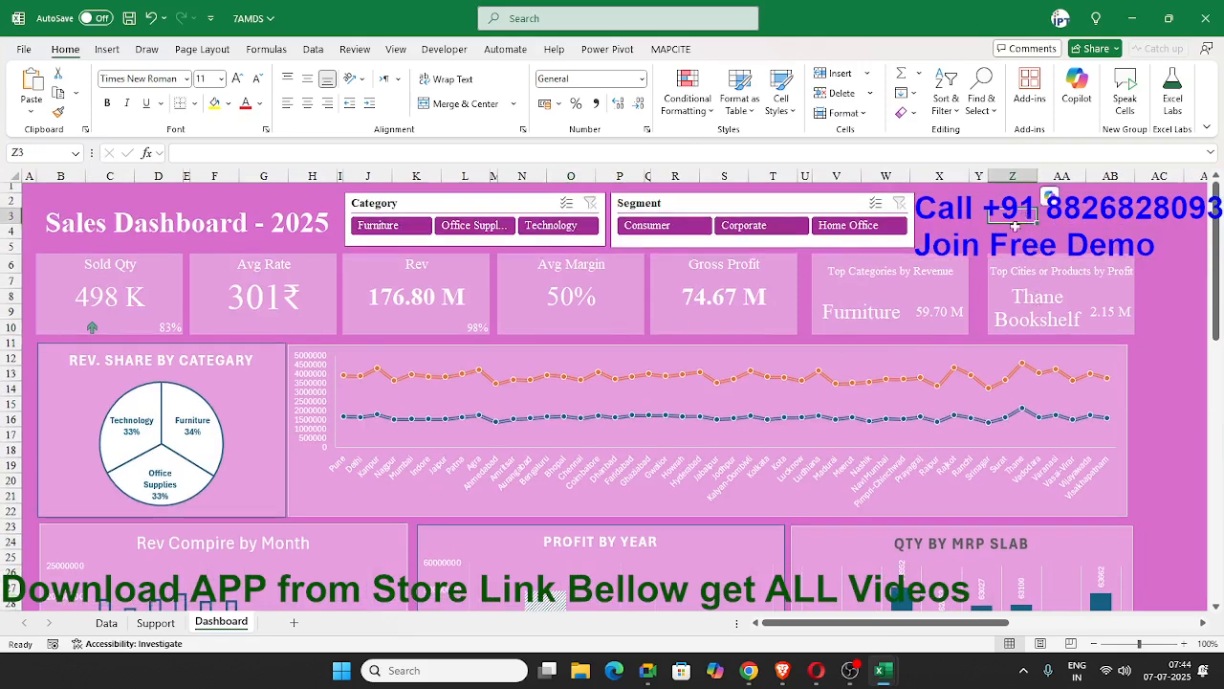
Review the source records on the Data sheet and the options of the monthly revenue PivotTable on the Support sheet.
click(106, 622)
click(134, 251)
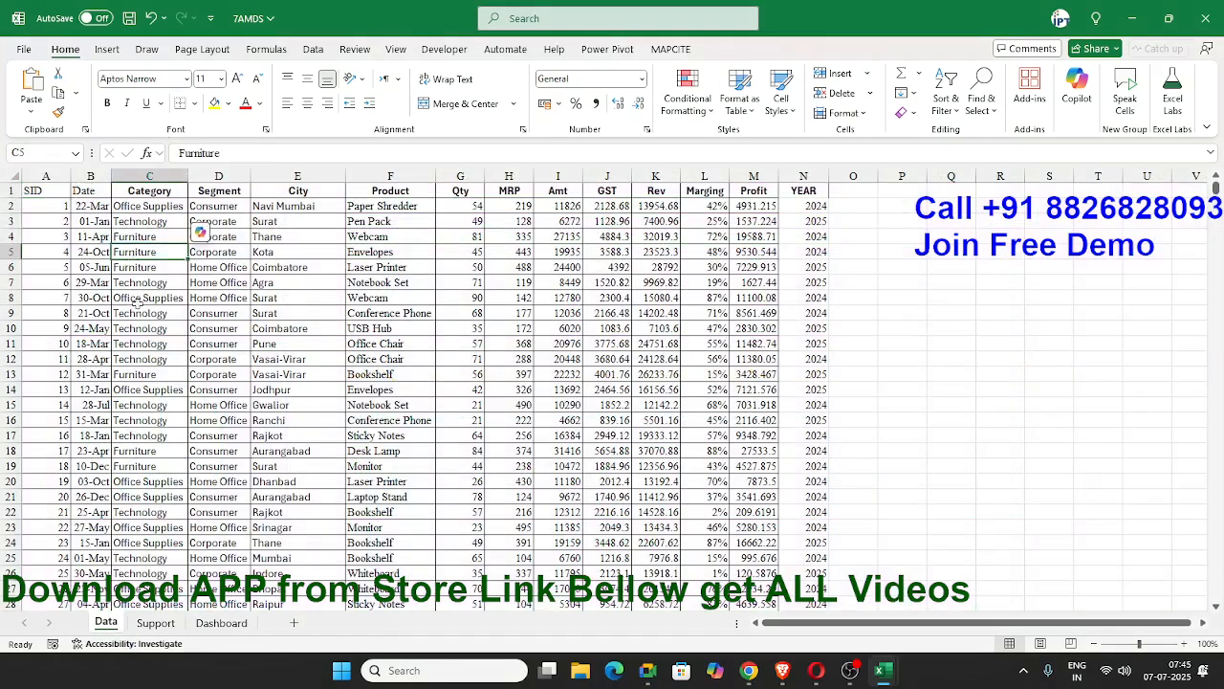
scroll(140, 542, down, 8)
click(155, 623)
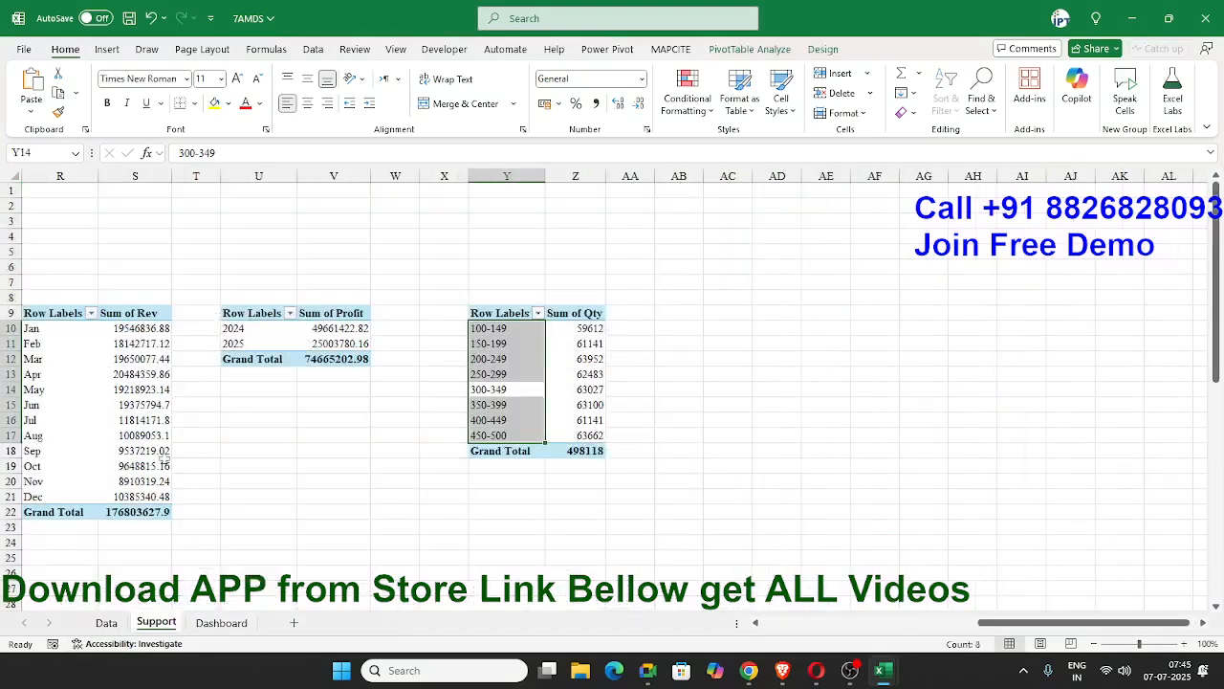
right_click(134, 421)
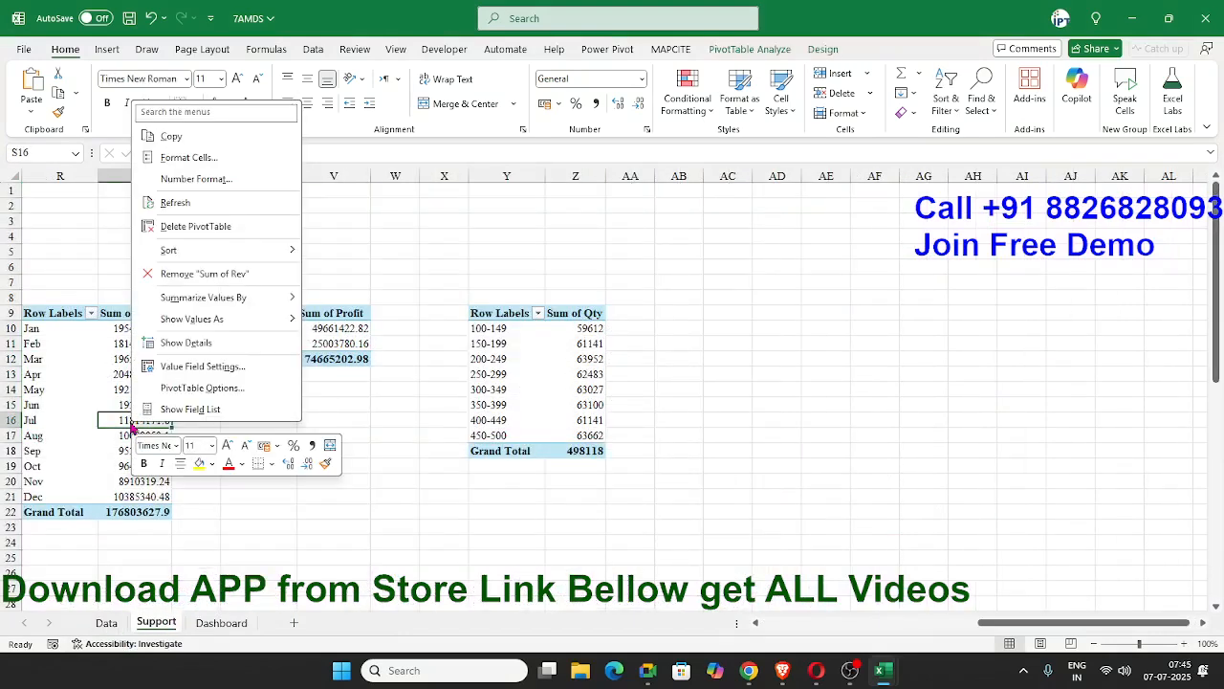
click(206, 641)
Return to the Dashboard sheet and save the workbook.
click(220, 622)
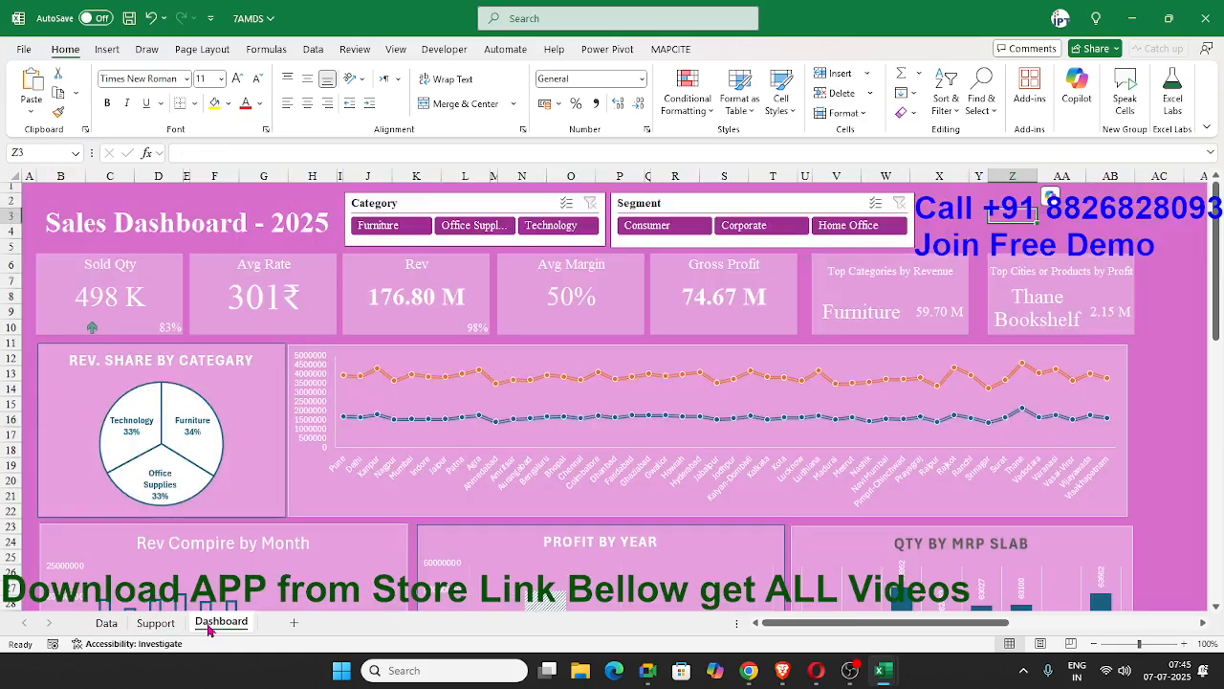
key(ctrl+s)
Compare the Data sheet's source records with the finished Dashboard sheet and its charts.
click(106, 622)
click(218, 624)
scroll(251, 426, down, 4)
scroll(257, 453, up, 4)
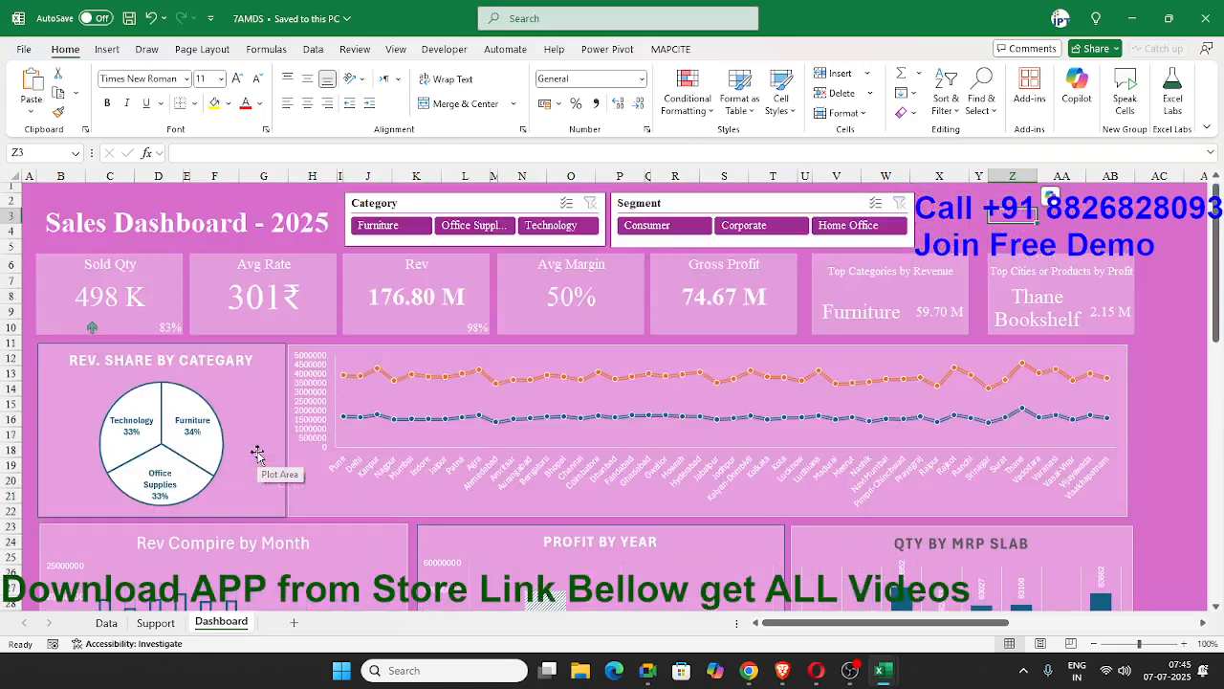
click(105, 622)
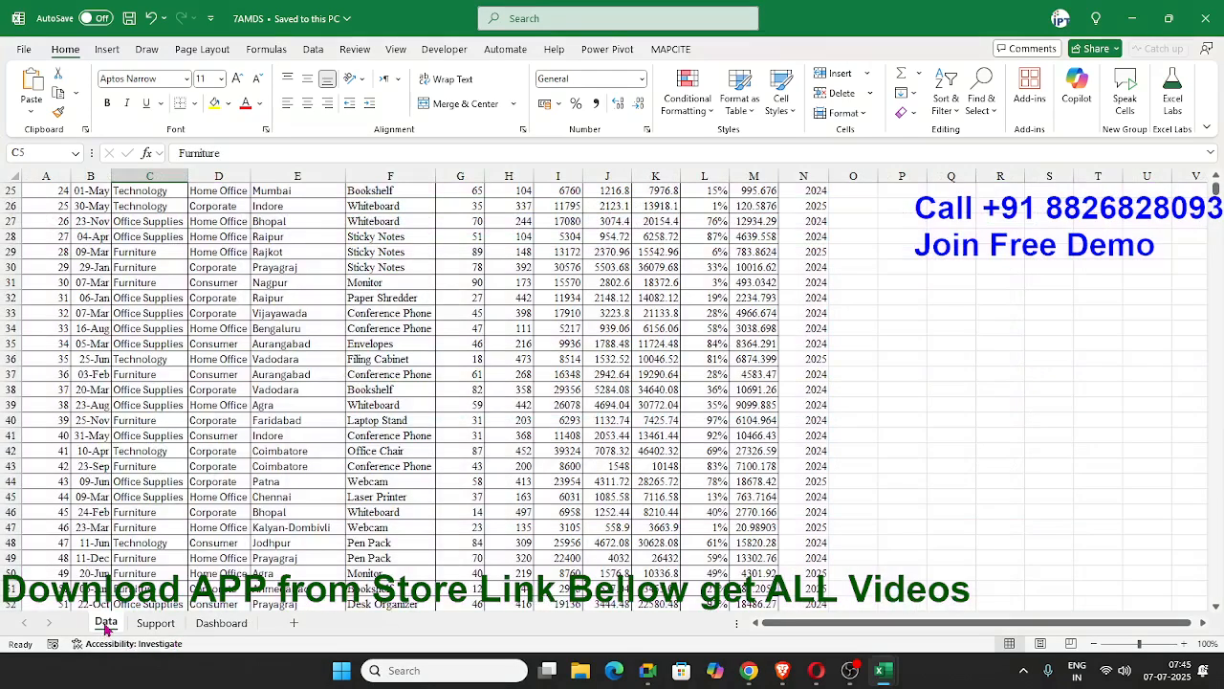
click(221, 623)
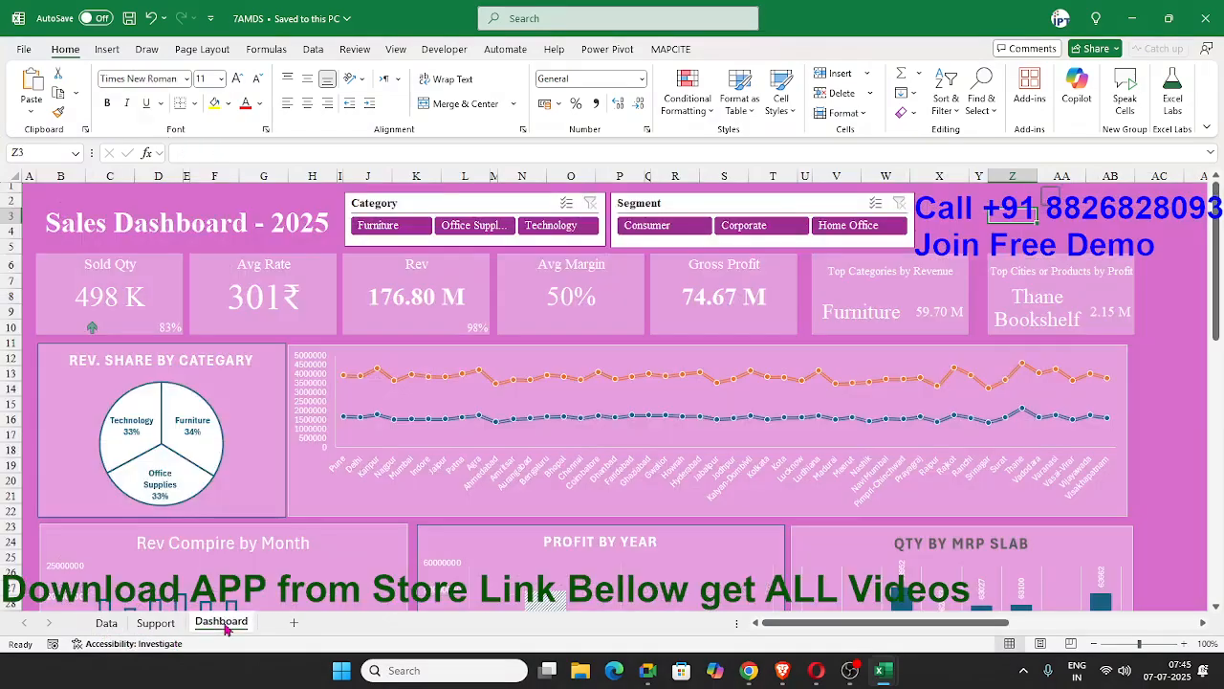
Examine the formulas behind the Sold Qty card, its percentage, and the Avg Rate, Rev, Avg Margin and Gross Profit cards.
click(127, 295)
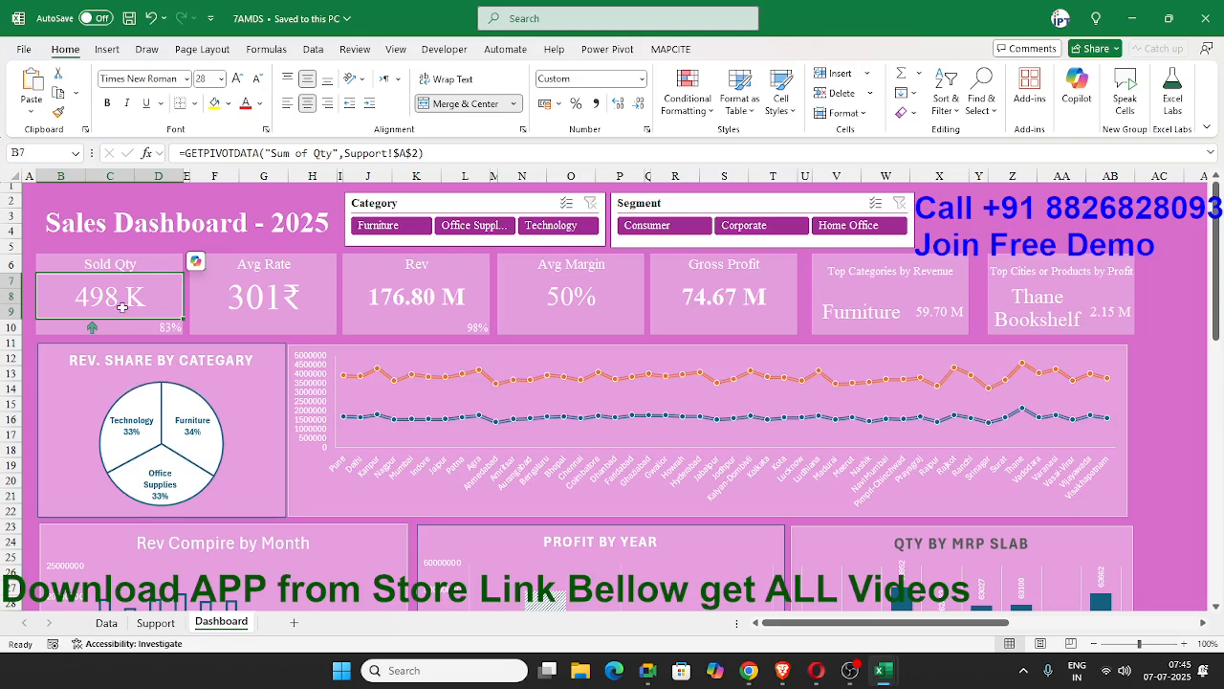
click(172, 327)
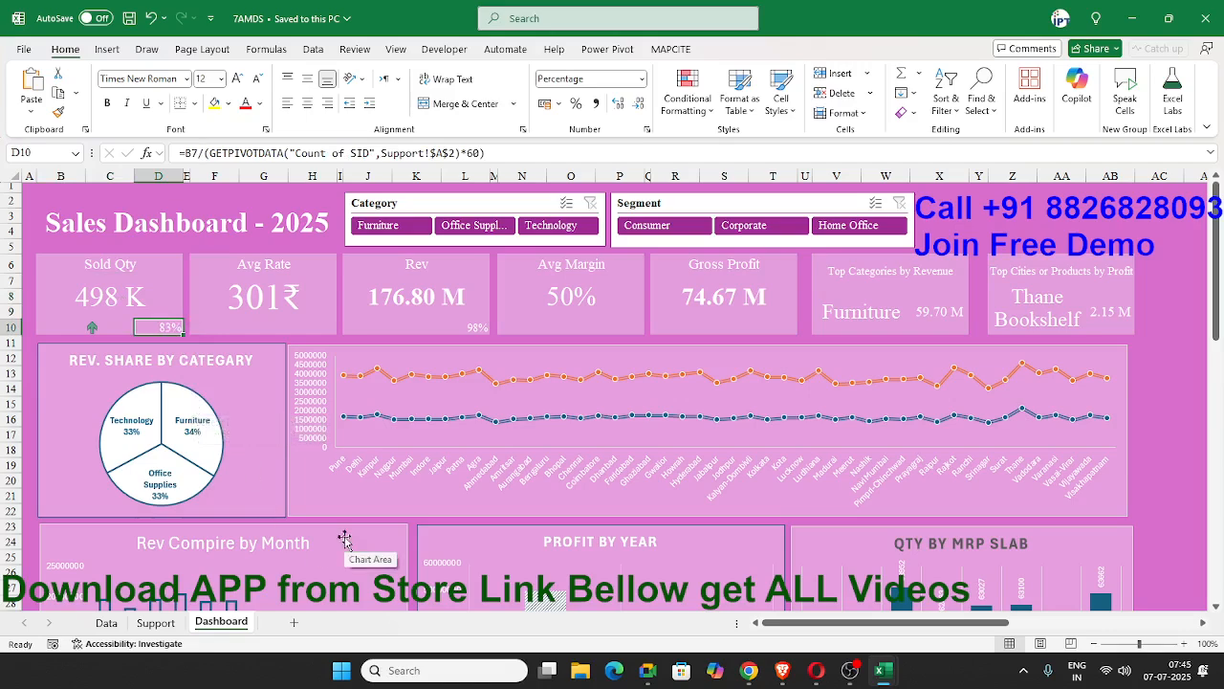
click(196, 306)
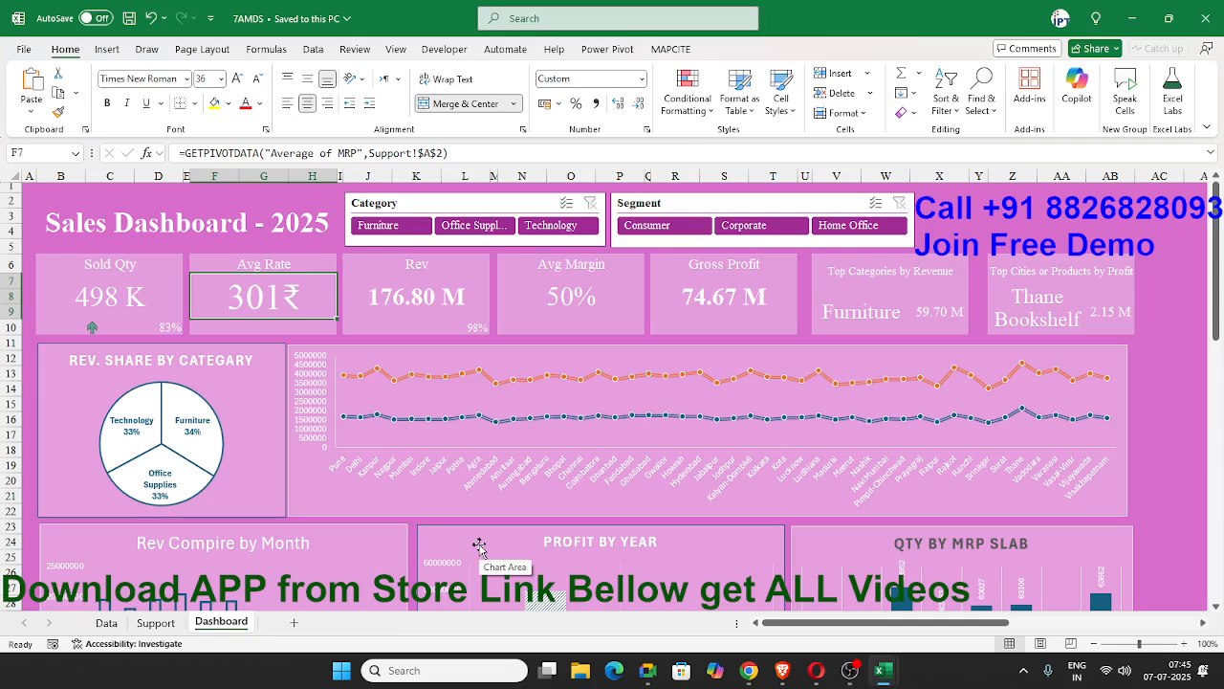
key(Right)
key(Right)
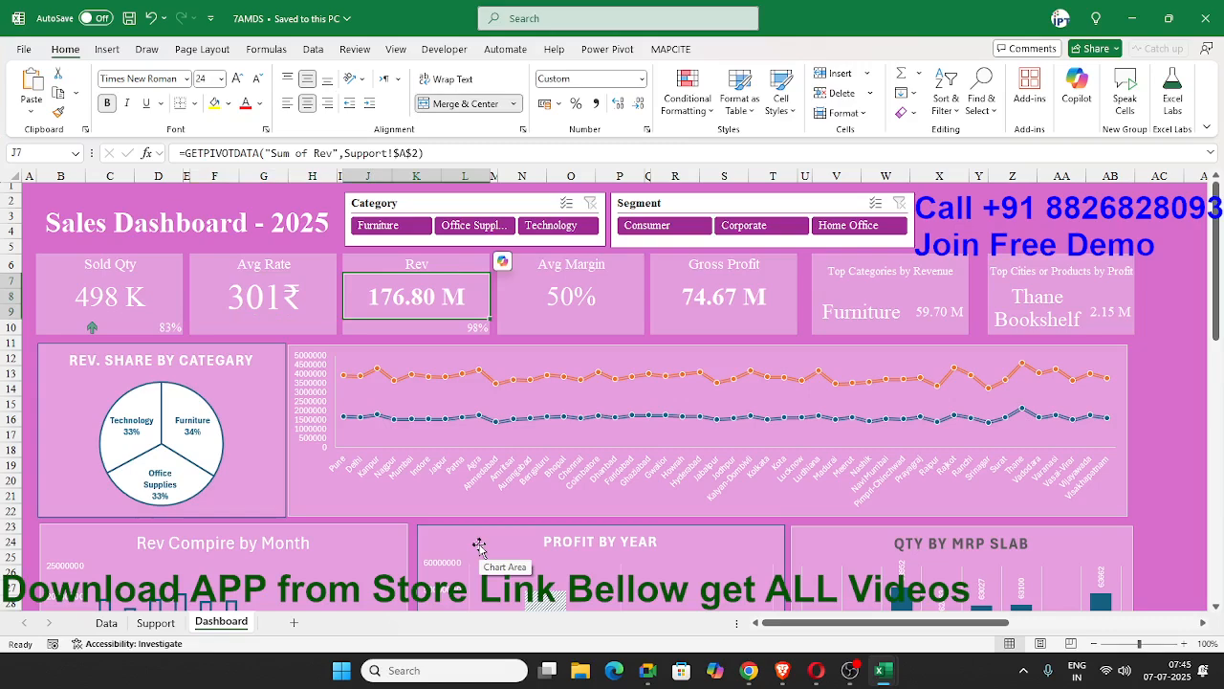
key(Right)
key(Right)
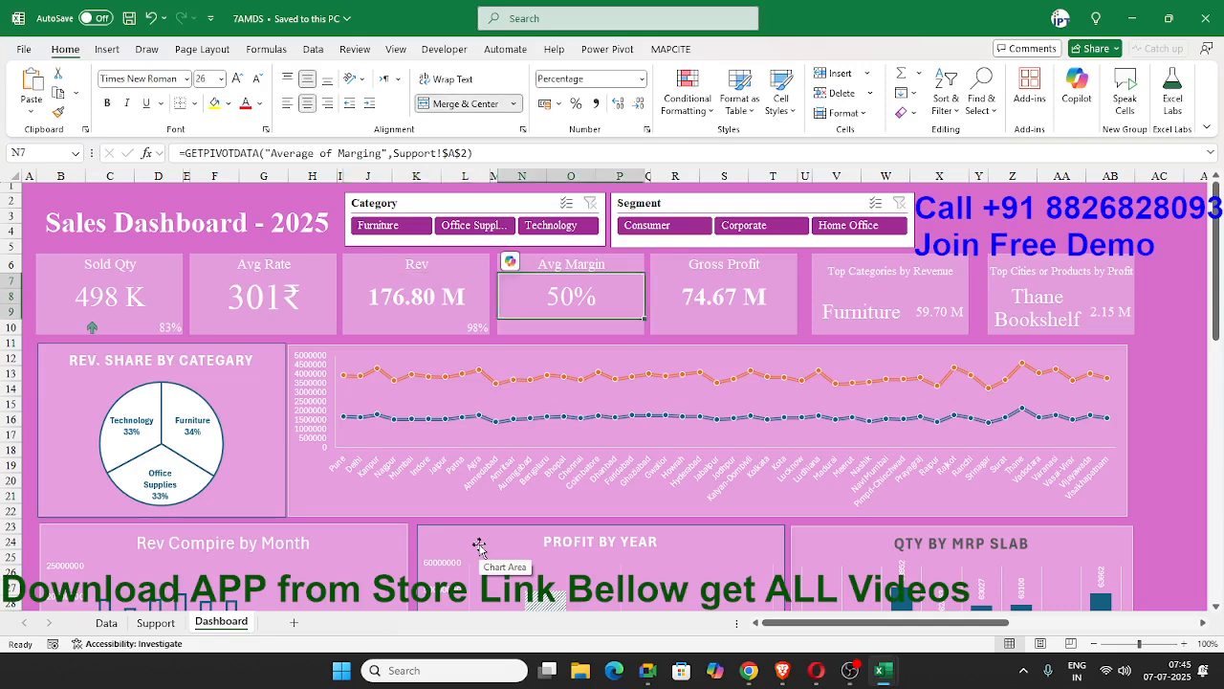
key(Right)
key(Right)
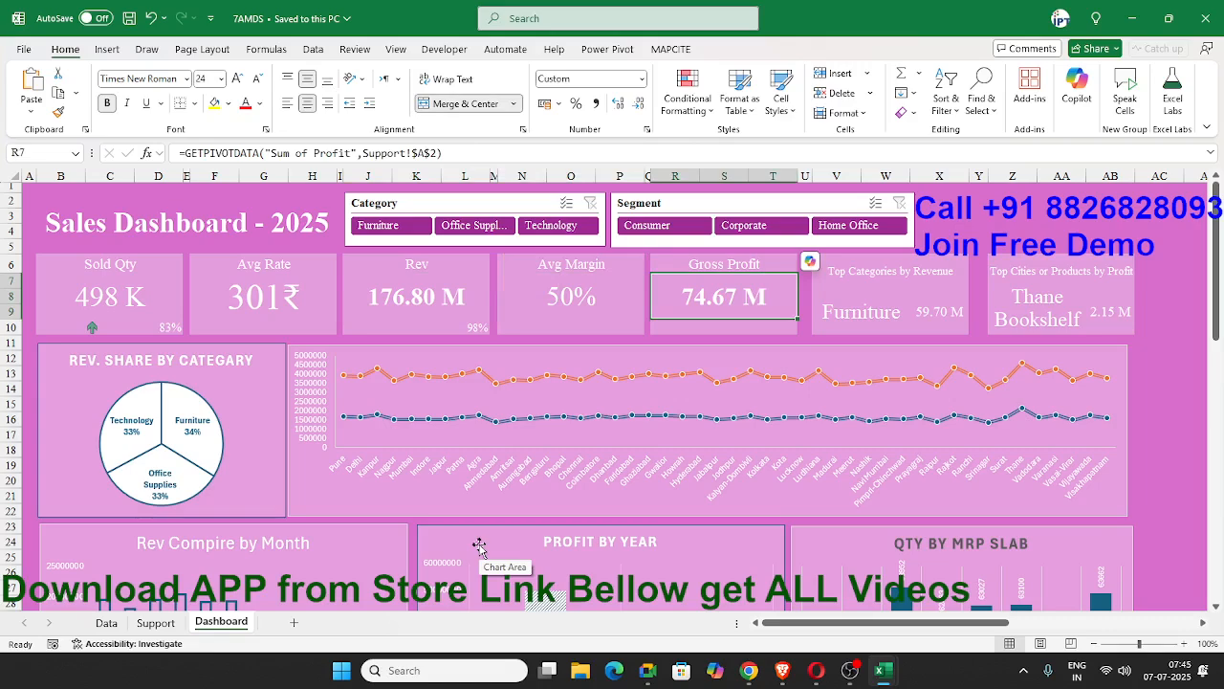
Examine the formulas behind the category name and revenue figure in the Top Categories by Revenue card.
key(Right)
key(Right)
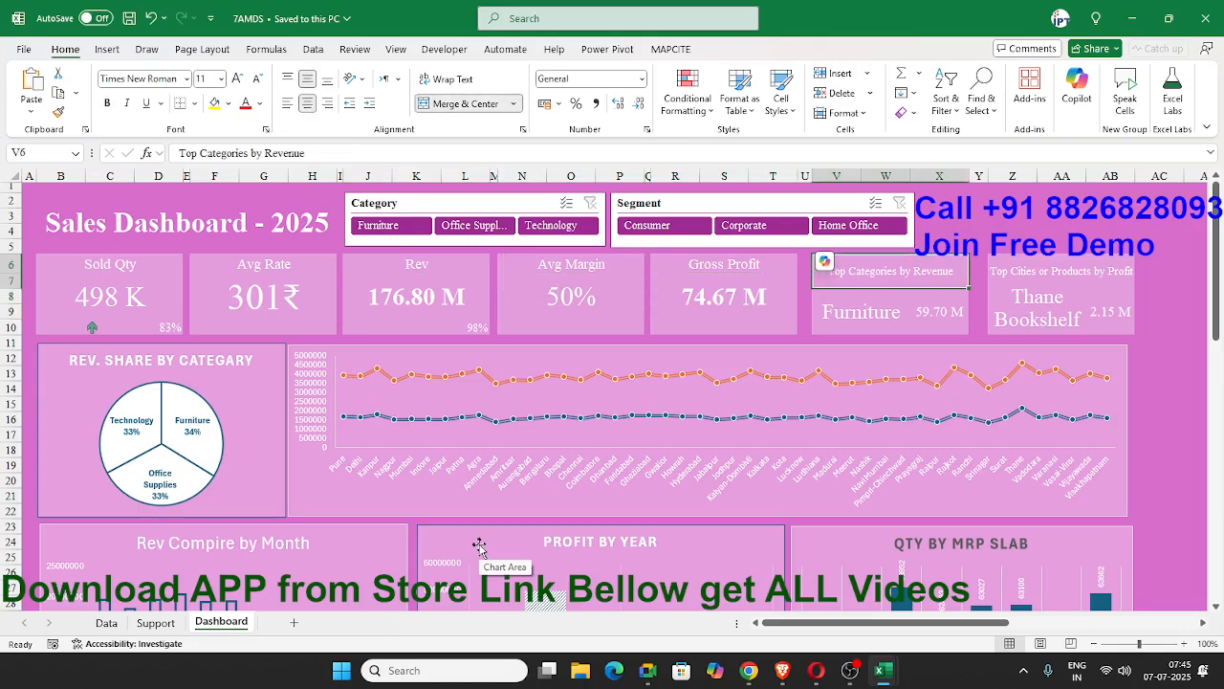
key(Down)
key(Down)
key(Up)
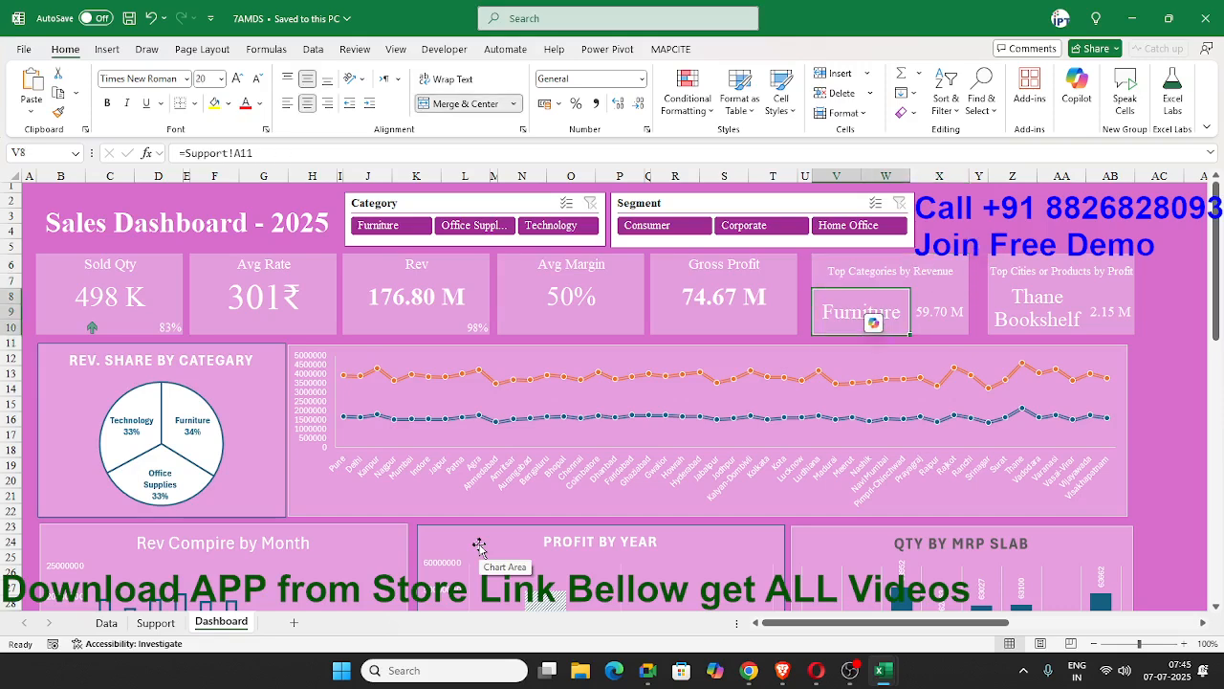
key(Right)
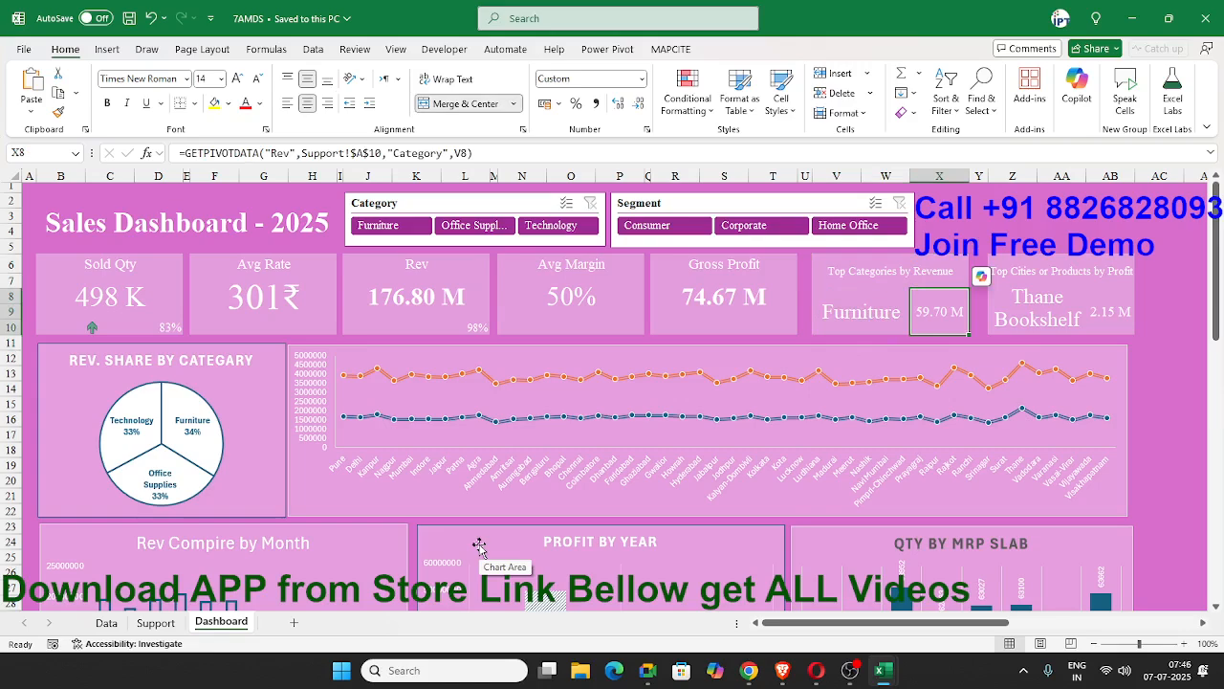
key(Left)
key(Left)
key(Left)
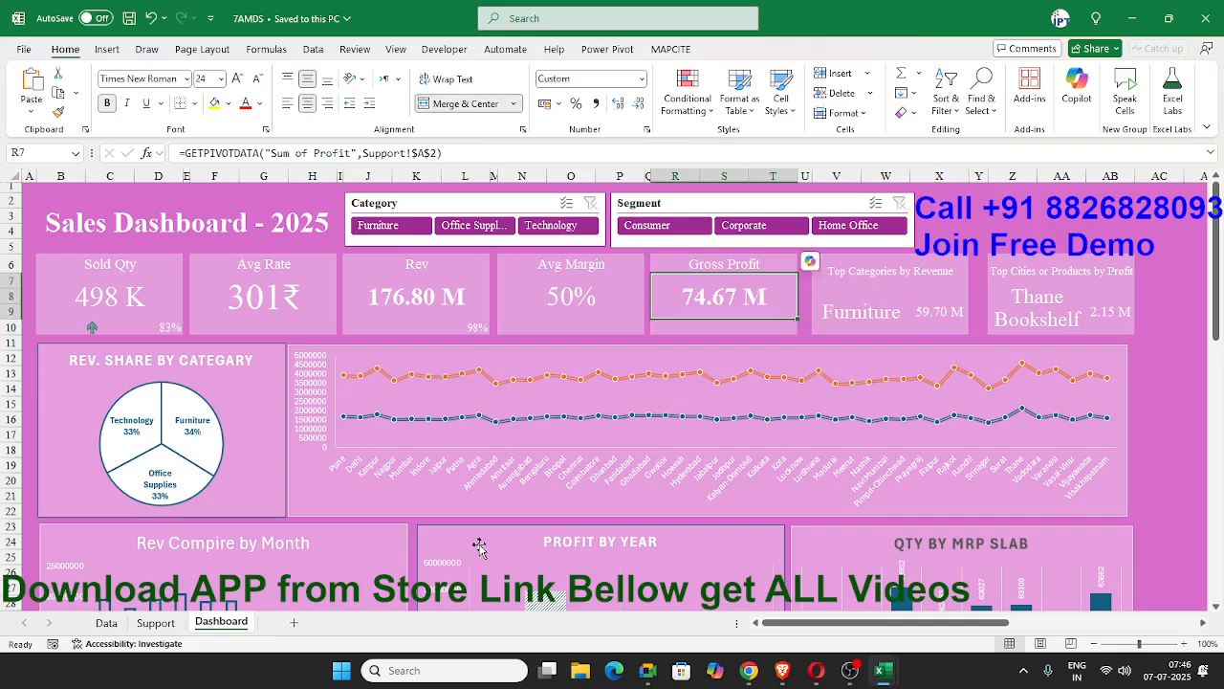
key(Right)
key(Right)
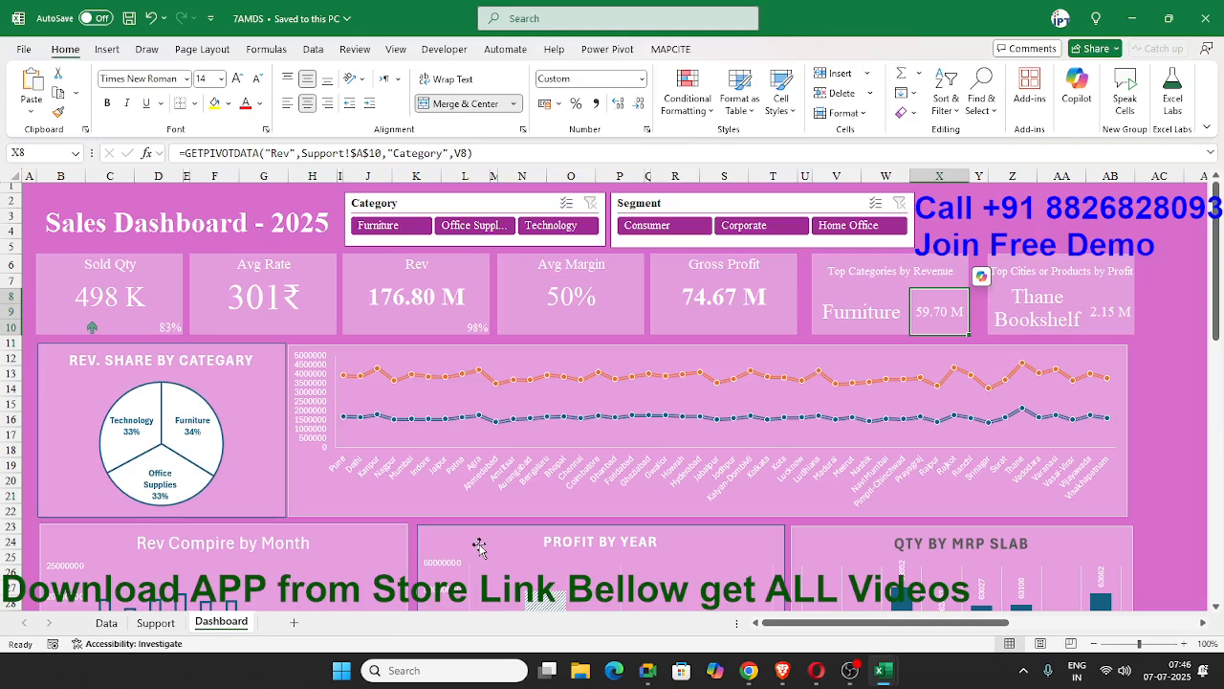
Recheck the formulas behind the Gross Profit value and the category name in the Top Categories by Revenue card.
key(Left)
key(Right)
key(Left)
key(Left)
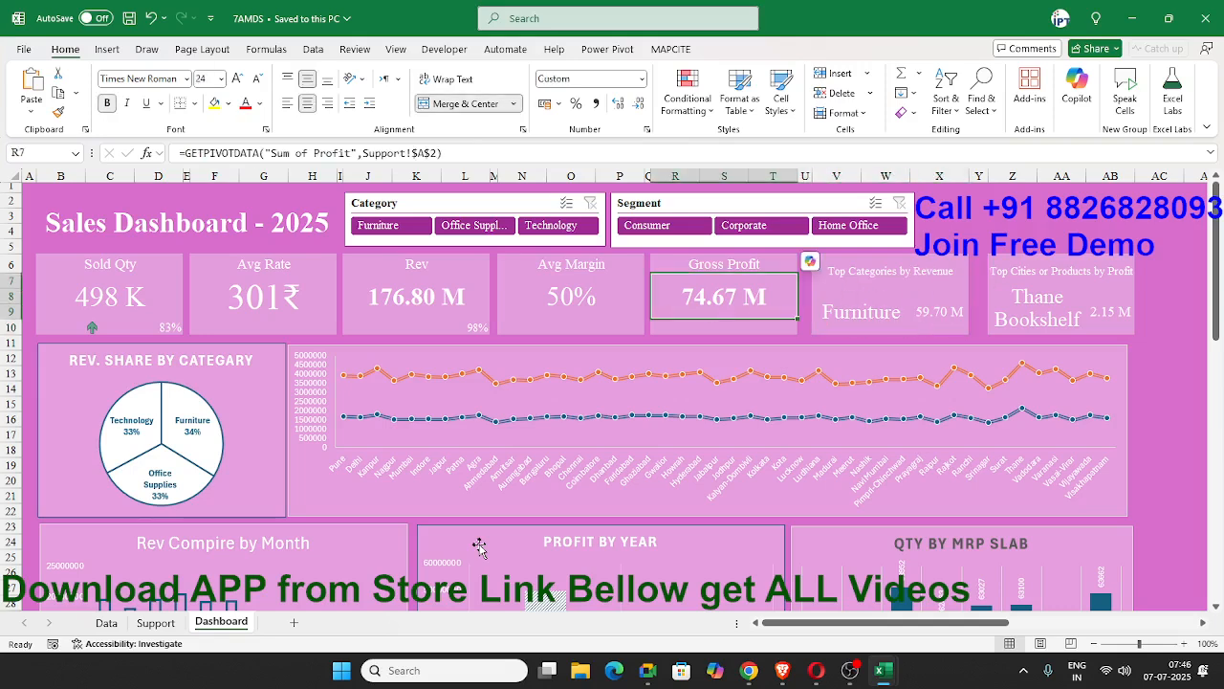
key(Right)
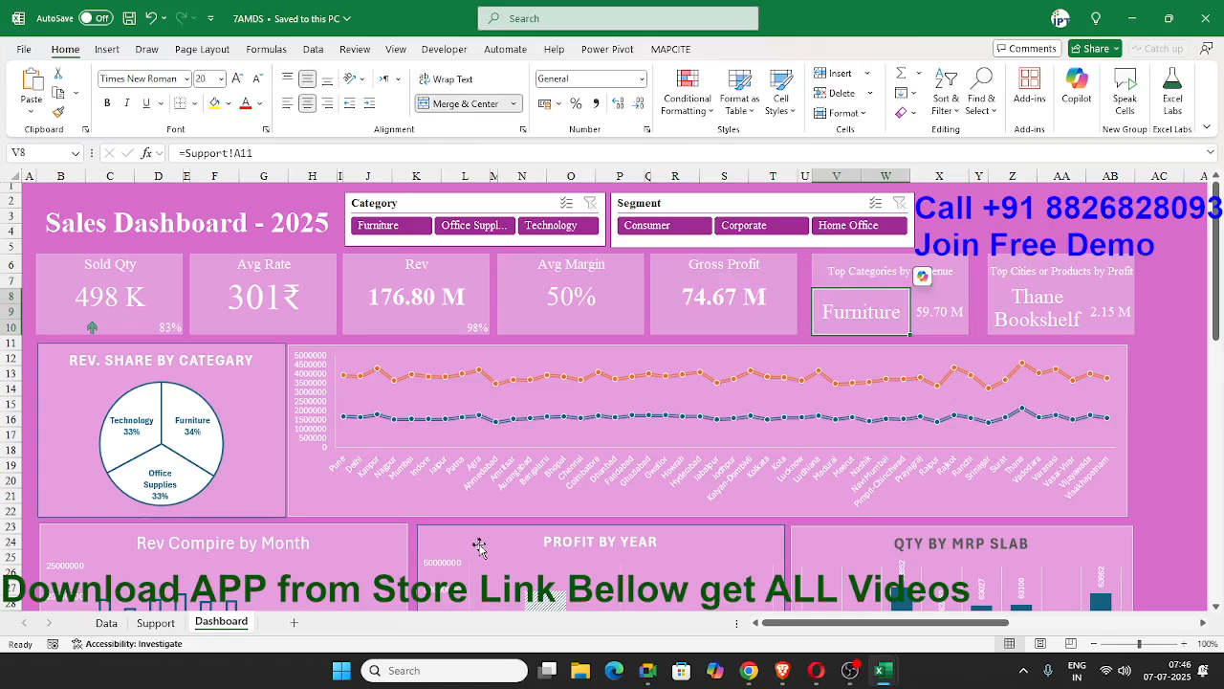
Examine the formulas behind the city and product names in the Top Cities or Products by Profit card.
key(Right)
key(Right)
key(Right)
key(Right)
key(Right)
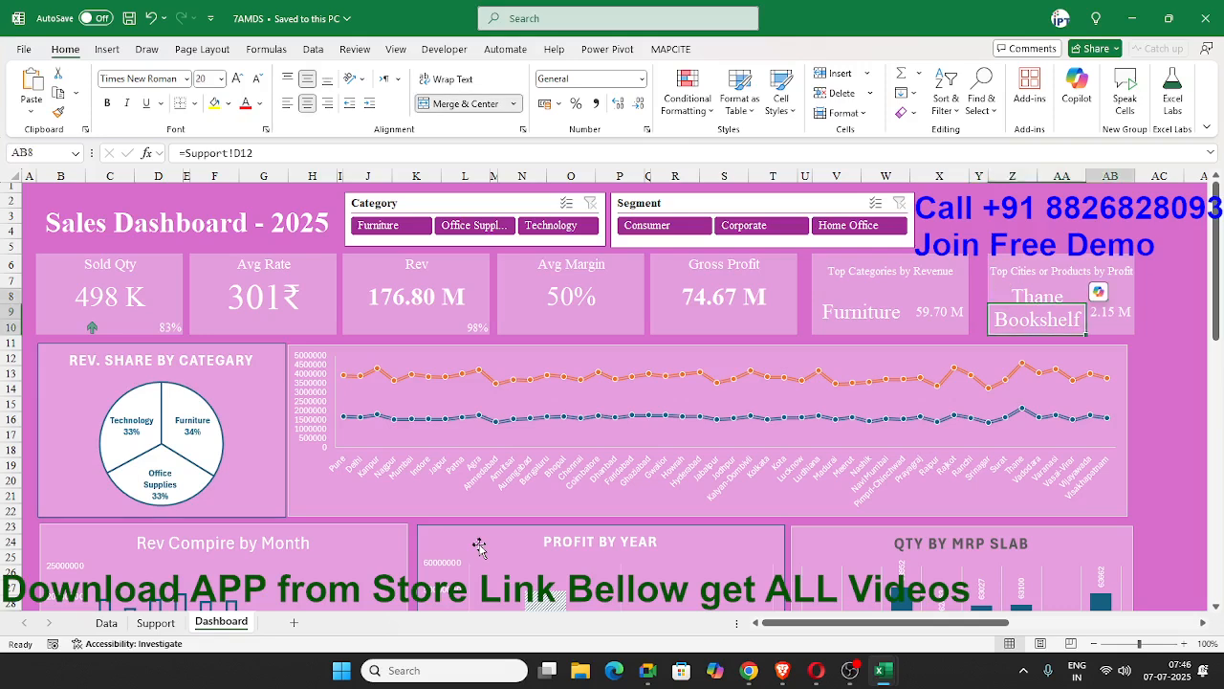
key(Left)
key(Left)
key(Up)
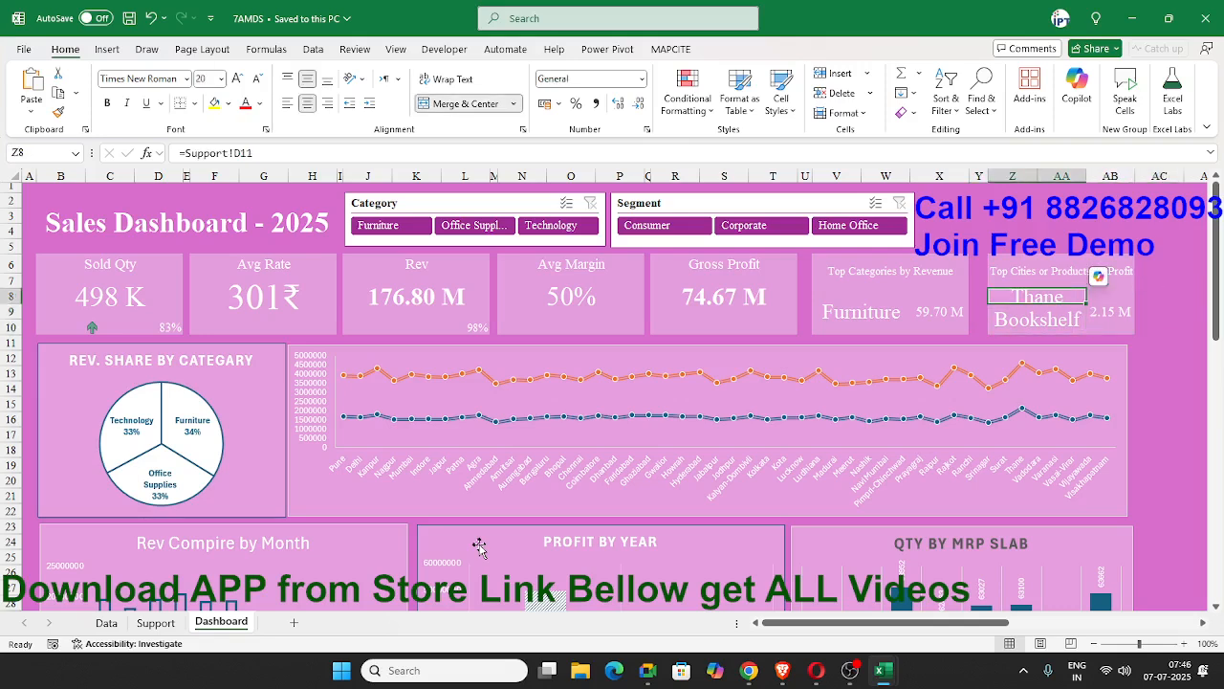
key(Left)
key(Down)
key(Down)
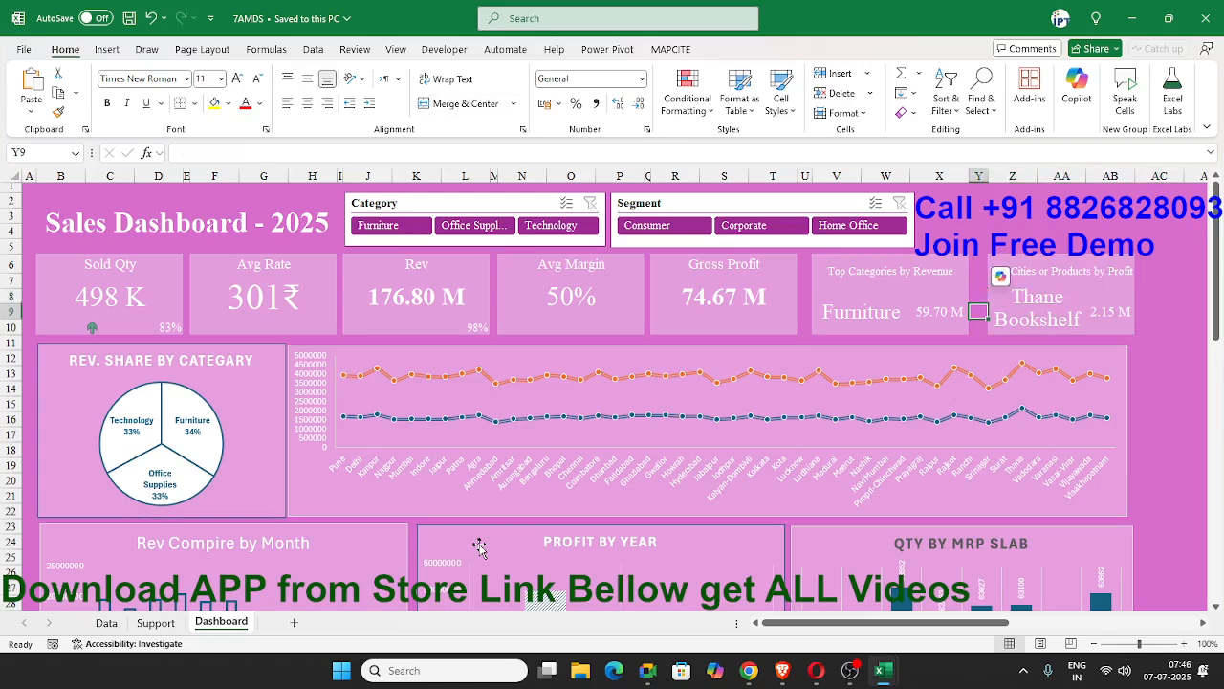
key(Right)
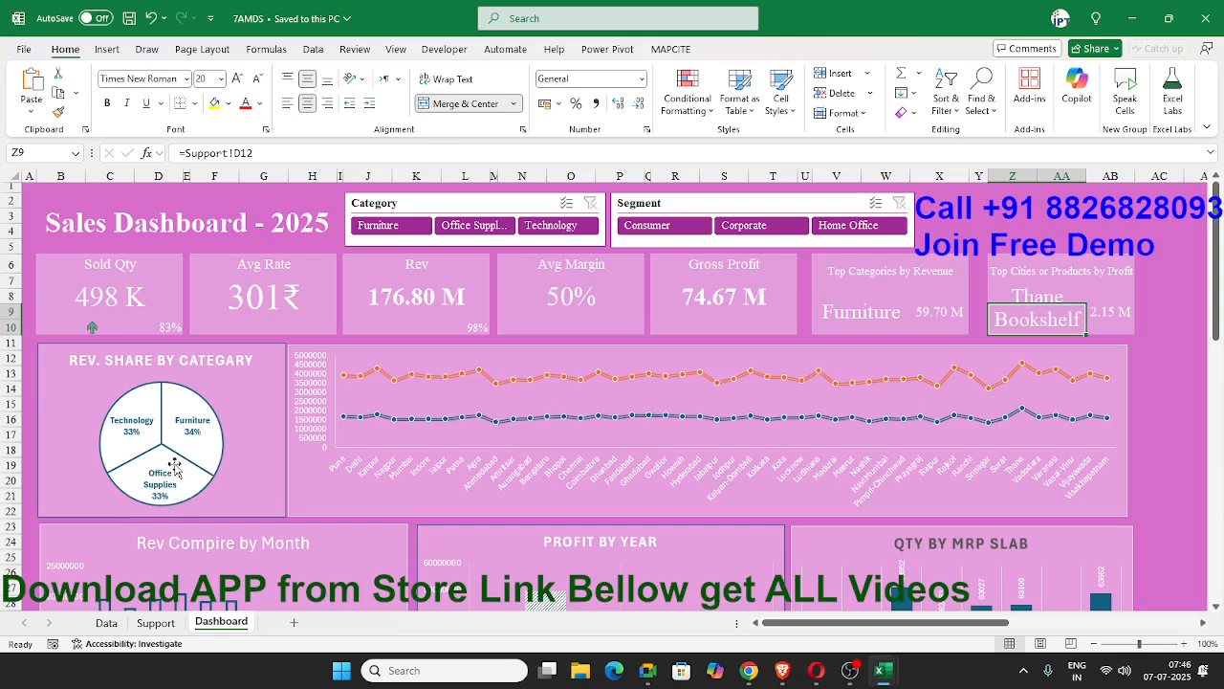
Review the revenue share pie chart, the city line chart, and the month, year and MRP slab charts below them.
mouse_move(175, 467)
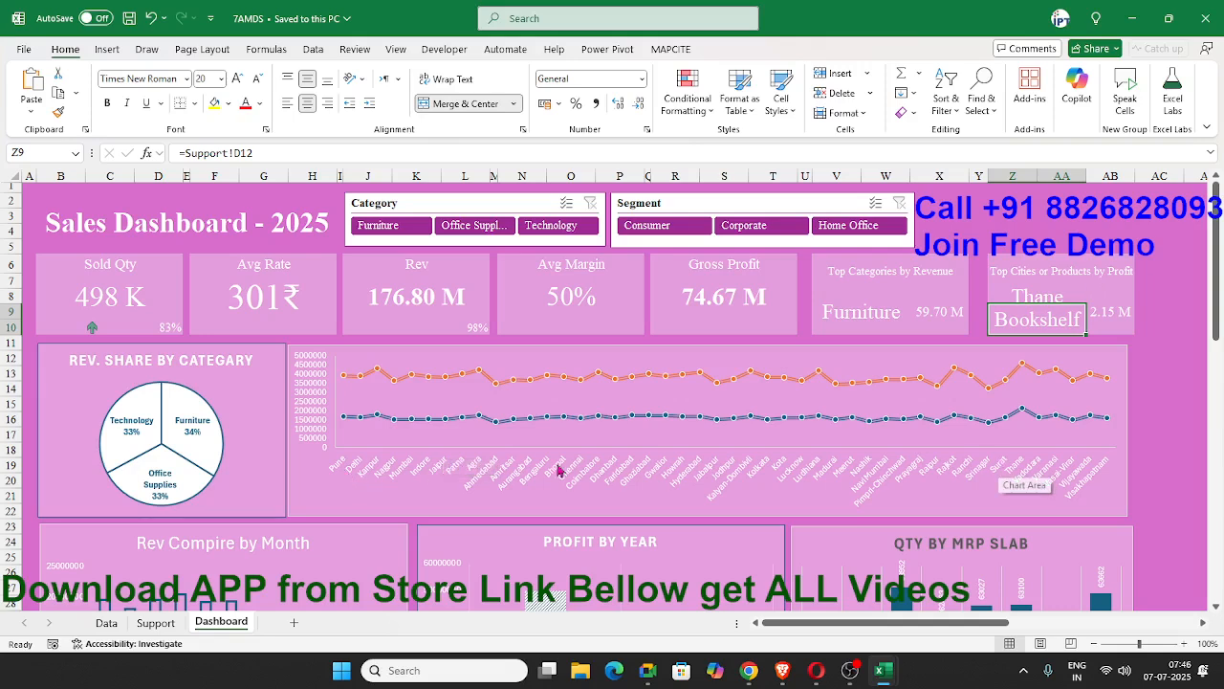
mouse_move(357, 424)
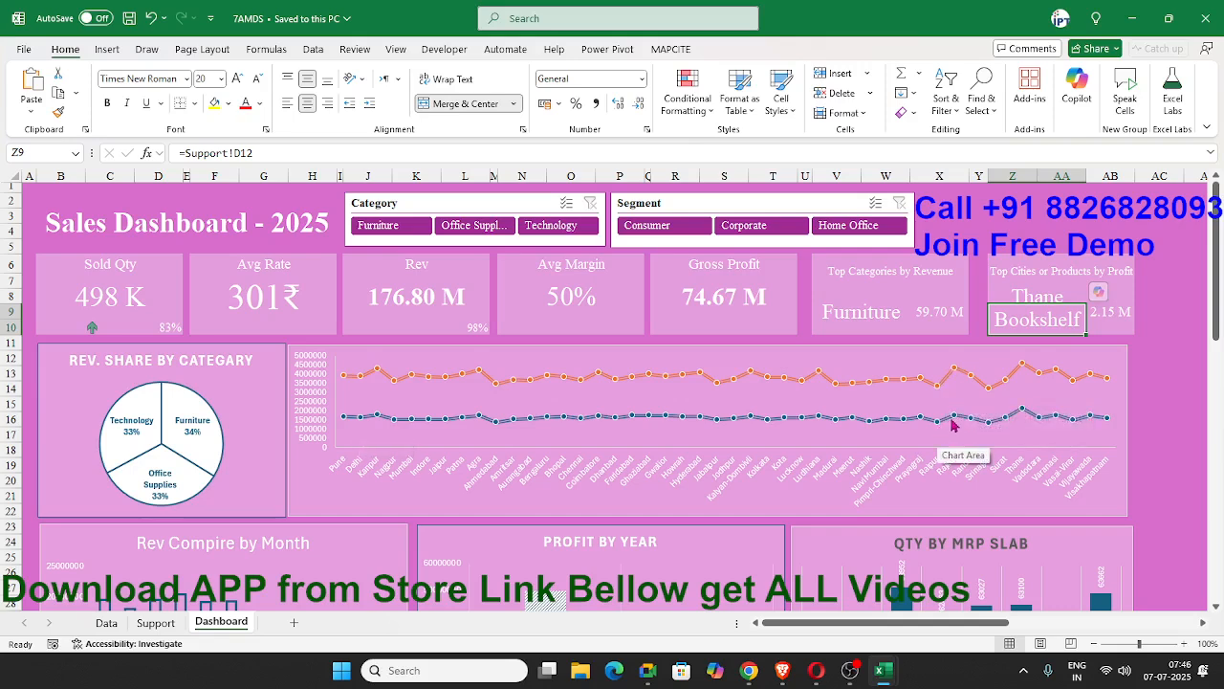
mouse_move(954, 425)
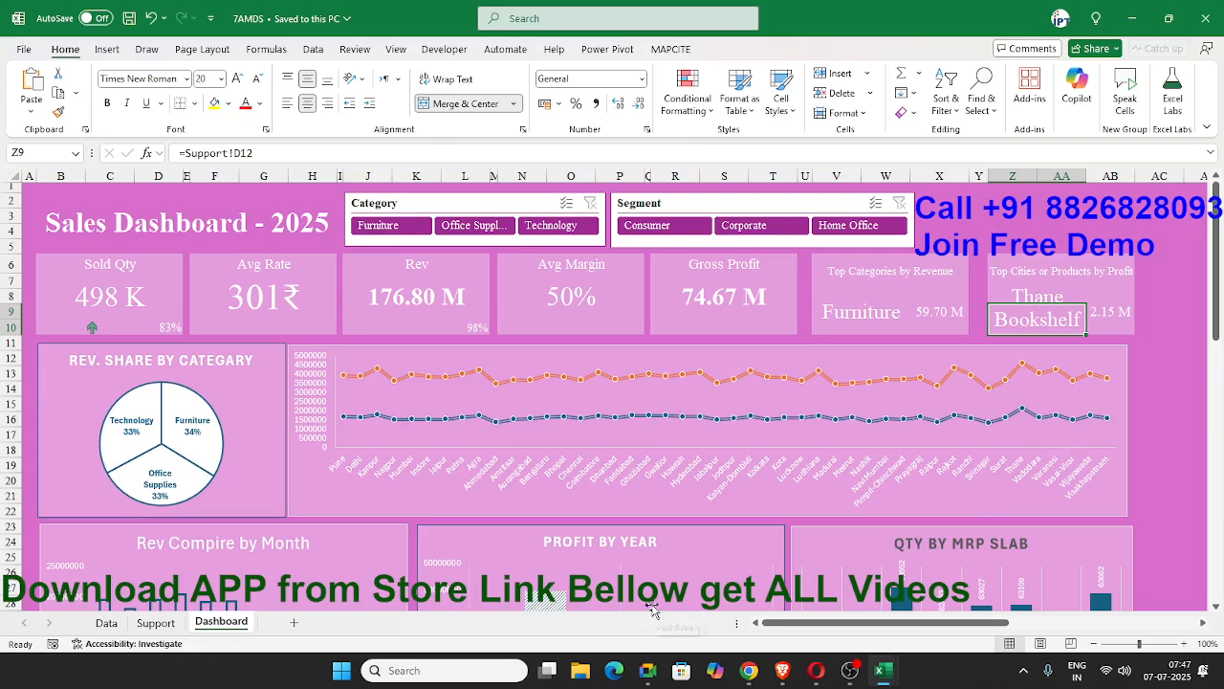
scroll(650, 612, down, 3)
scroll(580, 543, down, 3)
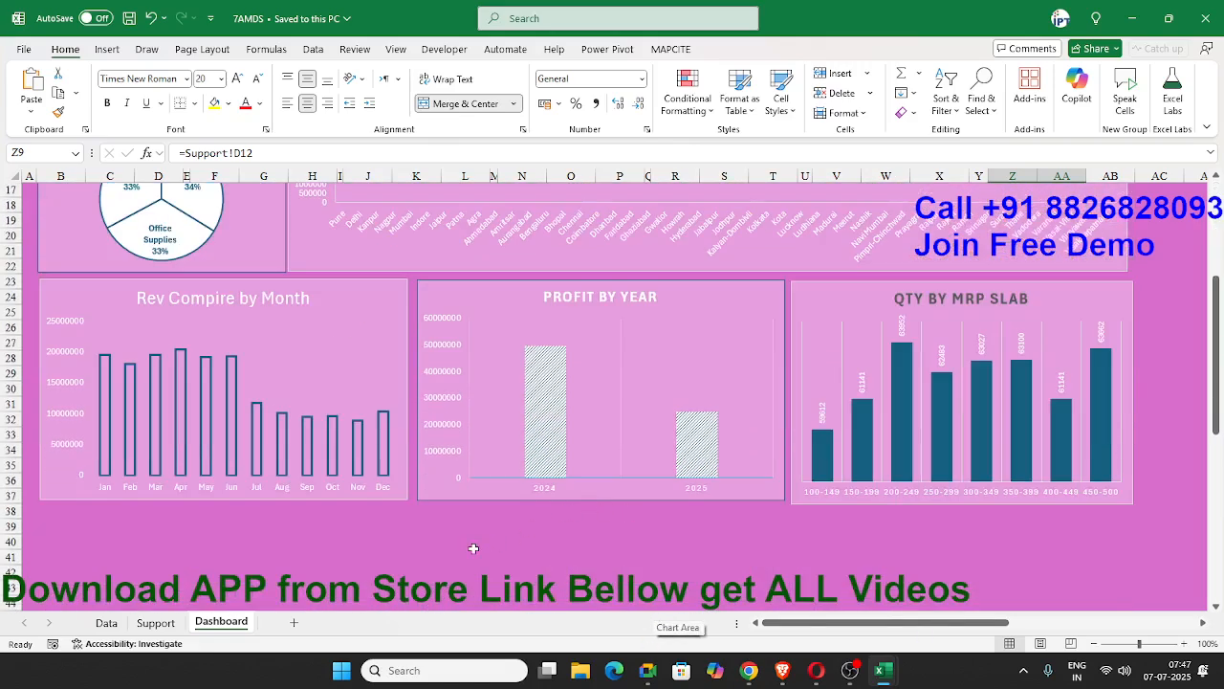